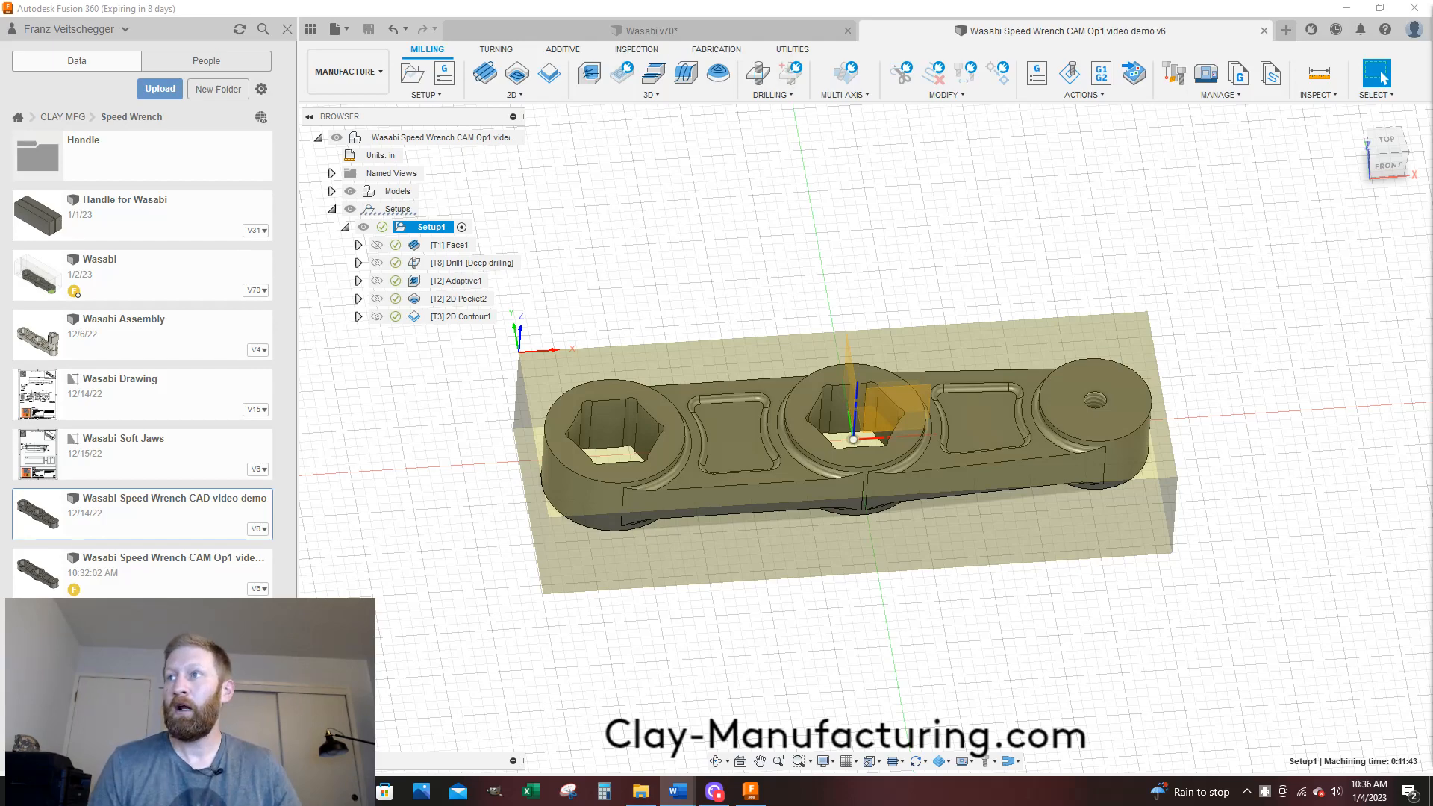
# Inspect the existing 2D Contour1 toolpath around the two hexagonal openings of the wrench
pyautogui.click(461, 317)
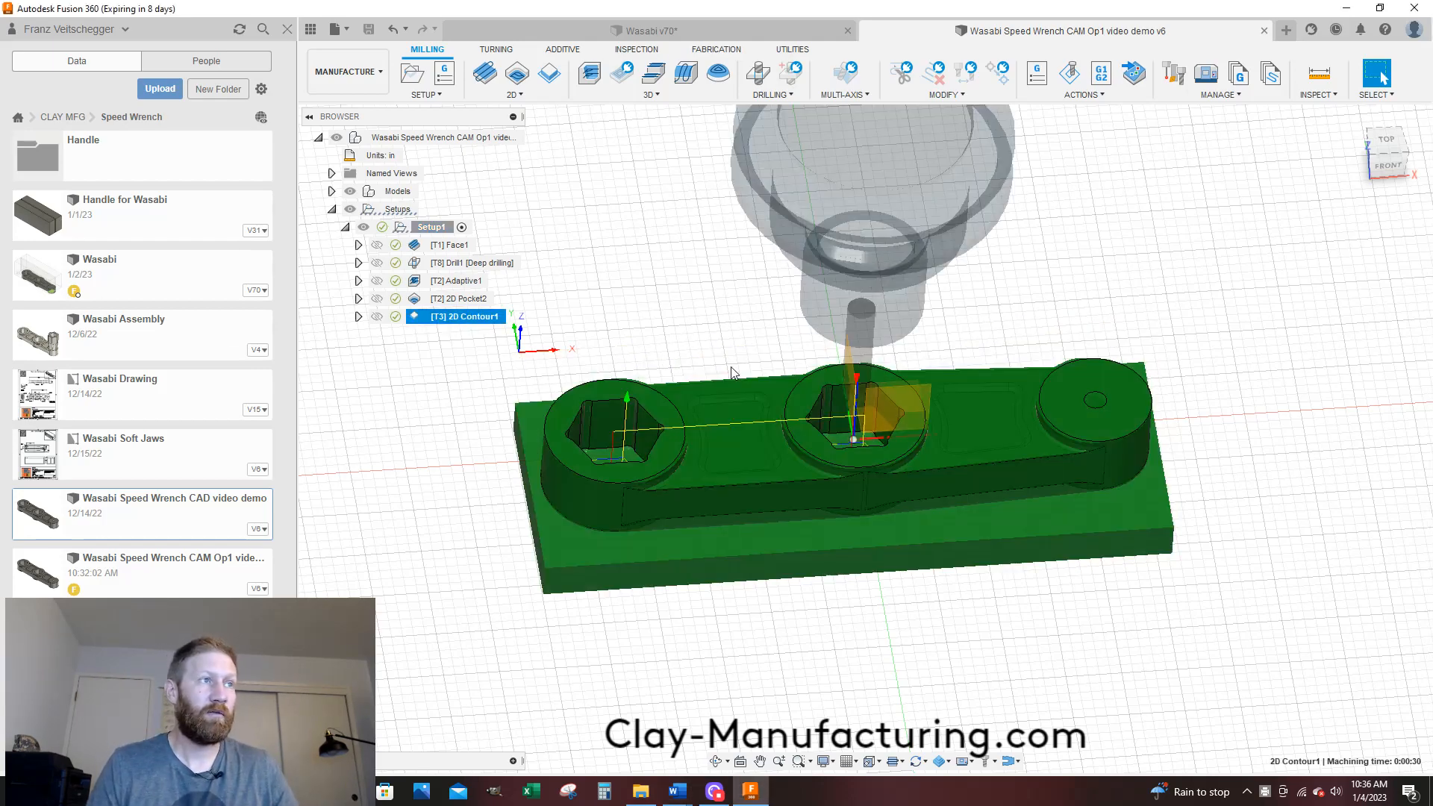
pyautogui.scroll(5, 846, 426)
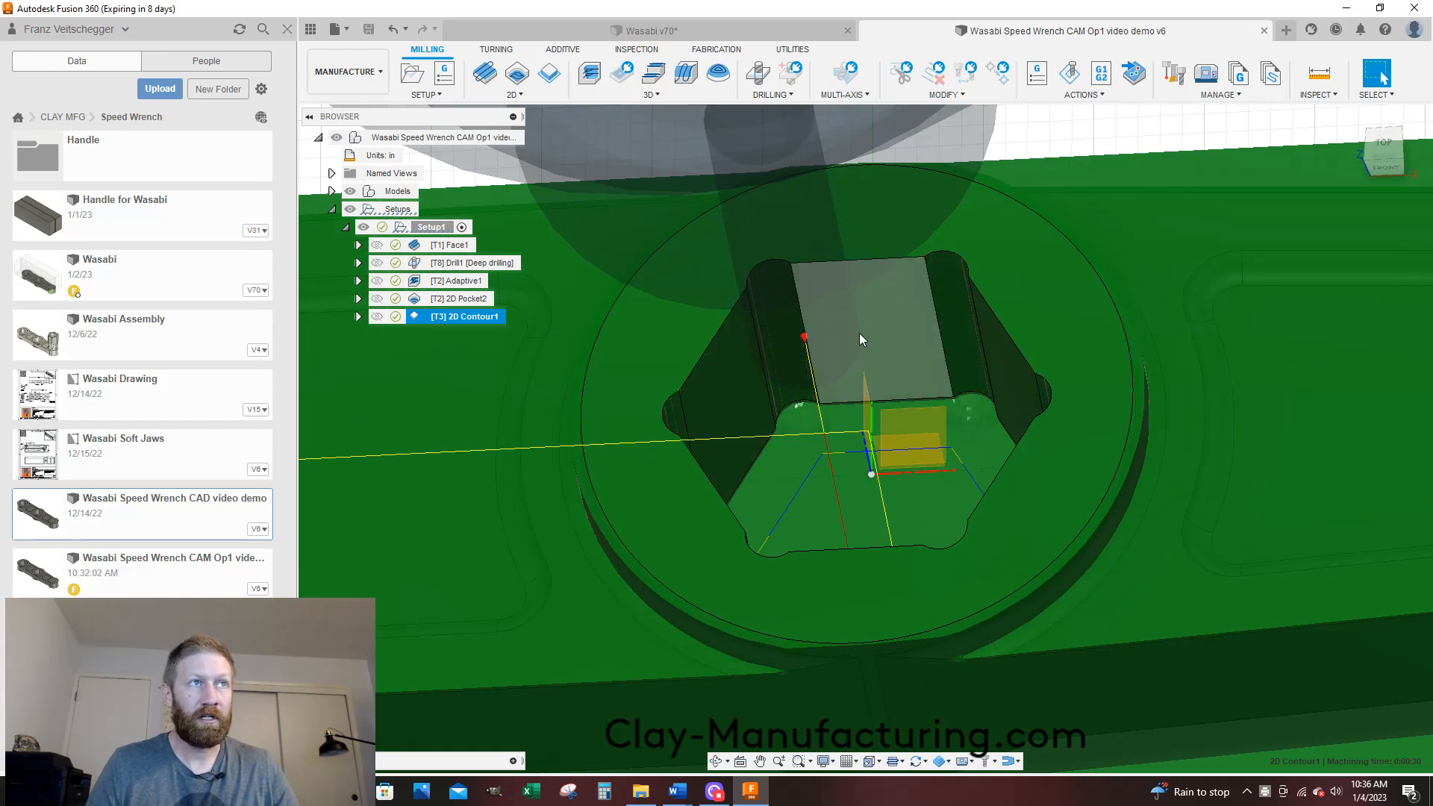
pyautogui.scroll(-5, 912, 342)
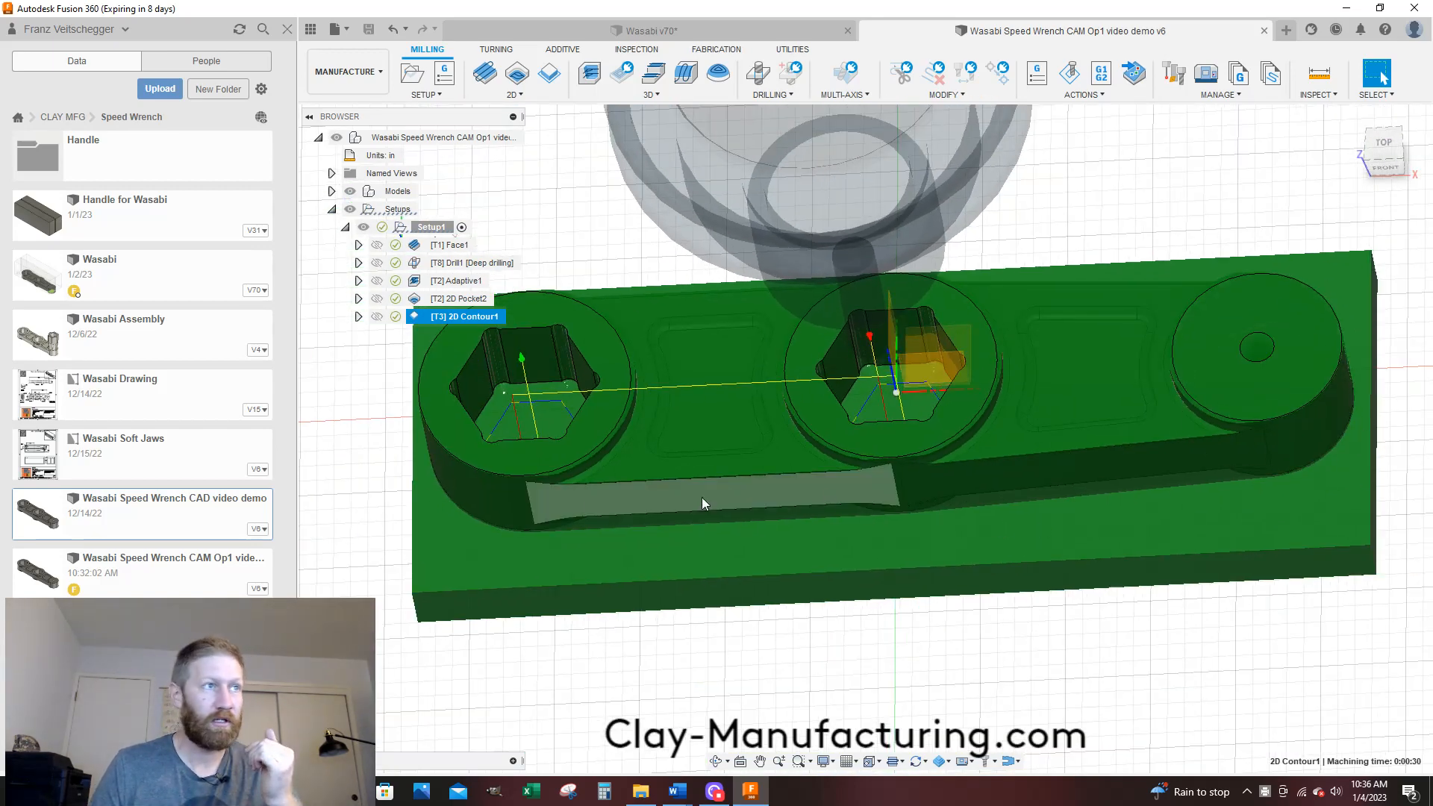
pyautogui.scroll(-2, 1206, 464)
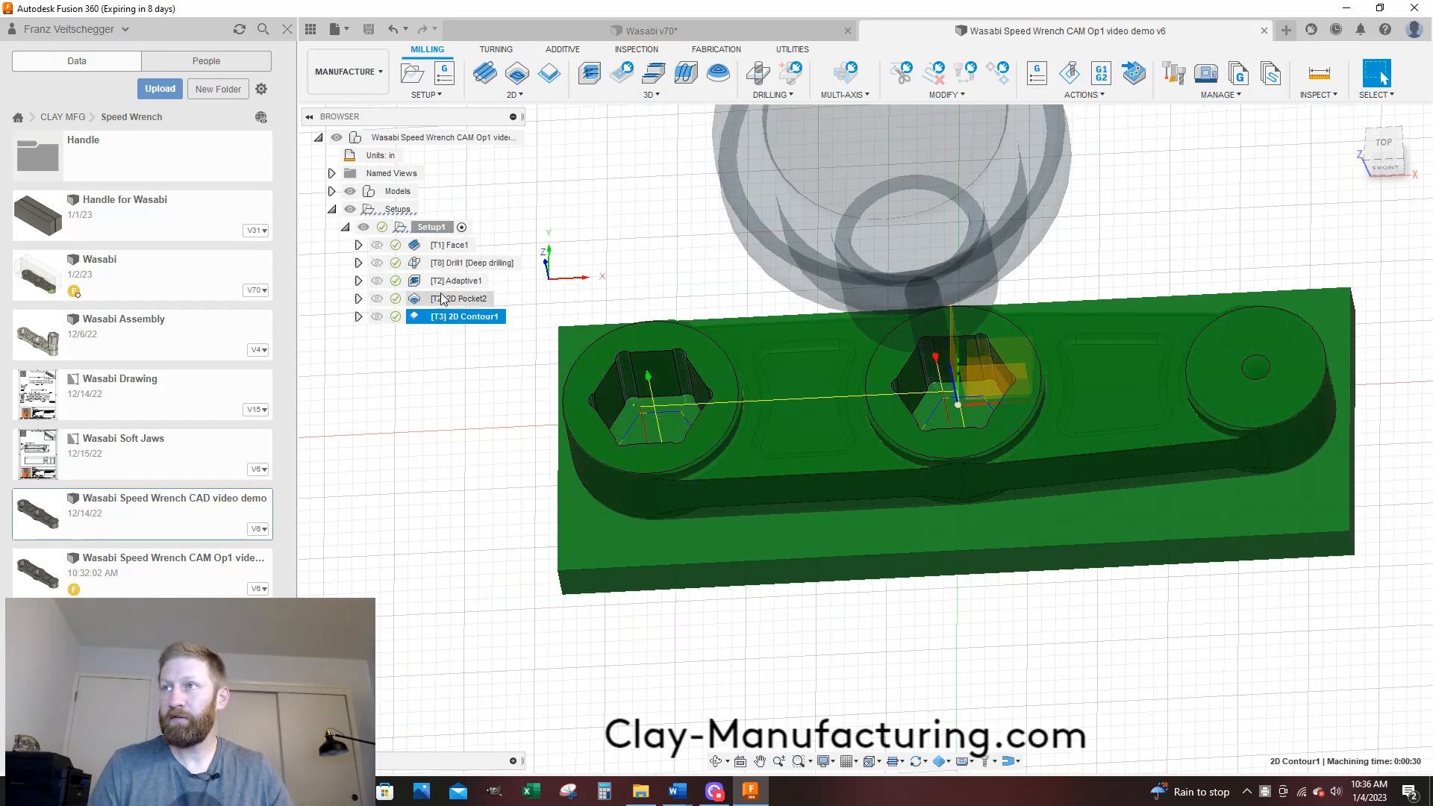
pyautogui.click(485, 383)
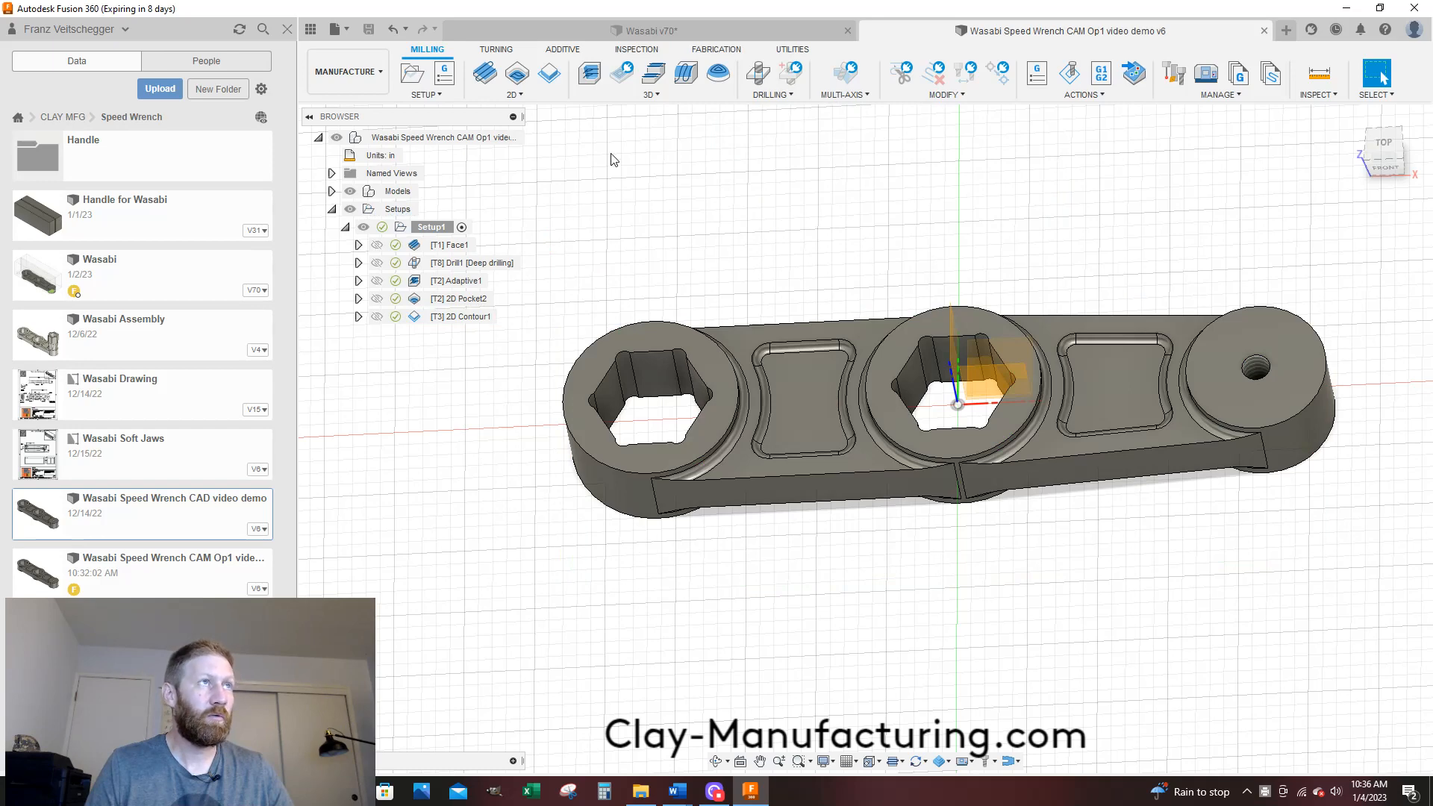
# Create a 3D Contour operation using tool 2, the 3/8" (.375) three-flute flat end mill
pyautogui.click(652, 95)
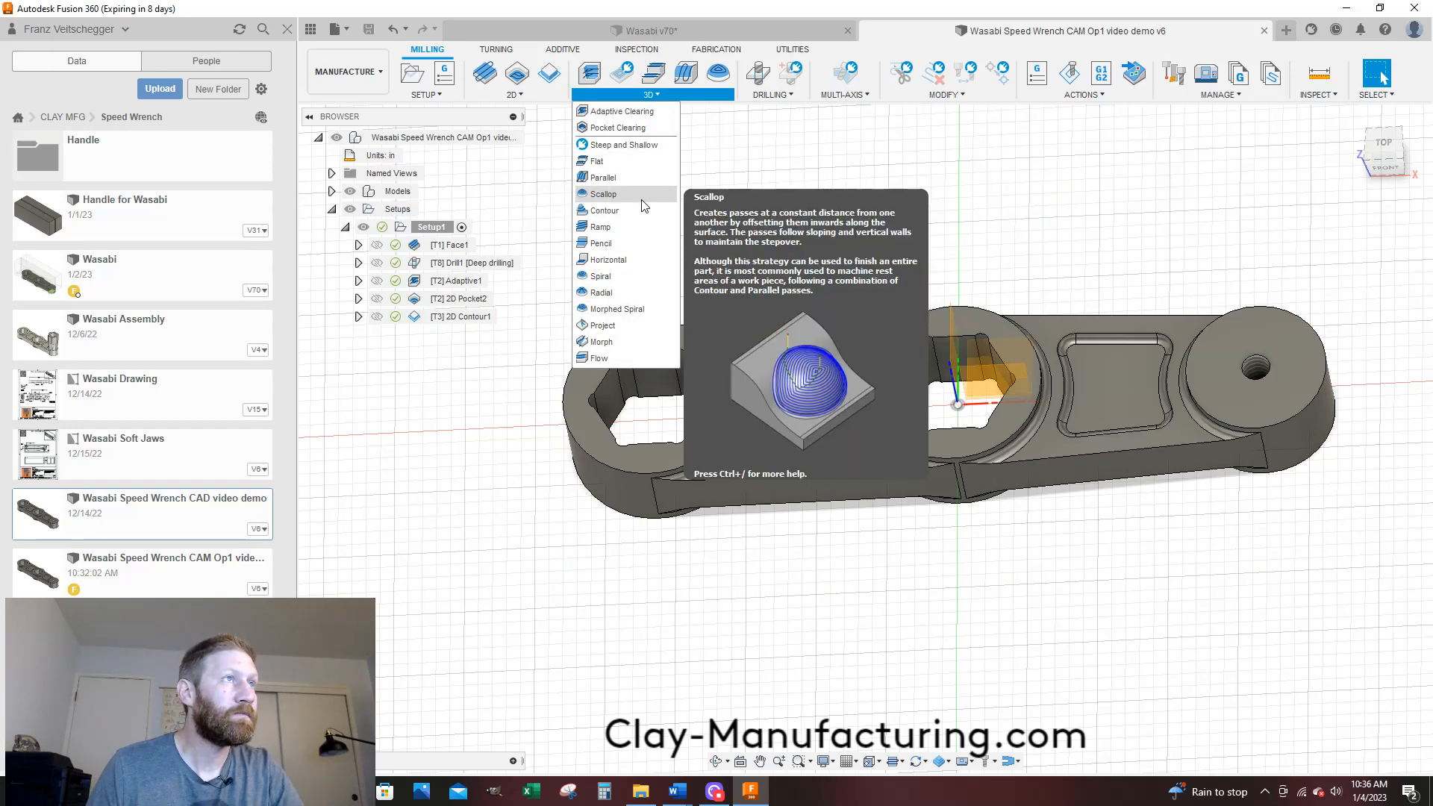
pyautogui.click(605, 210)
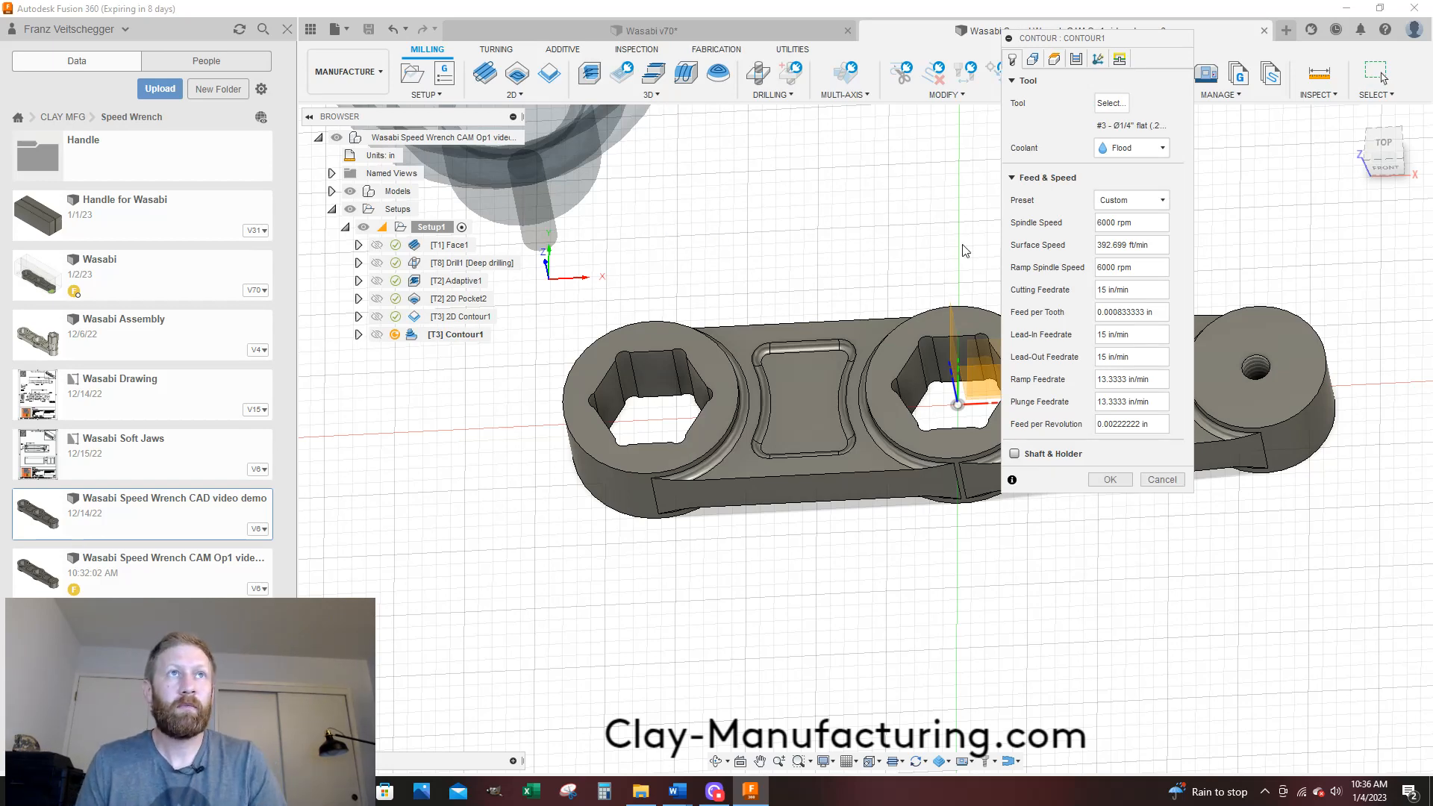
pyautogui.click(1116, 107)
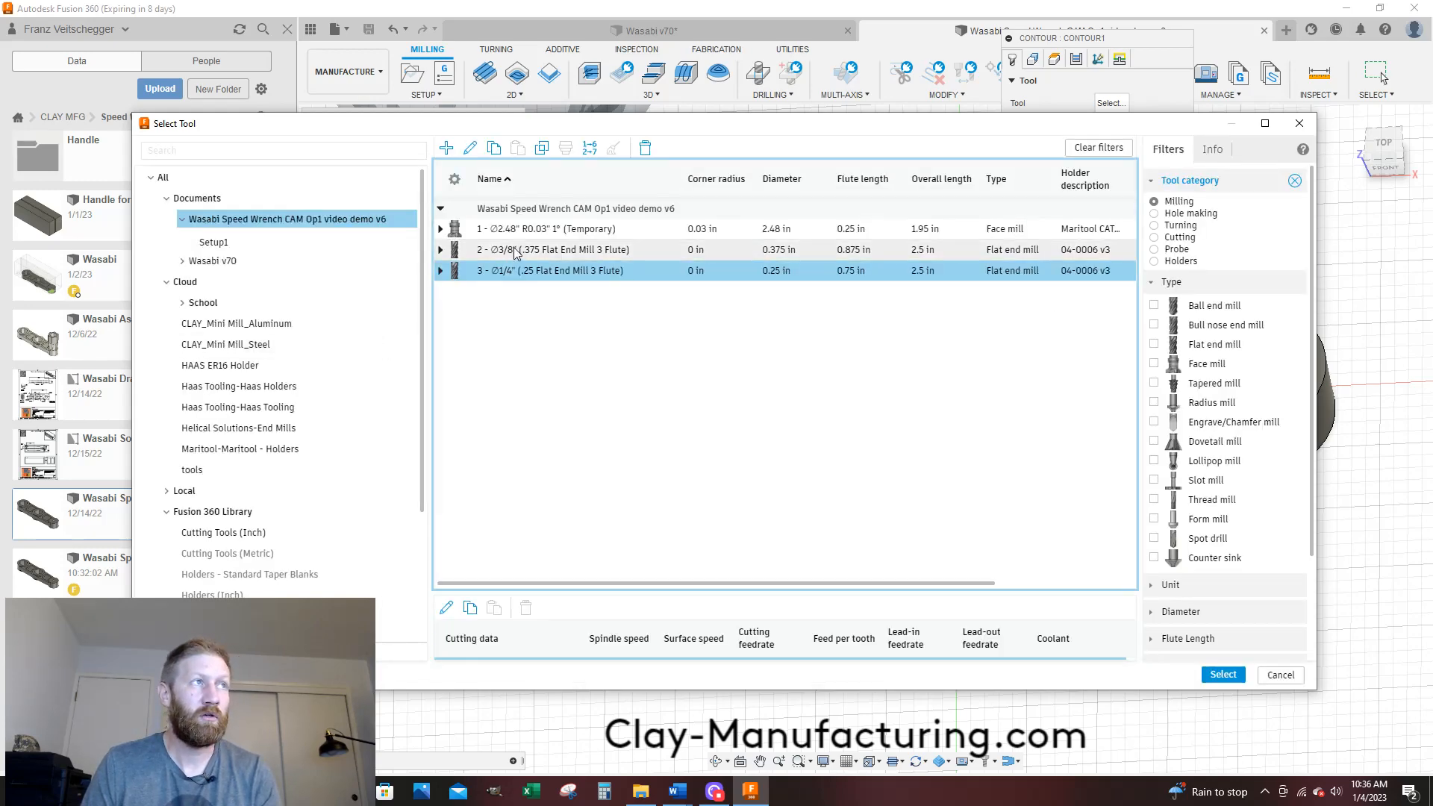
pyautogui.click(515, 251)
pyautogui.click(1221, 675)
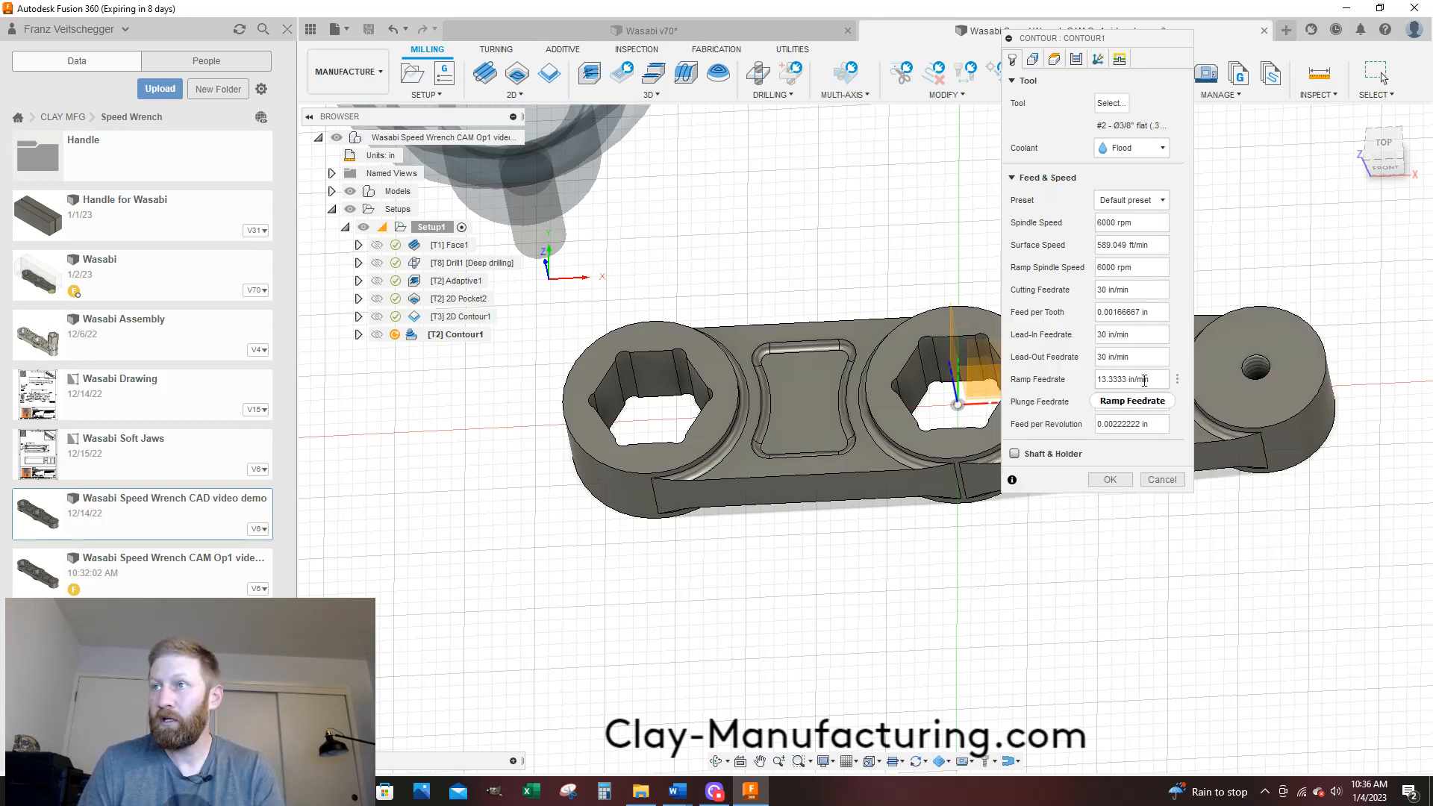
pyautogui.moveTo(1144, 381)
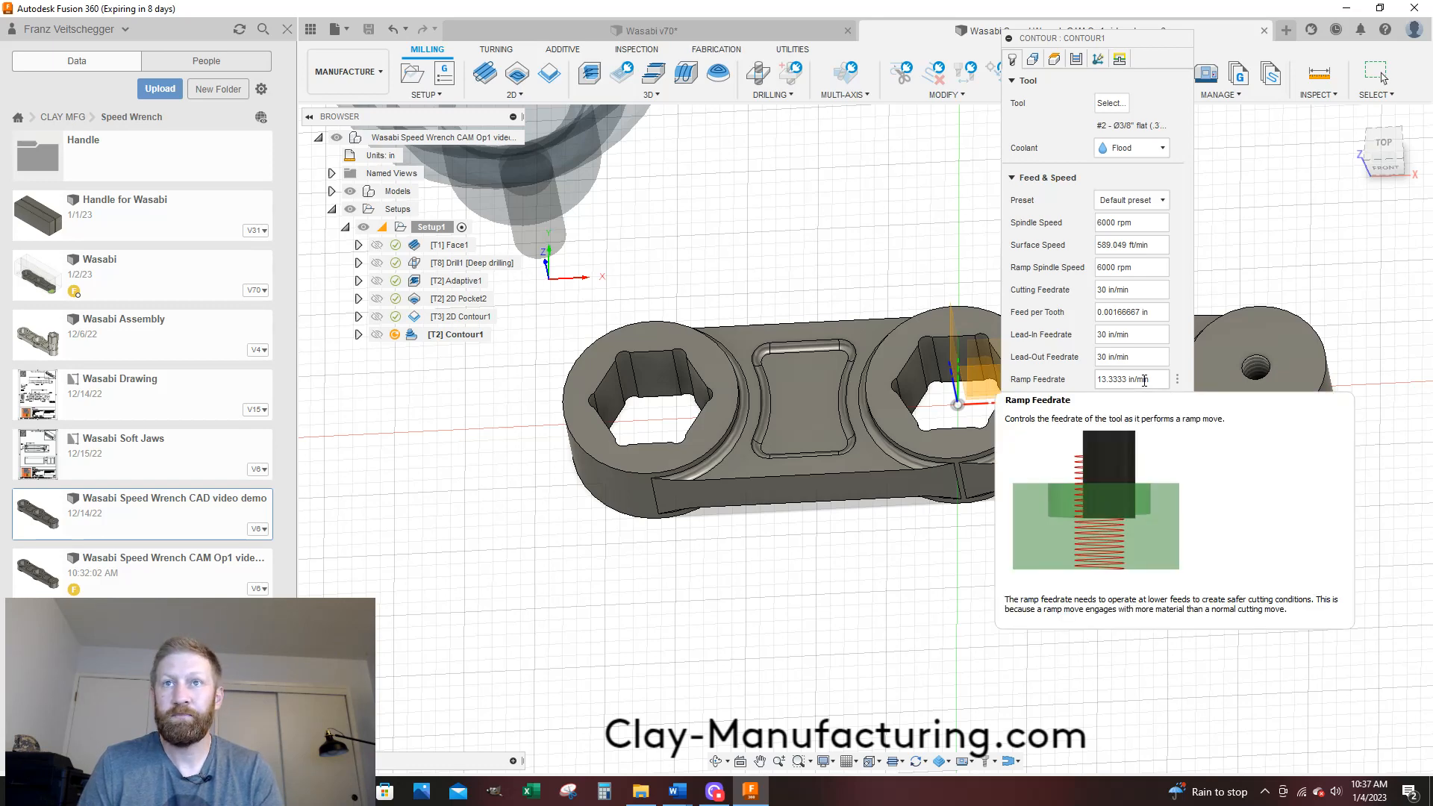
# Enable Avoid/Touch Surfaces in the contour's geometry settings and set its mode to Touch
pyautogui.click(1032, 61)
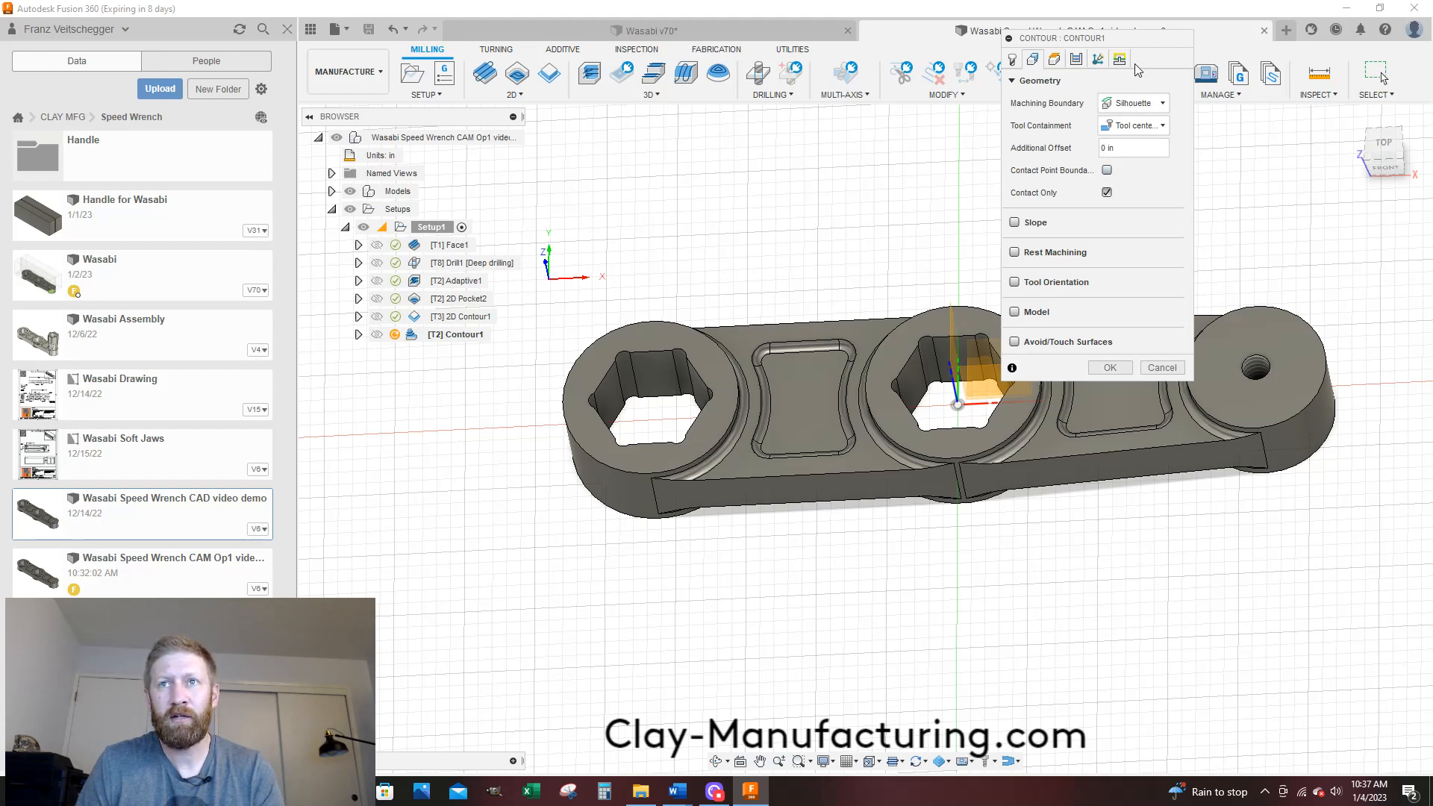
pyautogui.click(1015, 344)
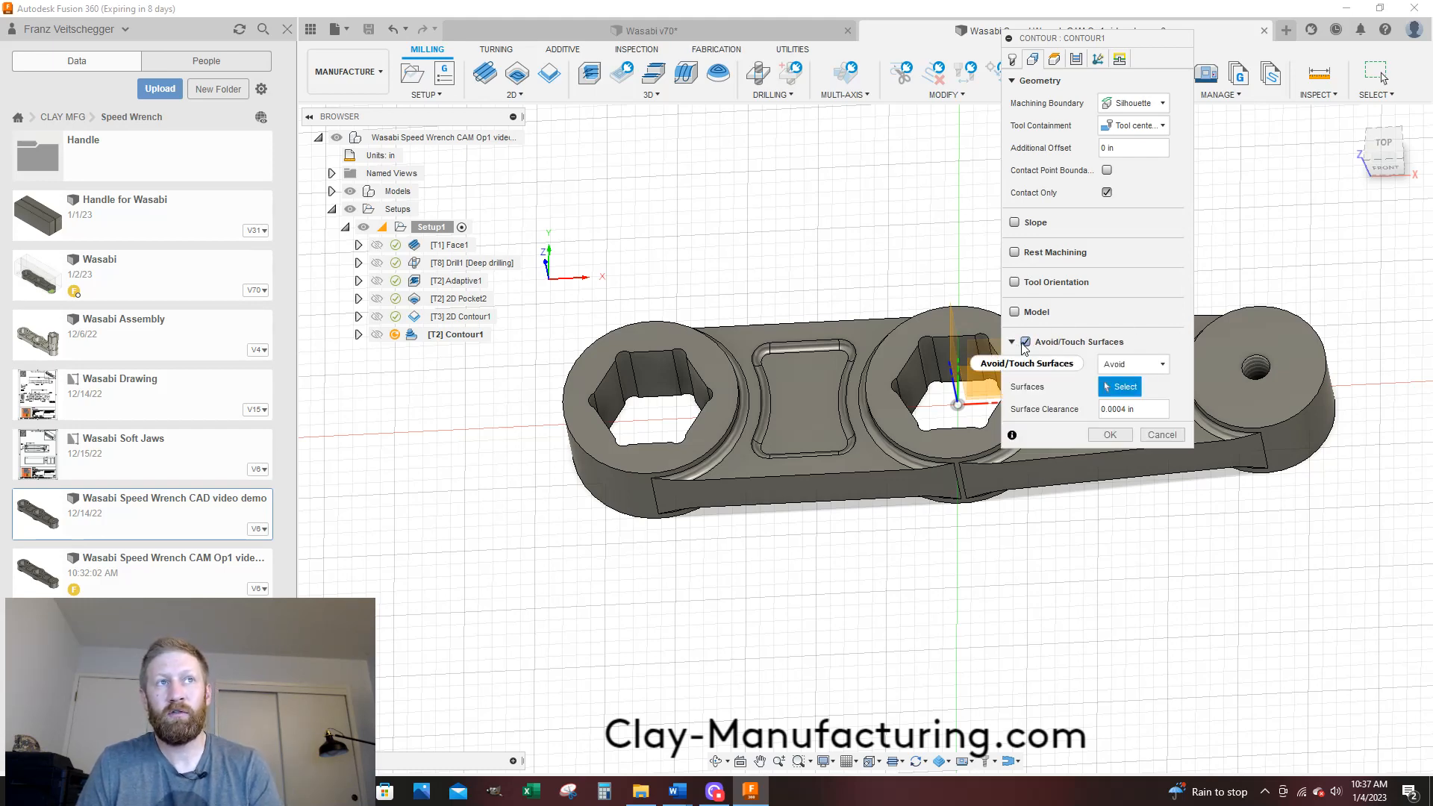
pyautogui.click(1158, 364)
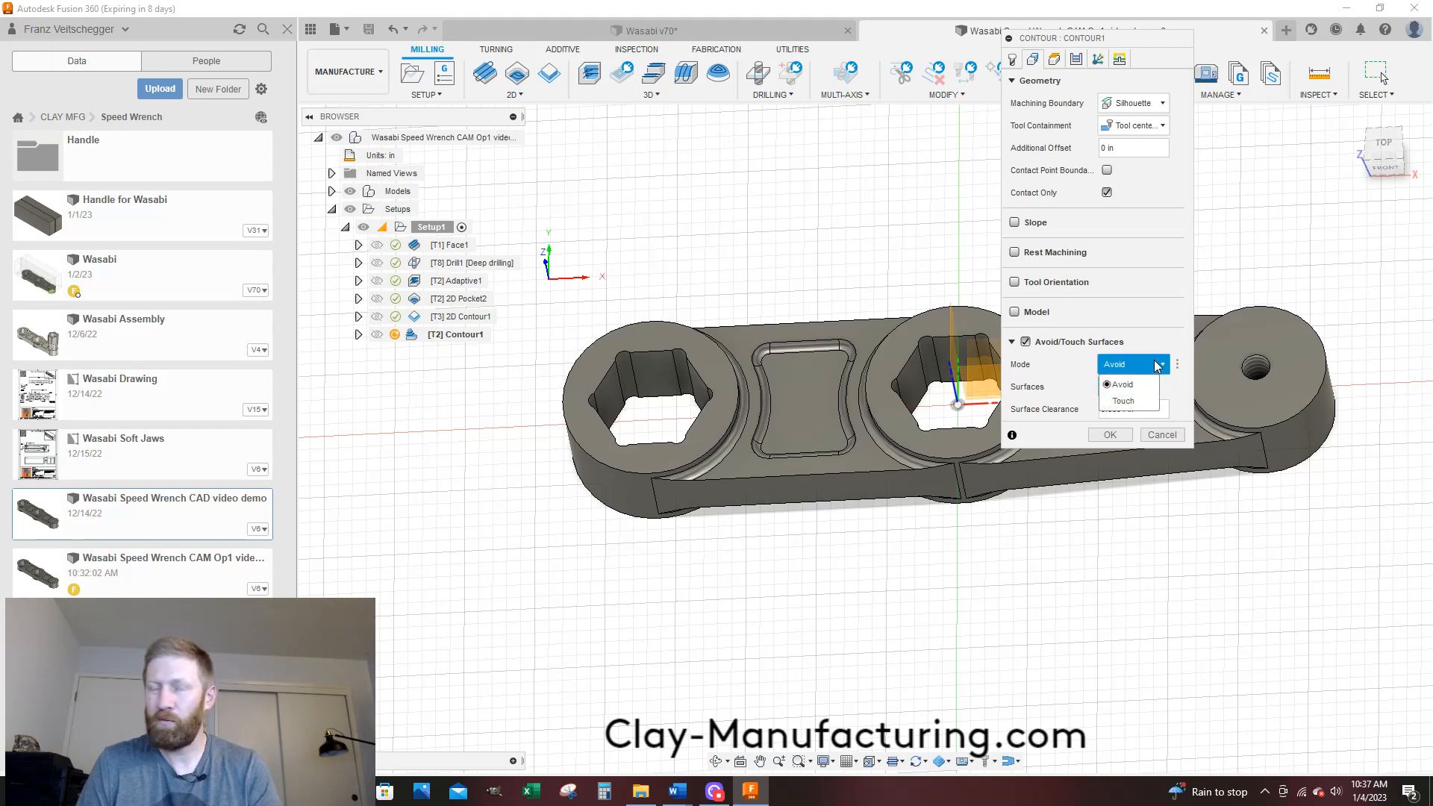
pyautogui.click(1128, 403)
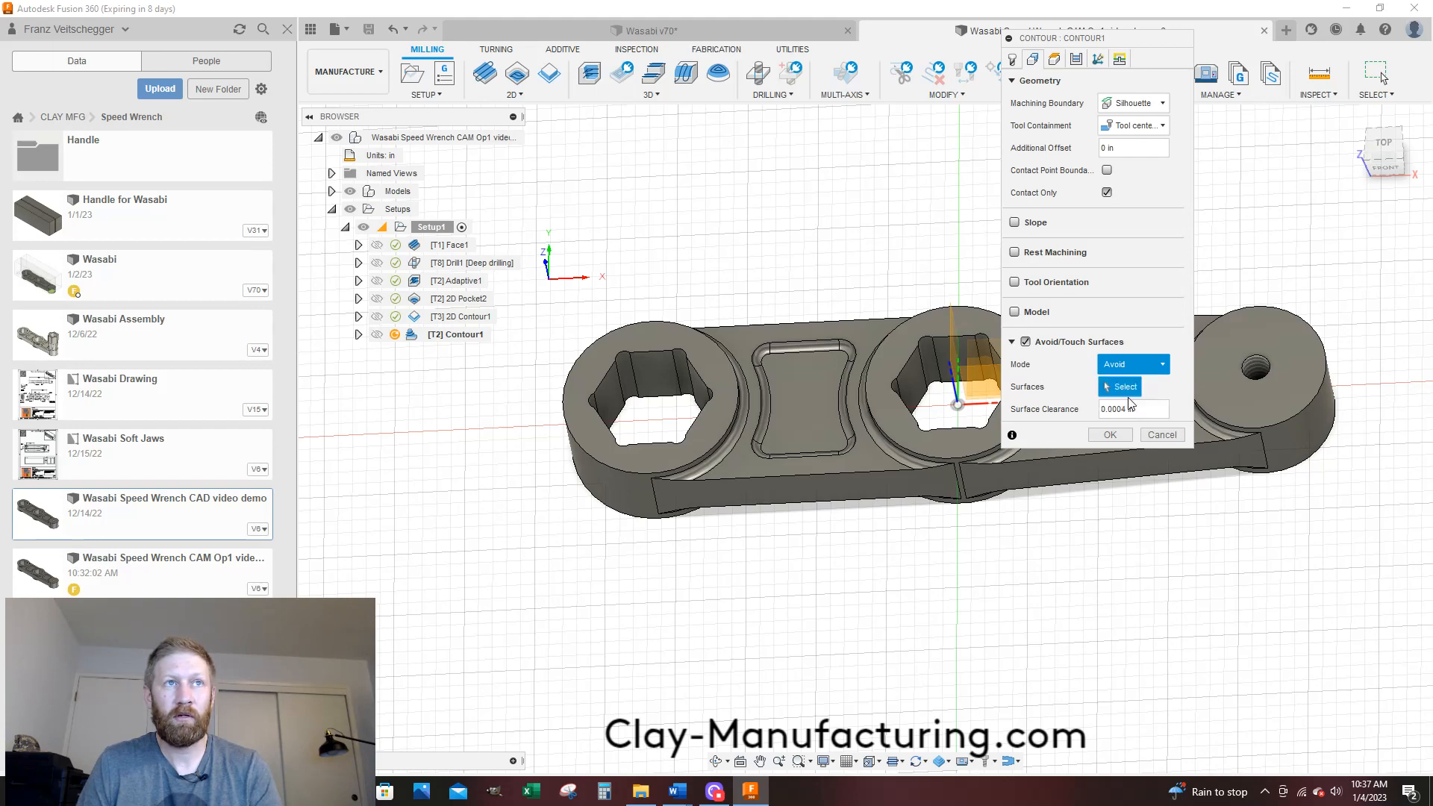
# Choose the two front side faces, both rounded end walls and the centre boss's outer wall as touch surfaces
pyautogui.click(775, 493)
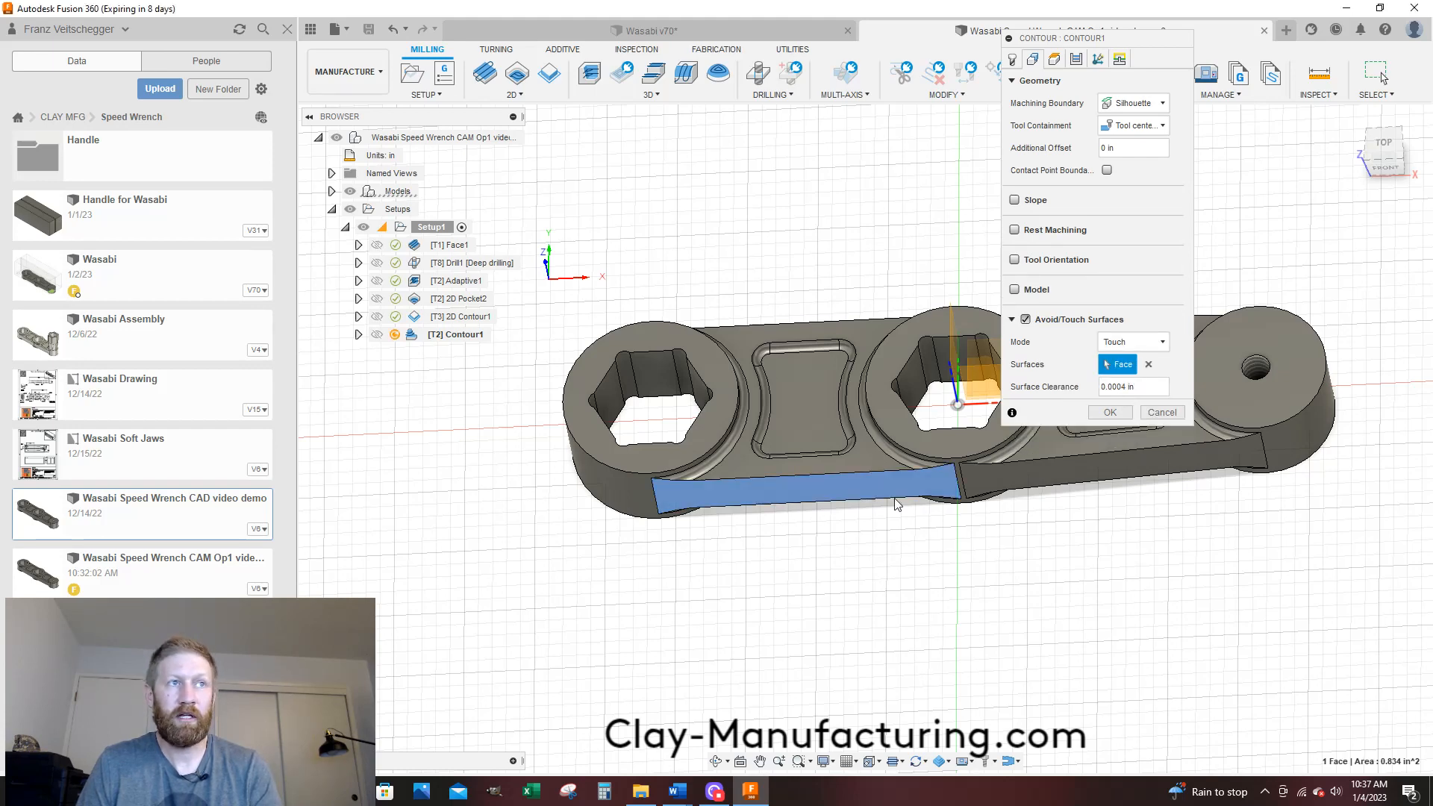
pyautogui.click(1009, 475)
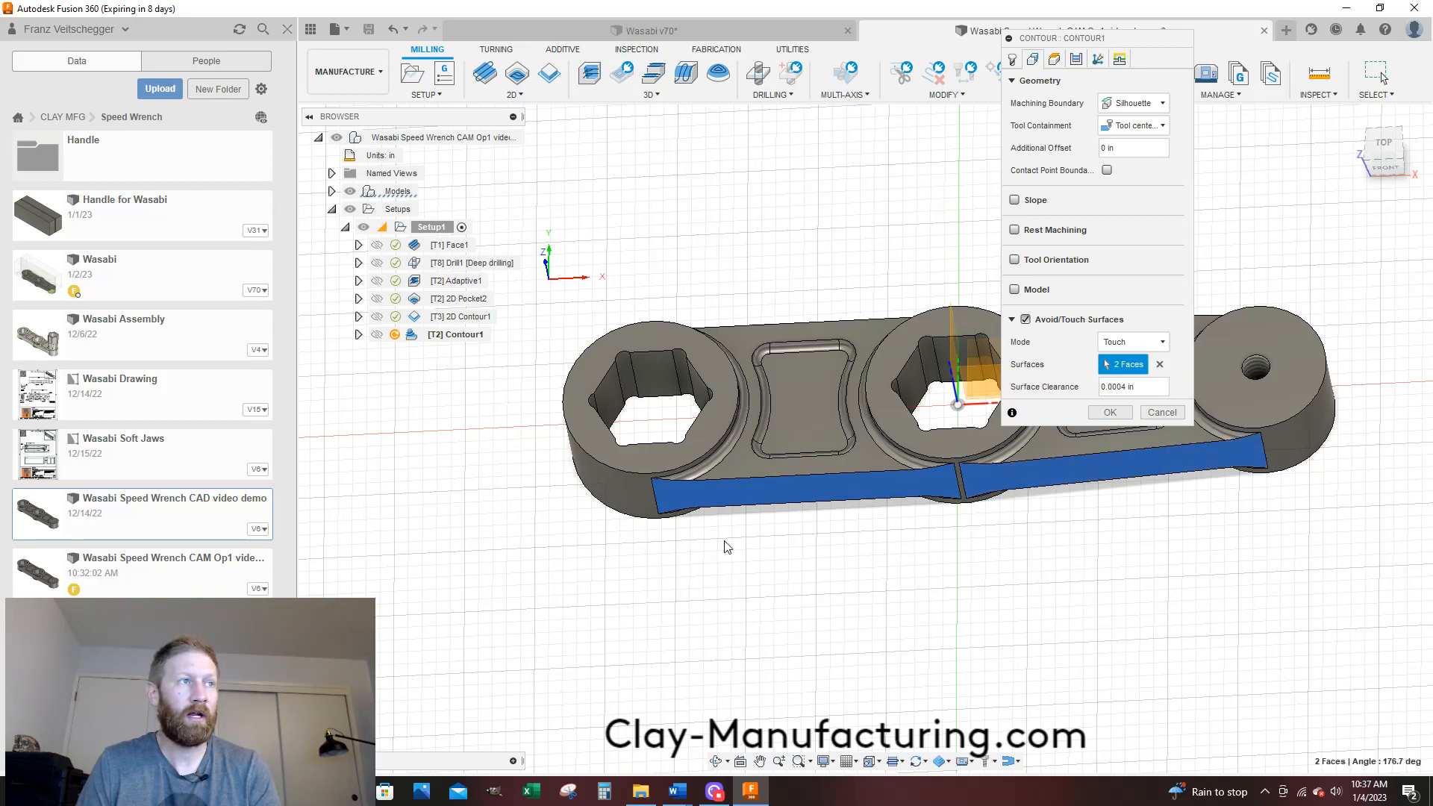
pyautogui.click(633, 495)
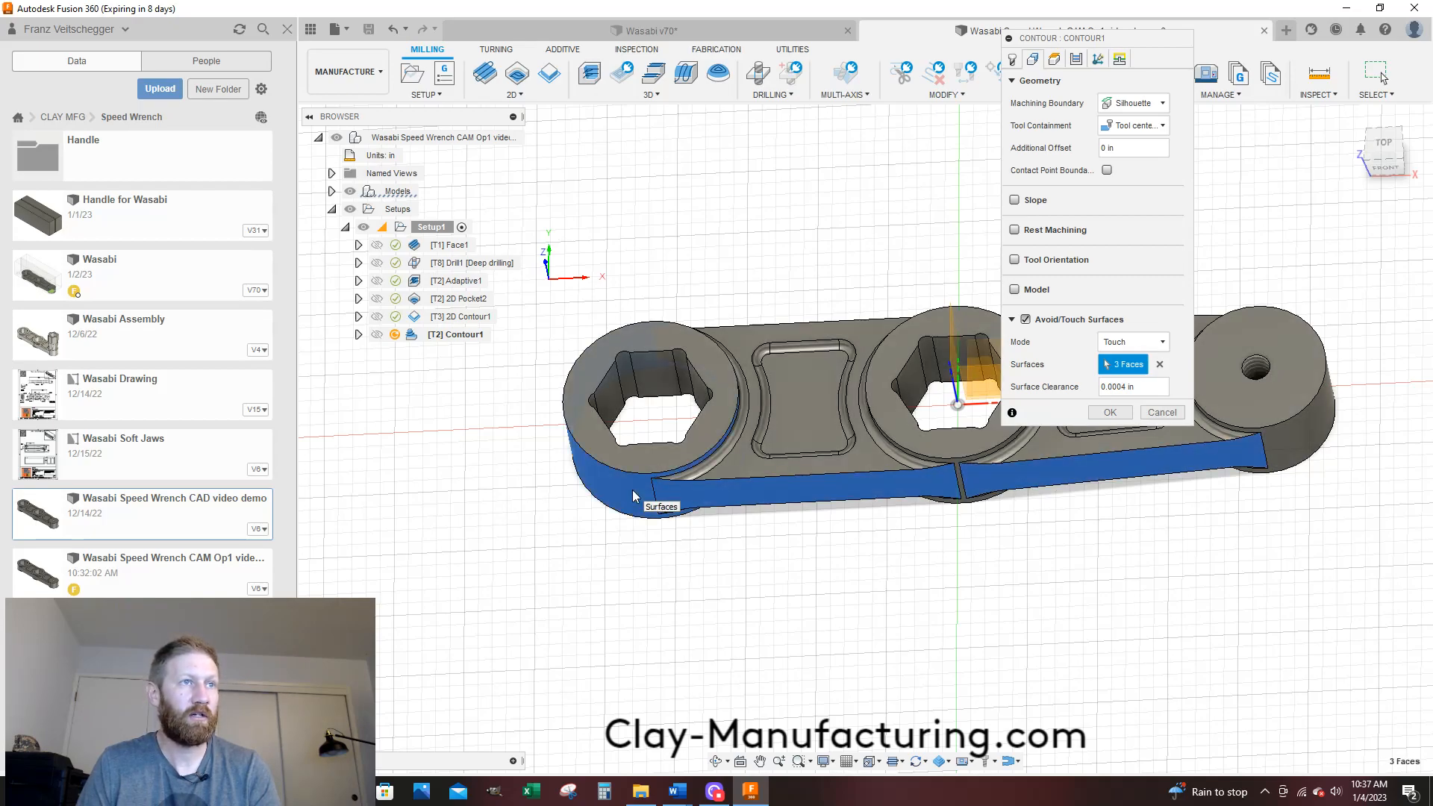
pyautogui.scroll(-2, 650, 497)
pyautogui.scroll(6, 797, 502)
pyautogui.keyDown('shift'); pyautogui.moveTo(743, 606); pyautogui.dragTo(795, 523, button='middle'); pyautogui.keyUp('shift')
pyautogui.click(796, 524)
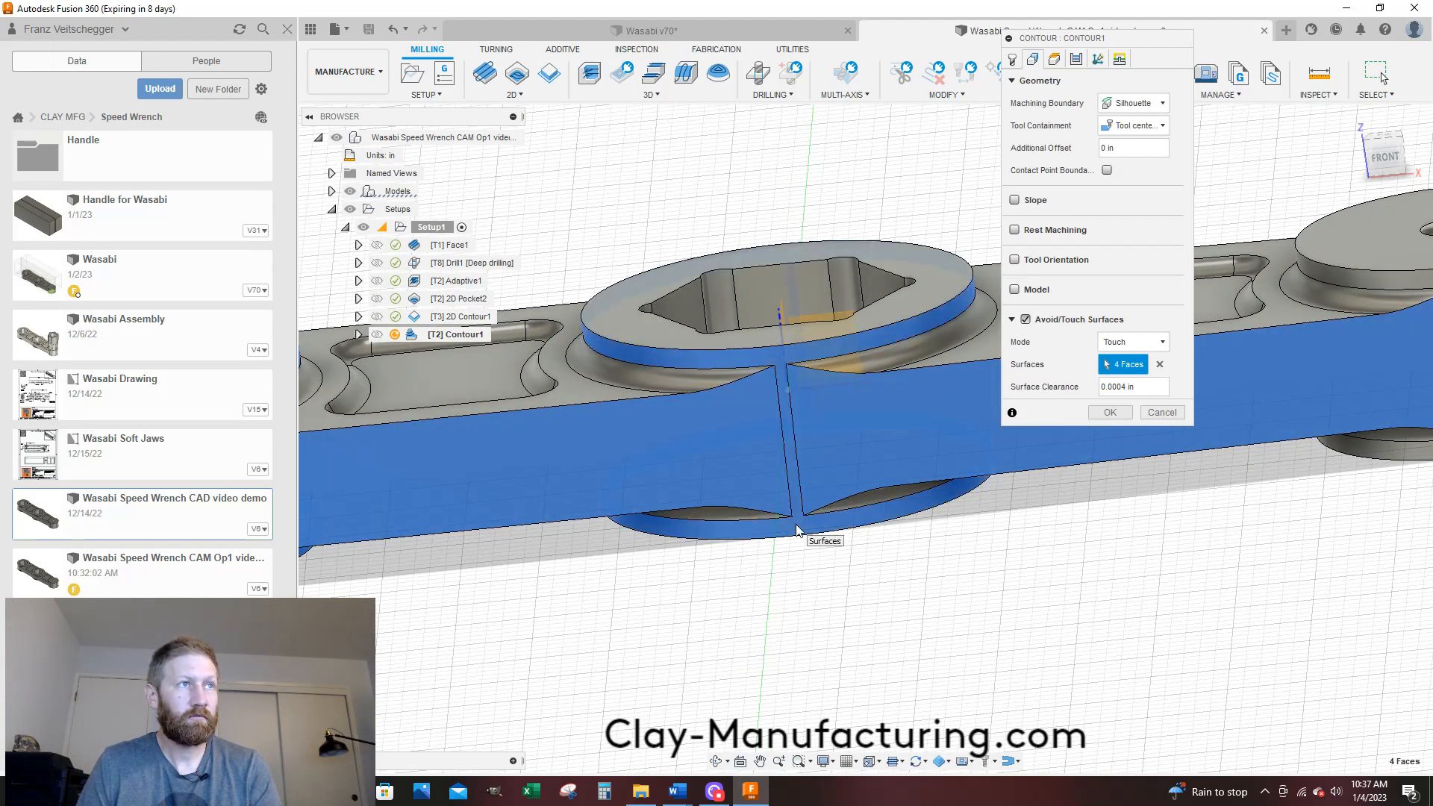
pyautogui.scroll(-3, 795, 524)
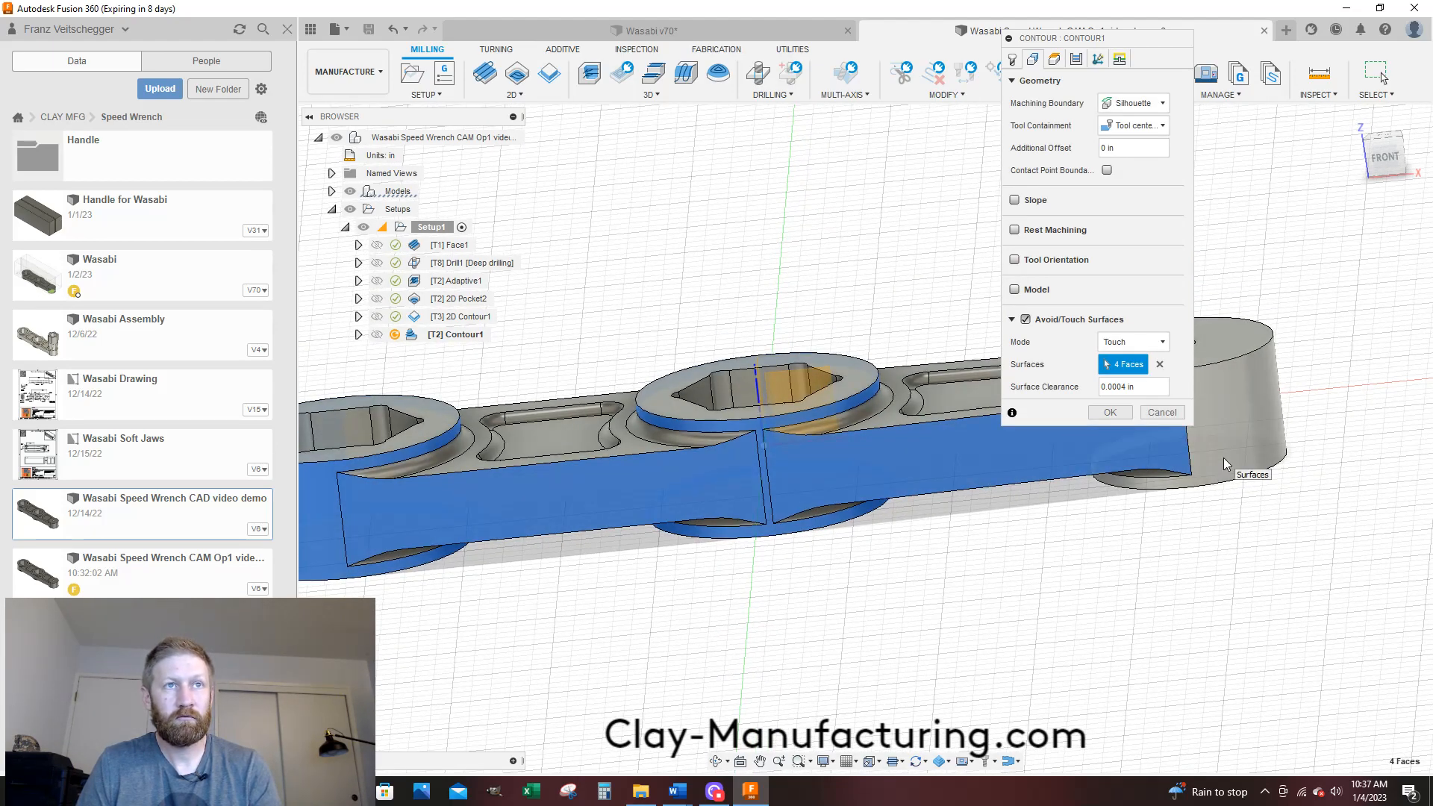
pyautogui.click(1222, 434)
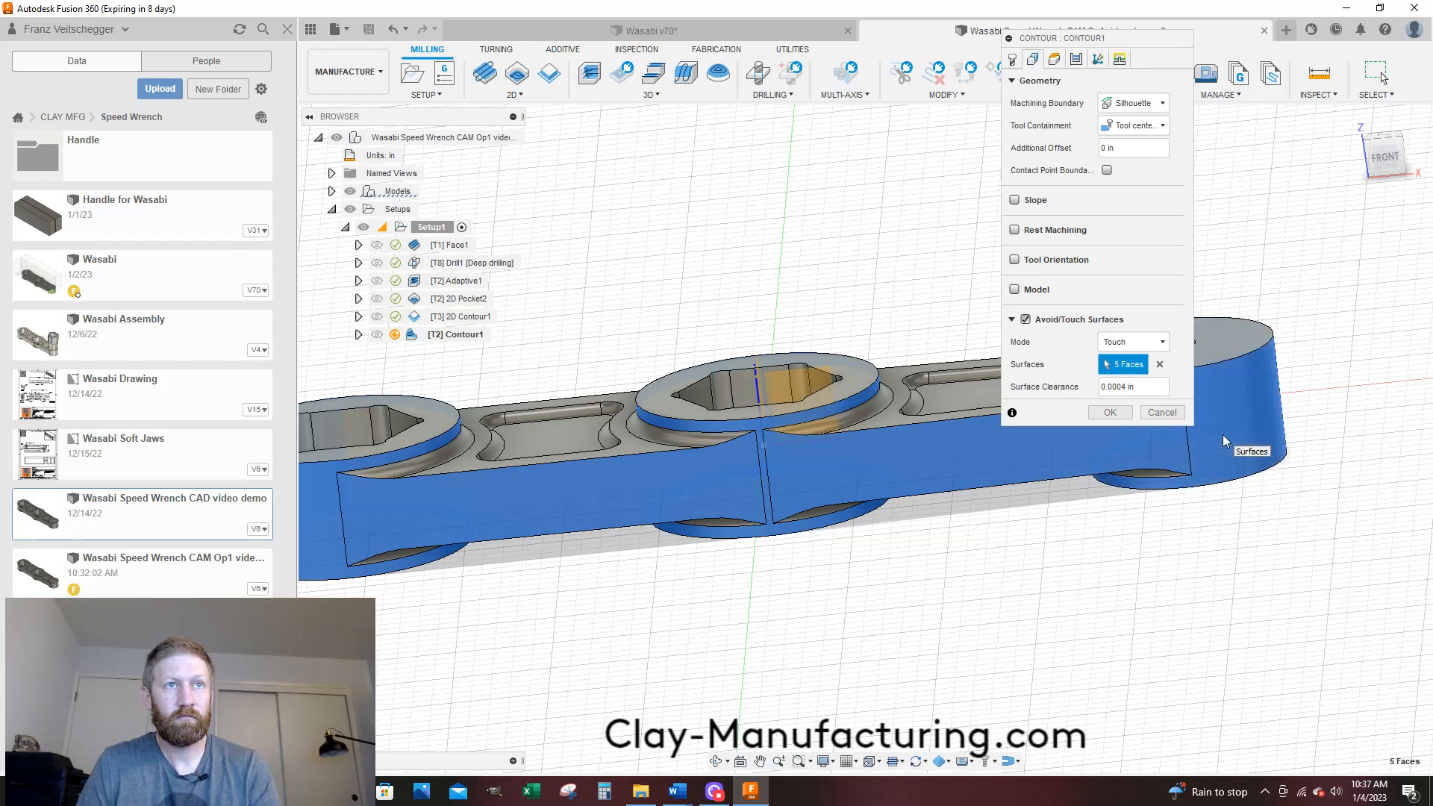
pyautogui.scroll(-3, 1222, 435)
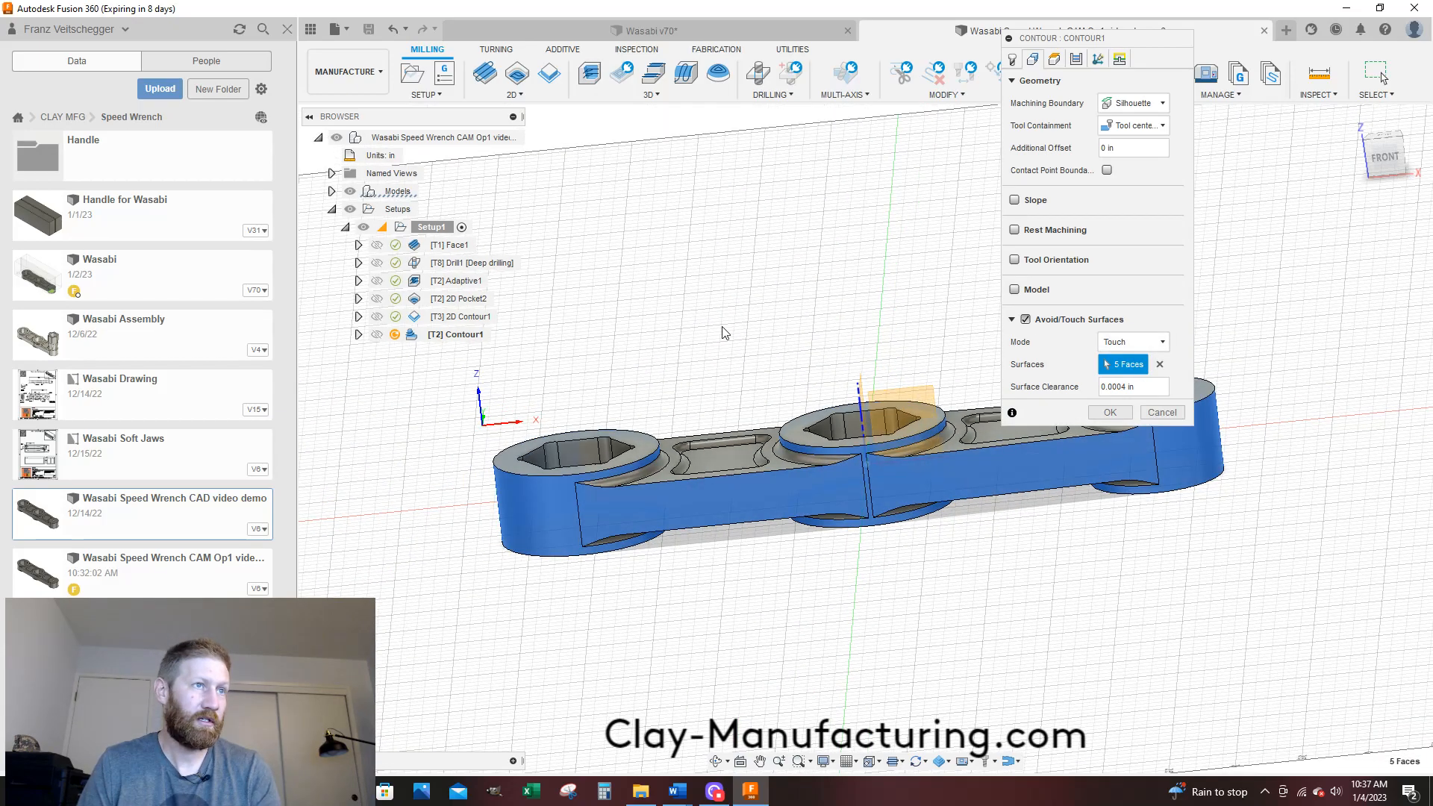
# Add the two long side faces on the back of the wrench to the touch surfaces
pyautogui.keyDown('shift'); pyautogui.moveTo(724, 329); pyautogui.dragTo(403, 442, button='middle'); pyautogui.keyUp('shift')
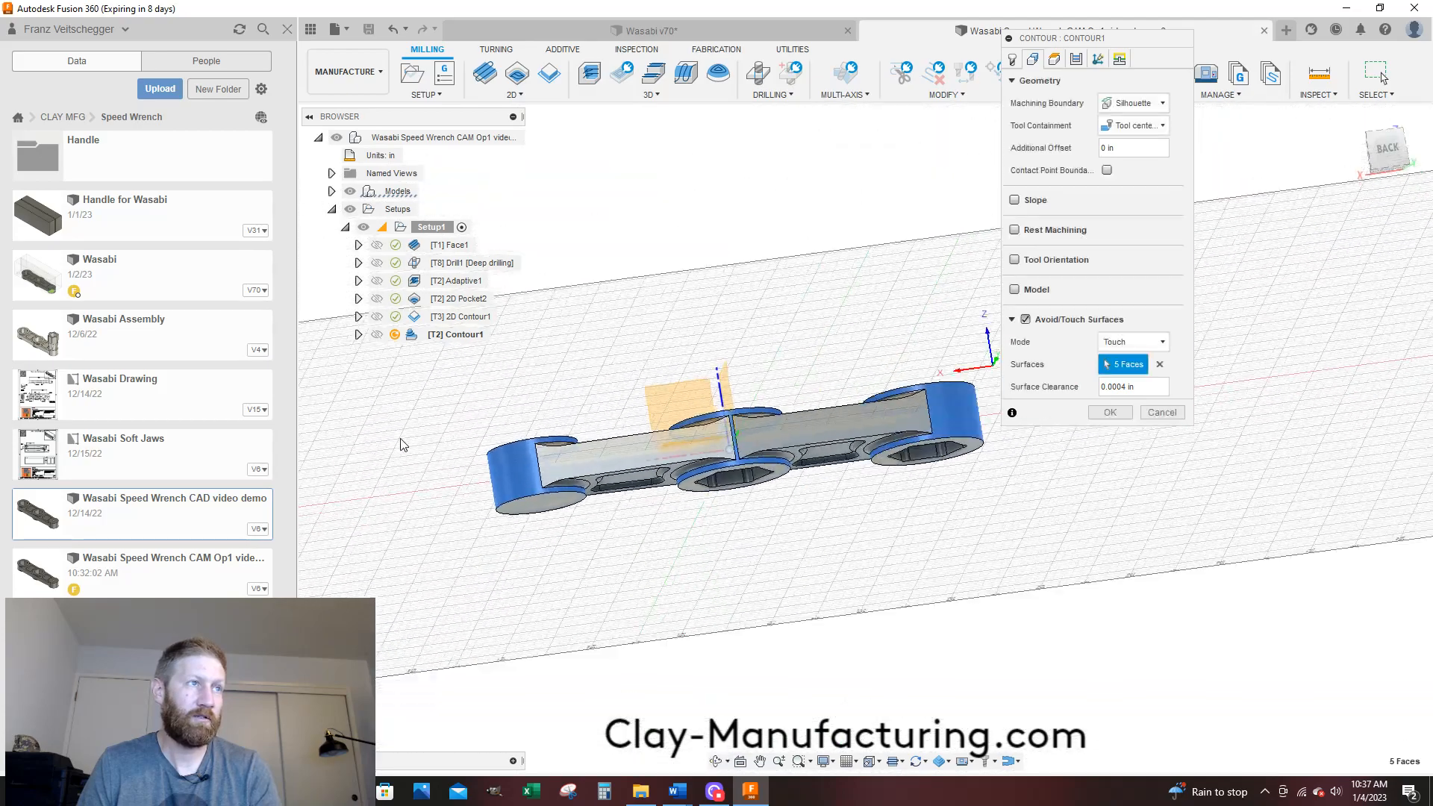
pyautogui.scroll(2, 715, 426)
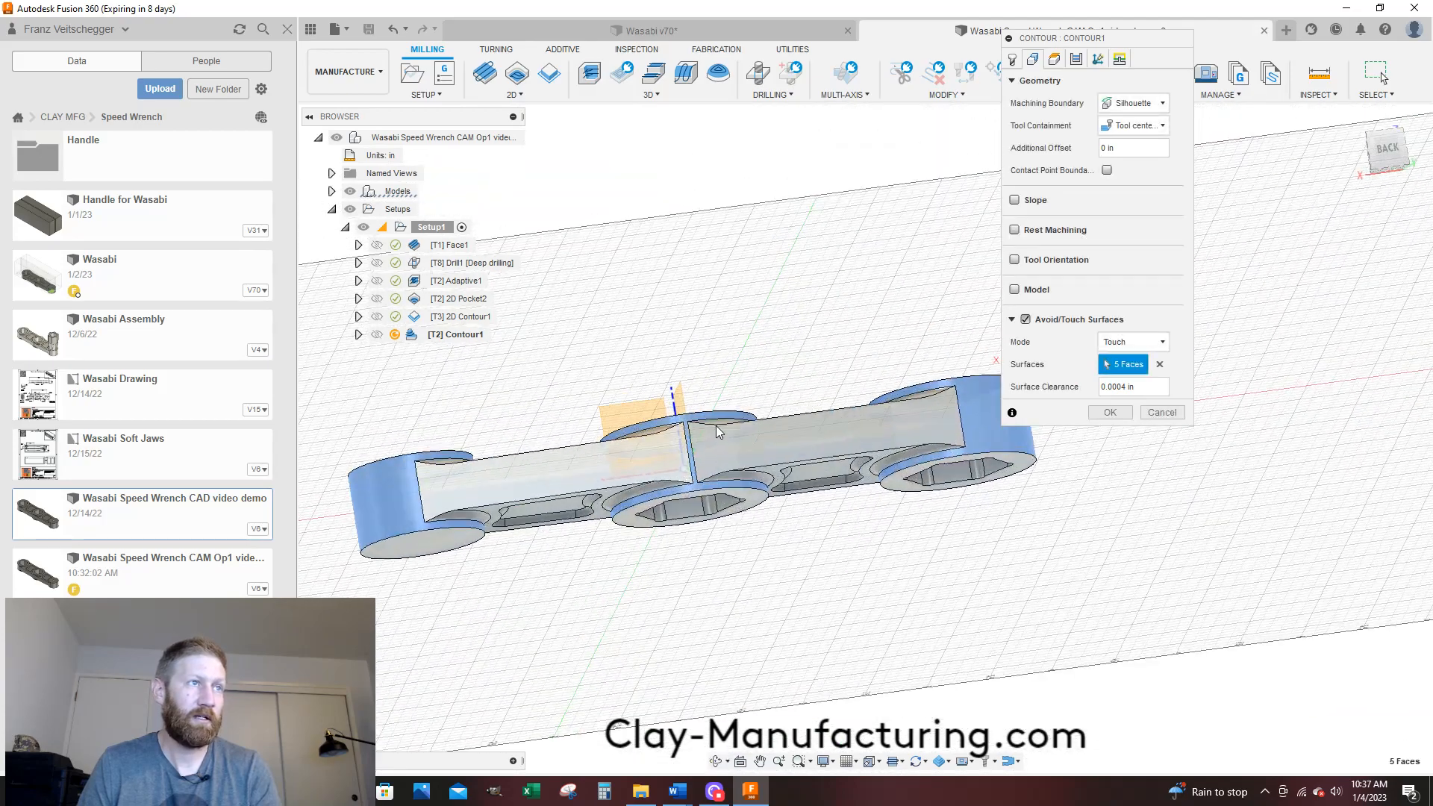
pyautogui.click(803, 437)
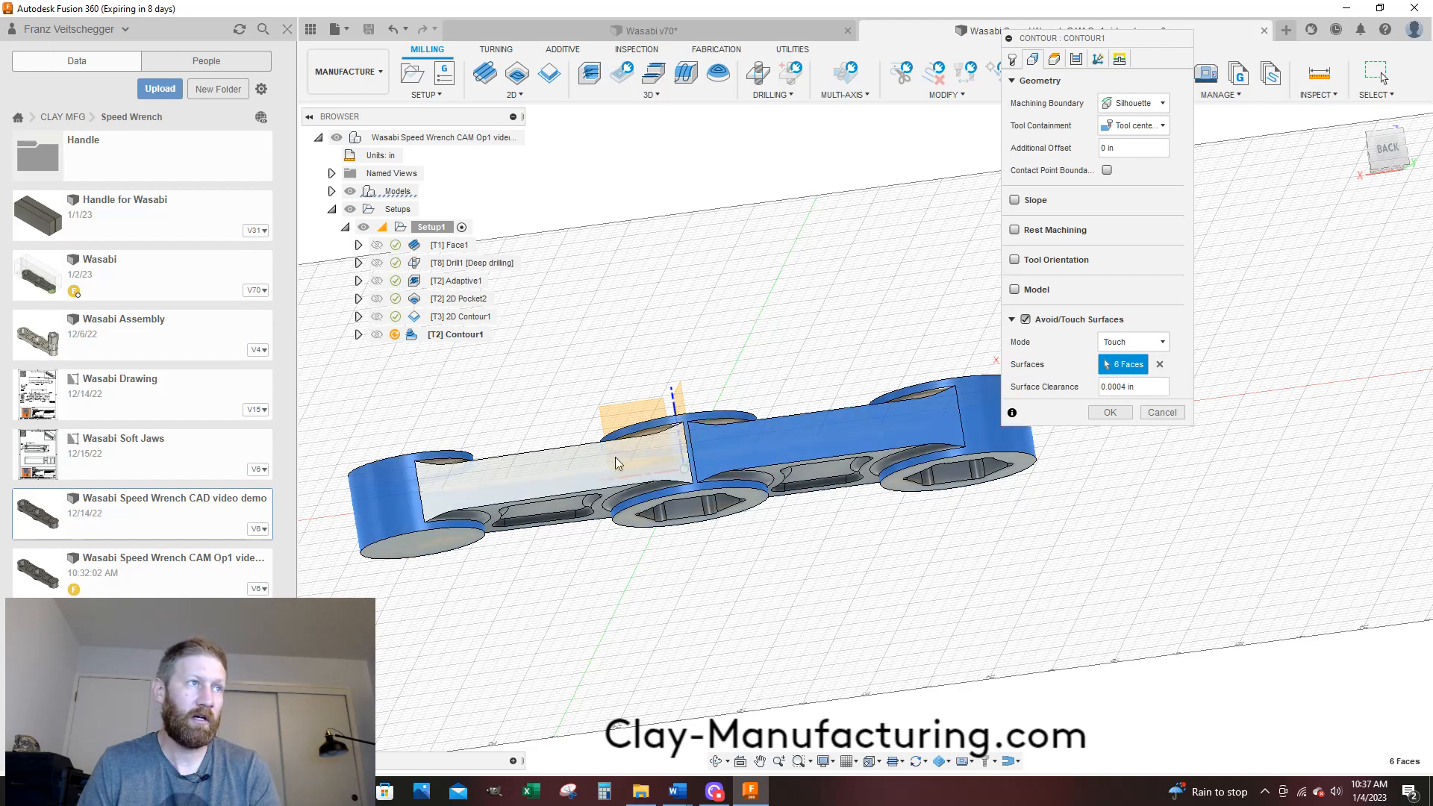
pyautogui.click(527, 479)
pyautogui.keyDown('shift'); pyautogui.moveTo(527, 479); pyautogui.dragTo(949, 611, button='middle'); pyautogui.keyUp('shift')
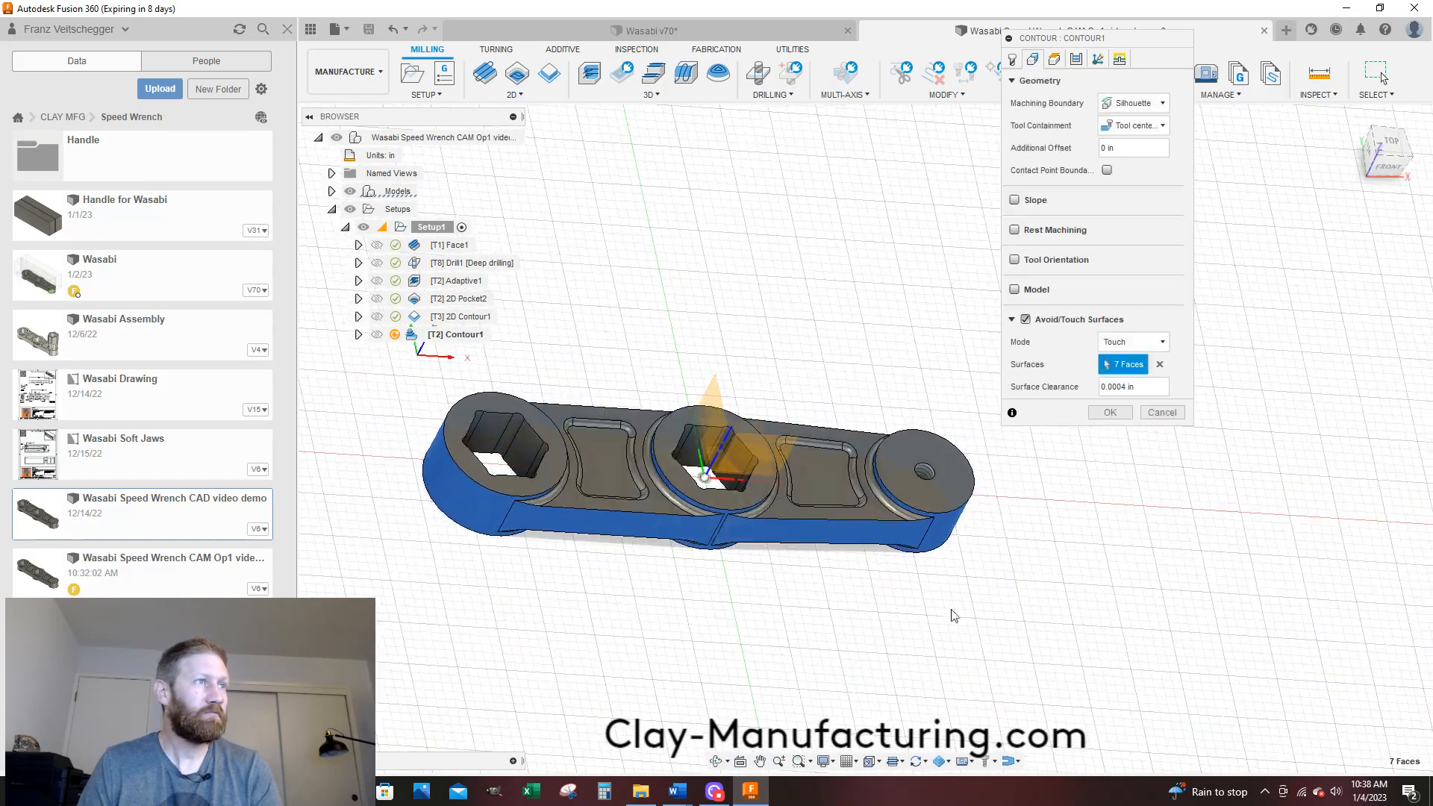
pyautogui.scroll(-2, 1153, 580)
pyautogui.scroll(2, 961, 506)
pyautogui.scroll(1, 961, 508)
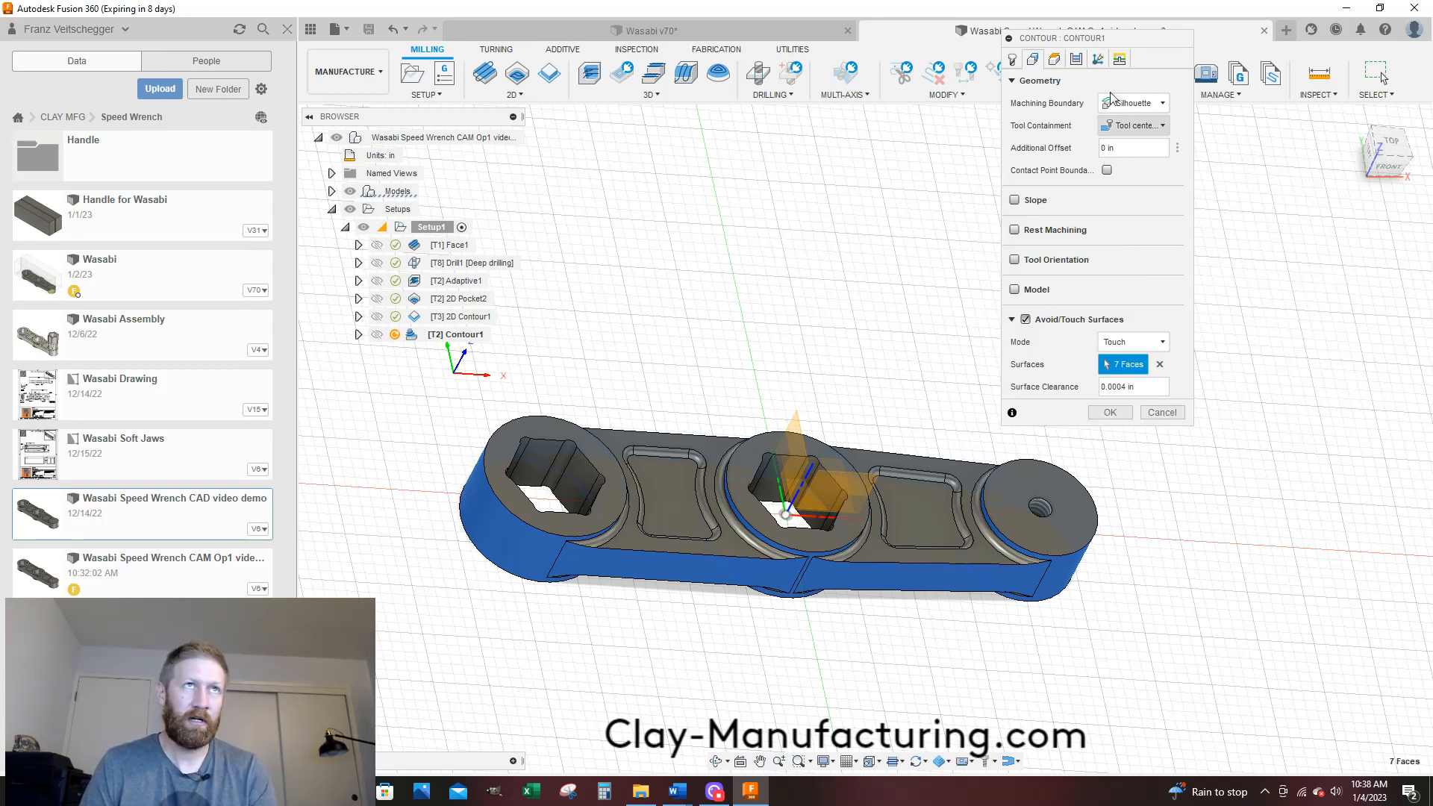
# Set the contour's bottom height offset to -0.01 in from the model bottom
pyautogui.click(1053, 59)
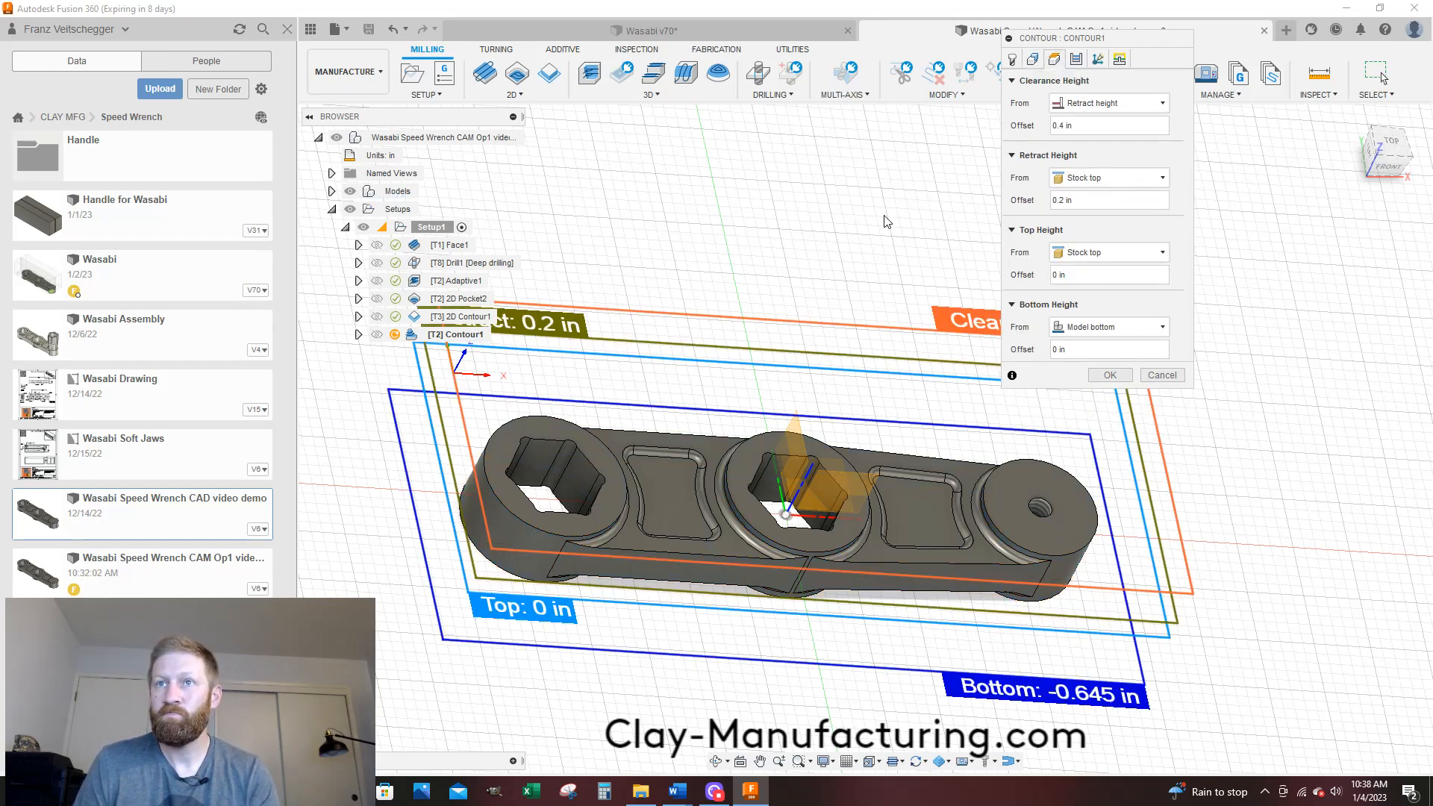
pyautogui.keyDown('shift'); pyautogui.moveTo(866, 400); pyautogui.dragTo(849, 355, button='middle'); pyautogui.keyUp('shift')
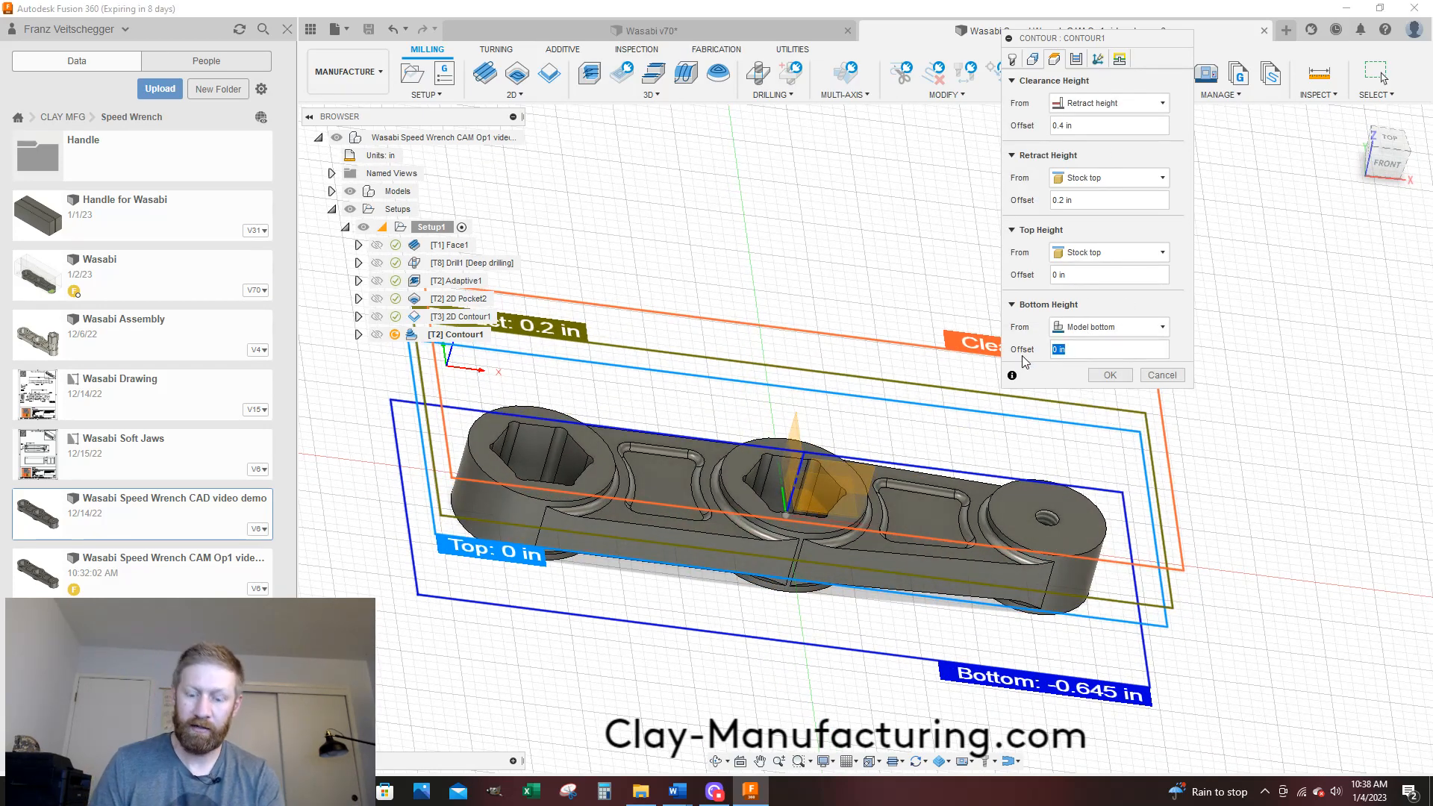
pyautogui.write('.01')
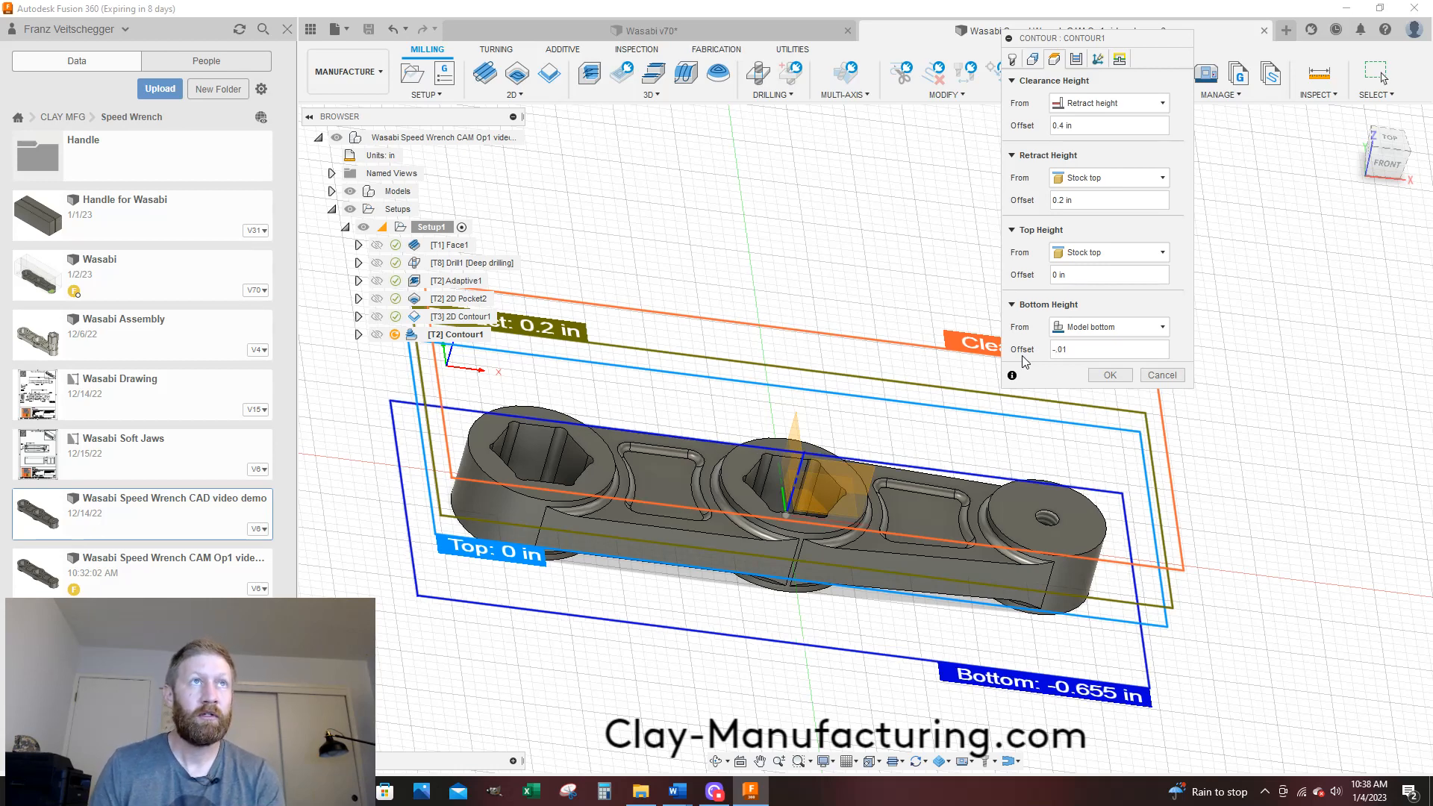
# Set the contour passes' maximum stepdown to 1 in
pyautogui.click(1076, 60)
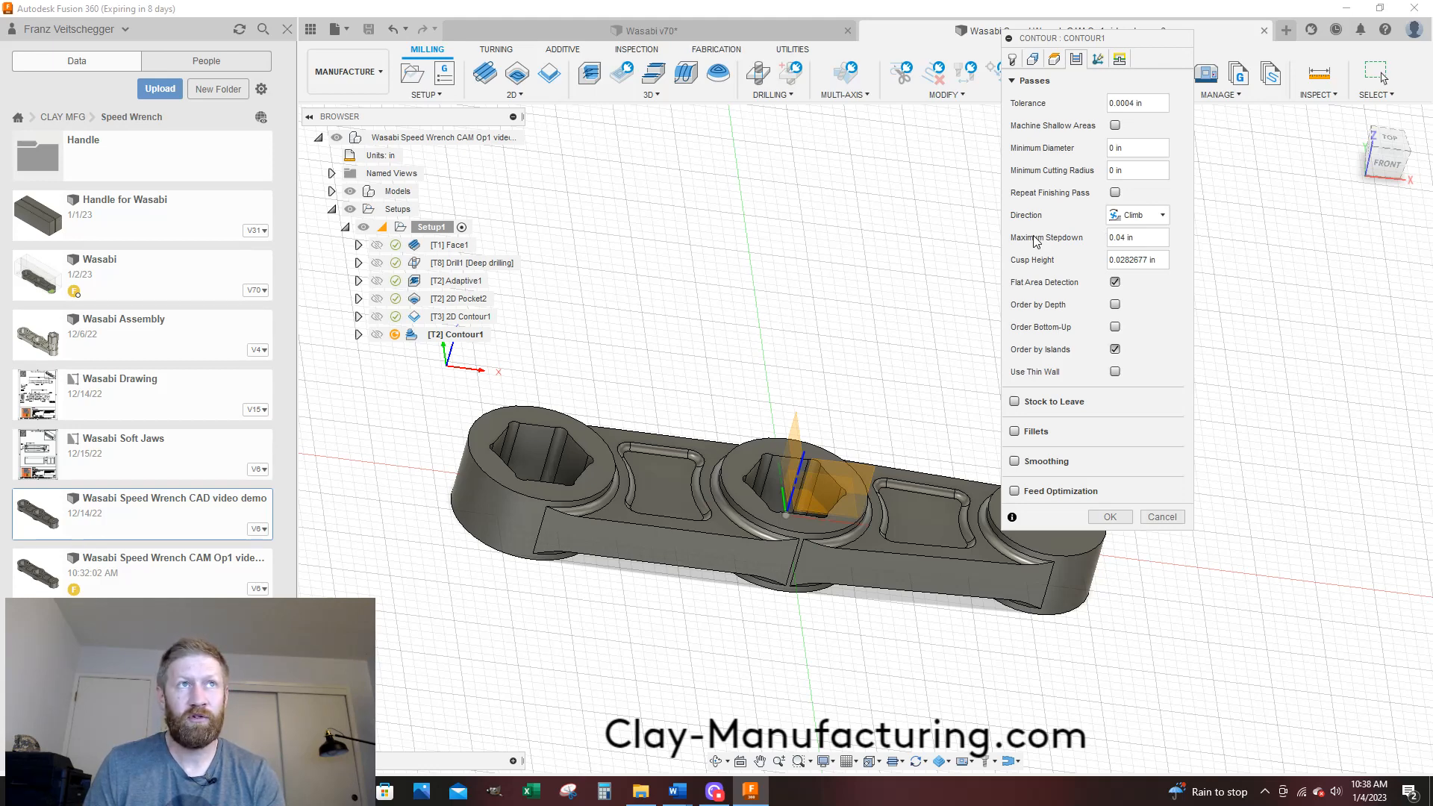
pyautogui.doubleClick(1122, 239)
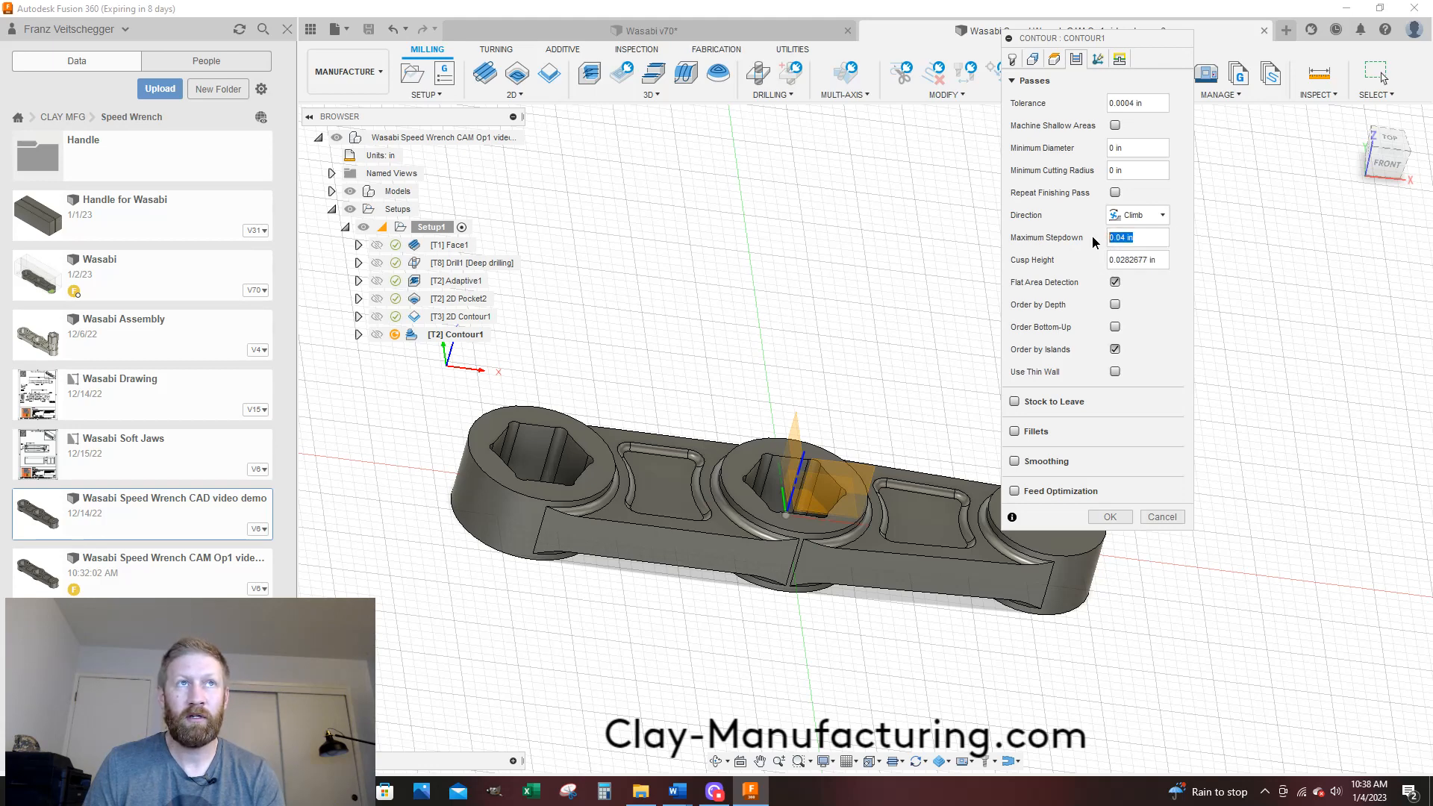
pyautogui.write('1')
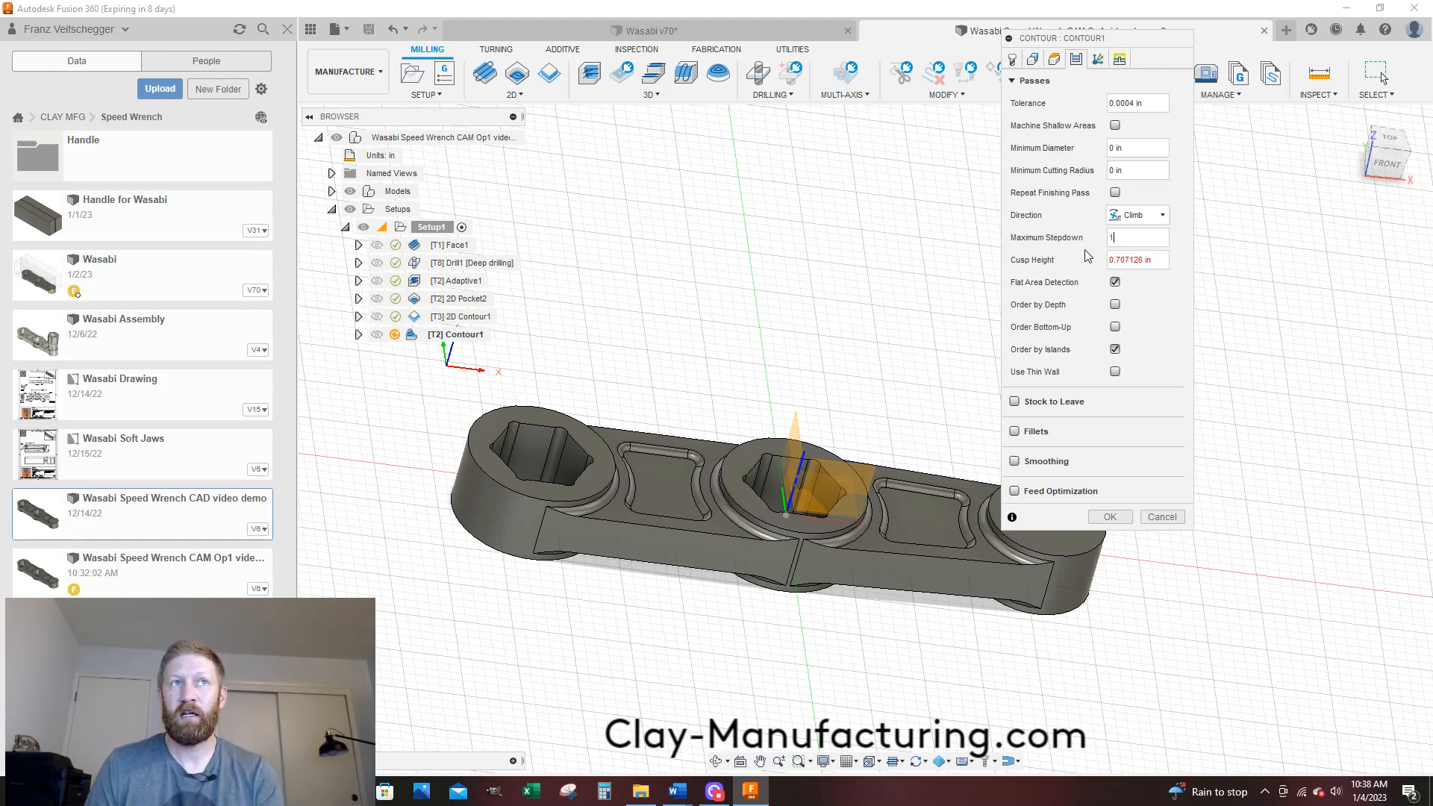
pyautogui.moveTo(1119, 252)
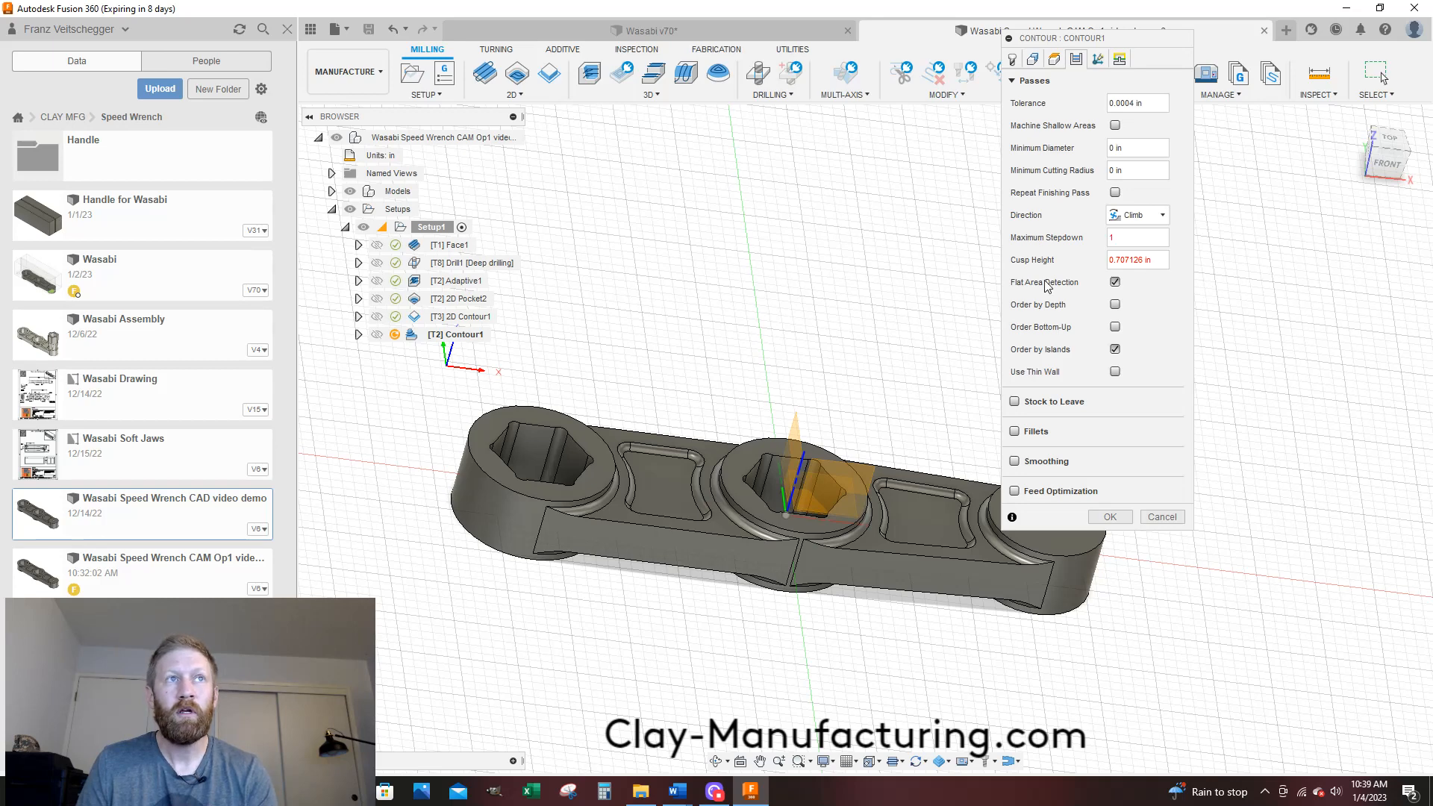
# Turn off Flat Area Detection and enable Smoothing for the contour passes
pyautogui.click(1116, 283)
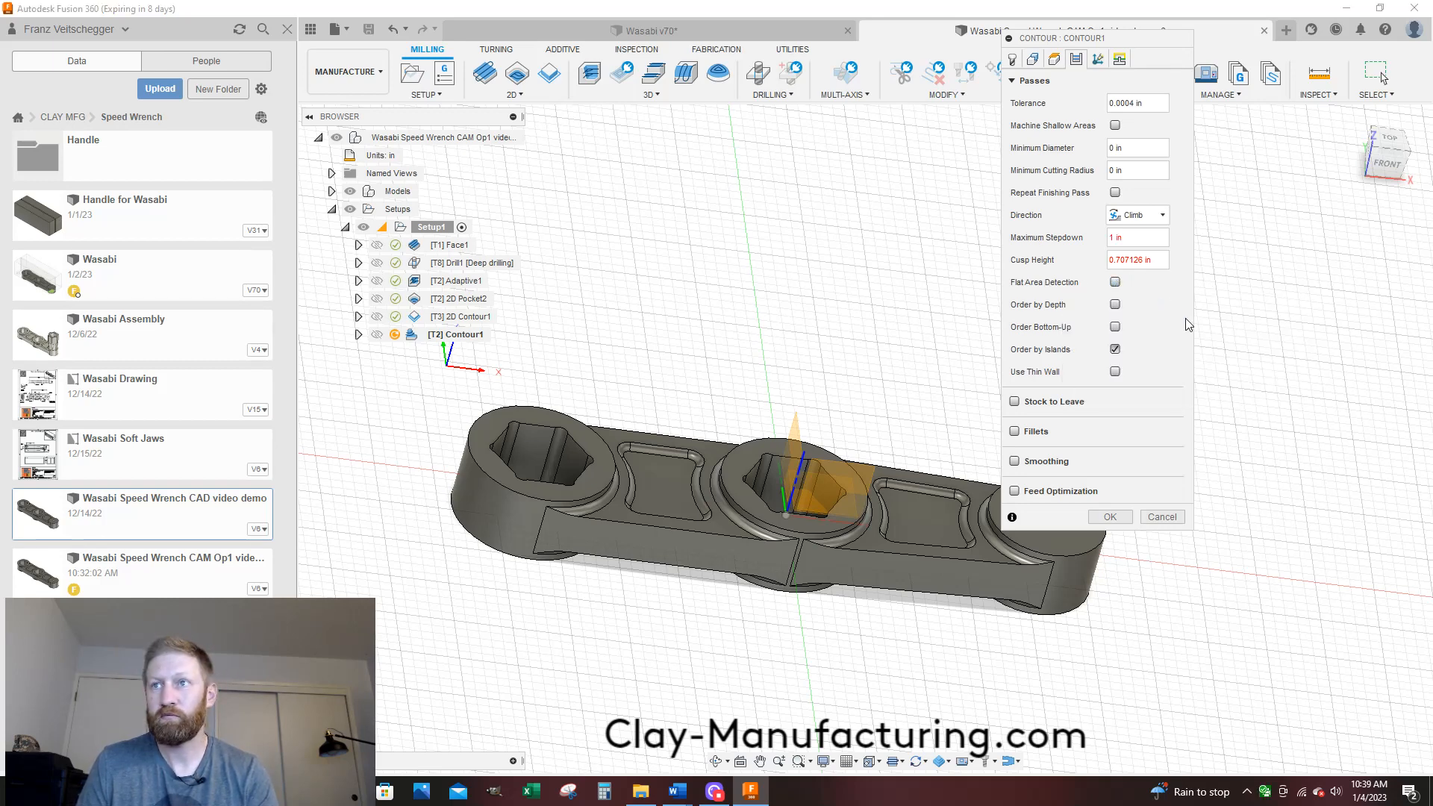
pyautogui.click(1016, 461)
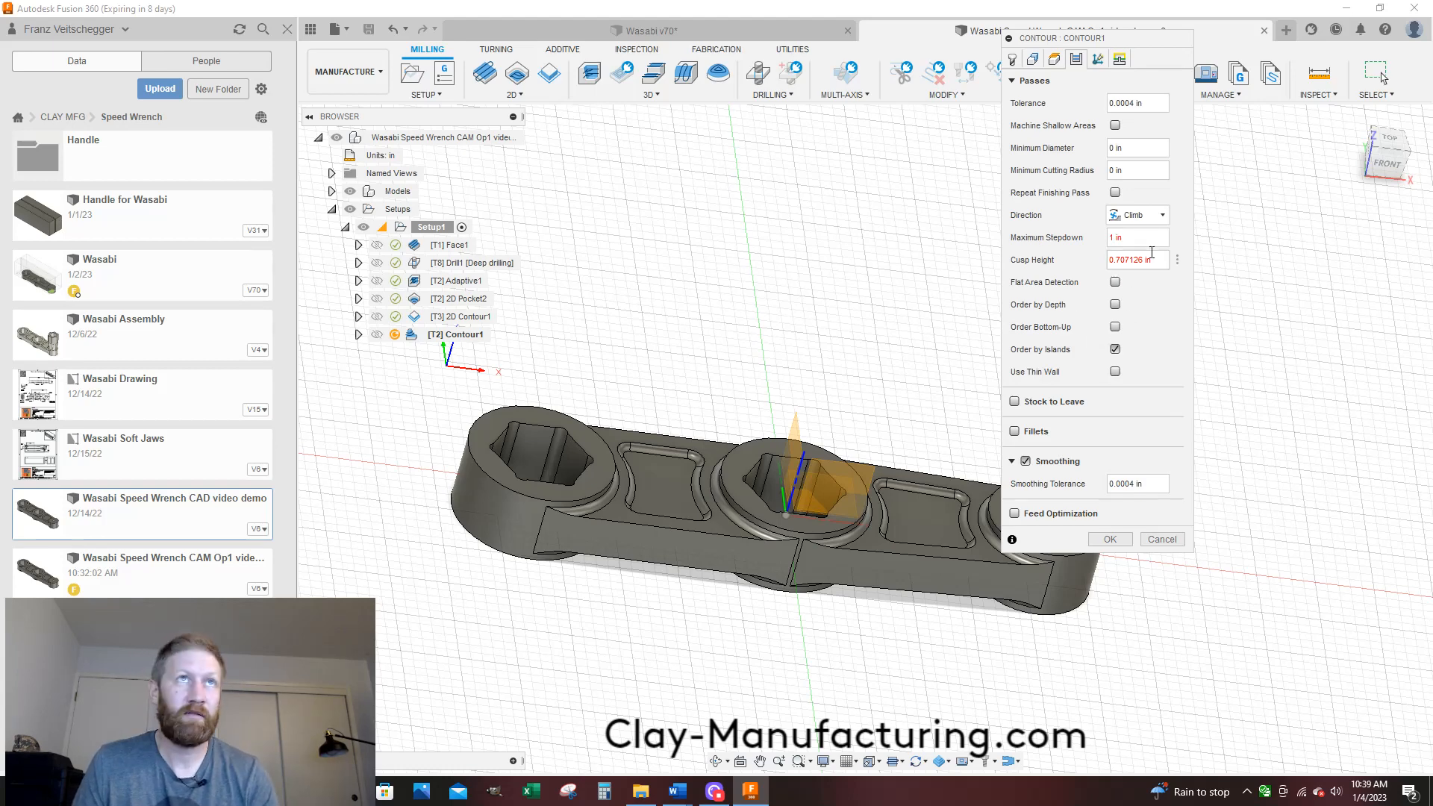
# Set the contour's horizontal lead-in radius to 0.2 in
pyautogui.click(1105, 60)
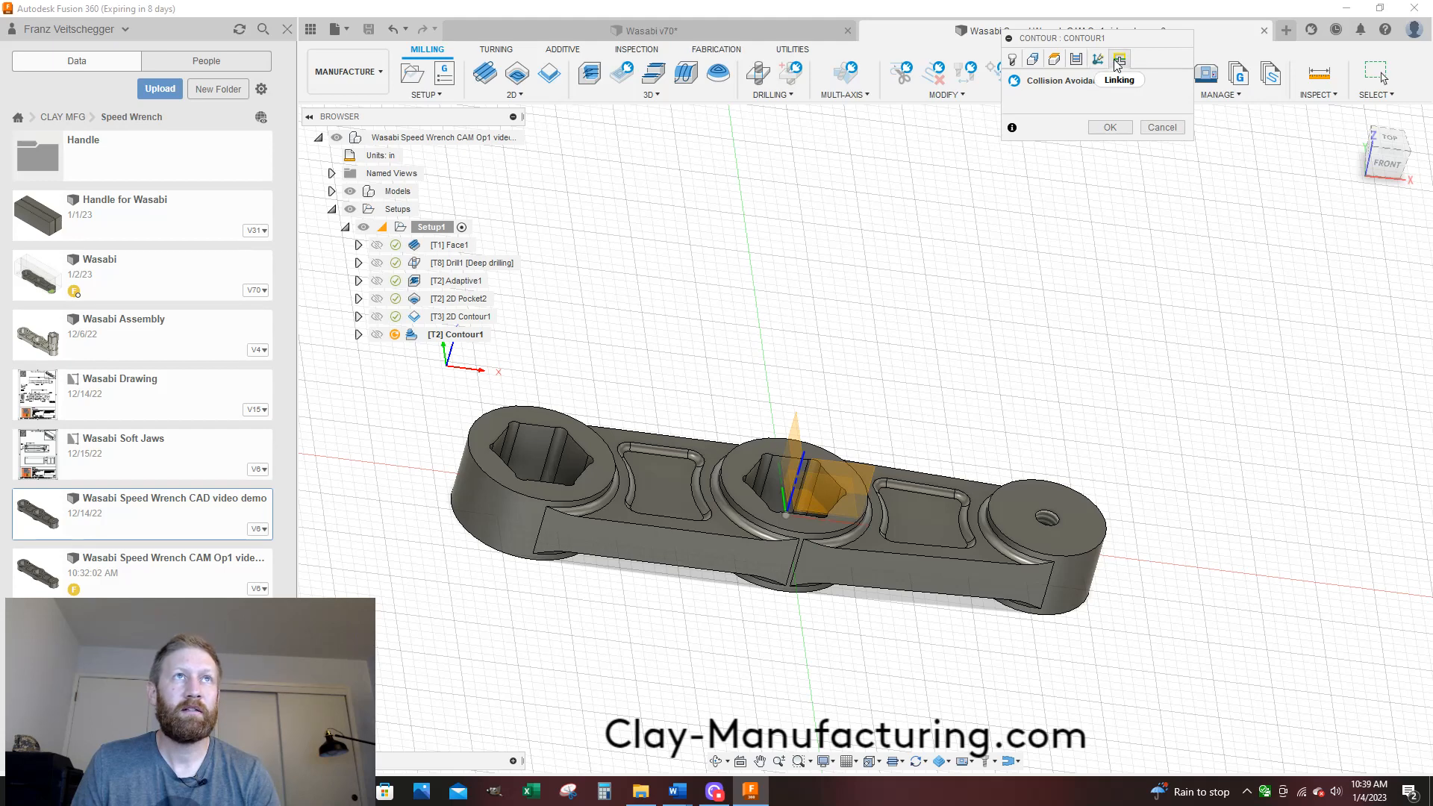
pyautogui.click(1119, 61)
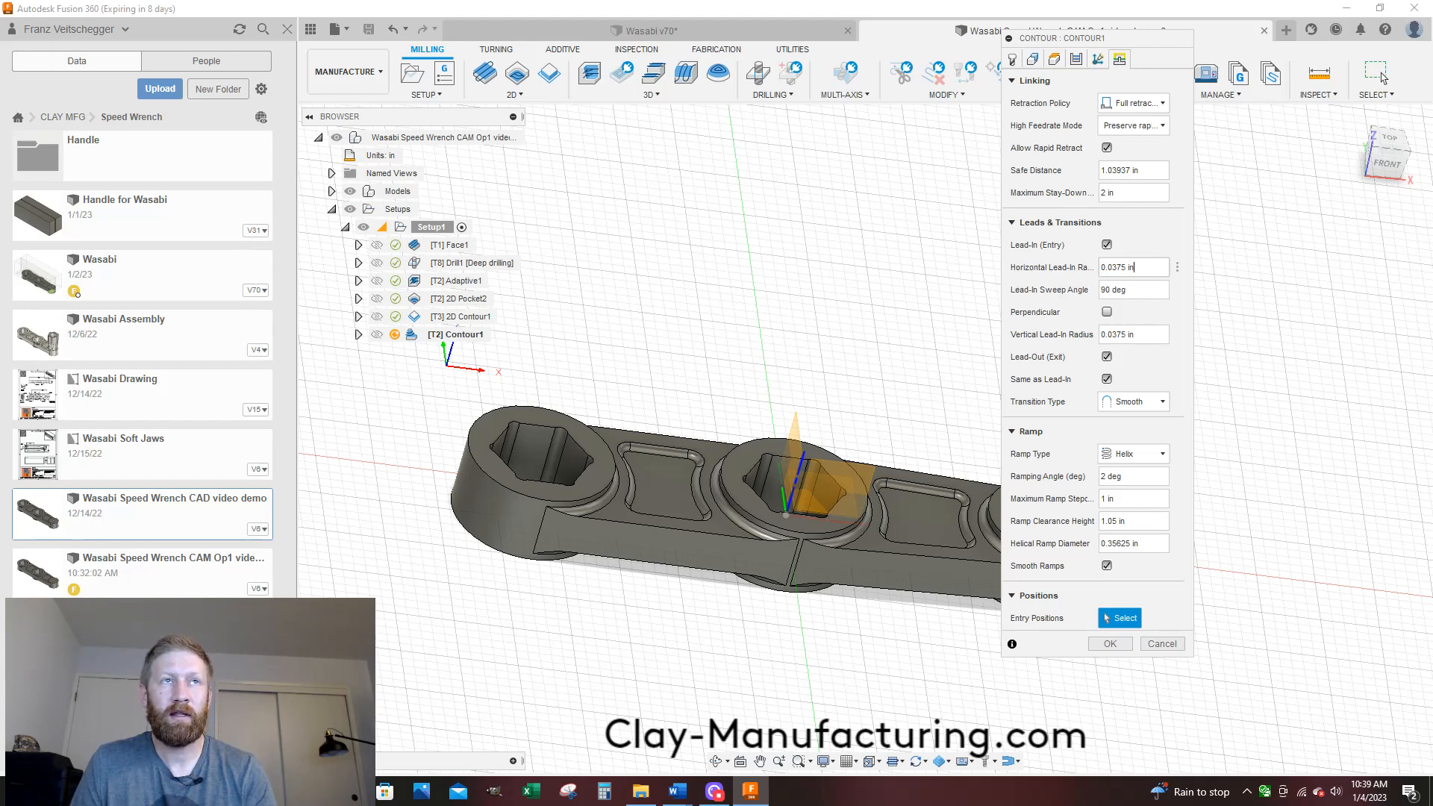
pyautogui.moveTo(1117, 268); pyautogui.dragTo(1136, 267)
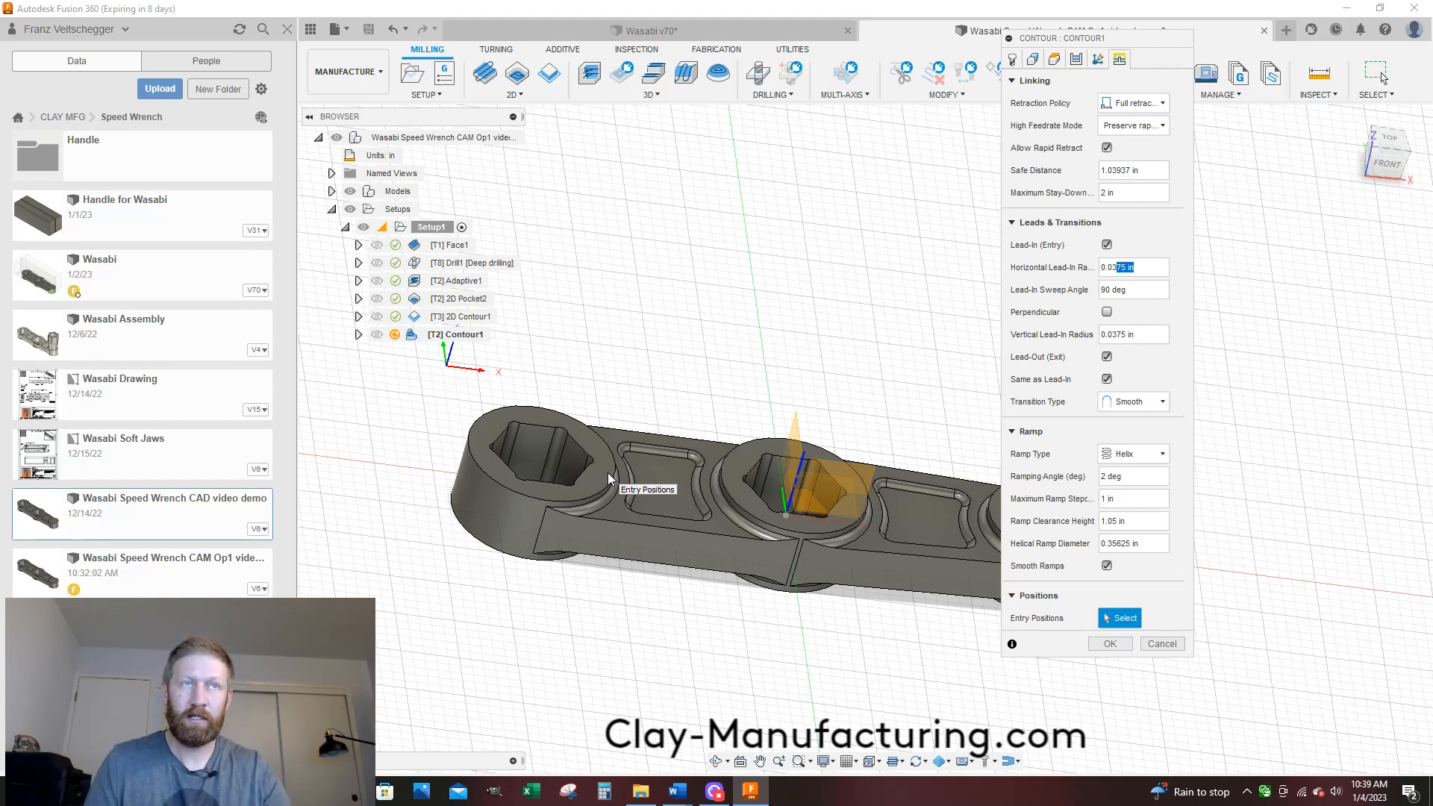
pyautogui.press('BackSpace')
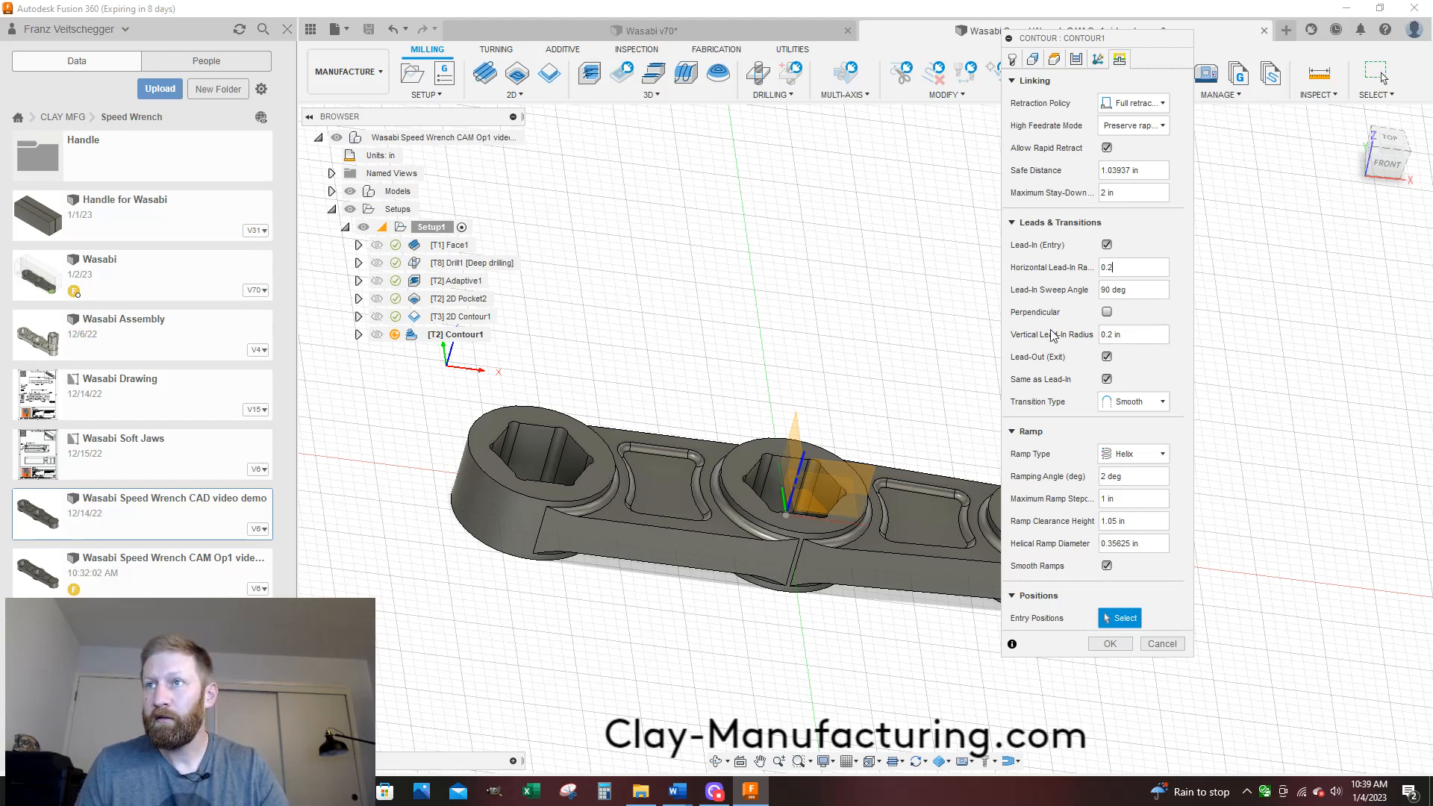
# Set the contour's vertical lead-in radius to 0.0 and generate the toolpath, ignoring the parameter warnings
pyautogui.doubleClick(1120, 336)
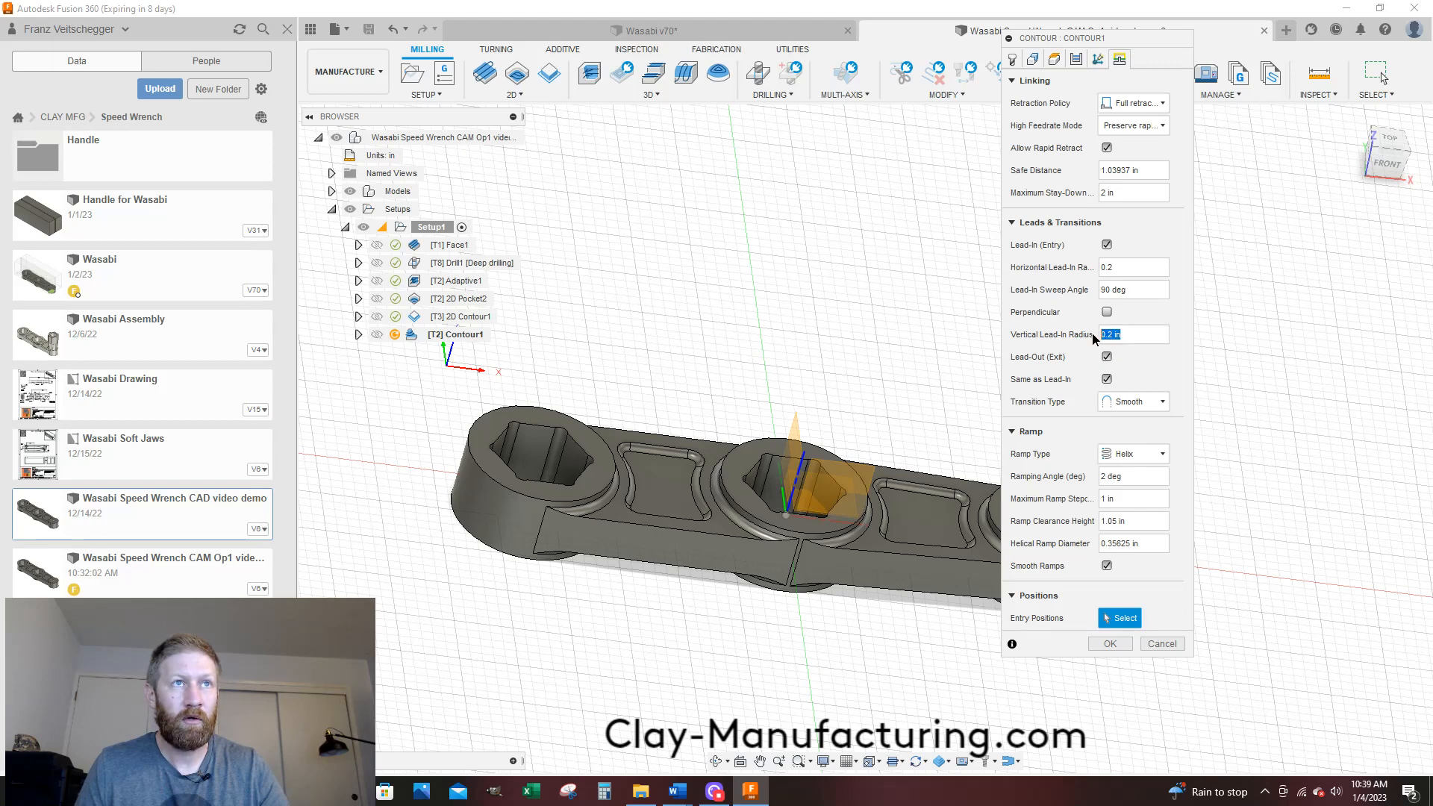
pyautogui.write('0.0')
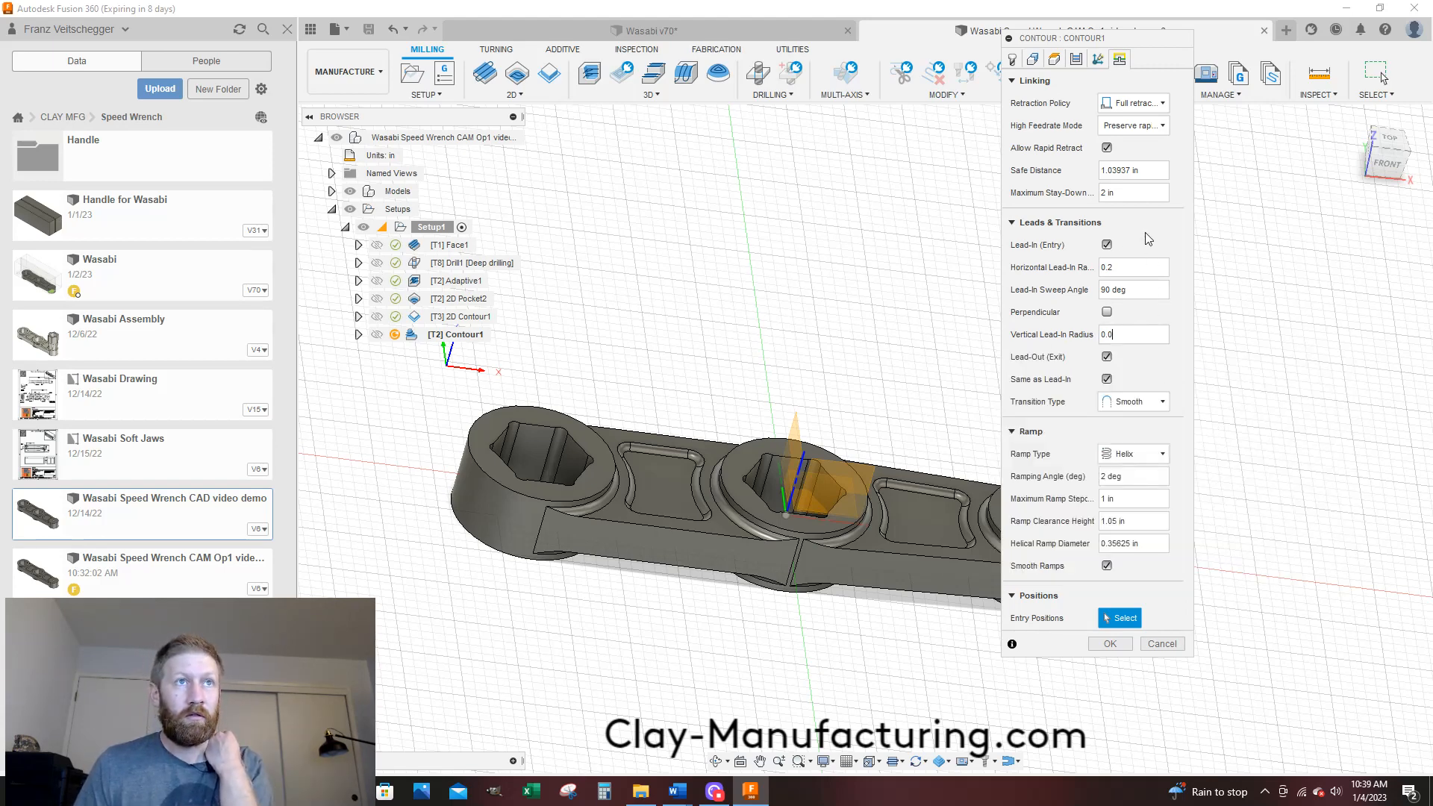
pyautogui.click(1110, 645)
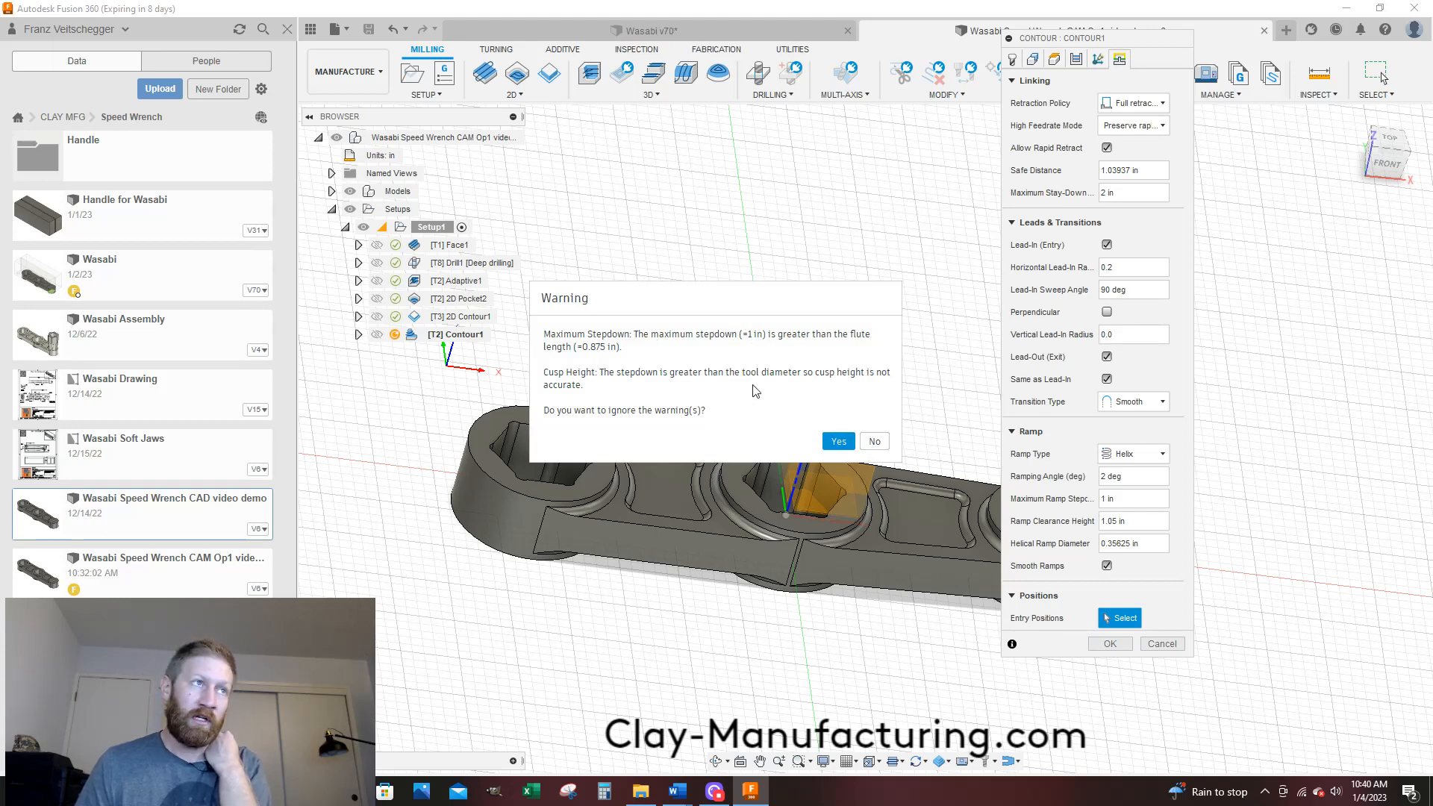
pyautogui.click(839, 442)
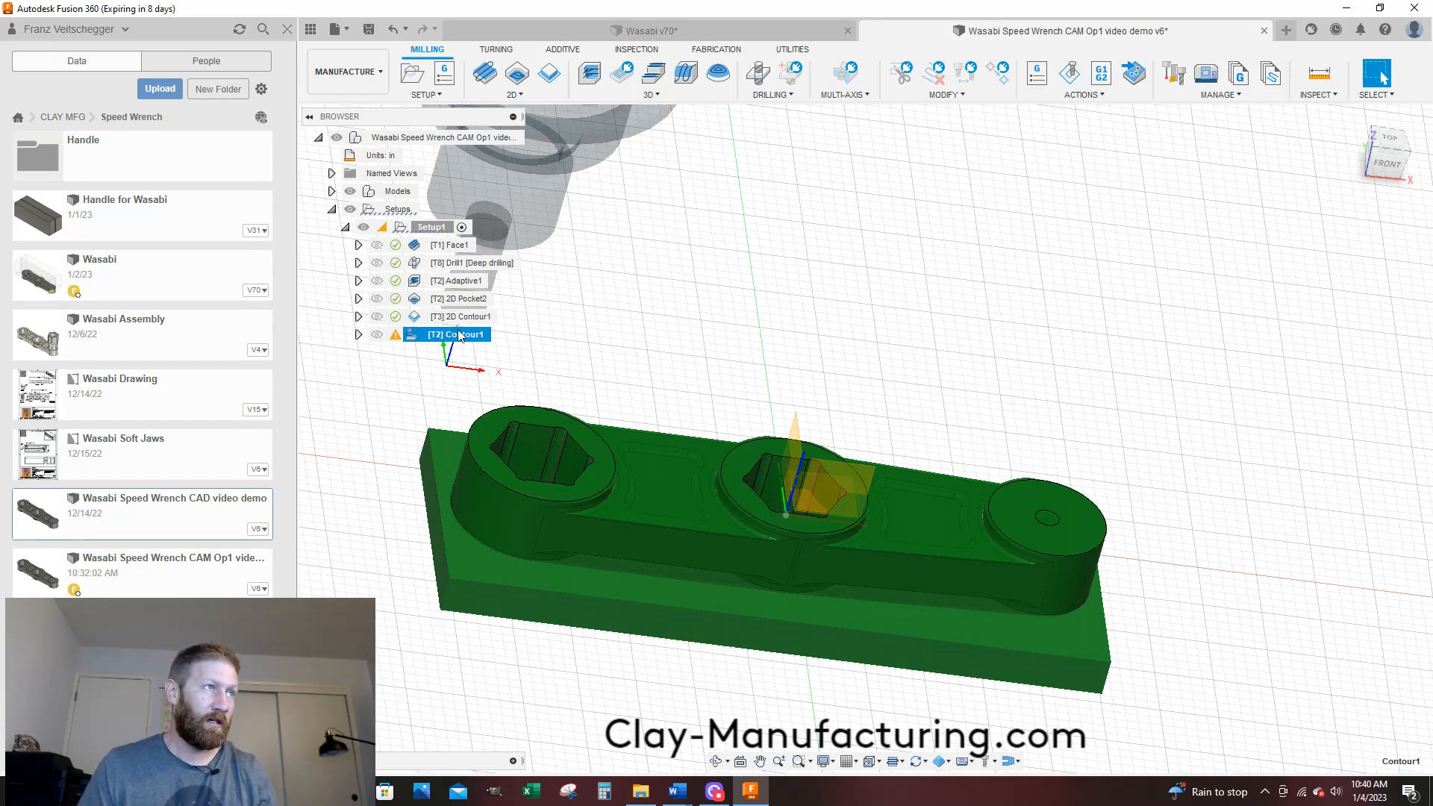
# Edit the contour operation to give its silhouette machining boundary an additional offset of .5 in, and regenerate it despite the warnings
pyautogui.rightClick(459, 335)
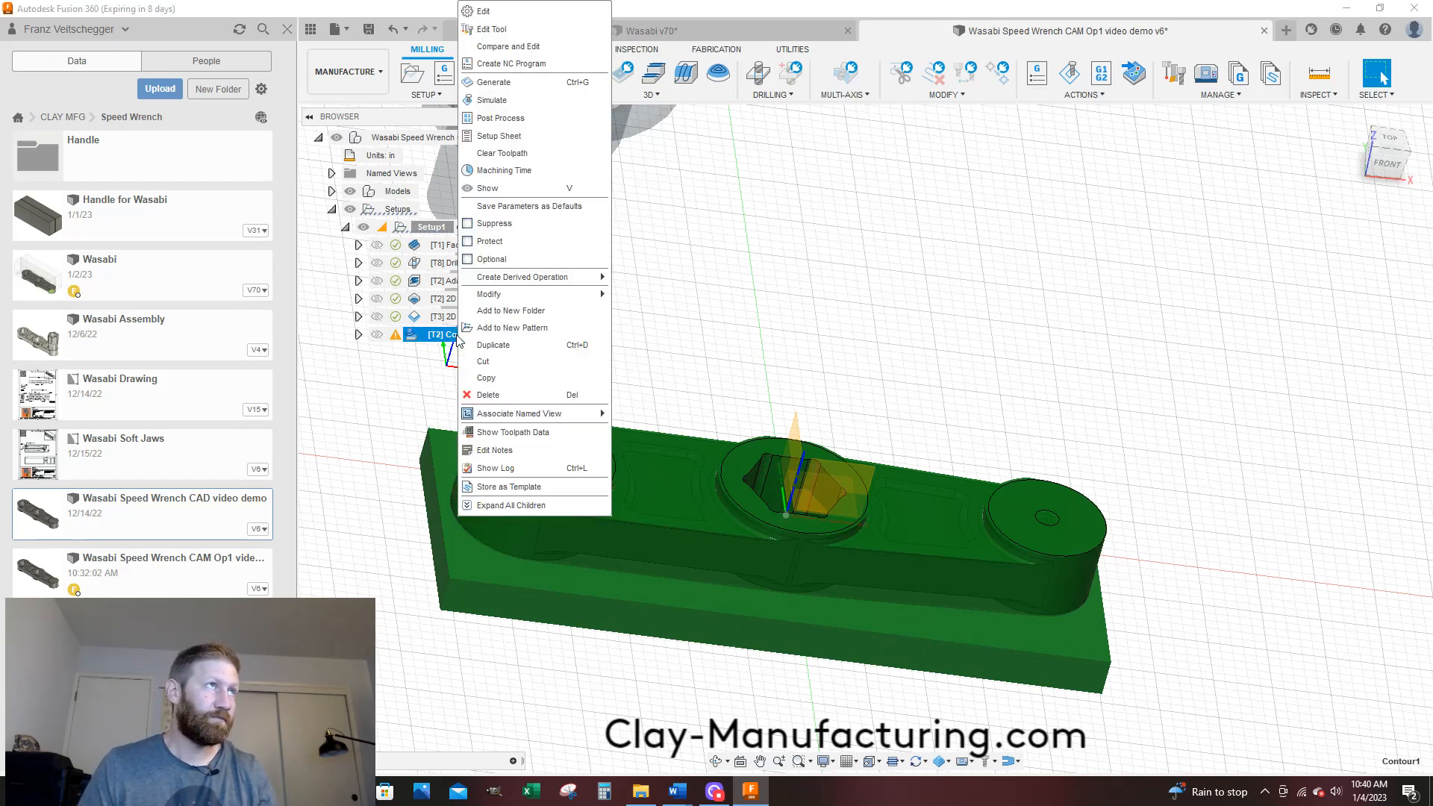
pyautogui.click(499, 16)
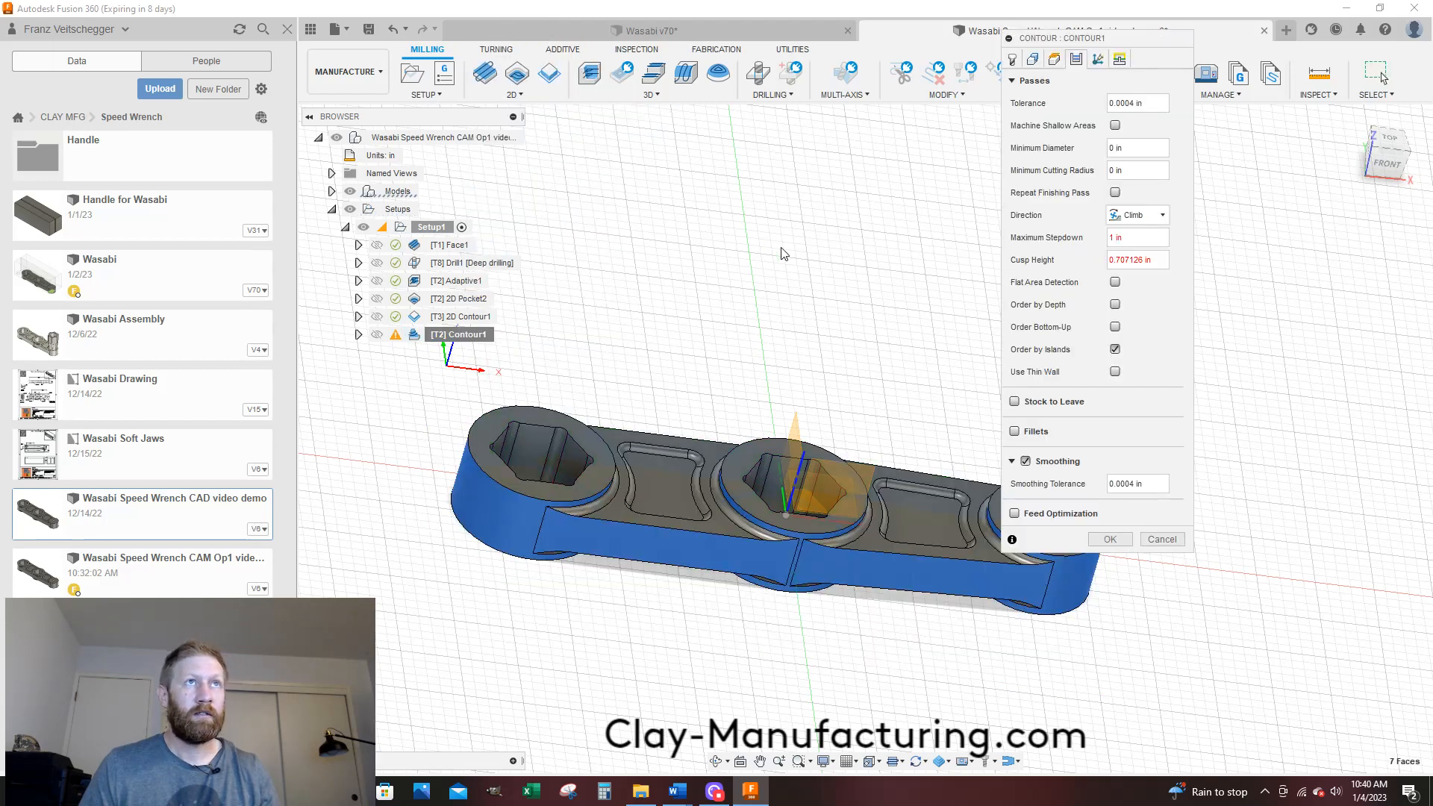
pyautogui.click(1033, 60)
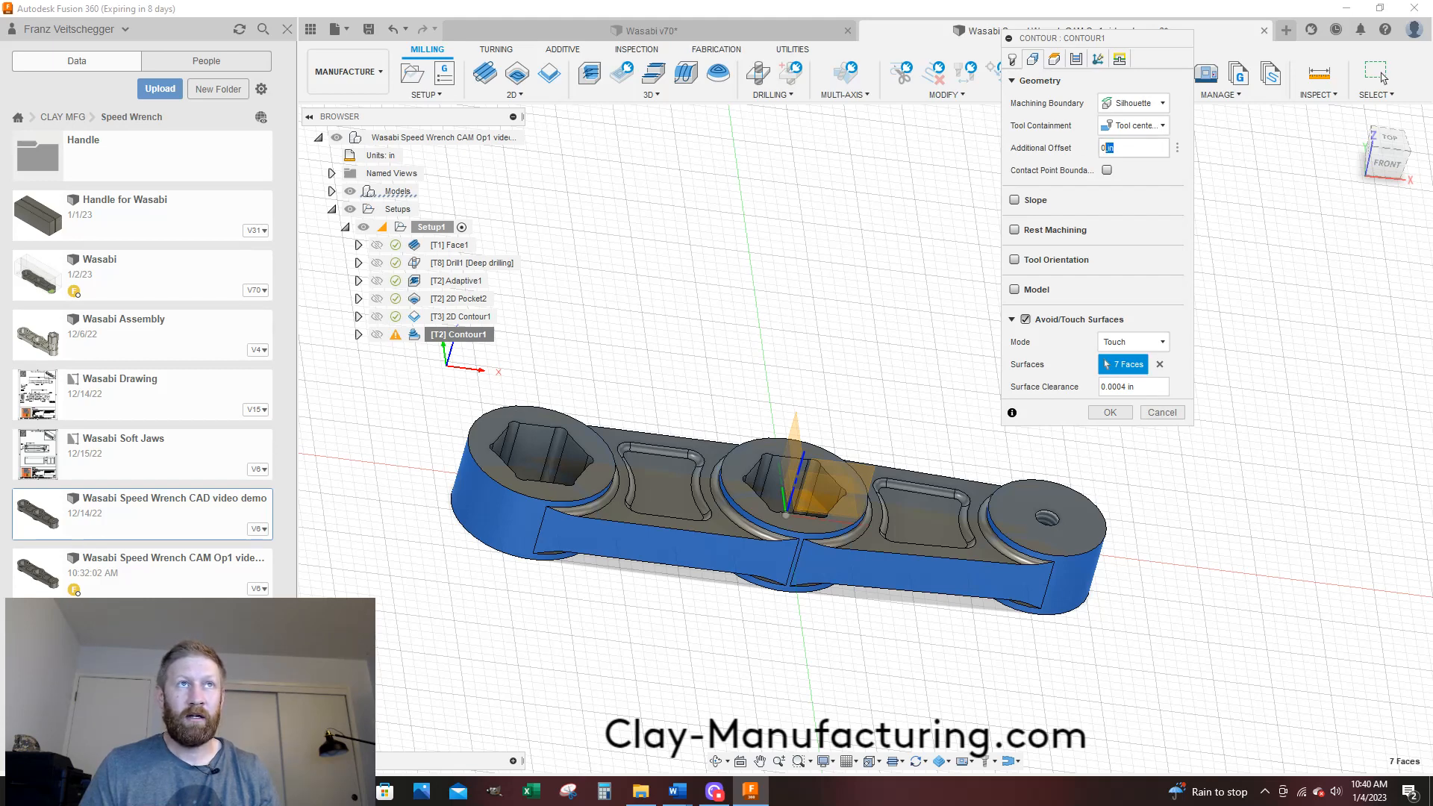
pyautogui.moveTo(1108, 147); pyautogui.dragTo(1092, 149)
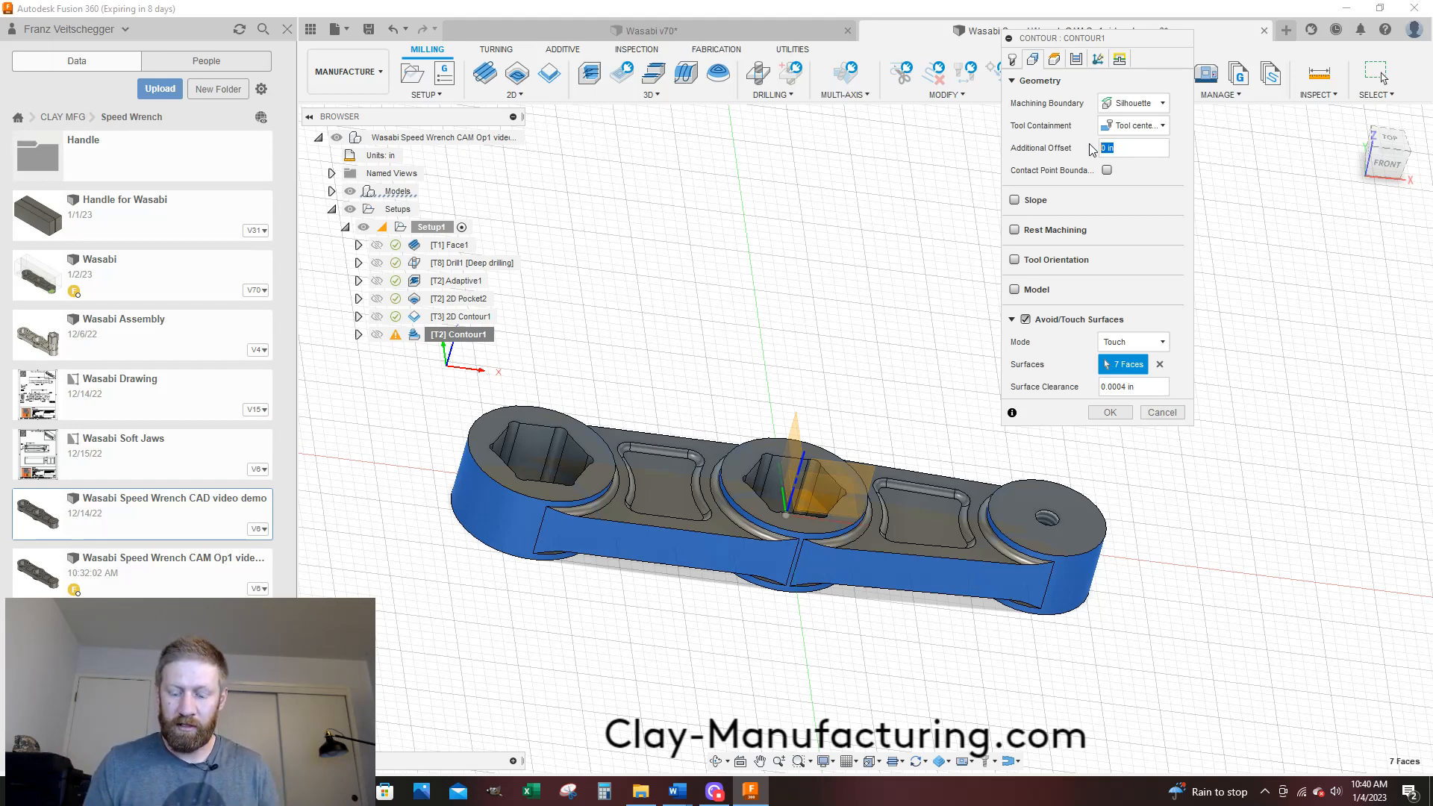
pyautogui.write('.5')
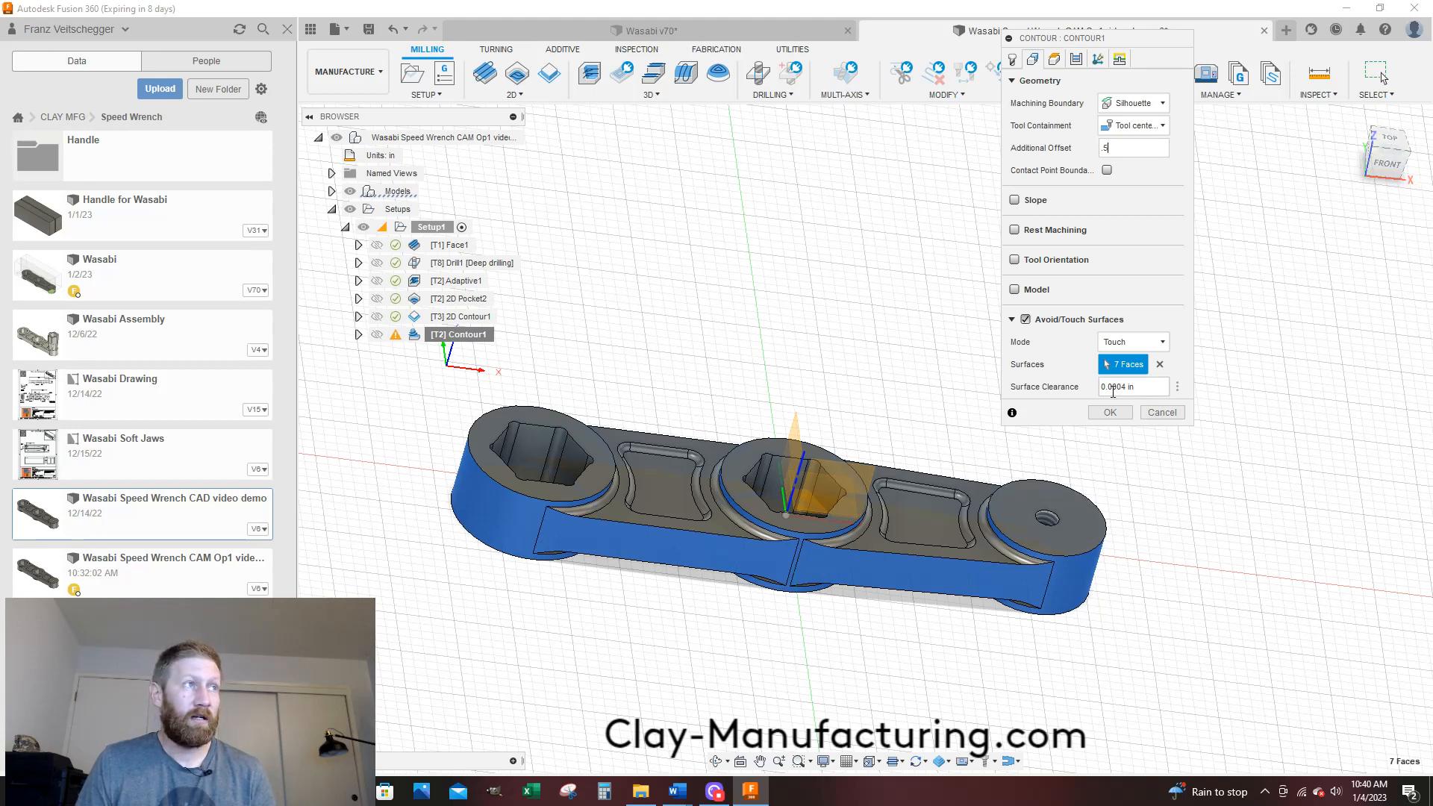
pyautogui.click(1107, 413)
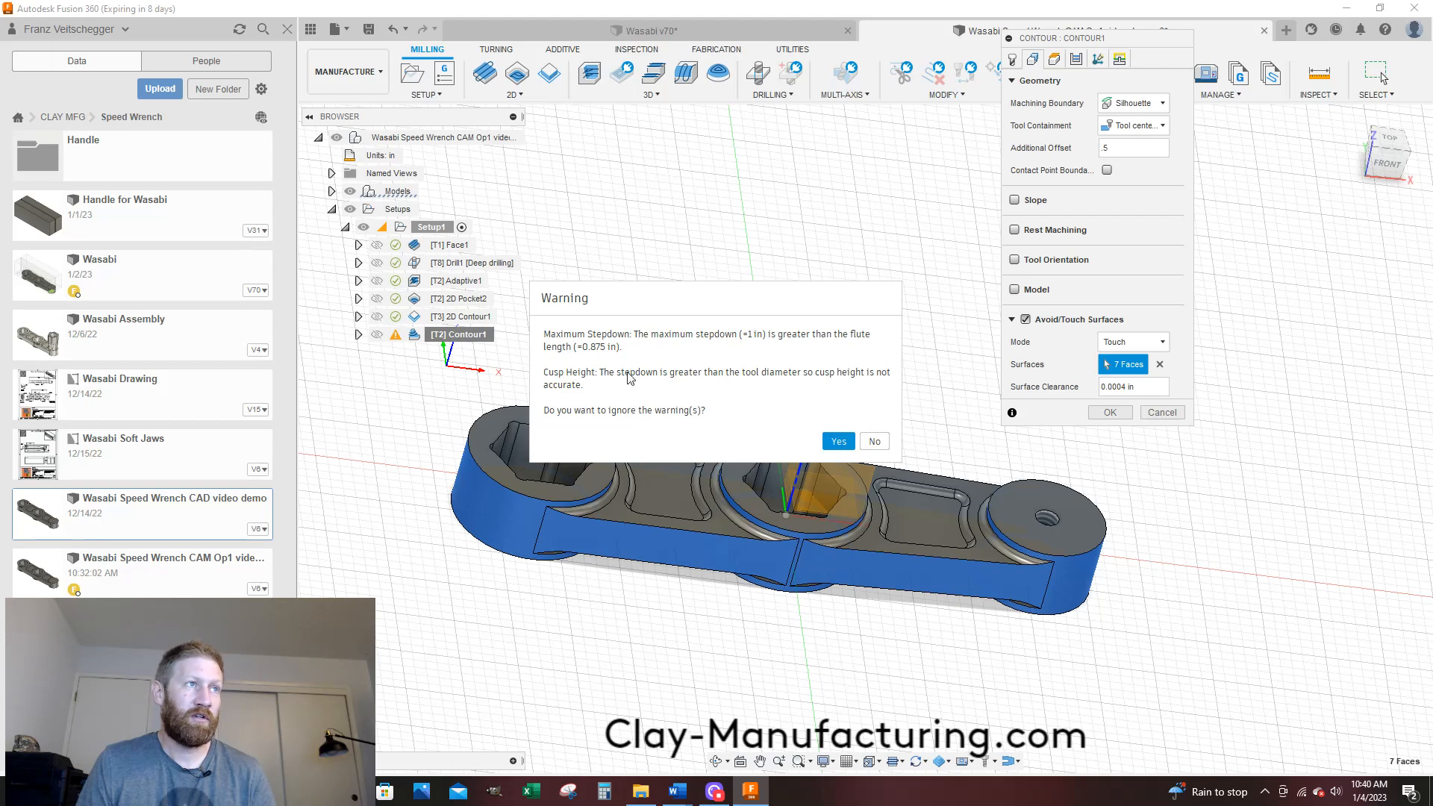
pyautogui.click(836, 443)
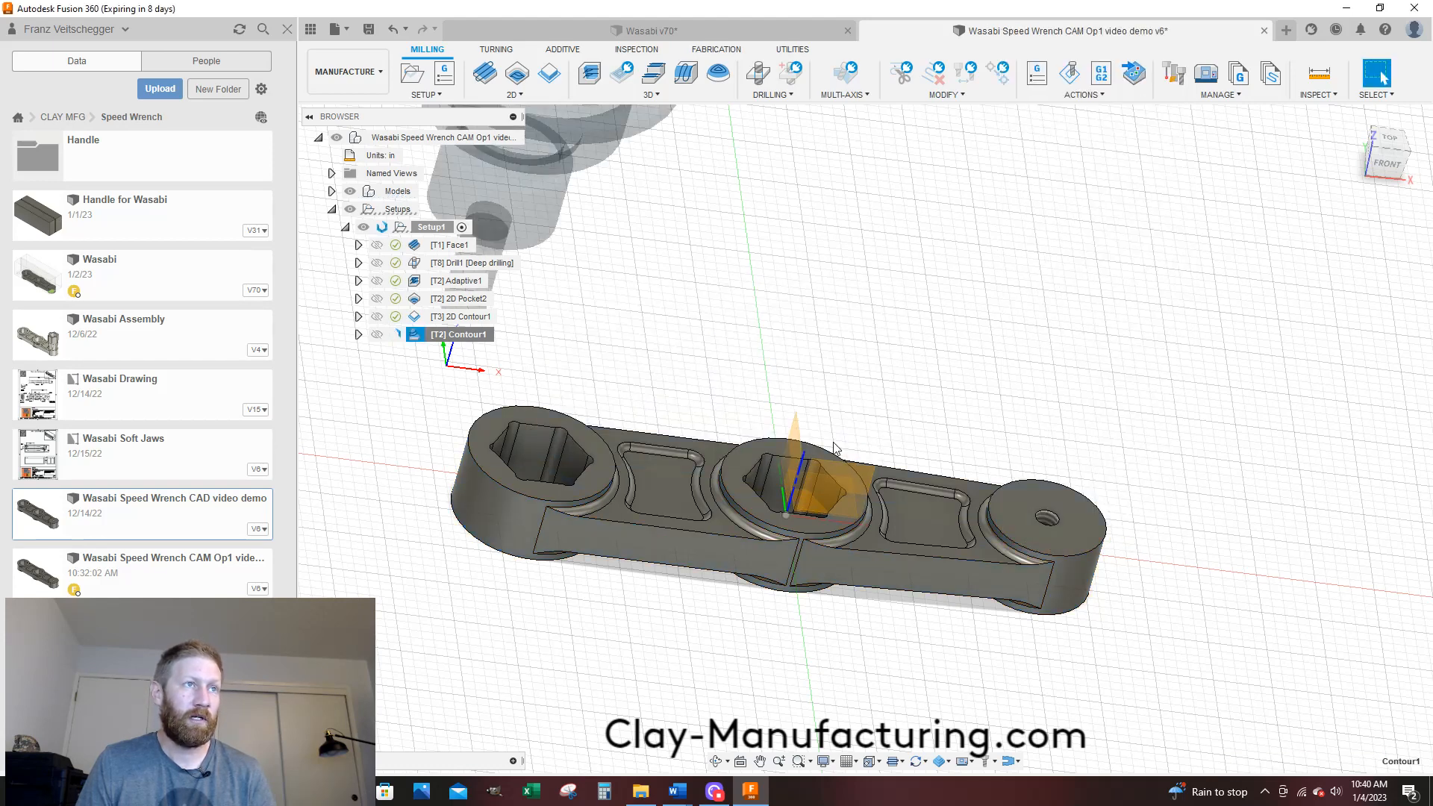
# Check the contour toolpath and its warning details, and save the design as a new version
pyautogui.scroll(-2, 1239, 417)
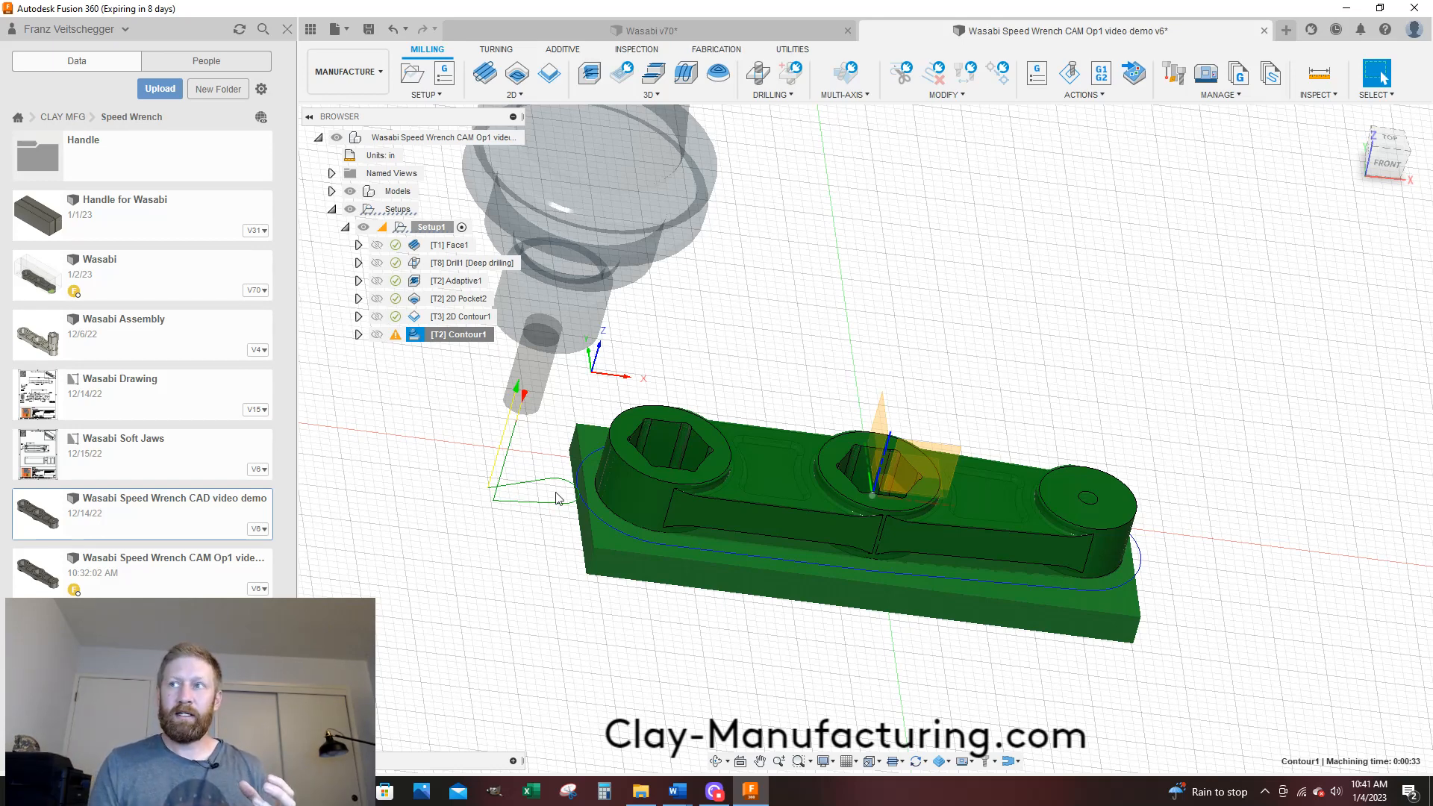
pyautogui.scroll(5, 704, 512)
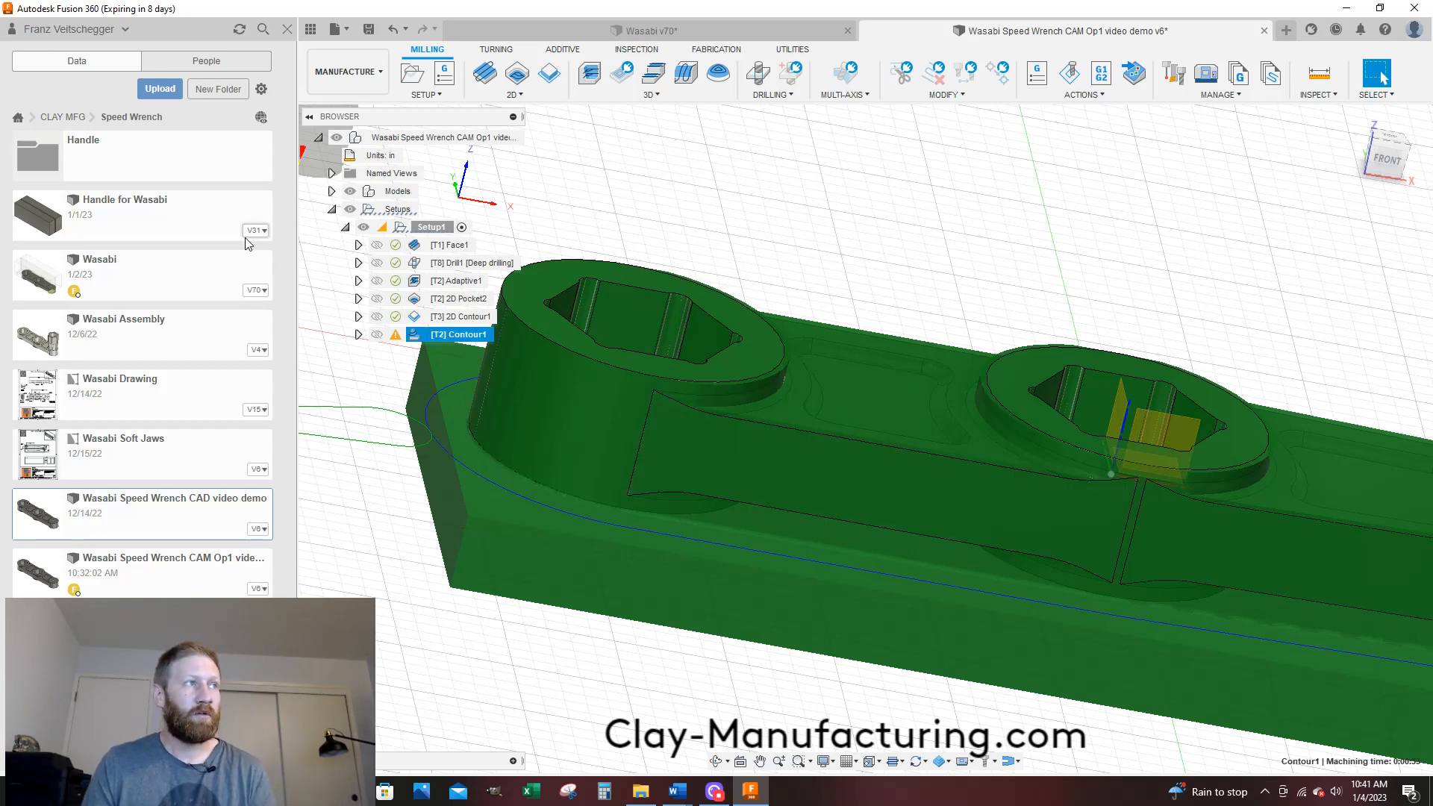
pyautogui.moveTo(396, 338)
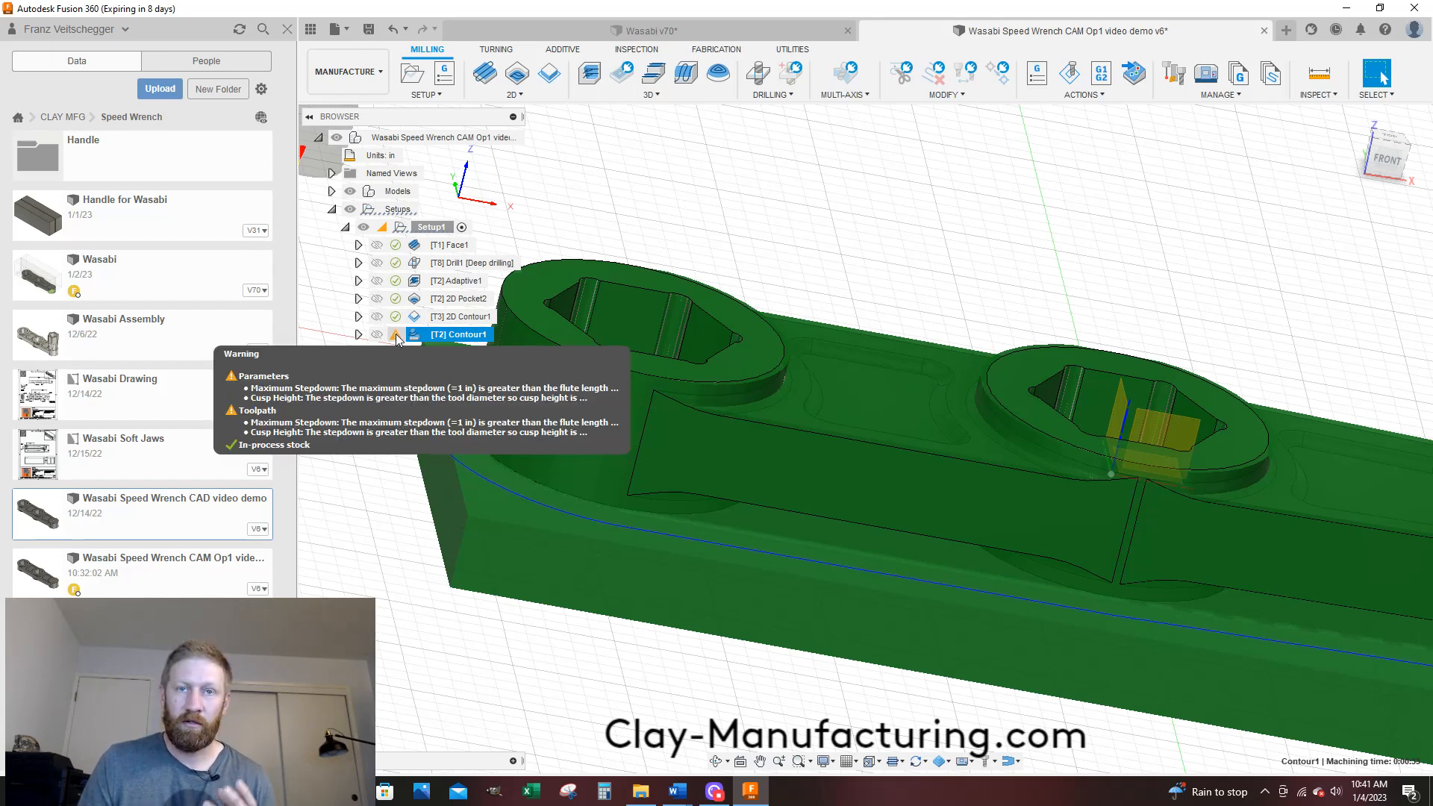
pyautogui.scroll(-5, 657, 297)
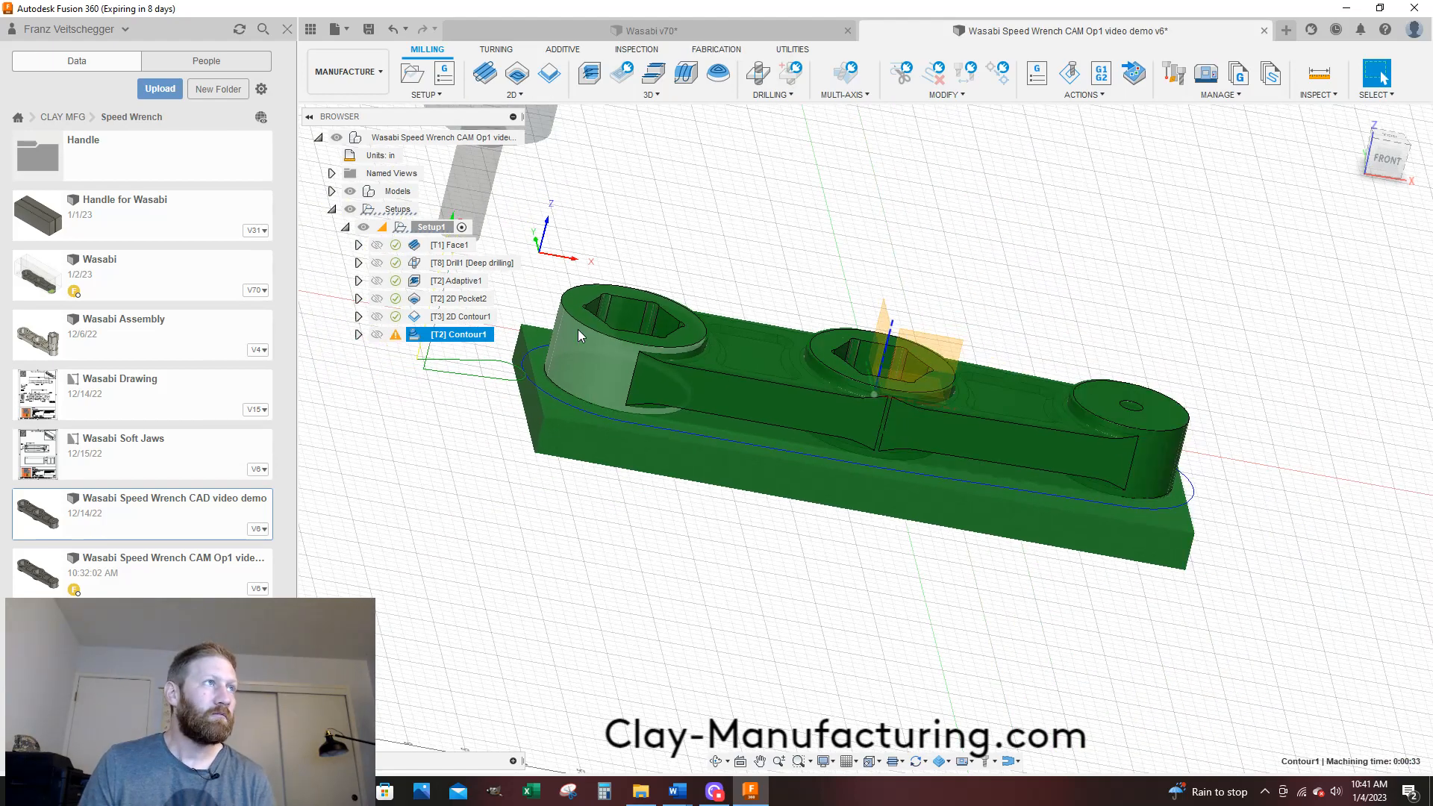
pyautogui.click(370, 29)
pyautogui.click(714, 418)
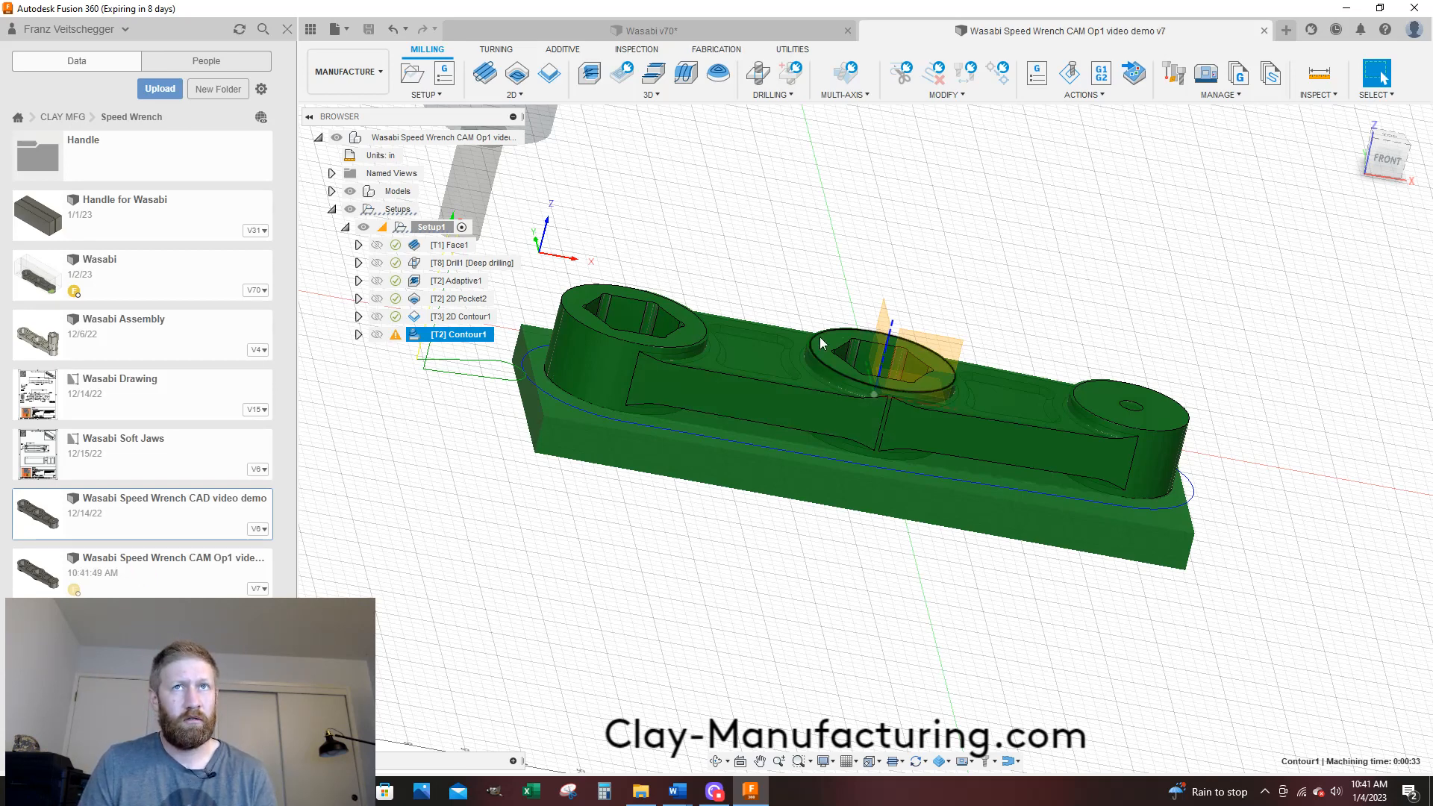
# Switch to the Wasabi v70 design and examine its 7_2D Contour L Web toolpath as a reference for the web walls
pyautogui.moveTo(821, 366)
pyautogui.keyDown('shift'); pyautogui.mouseDown(button='middle')
pyautogui.moveTo(807, 326)
pyautogui.moveTo(809, 359)
pyautogui.mouseUp(button='middle'); pyautogui.keyUp('shift')
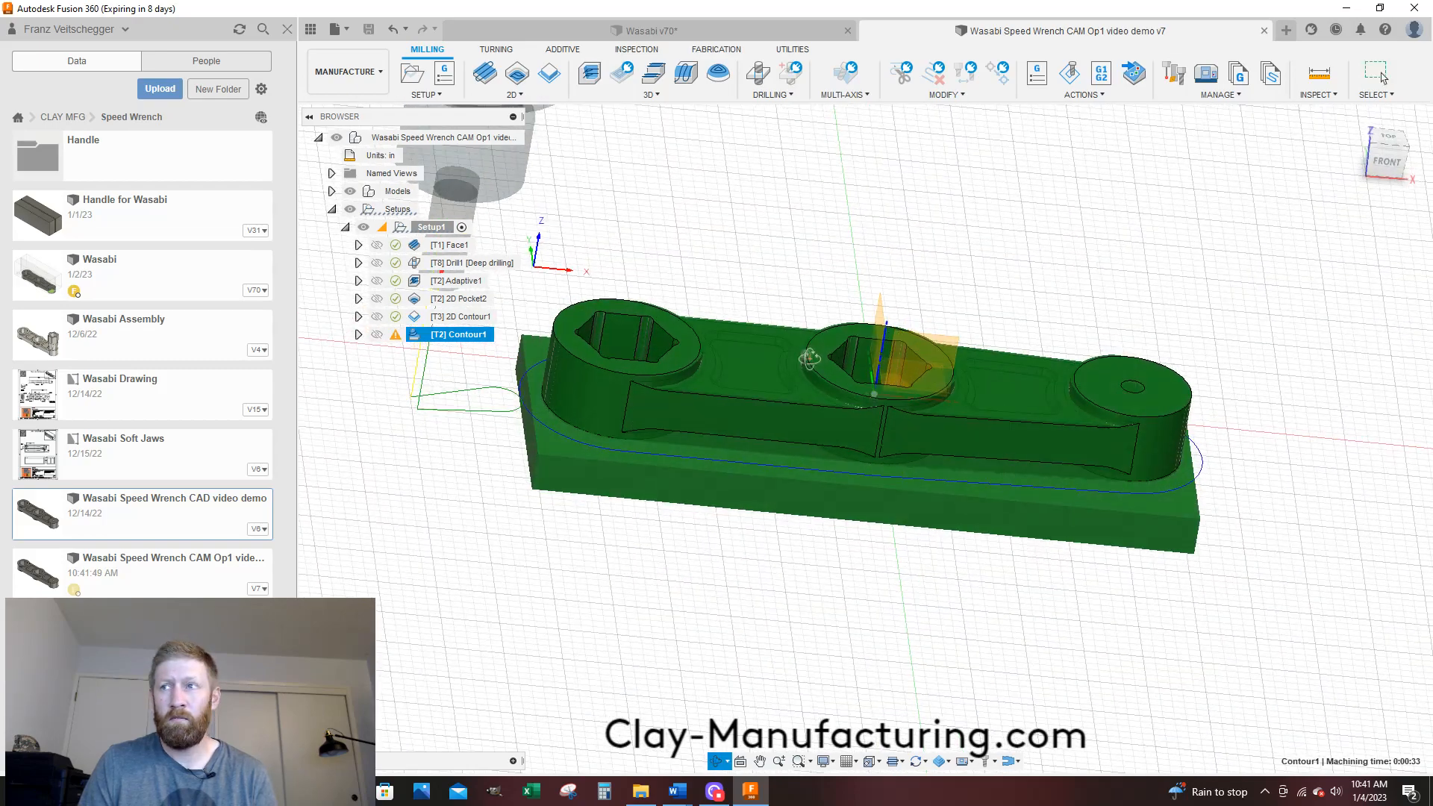
pyautogui.scroll(3, 741, 358)
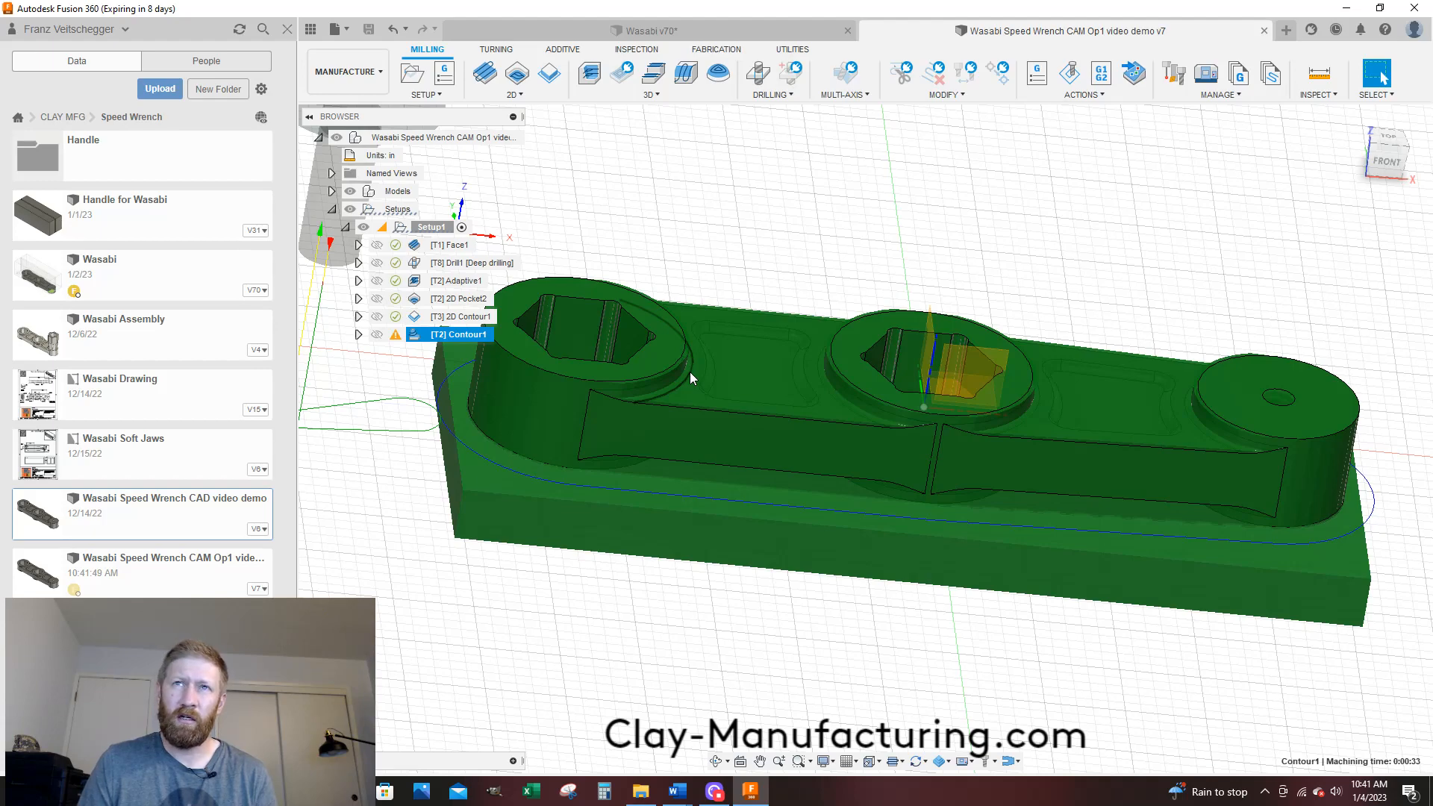
pyautogui.click(722, 31)
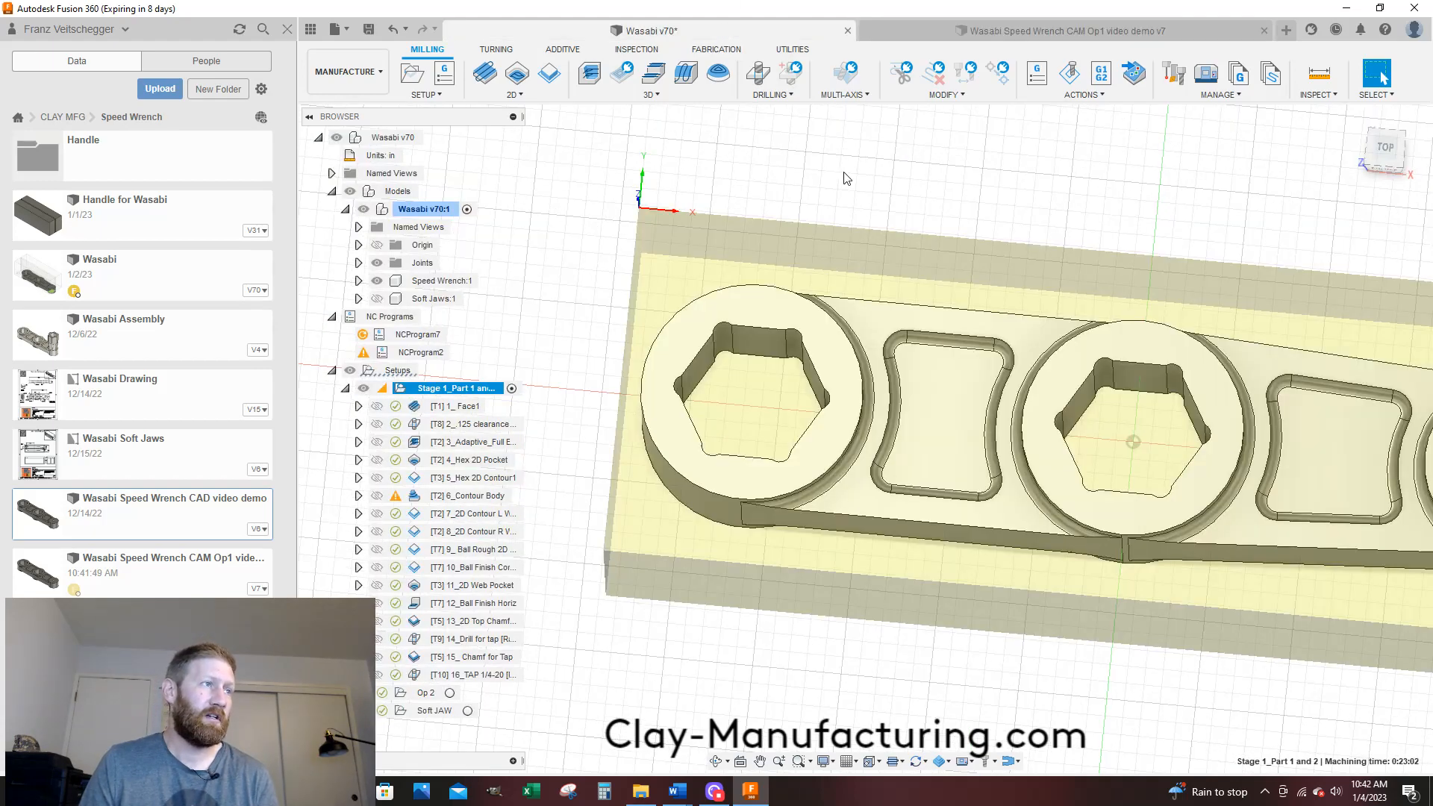
pyautogui.click(481, 514)
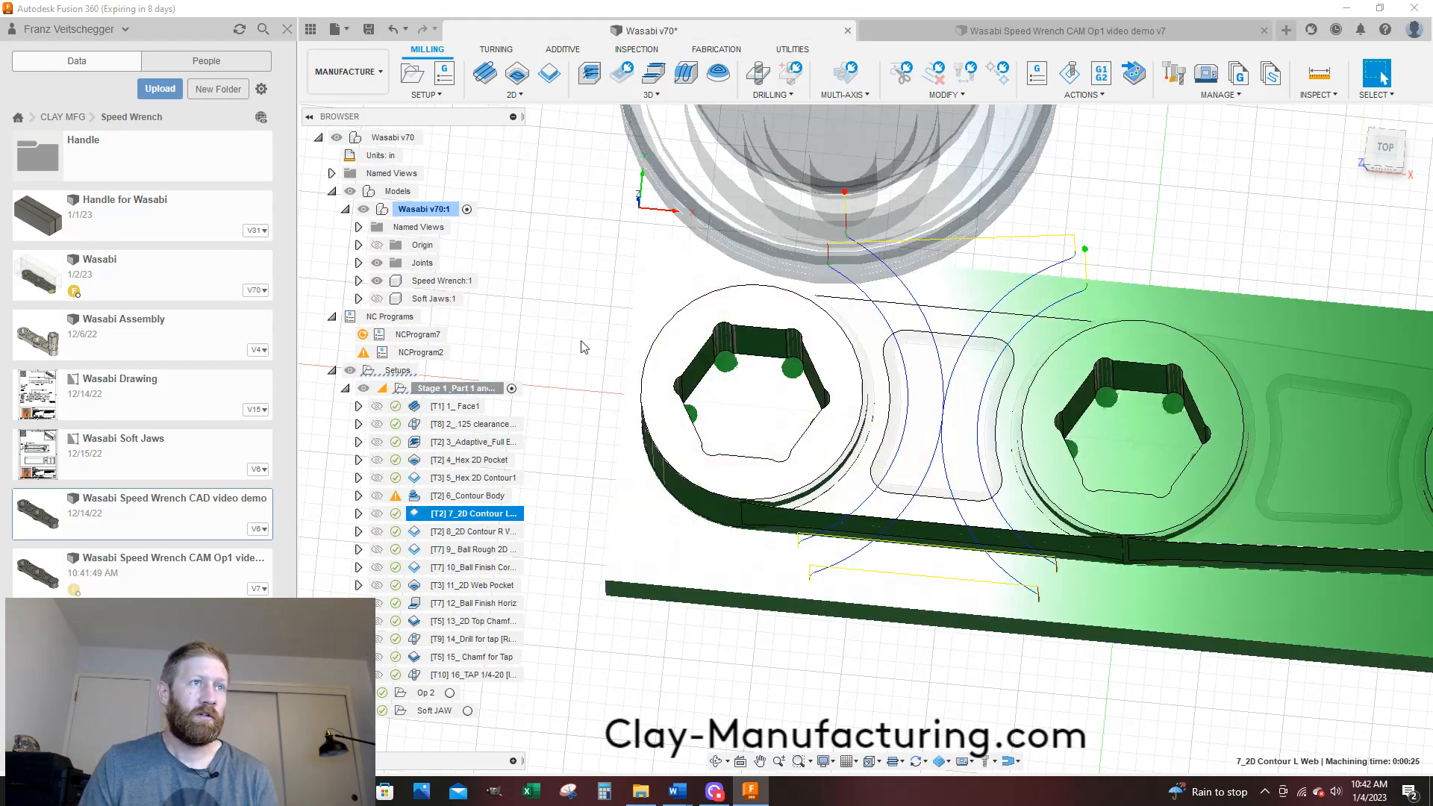
pyautogui.moveTo(921, 403); pyautogui.dragTo(851, 391, button='middle')
pyautogui.scroll(2, 853, 390)
pyautogui.keyDown('shift'); pyautogui.moveTo(893, 456); pyautogui.dragTo(888, 415, button='middle'); pyautogui.keyUp('shift')
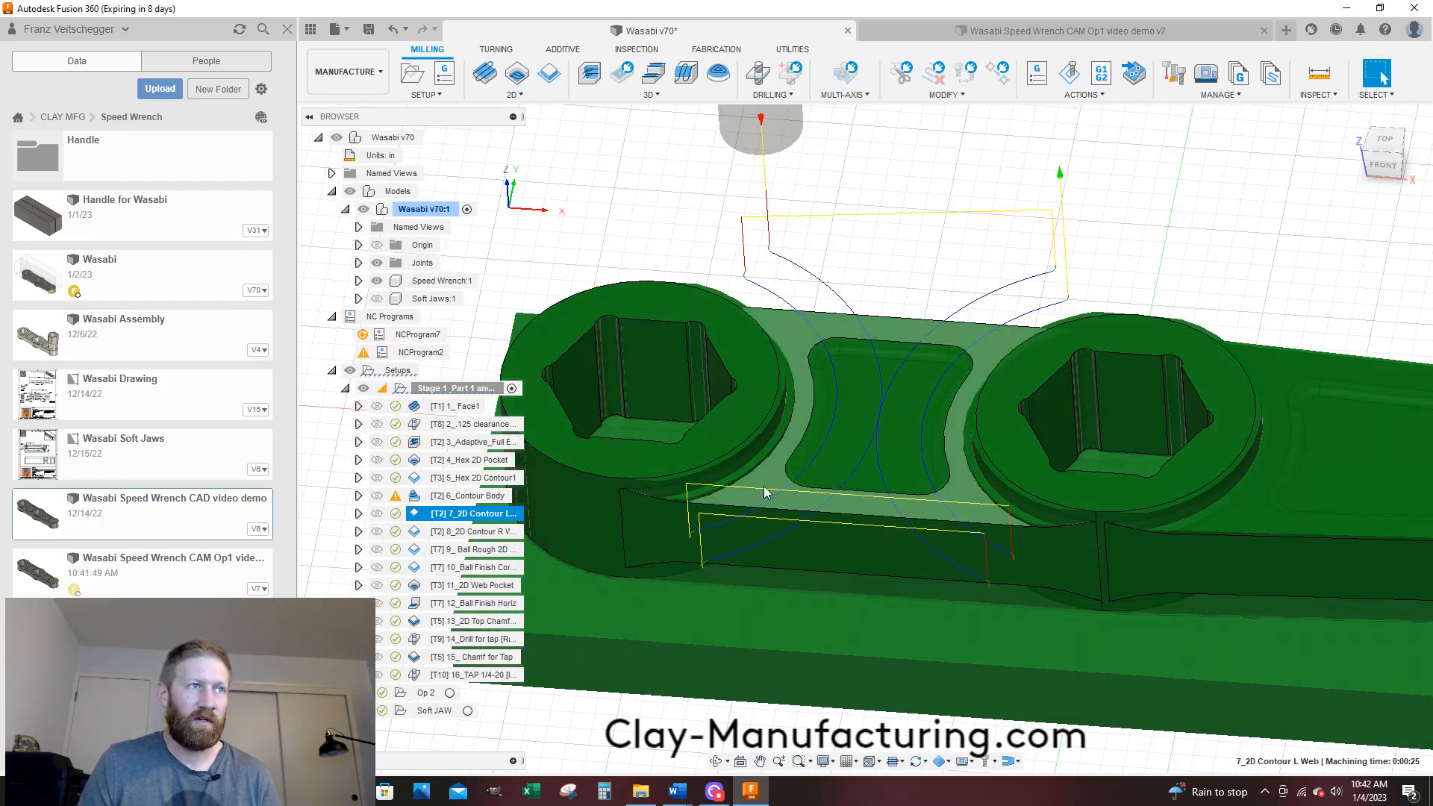
pyautogui.click(463, 496)
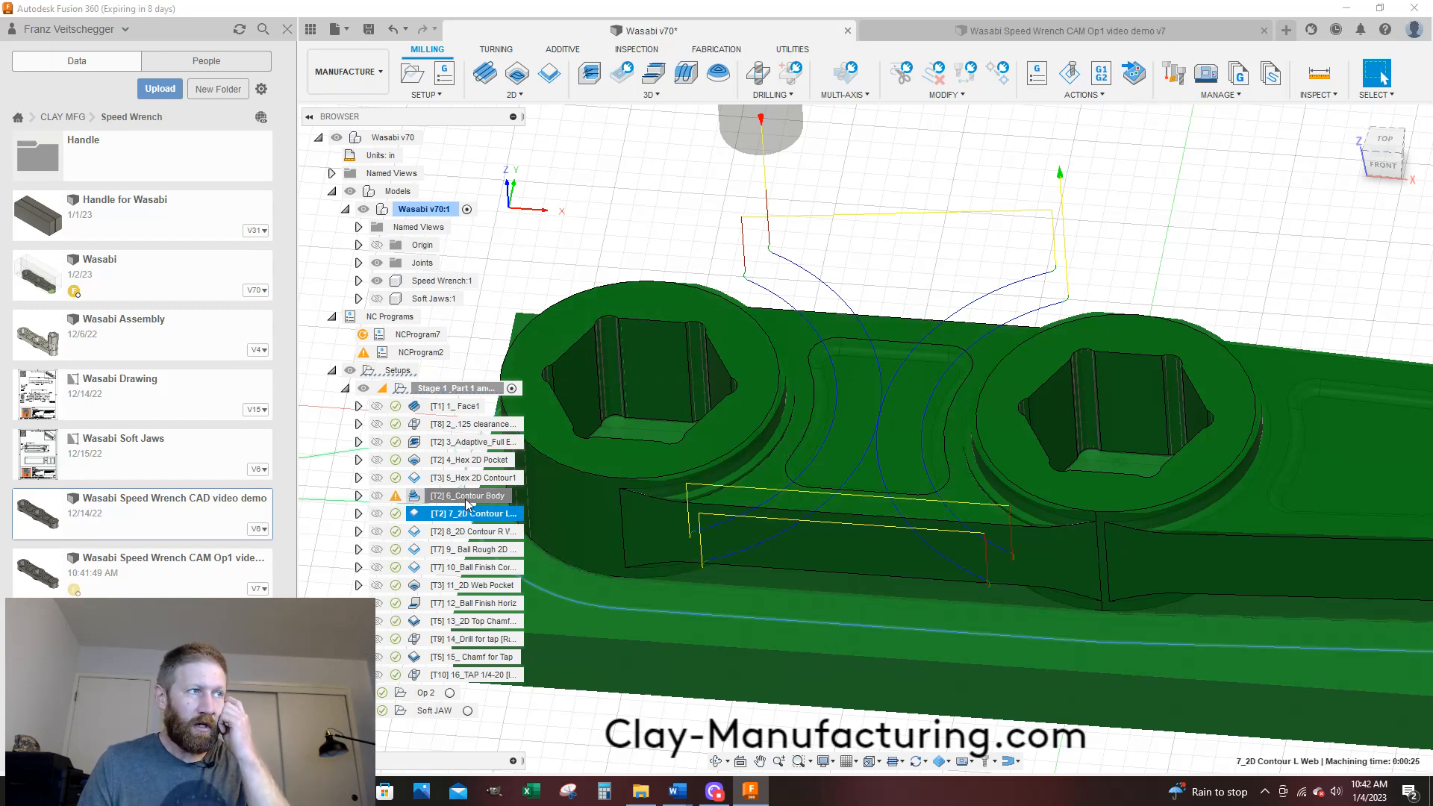
pyautogui.click(465, 516)
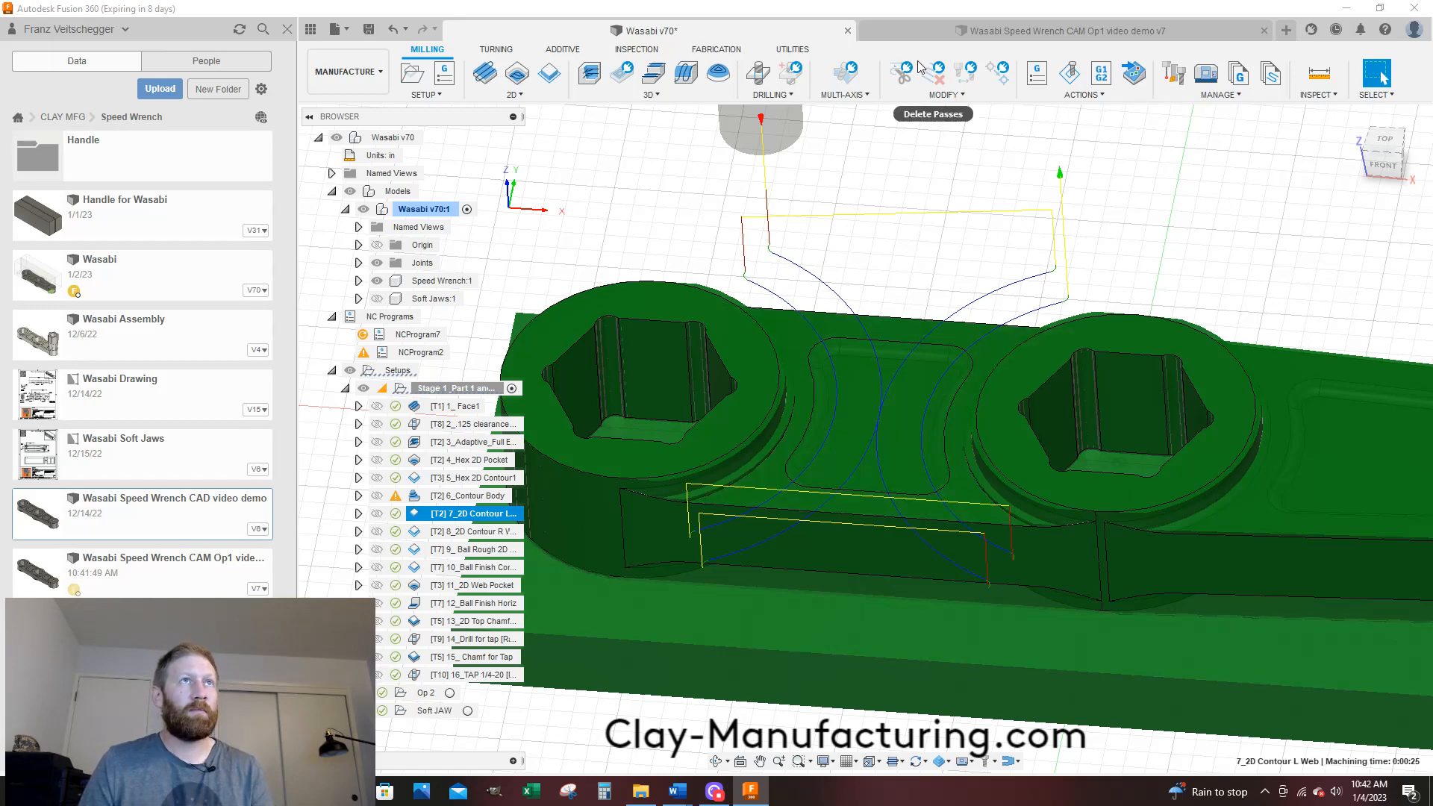
# Back in the CAM Op1 video demo design, create a 2D Contour on the two boss arc edges flanking the left web pocket
pyautogui.click(909, 34)
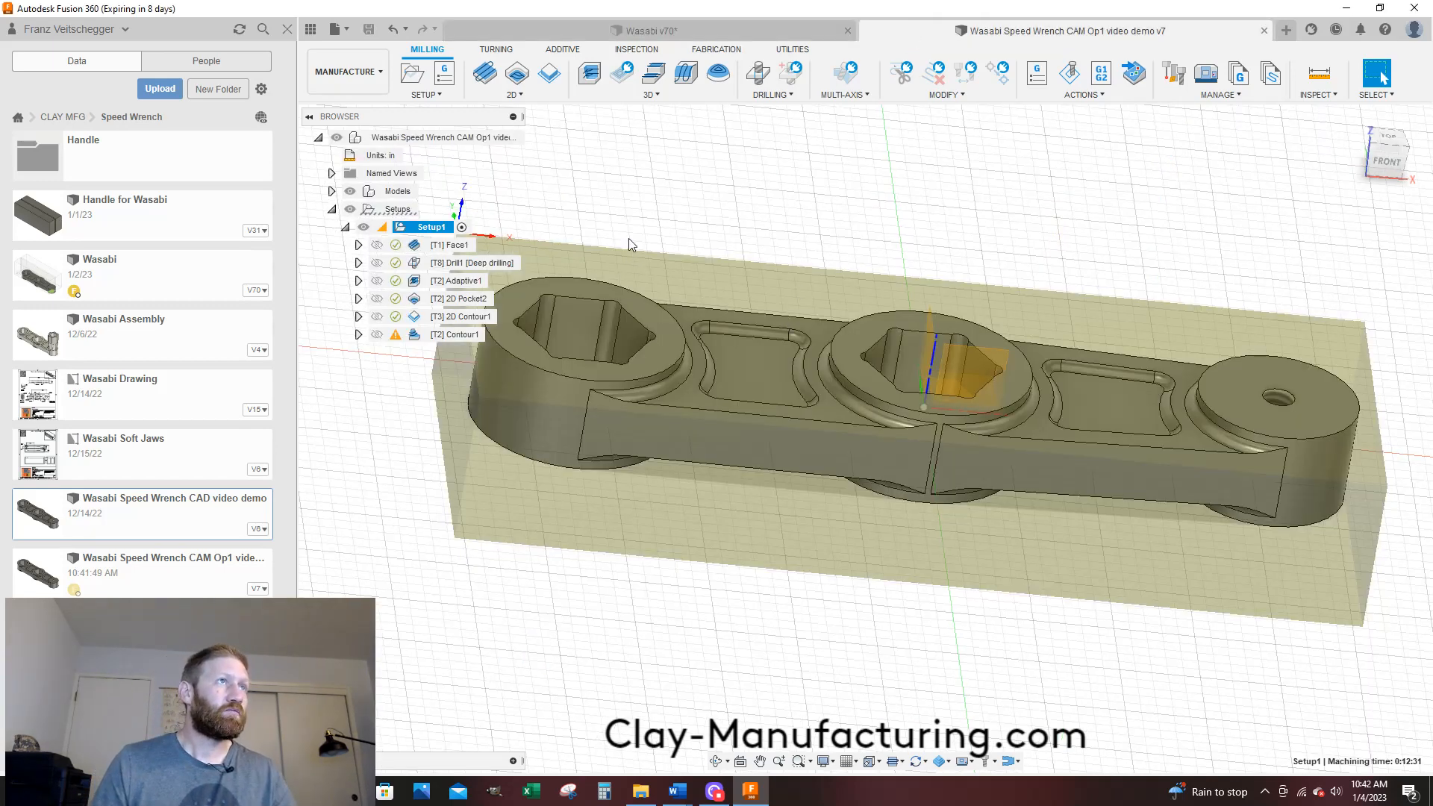
pyautogui.click(520, 95)
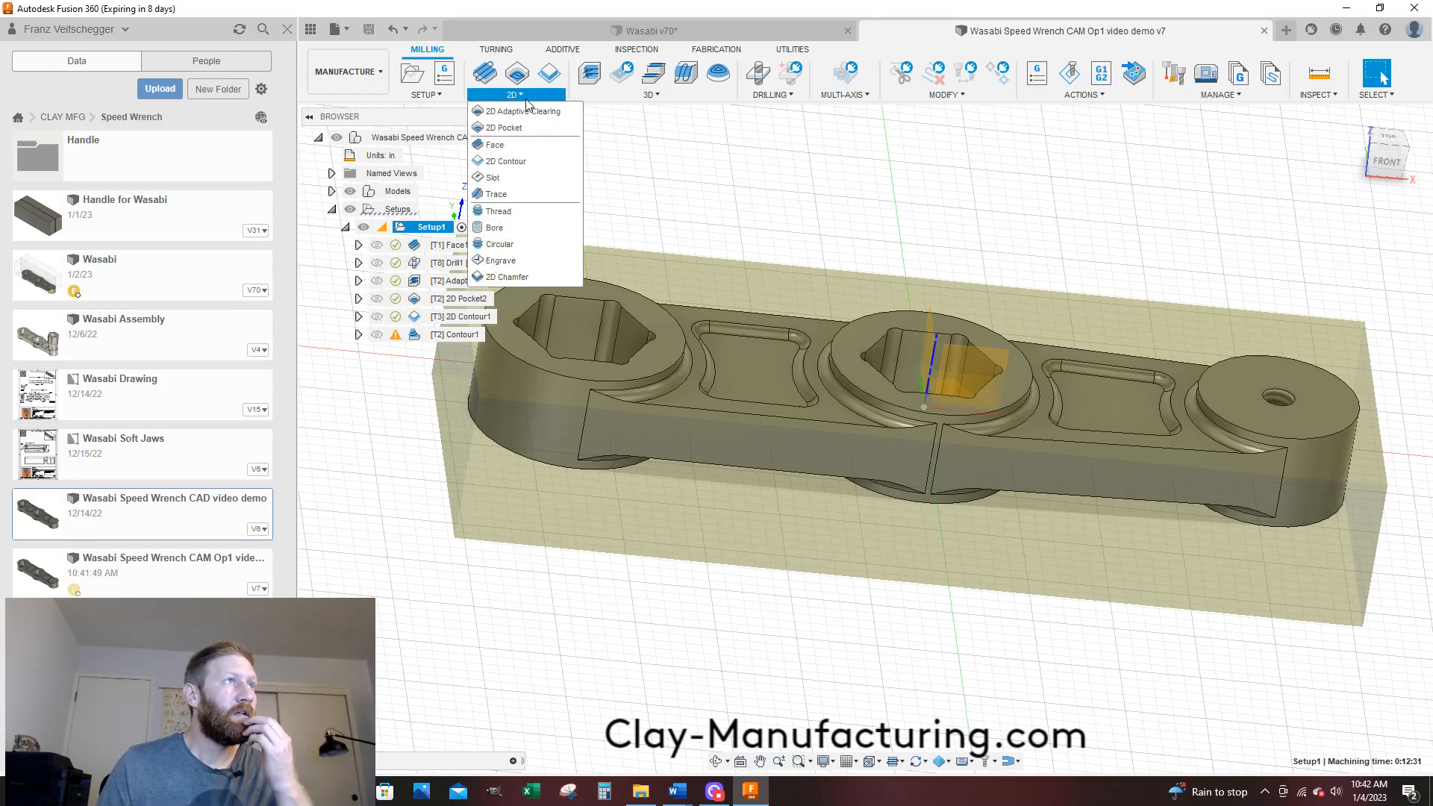
pyautogui.click(518, 162)
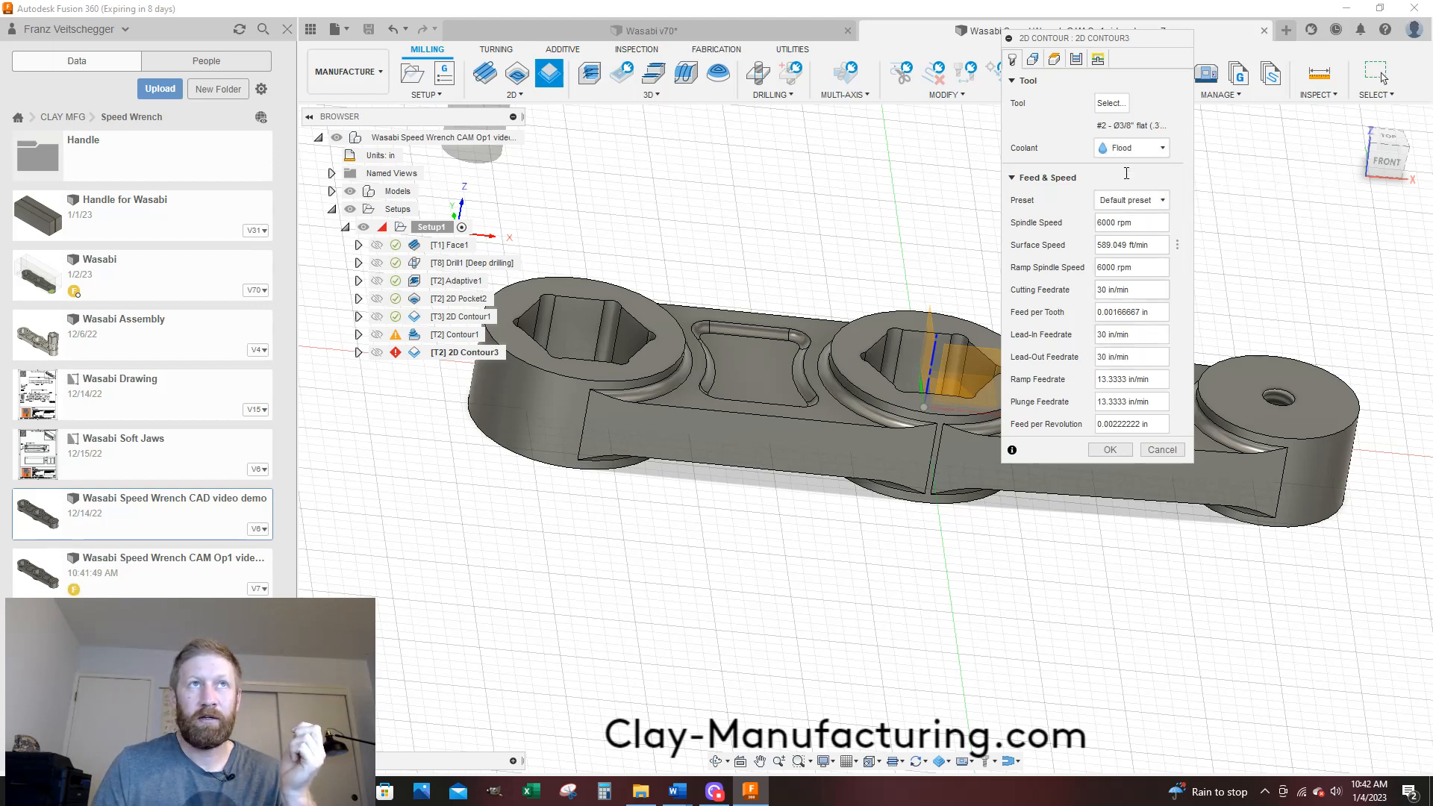
pyautogui.click(1031, 59)
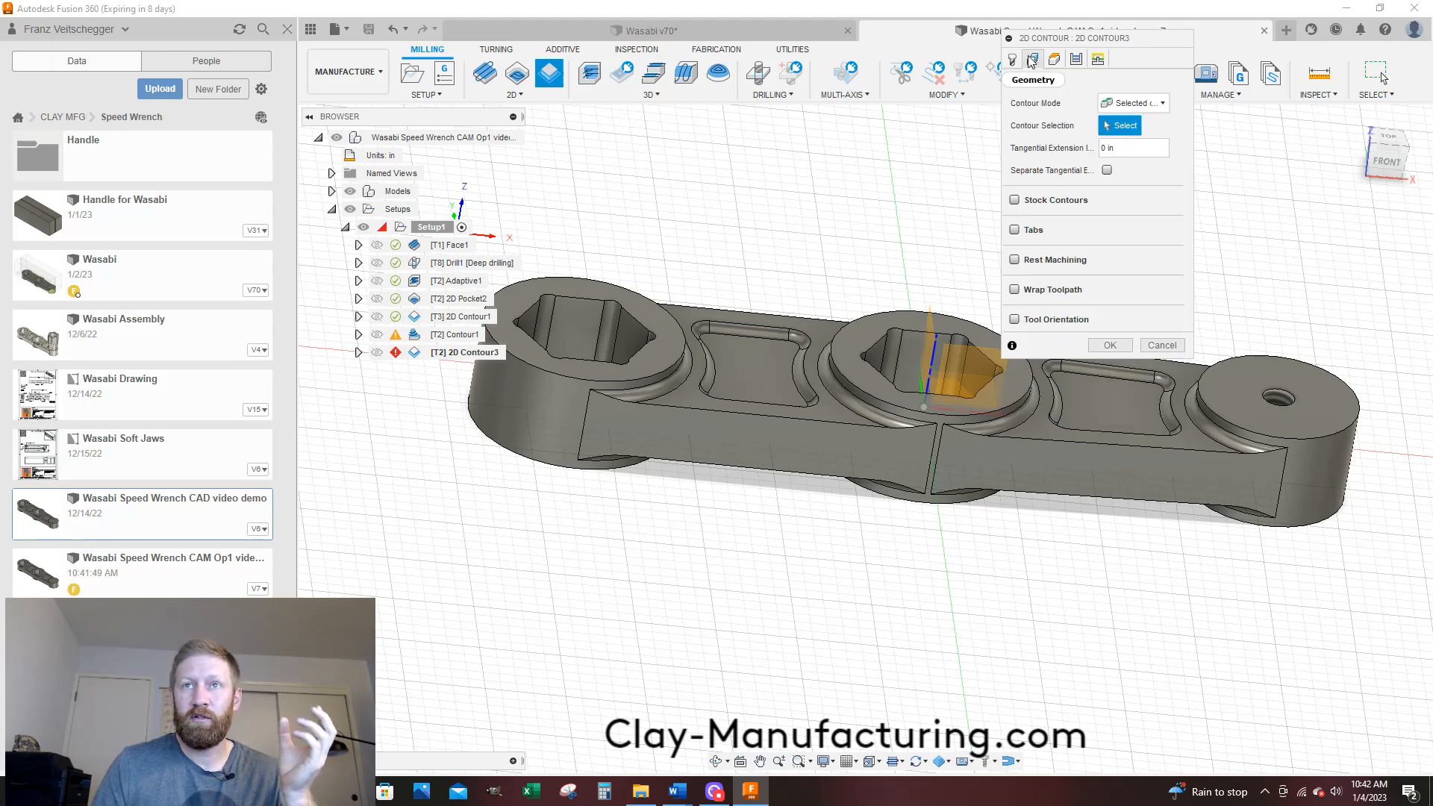
pyautogui.click(861, 412)
pyautogui.click(675, 389)
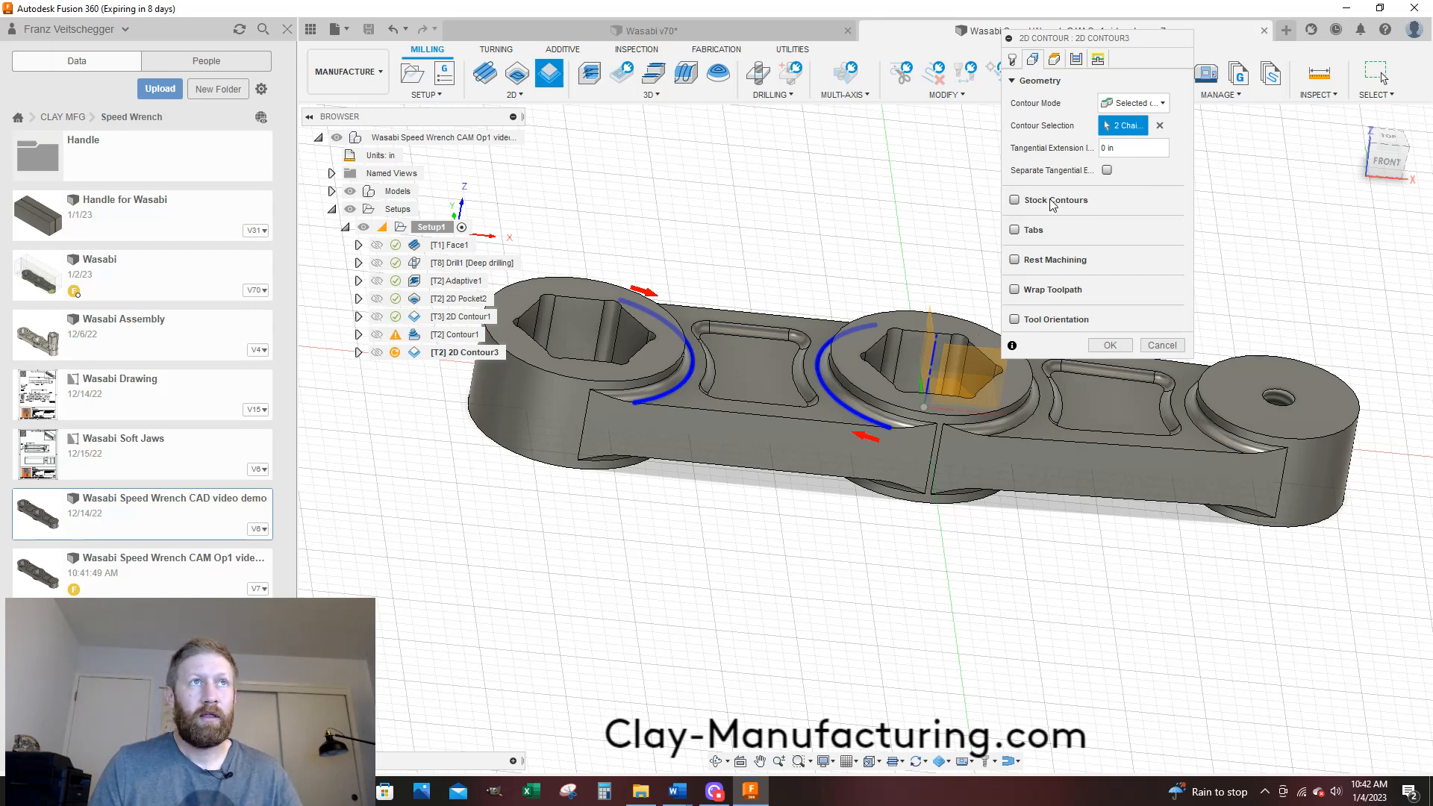
# Give the 2D Contour 2 finishing passes with a .2 in stepover and enable smoothing
pyautogui.click(1055, 57)
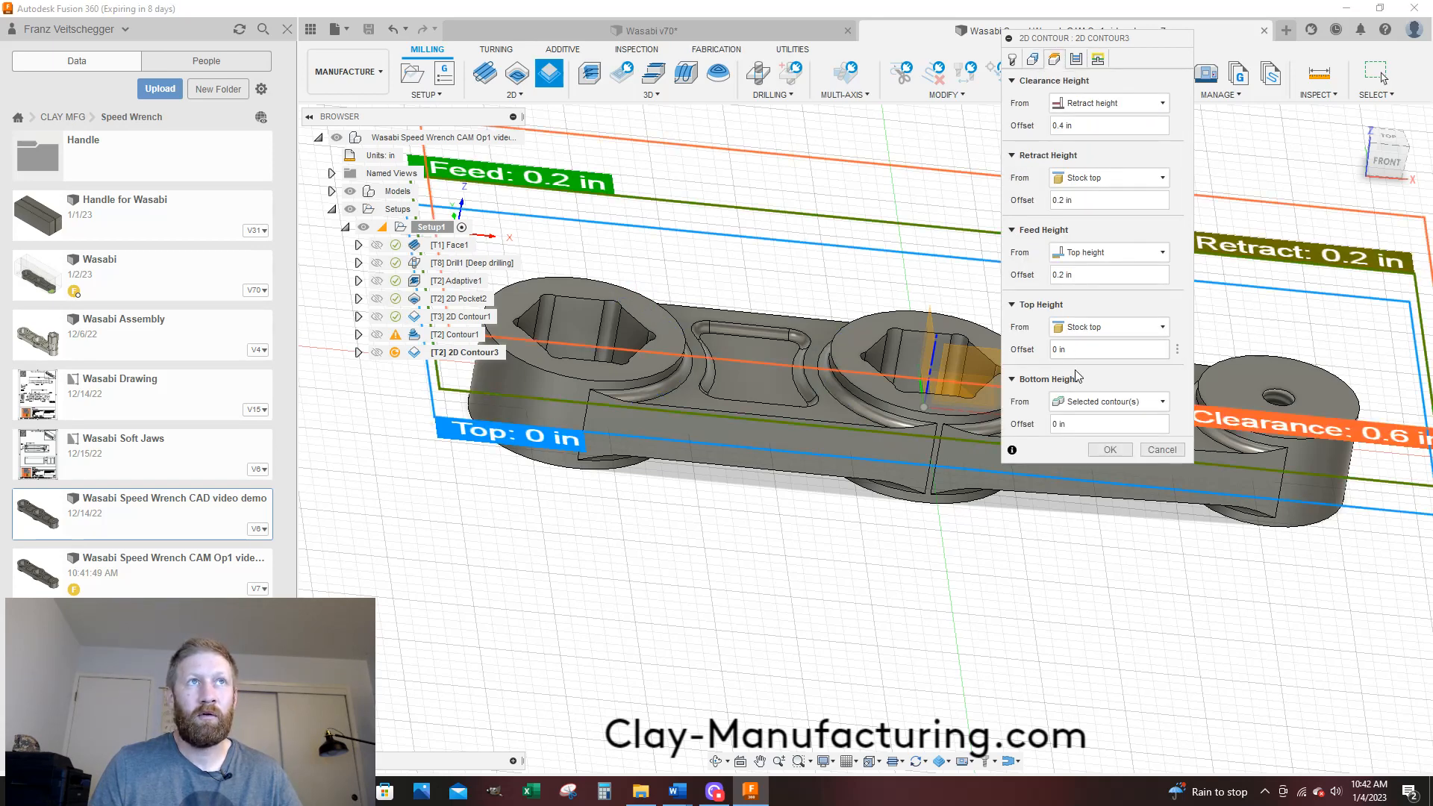
pyautogui.click(1077, 59)
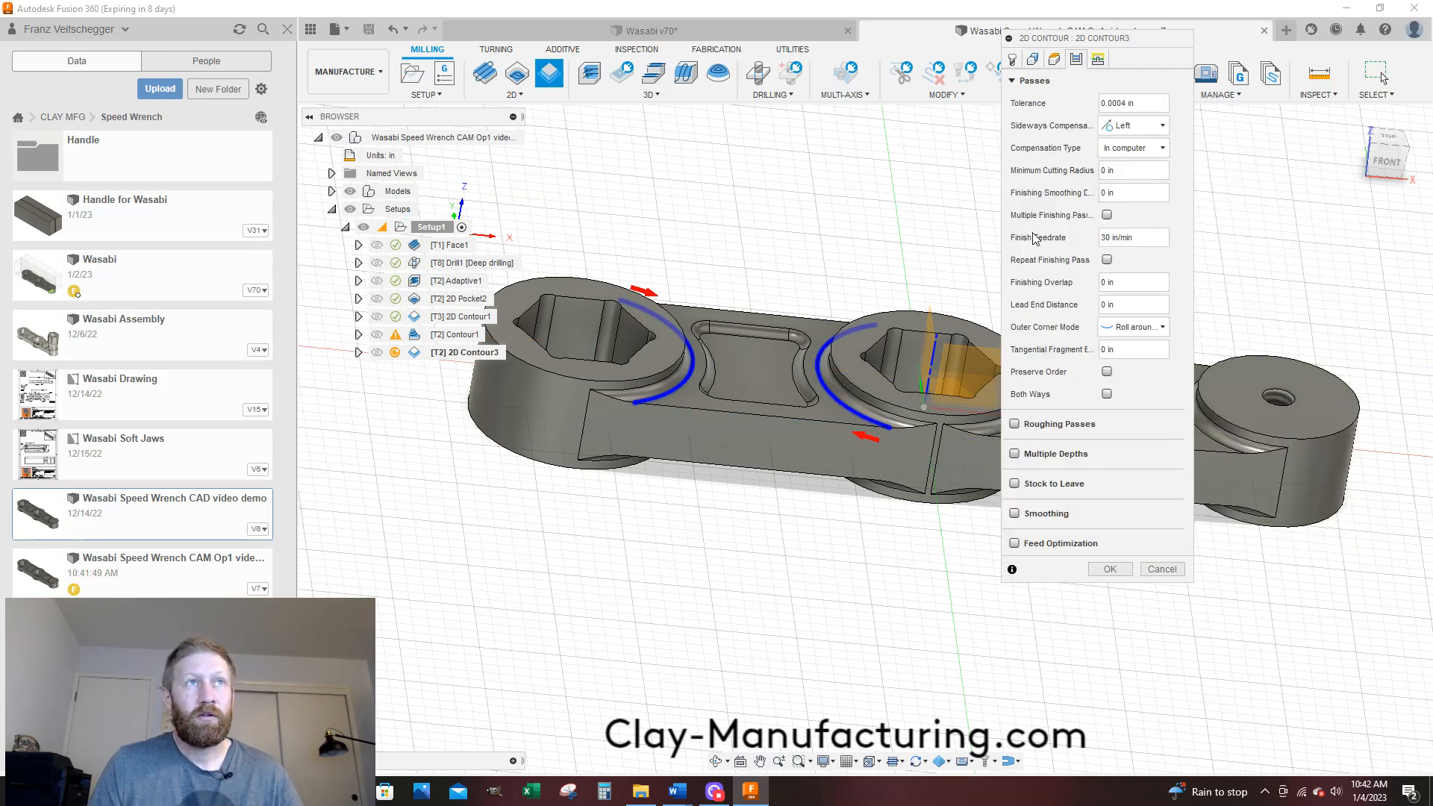
pyautogui.click(1108, 216)
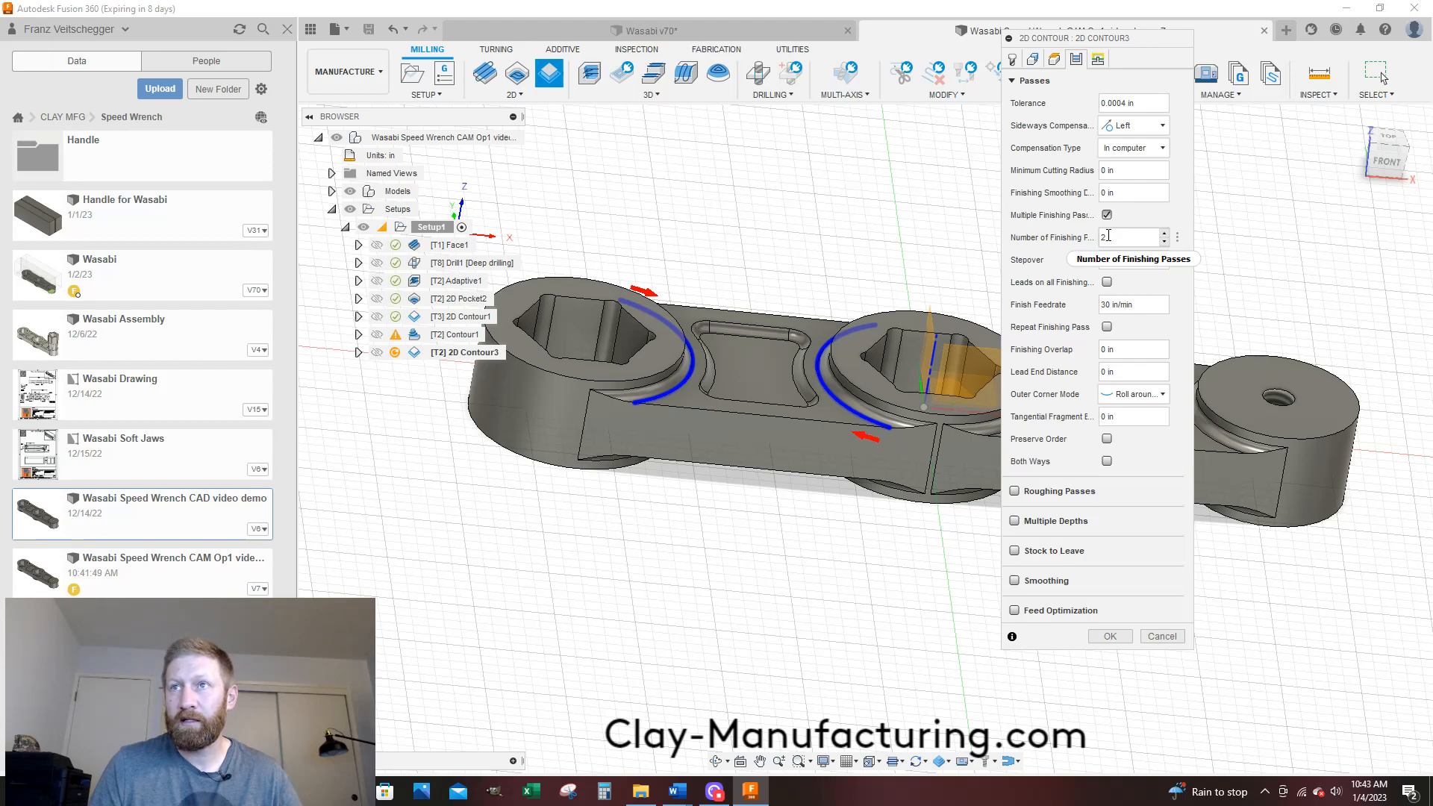
pyautogui.click(1145, 258)
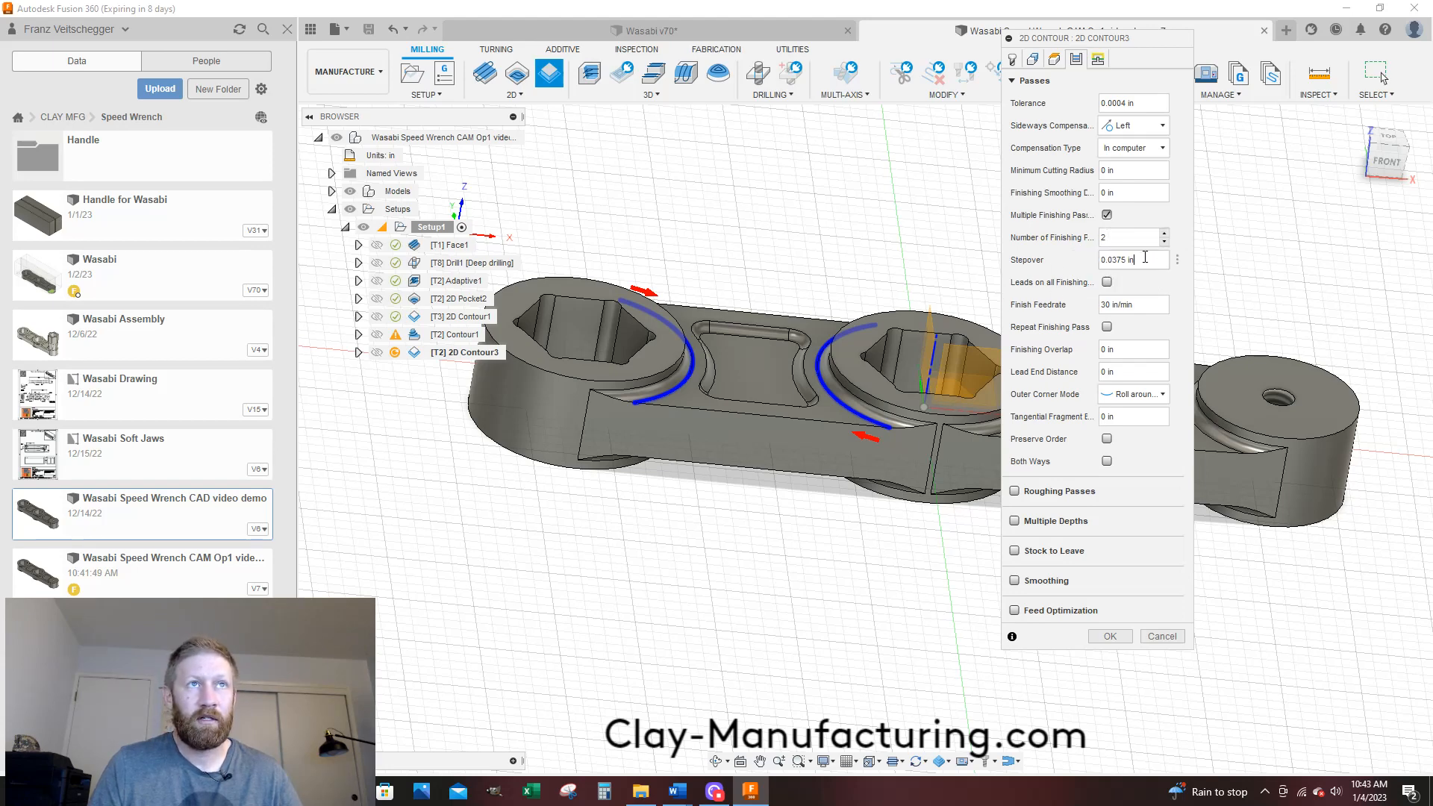
pyautogui.moveTo(1127, 260); pyautogui.dragTo(1083, 260)
pyautogui.press('BackSpace')
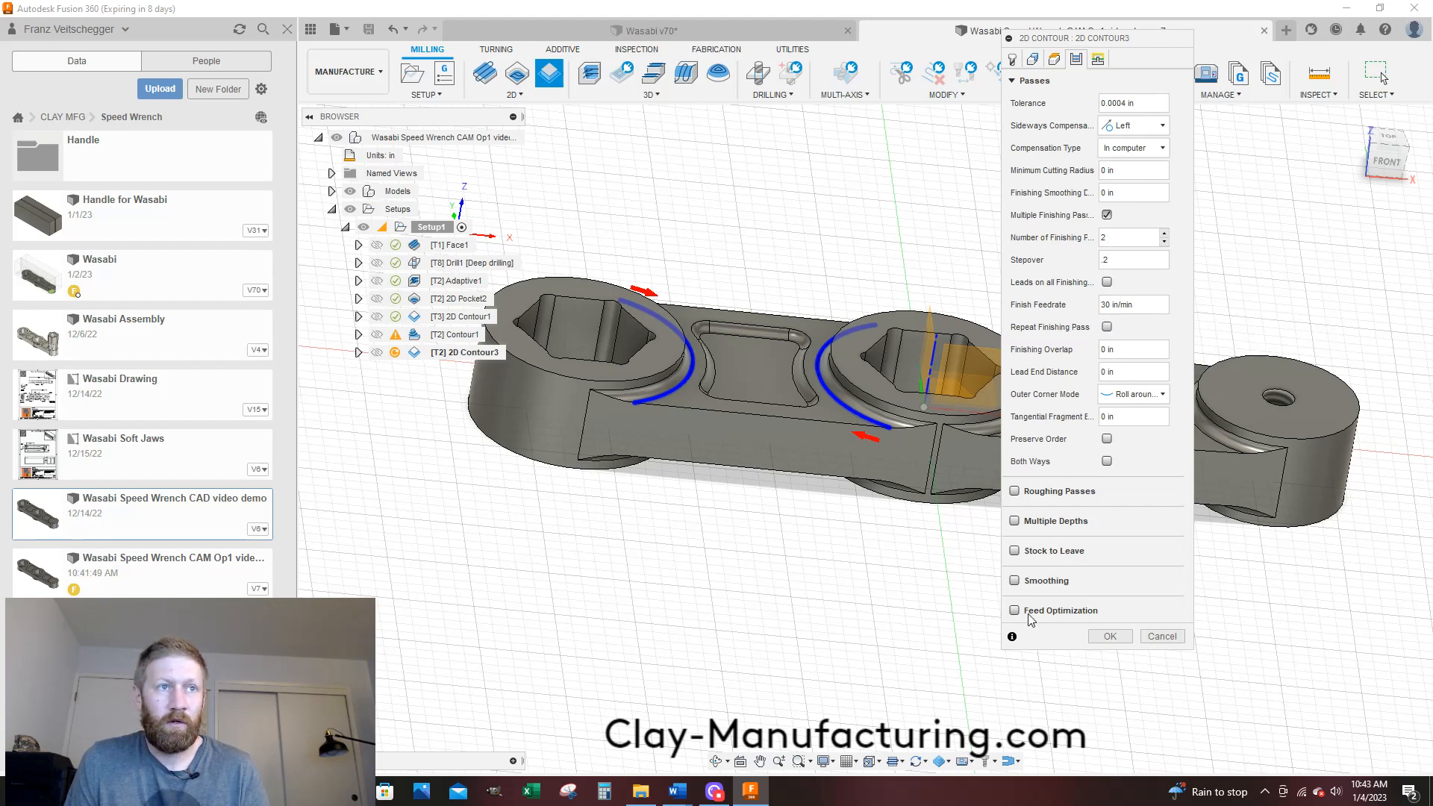
pyautogui.click(1015, 581)
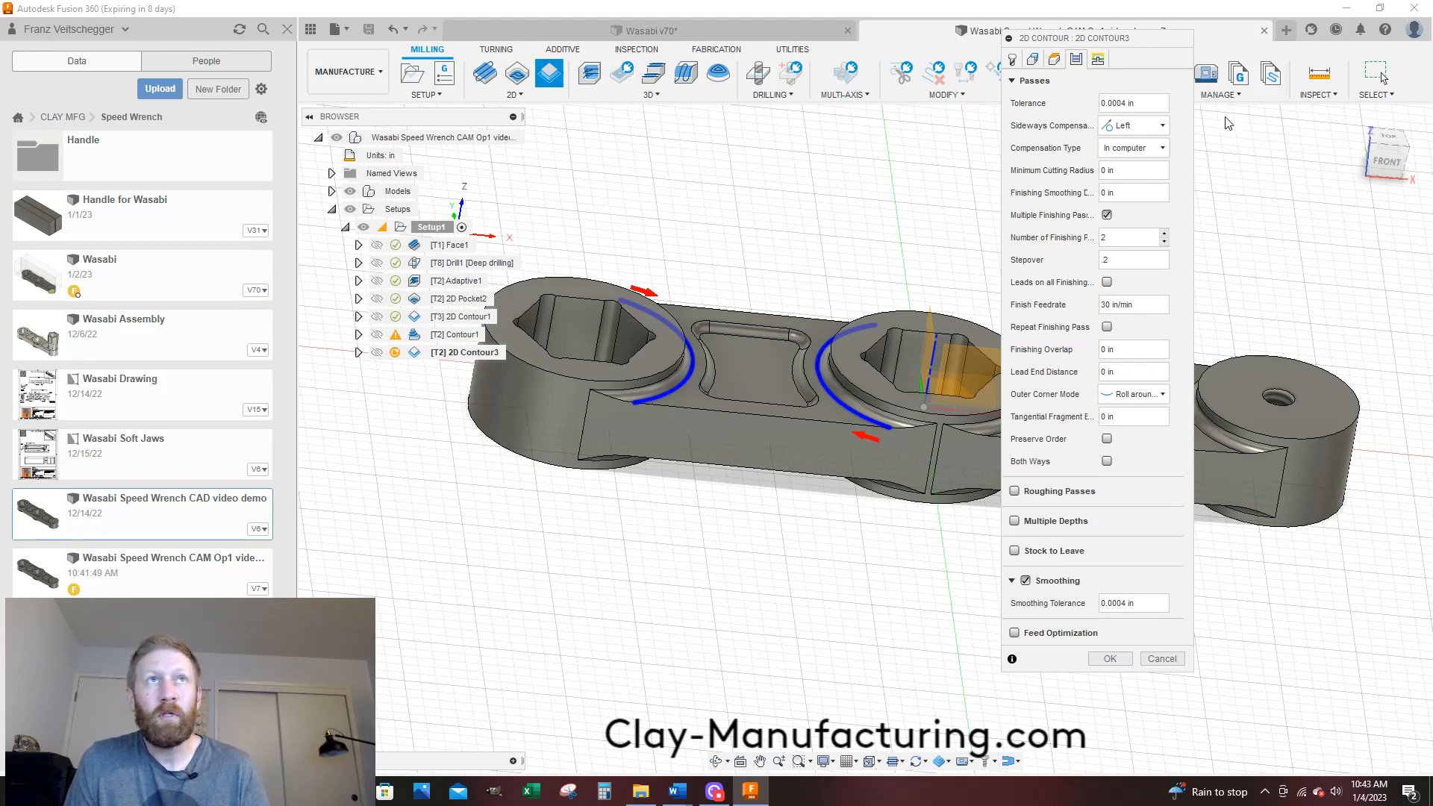
# Set the linear lead-in distance and vertical lead-in radius to 0.0, and generate the 2D Contour toolpath
pyautogui.click(1099, 59)
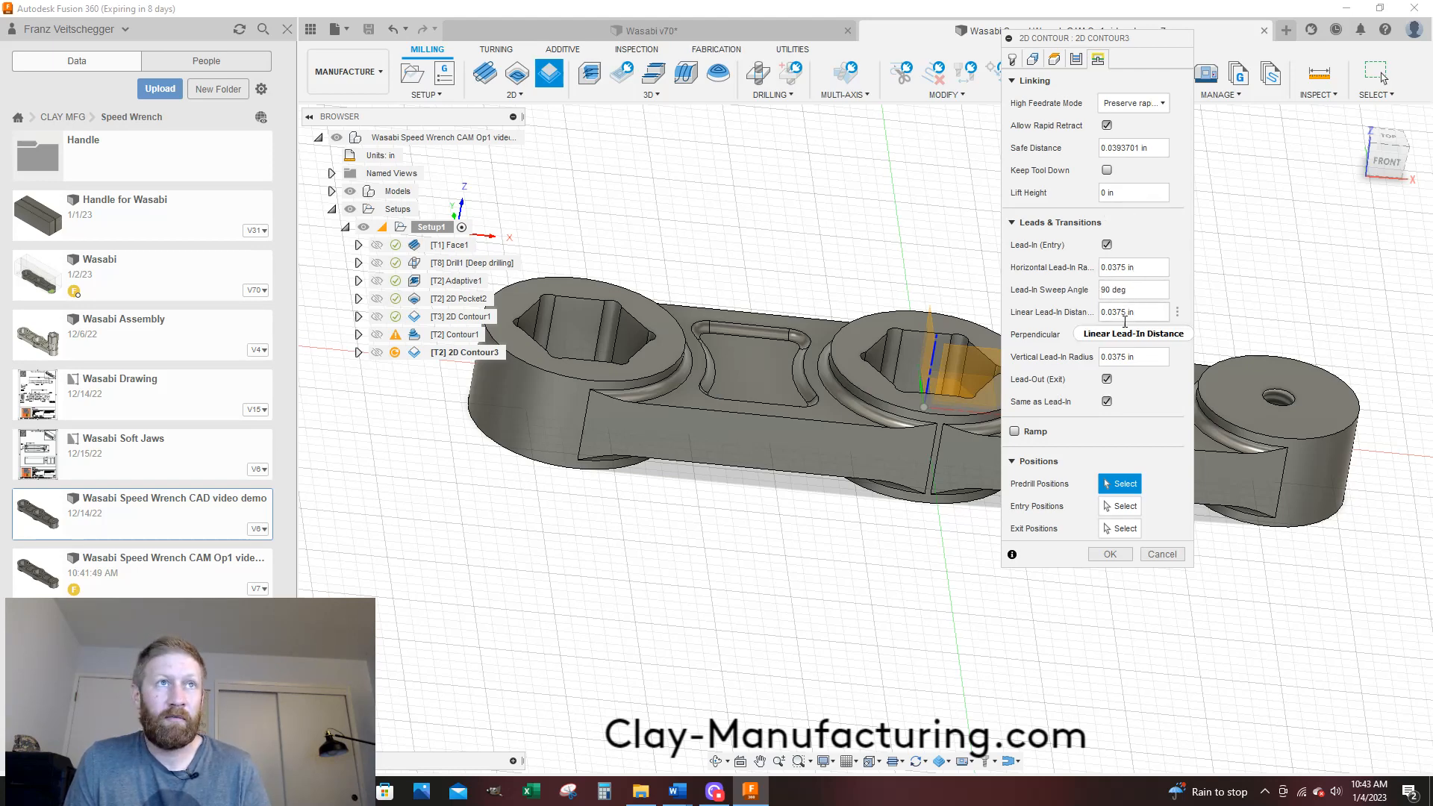
pyautogui.moveTo(1137, 312); pyautogui.dragTo(1086, 313)
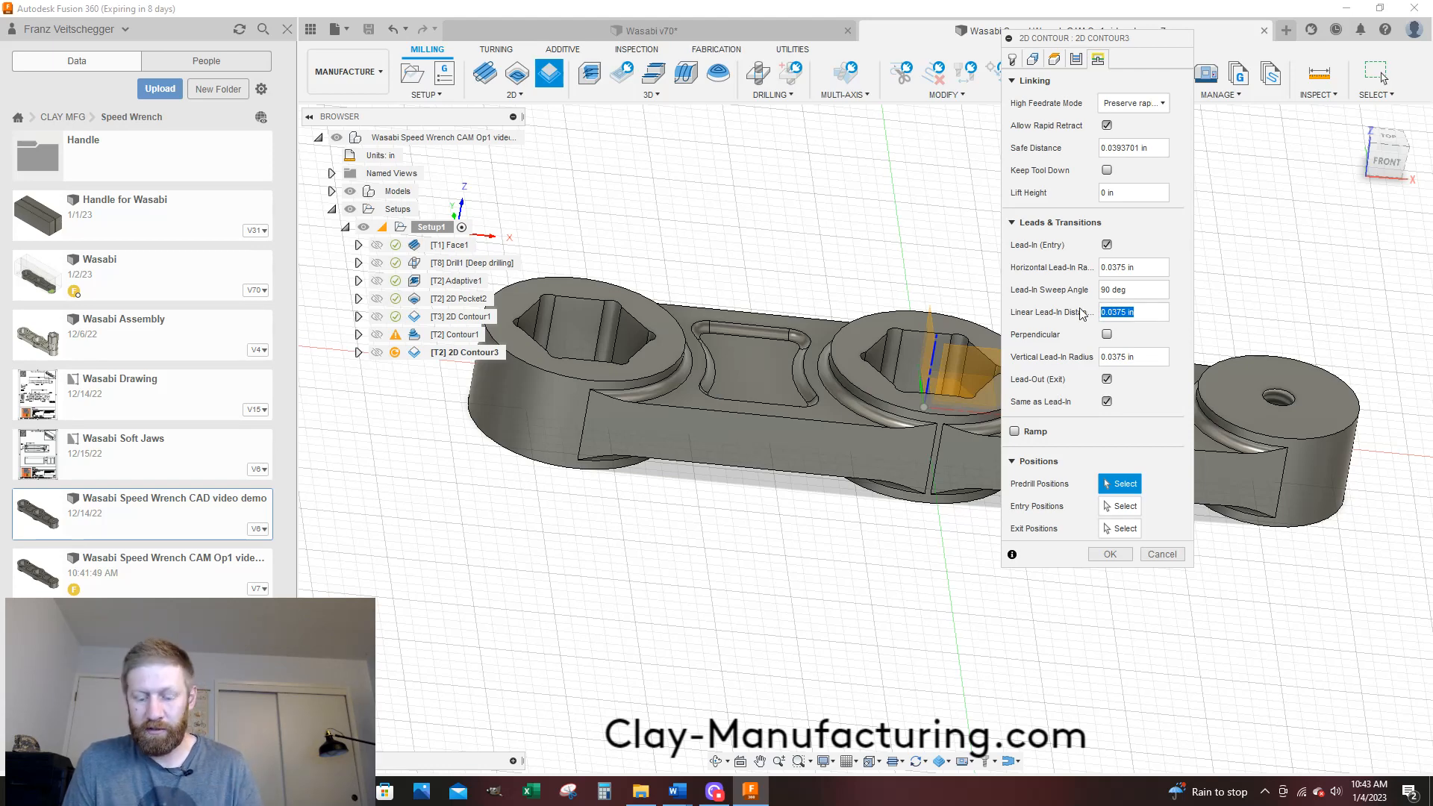
pyautogui.write('0')
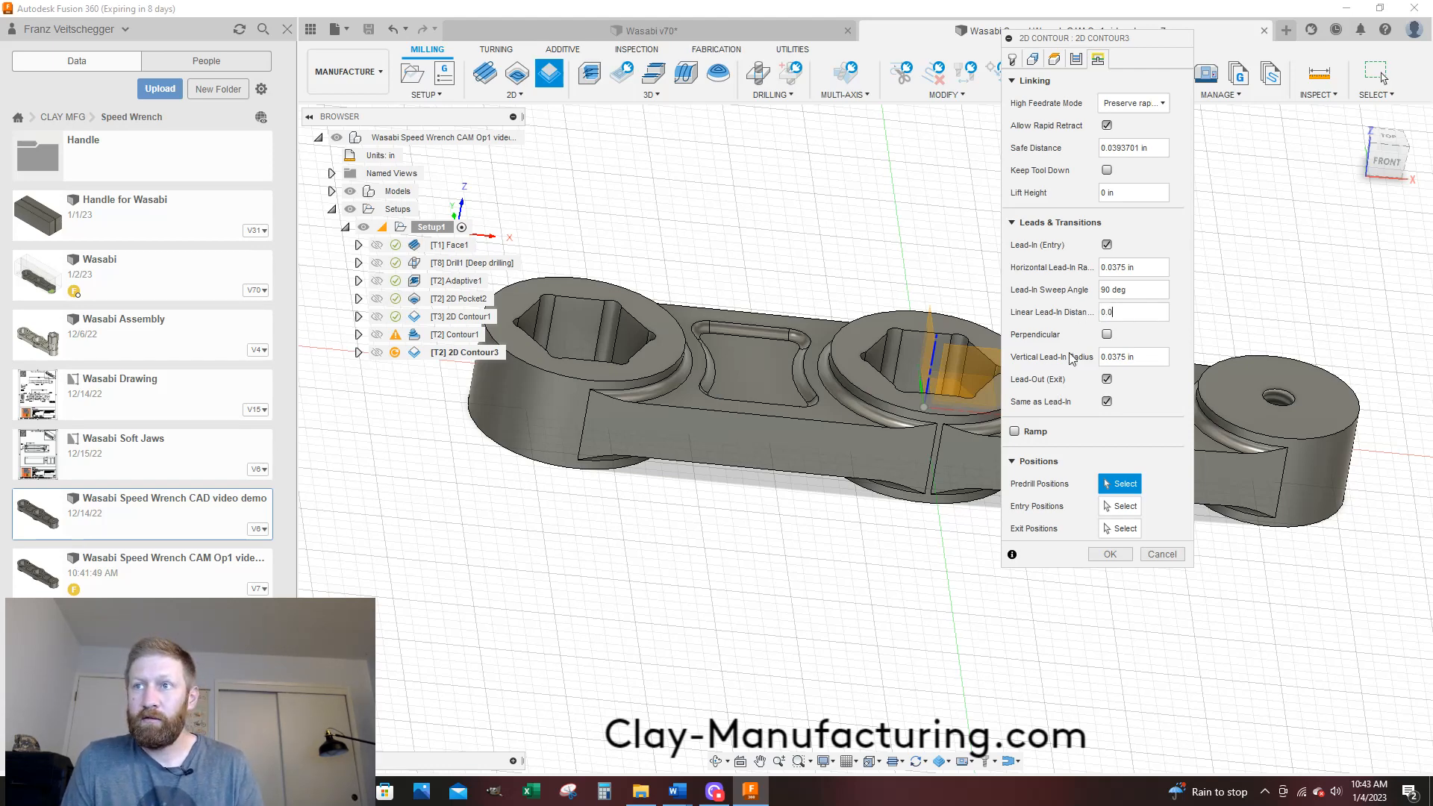
pyautogui.write('.0')
pyautogui.click(1147, 356)
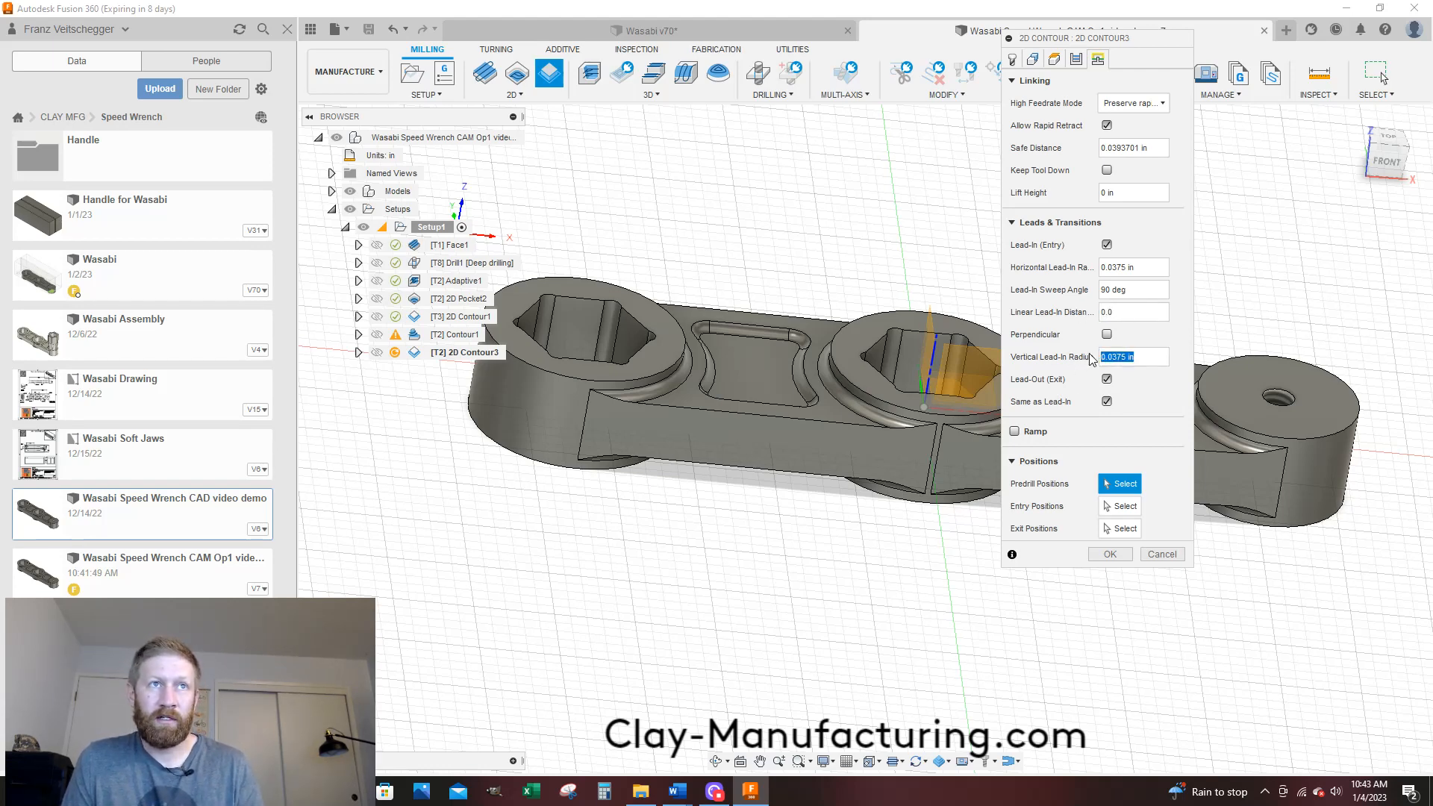
pyautogui.write('0')
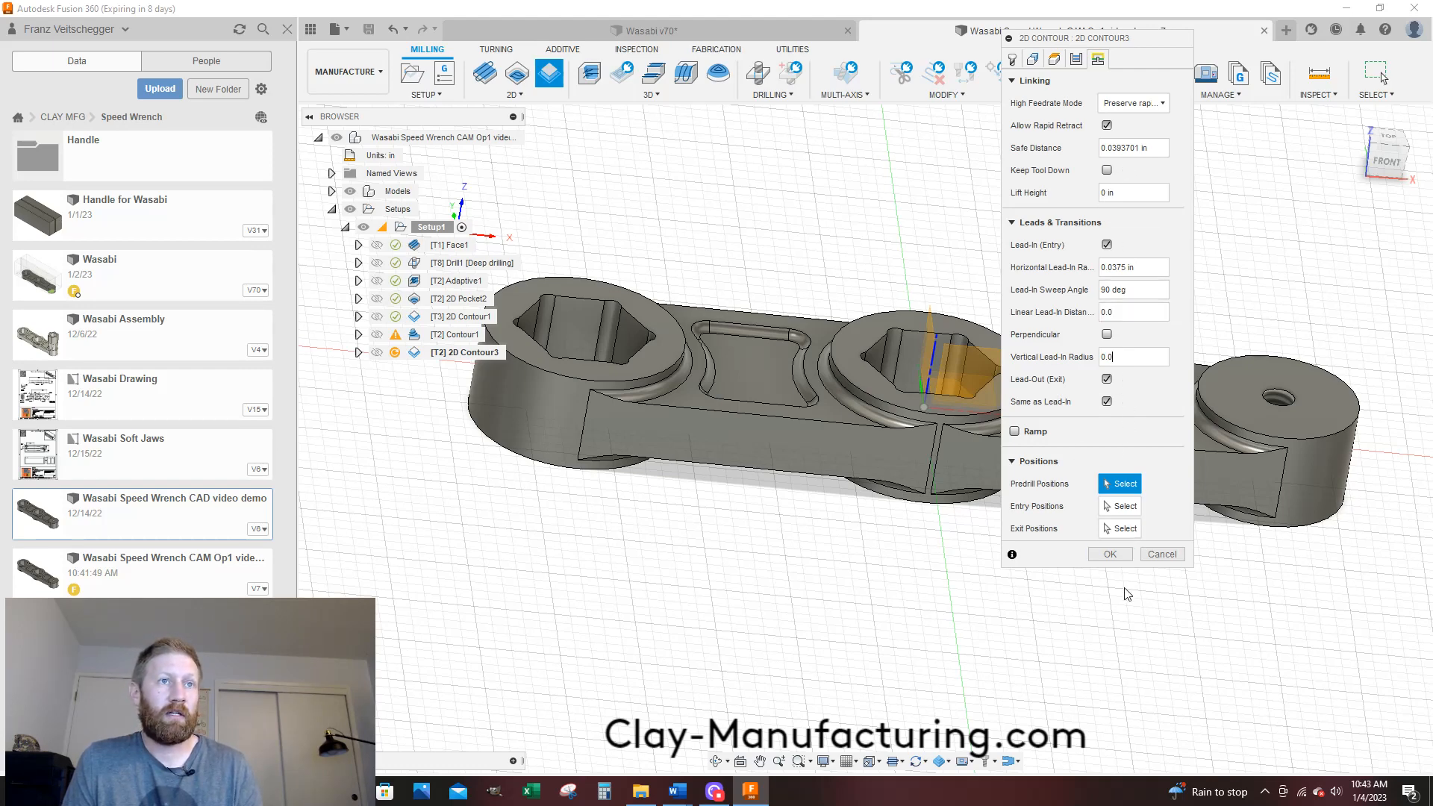
pyautogui.click(1110, 554)
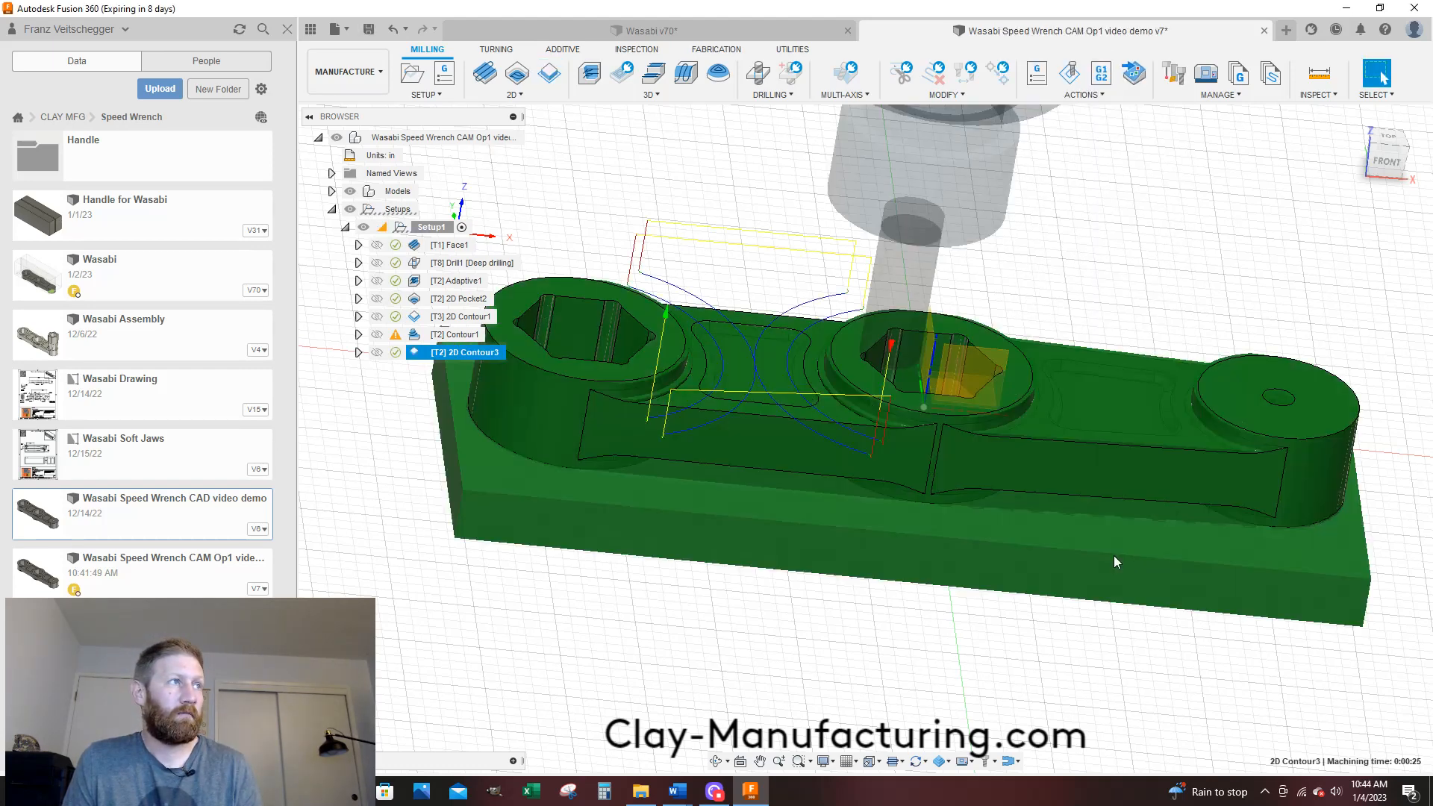
# Examine the generated toolpath around the left web pocket, especially its lead-in and lead-out ends beyond the outer wall
pyautogui.keyDown('shift'); pyautogui.moveTo(872, 266); pyautogui.dragTo(860, 303, button='middle'); pyautogui.keyUp('shift')
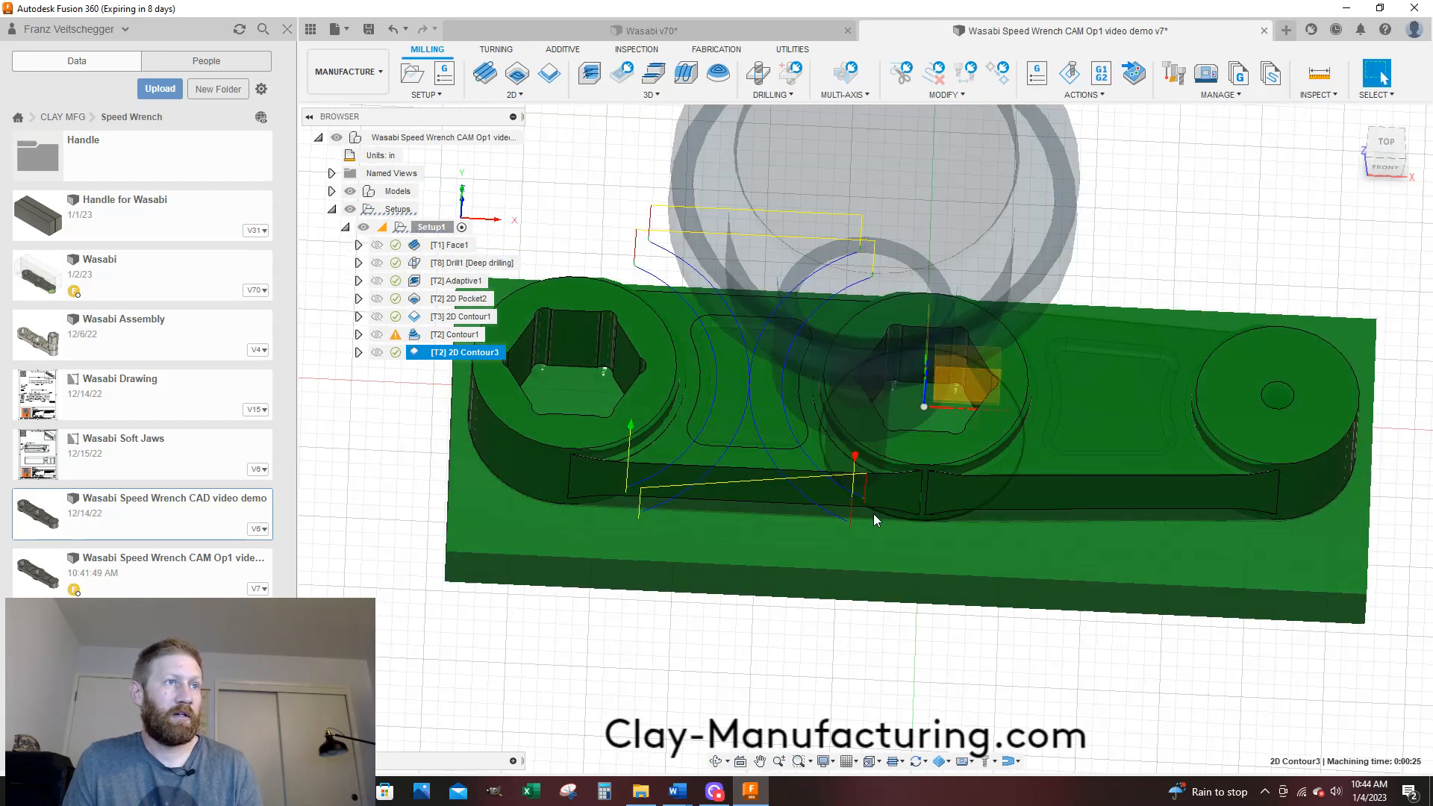
pyautogui.scroll(5, 844, 545)
pyautogui.scroll(2, 848, 535)
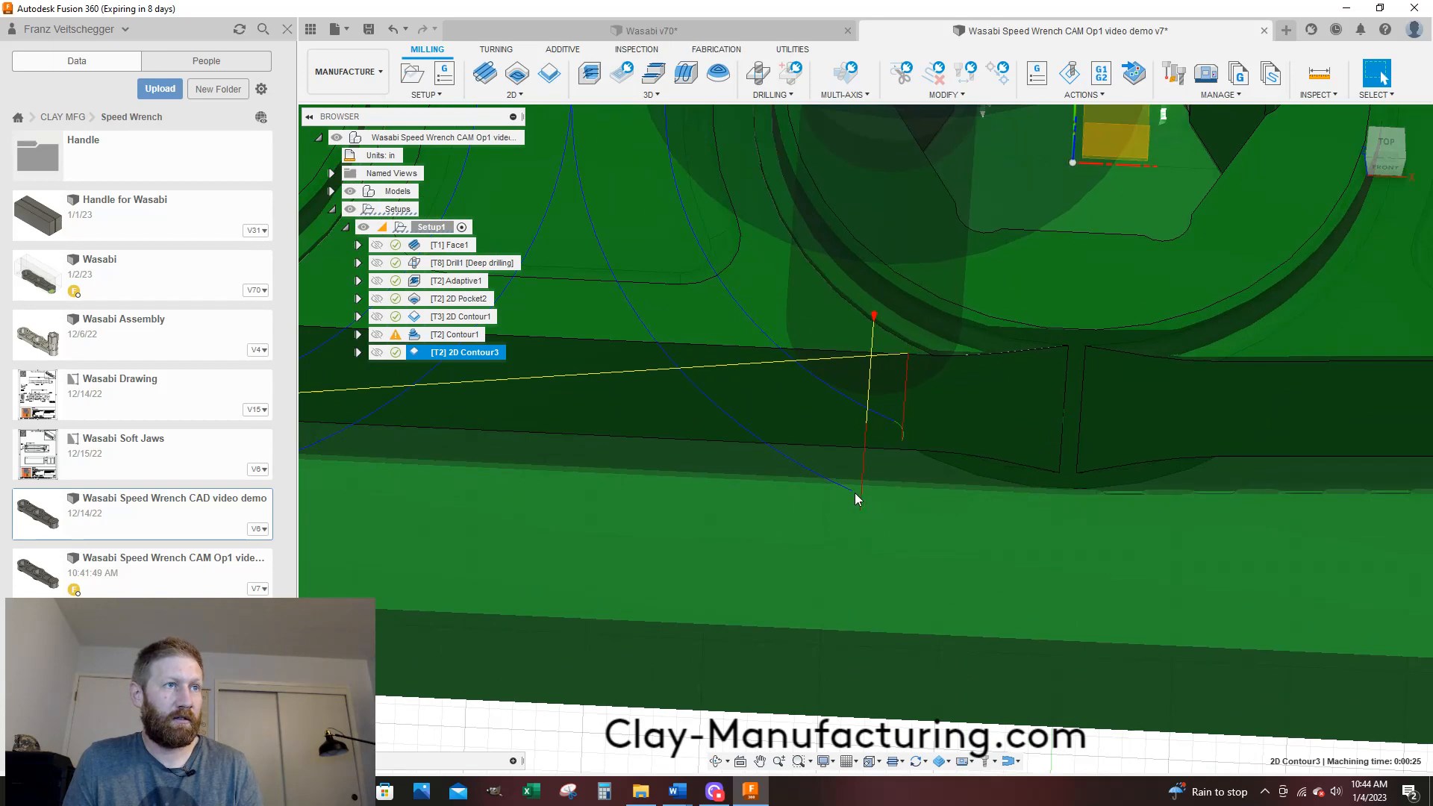
pyautogui.scroll(-4, 870, 496)
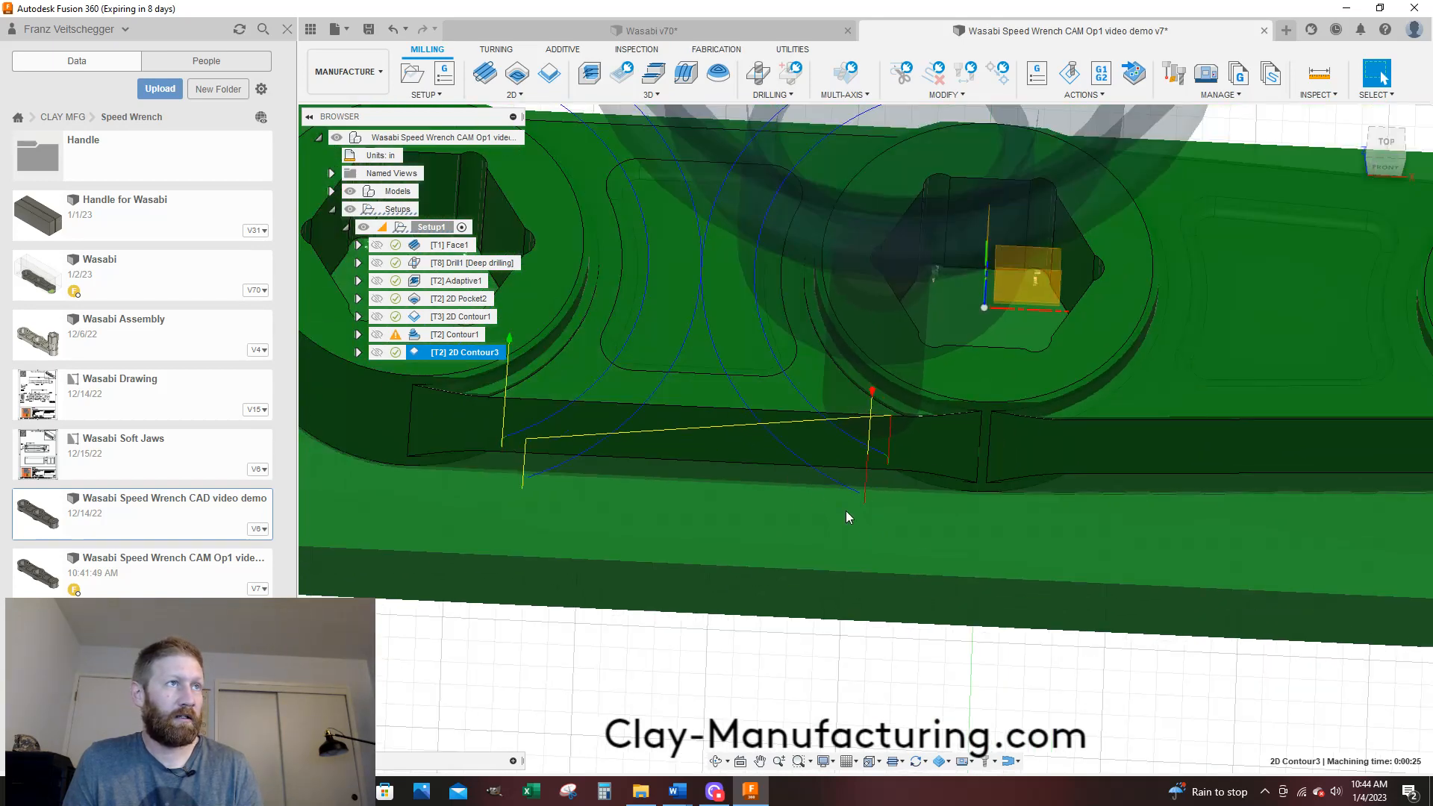
pyautogui.scroll(-7, 732, 349)
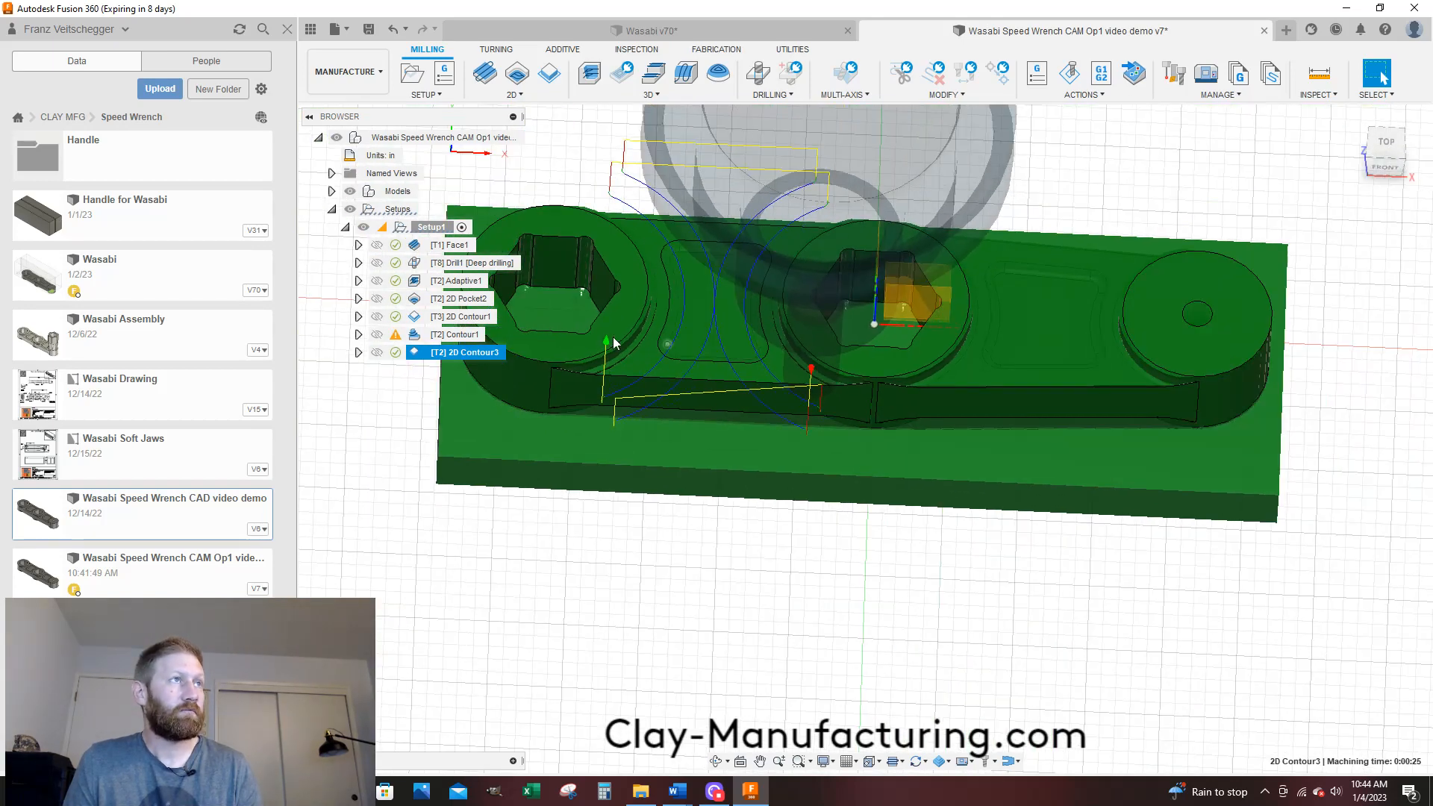
pyautogui.scroll(-1, 534, 289)
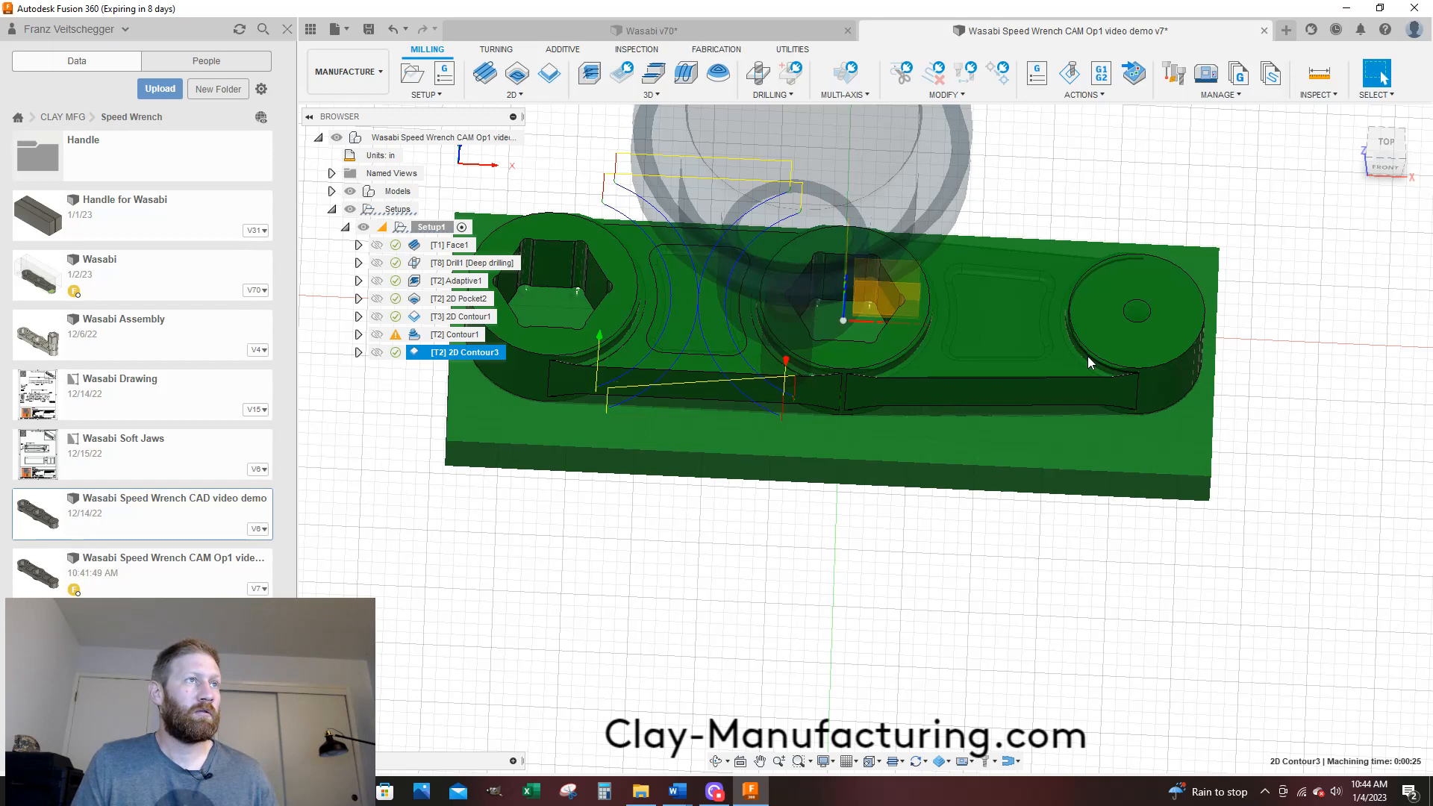
pyautogui.click(462, 606)
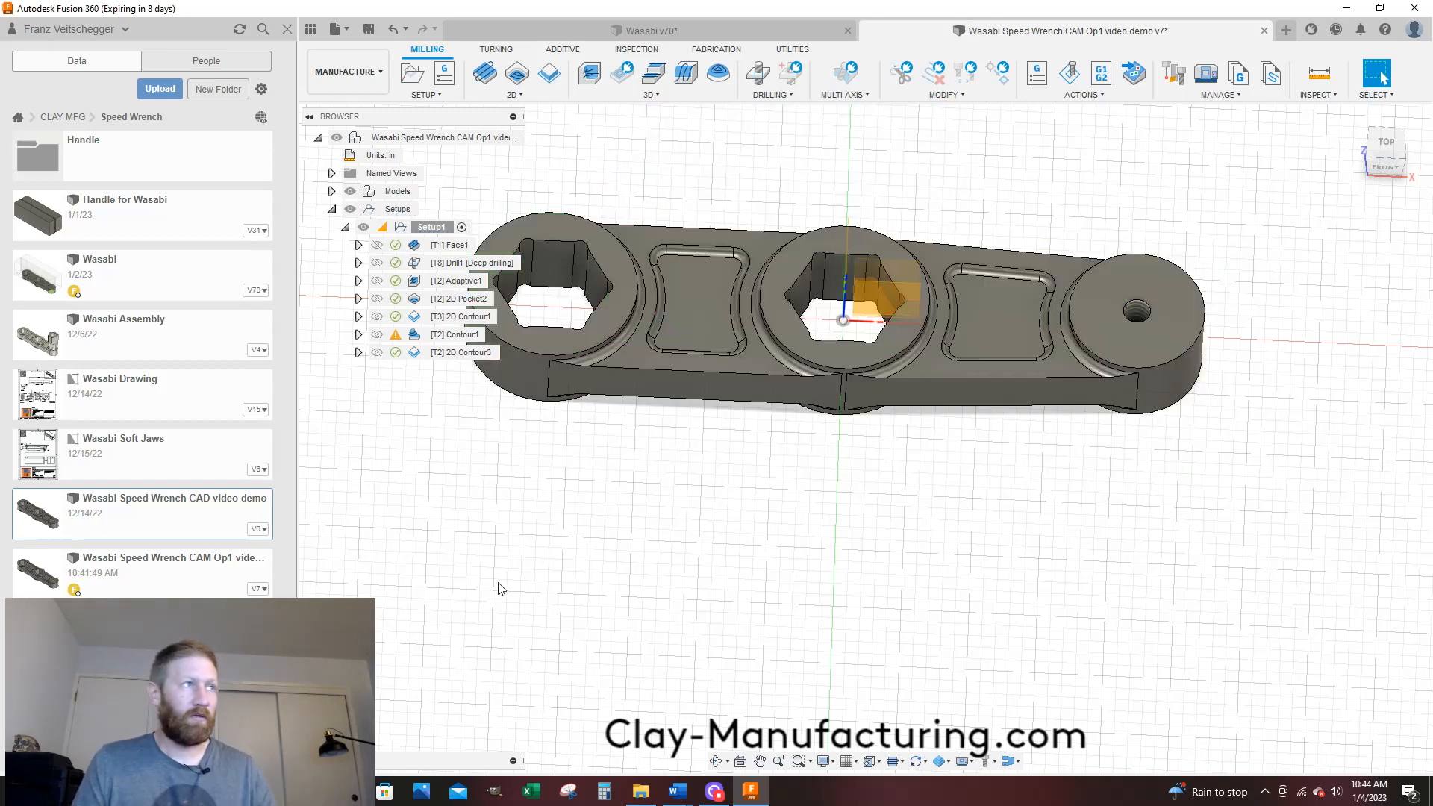
# Duplicate the 2D Contour3 operation within Setup1
pyautogui.click(469, 354)
pyautogui.rightClick(469, 360)
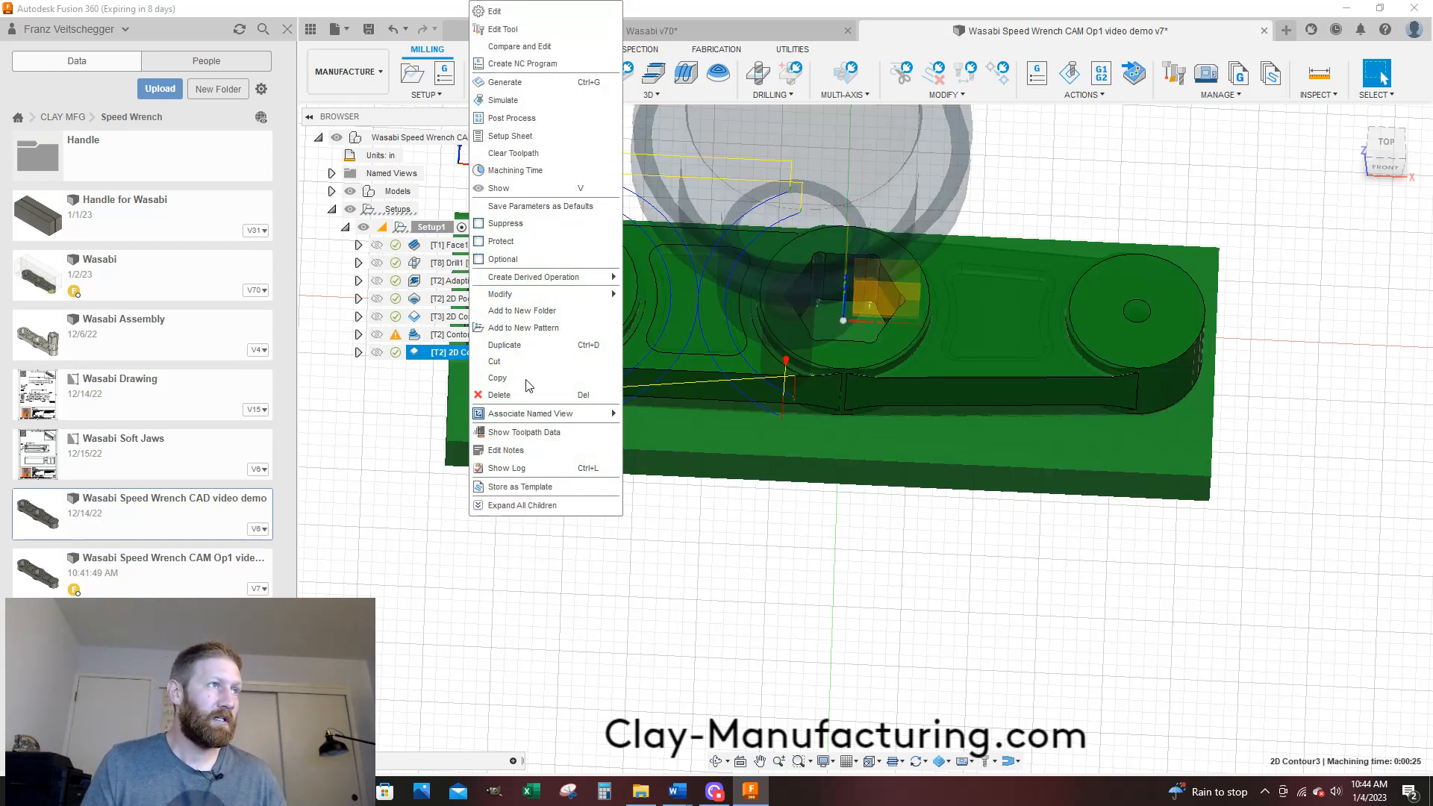
pyautogui.click(522, 346)
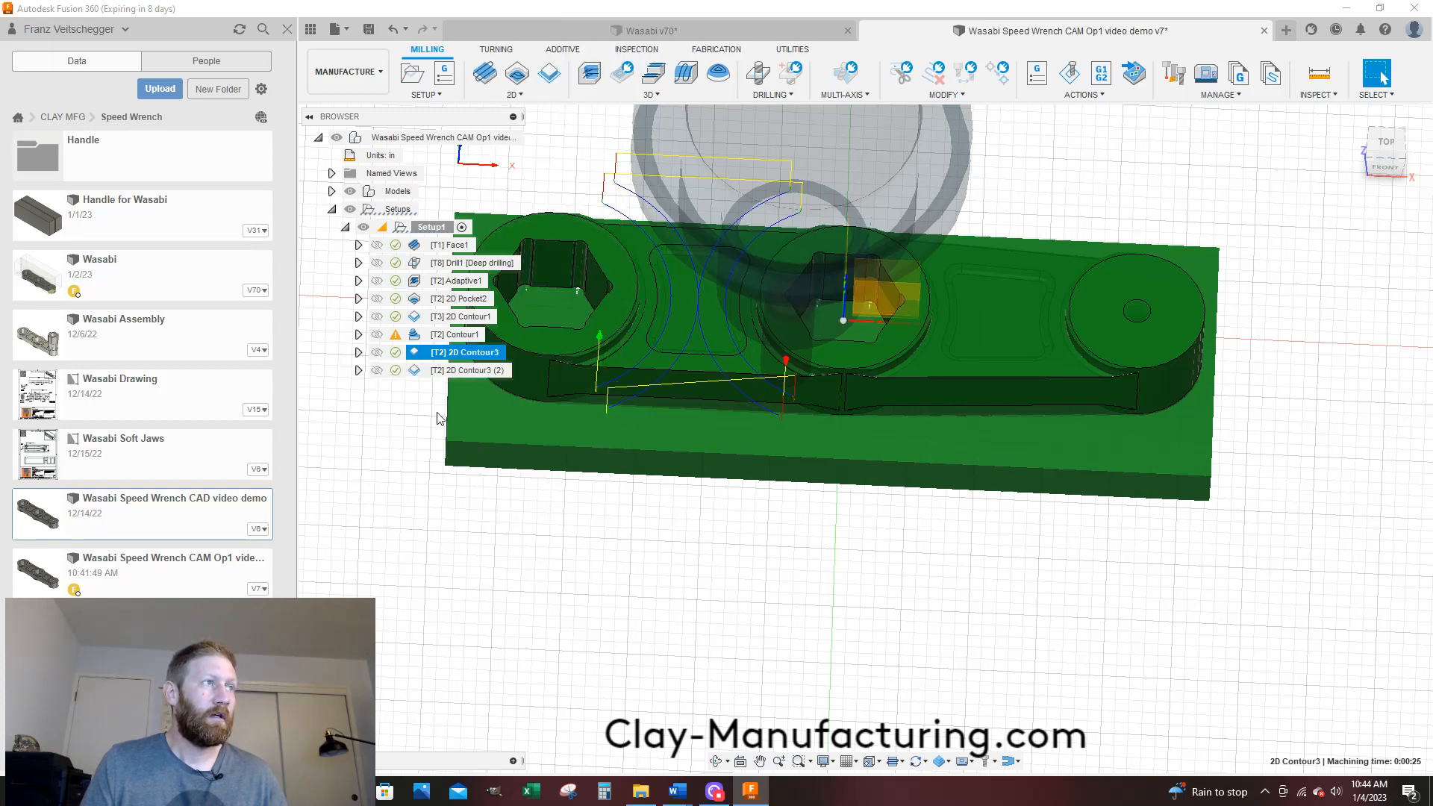
pyautogui.click(500, 422)
# Open the duplicated 2D Contour3 (2) operation for editing and clear its inherited contour selection
pyautogui.click(475, 372)
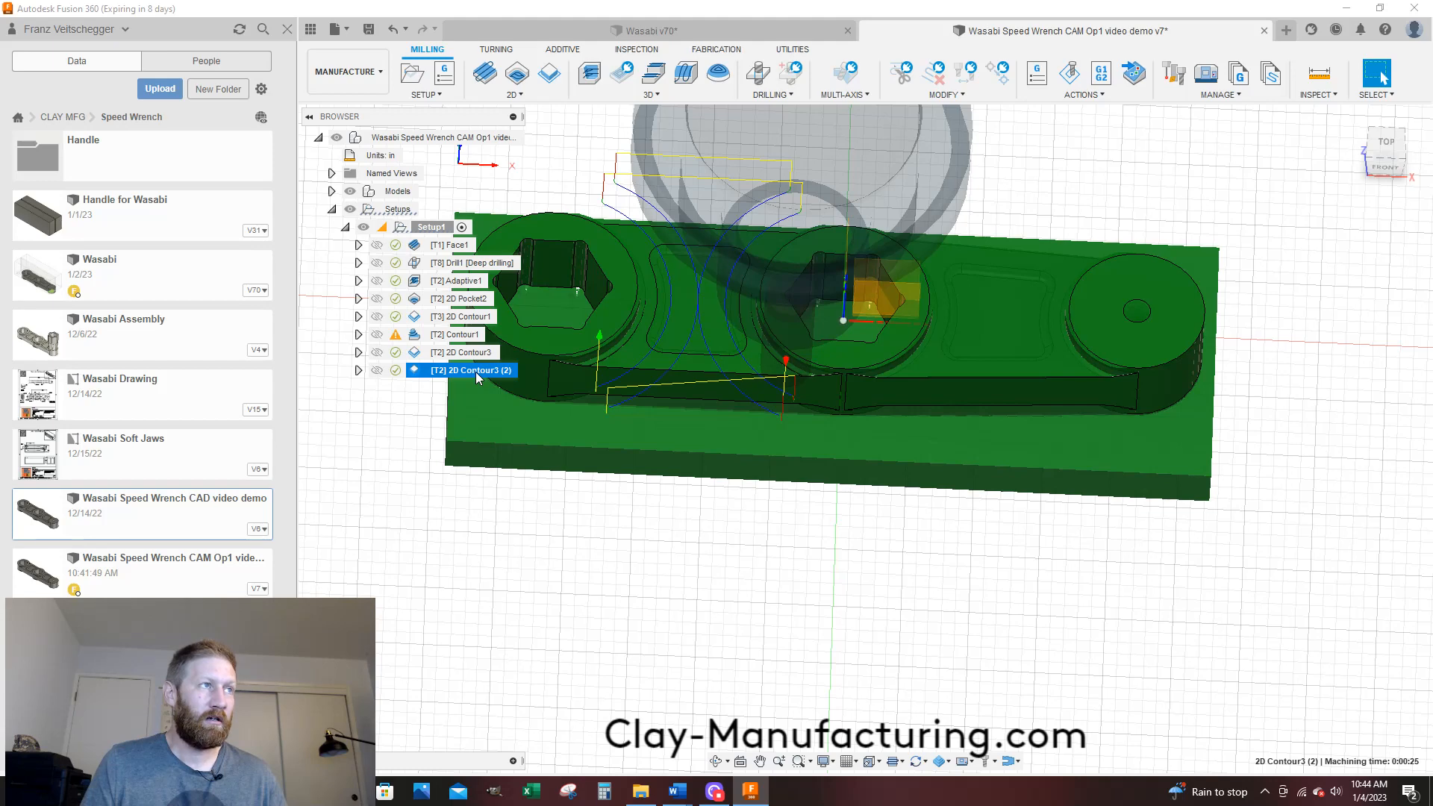
pyautogui.rightClick(476, 372)
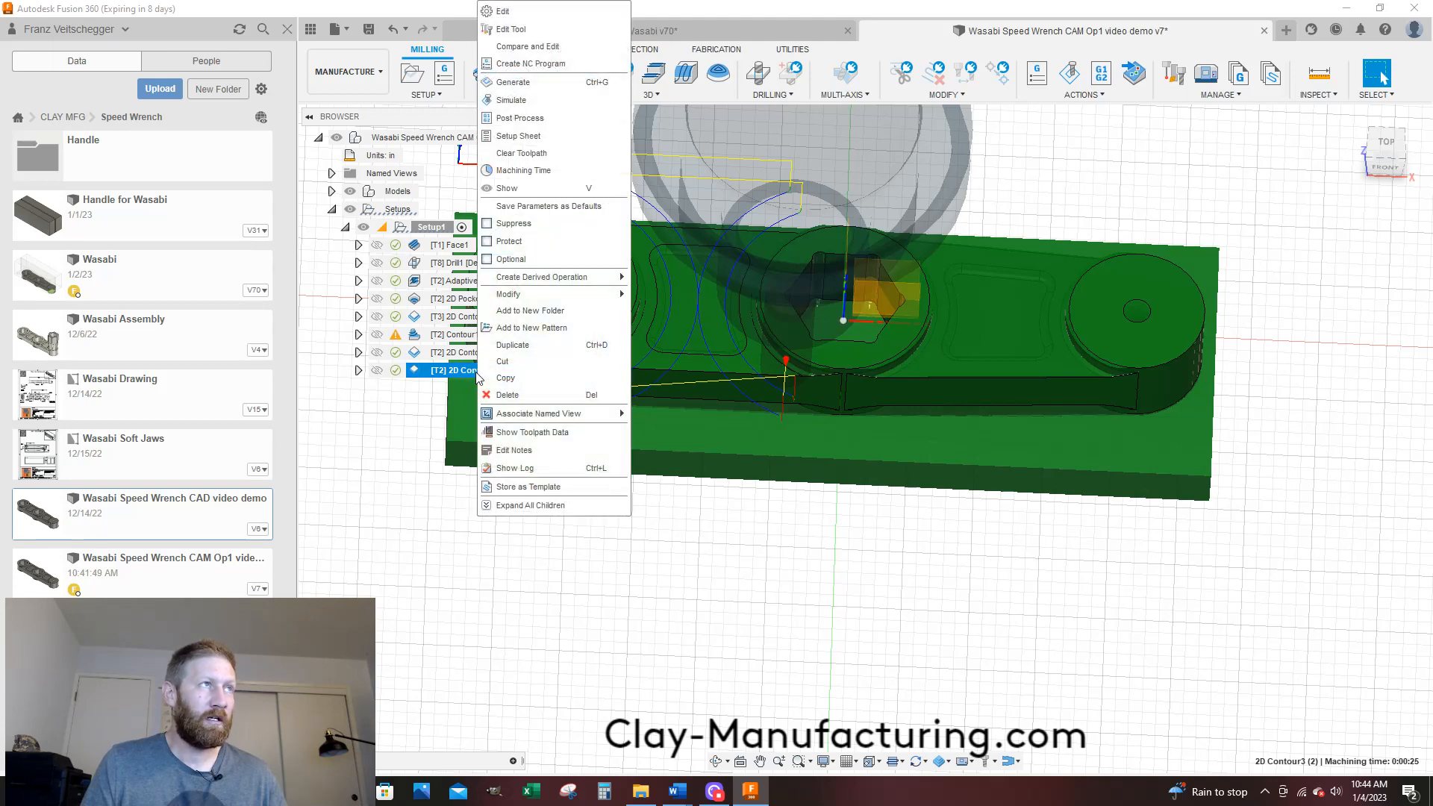
pyautogui.click(512, 11)
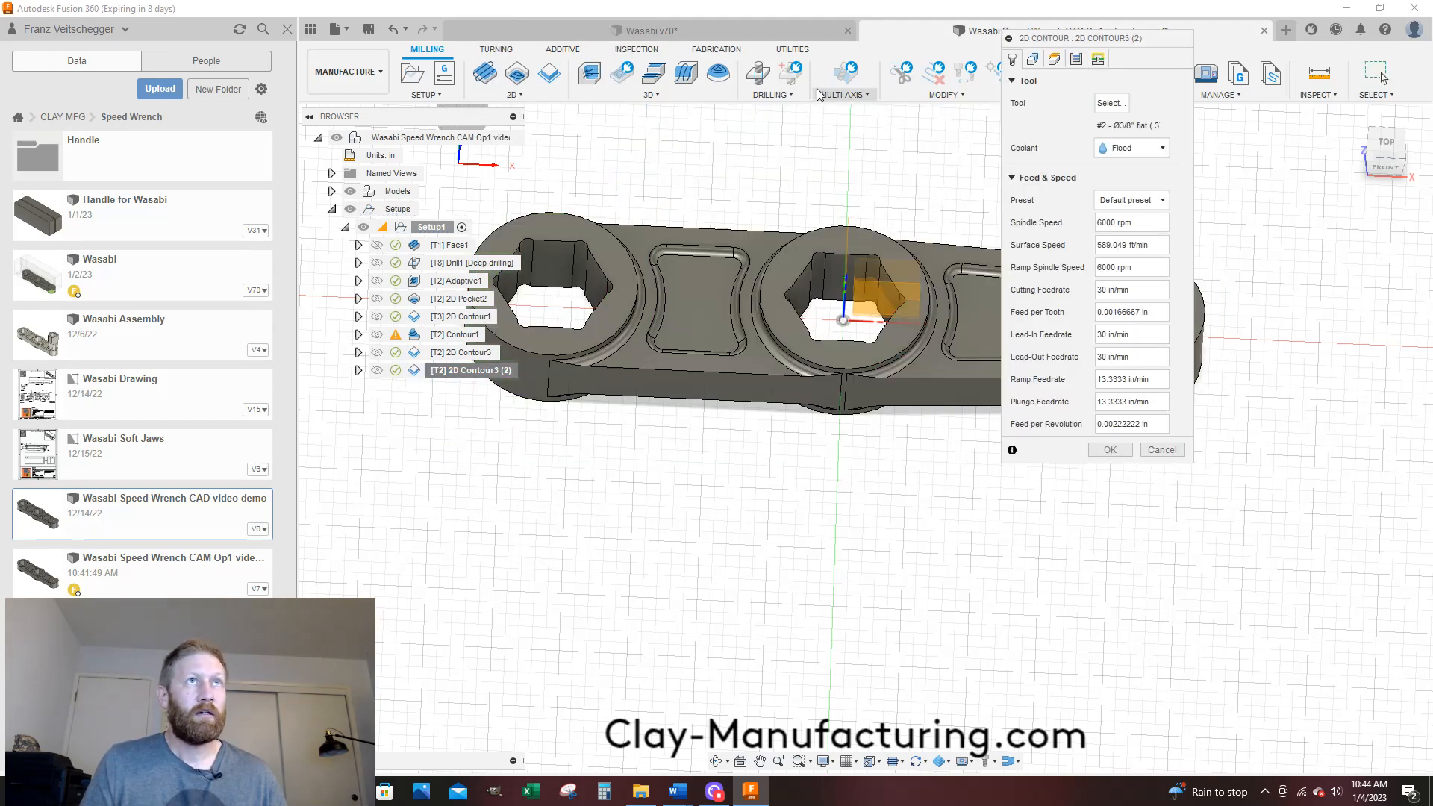
pyautogui.click(1037, 63)
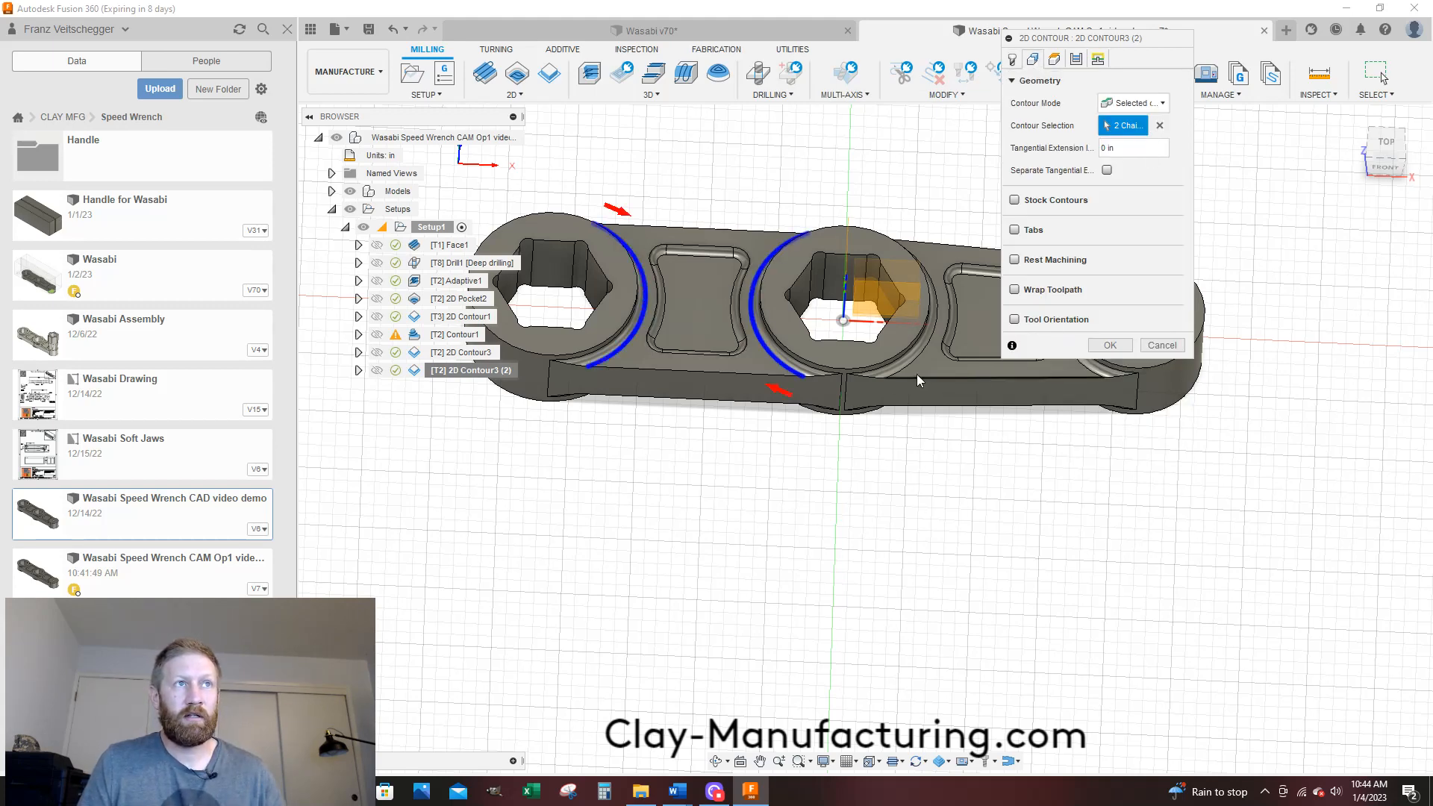
pyautogui.scroll(10, 788, 436)
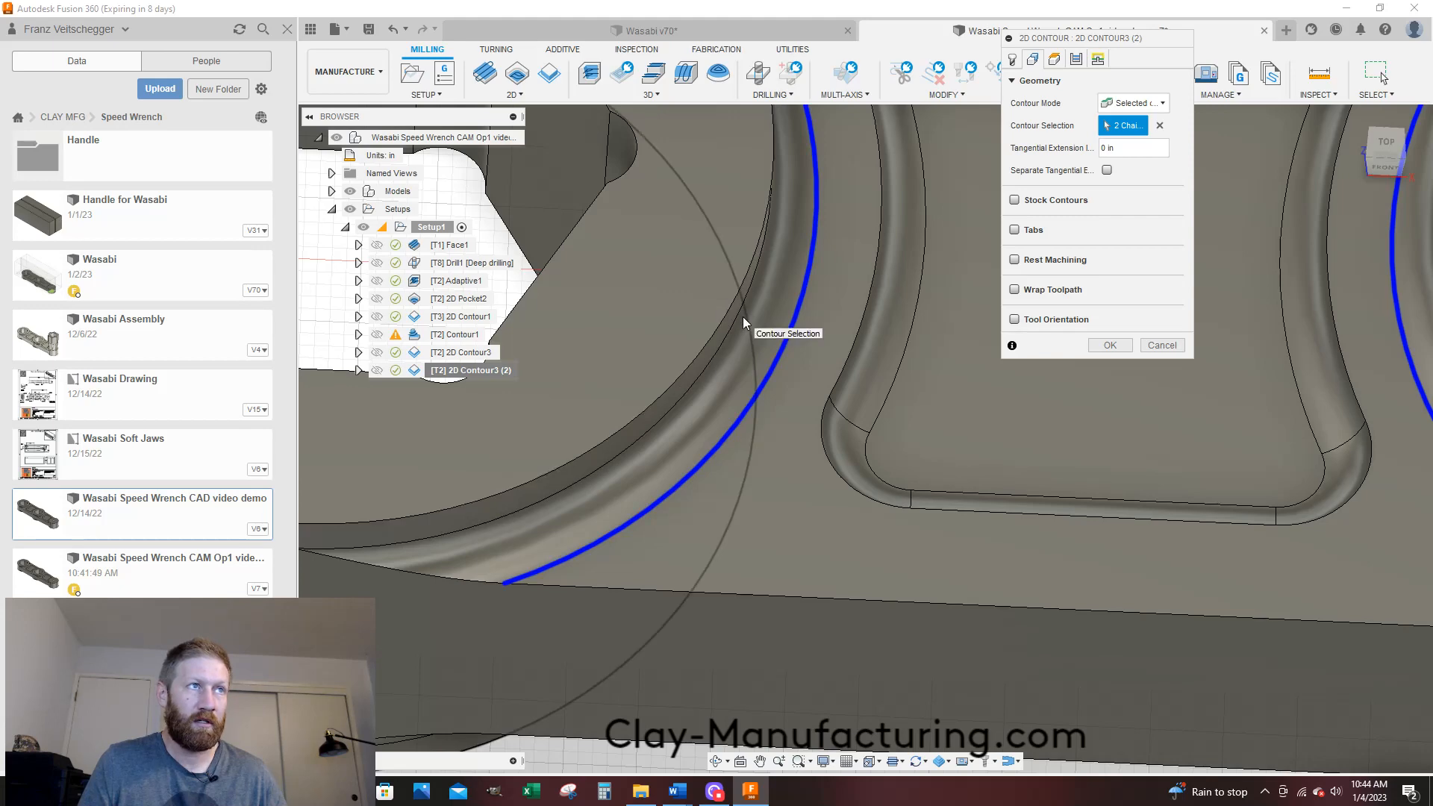
pyautogui.scroll(-3, 703, 346)
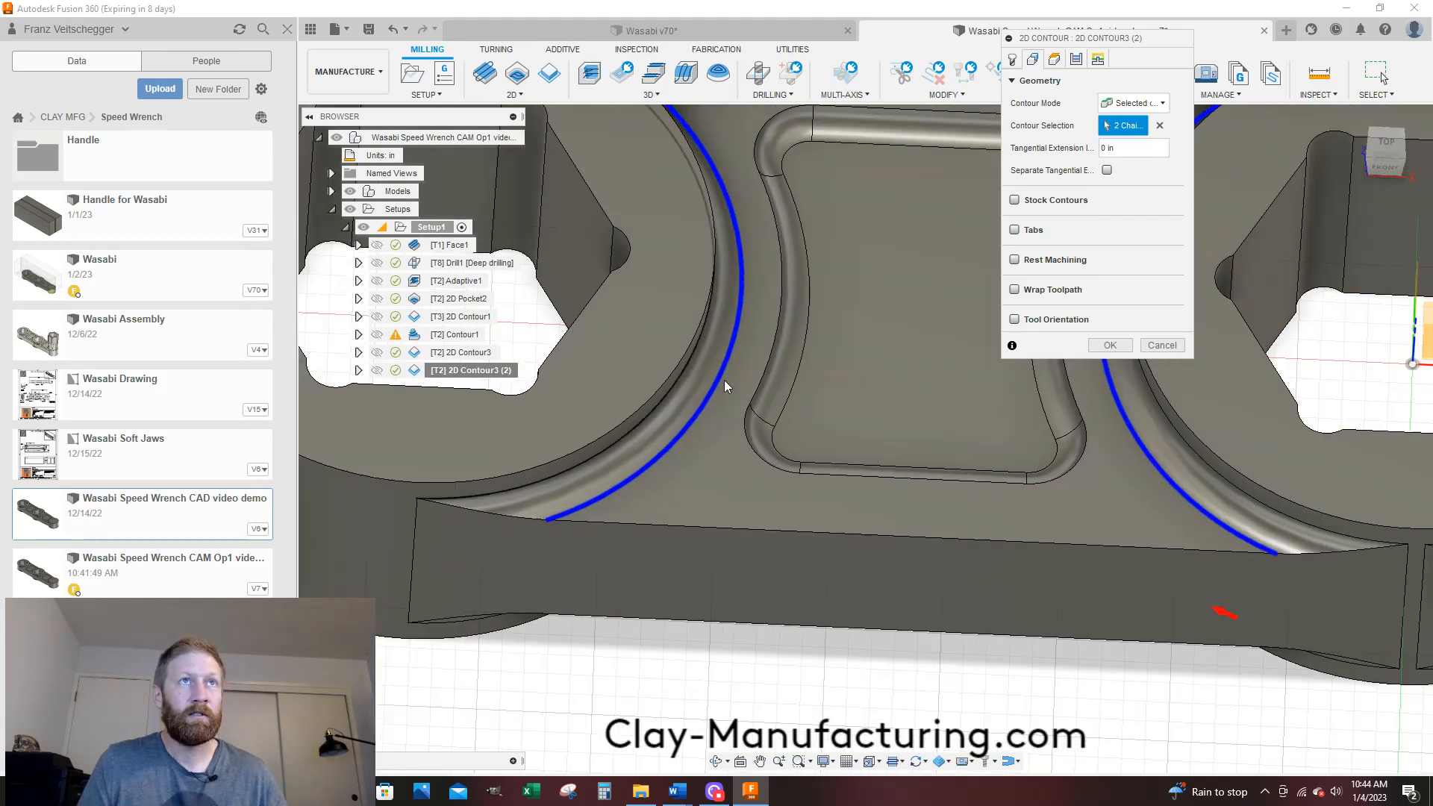
pyautogui.click(1162, 126)
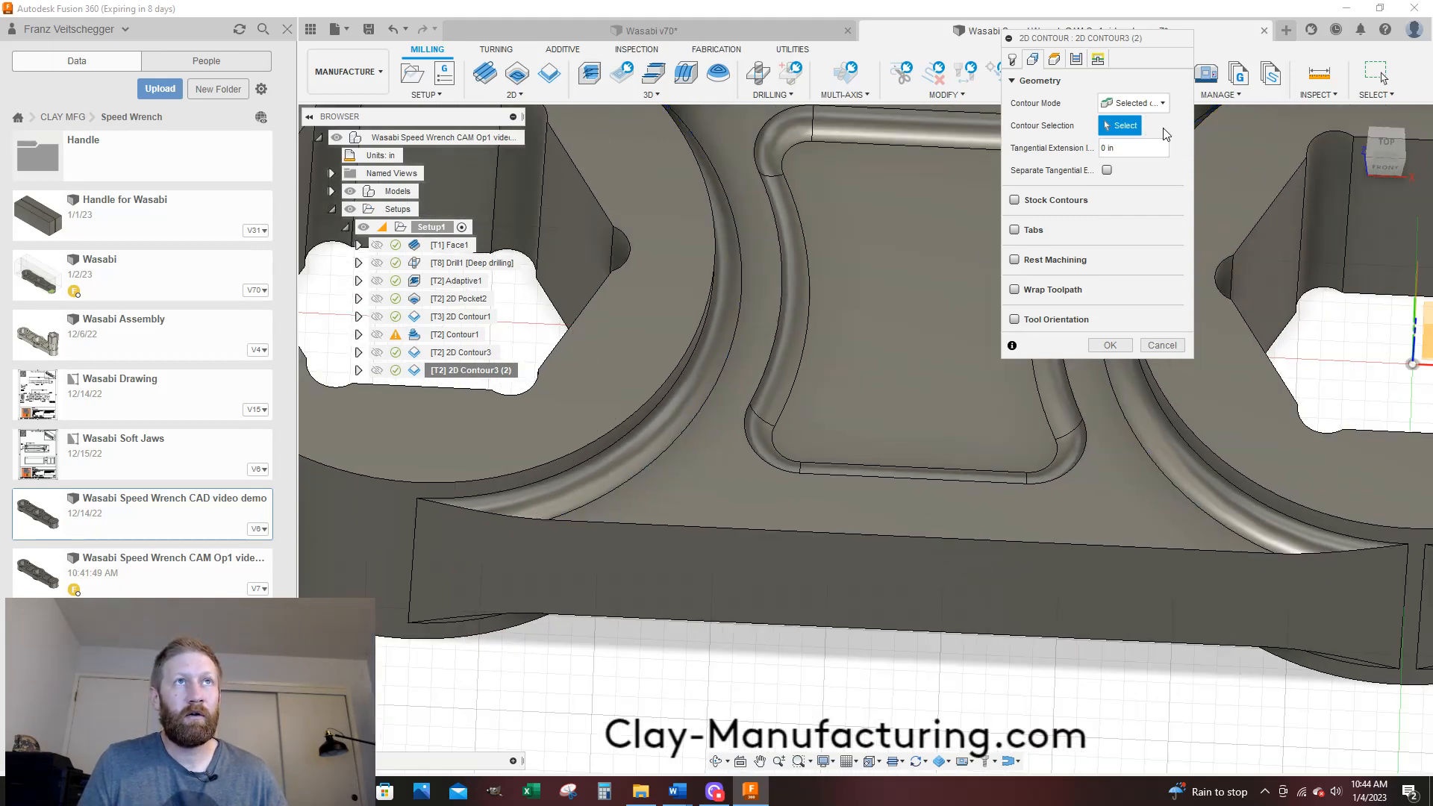
# Select the two boss arc edges flanking the right web pocket as the duplicate's contours and generate its toolpath
pyautogui.scroll(-10, 651, 409)
pyautogui.scroll(8, 795, 403)
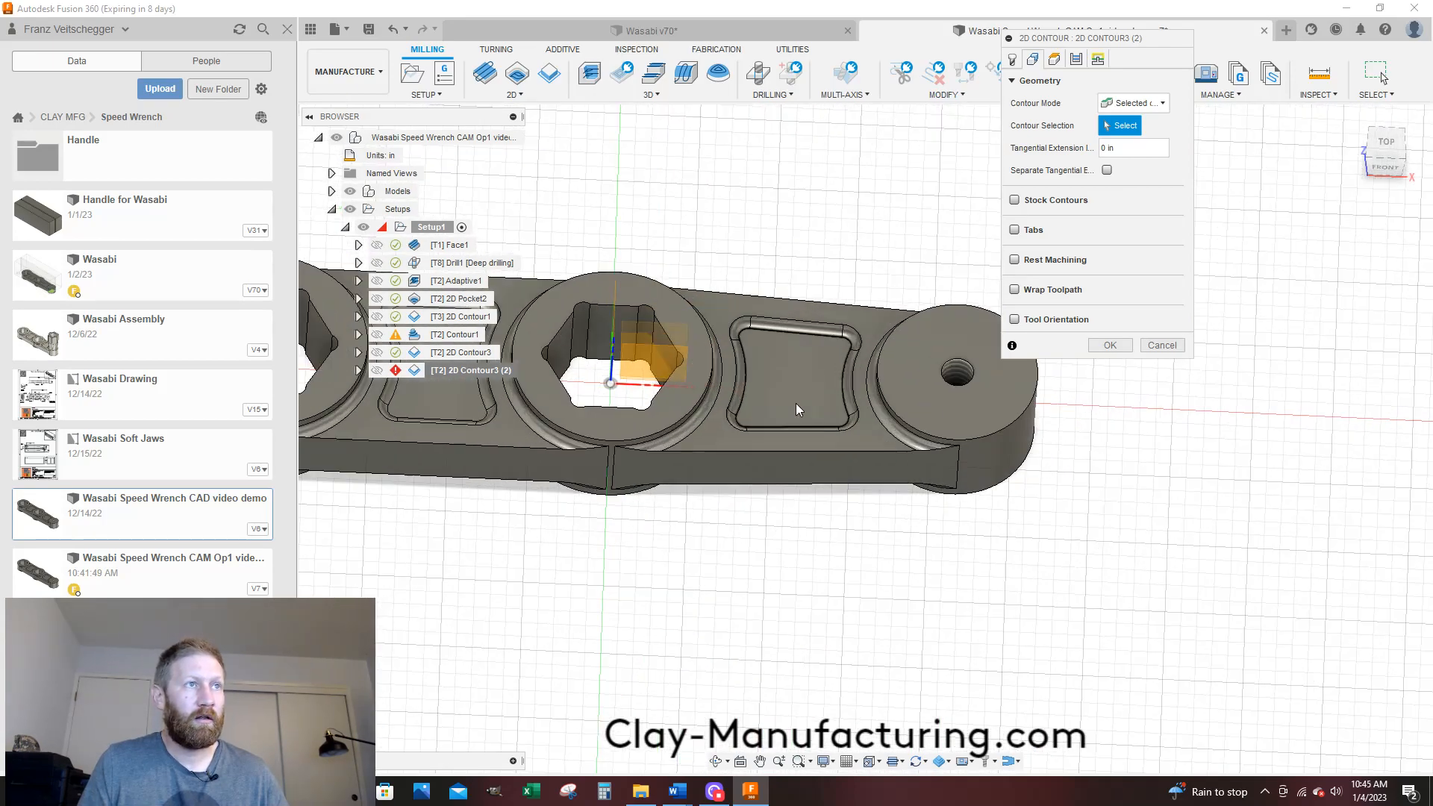
pyautogui.click(609, 400)
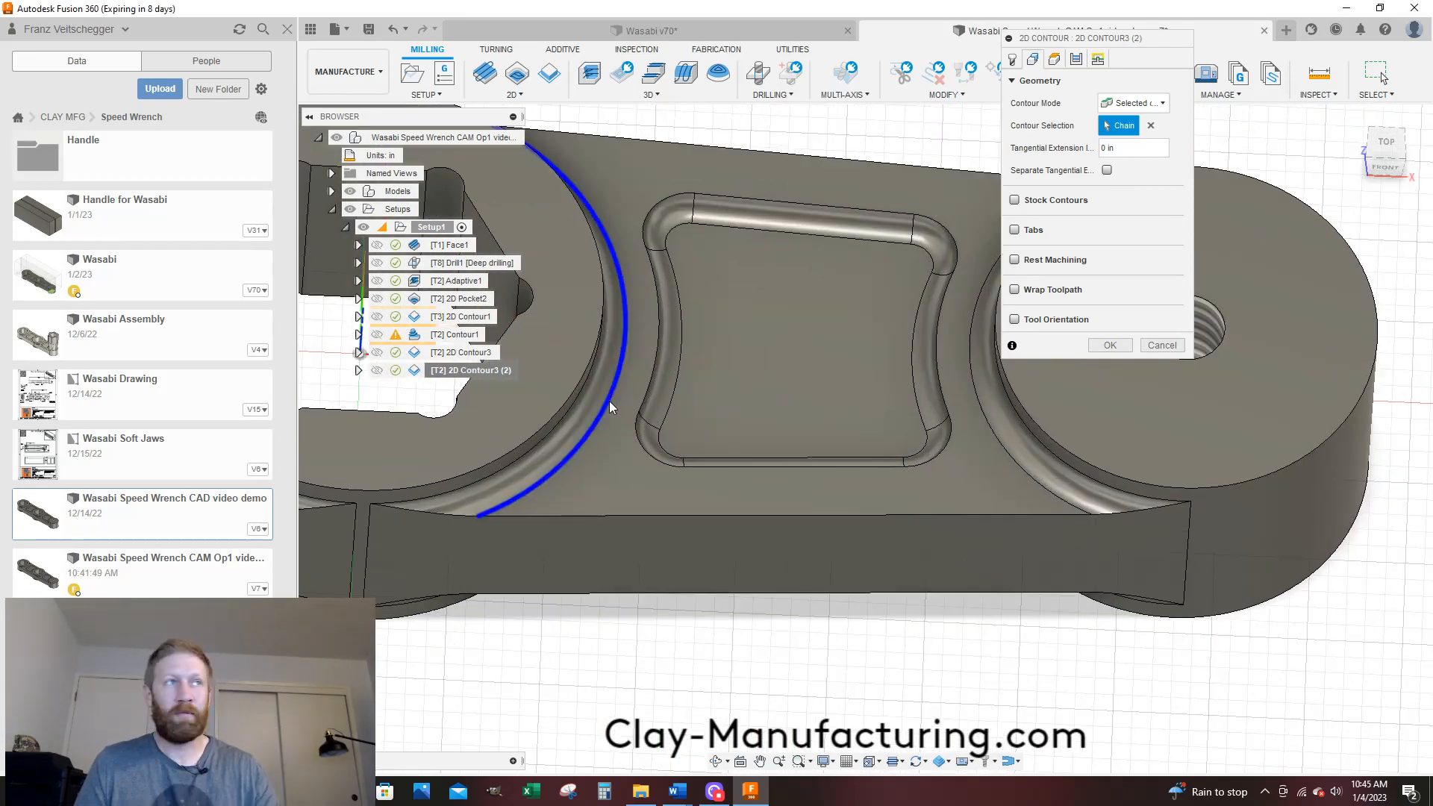
pyautogui.click(982, 415)
pyautogui.scroll(-3, 1000, 405)
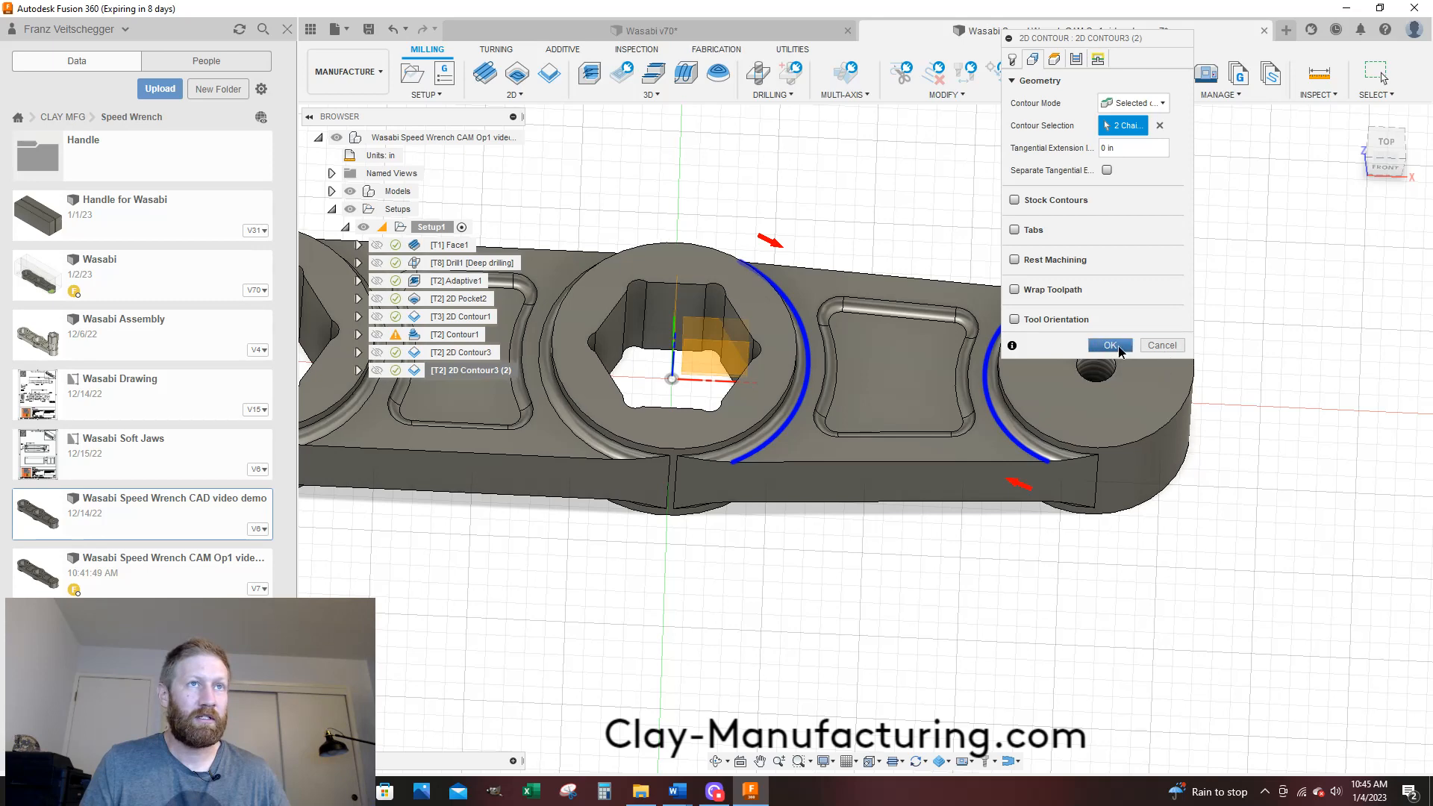
pyautogui.click(1118, 346)
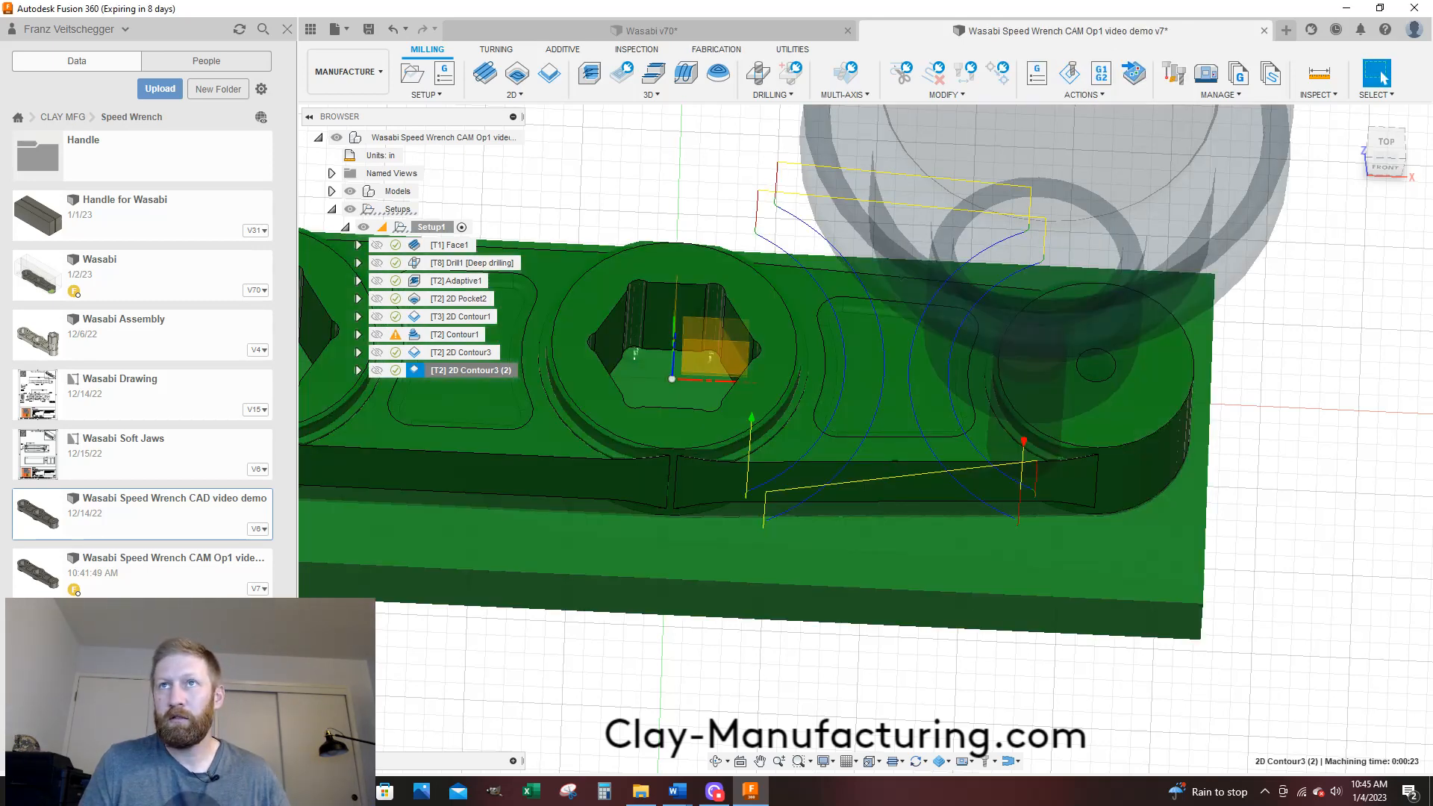
# Examine the duplicated contour's toolpath across the right web and its entry and exit moves past the outer wall
pyautogui.scroll(5, 781, 465)
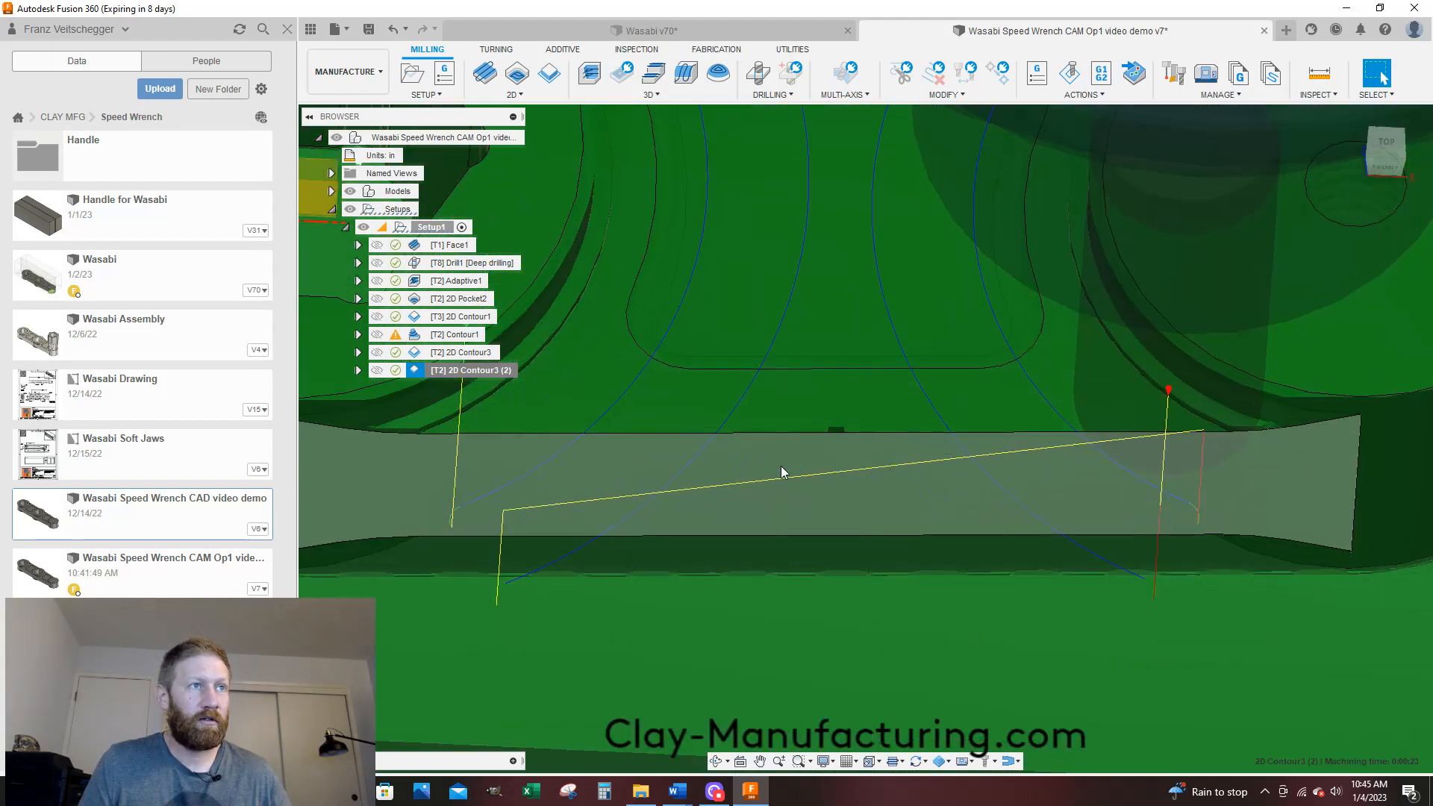
pyautogui.scroll(-4, 877, 382)
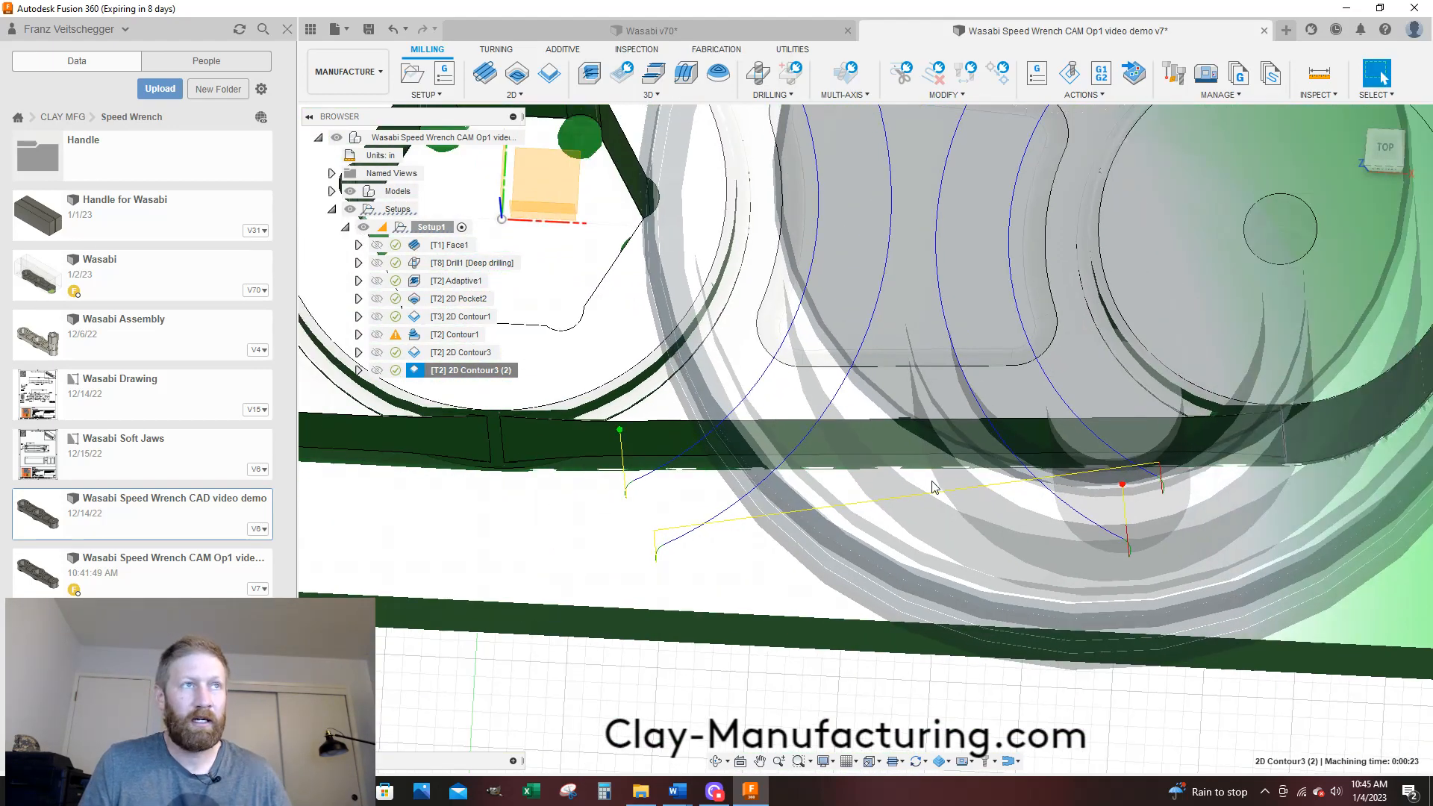
pyautogui.keyDown('shift'); pyautogui.moveTo(931, 486); pyautogui.dragTo(918, 487, button='middle'); pyautogui.keyUp('shift')
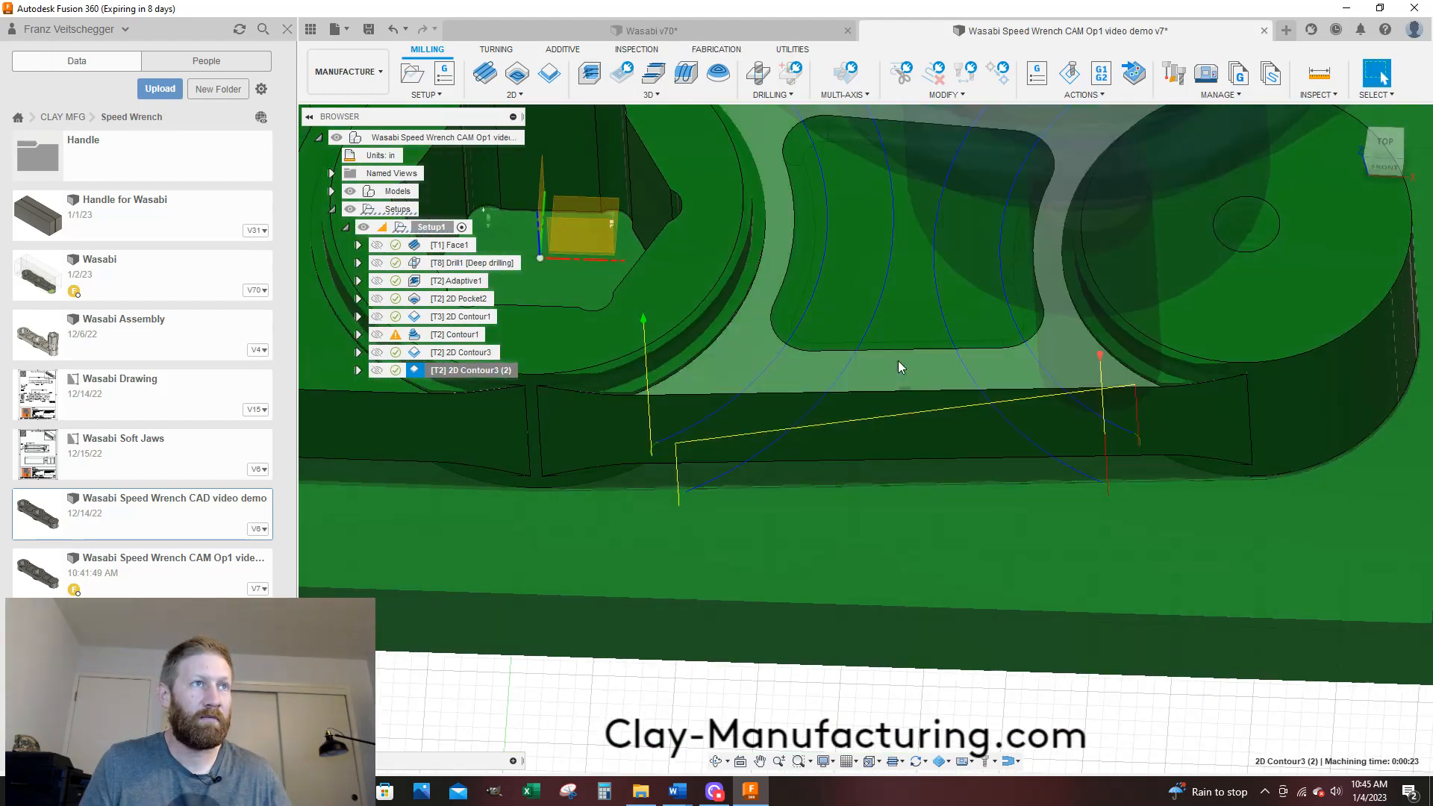
pyautogui.scroll(5, 898, 361)
pyautogui.keyDown('shift'); pyautogui.moveTo(915, 416); pyautogui.dragTo(960, 455, button='middle'); pyautogui.keyUp('shift')
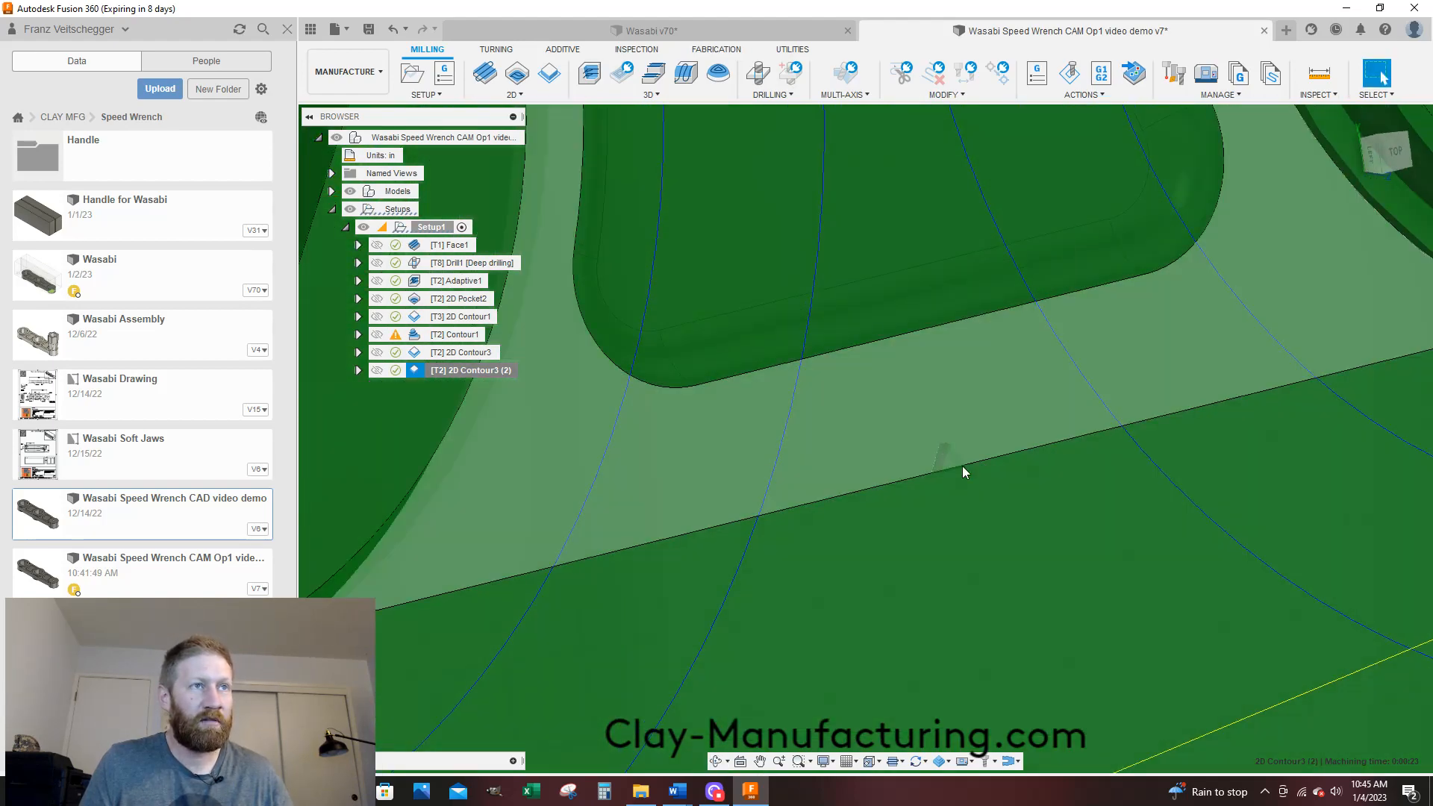
# Switch to the Wasabi v70 document and check the pass settings of its 8_2D Contour R Web operation without changing them
pyautogui.scroll(-3, 948, 345)
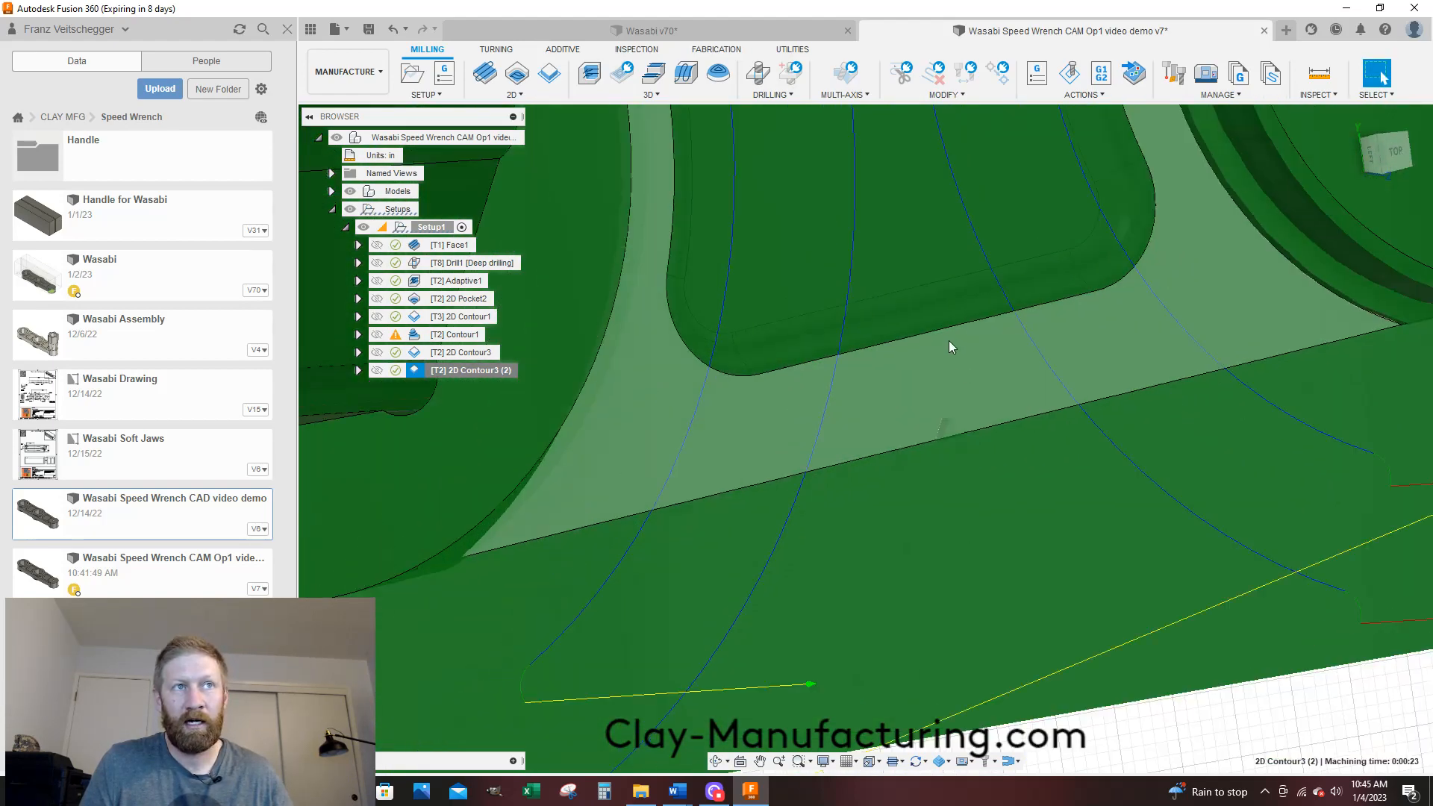
pyautogui.scroll(-4, 948, 340)
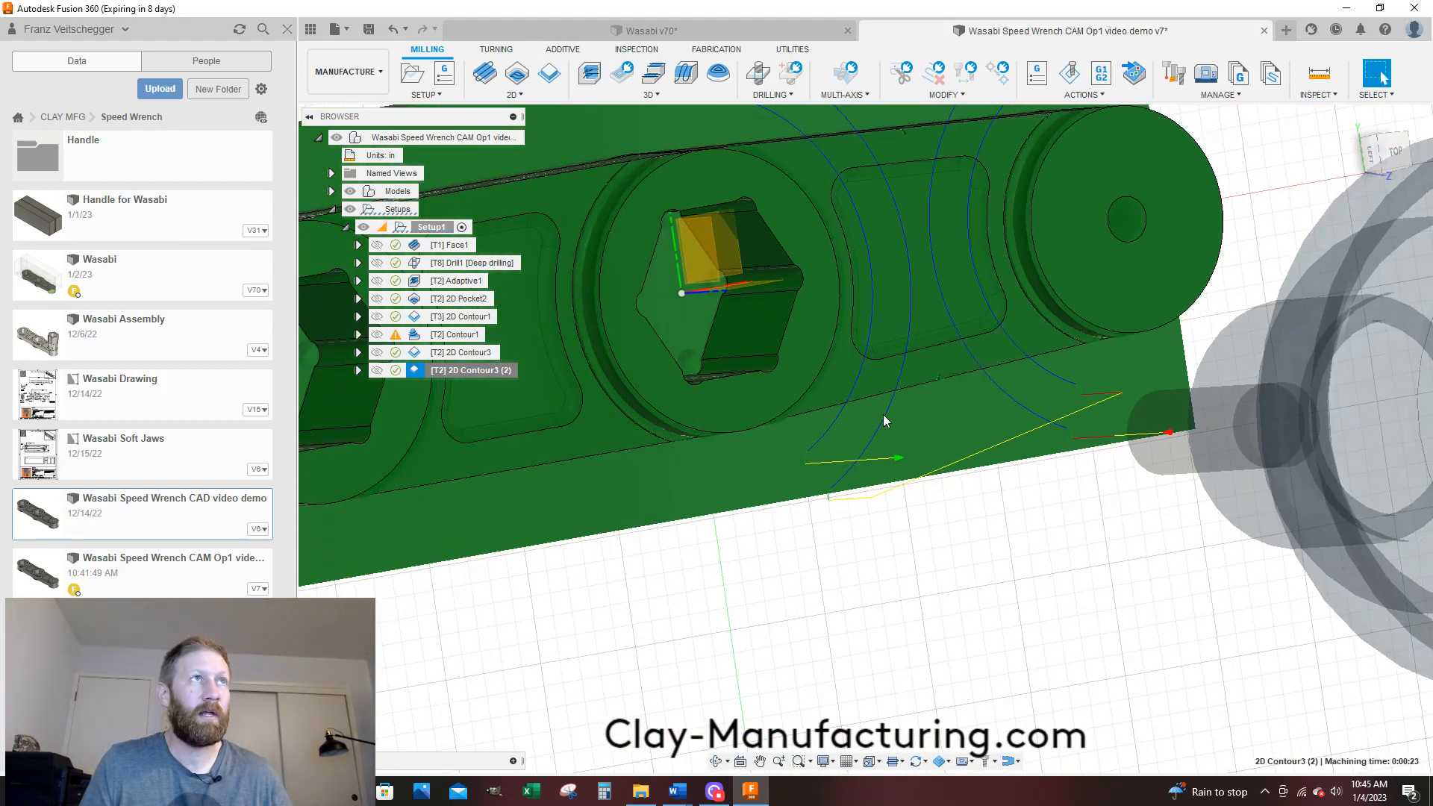
pyautogui.click(762, 30)
pyautogui.click(483, 532)
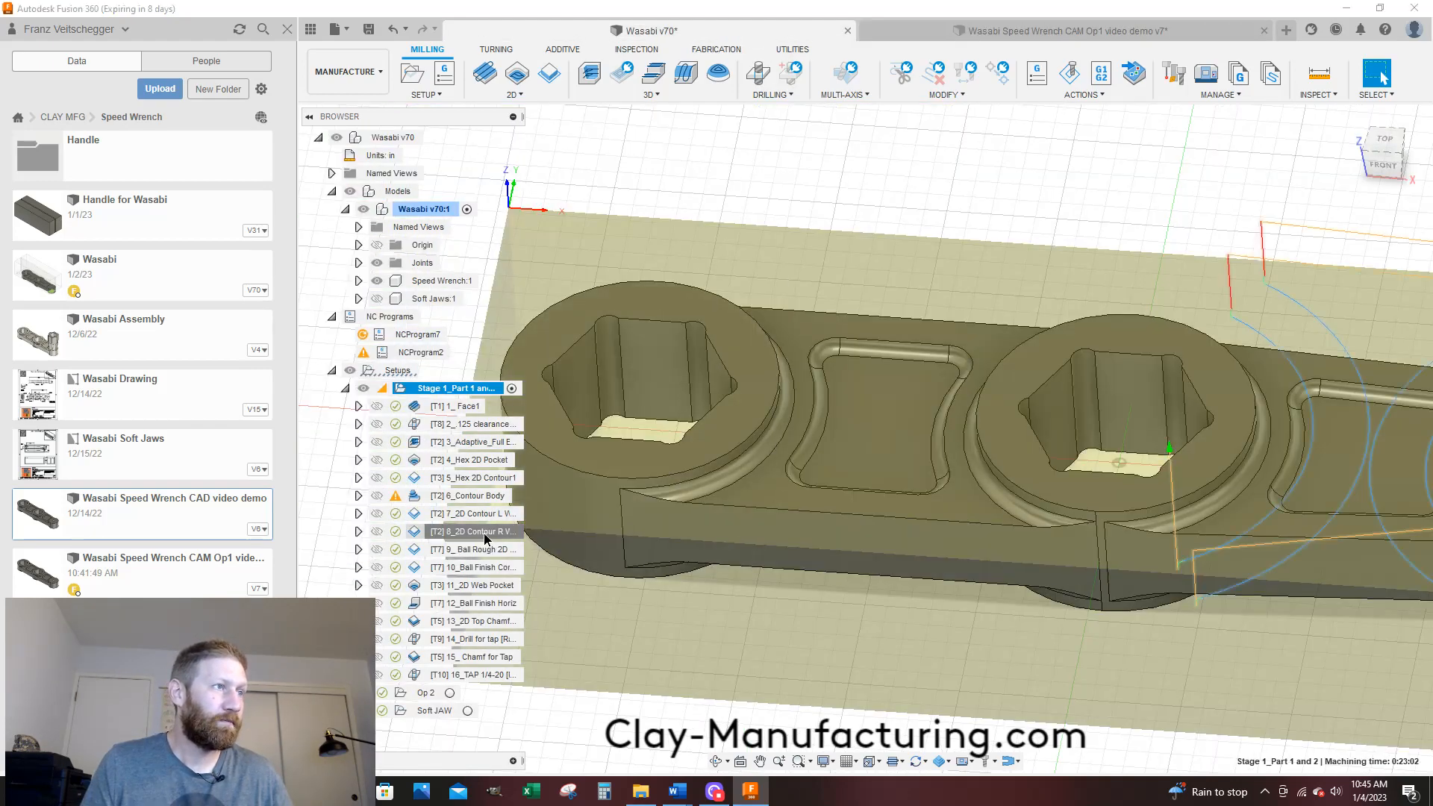
pyautogui.scroll(-3, 723, 361)
pyautogui.scroll(3, 1196, 392)
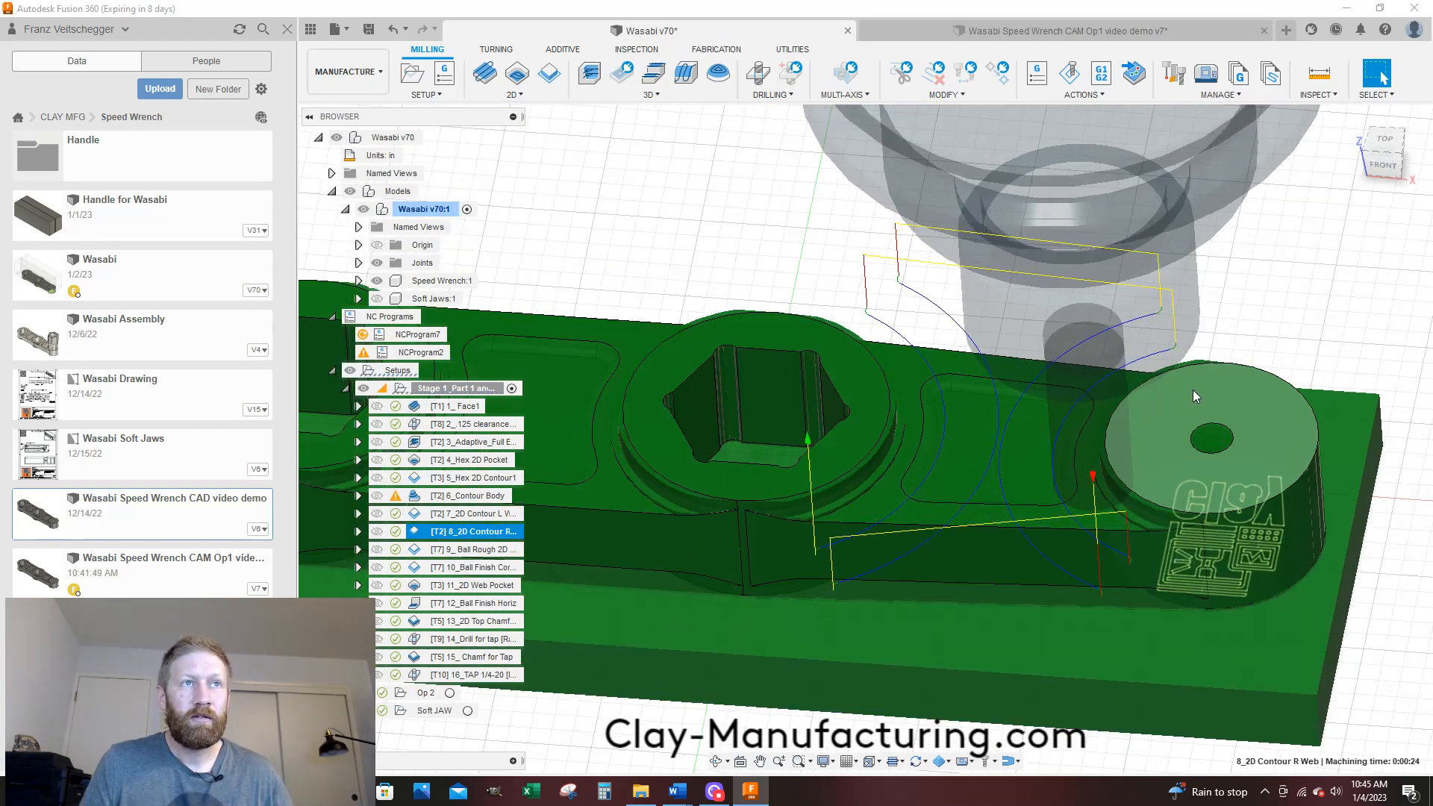
pyautogui.rightClick(483, 540)
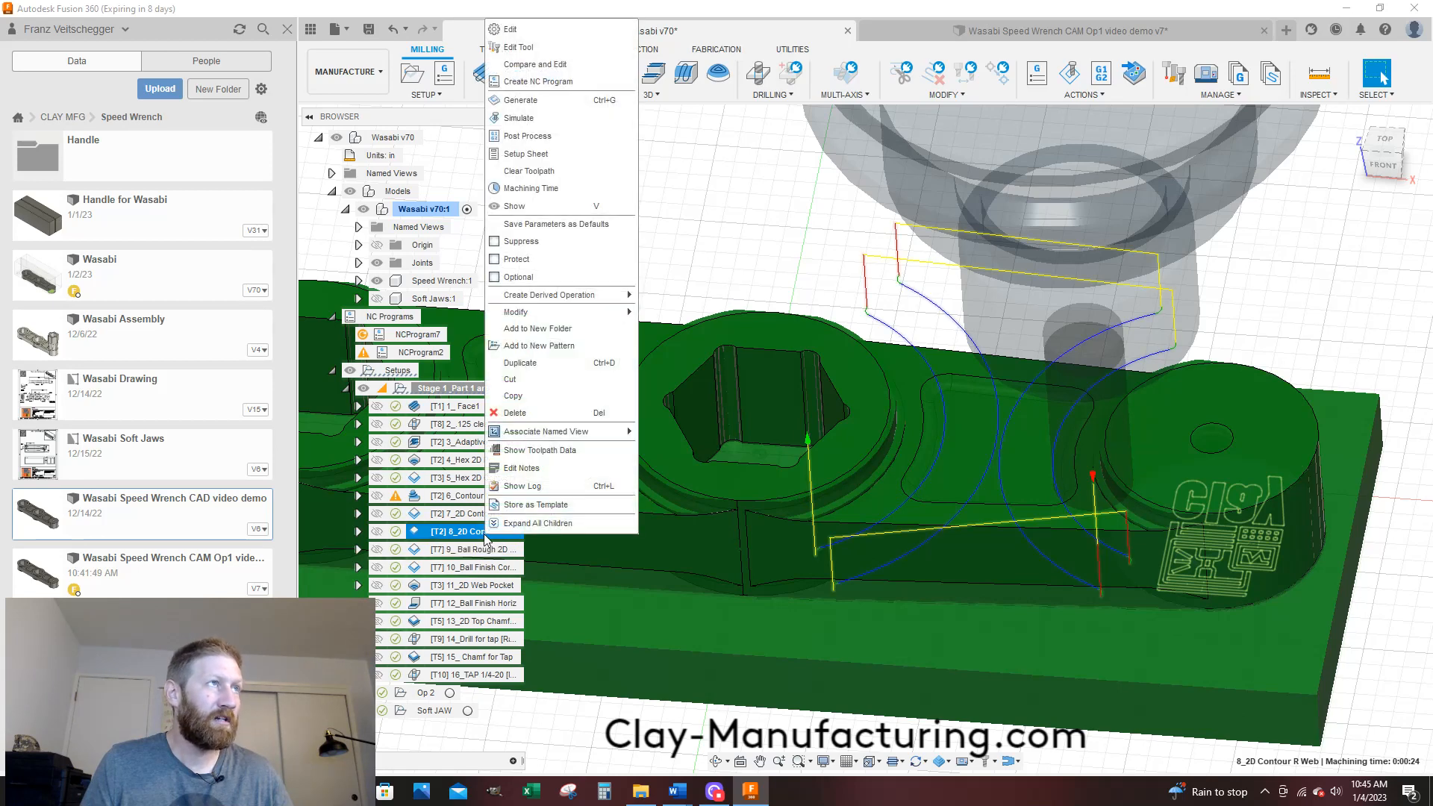
pyautogui.click(520, 30)
pyautogui.click(1076, 59)
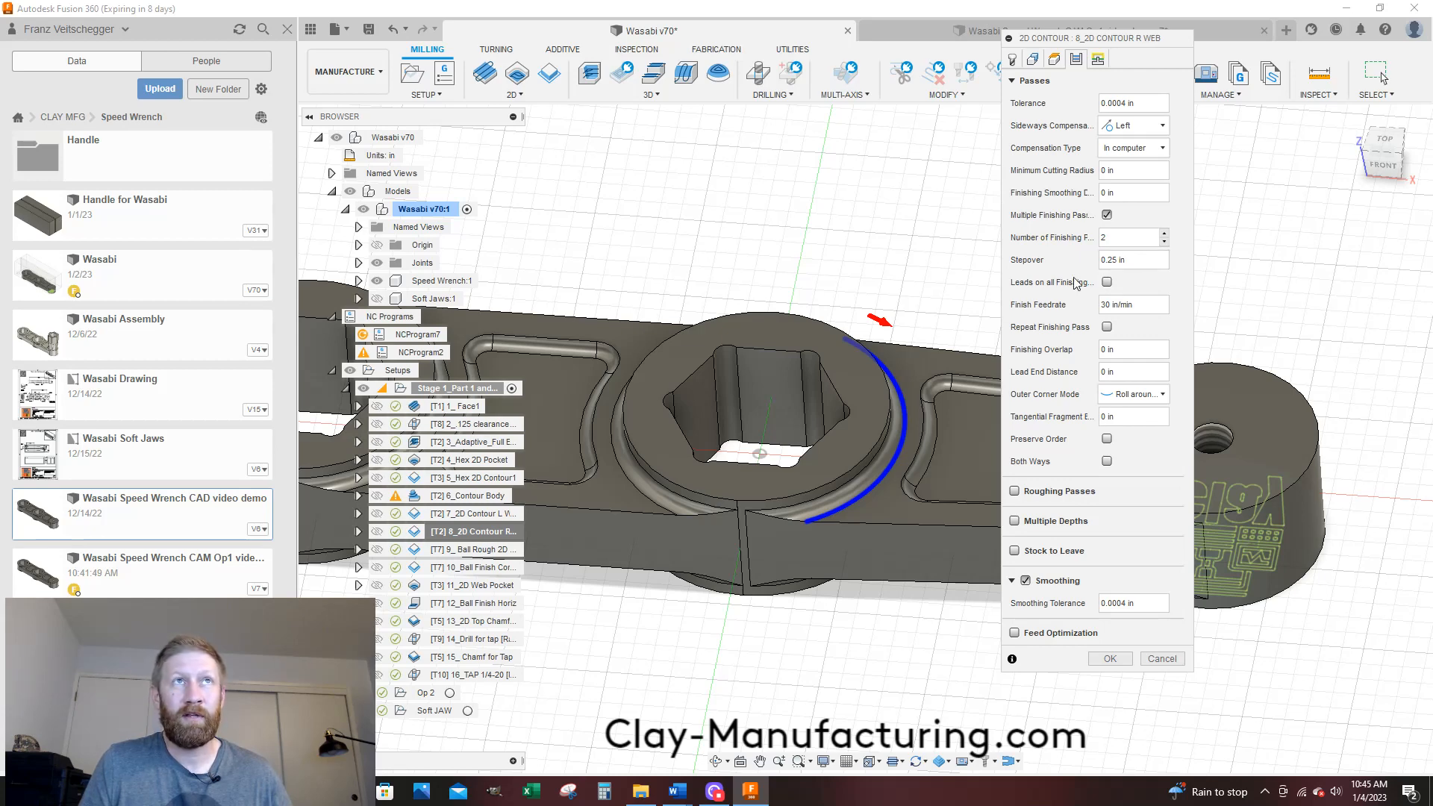
pyautogui.click(1162, 660)
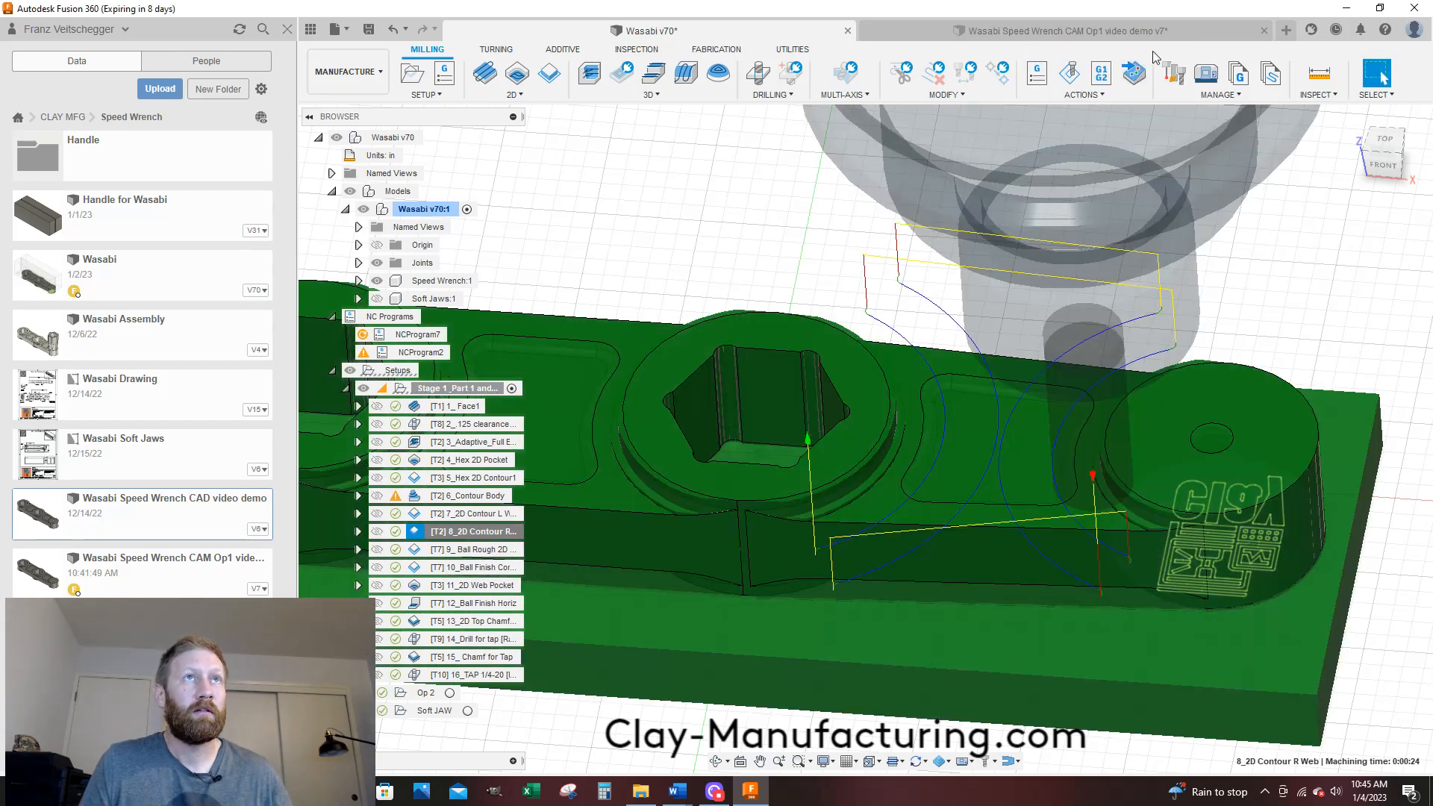
# Return to the Wasabi Speed Wrench CAM Op1 video demo document and examine the 2D Contour3 toolpath across the left web
pyautogui.click(1163, 30)
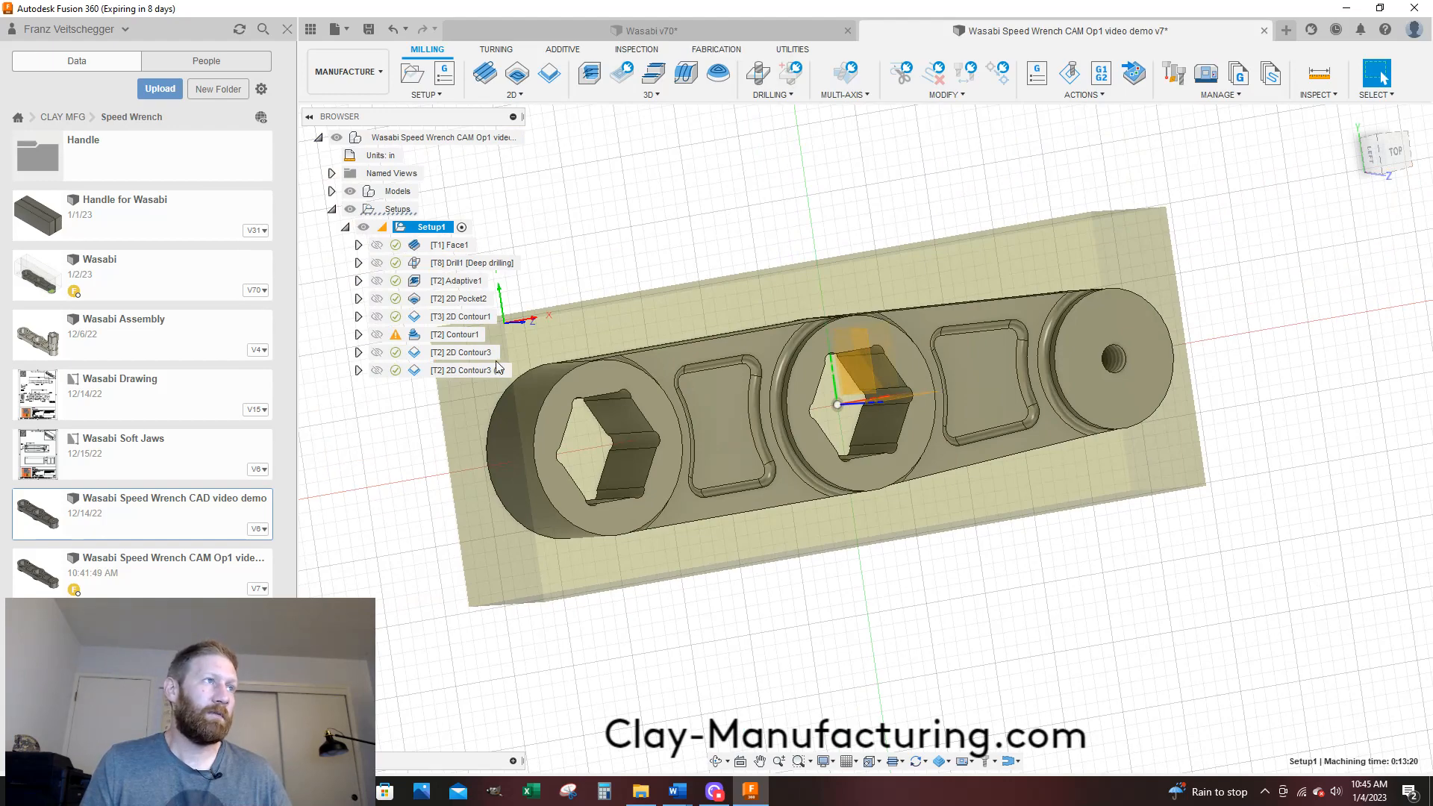
pyautogui.click(468, 351)
pyautogui.keyDown('shift'); pyautogui.moveTo(857, 487); pyautogui.dragTo(800, 422, button='middle'); pyautogui.keyUp('shift')
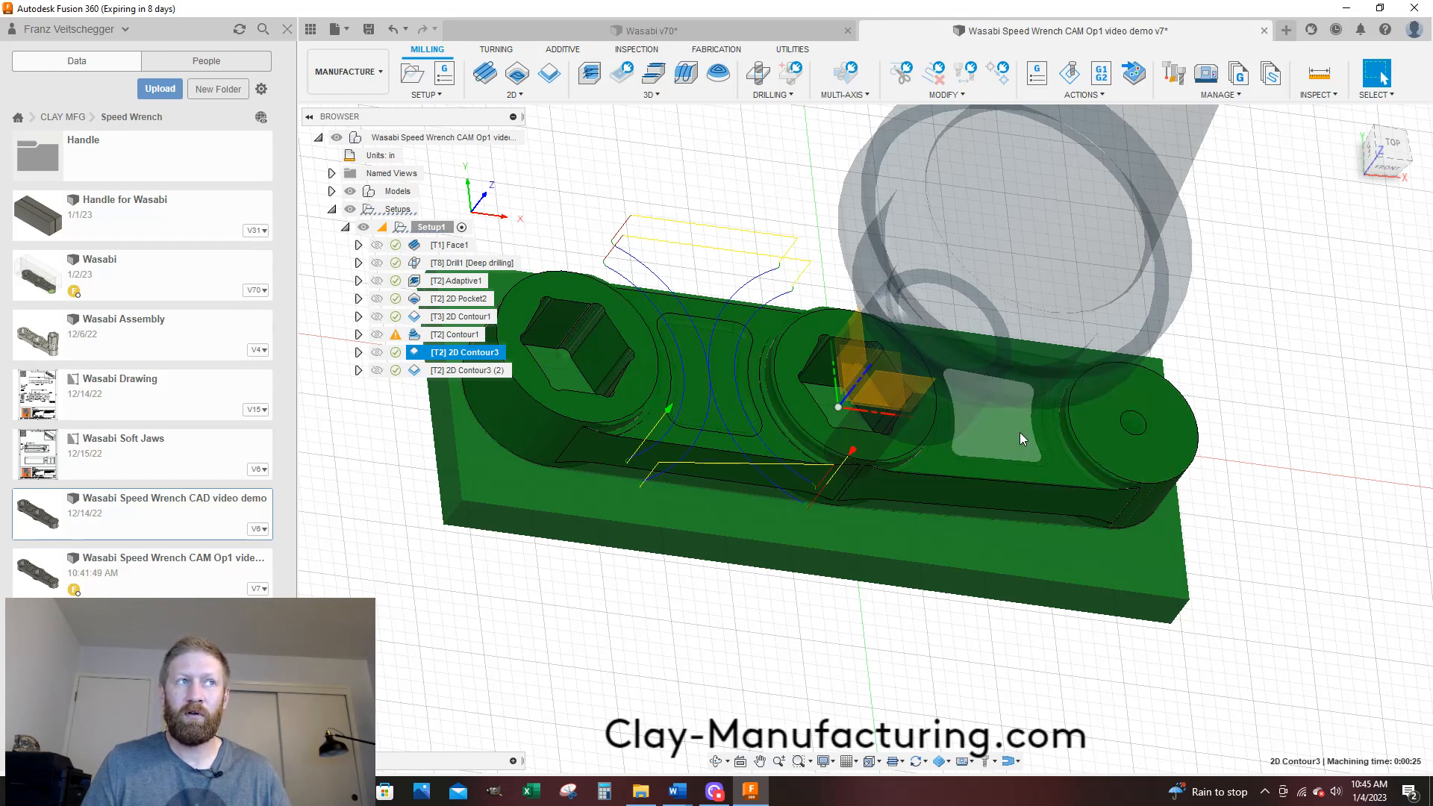
pyautogui.scroll(-2, 1170, 497)
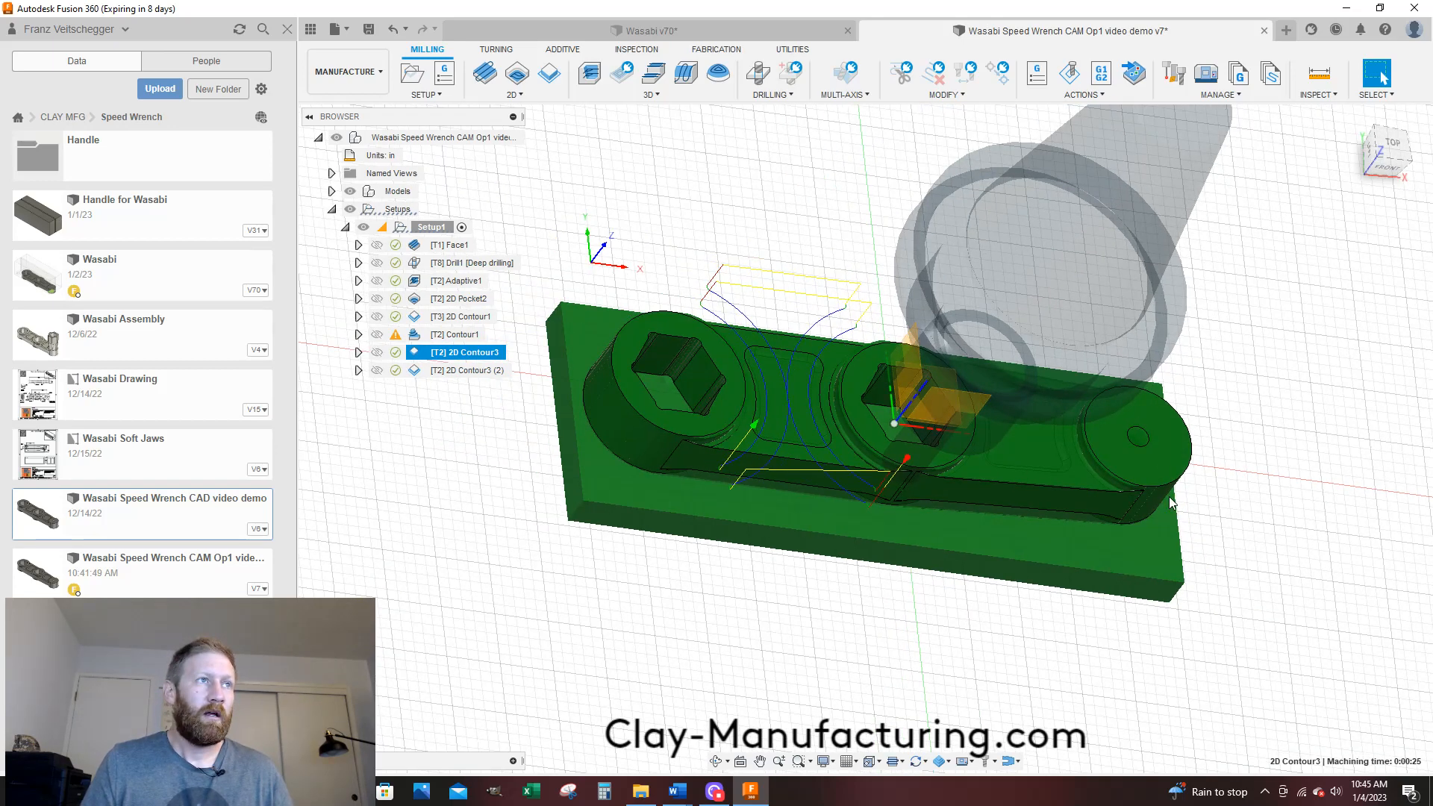
pyautogui.scroll(1, 1169, 502)
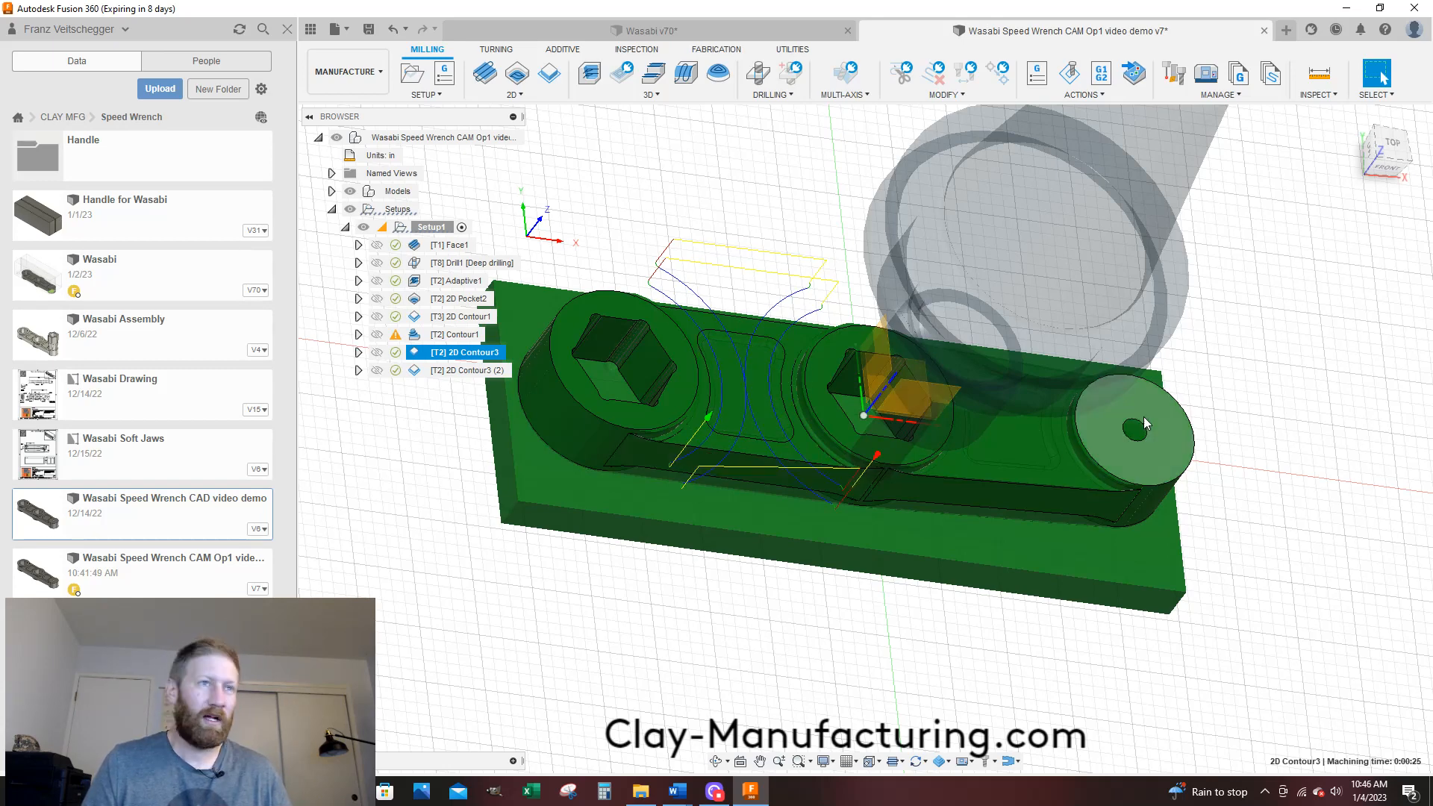
pyautogui.keyDown('shift'); pyautogui.moveTo(1147, 423); pyautogui.dragTo(1115, 401, button='middle'); pyautogui.keyUp('shift')
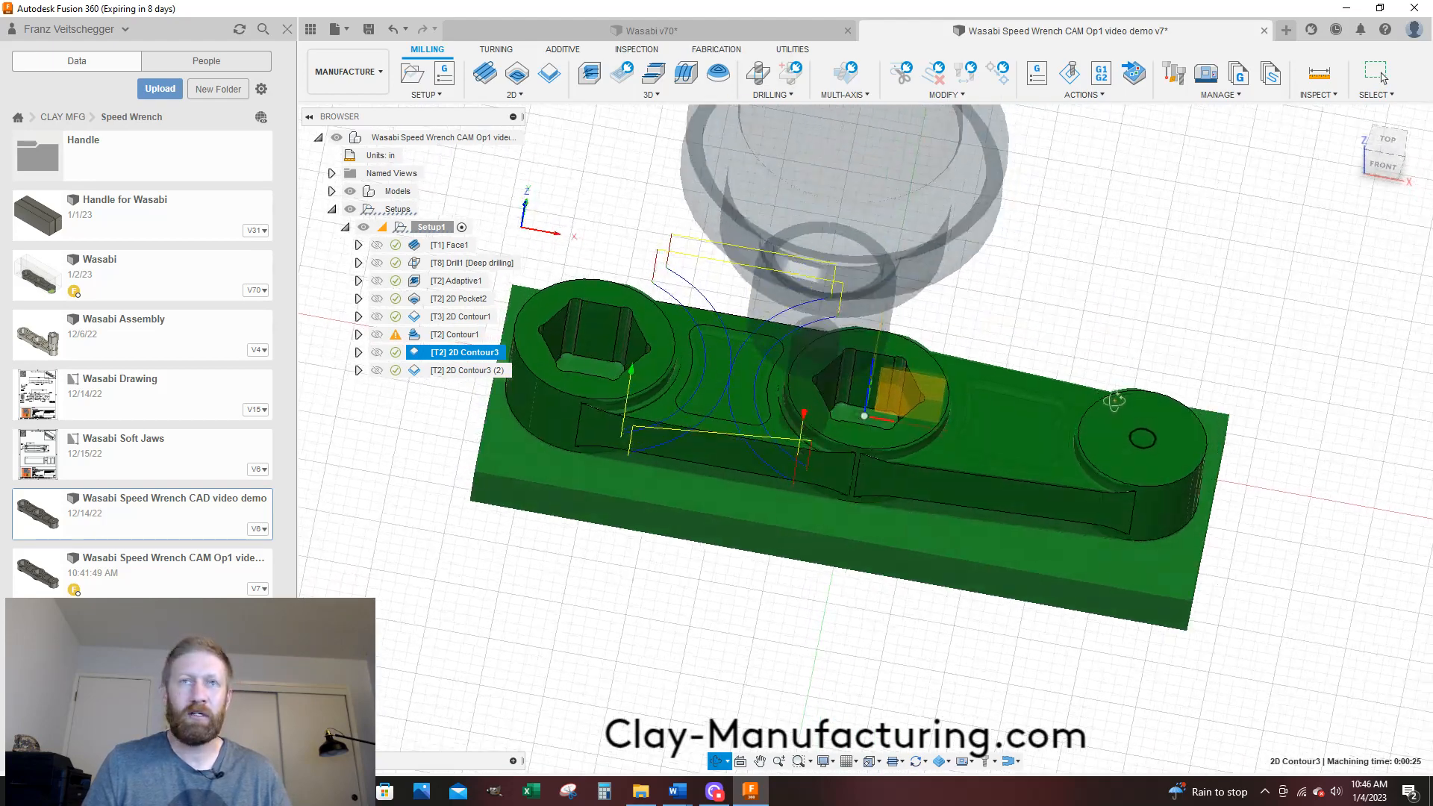
pyautogui.scroll(3, 1093, 399)
pyautogui.scroll(-2, 1052, 385)
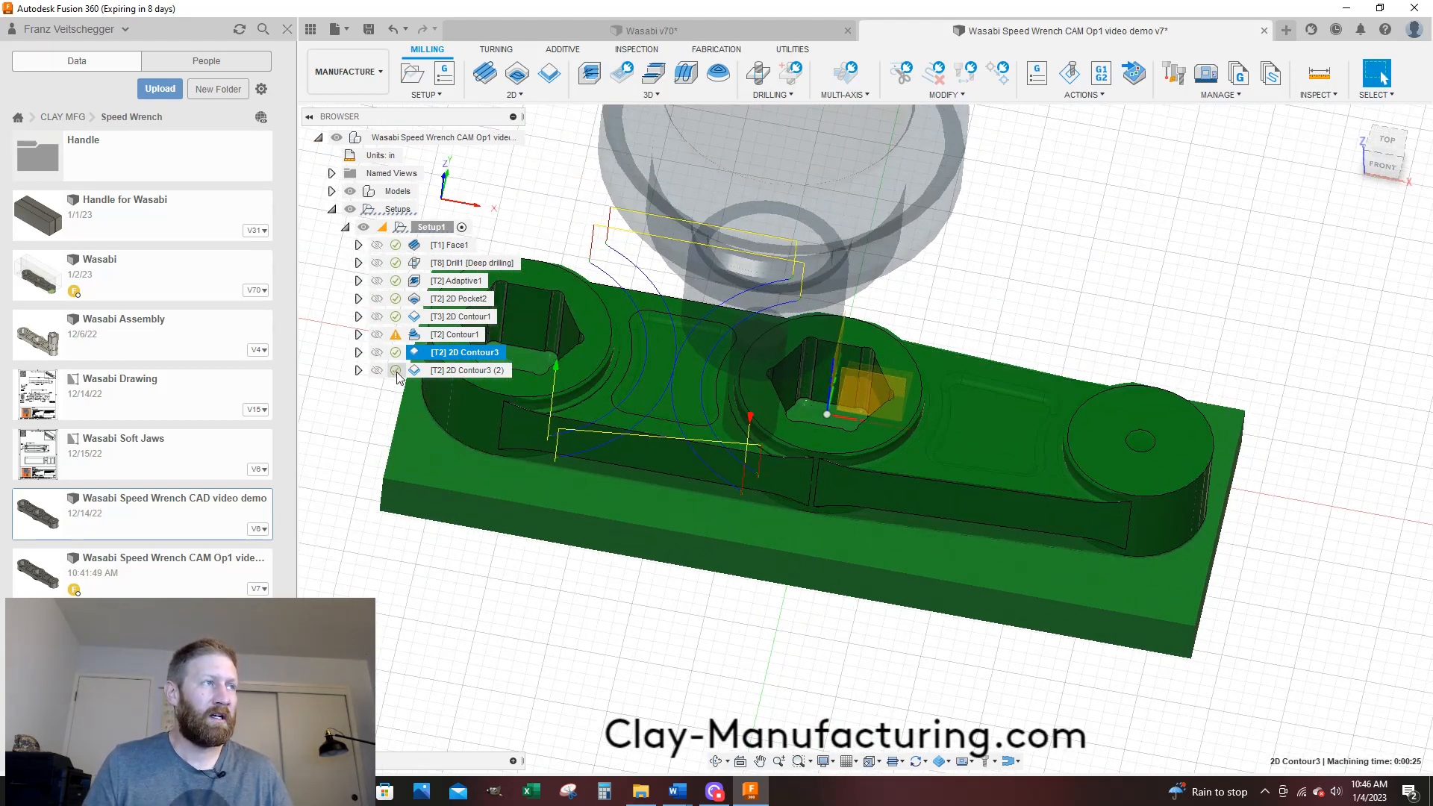
# Set the finishing-pass stepover of 2D Contour3 (2) on the right web to 0.25 in and regenerate its toolpath
pyautogui.click(458, 371)
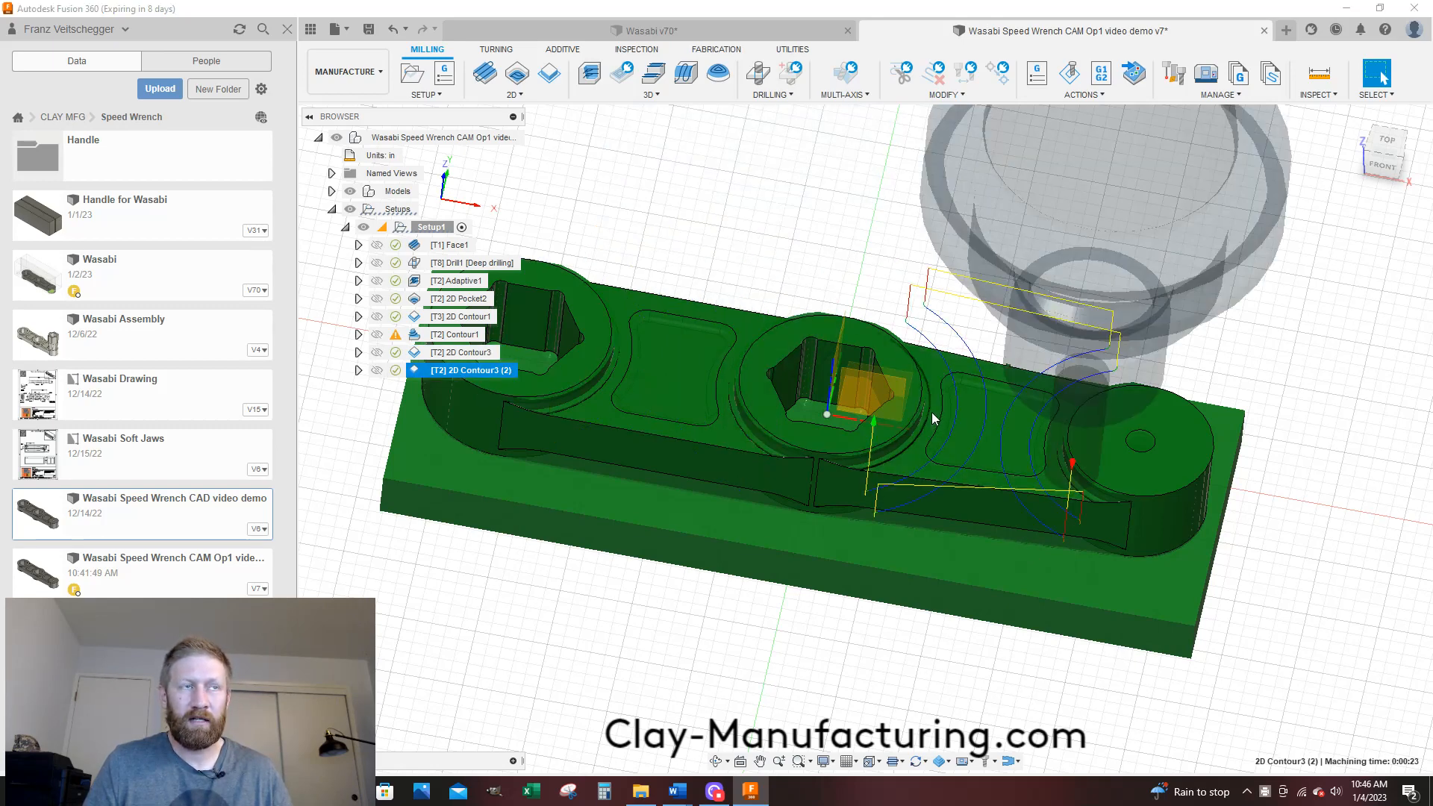
pyautogui.scroll(5, 975, 507)
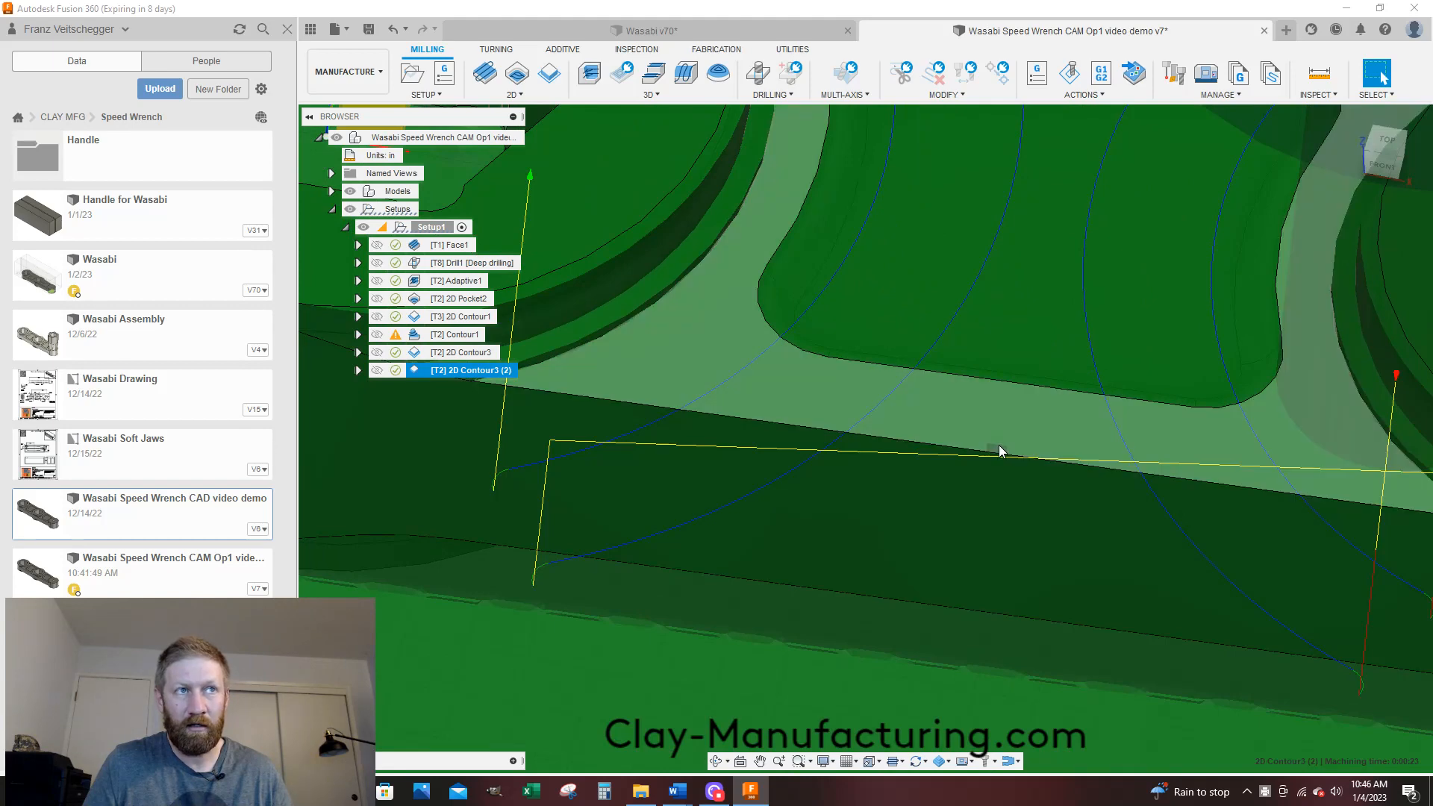
pyautogui.scroll(-3, 994, 466)
pyautogui.scroll(-3, 718, 514)
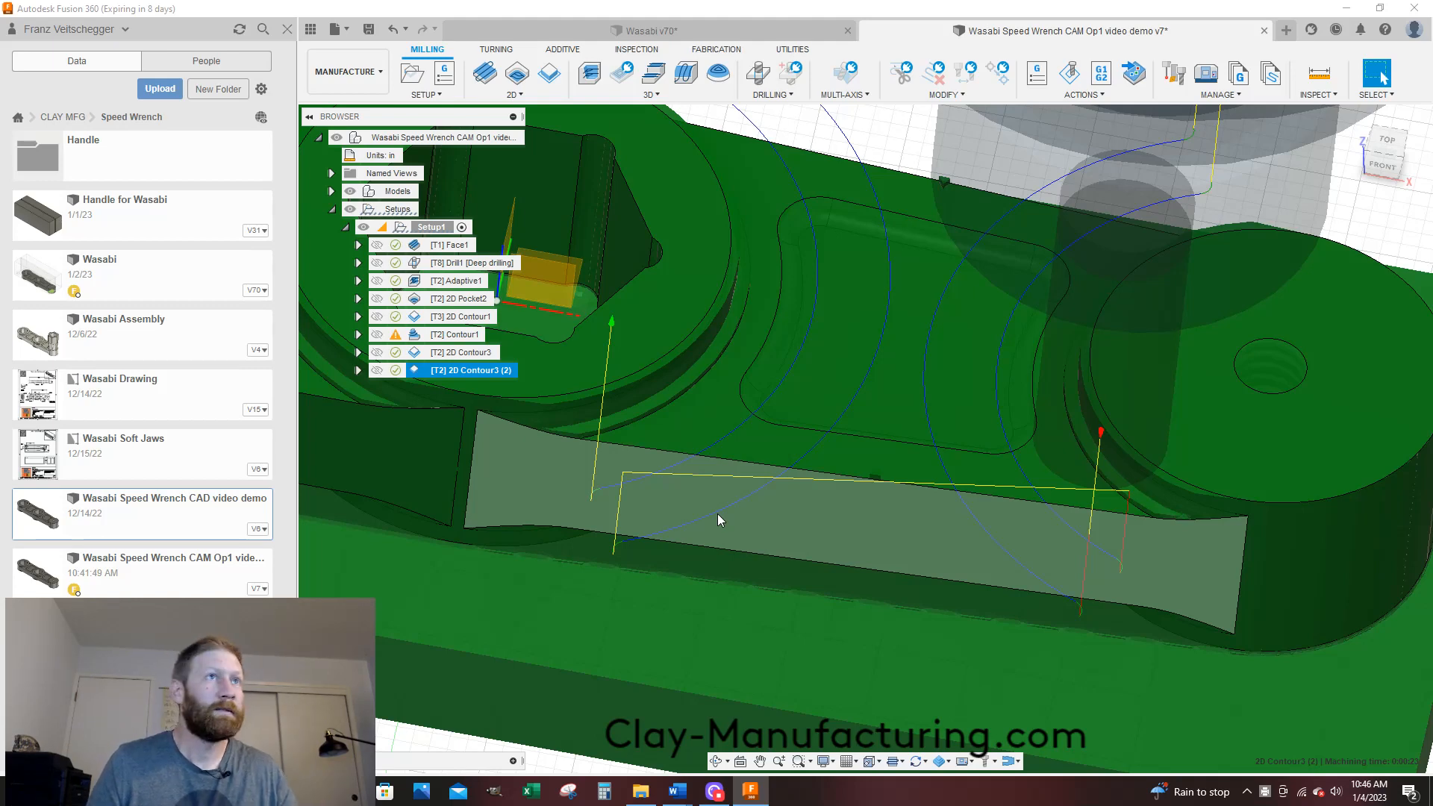
pyautogui.scroll(-2, 718, 513)
pyautogui.rightClick(467, 376)
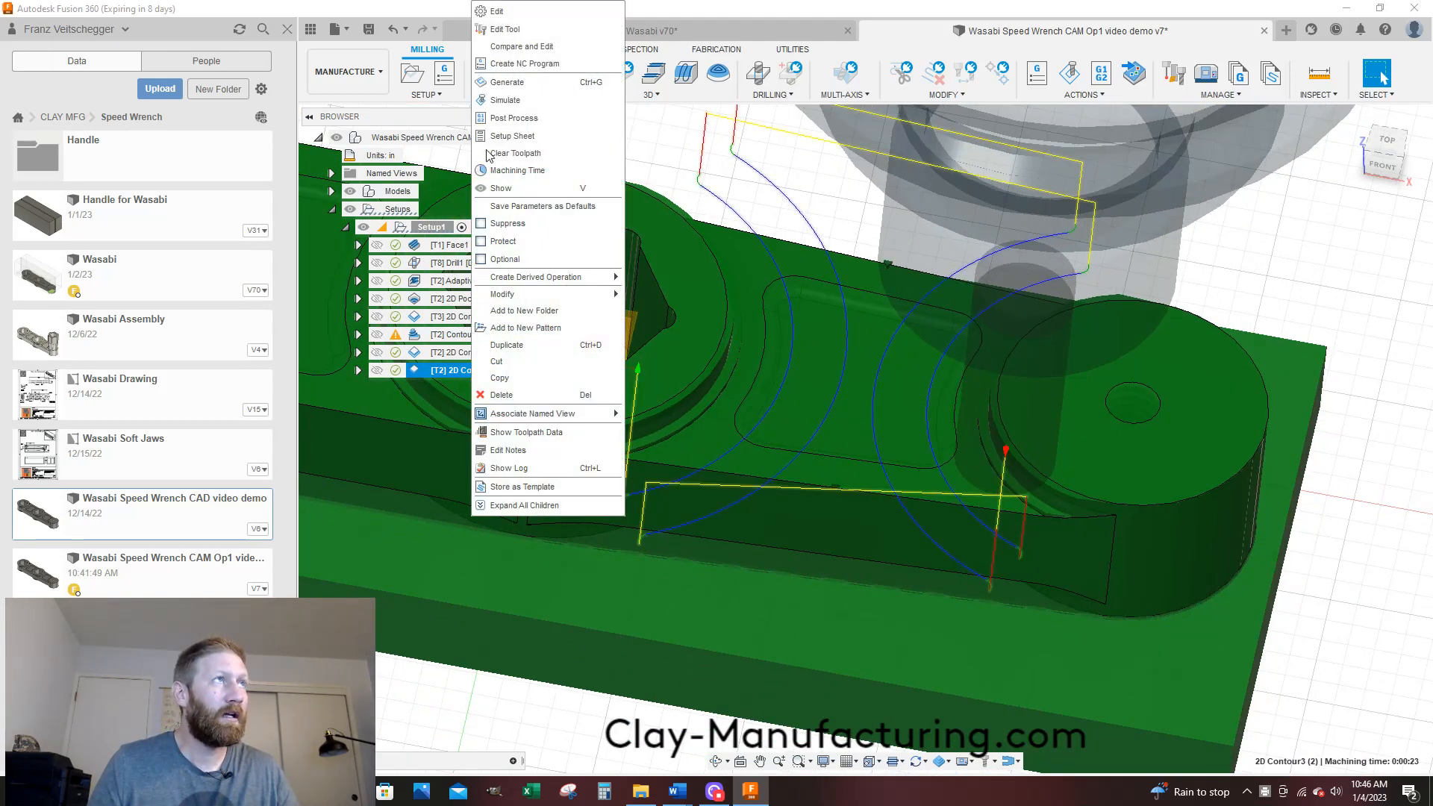
pyautogui.click(512, 26)
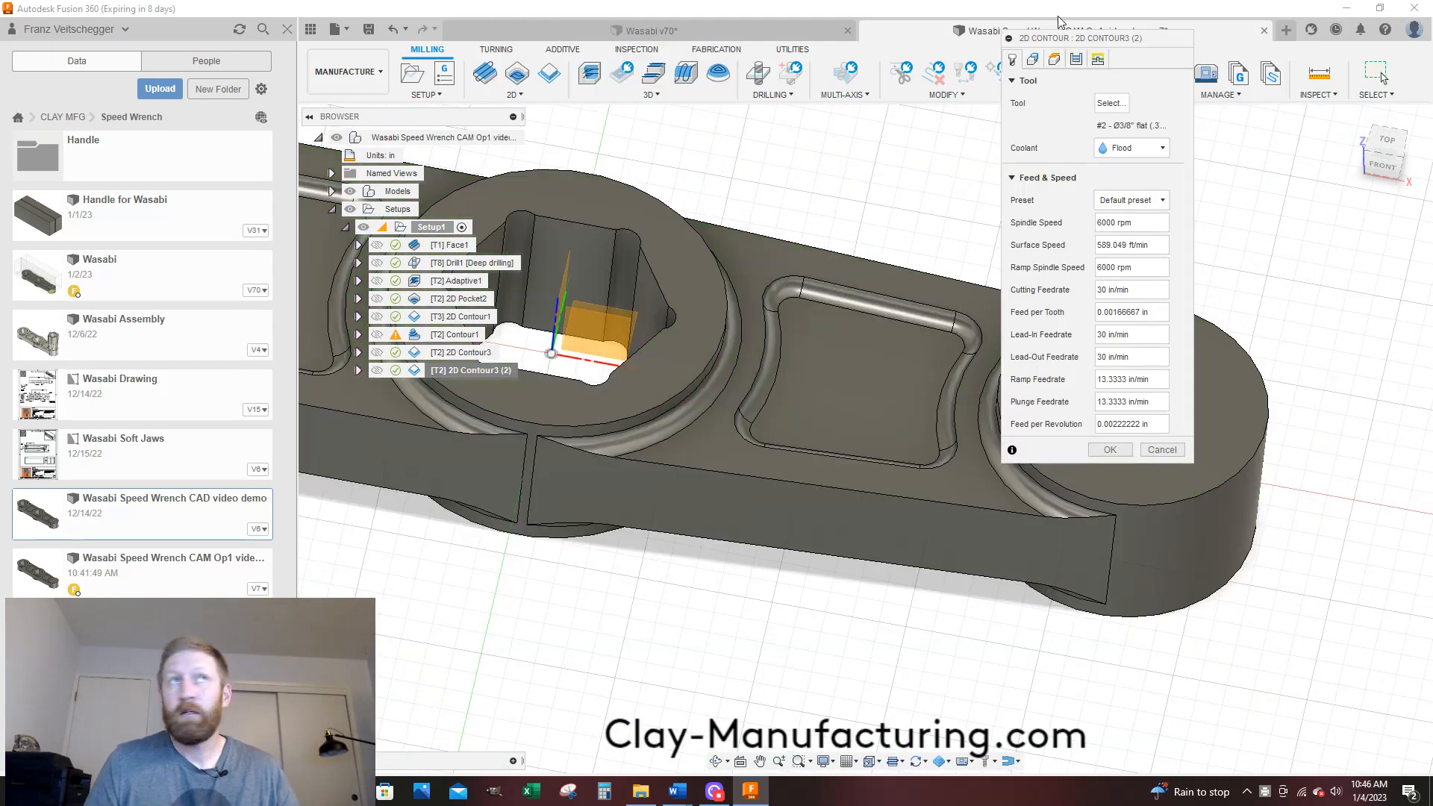
pyautogui.click(1076, 60)
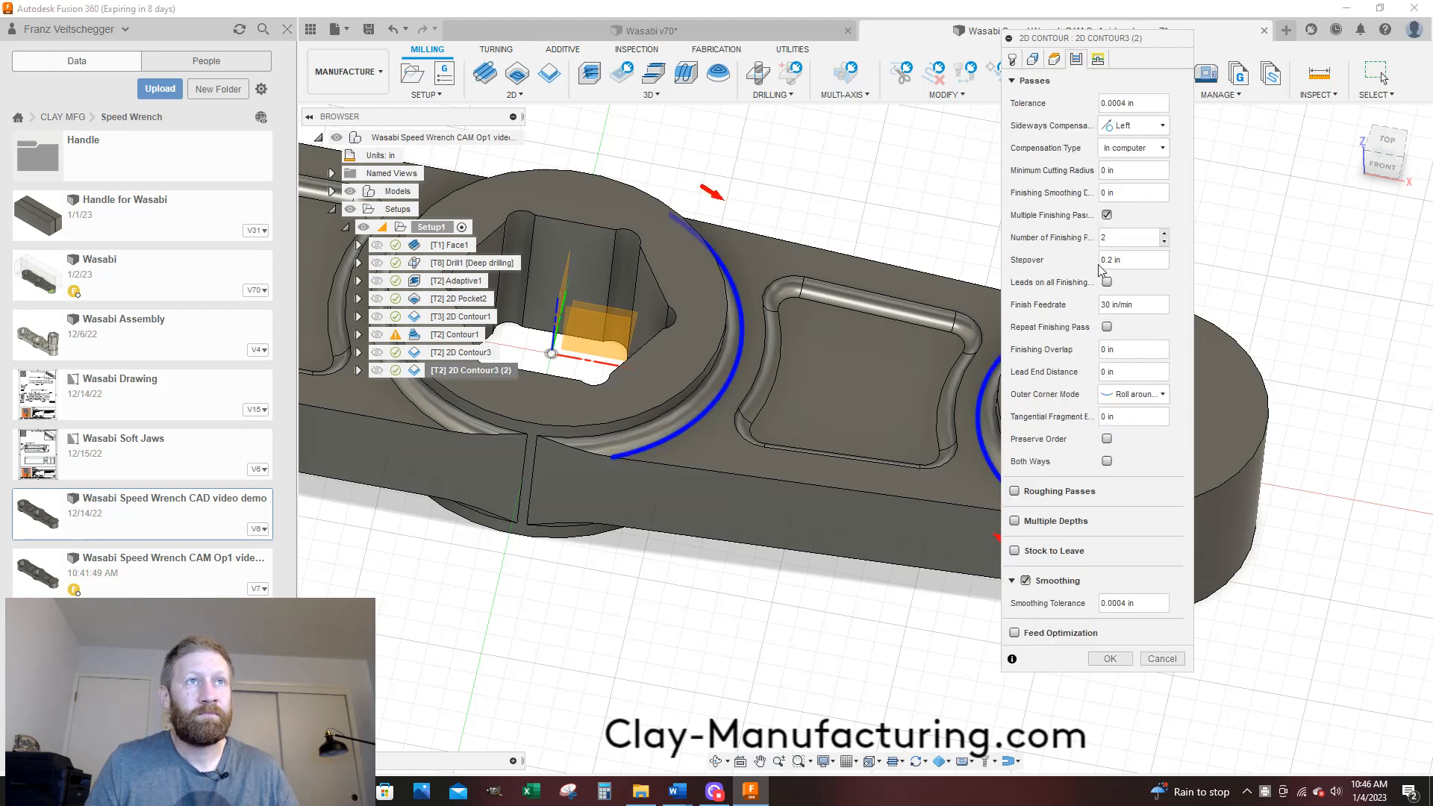
pyautogui.click(1109, 259)
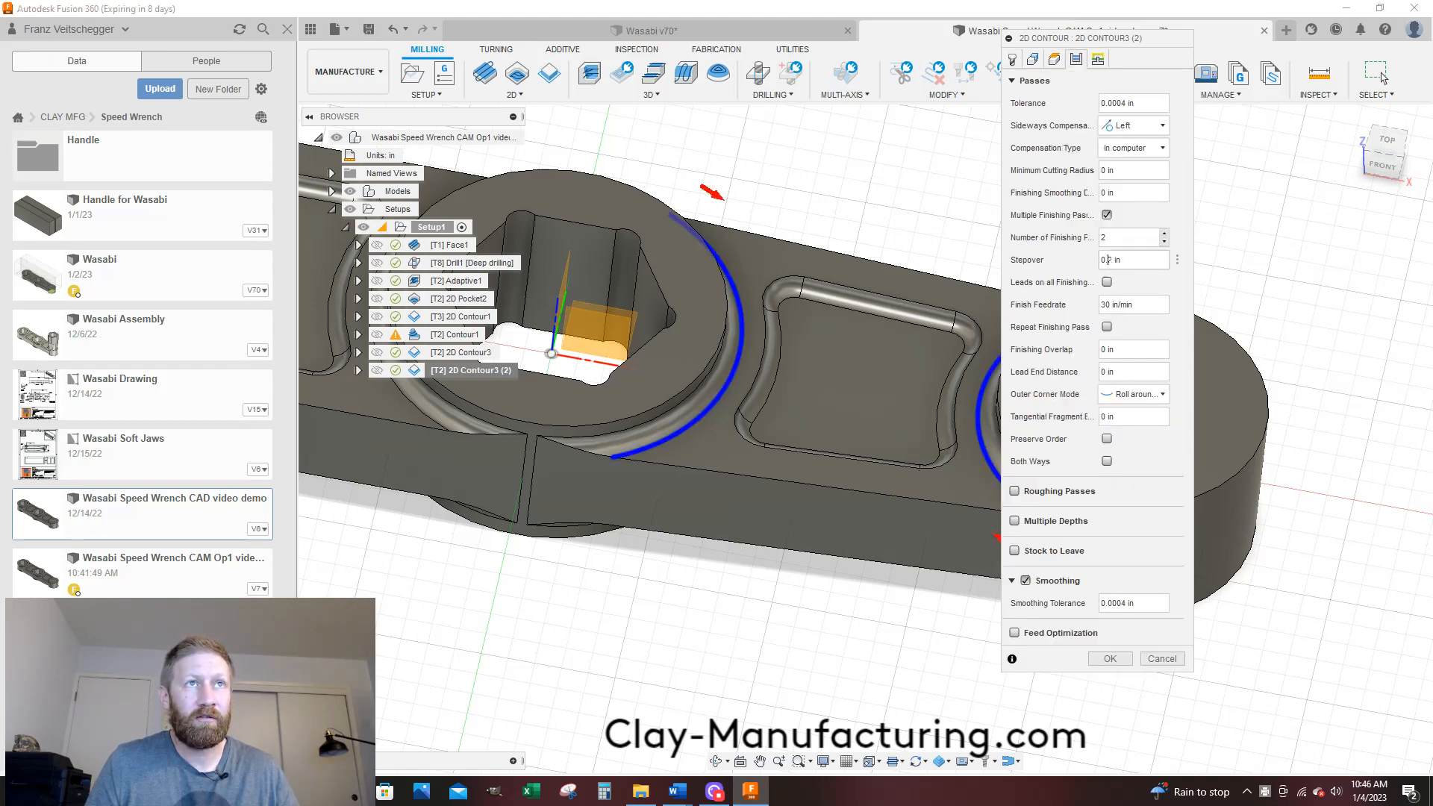
pyautogui.write('5')
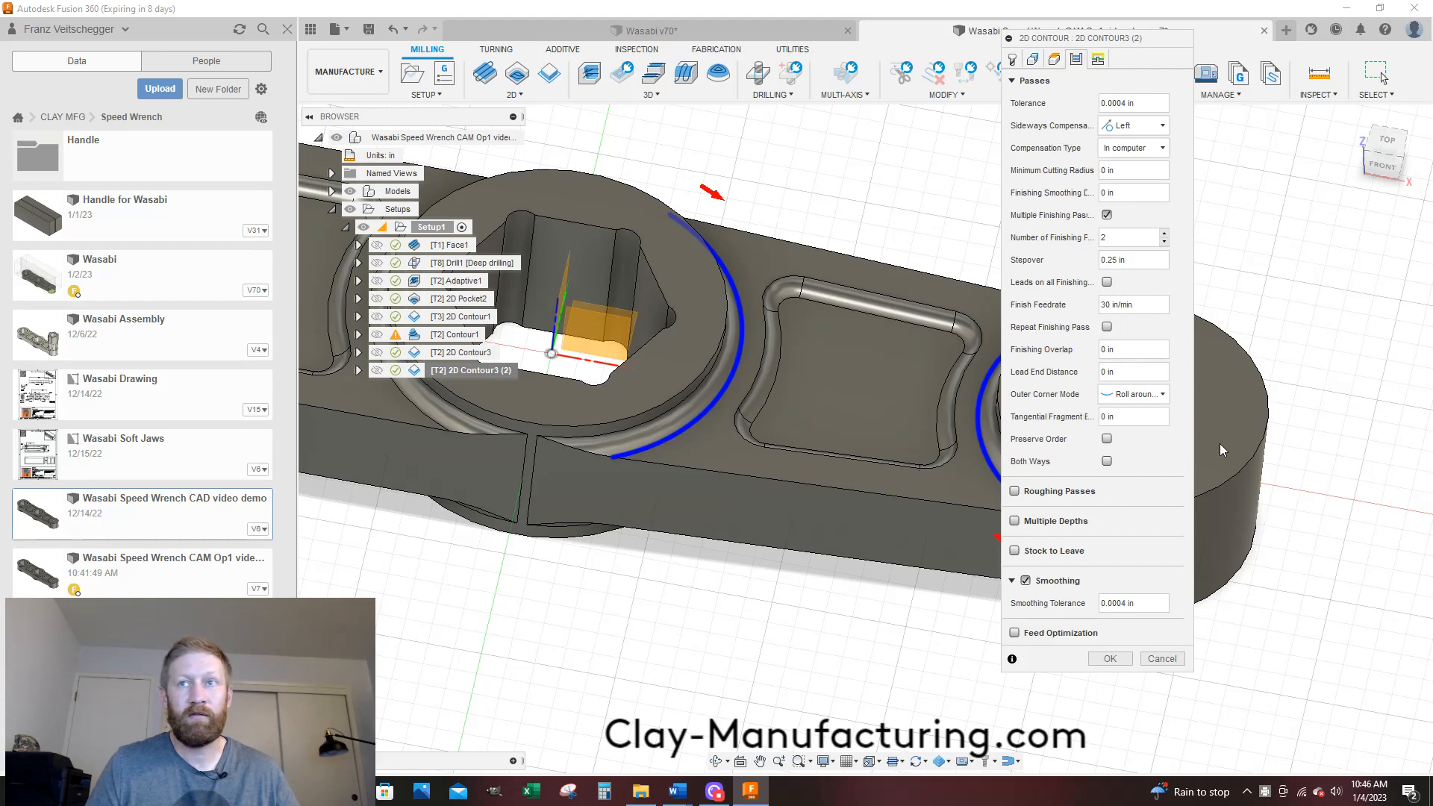
pyautogui.click(1109, 659)
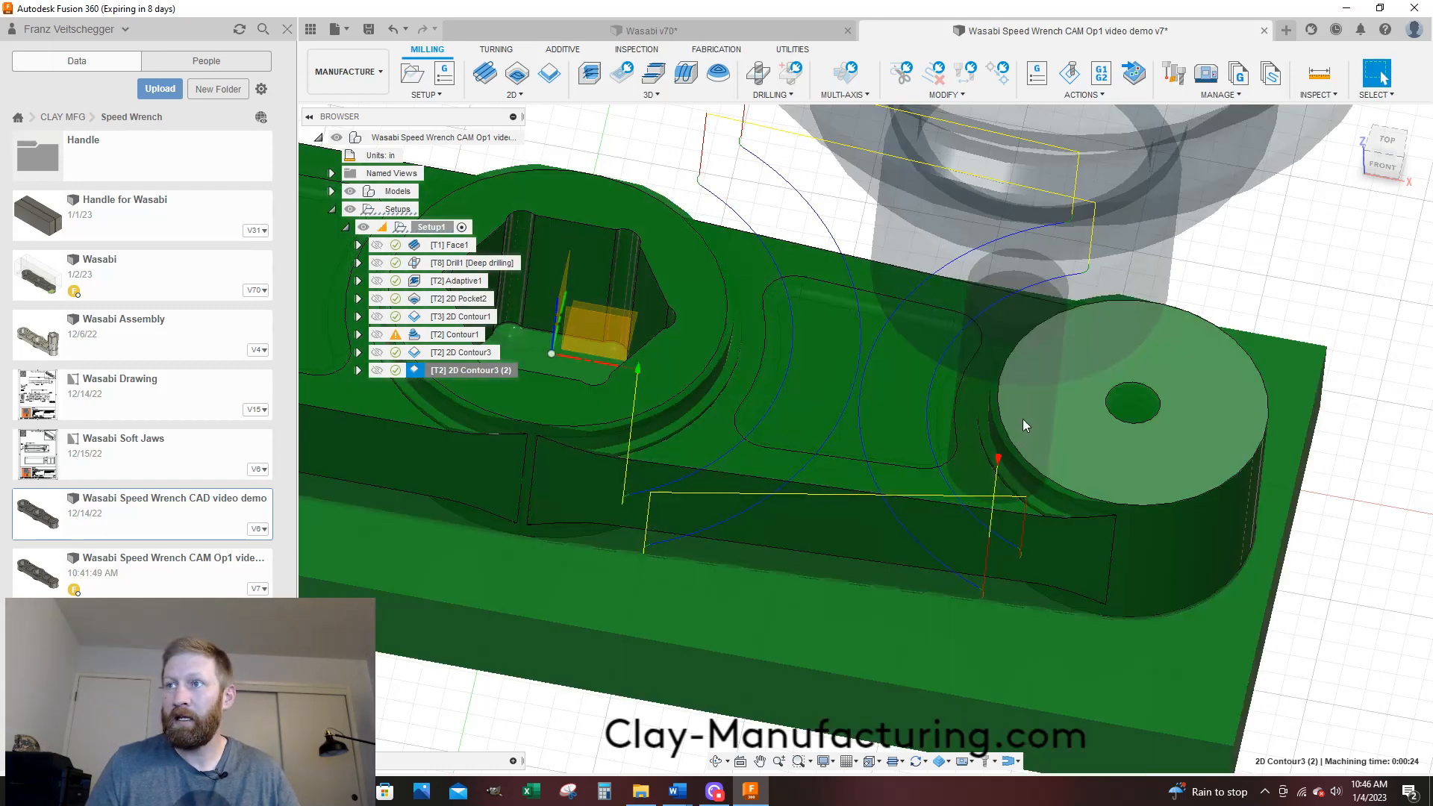
# Compare both web contours' toolpaths and save the document with the version description "User Saved"
pyautogui.scroll(-5, 1041, 422)
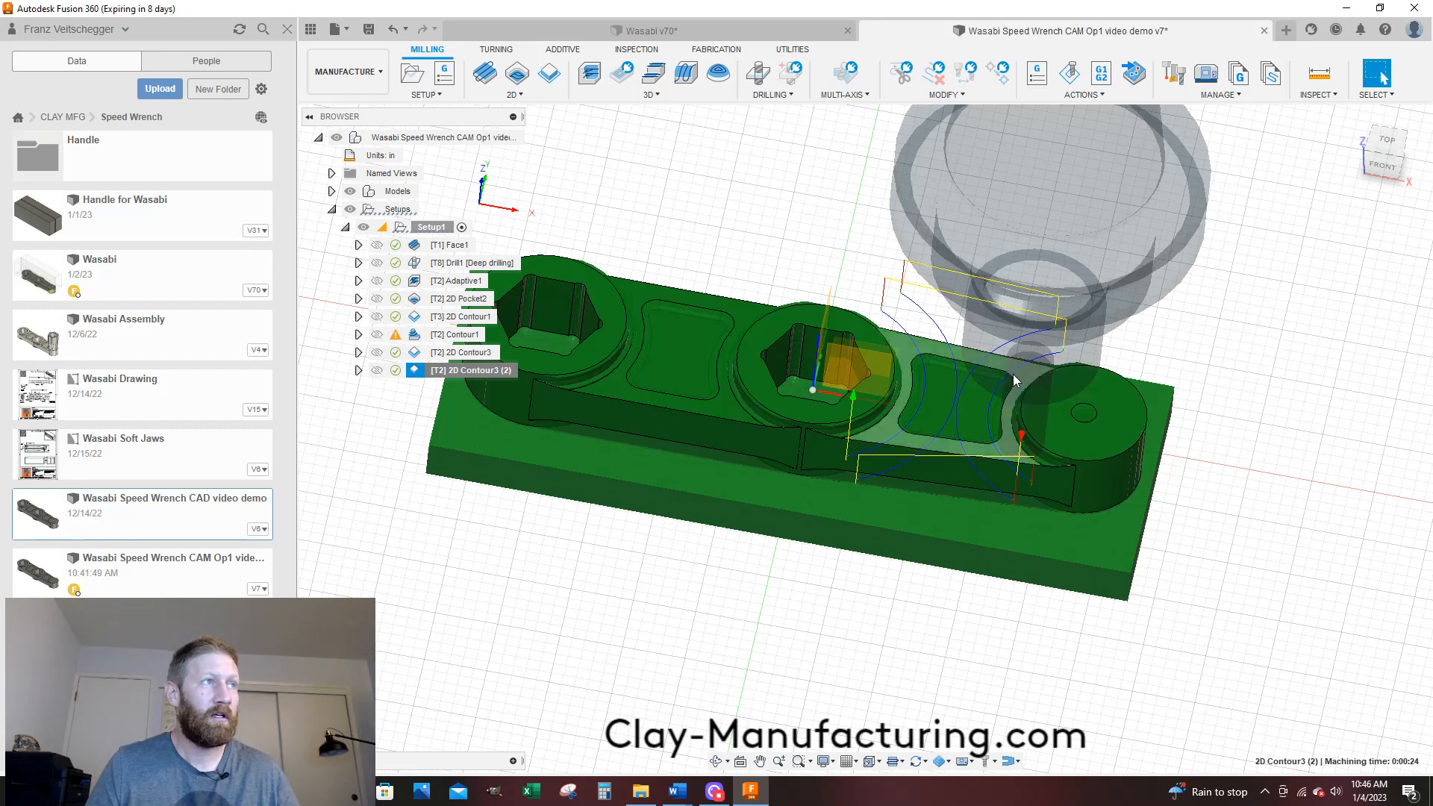
pyautogui.click(479, 357)
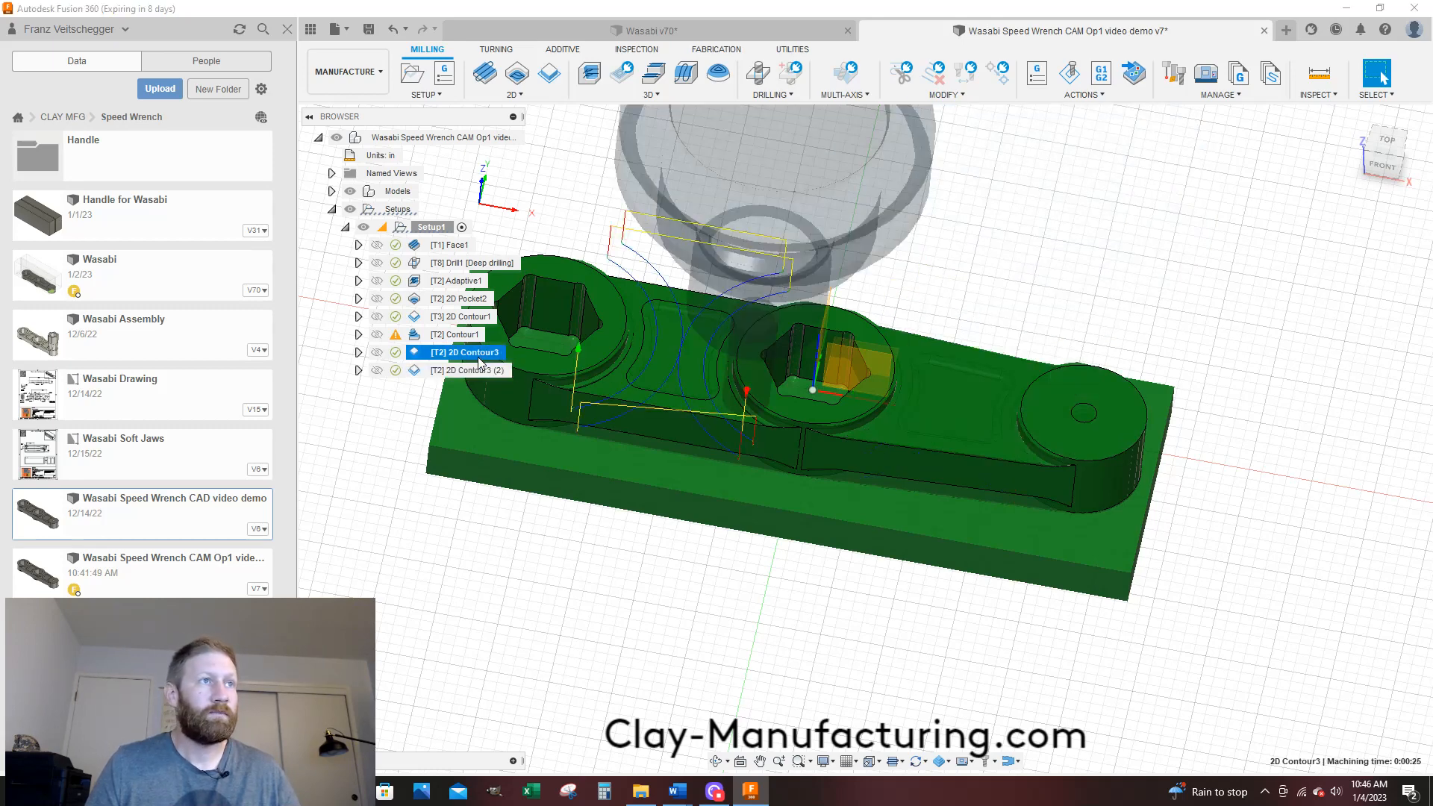
pyautogui.click(368, 30)
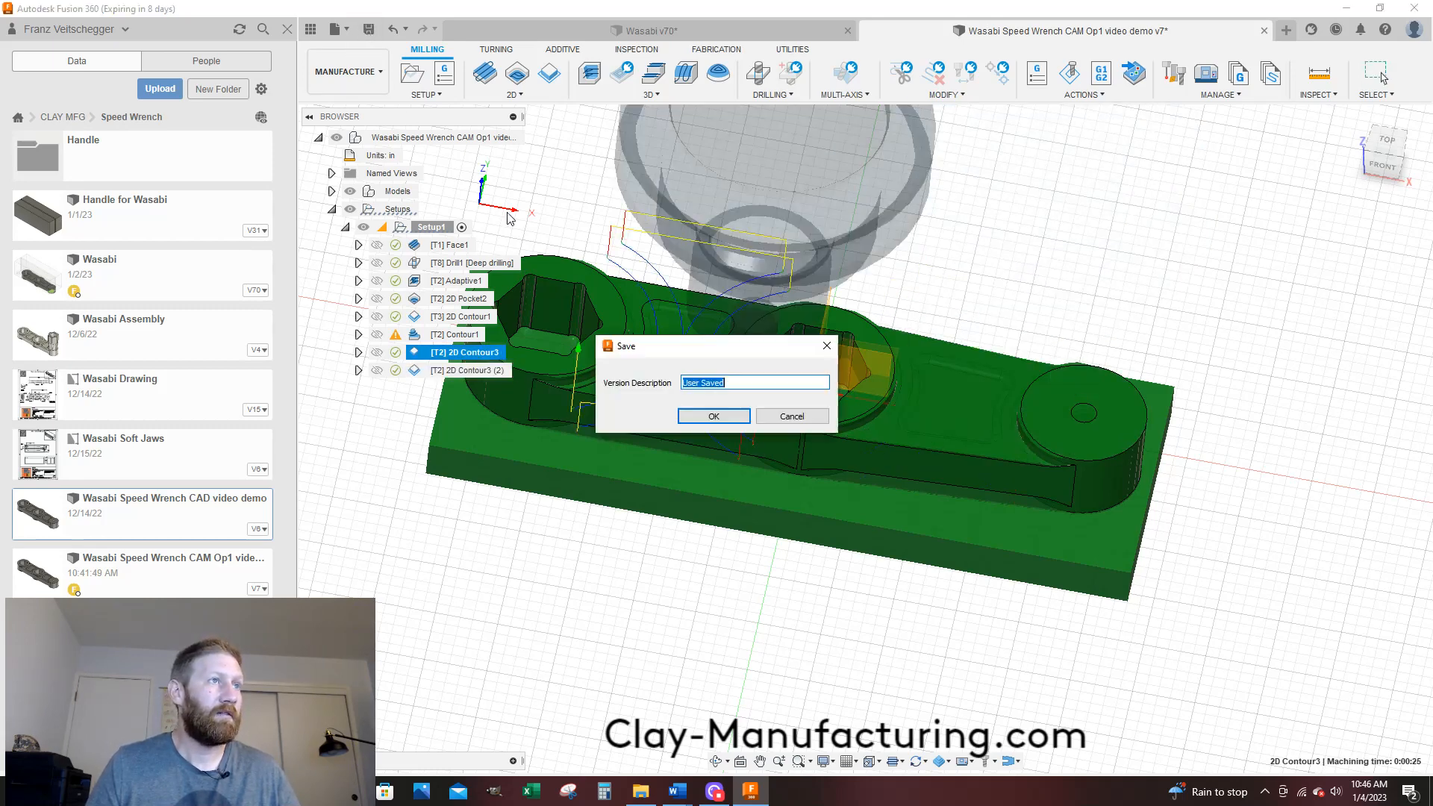
pyautogui.click(712, 416)
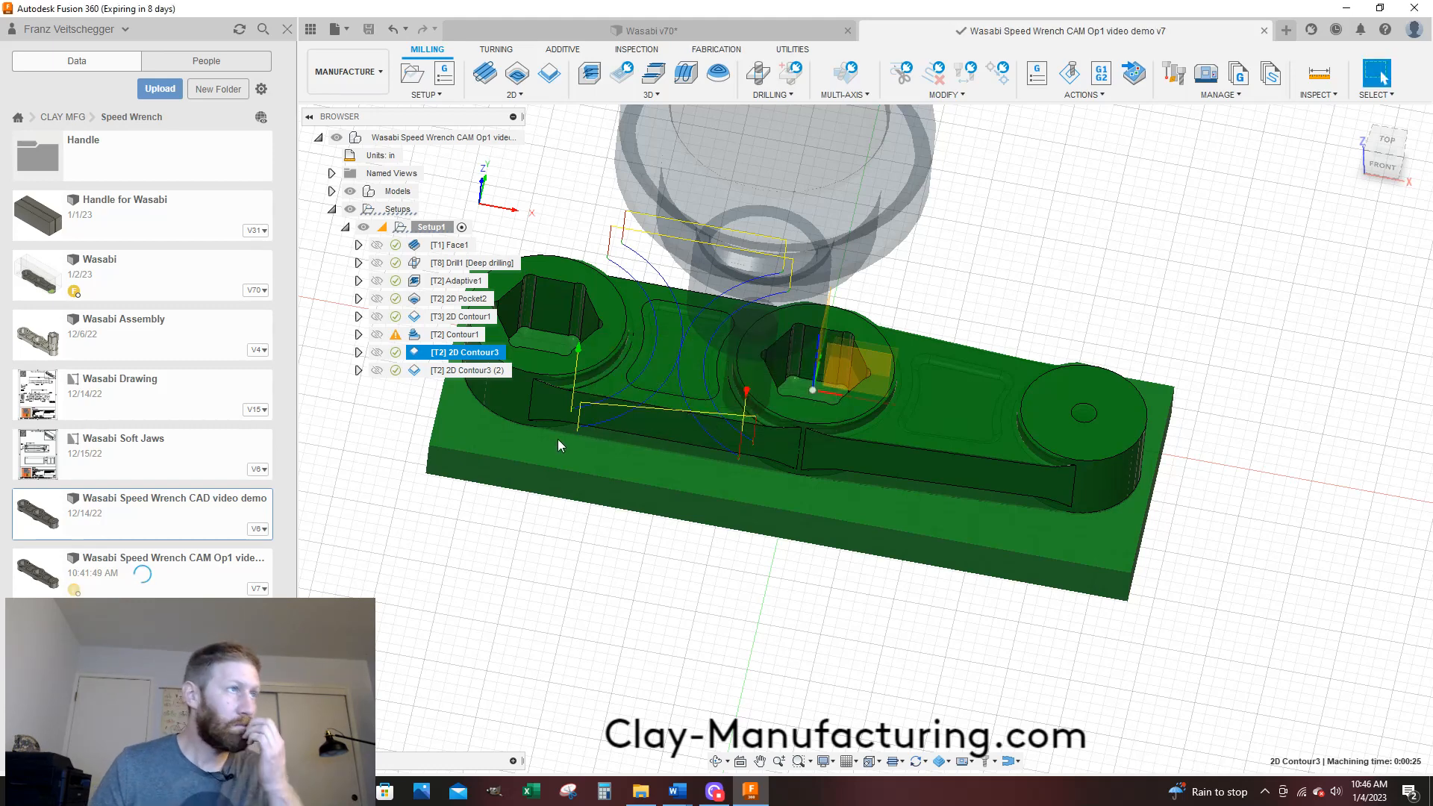
# Create a new 2D Contour operation in Setup1 using tool 7, the 1/8" (.125) Ball End Mill from the CLAY_Mini Mill_Aluminum library
pyautogui.click(444, 373)
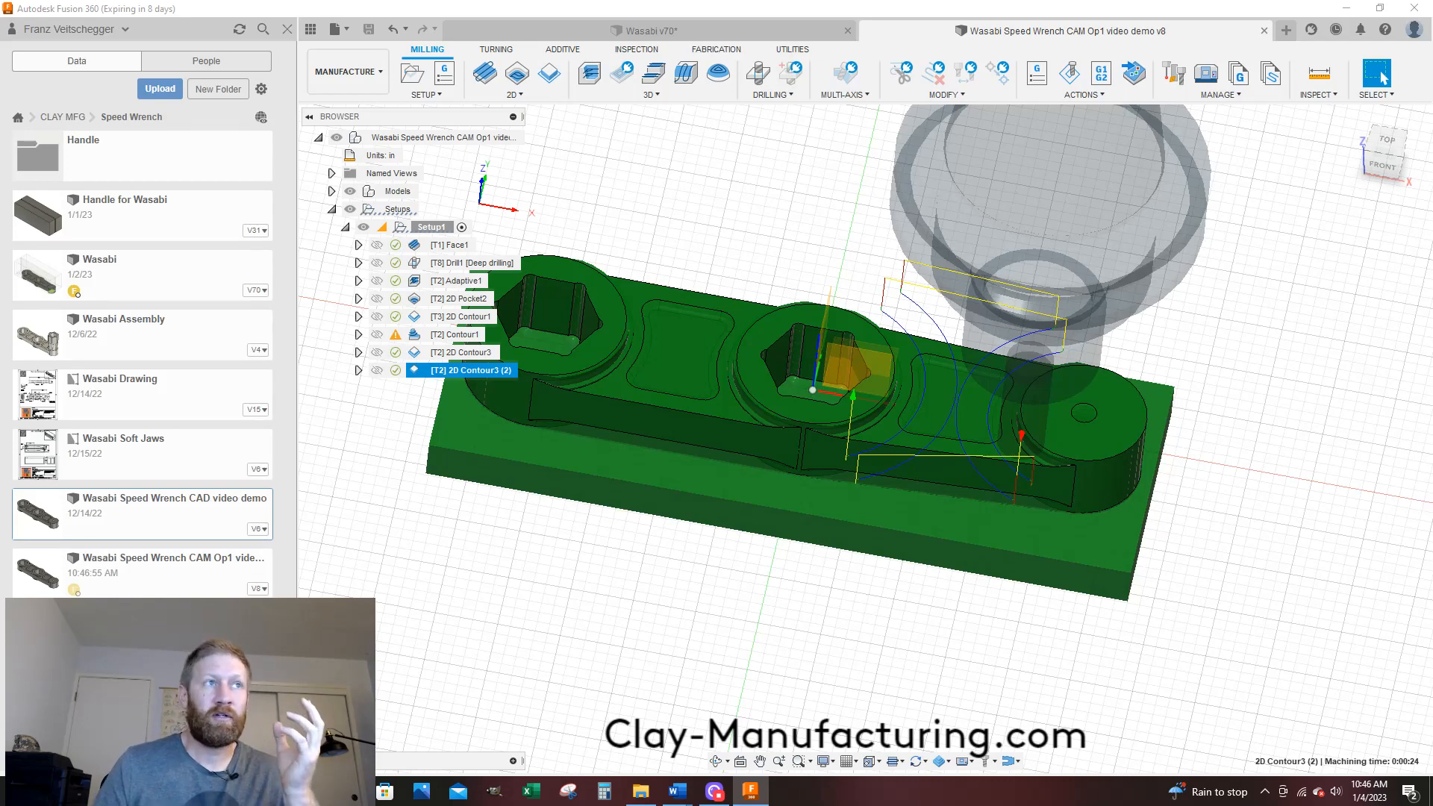
pyautogui.scroll(-2, 1017, 468)
pyautogui.scroll(5, 703, 381)
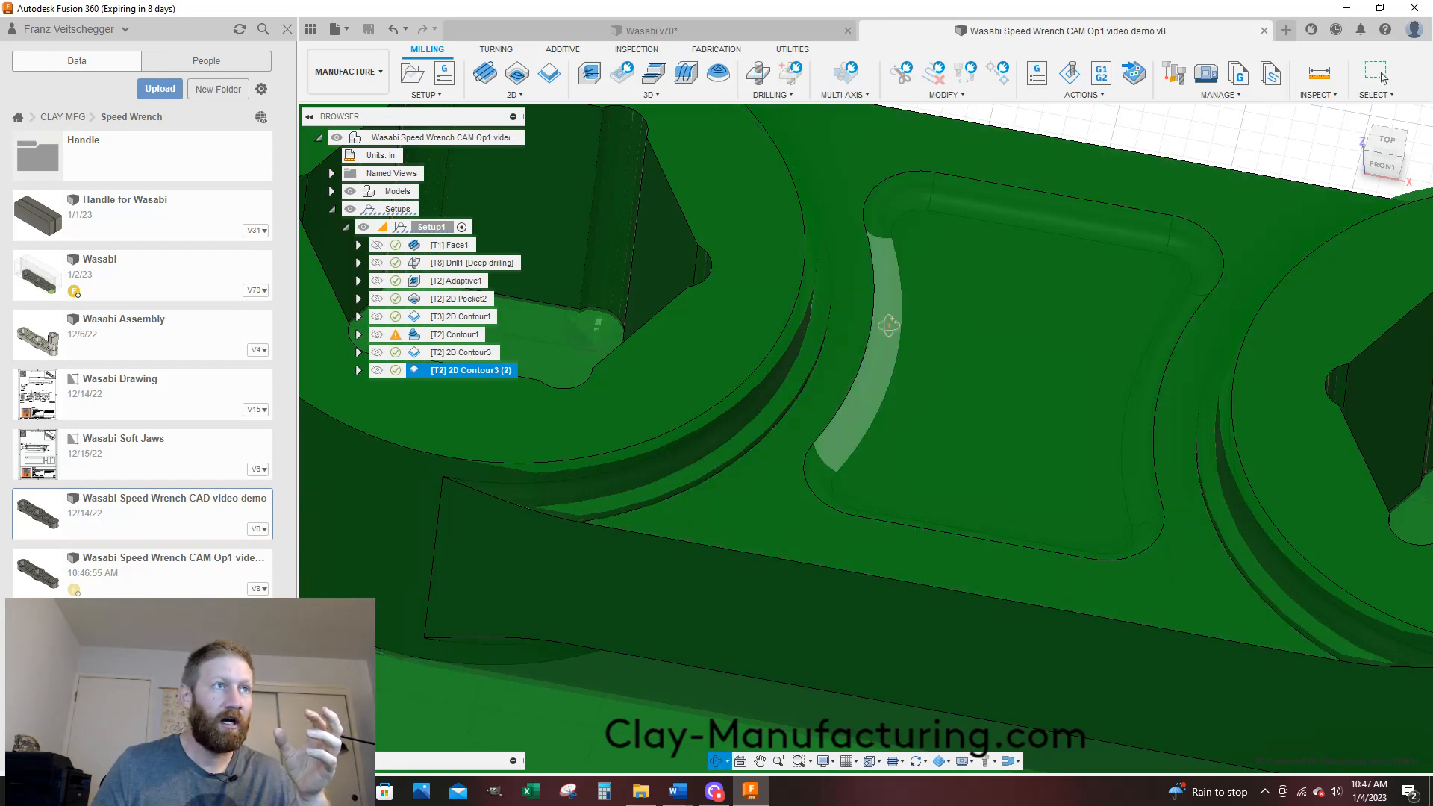
pyautogui.keyDown('shift'); pyautogui.moveTo(889, 324); pyautogui.dragTo(777, 312, button='middle'); pyautogui.keyUp('shift')
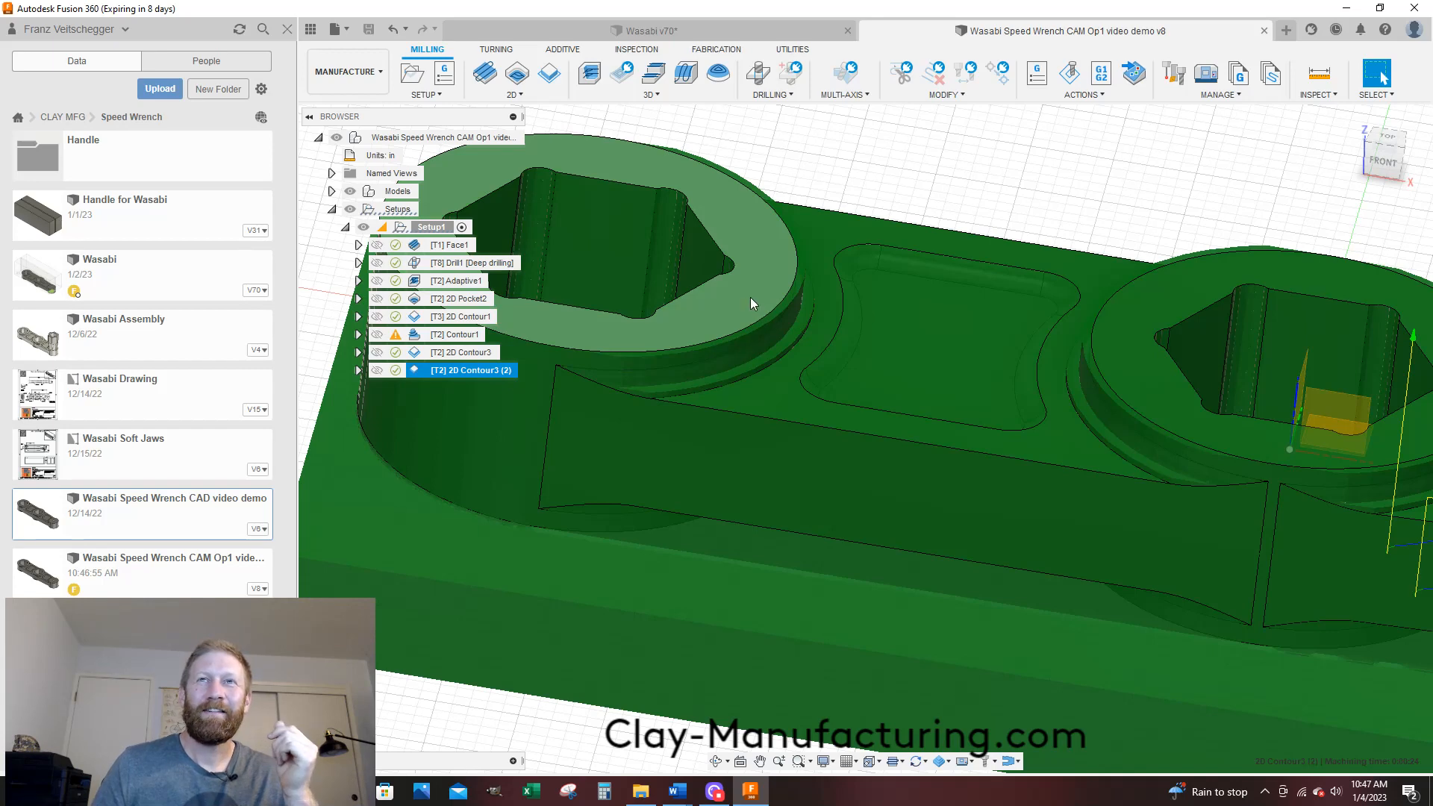
pyautogui.click(510, 96)
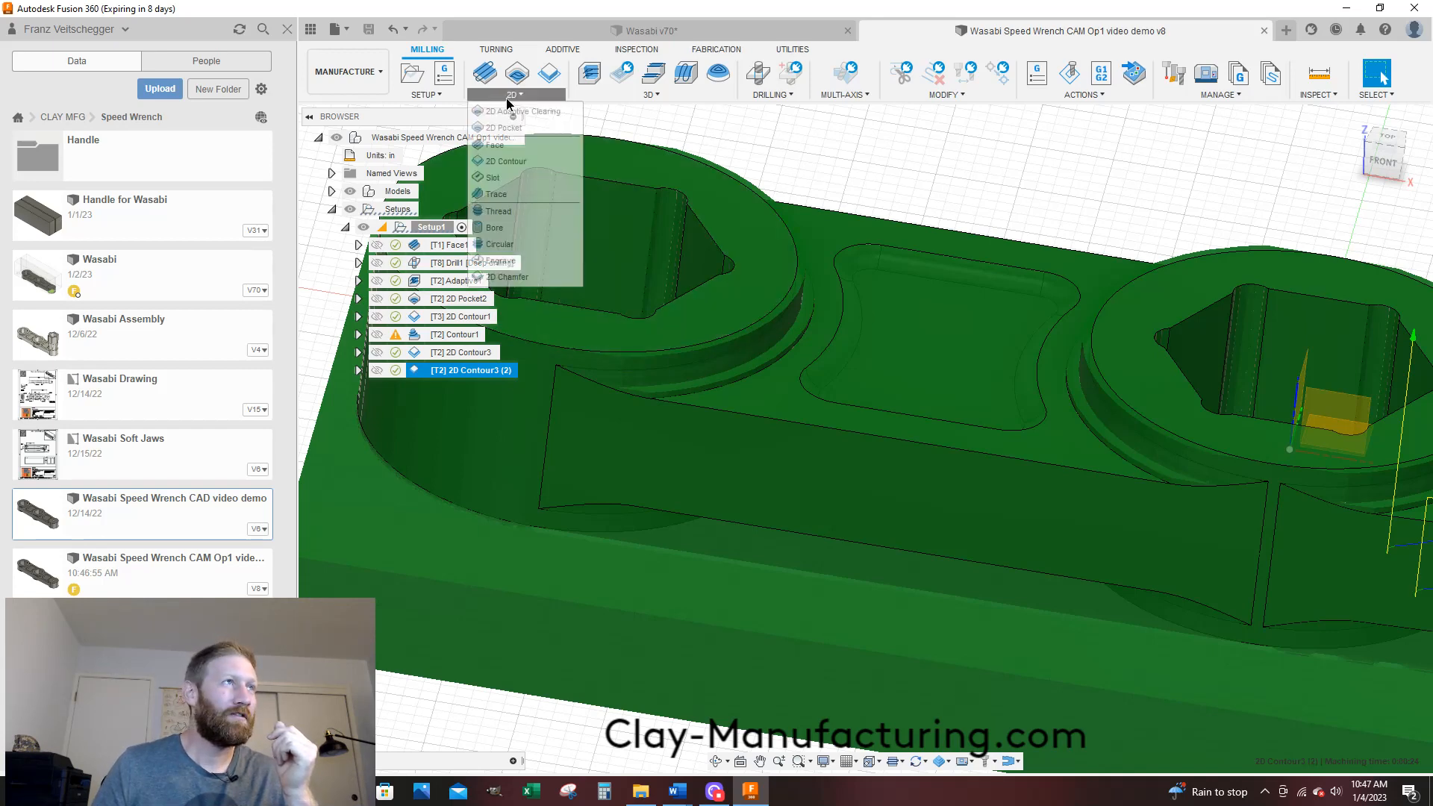
pyautogui.click(512, 160)
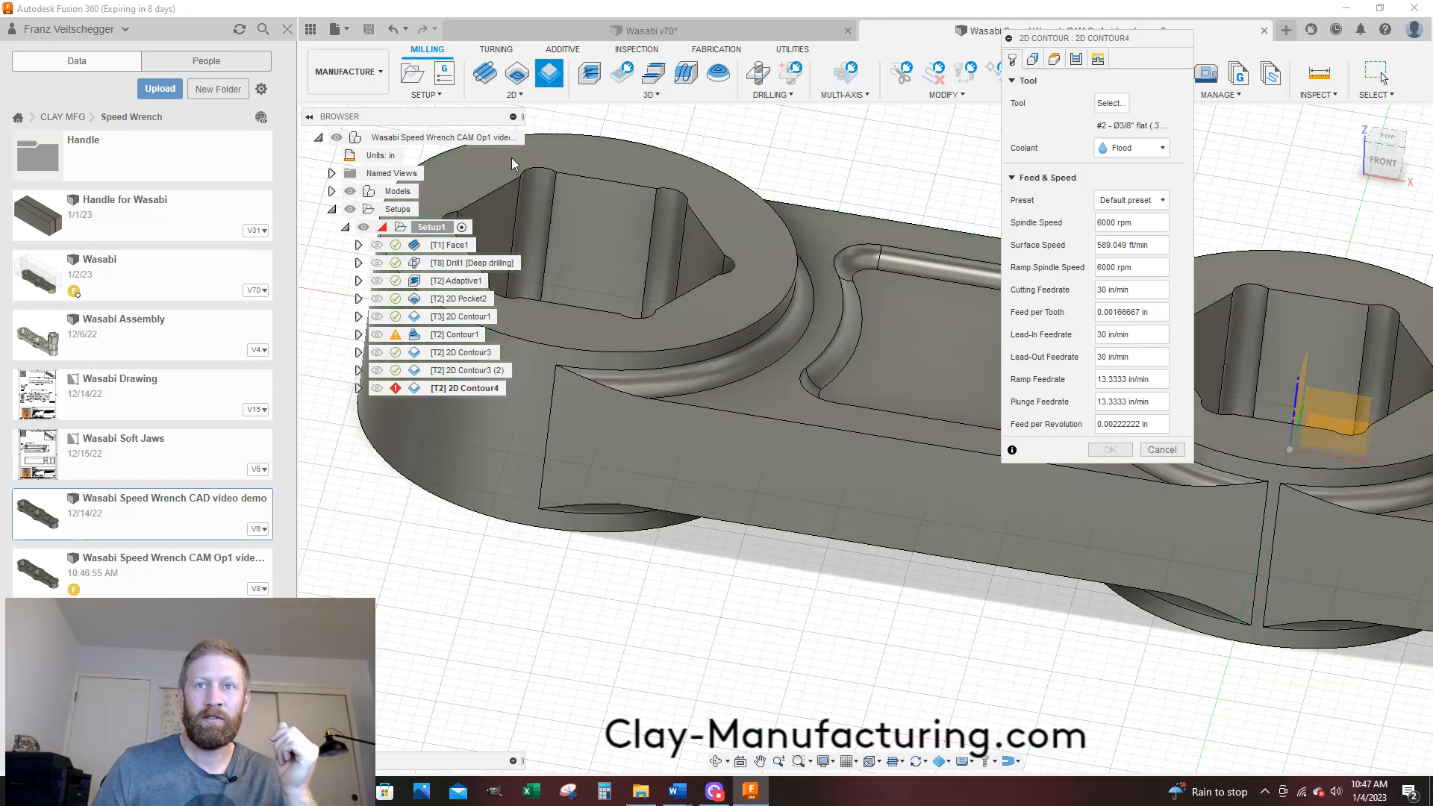
pyautogui.click(1111, 103)
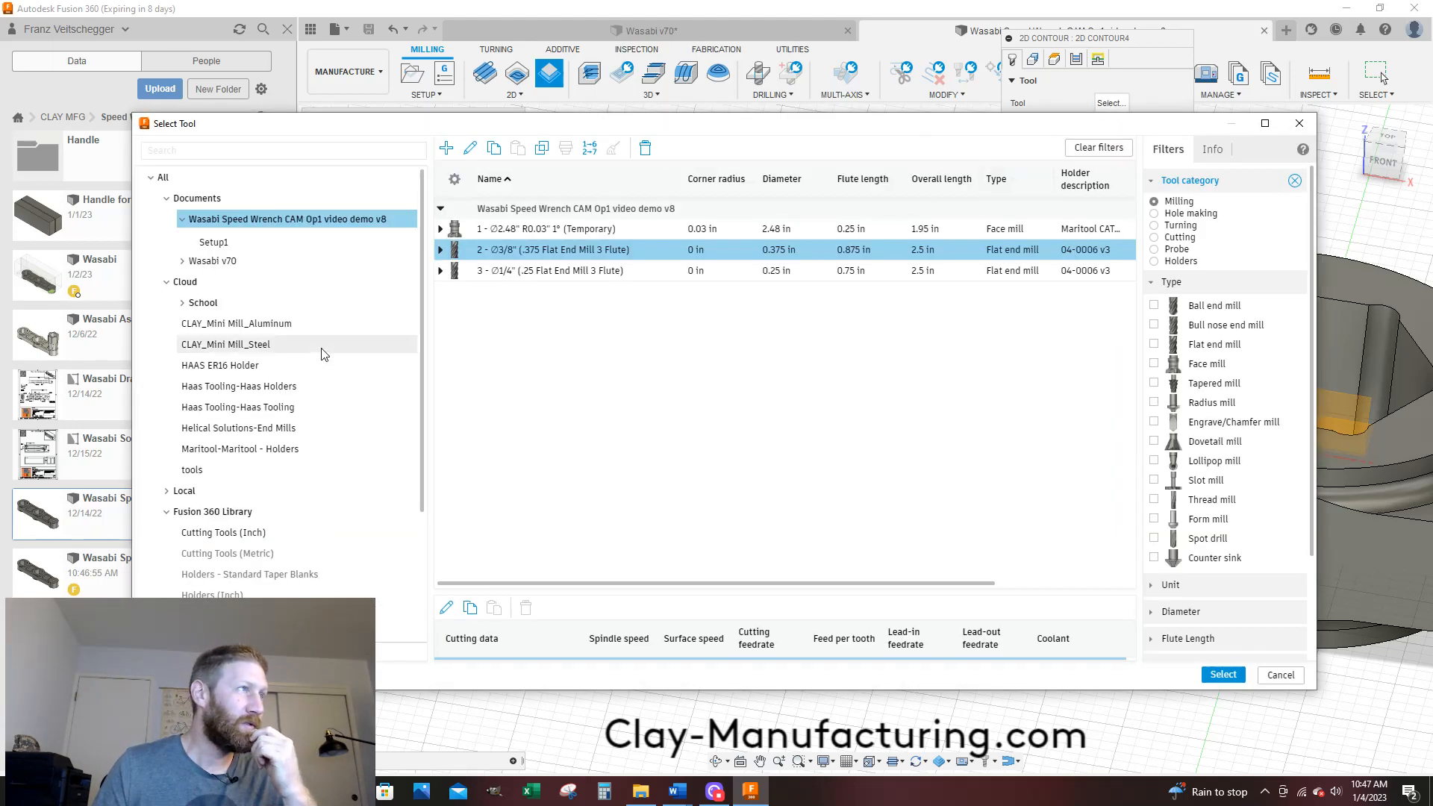
pyautogui.click(282, 327)
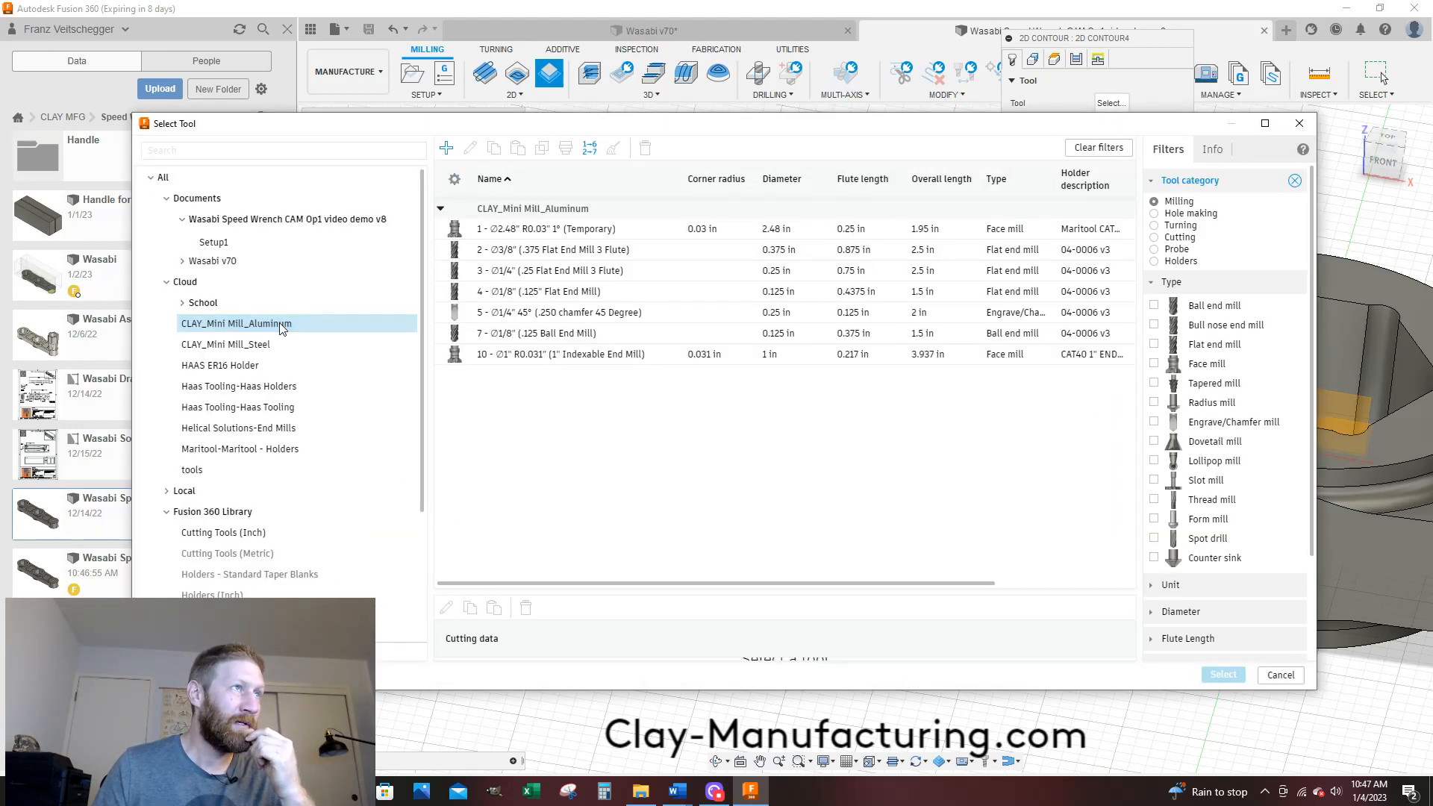
pyautogui.click(485, 334)
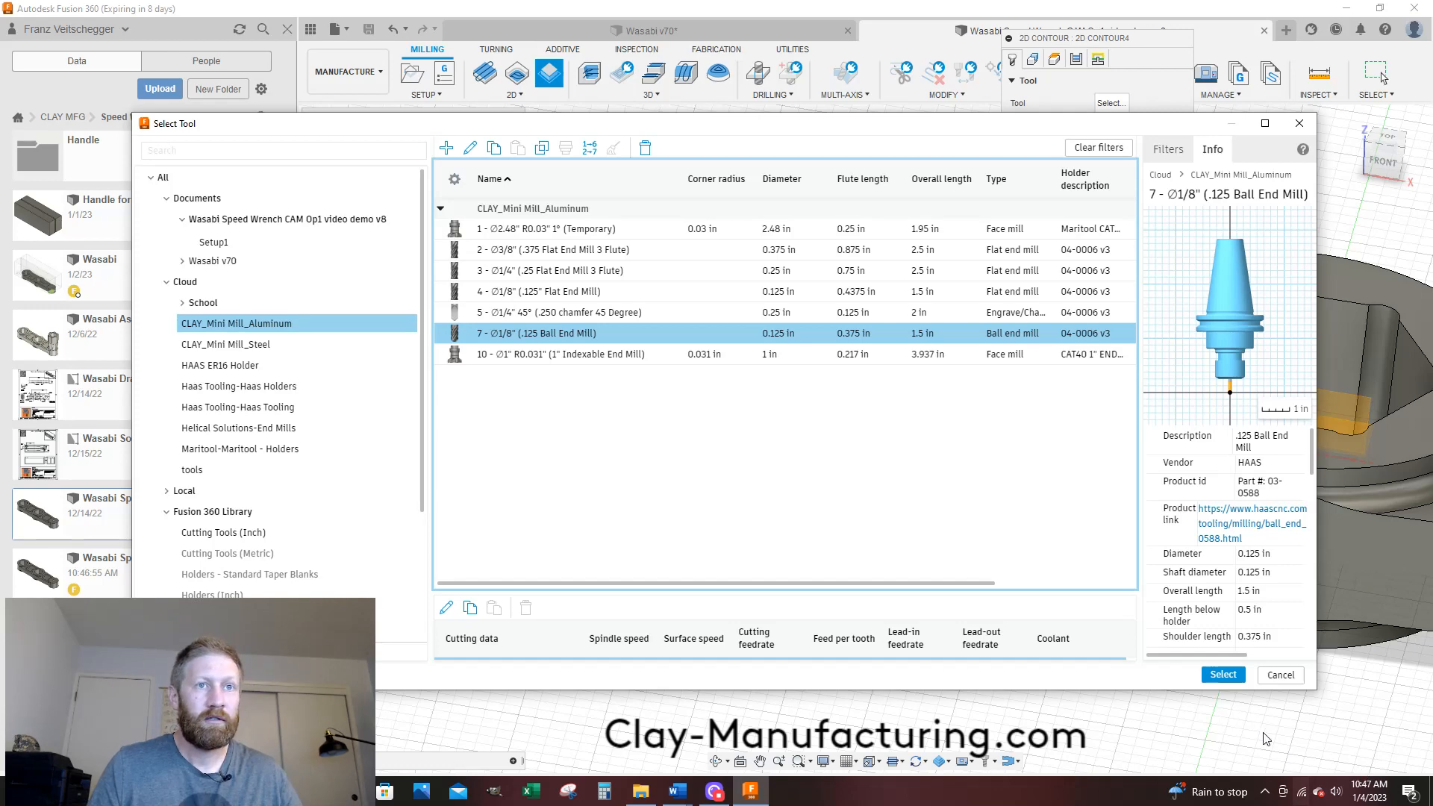
pyautogui.click(1224, 674)
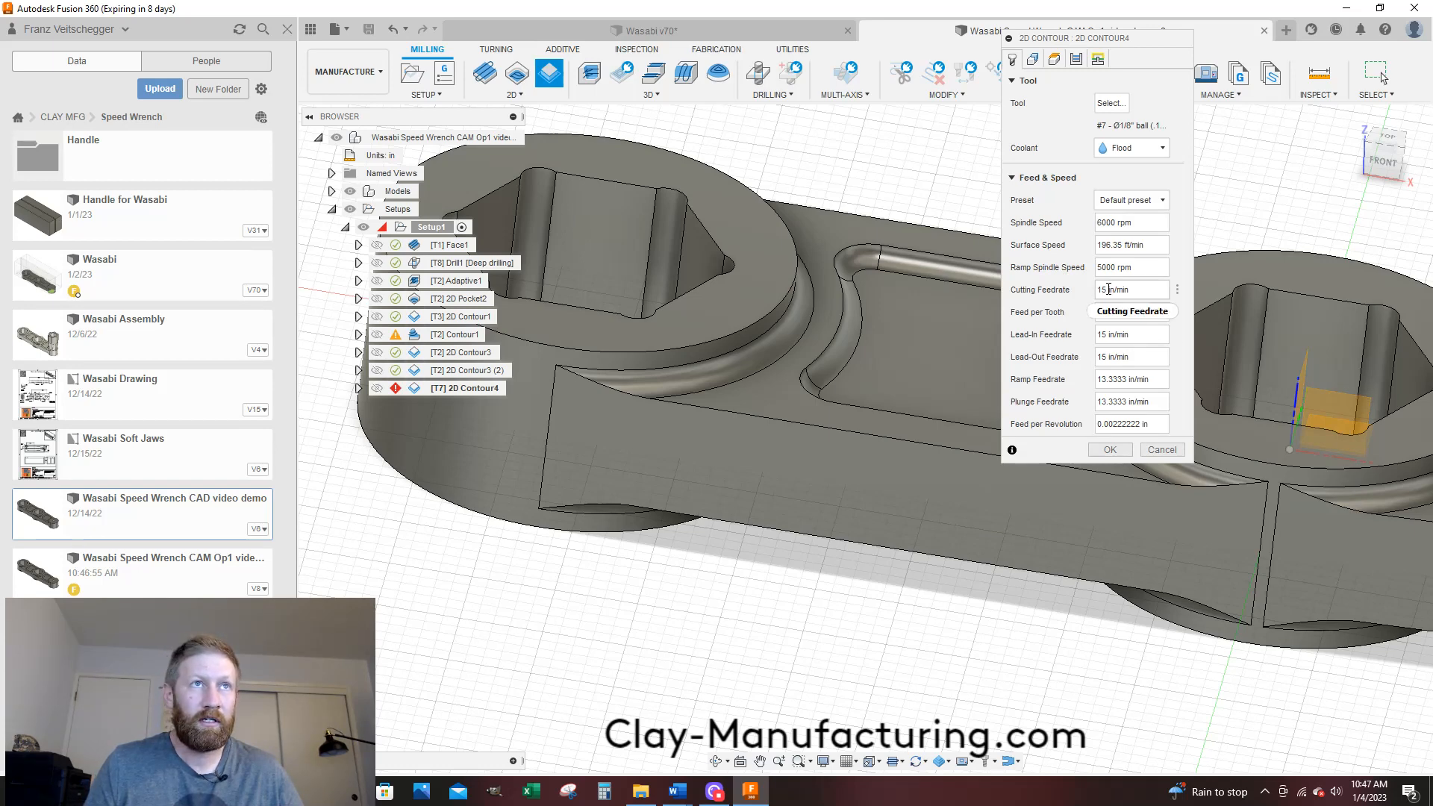
# Set the cutting feedrate of 2D Contour4 to 20 in/min
pyautogui.doubleClick(1108, 289)
pyautogui.press('BackSpace')
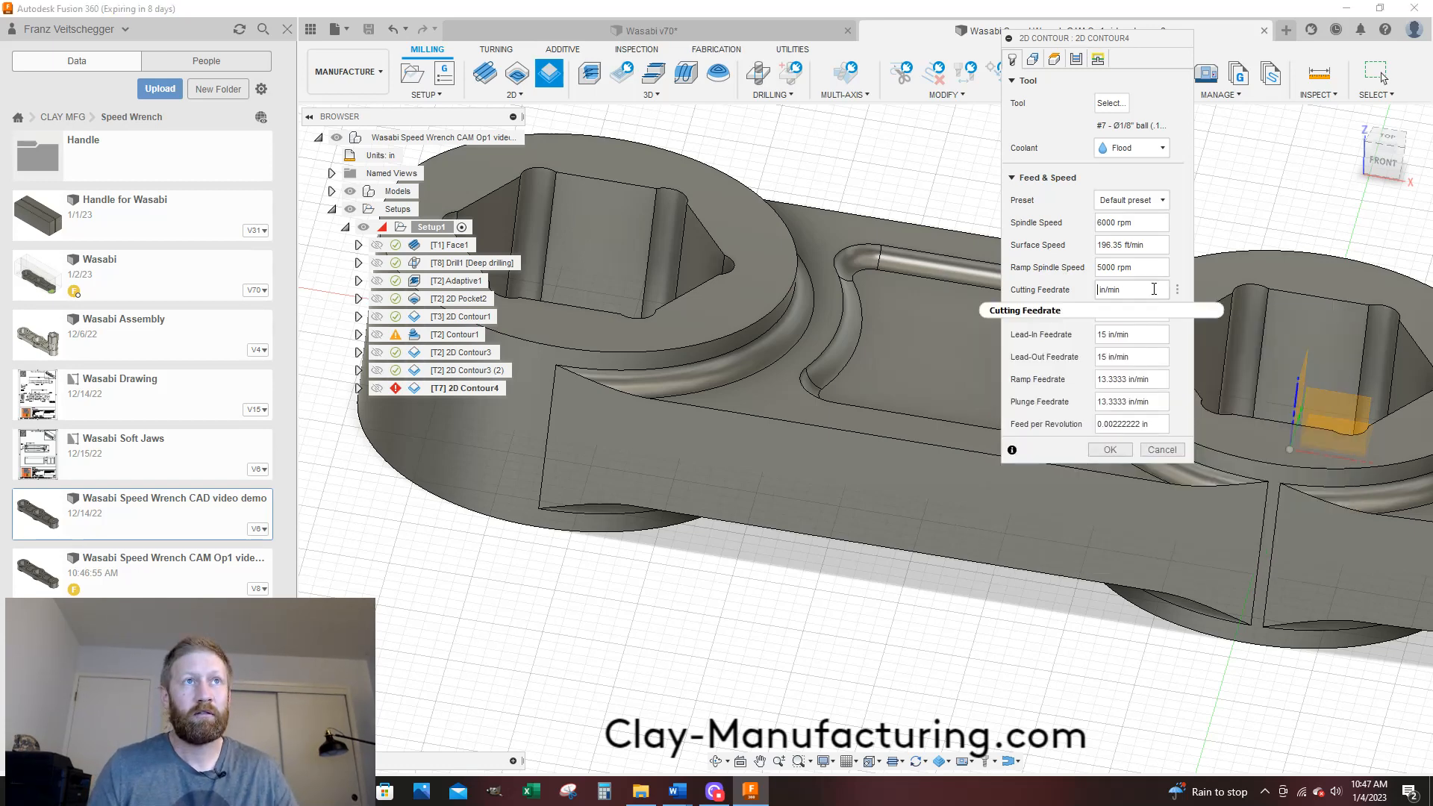
pyautogui.write('20')
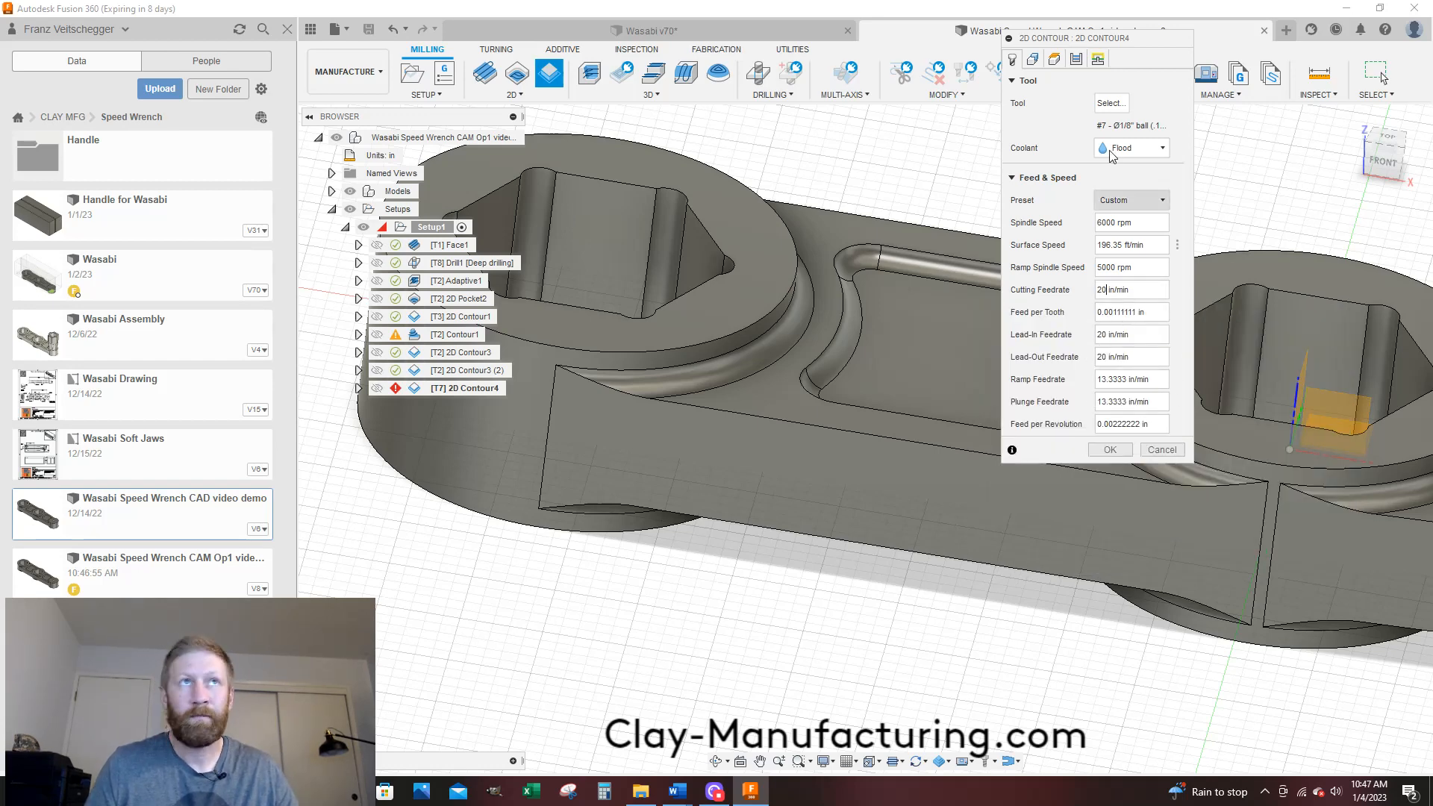
# Select the edges above the fillets on the left boss and the left half of the middle boss as contour chains
pyautogui.click(1036, 60)
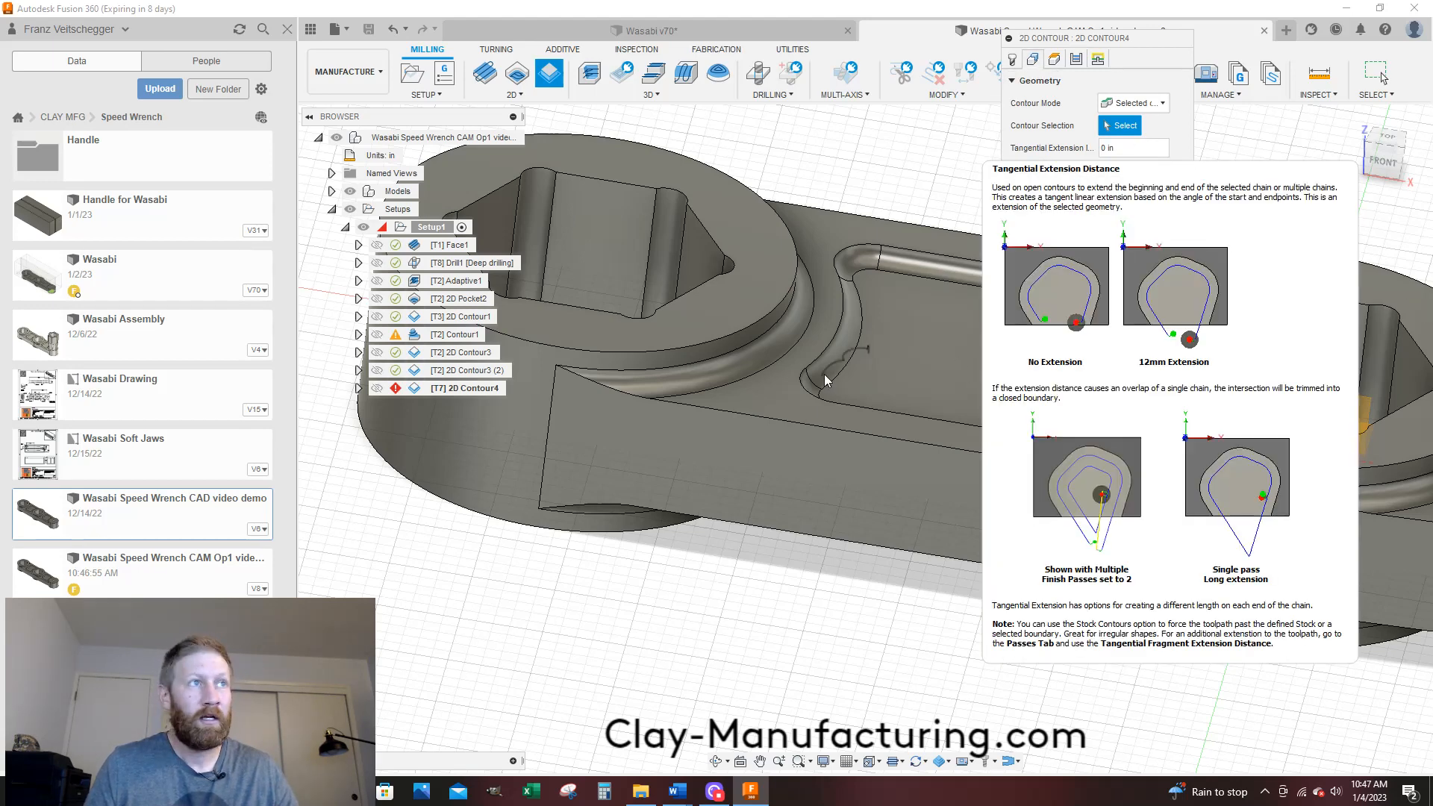
pyautogui.scroll(5, 824, 374)
pyautogui.click(767, 373)
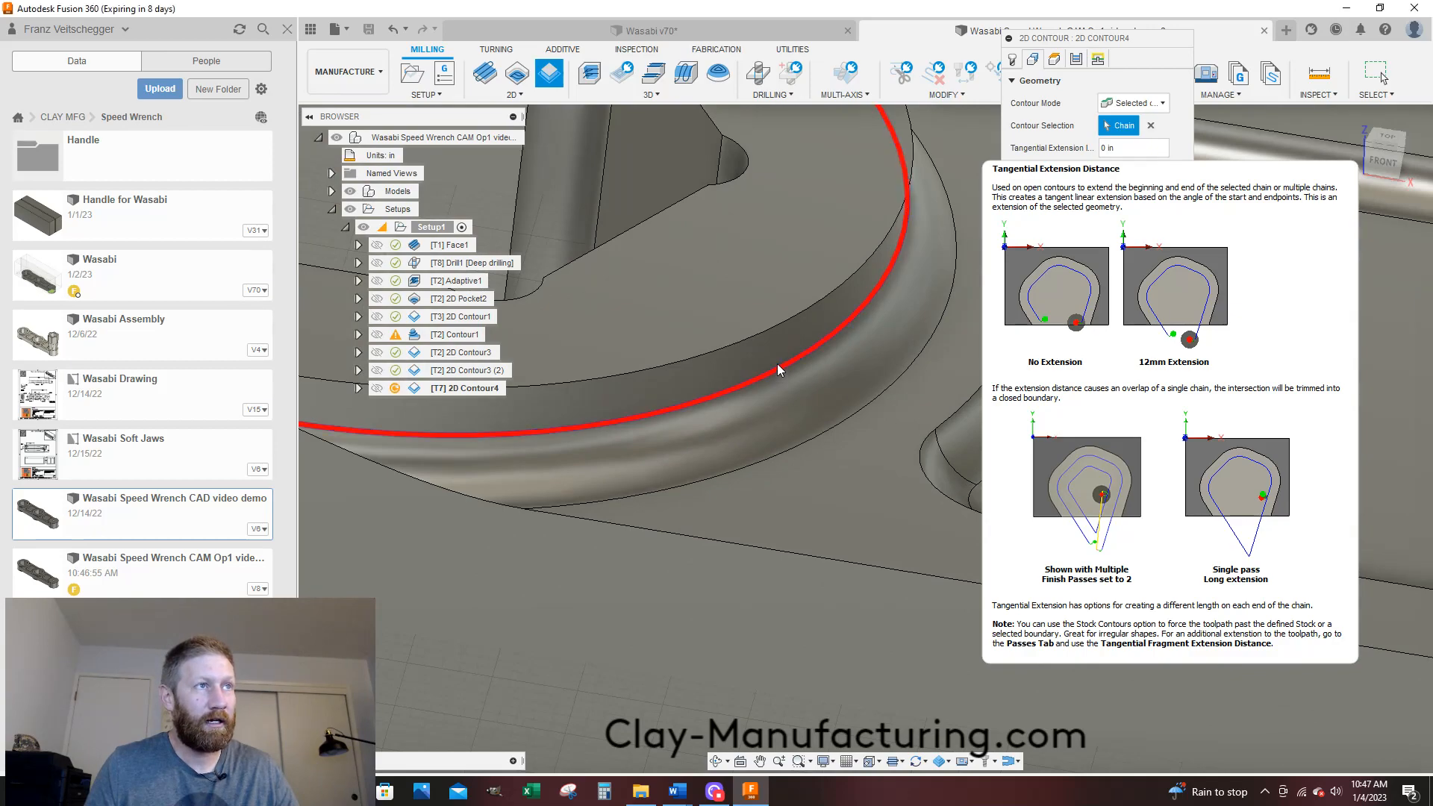
pyautogui.scroll(-3, 643, 410)
pyautogui.scroll(-3, 638, 411)
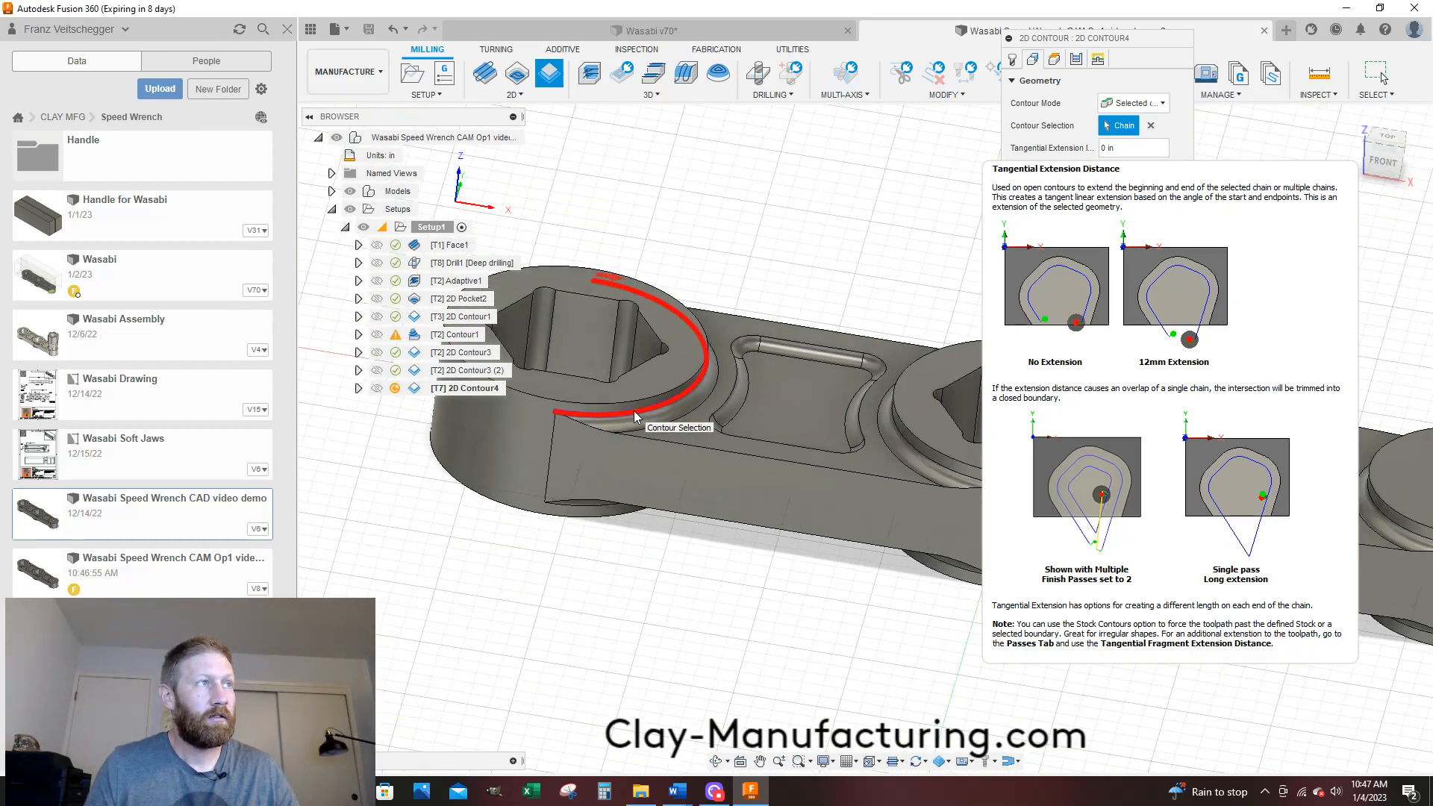
pyautogui.scroll(-4, 634, 410)
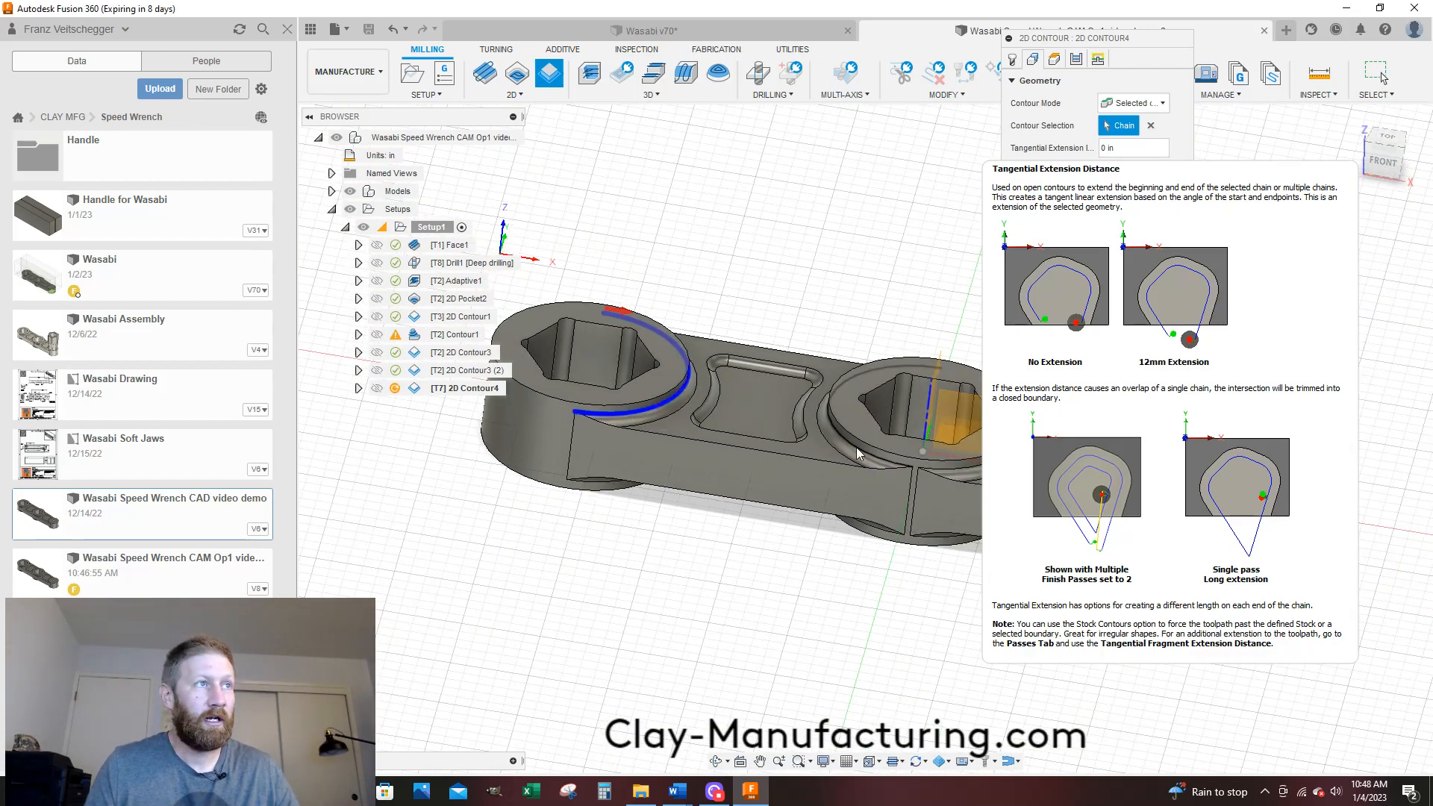
pyautogui.scroll(5, 857, 446)
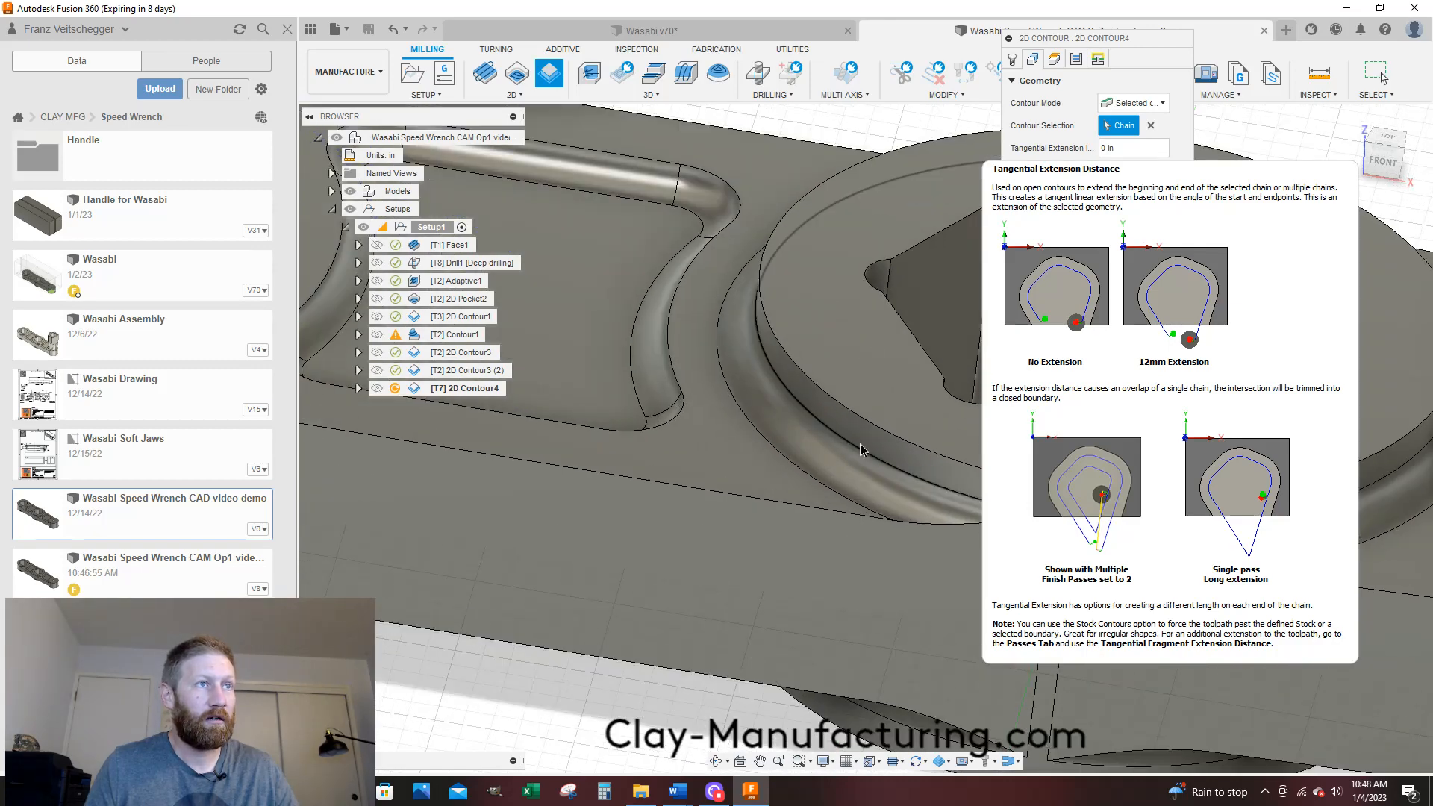
pyautogui.click(859, 443)
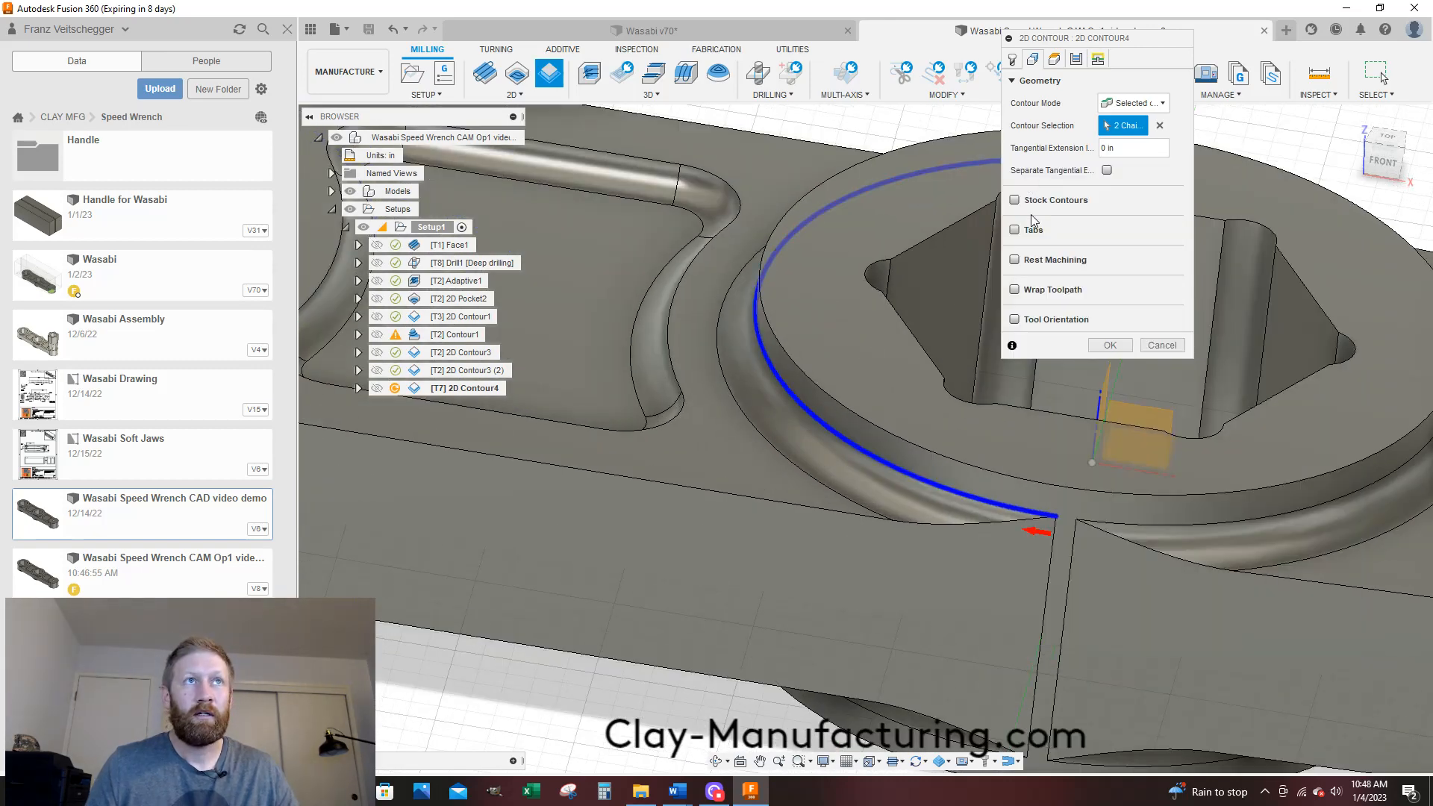
# Add the edges above the fillets on the middle boss's right half and the right boss to the contour selection
pyautogui.scroll(-3, 910, 468)
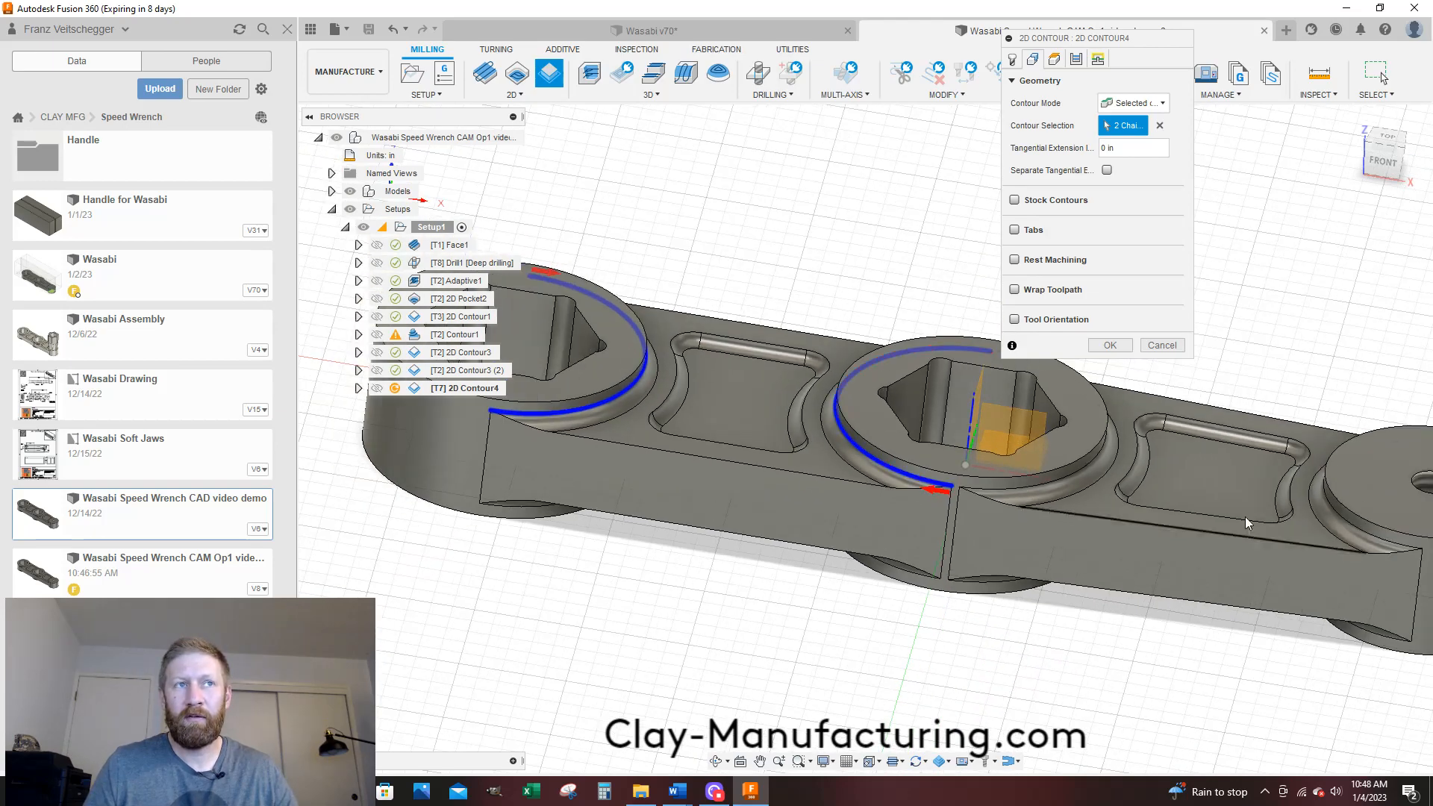
pyautogui.scroll(5, 1153, 499)
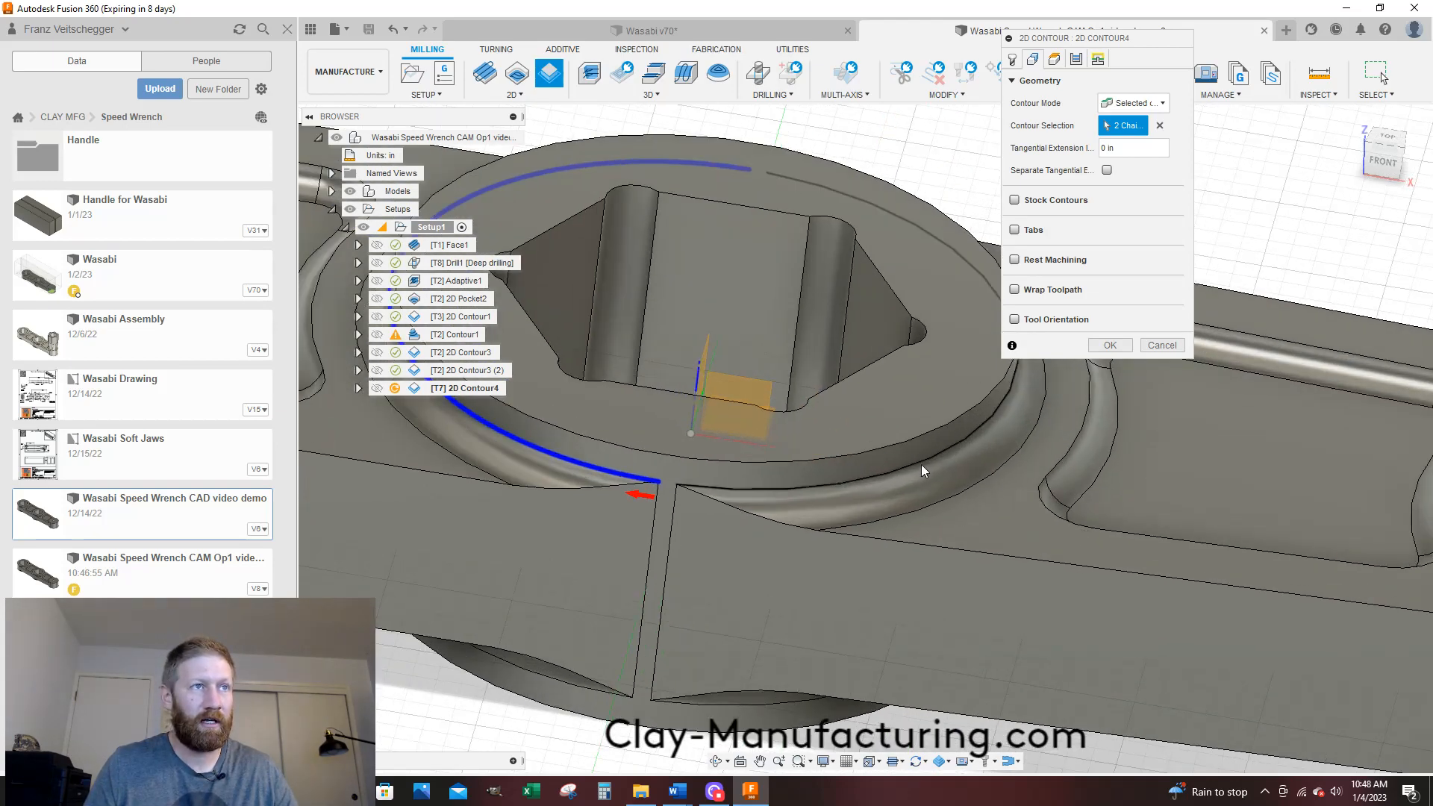
pyautogui.click(921, 465)
pyautogui.scroll(-2, 857, 495)
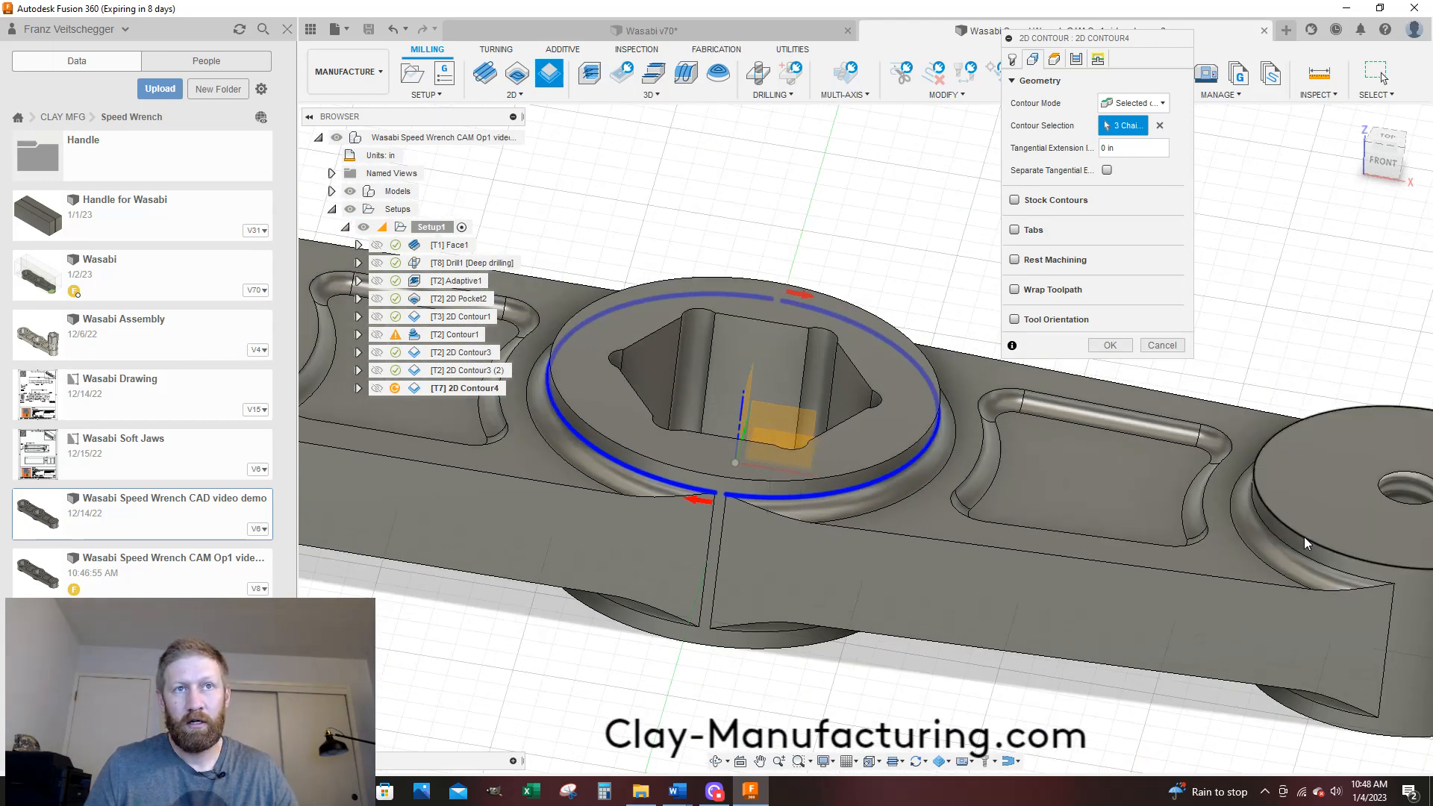
pyautogui.scroll(4, 1304, 537)
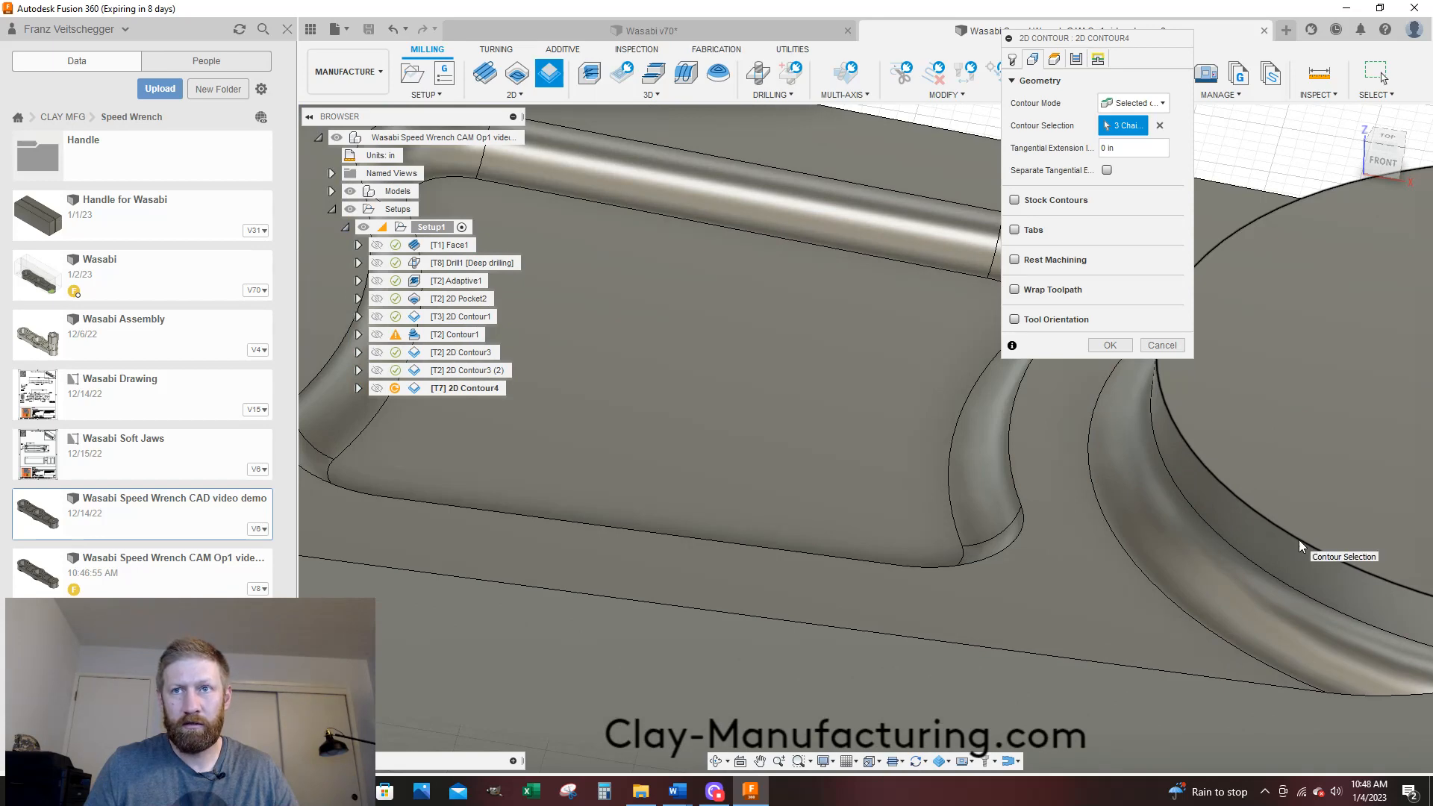
pyautogui.click(1257, 564)
pyautogui.keyDown('shift'); pyautogui.moveTo(1241, 574); pyautogui.dragTo(1198, 531, button='middle'); pyautogui.keyUp('shift')
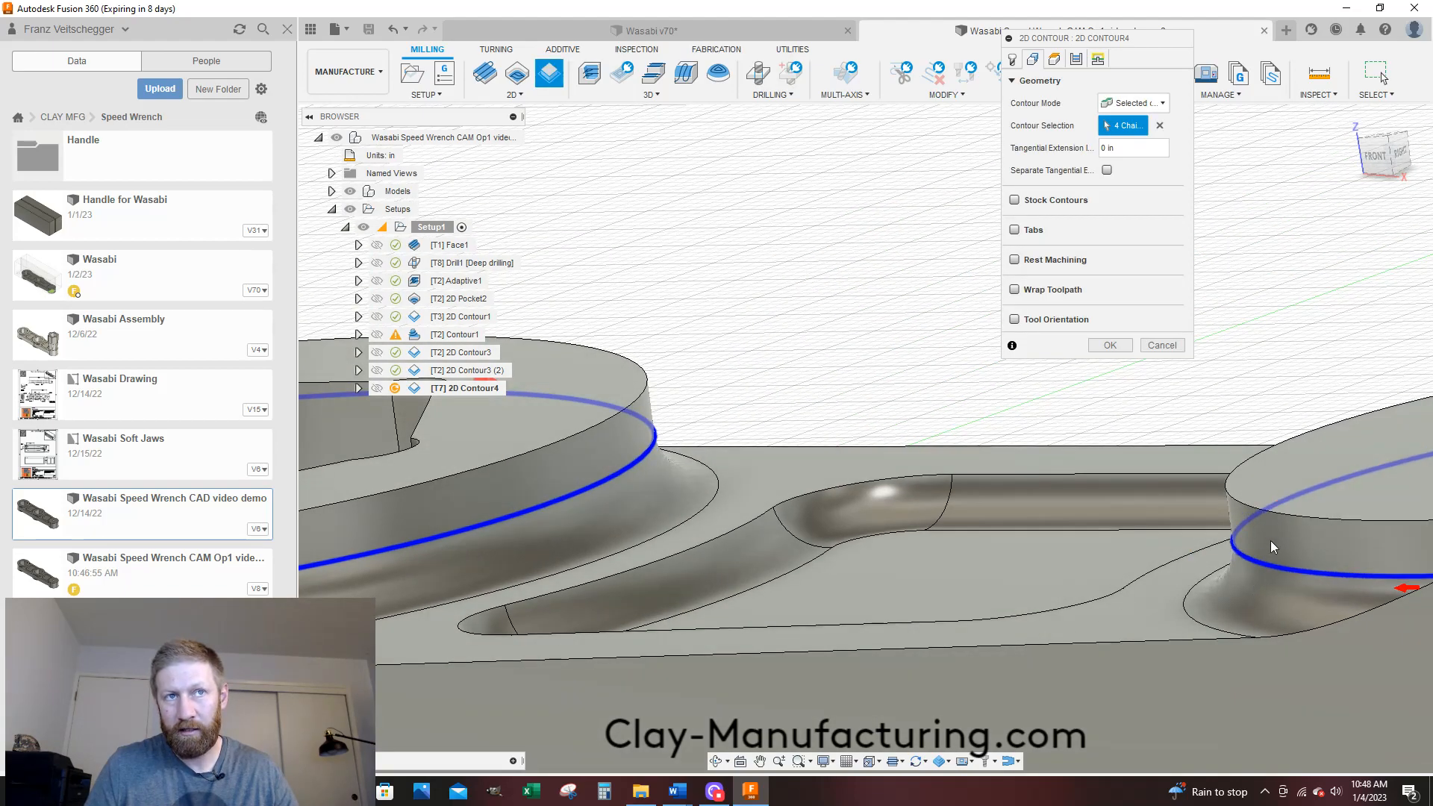
pyautogui.scroll(-2, 1258, 603)
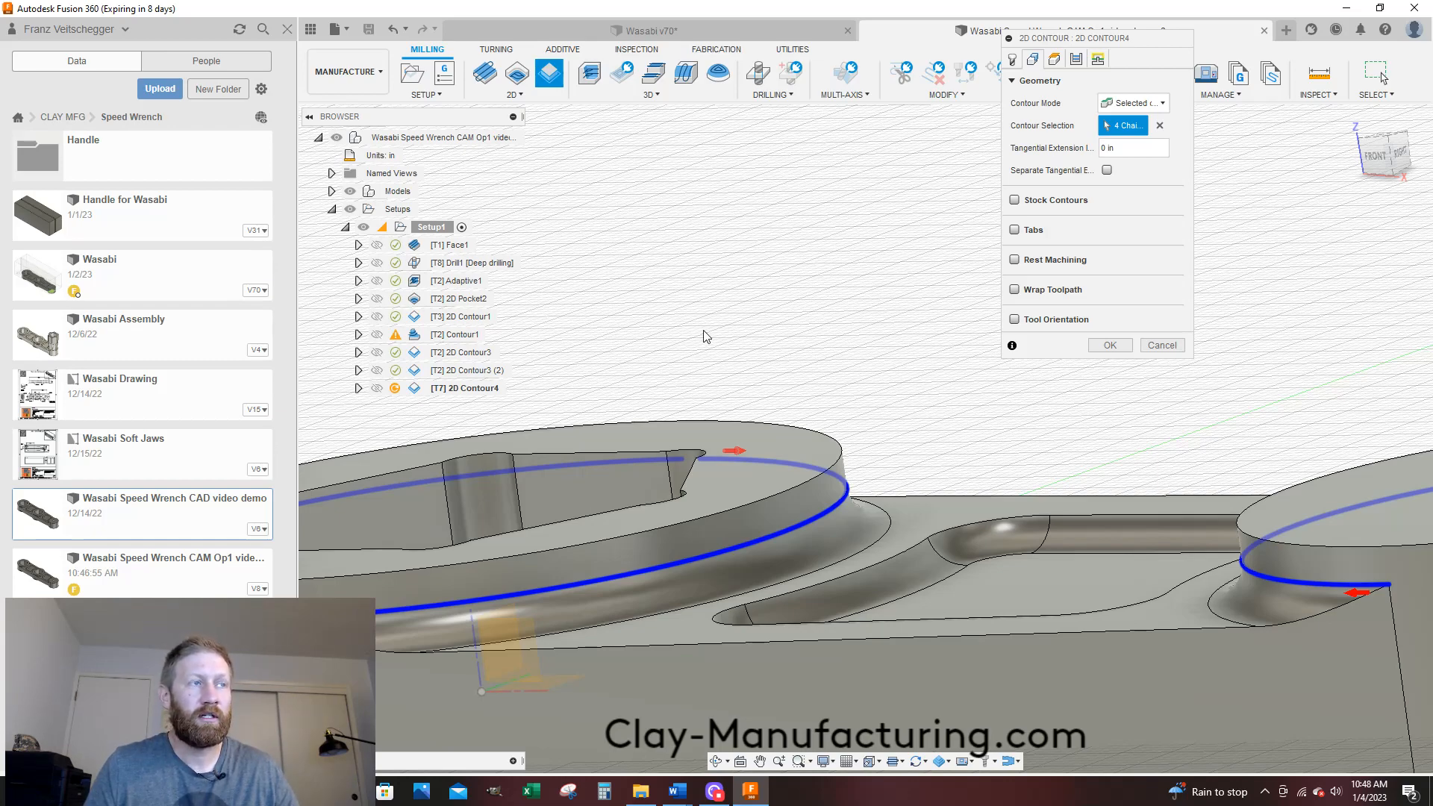
# Set the contours' tangential extension distance to .04 in and enable the separate tangential end extension
pyautogui.keyDown('shift'); pyautogui.moveTo(705, 336); pyautogui.dragTo(743, 390, button='middle'); pyautogui.keyUp('shift')
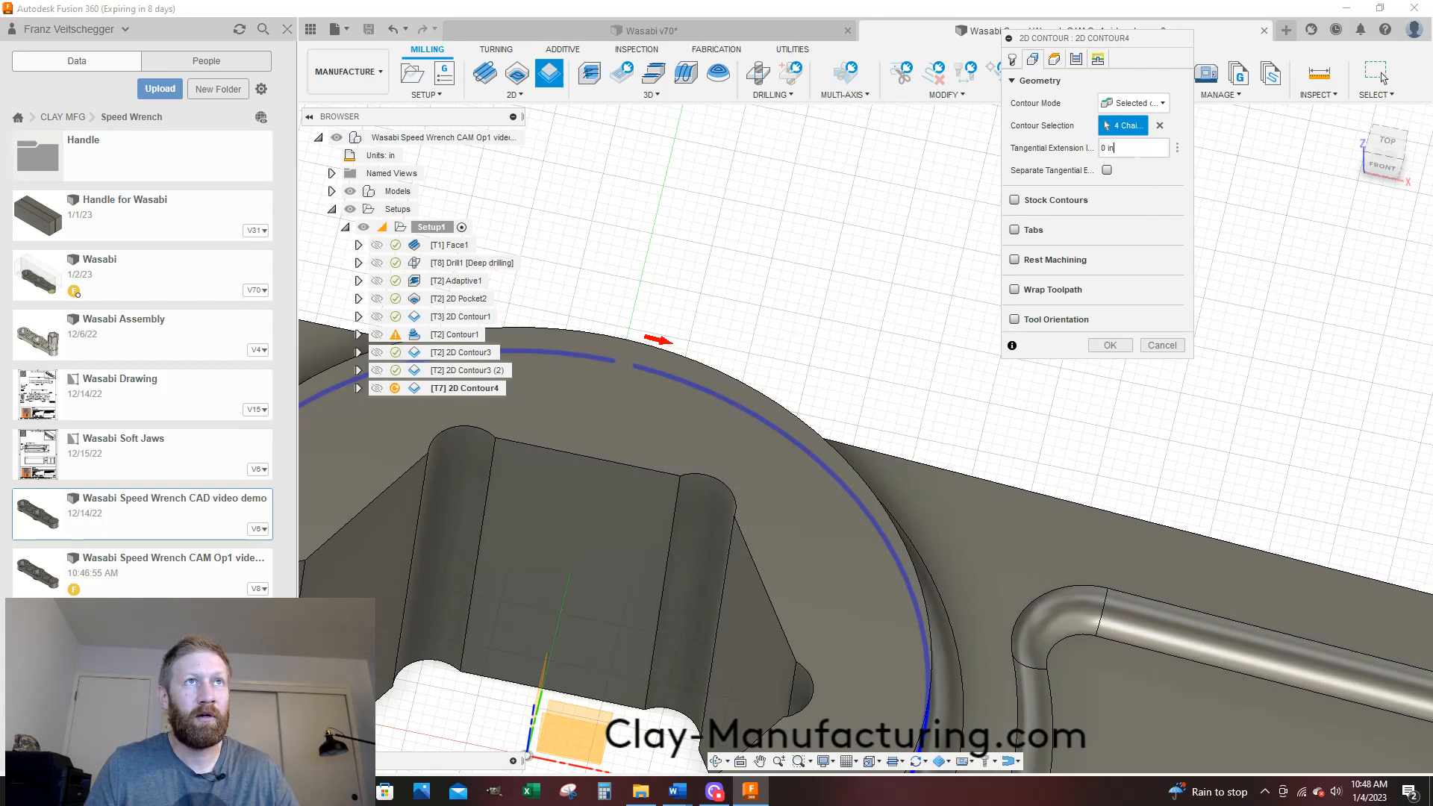
pyautogui.click(1111, 148)
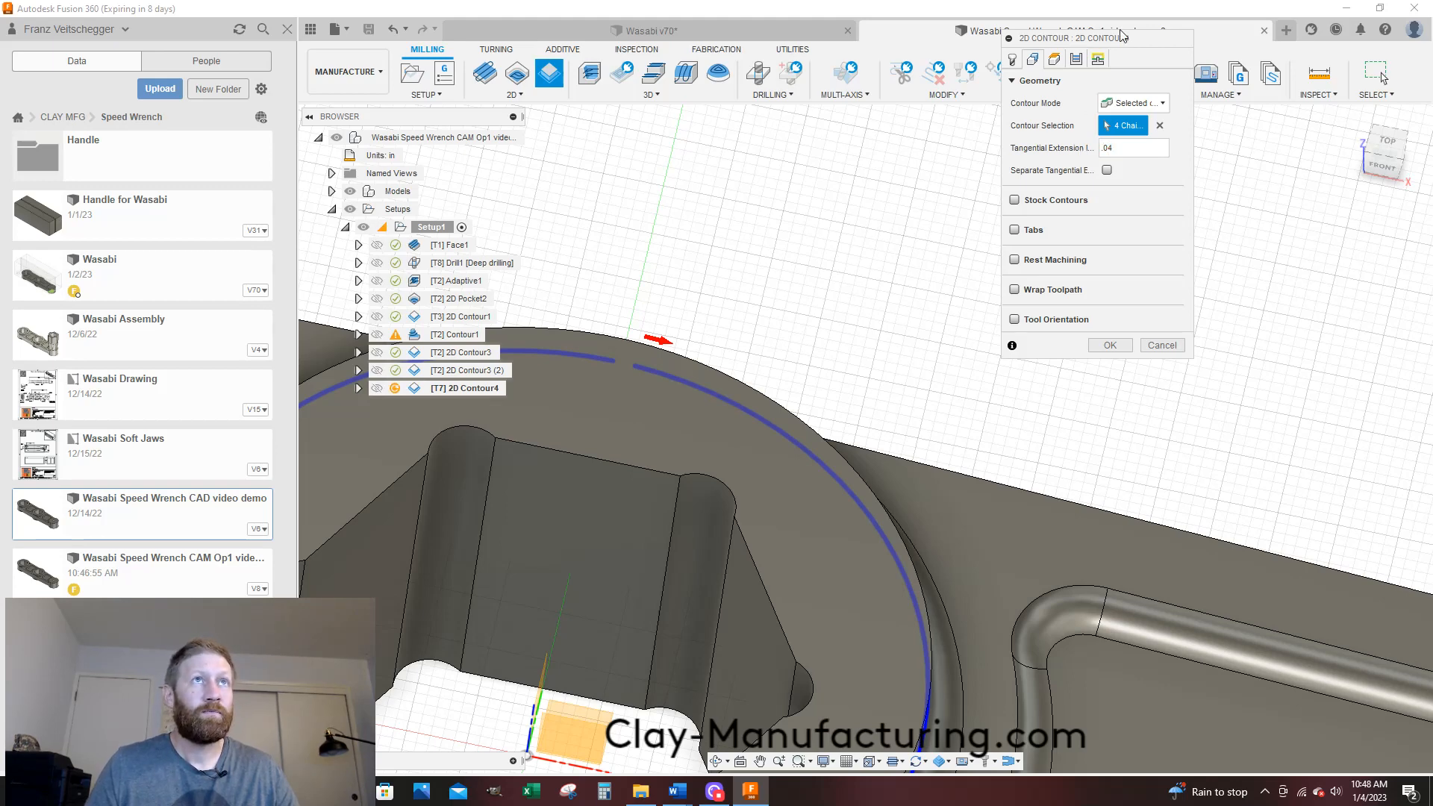
pyautogui.moveTo(1122, 35); pyautogui.dragTo(1077, 81)
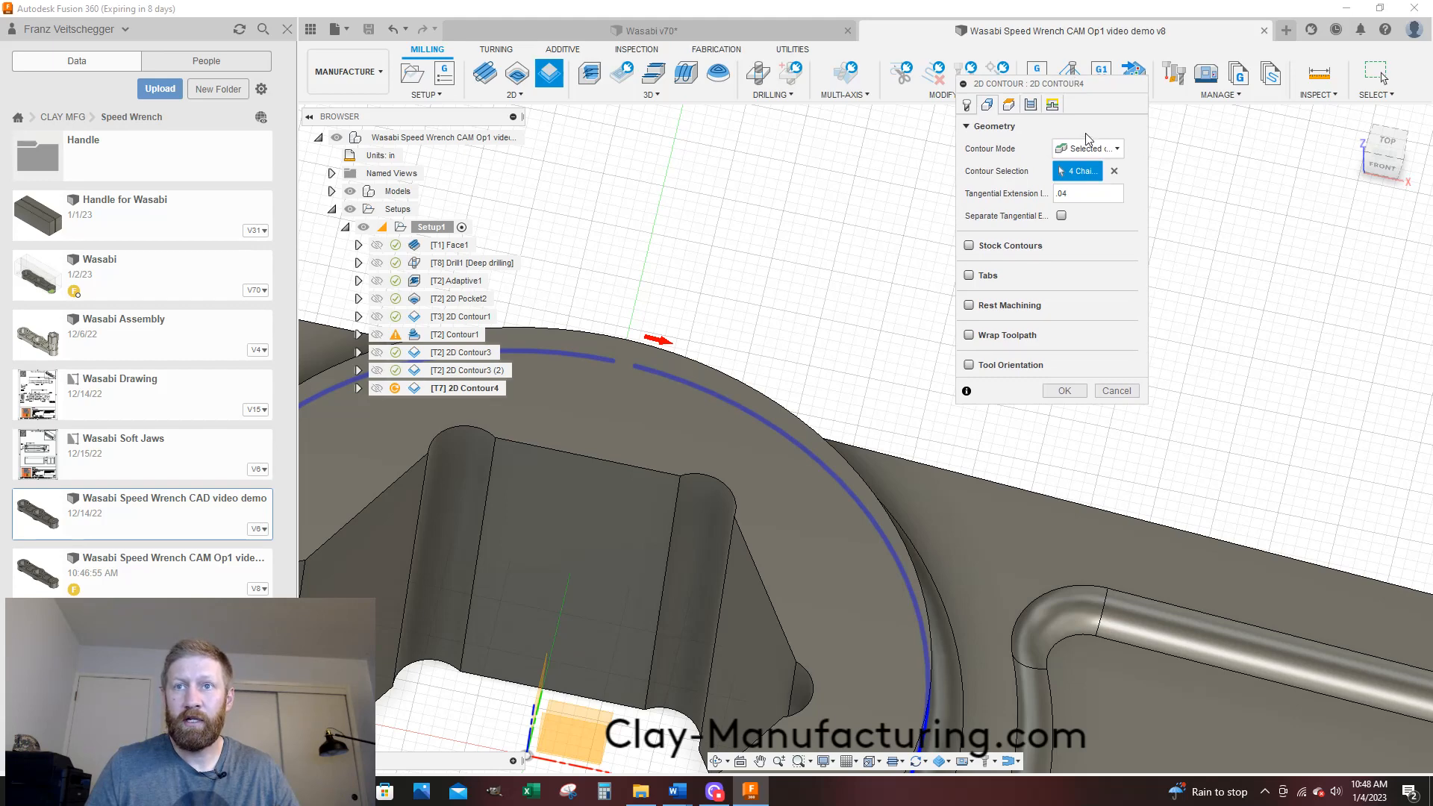
pyautogui.click(1063, 216)
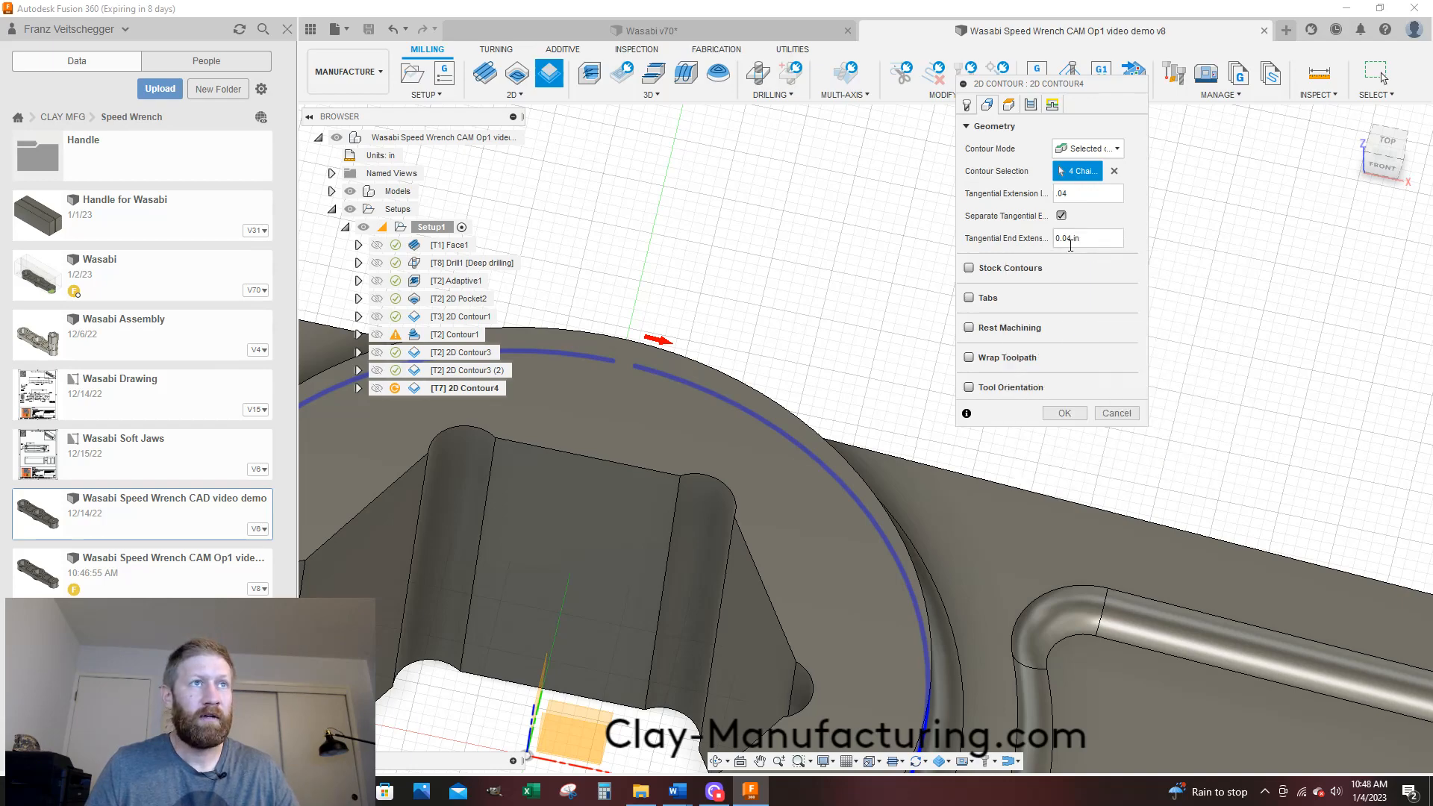
pyautogui.scroll(-5, 1218, 255)
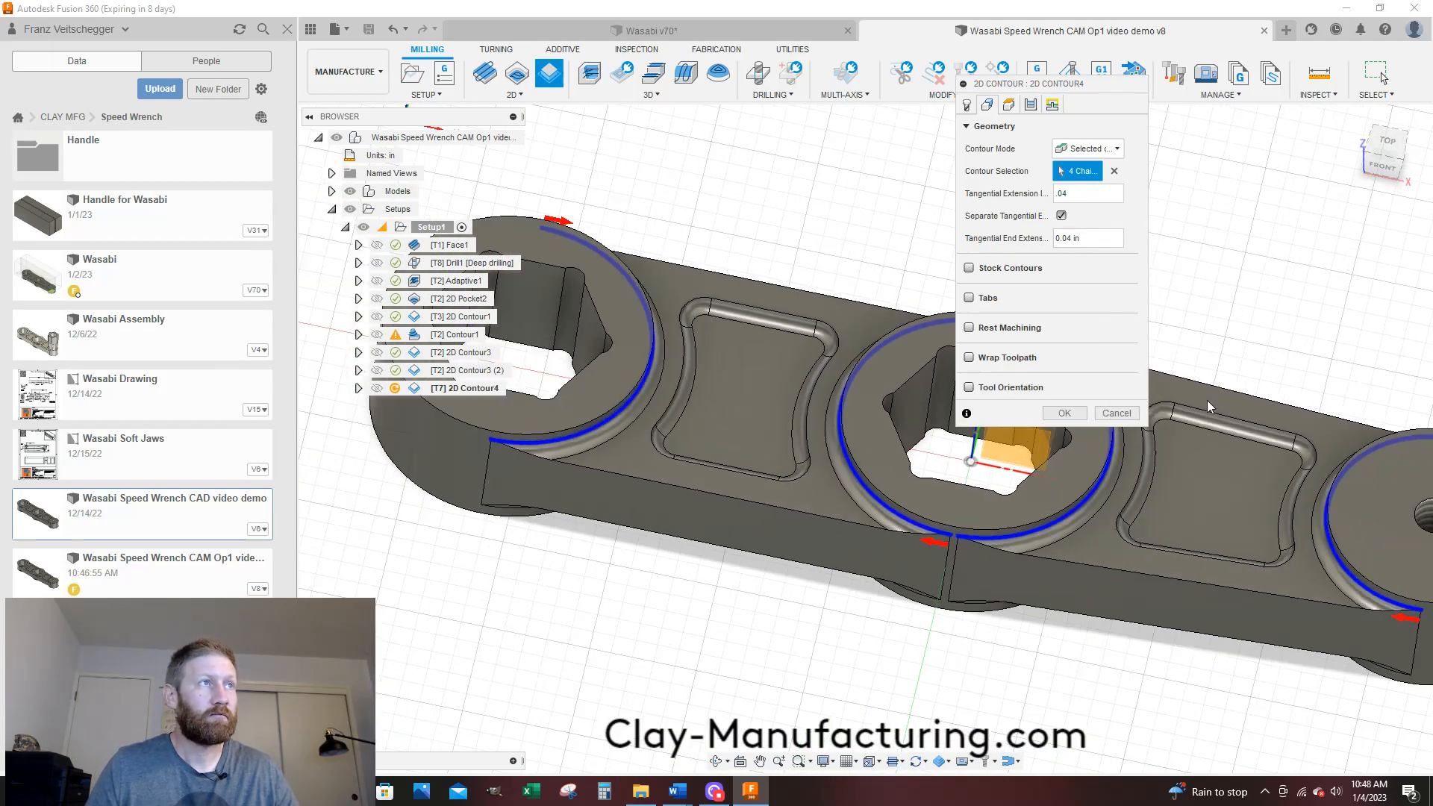
# Define the bottom height of 2D Contour4 from a selection, using the flat top face around the left pocket
pyautogui.click(1009, 104)
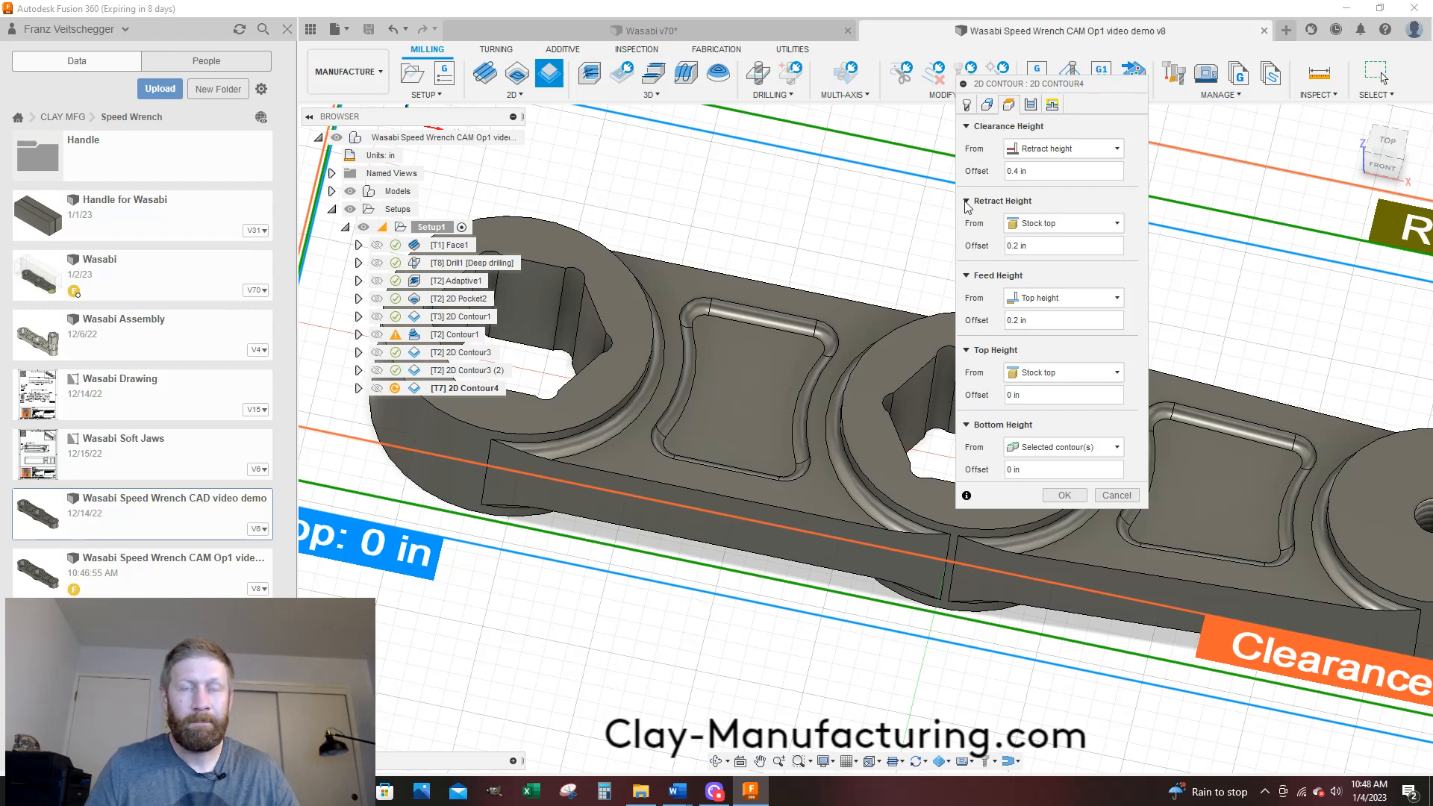
pyautogui.click(1048, 450)
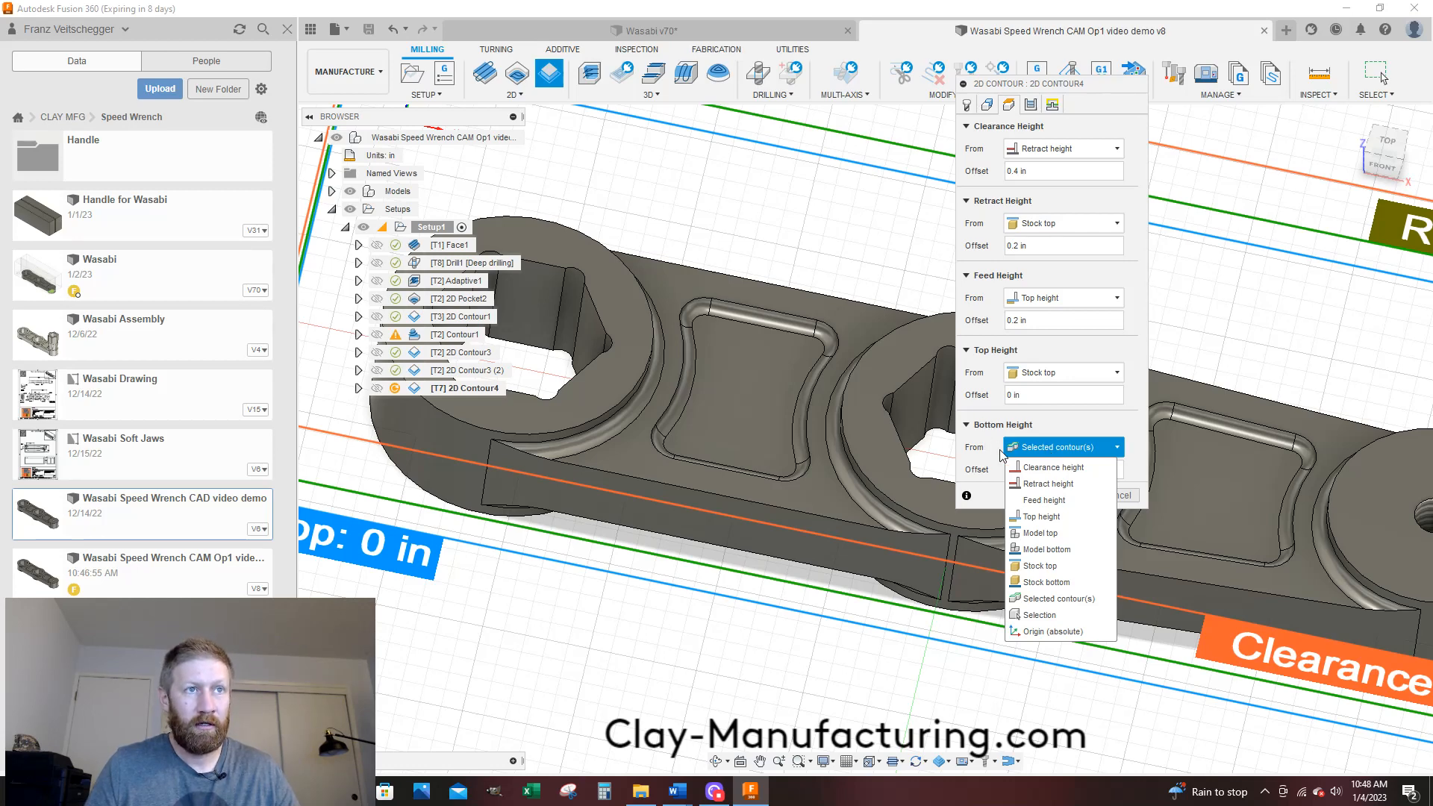
pyautogui.click(1039, 615)
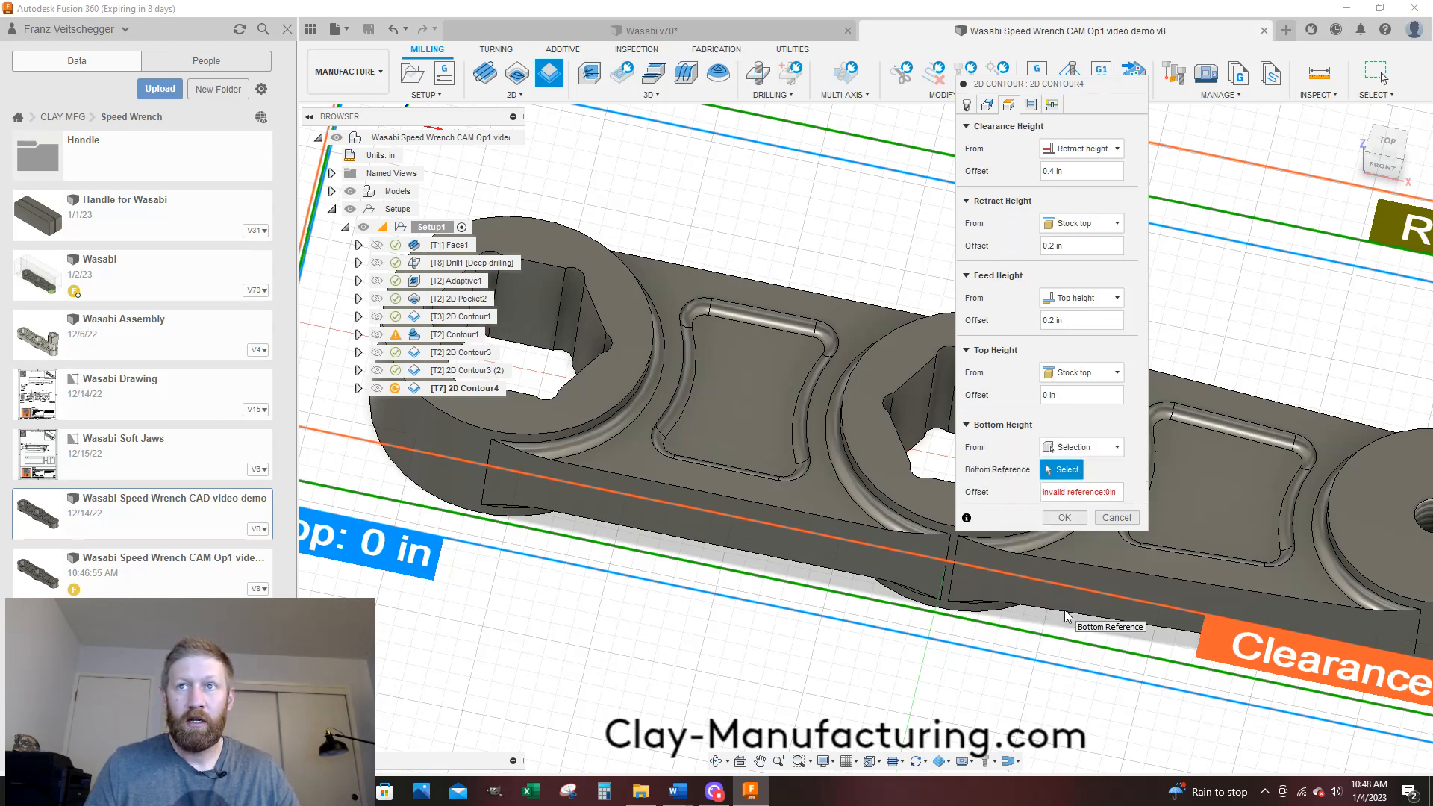
pyautogui.click(819, 494)
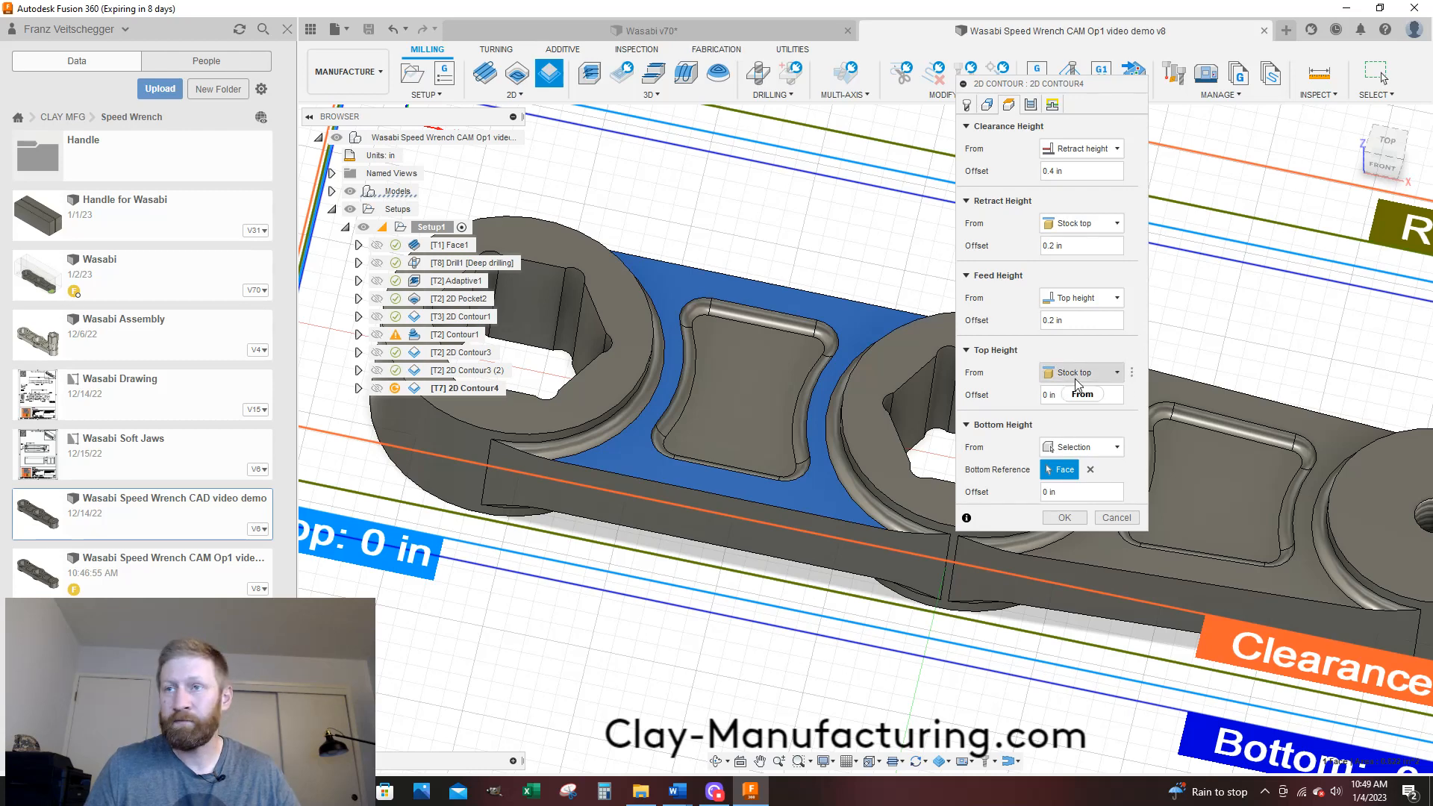
pyautogui.moveTo(1079, 385)
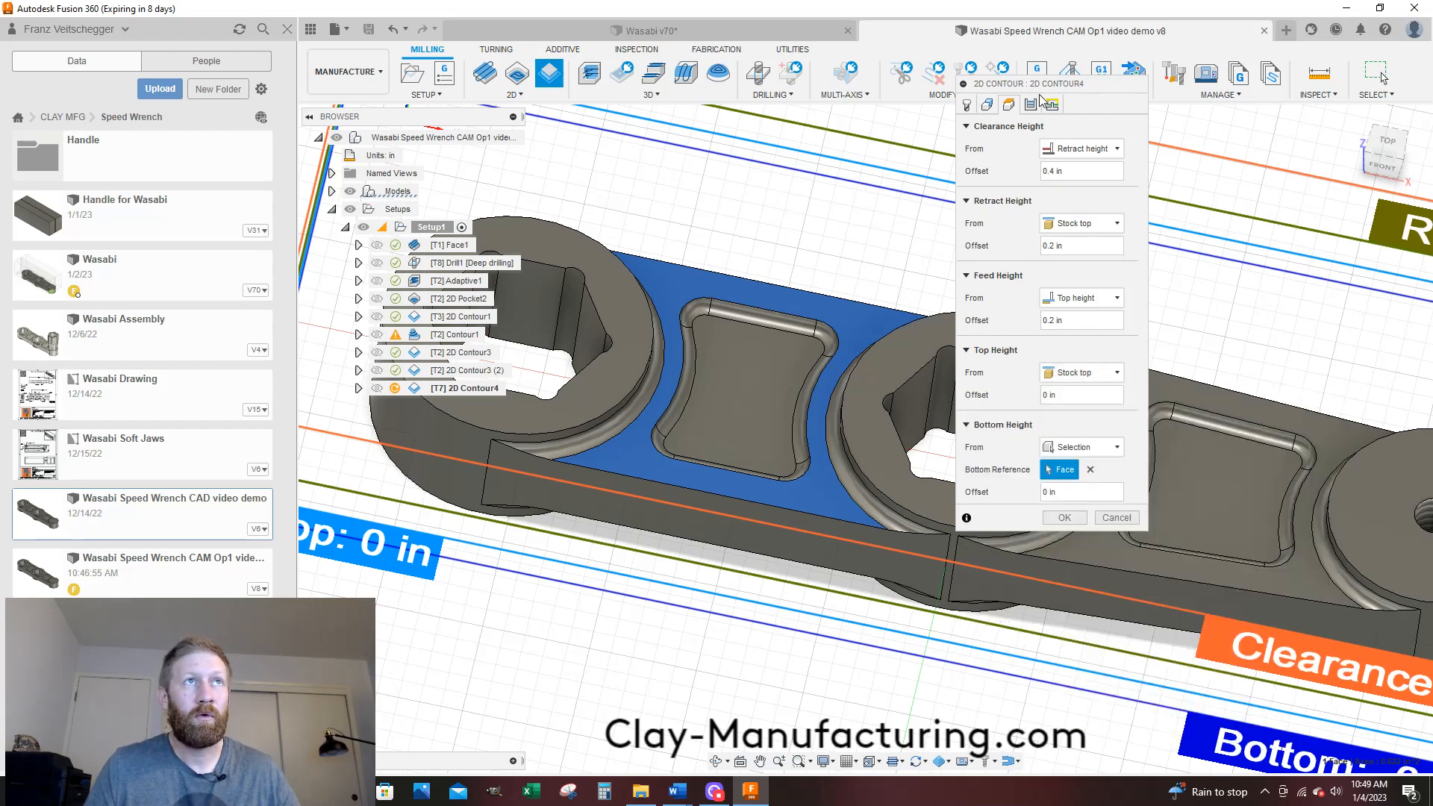
# Enable multiple finishing passes and turn on stock to leave with a radial value of 0.002 in
pyautogui.click(1030, 105)
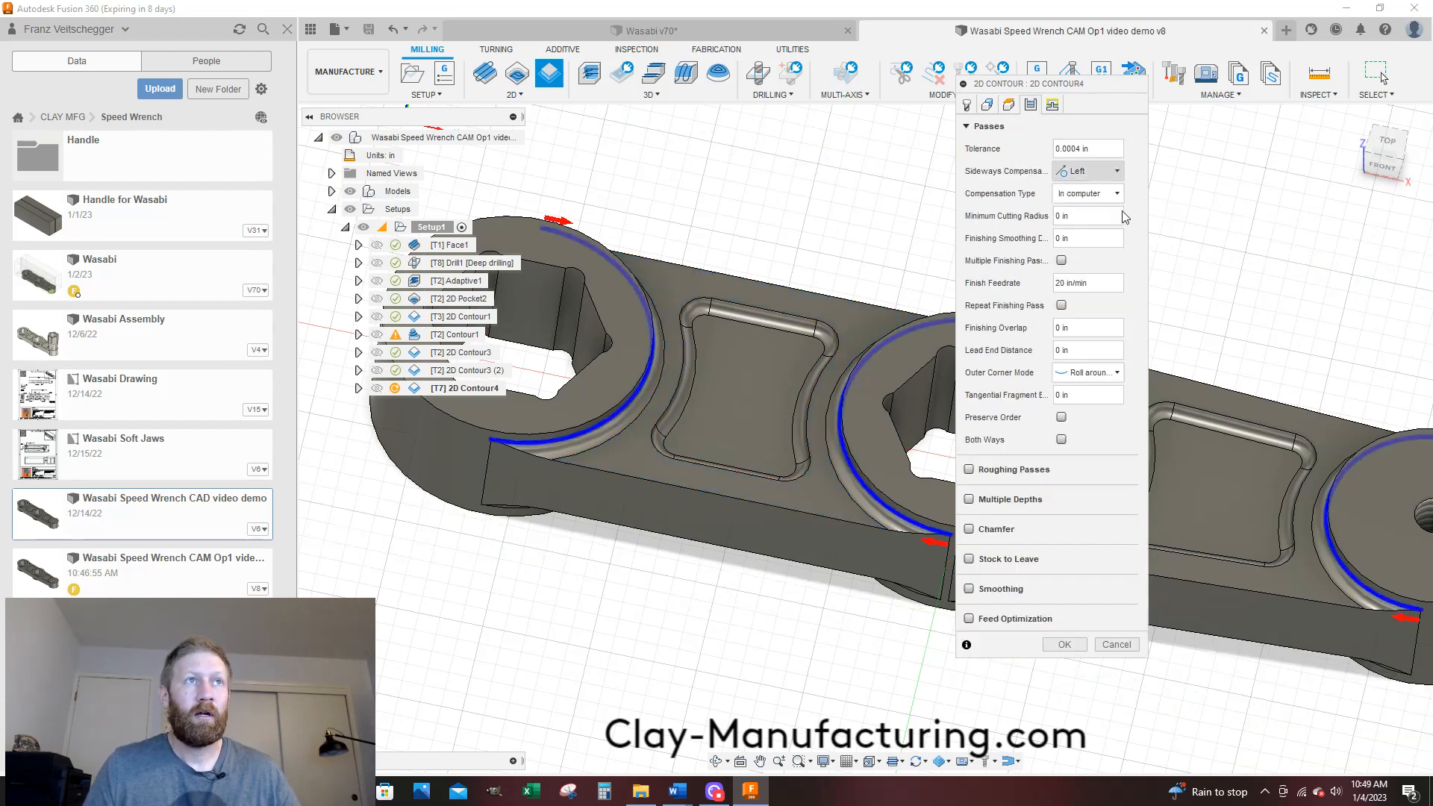
pyautogui.click(1062, 261)
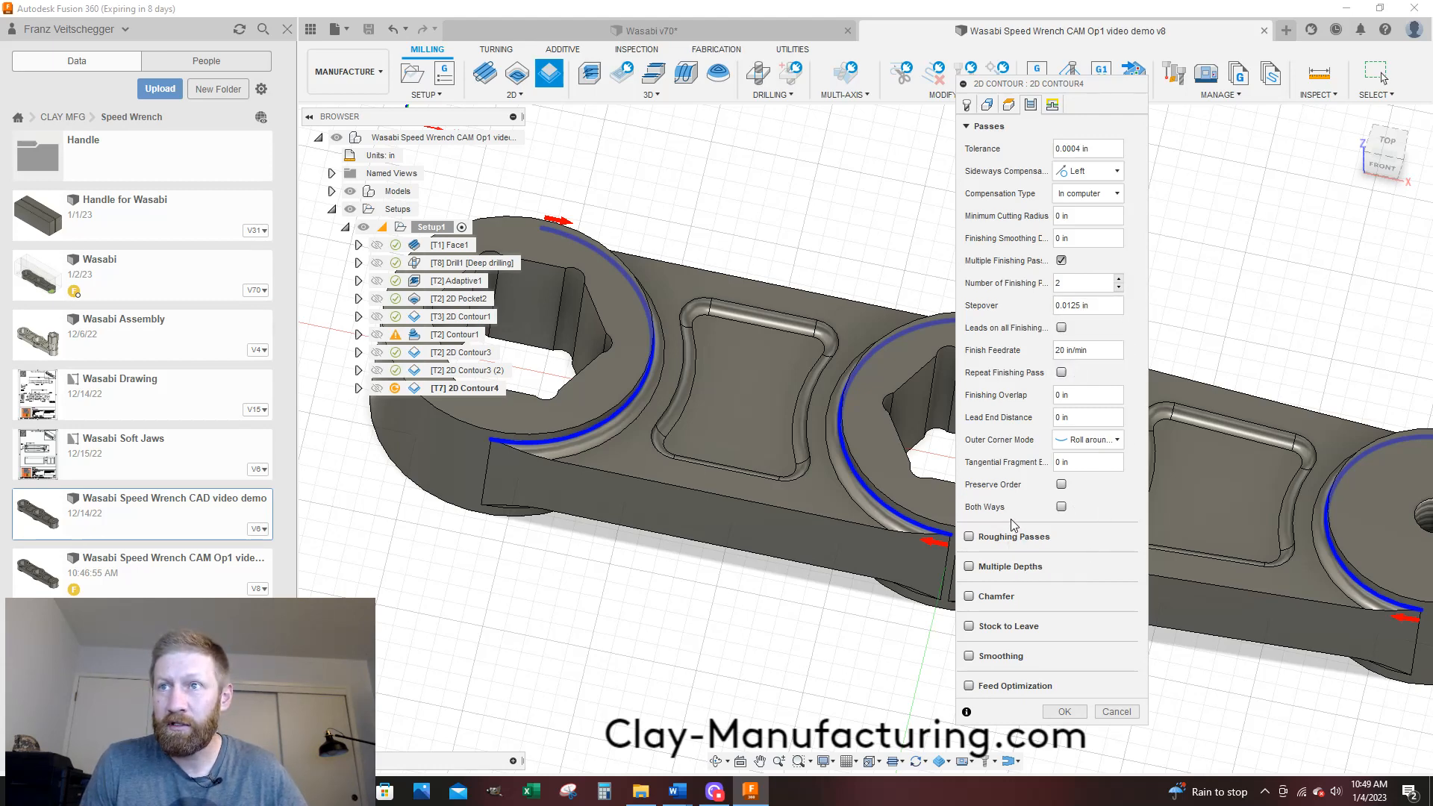
pyautogui.click(970, 626)
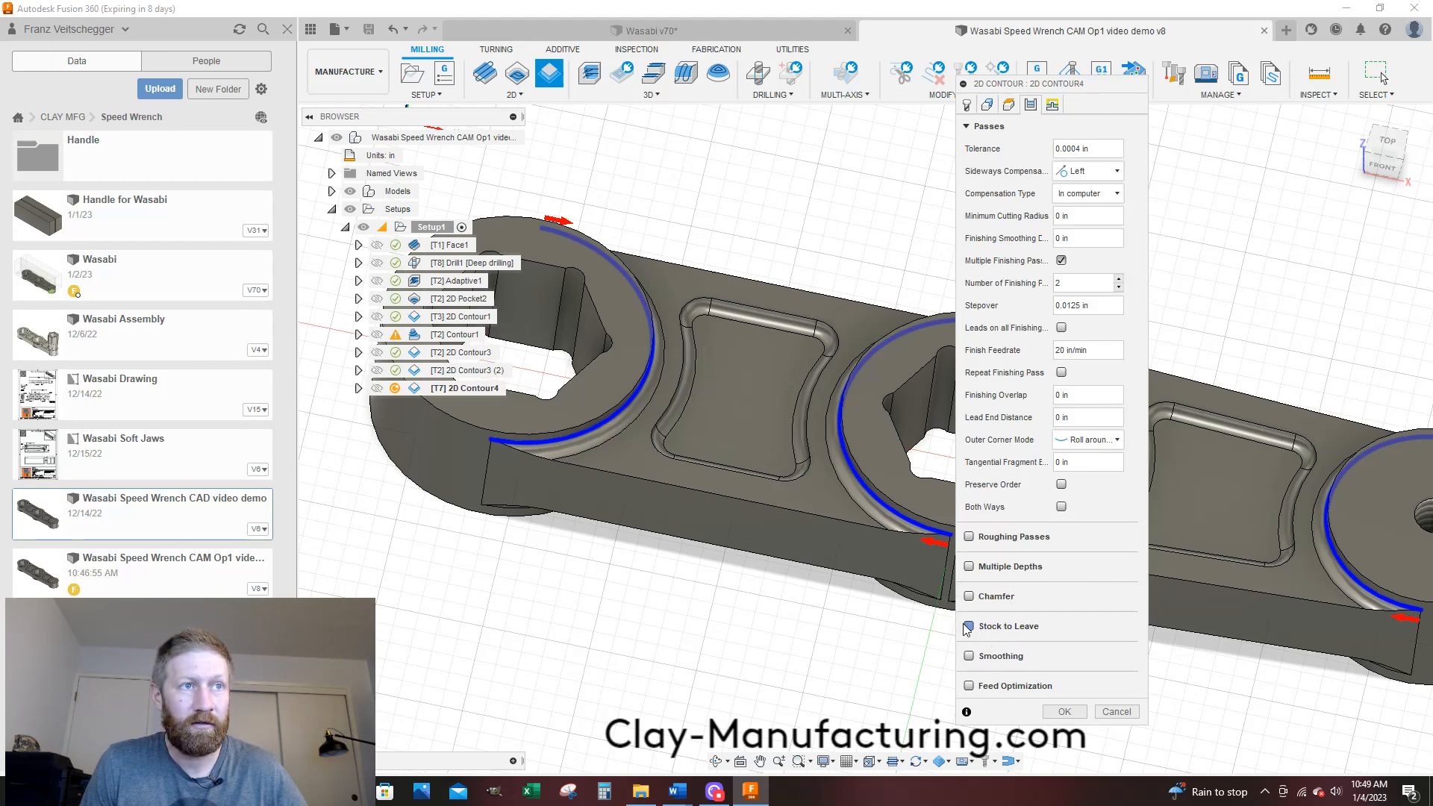
pyautogui.moveTo(1072, 86); pyautogui.dragTo(1049, 43)
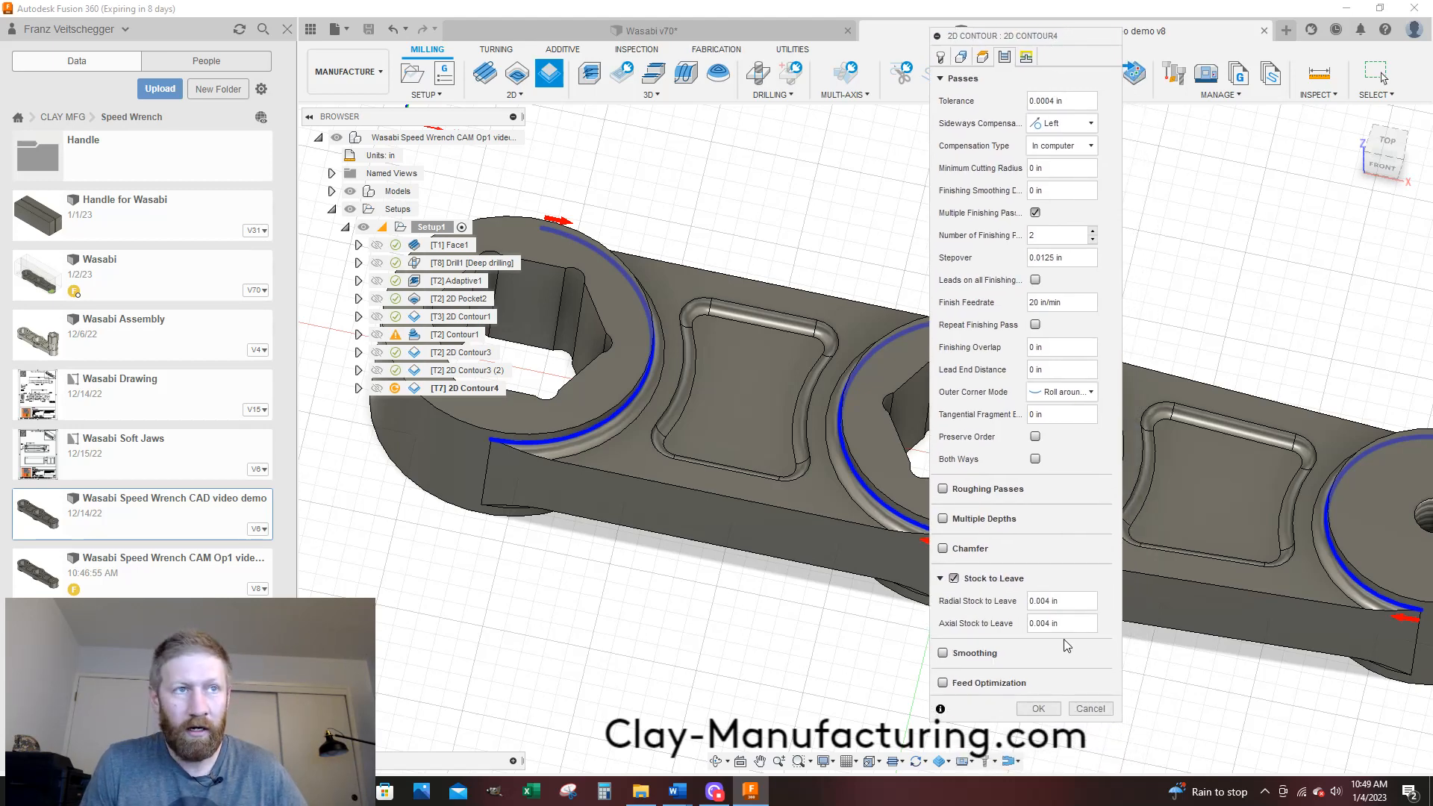
pyautogui.click(1067, 601)
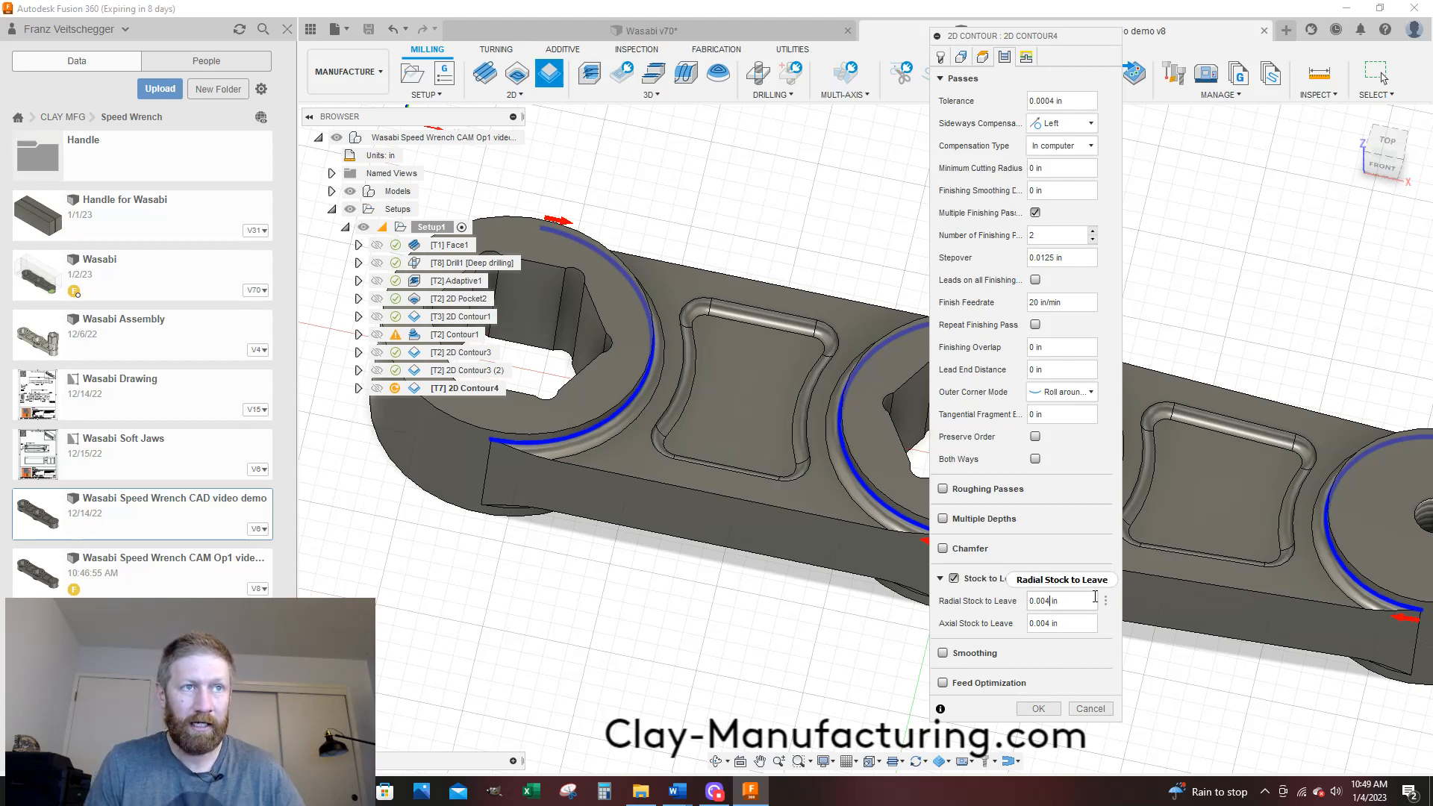
pyautogui.press('BackSpace')
pyautogui.write('2')
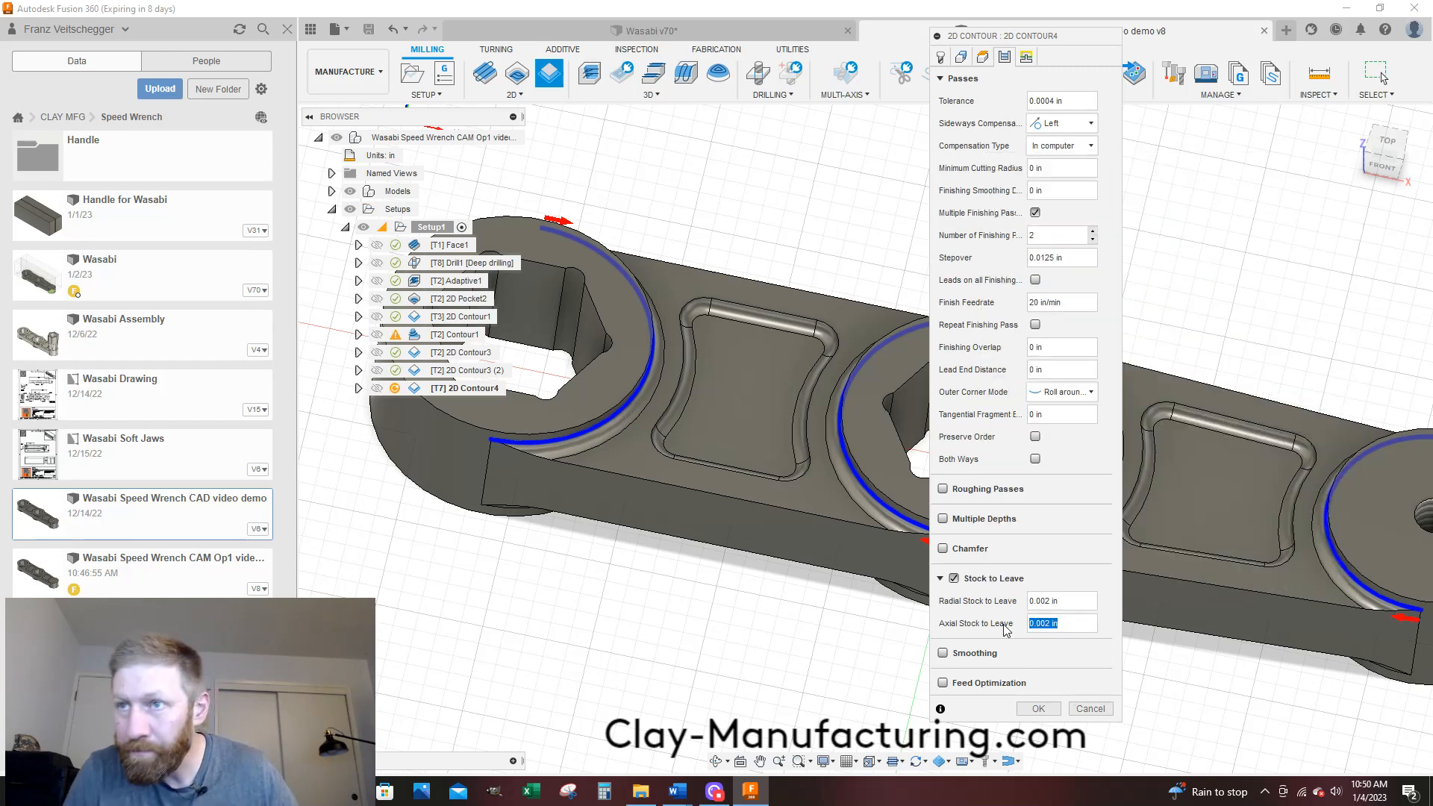
# Set the axial stock to leave to .0015 in and enable smoothing for the toolpath
pyautogui.write('.0015')
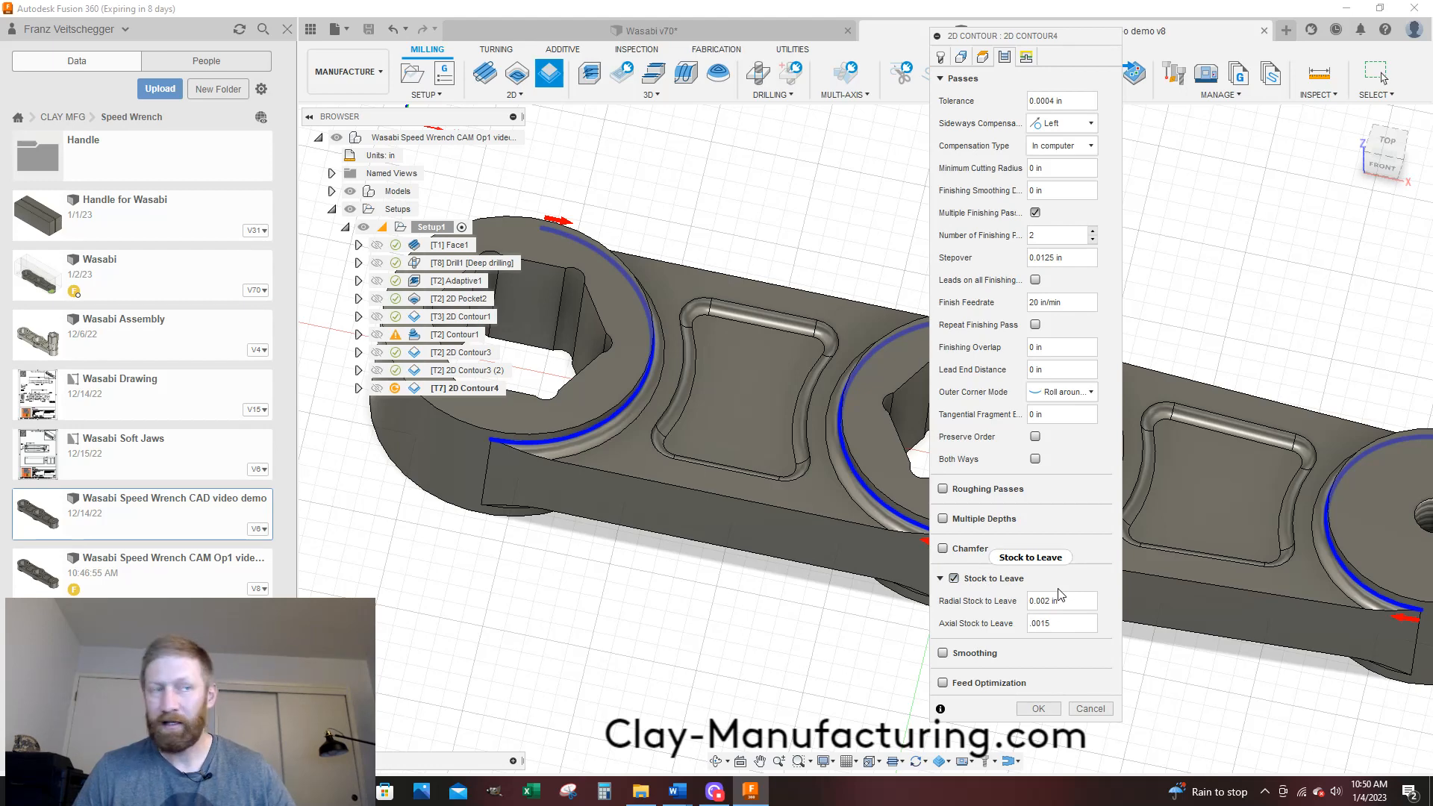
pyautogui.moveTo(1059, 594)
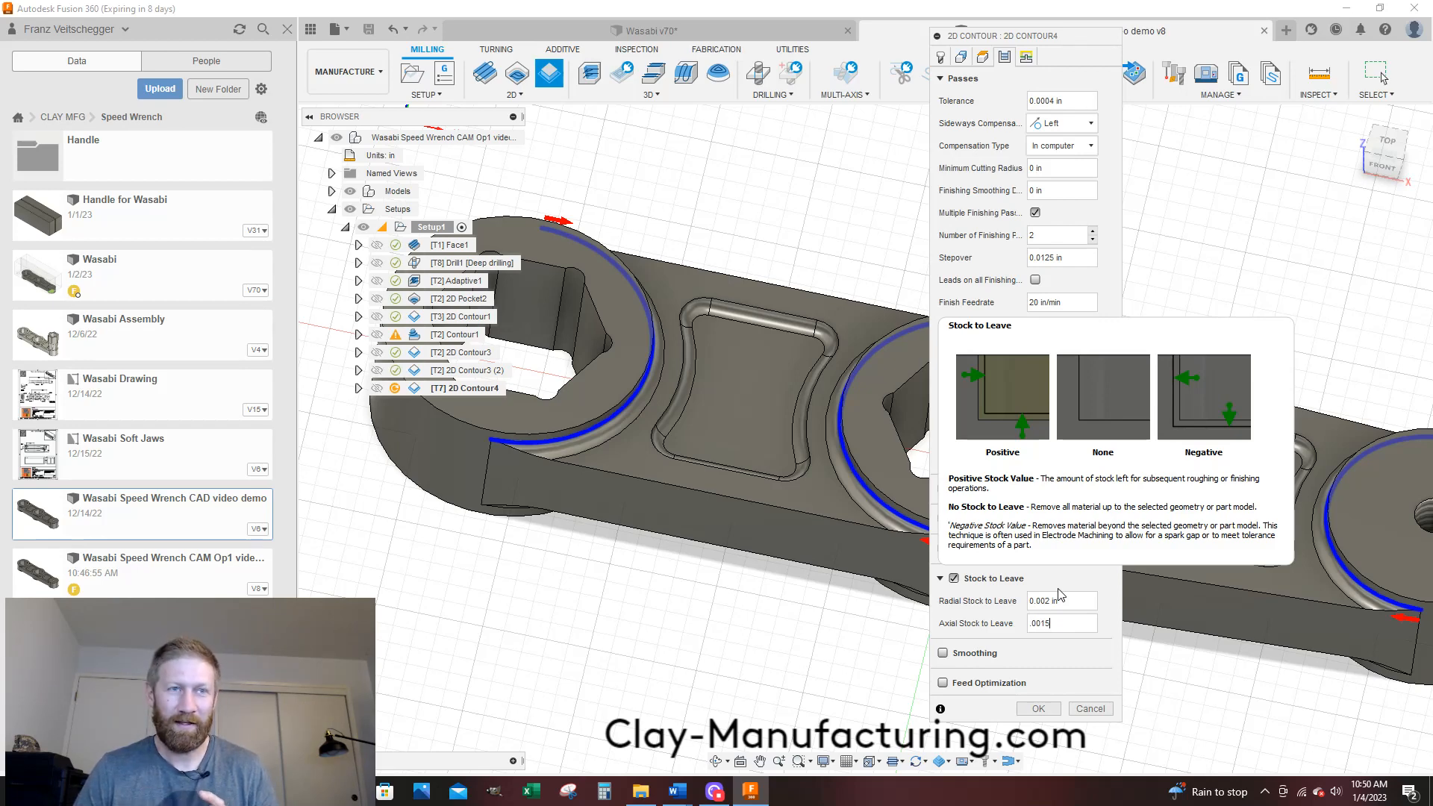
pyautogui.click(943, 654)
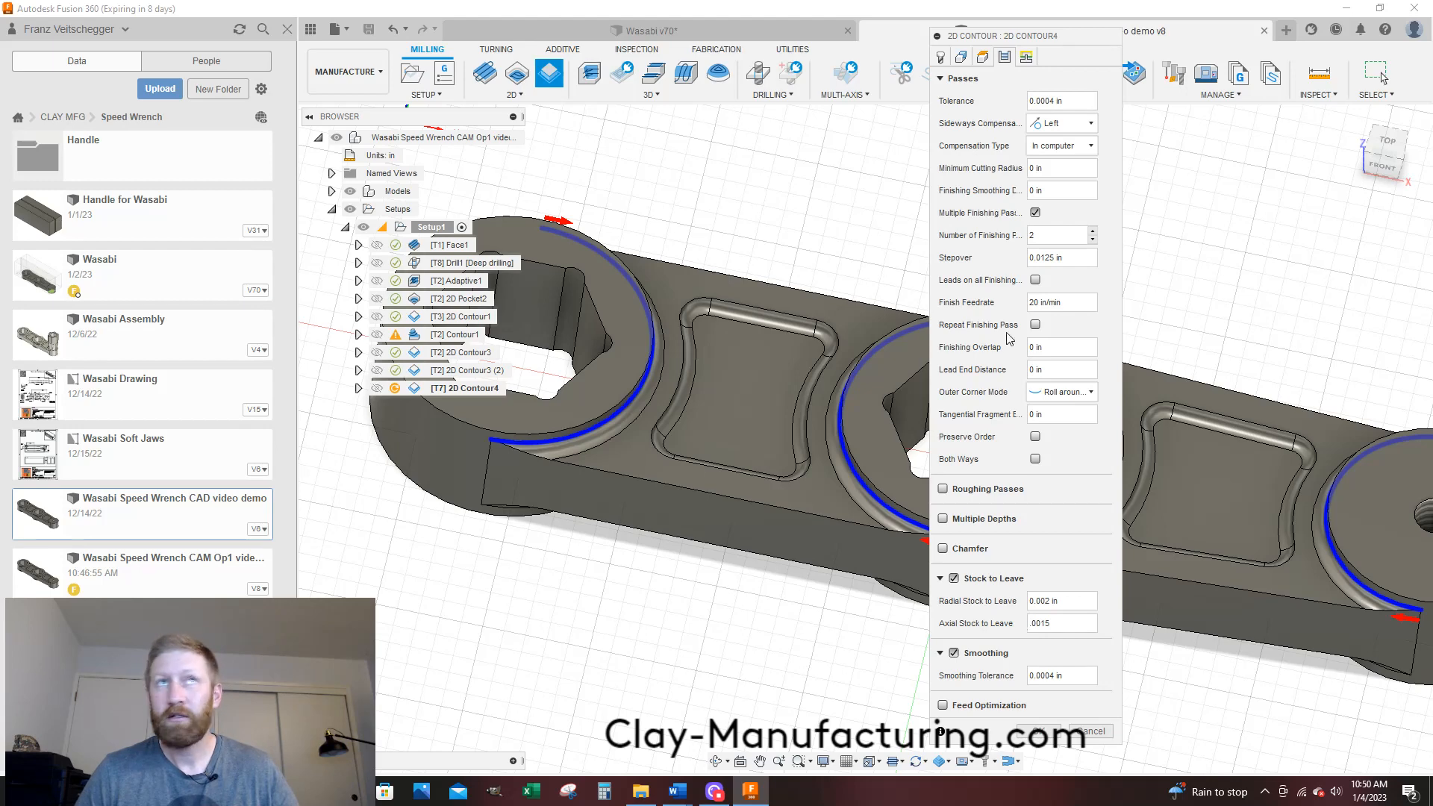
# Set 2D Contour4's horizontal lead-in radius to .05 in and its linear lead-in distance to 0.0
pyautogui.click(1026, 58)
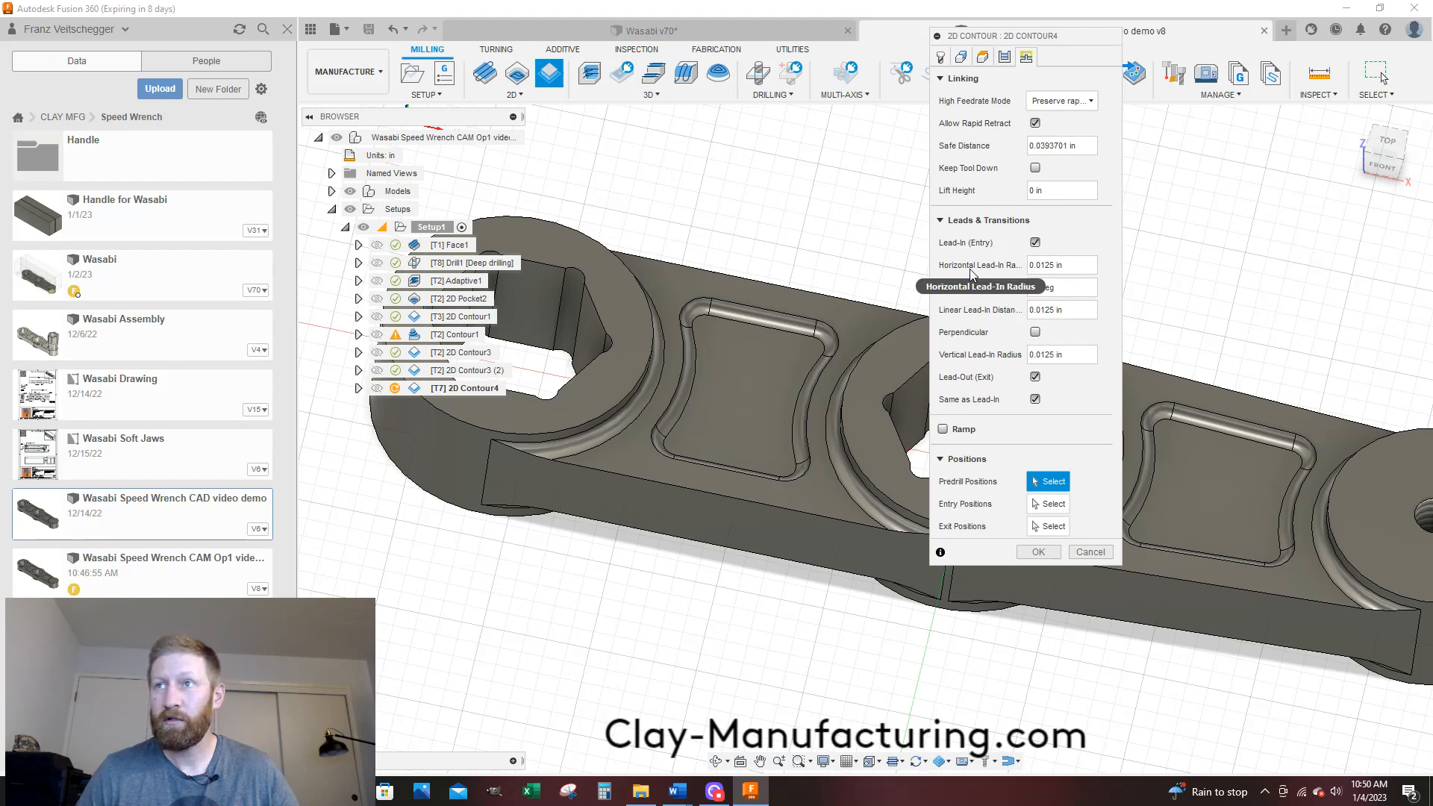
pyautogui.click(1041, 266)
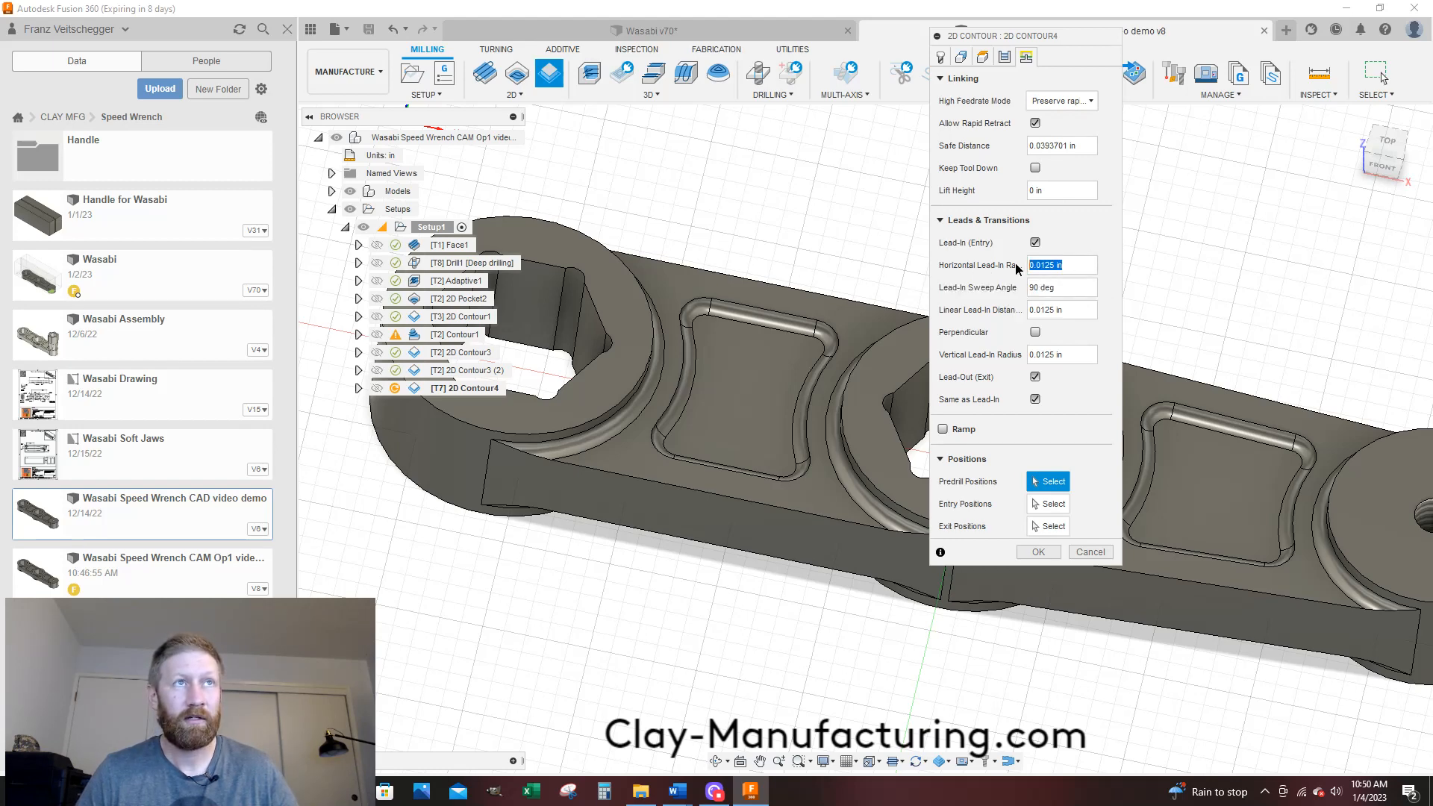
pyautogui.write('.05')
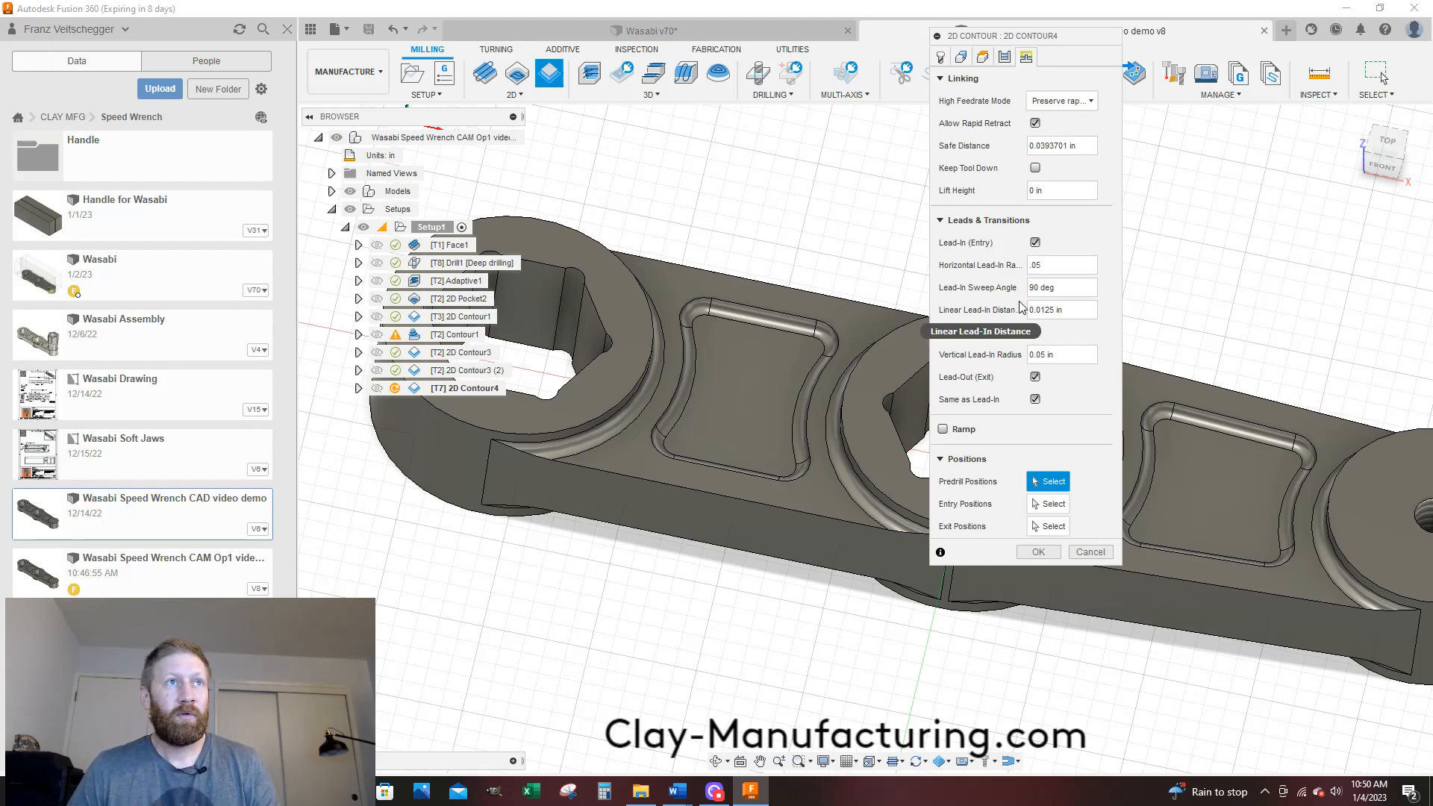
pyautogui.moveTo(1082, 310); pyautogui.dragTo(1050, 310)
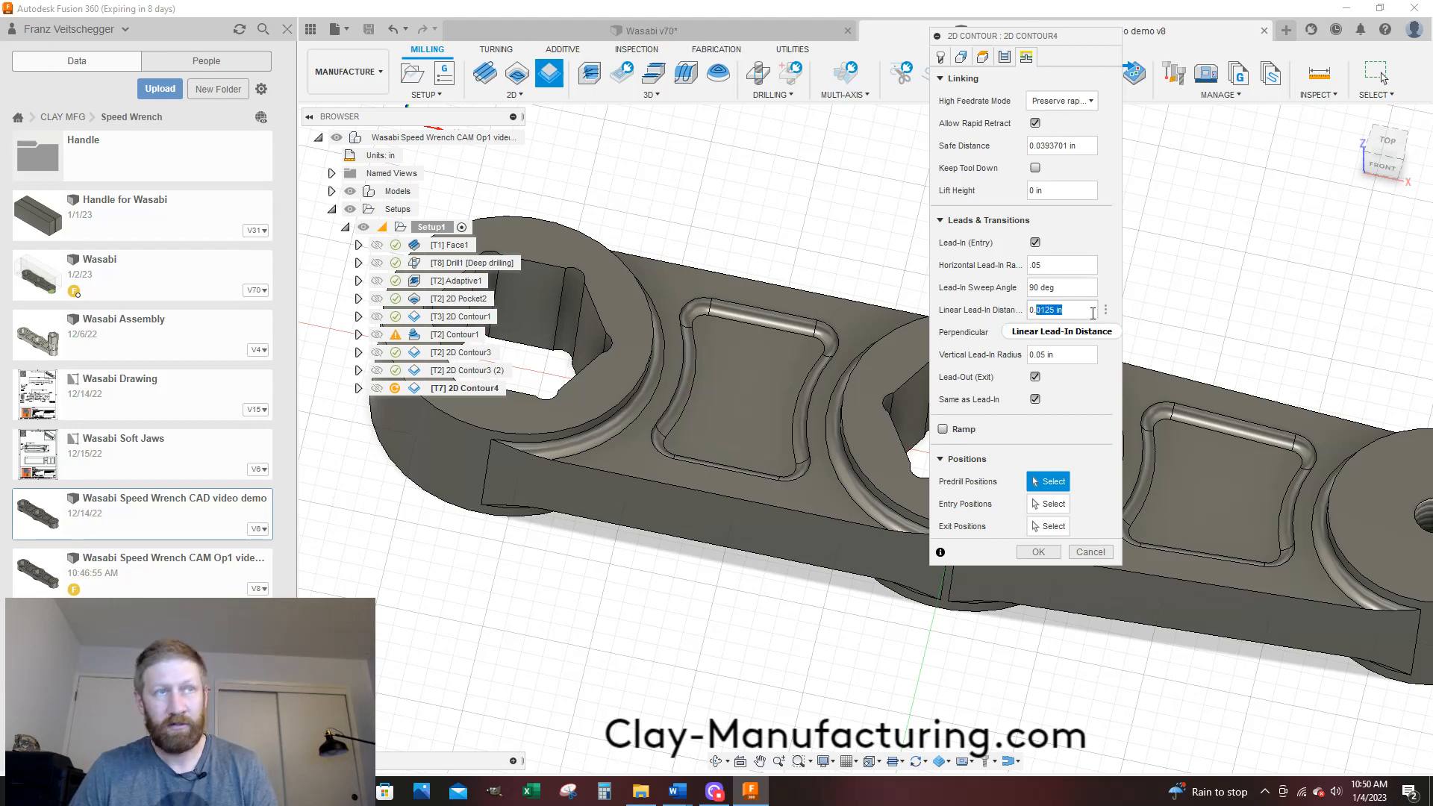
pyautogui.write('0')
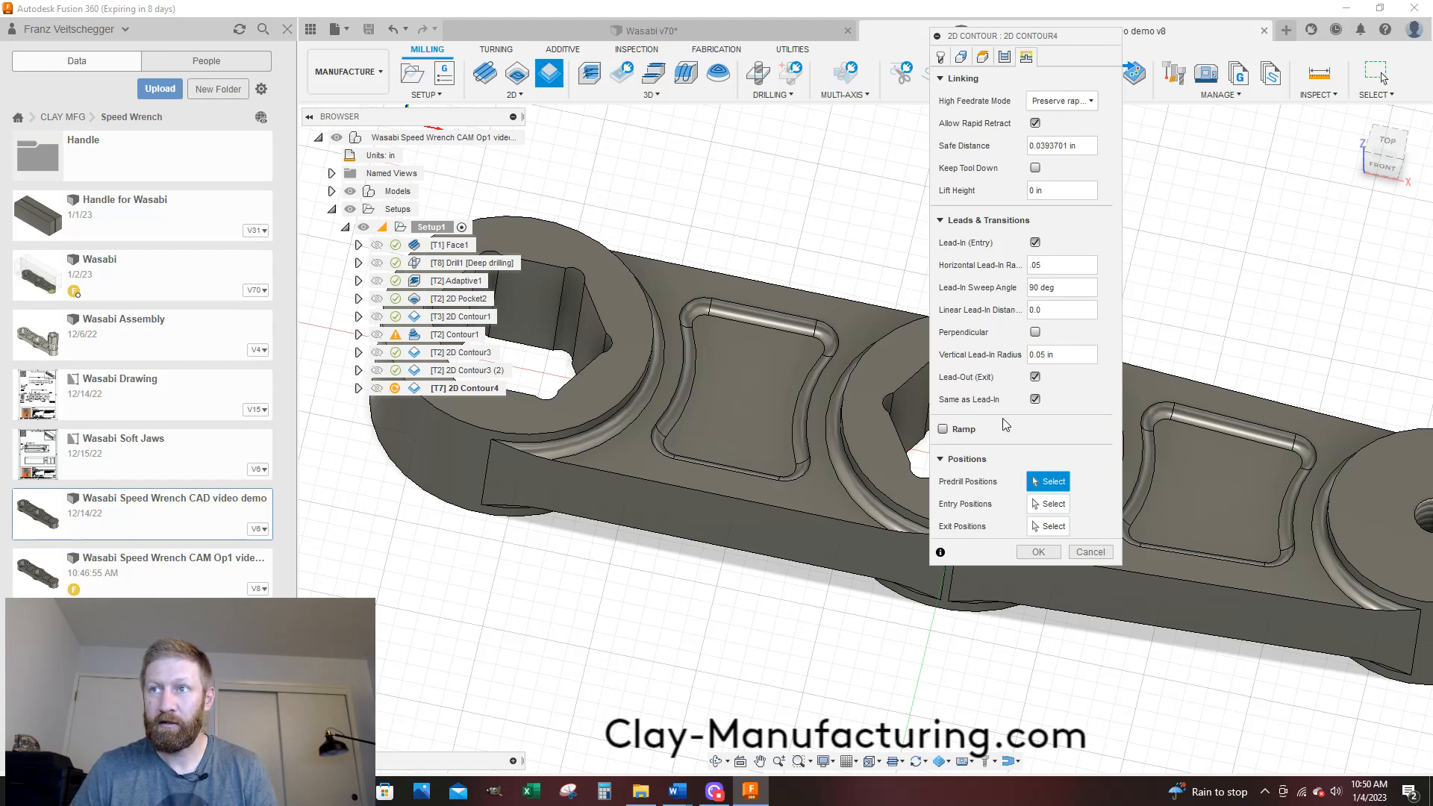
# Set the vertical lead-in radius to 0.0 and accept the operation to generate its toolpath
pyautogui.click(1073, 358)
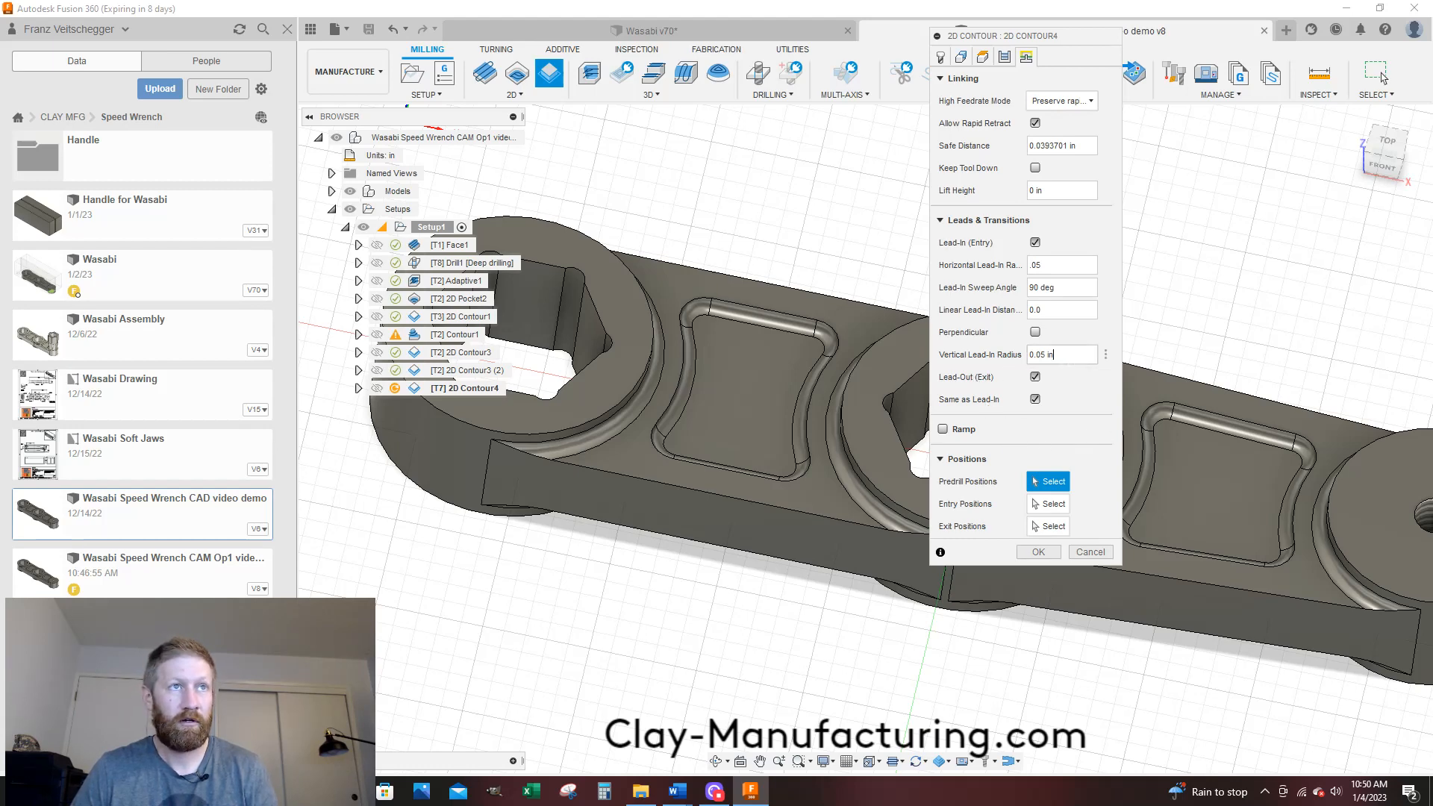
pyautogui.write('0')
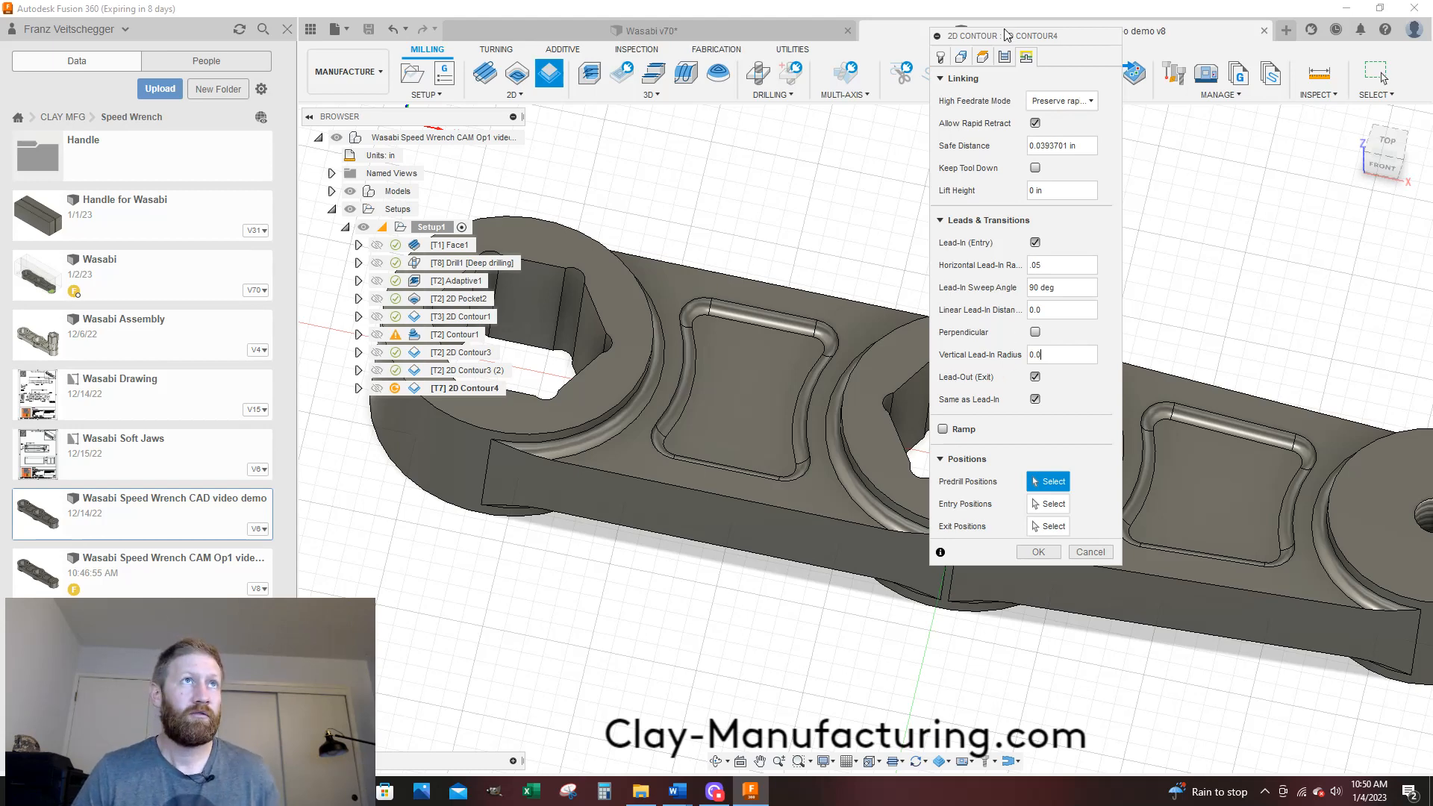
pyautogui.click(1043, 556)
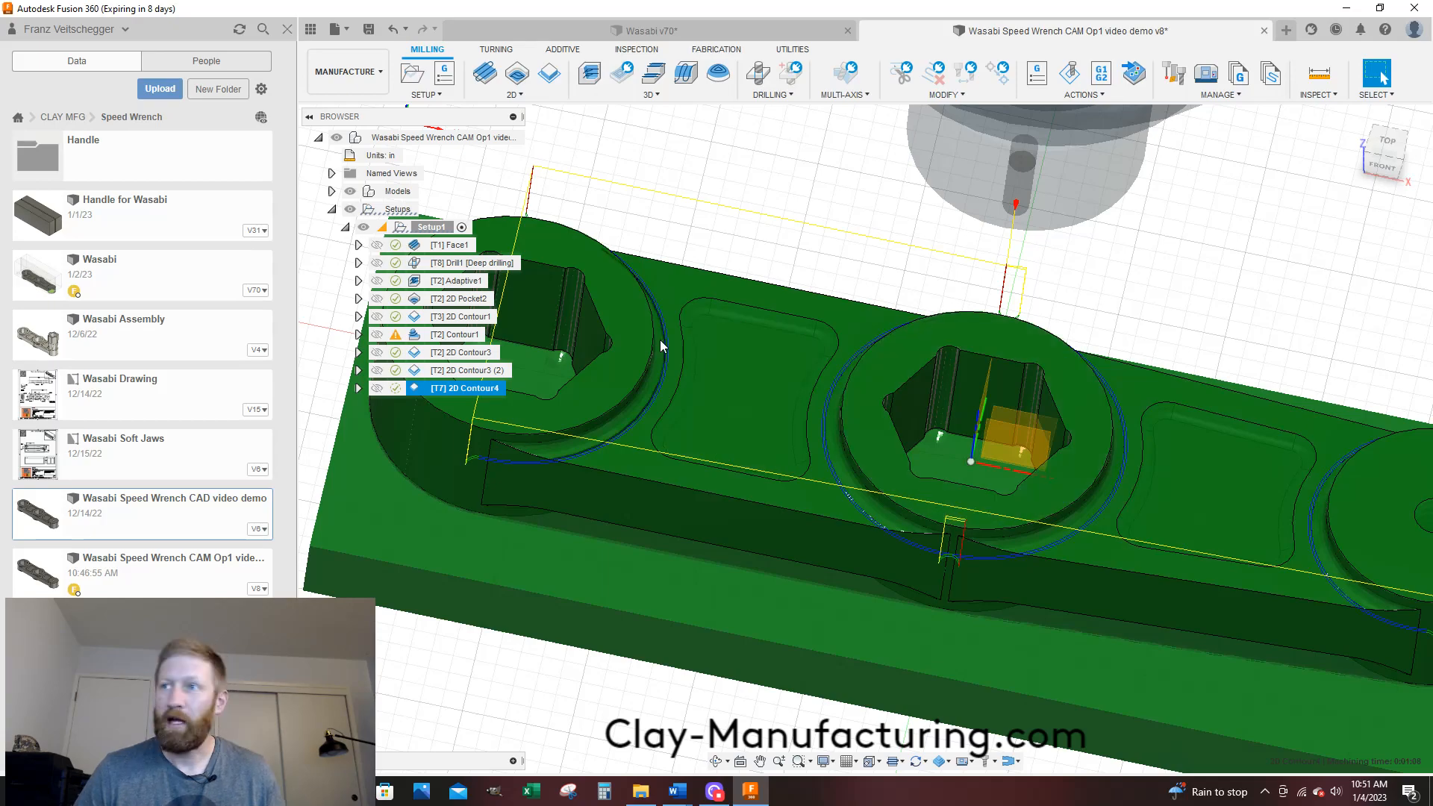
# Examine the 2D Contour4 toolpath's finishing passes and leads around the filleted boss bases, comparing it with 2D Contour3 (2)
pyautogui.keyDown('shift'); pyautogui.moveTo(660, 338); pyautogui.dragTo(963, 477, button='middle'); pyautogui.keyUp('shift')
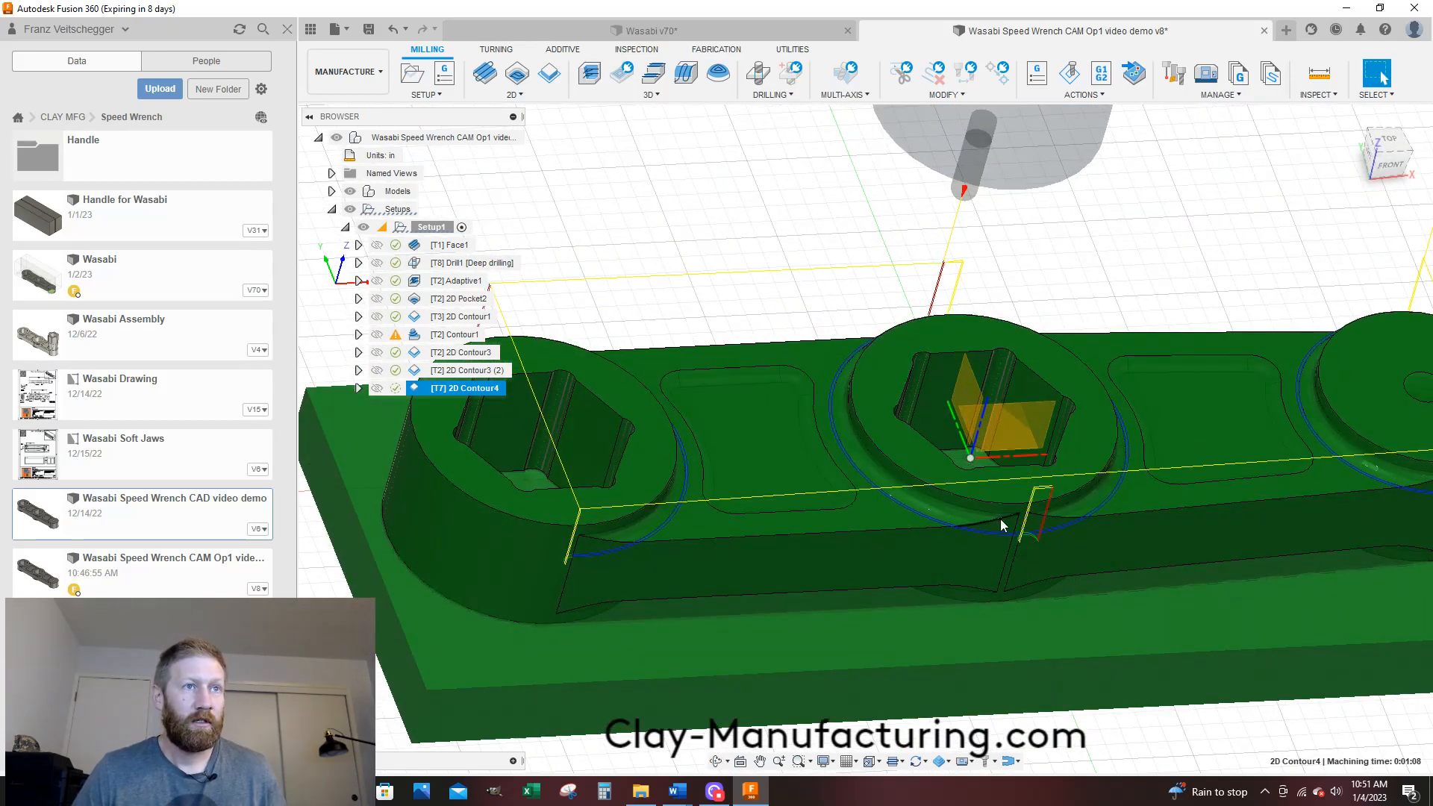
pyautogui.scroll(5, 950, 502)
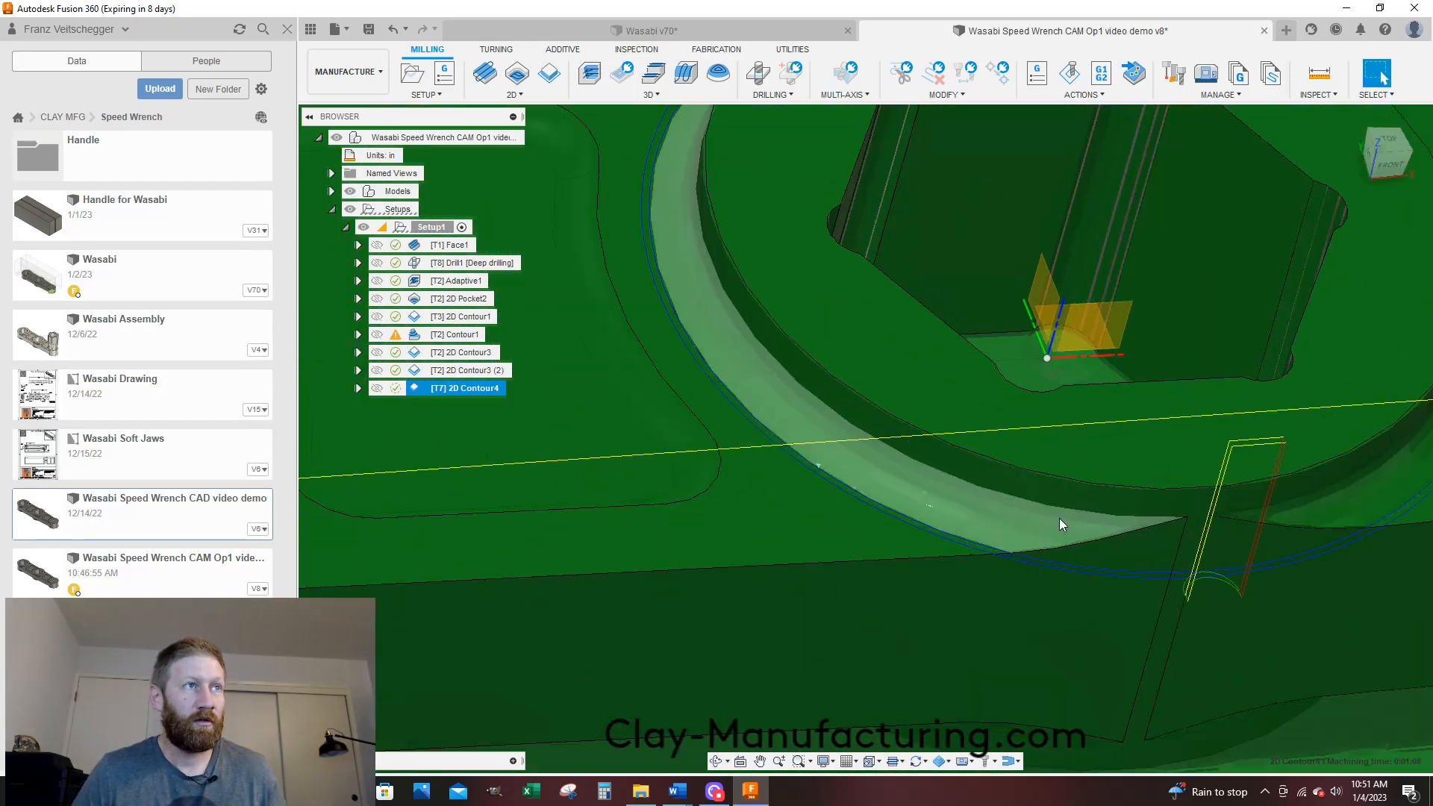
pyautogui.scroll(-3, 1060, 520)
pyautogui.click(492, 371)
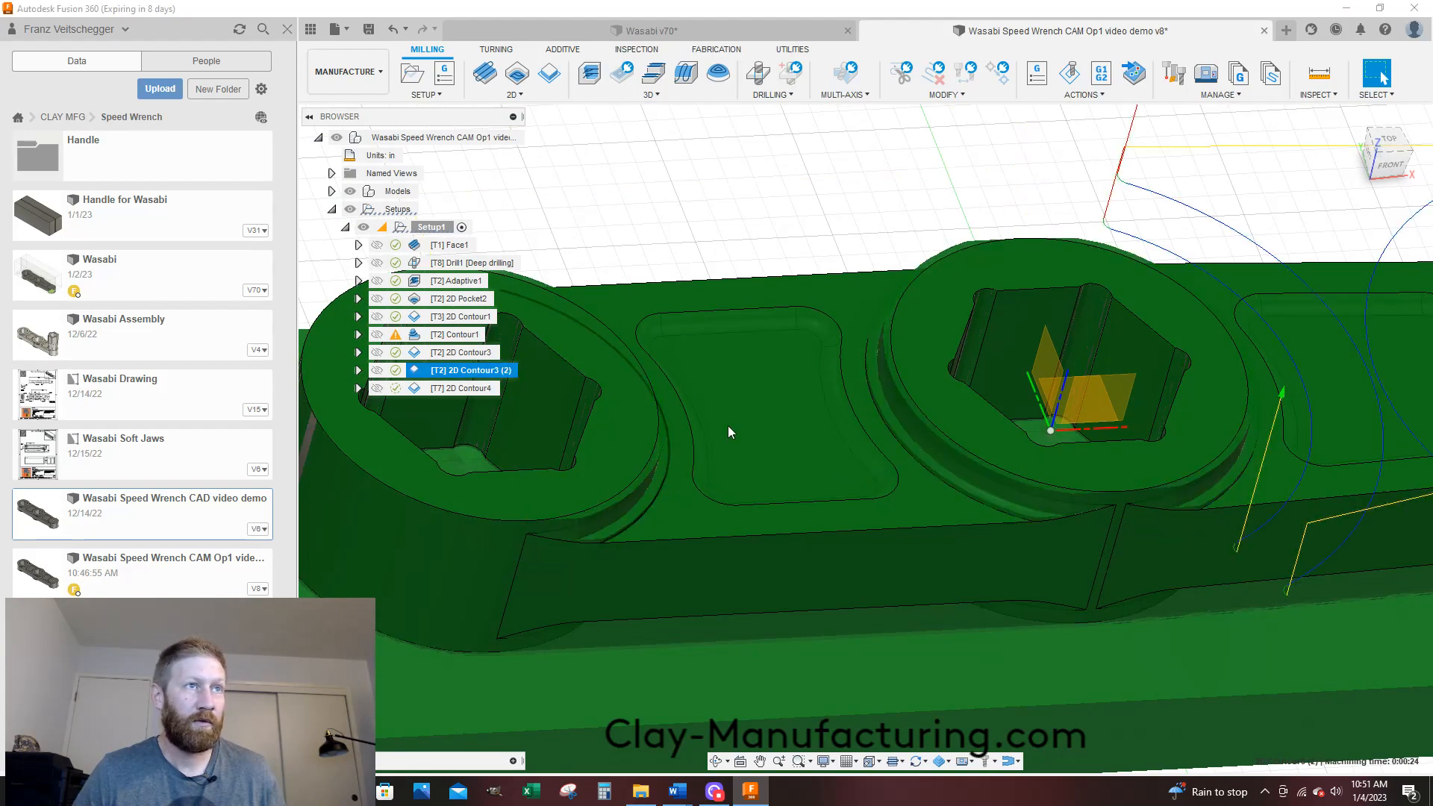
pyautogui.keyDown('shift'); pyautogui.moveTo(728, 426); pyautogui.dragTo(790, 415, button='middle'); pyautogui.keyUp('shift')
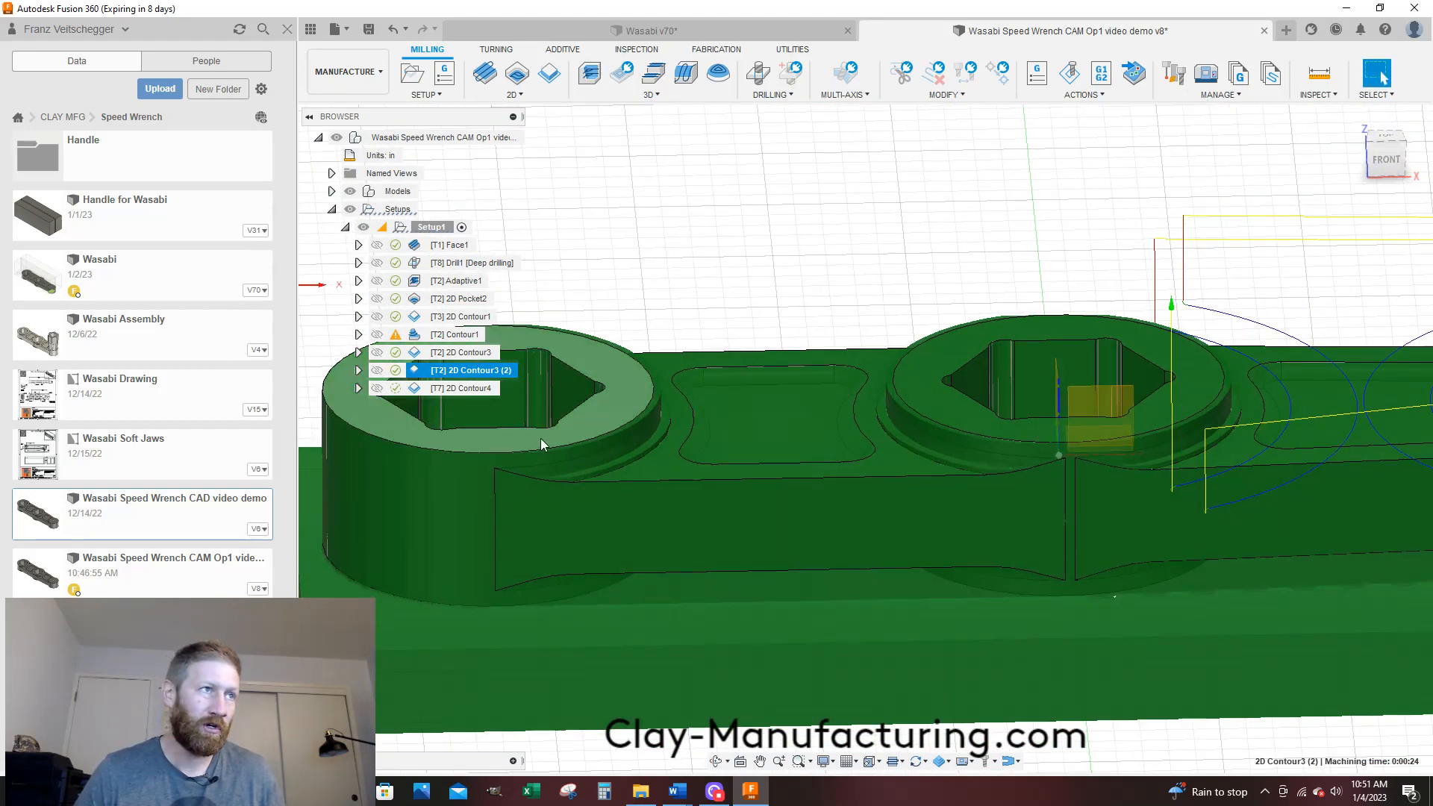
pyautogui.scroll(5, 540, 437)
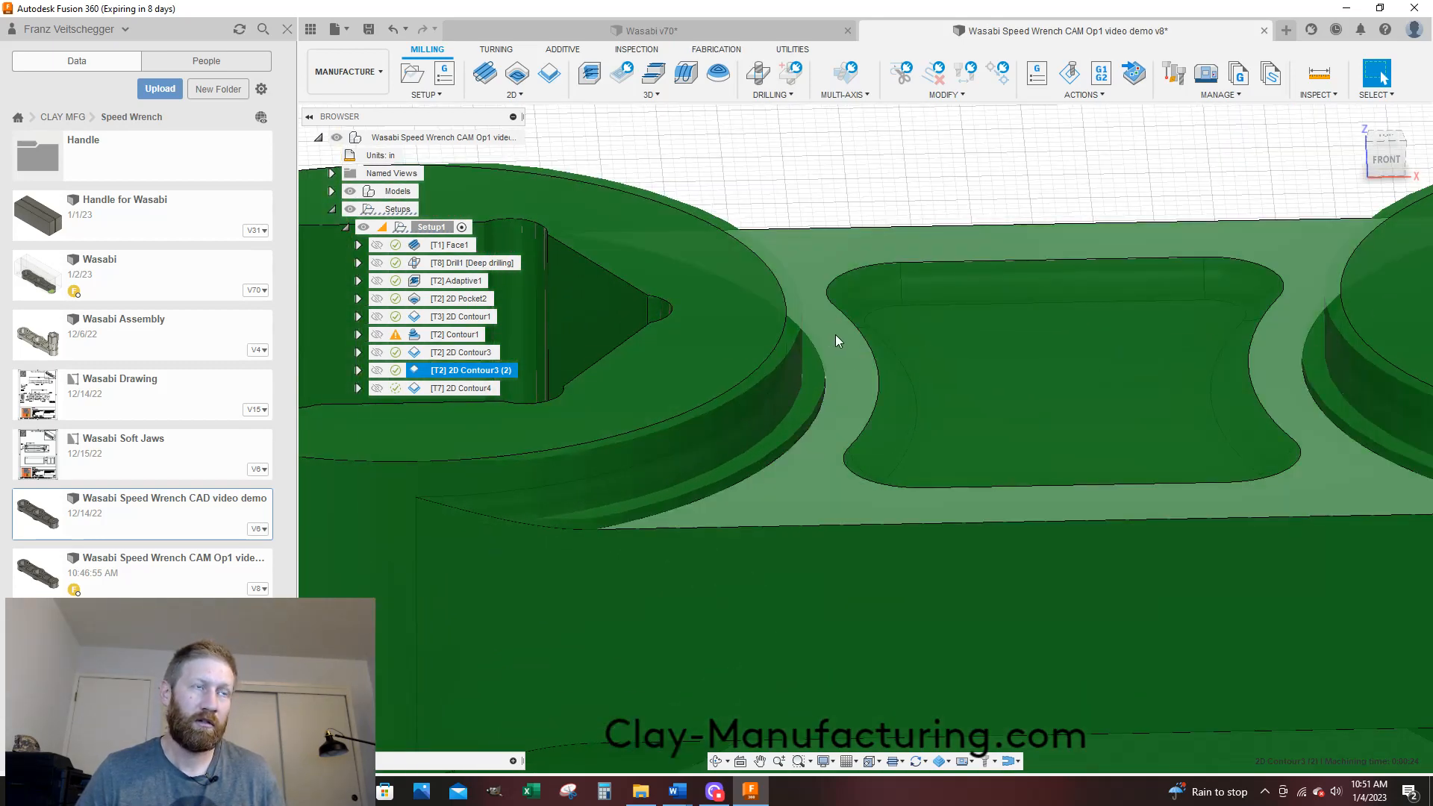
pyautogui.click(473, 392)
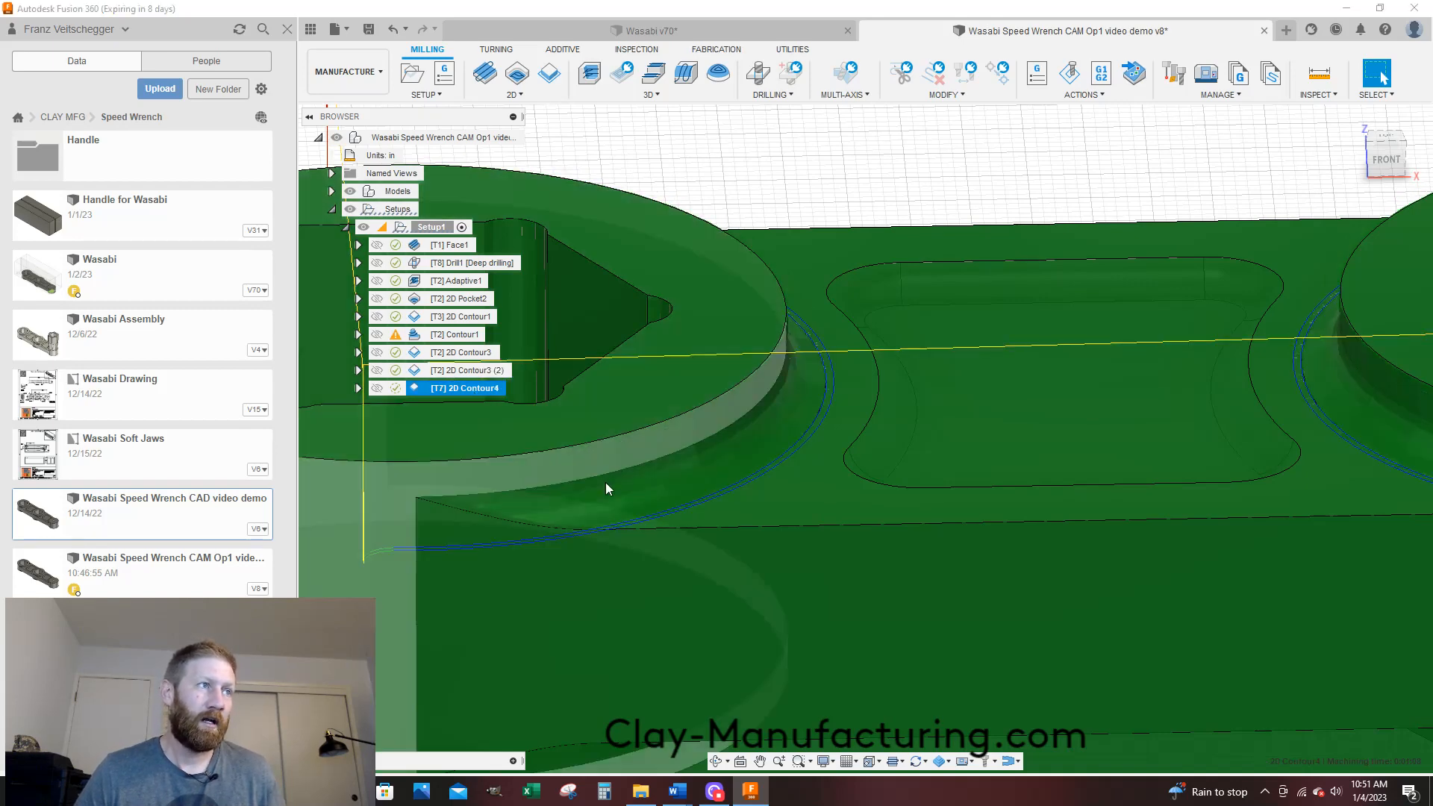
pyautogui.keyDown('shift'); pyautogui.moveTo(898, 452); pyautogui.dragTo(908, 475, button='middle'); pyautogui.keyUp('shift')
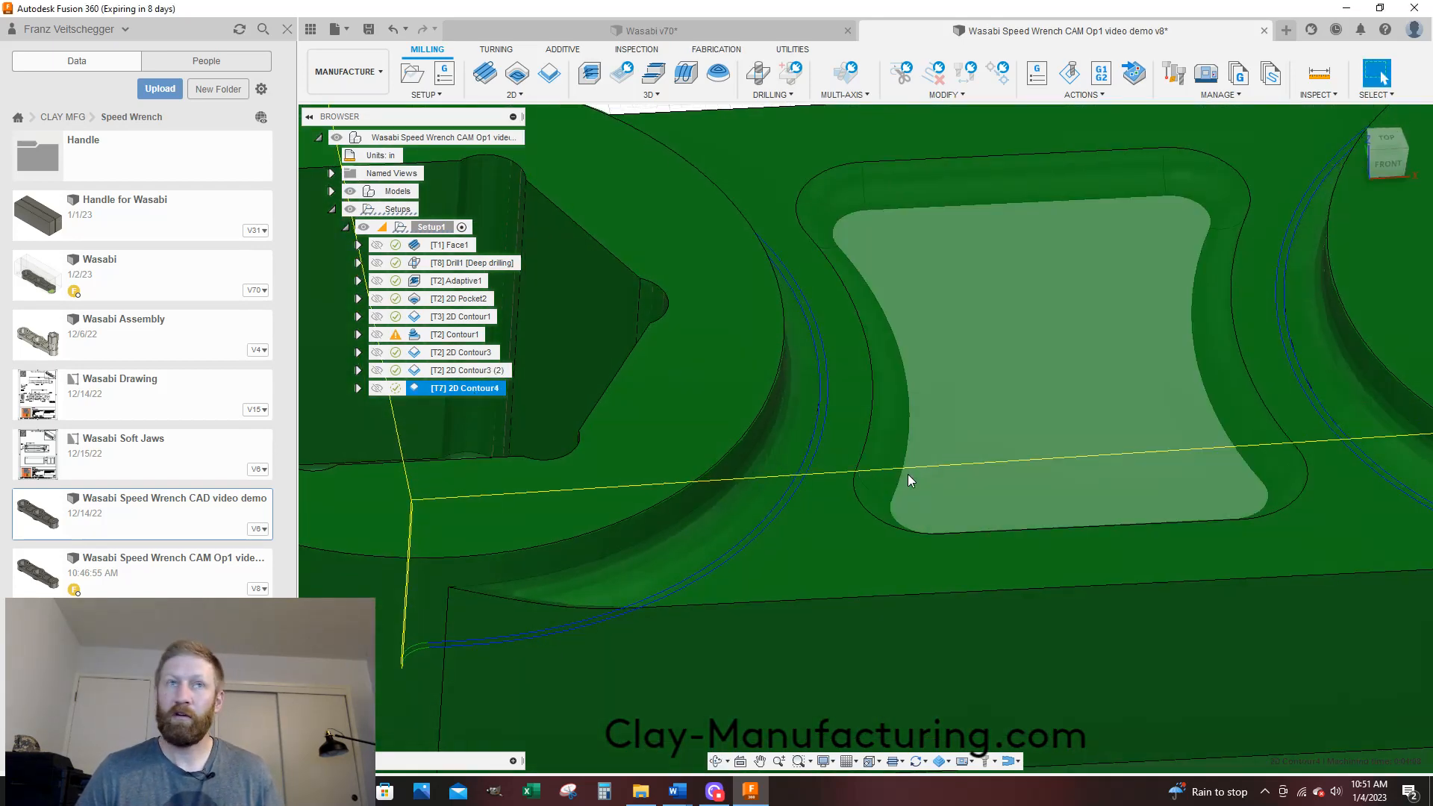
pyautogui.scroll(8, 719, 373)
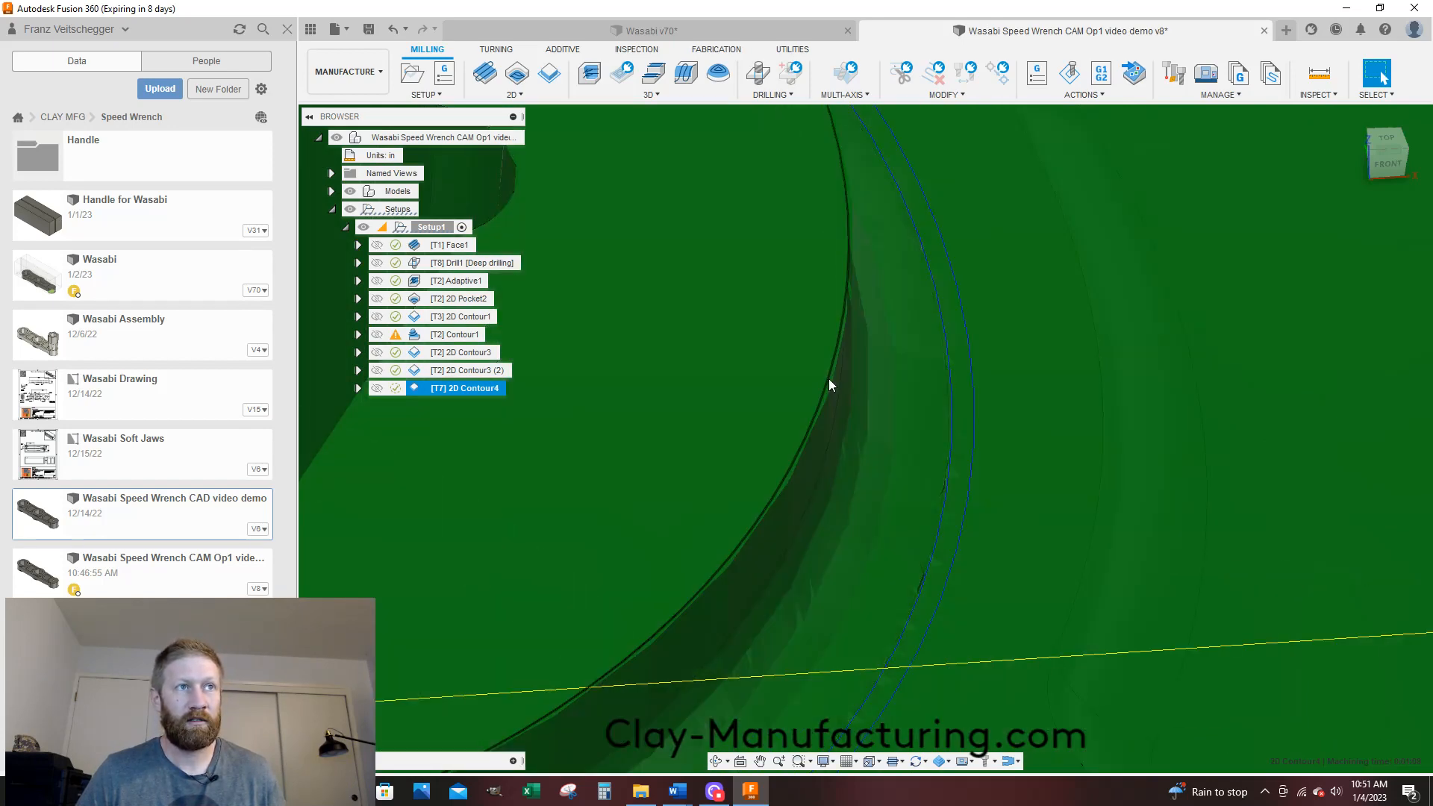
pyautogui.scroll(-1, 884, 388)
pyautogui.keyDown('shift'); pyautogui.moveTo(886, 384); pyautogui.dragTo(900, 332, button='middle'); pyautogui.keyUp('shift')
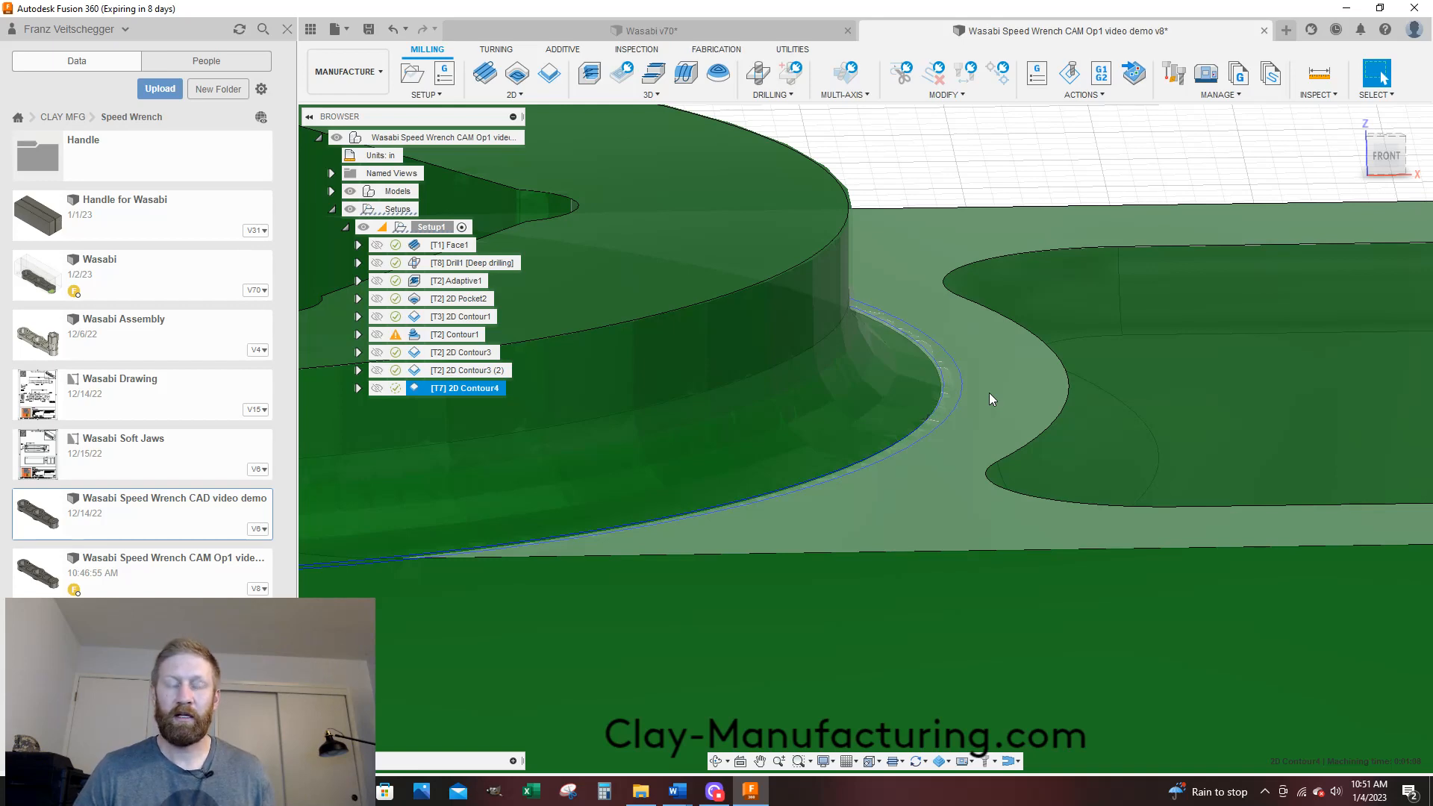
pyautogui.scroll(-5, 940, 420)
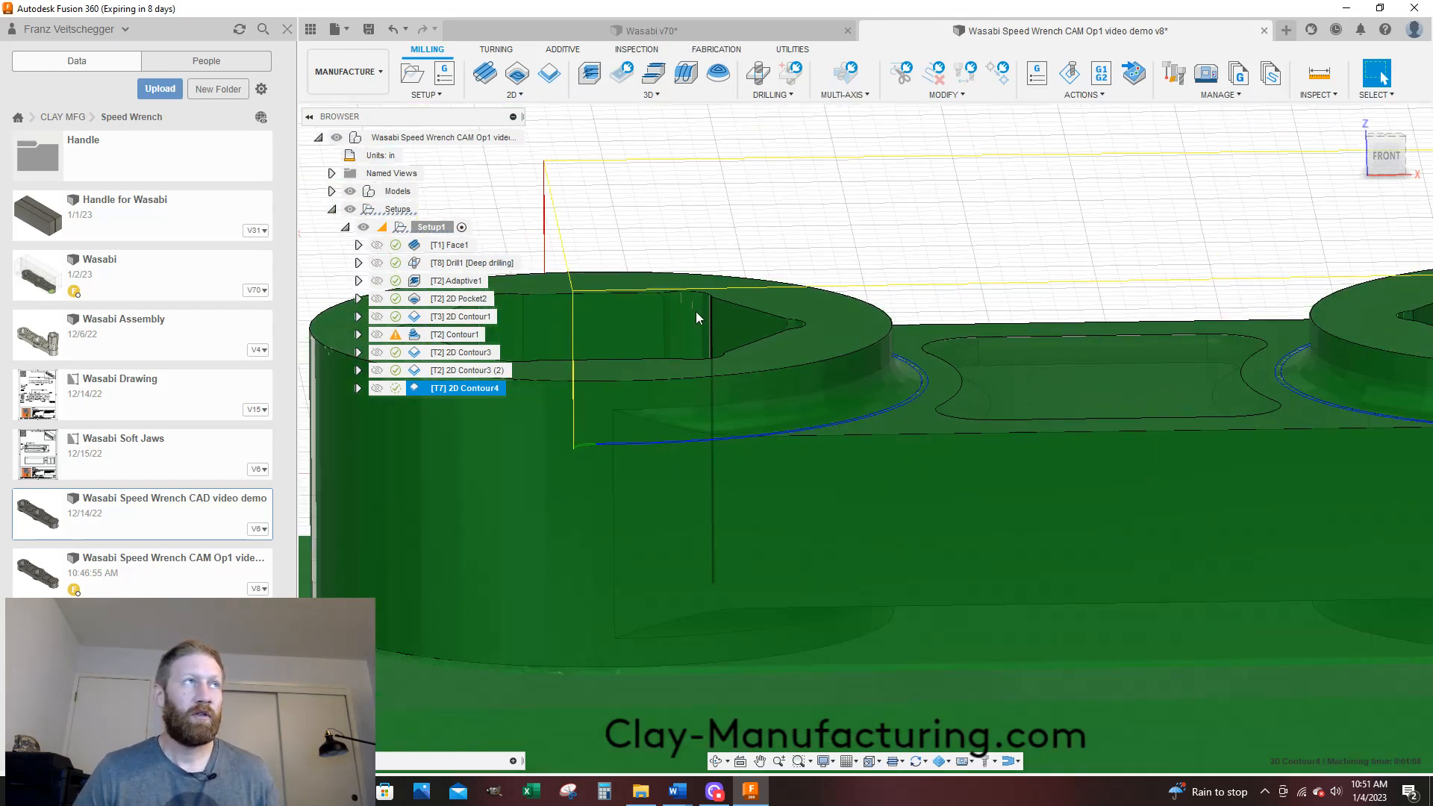
# Save the document as a new version
pyautogui.click(375, 30)
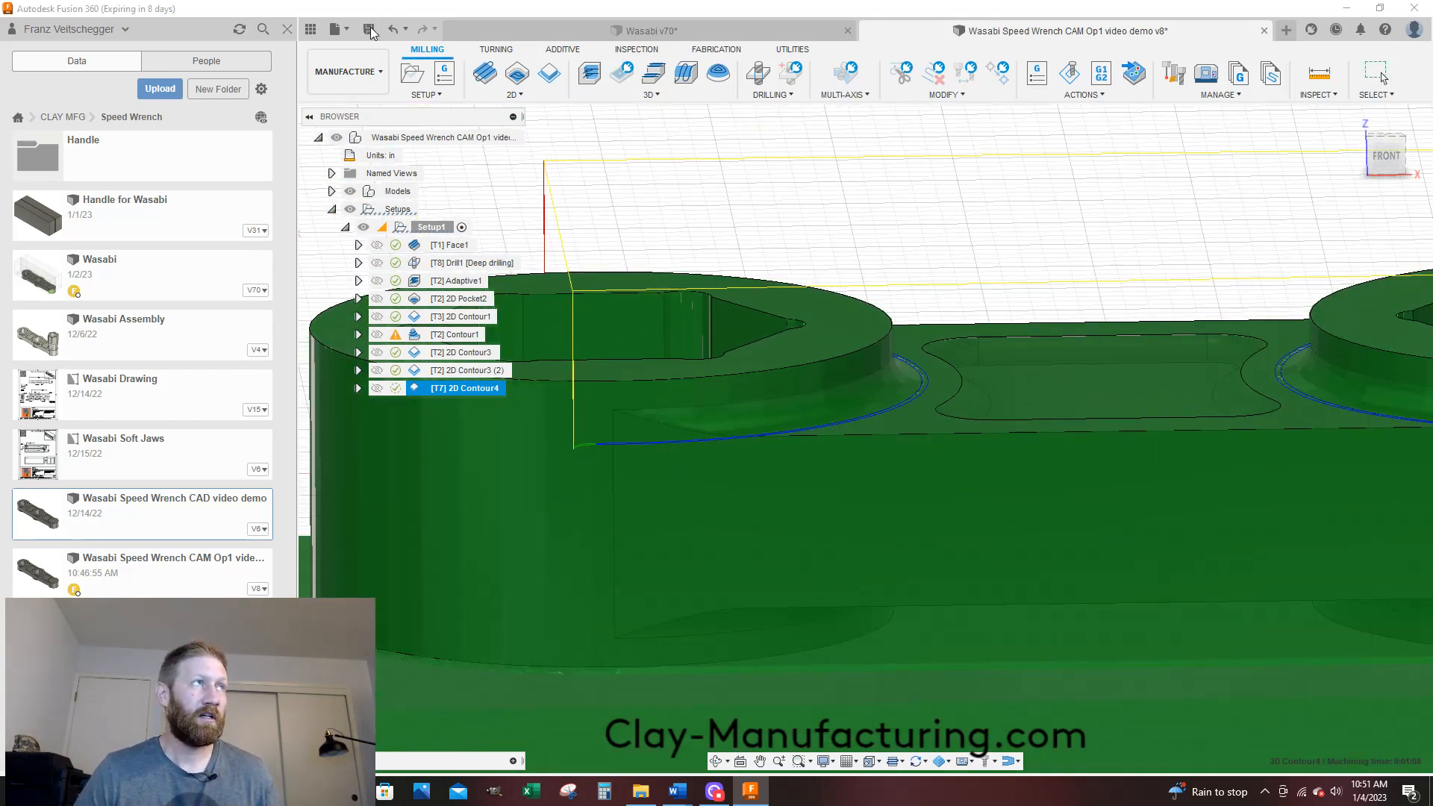
pyautogui.click(714, 417)
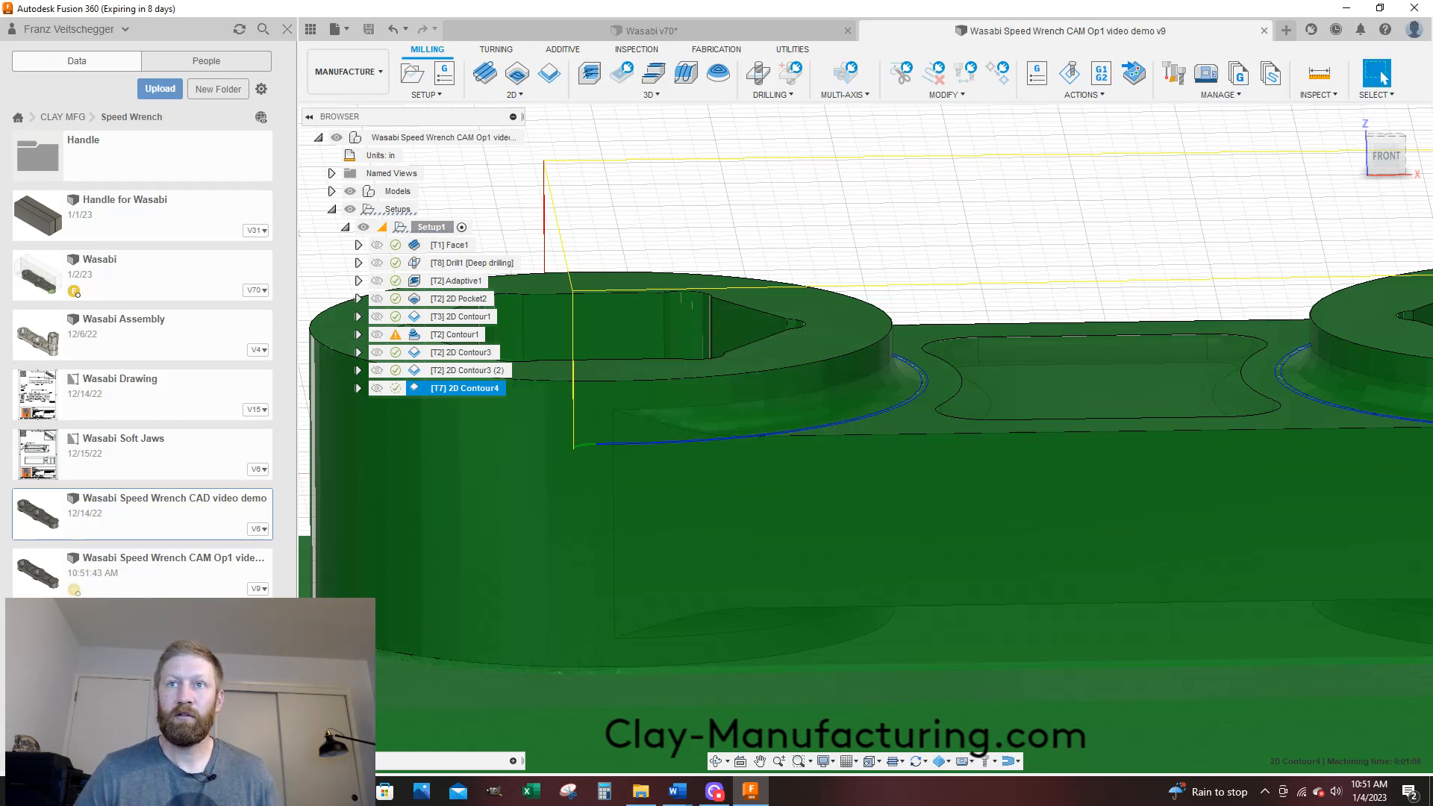
# Duplicate the 2D Contour4 operation within Setup1
pyautogui.scroll(-5, 789, 412)
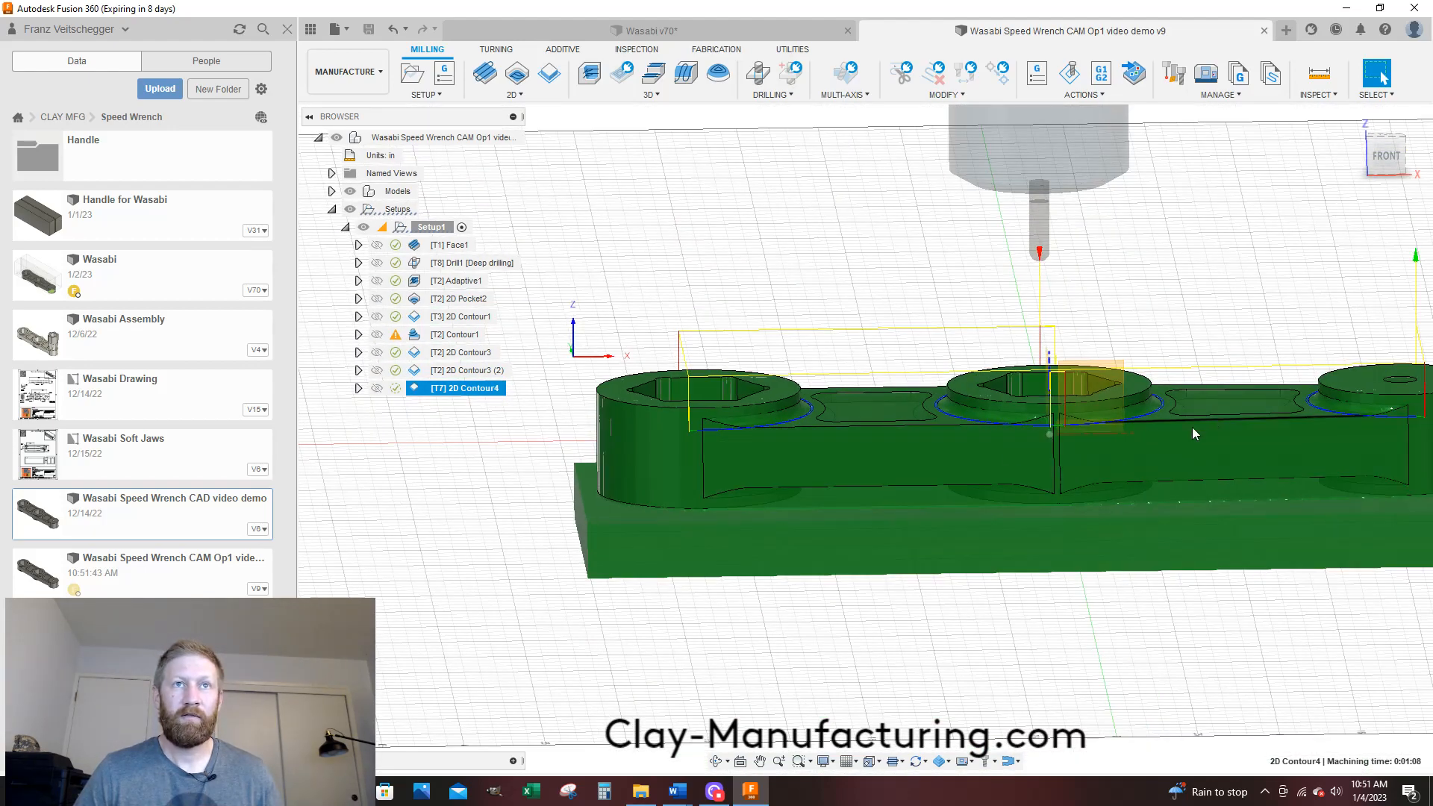
pyautogui.scroll(-3, 971, 440)
pyautogui.scroll(3, 1303, 432)
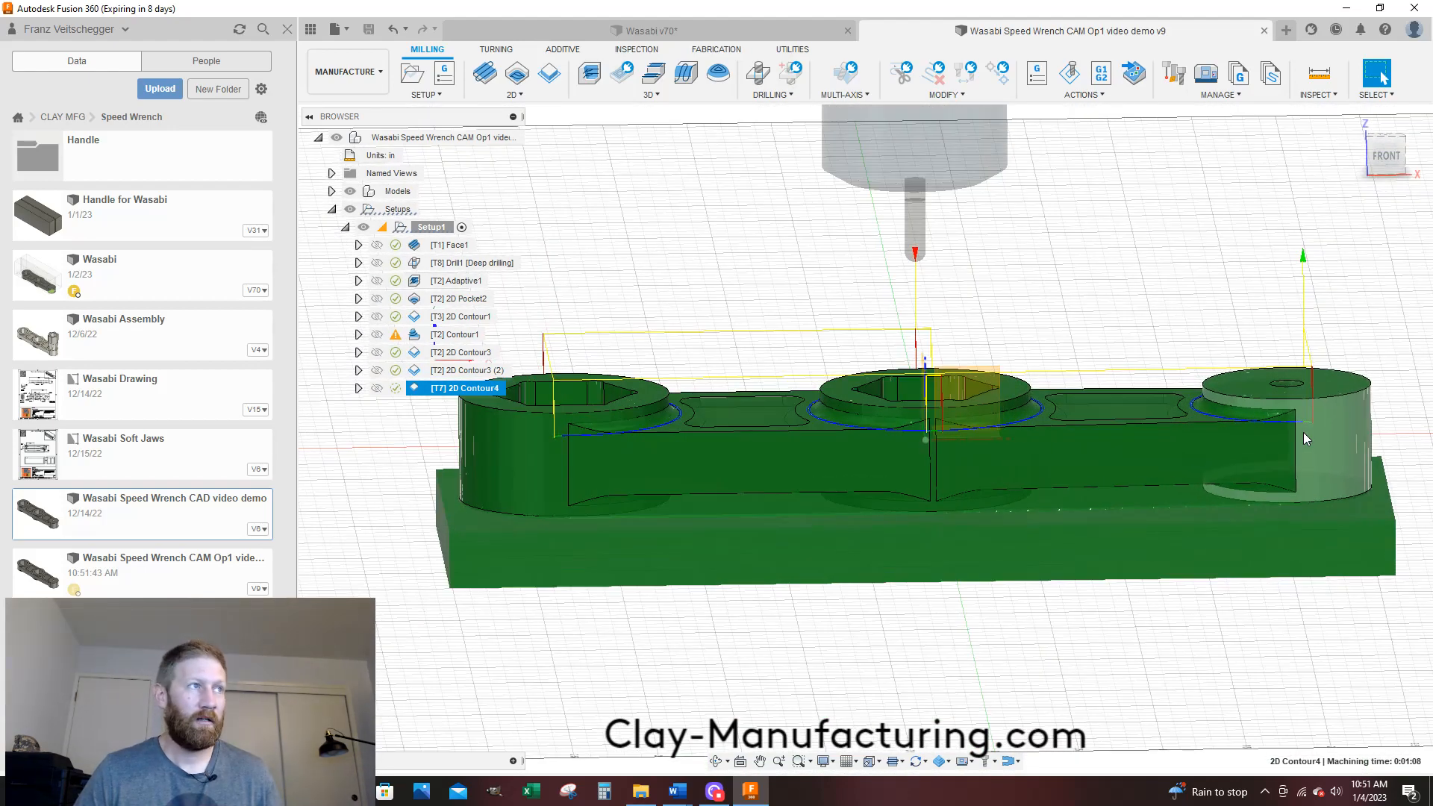
pyautogui.click(730, 256)
pyautogui.click(467, 390)
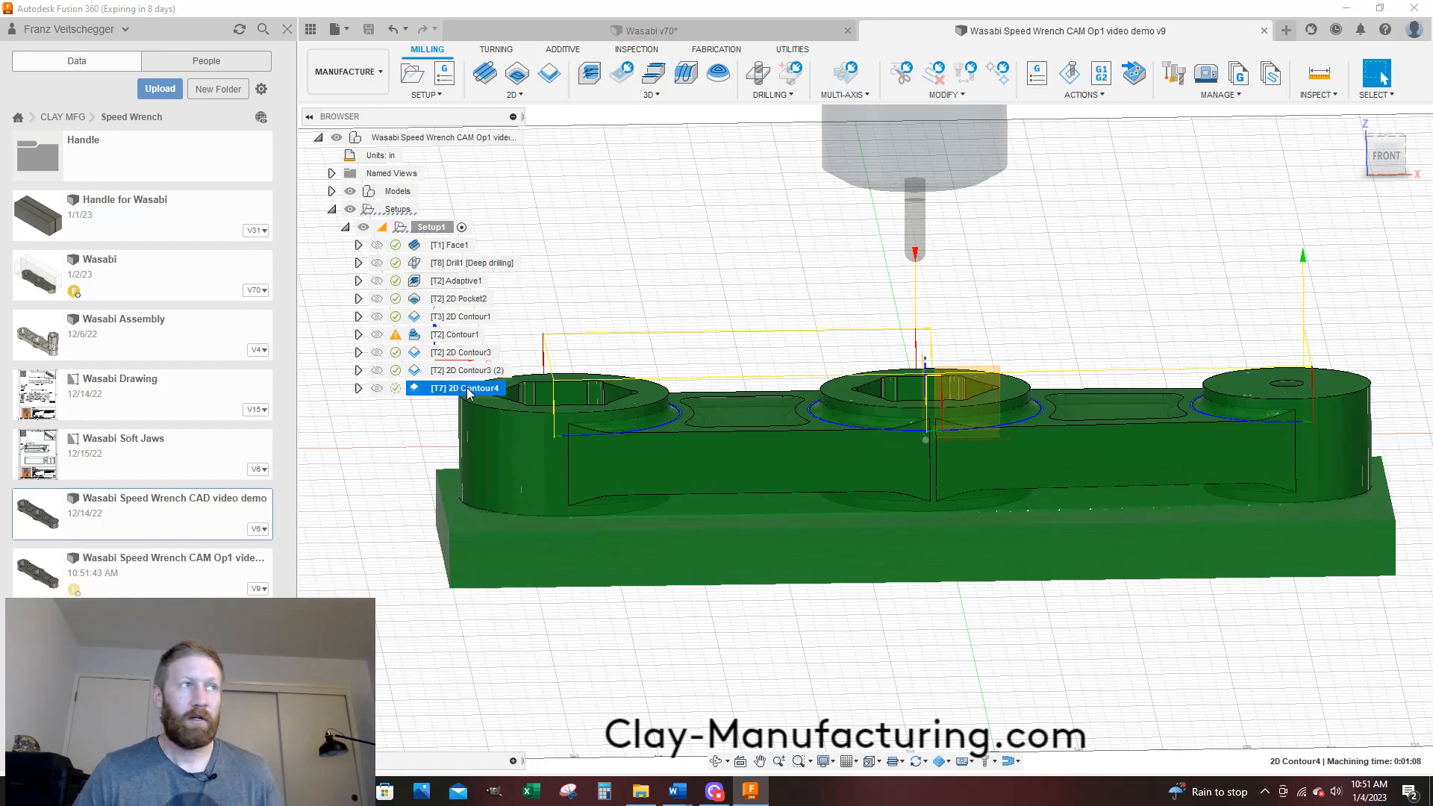
pyautogui.rightClick(468, 394)
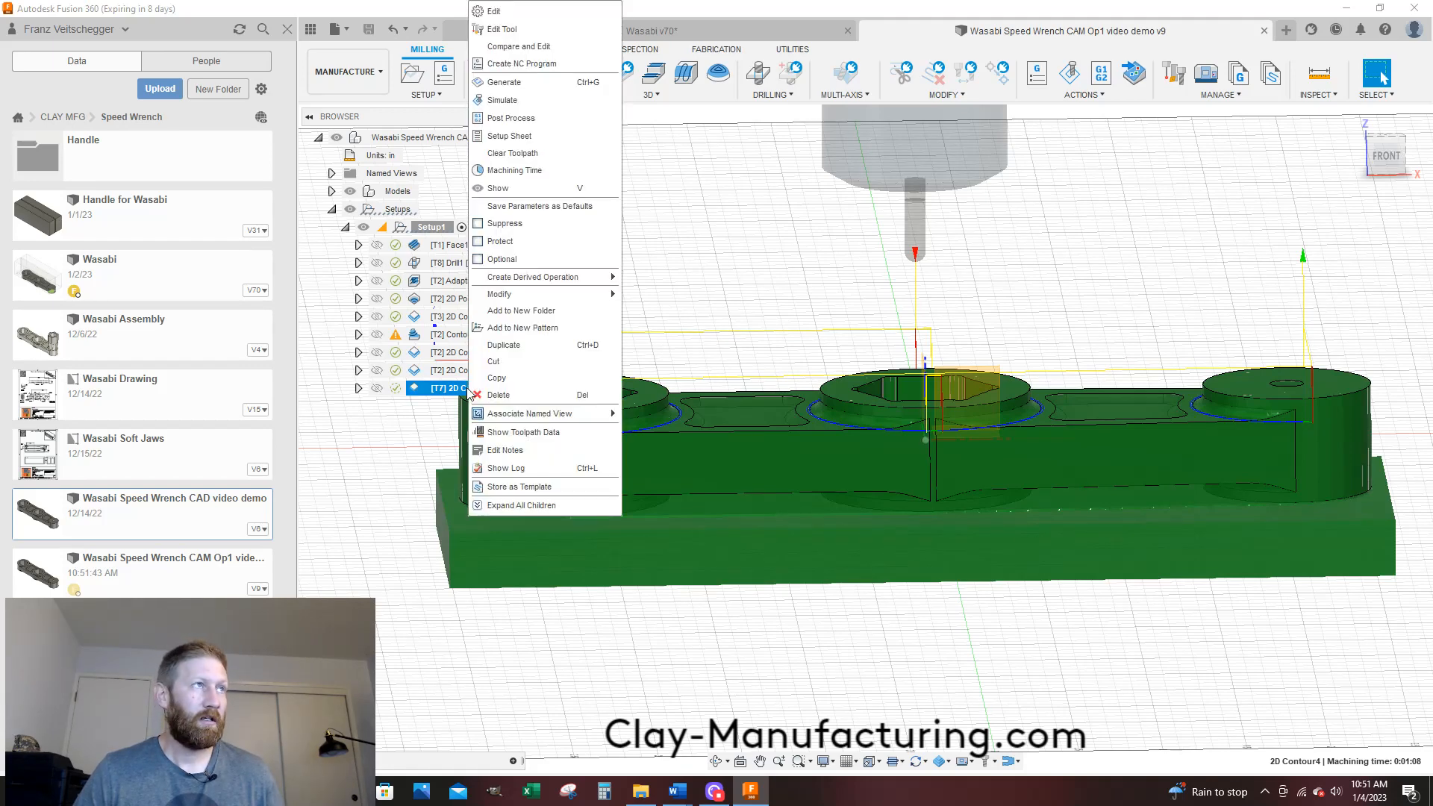
pyautogui.click(504, 345)
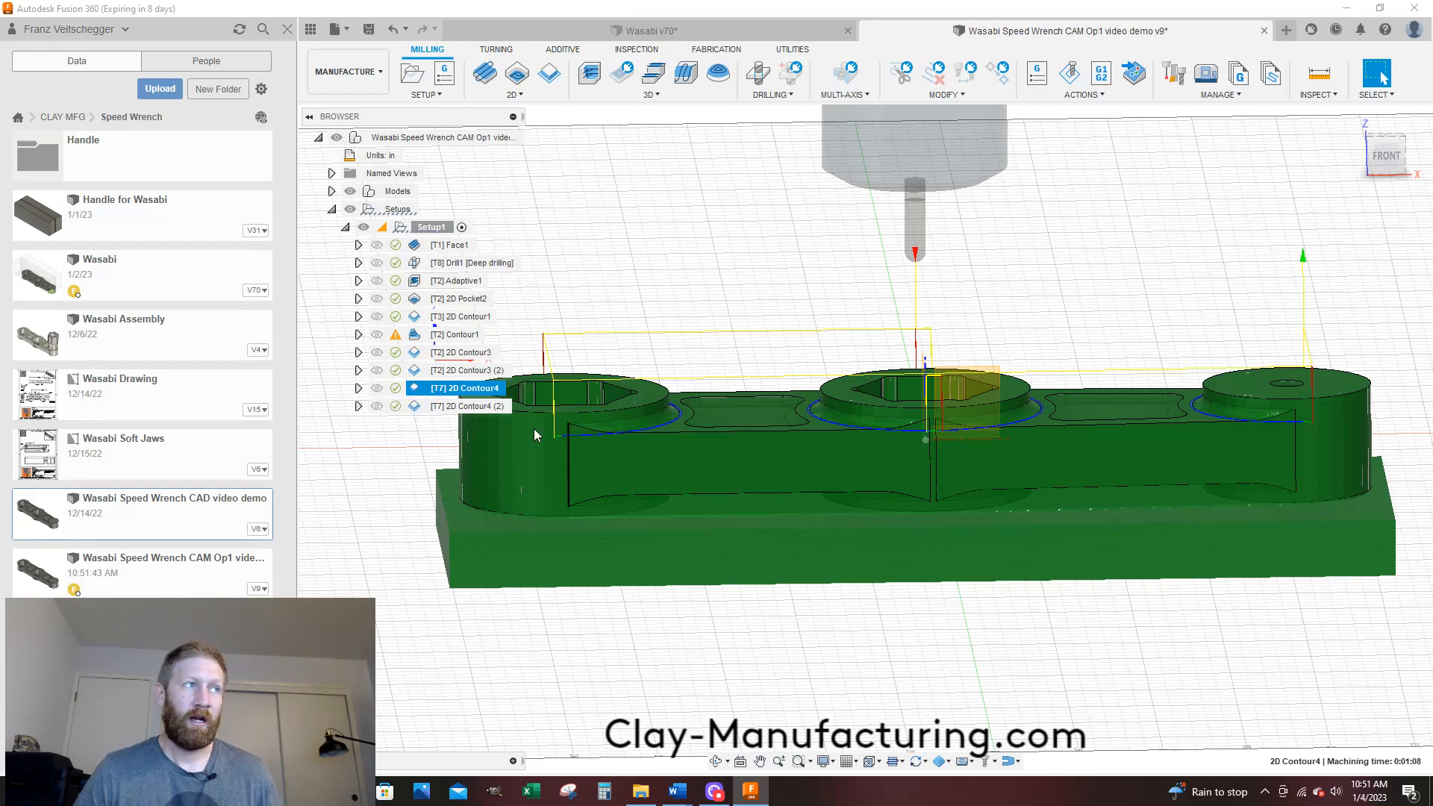
# Edit the duplicated 2D Contour4 operation to turn off multiple finishing passes and stock to leave
pyautogui.click(468, 407)
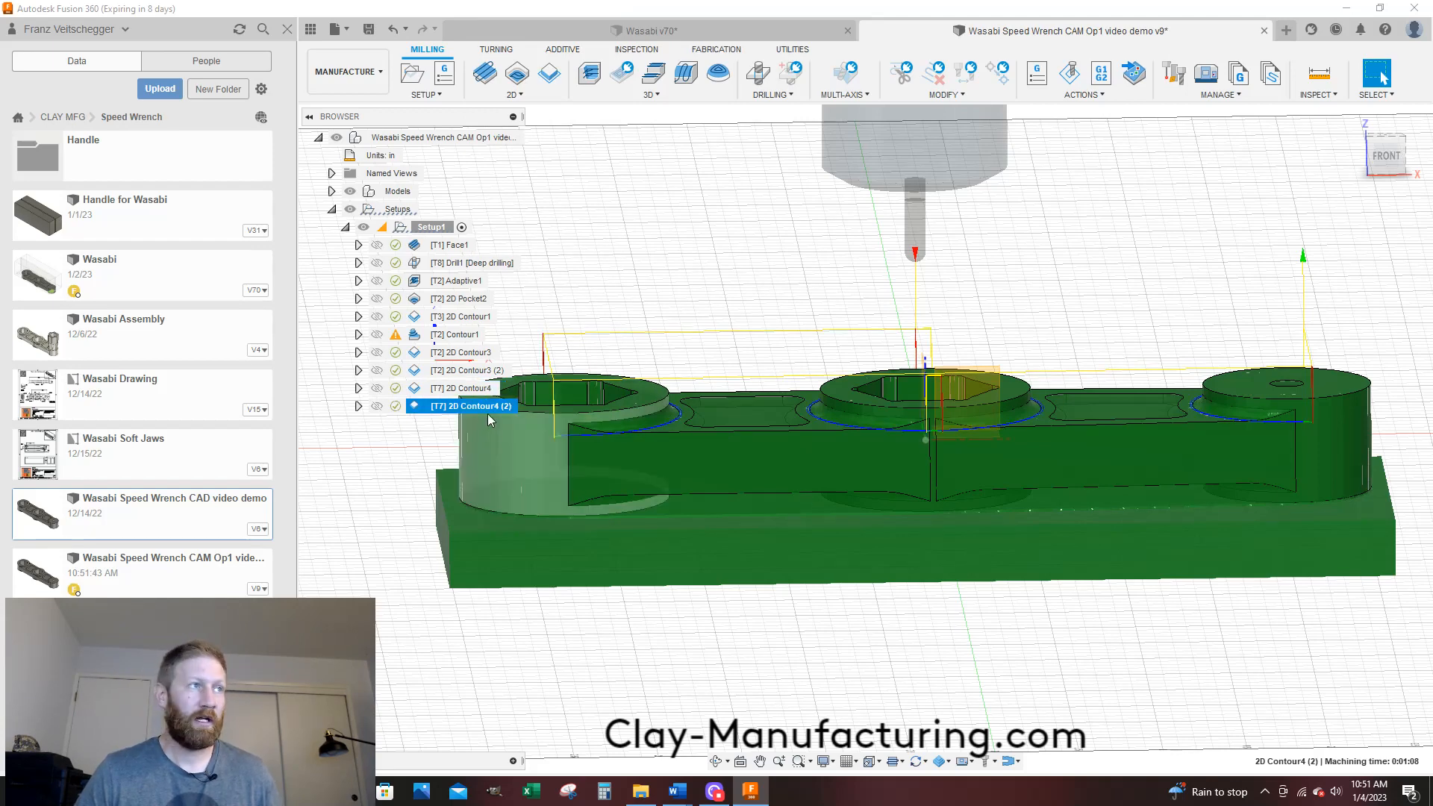
pyautogui.rightClick(491, 412)
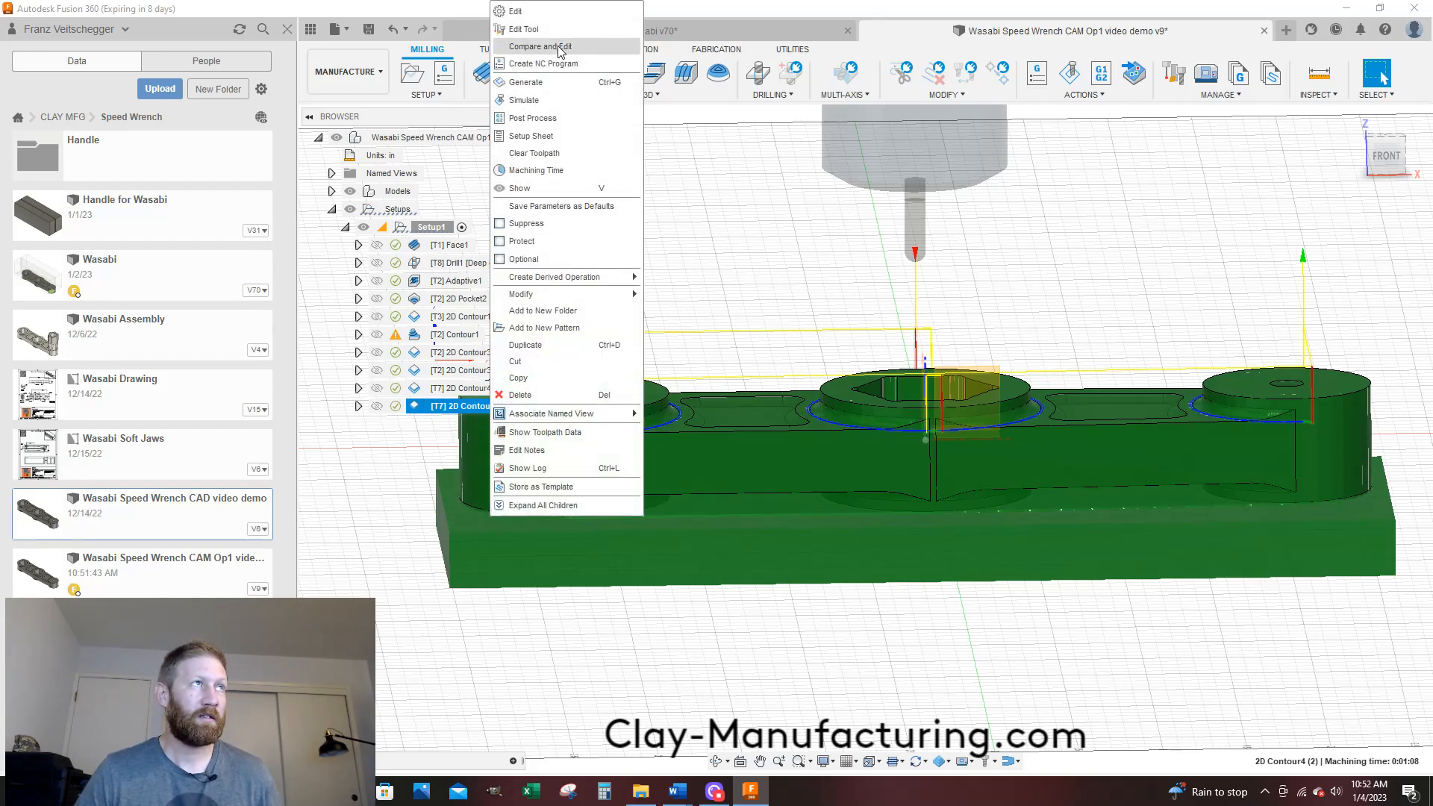
pyautogui.click(547, 14)
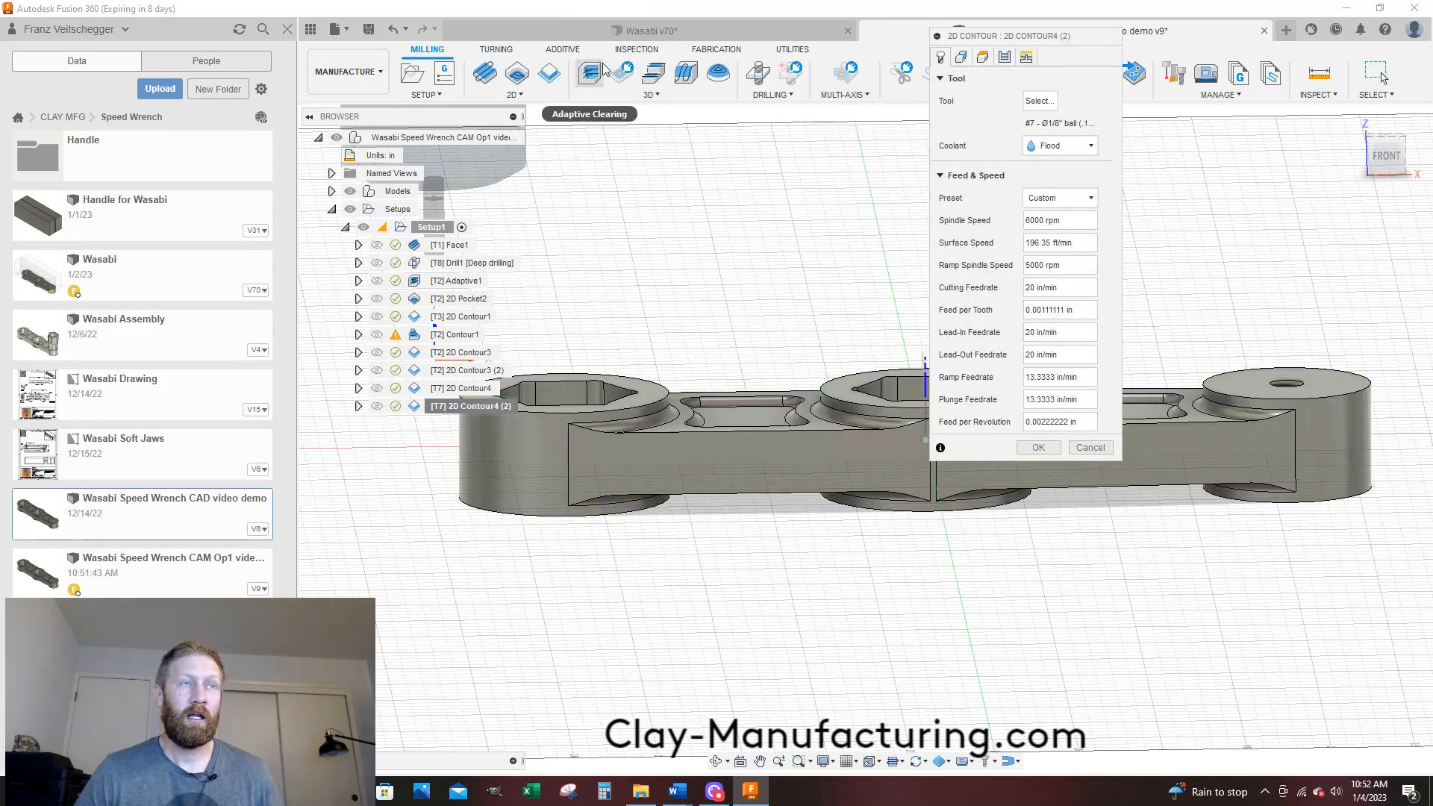
pyautogui.click(1005, 58)
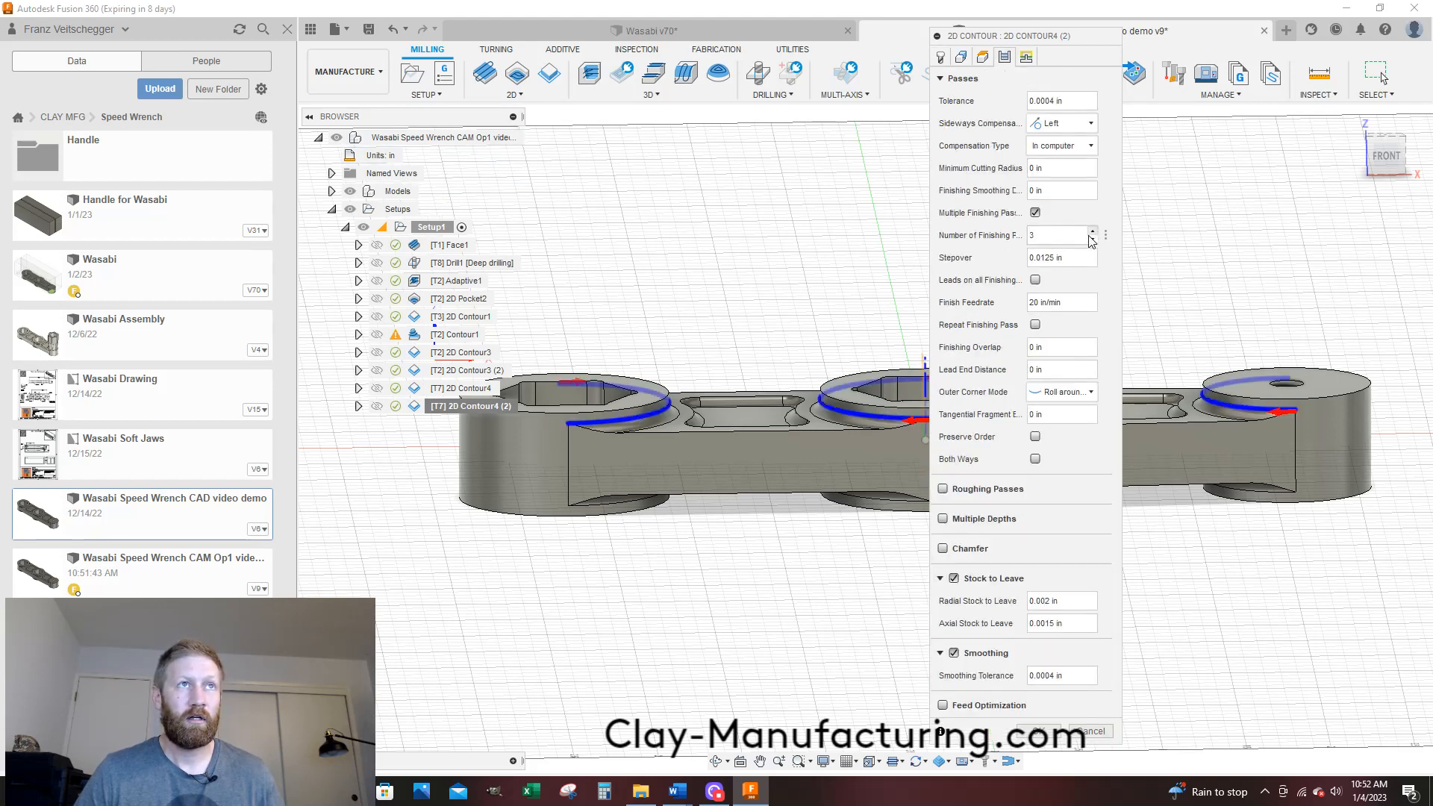
pyautogui.click(1036, 213)
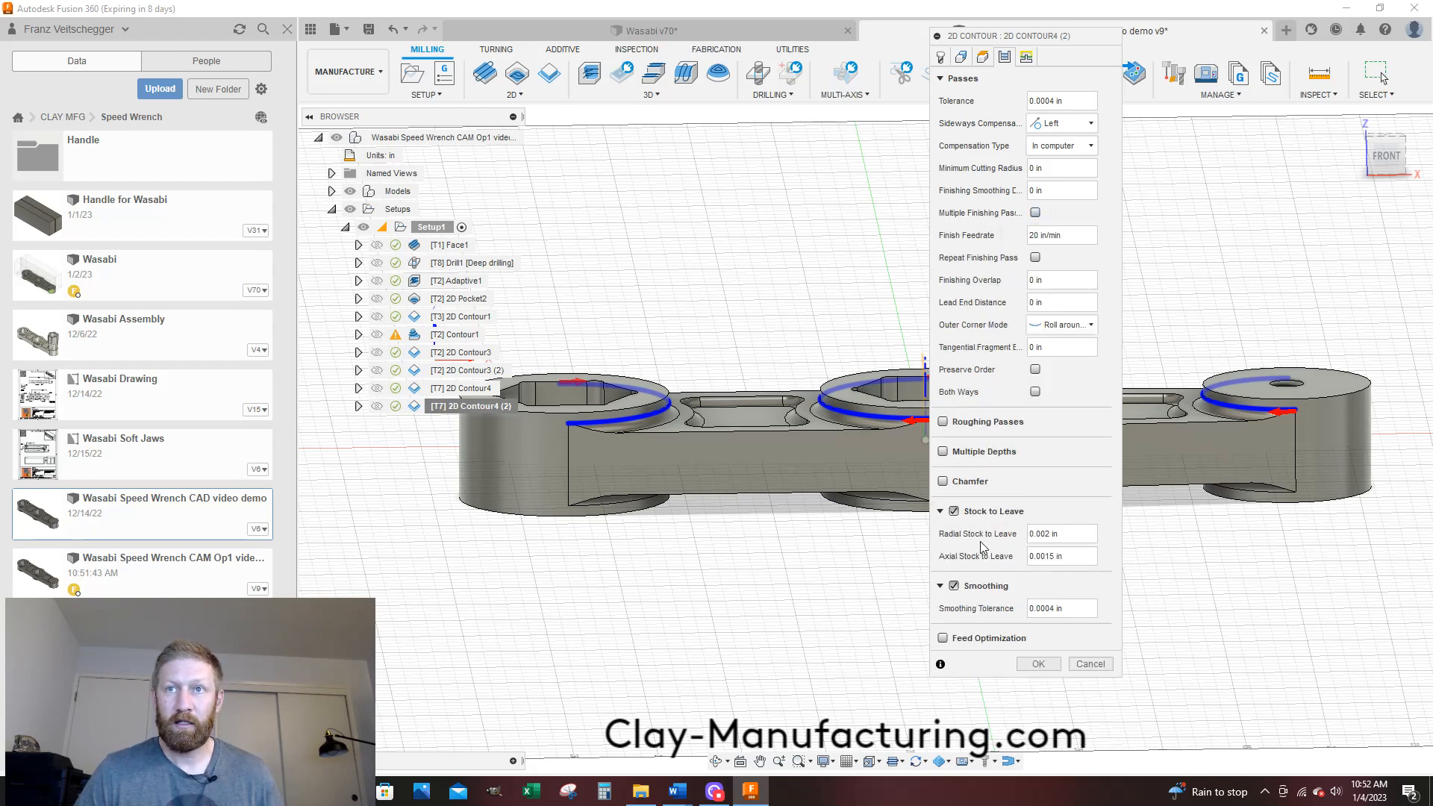
pyautogui.click(955, 512)
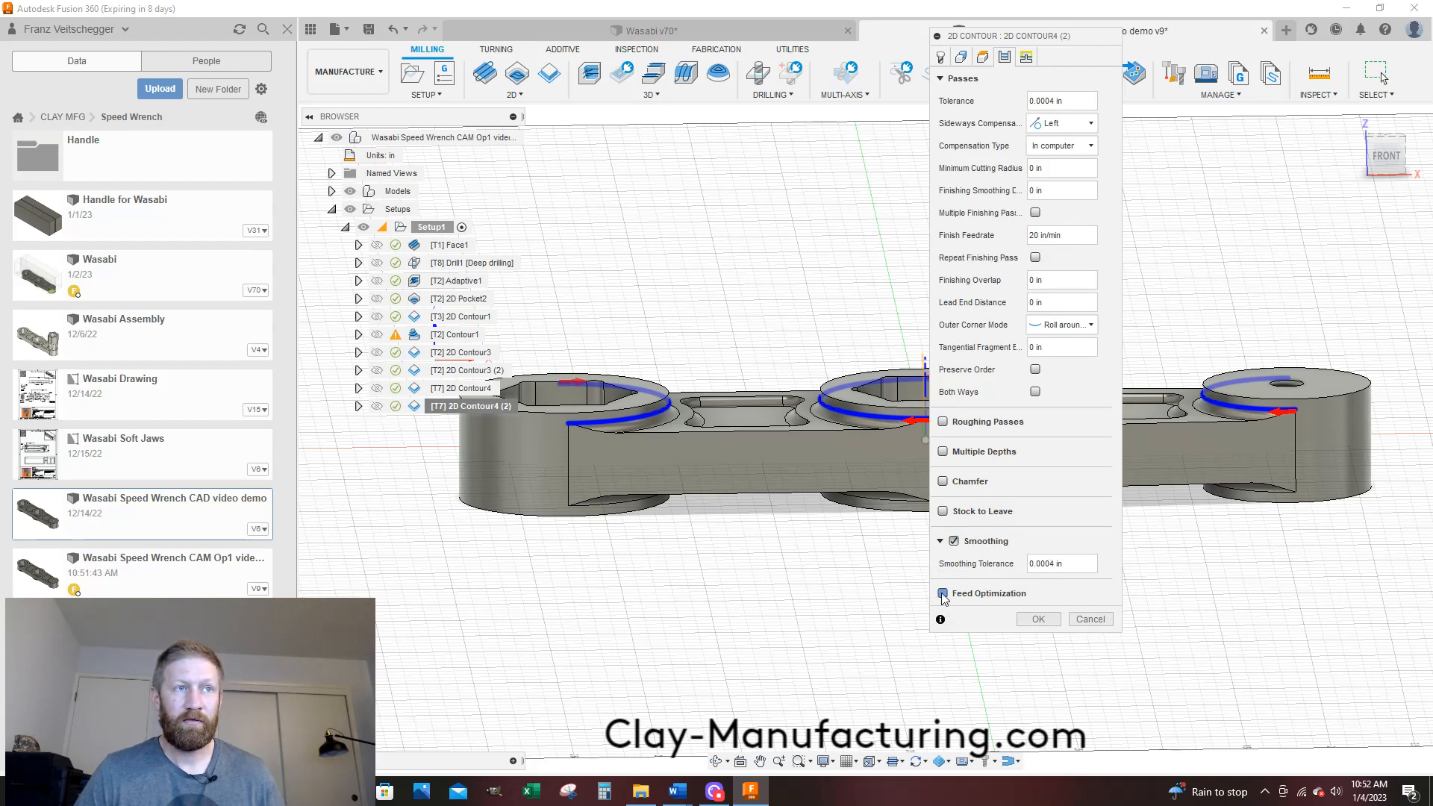
# Enable feed optimization for the duplicated contour and accept the changes to regenerate its toolpath
pyautogui.click(943, 593)
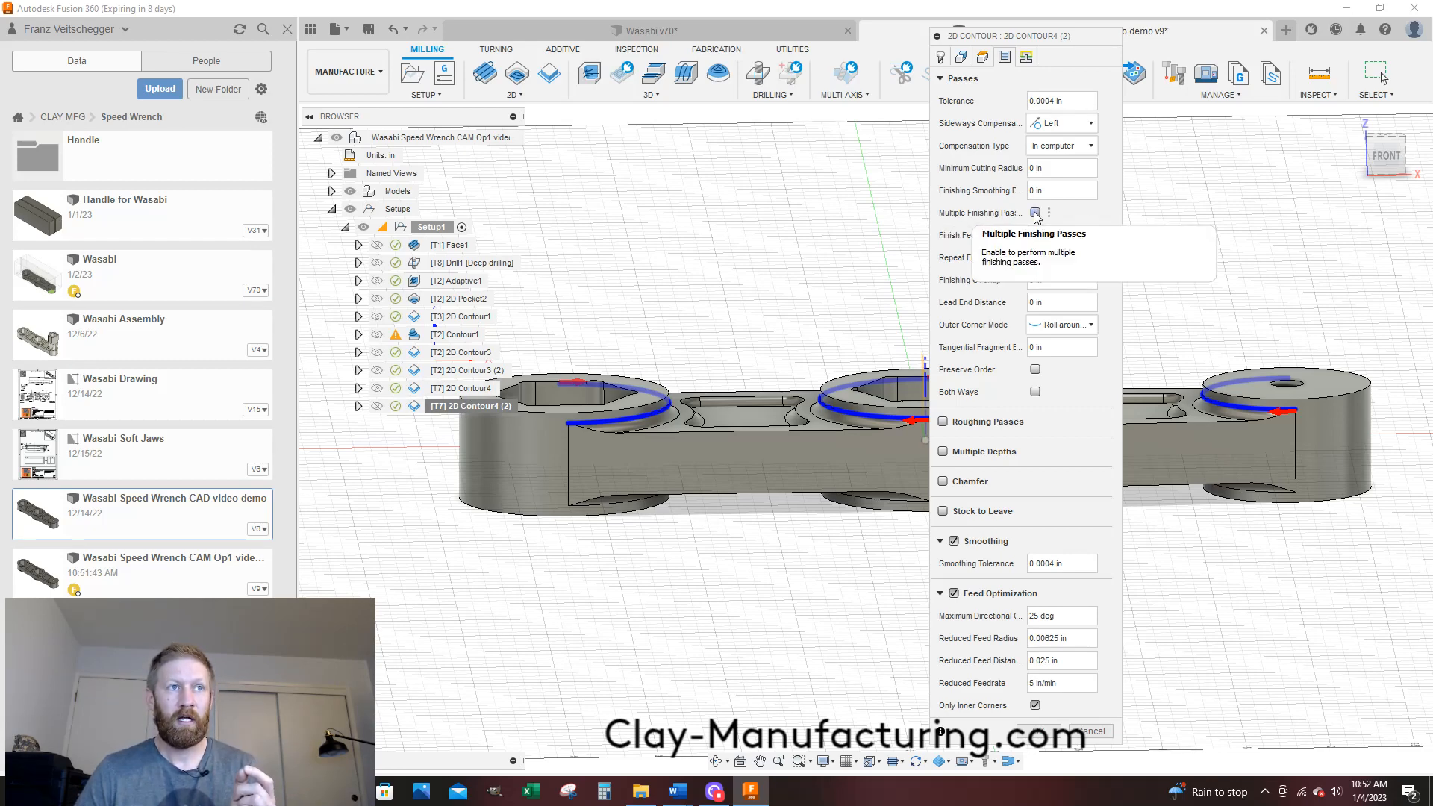
pyautogui.moveTo(1002, 518)
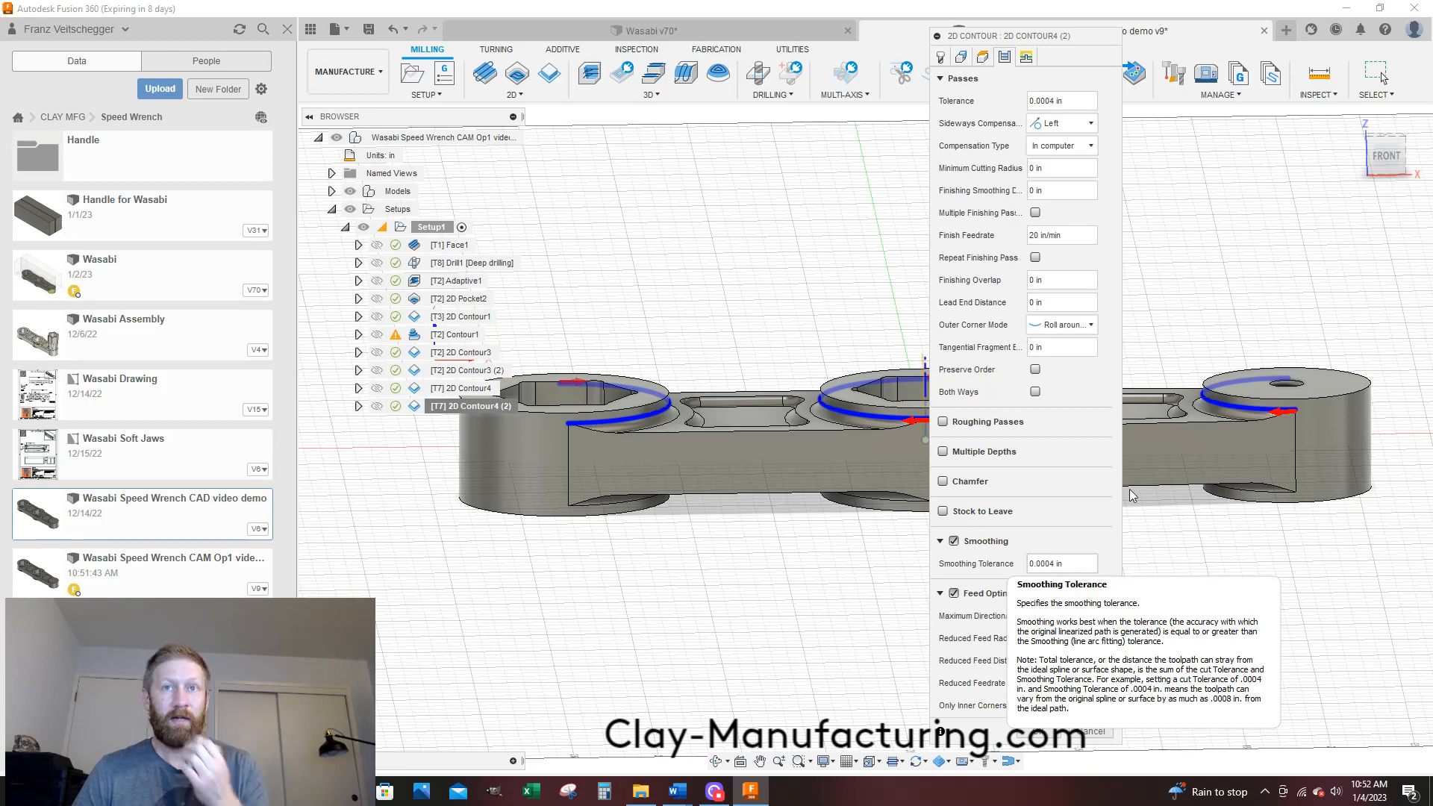
pyautogui.click(1037, 733)
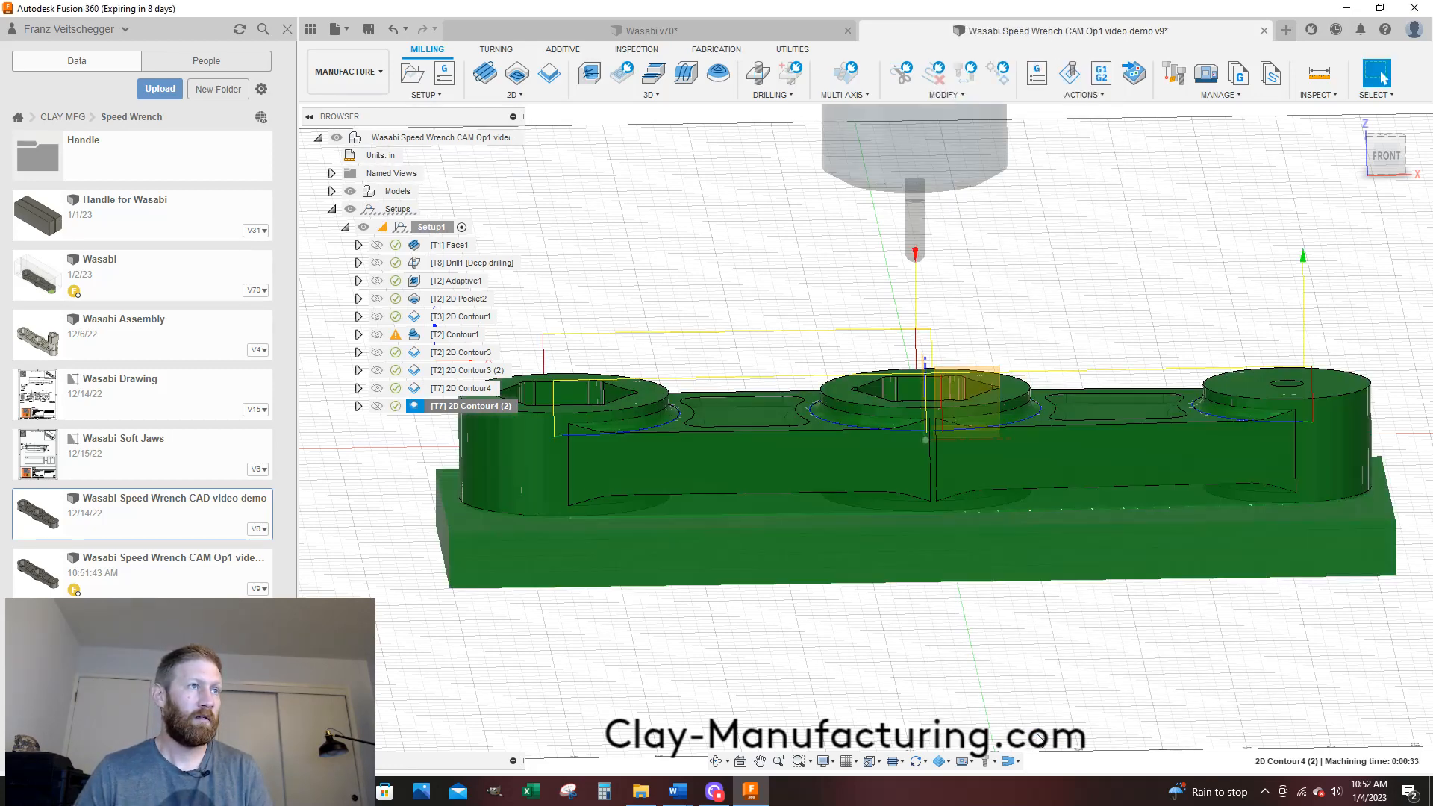
pyautogui.scroll(6, 625, 429)
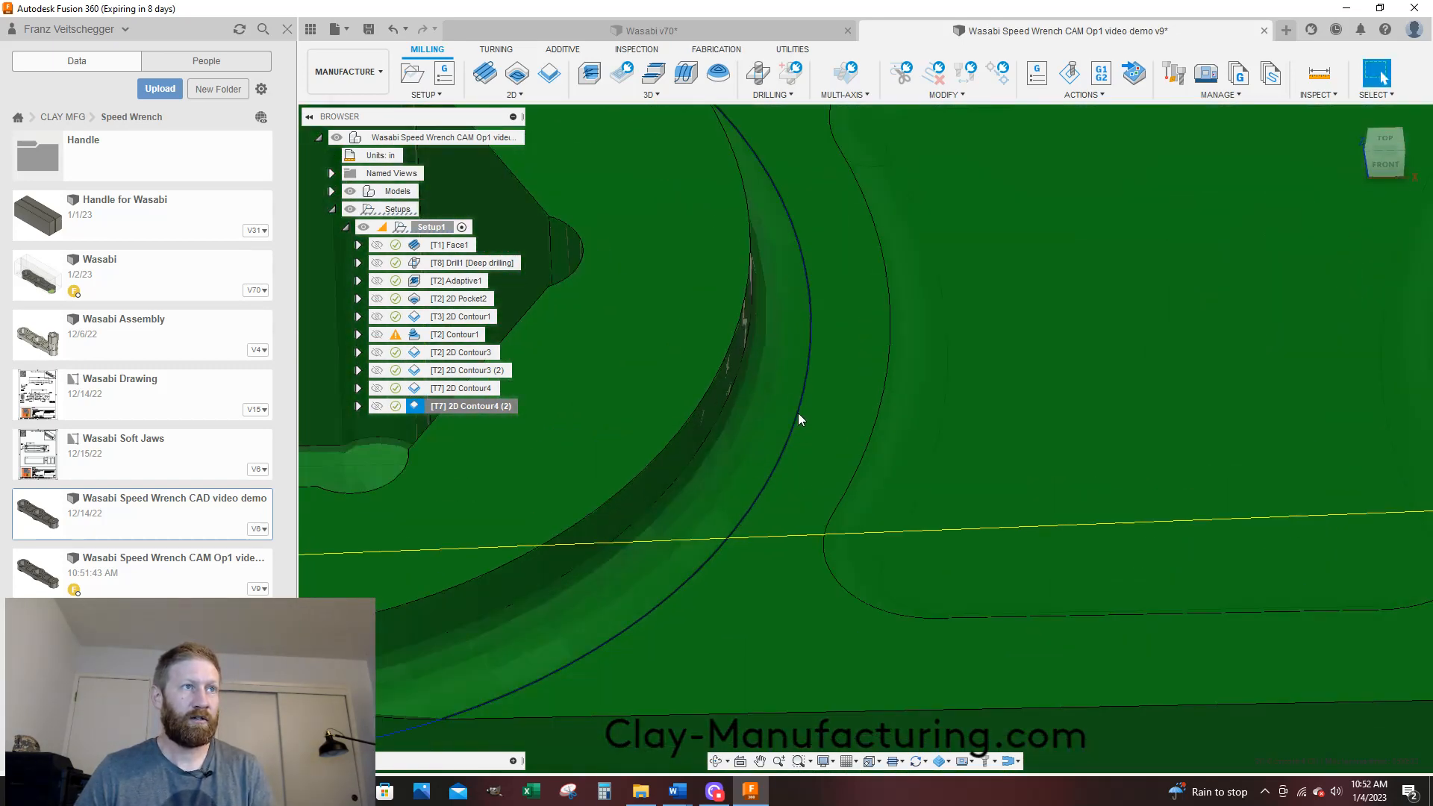
# Save the document as a new version with the description "User Saved"
pyautogui.keyDown('shift'); pyautogui.moveTo(800, 394); pyautogui.dragTo(802, 366, button='middle'); pyautogui.keyUp('shift')
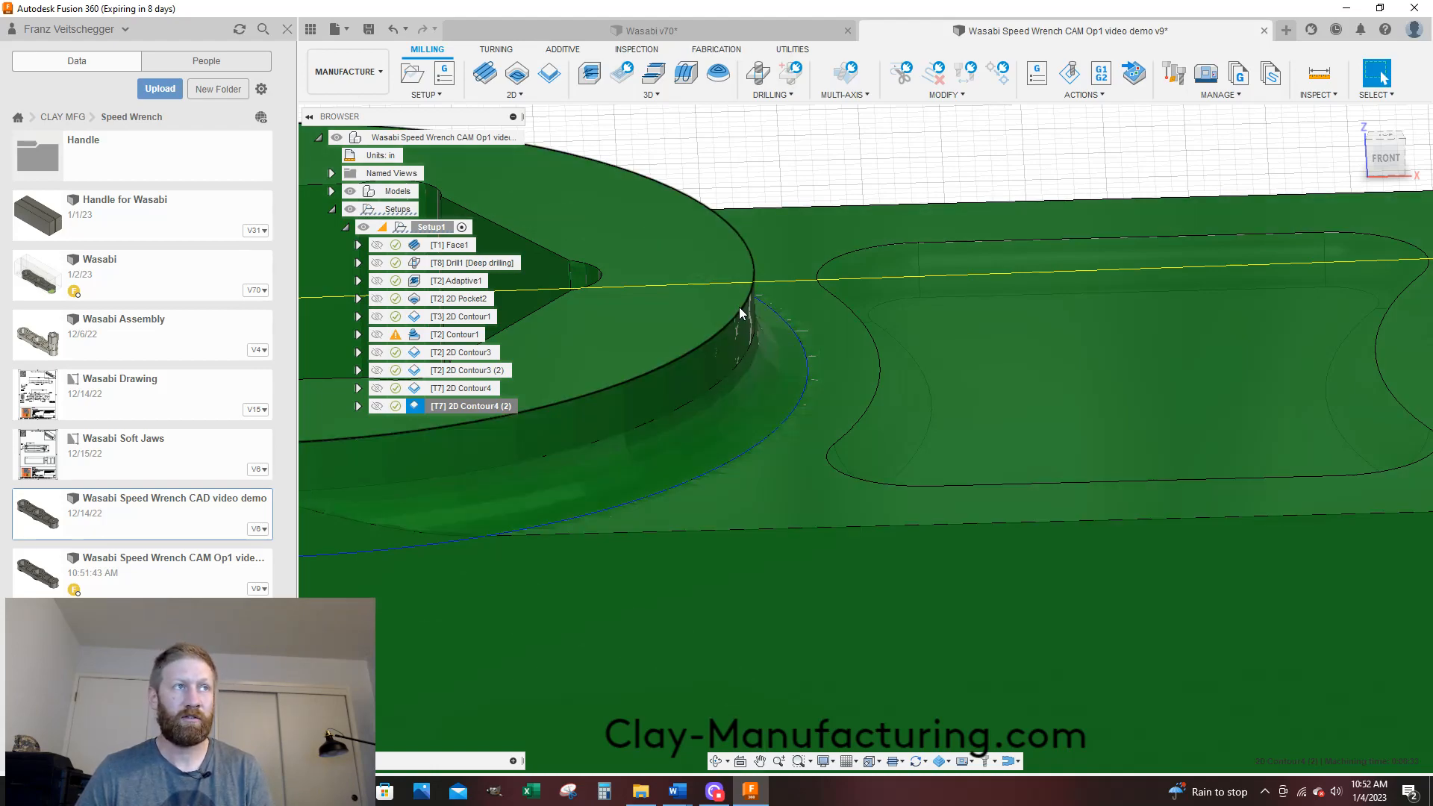
pyautogui.keyDown('shift'); pyautogui.moveTo(739, 307); pyautogui.dragTo(777, 399, button='middle'); pyautogui.keyUp('shift')
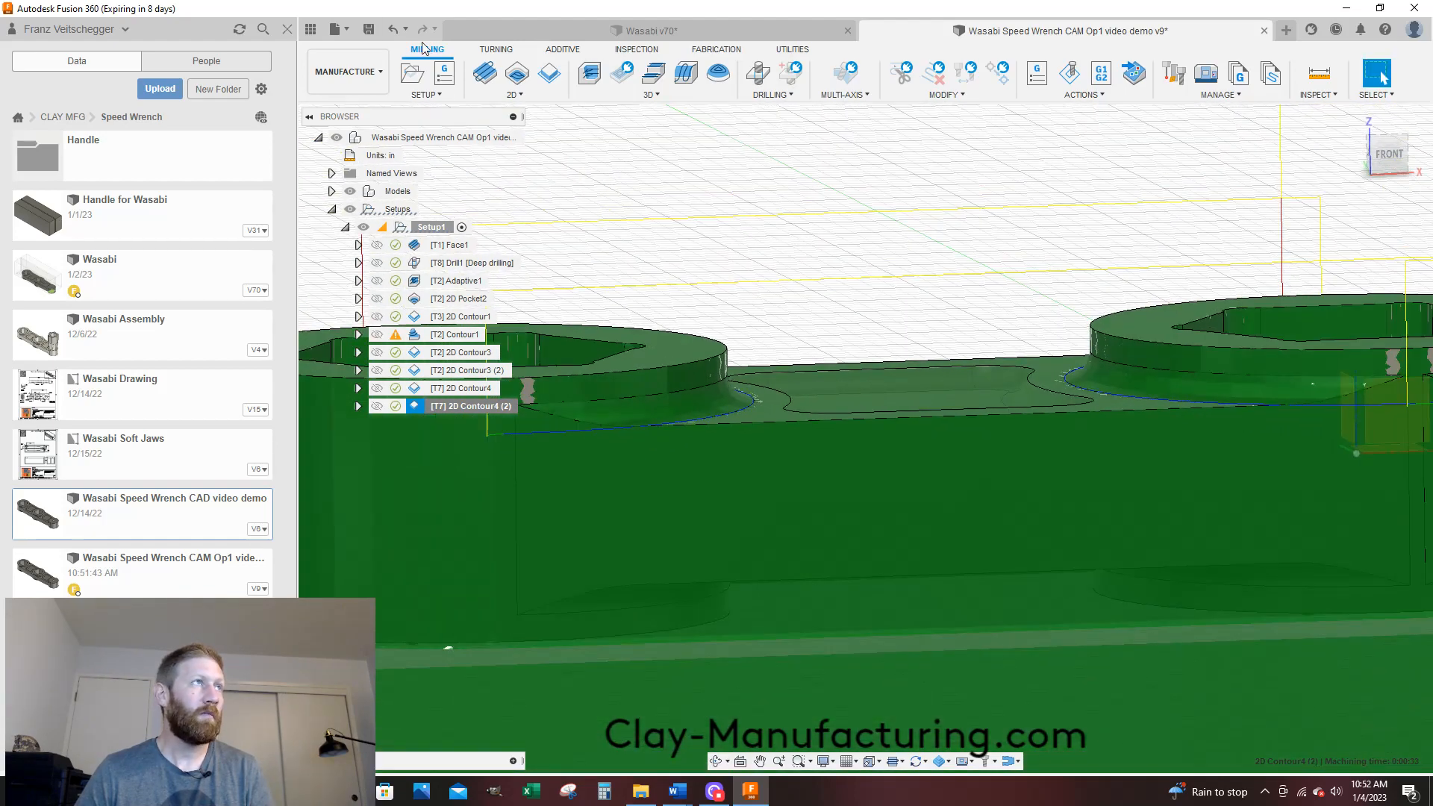
pyautogui.click(368, 29)
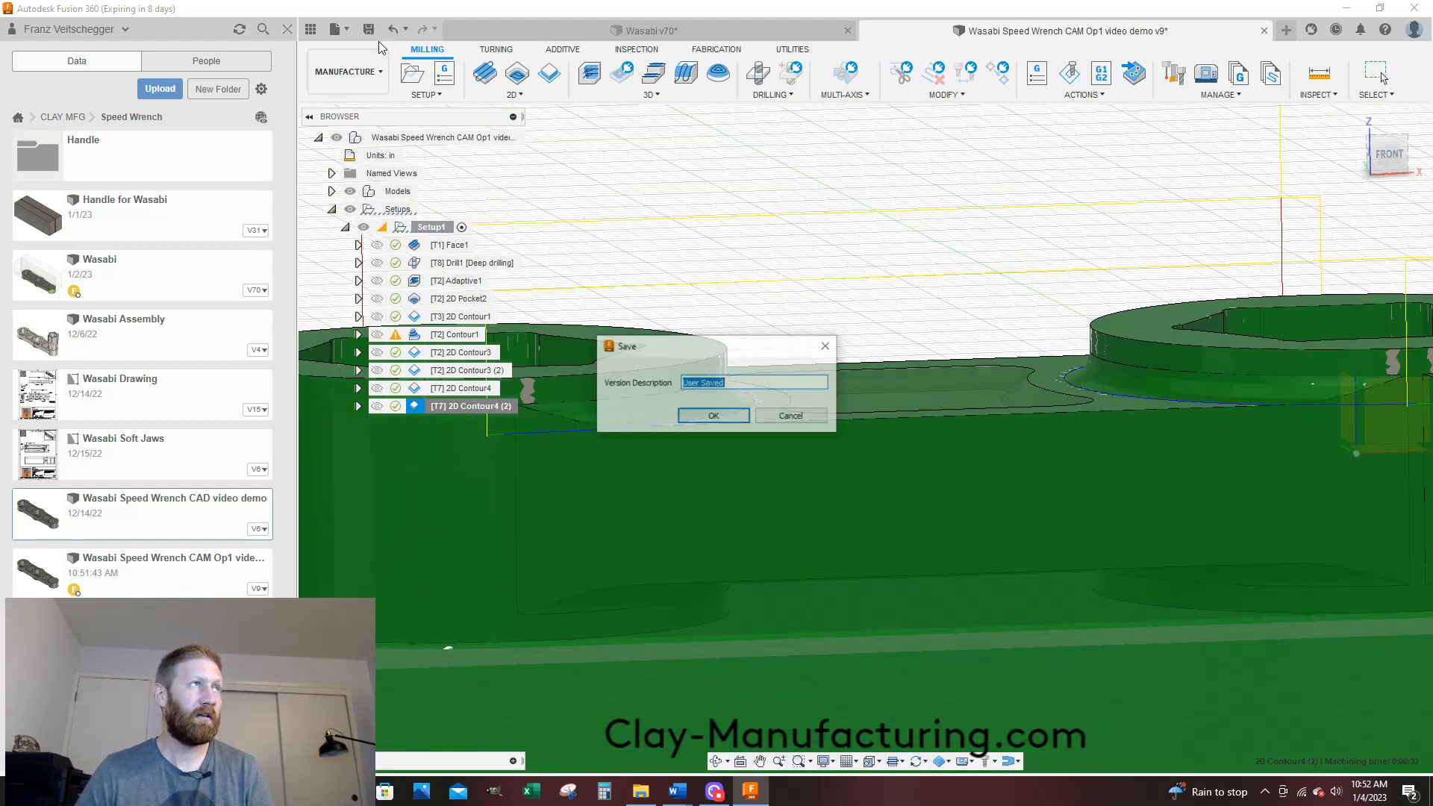
pyautogui.click(714, 415)
# Start a simulation of the four operations from 2D Contour3 through 2D Contour4 (2) in Setup1
pyautogui.keyDown('shift'); pyautogui.moveTo(728, 425); pyautogui.dragTo(660, 430, button='middle'); pyautogui.keyUp('shift')
pyautogui.click(459, 369)
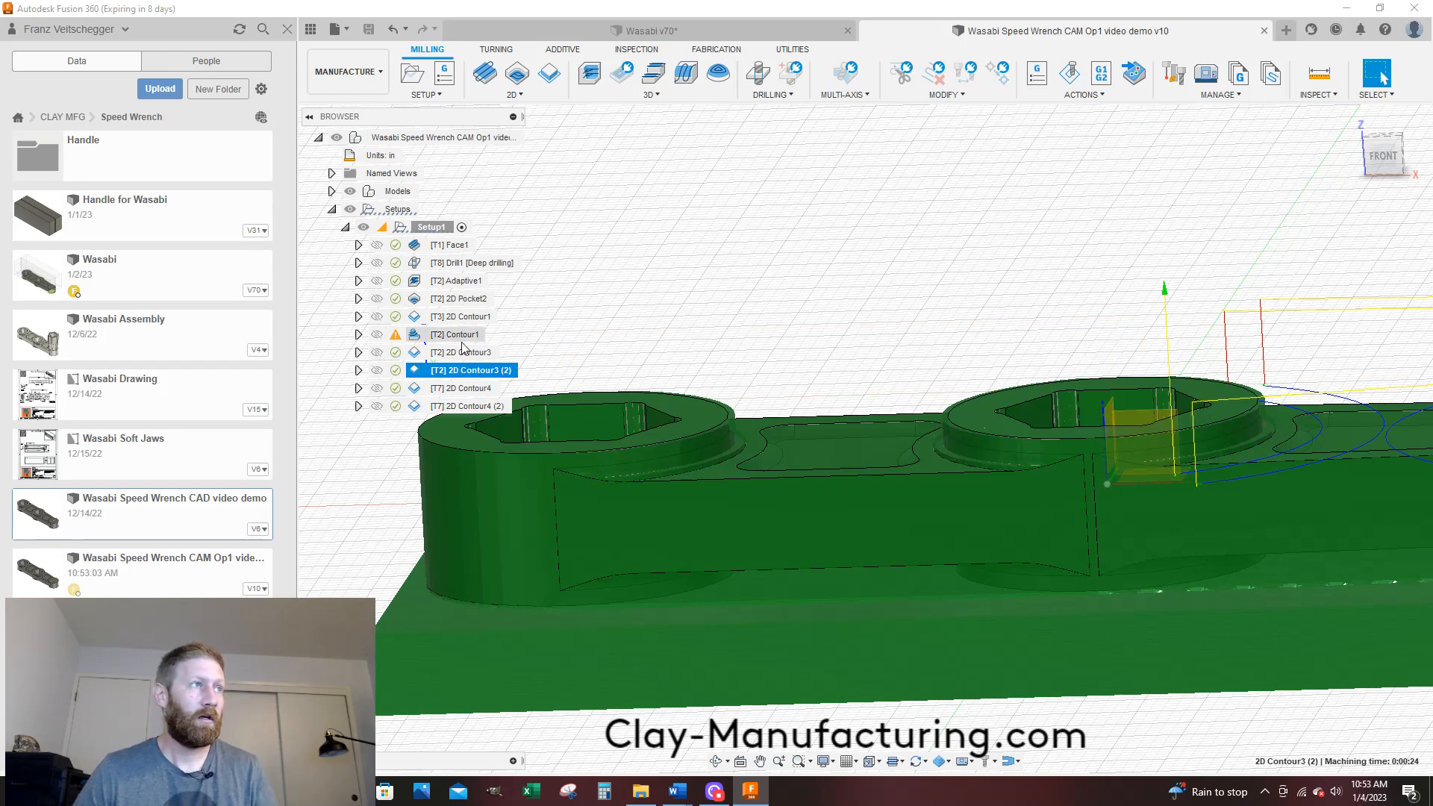
pyautogui.click(458, 352)
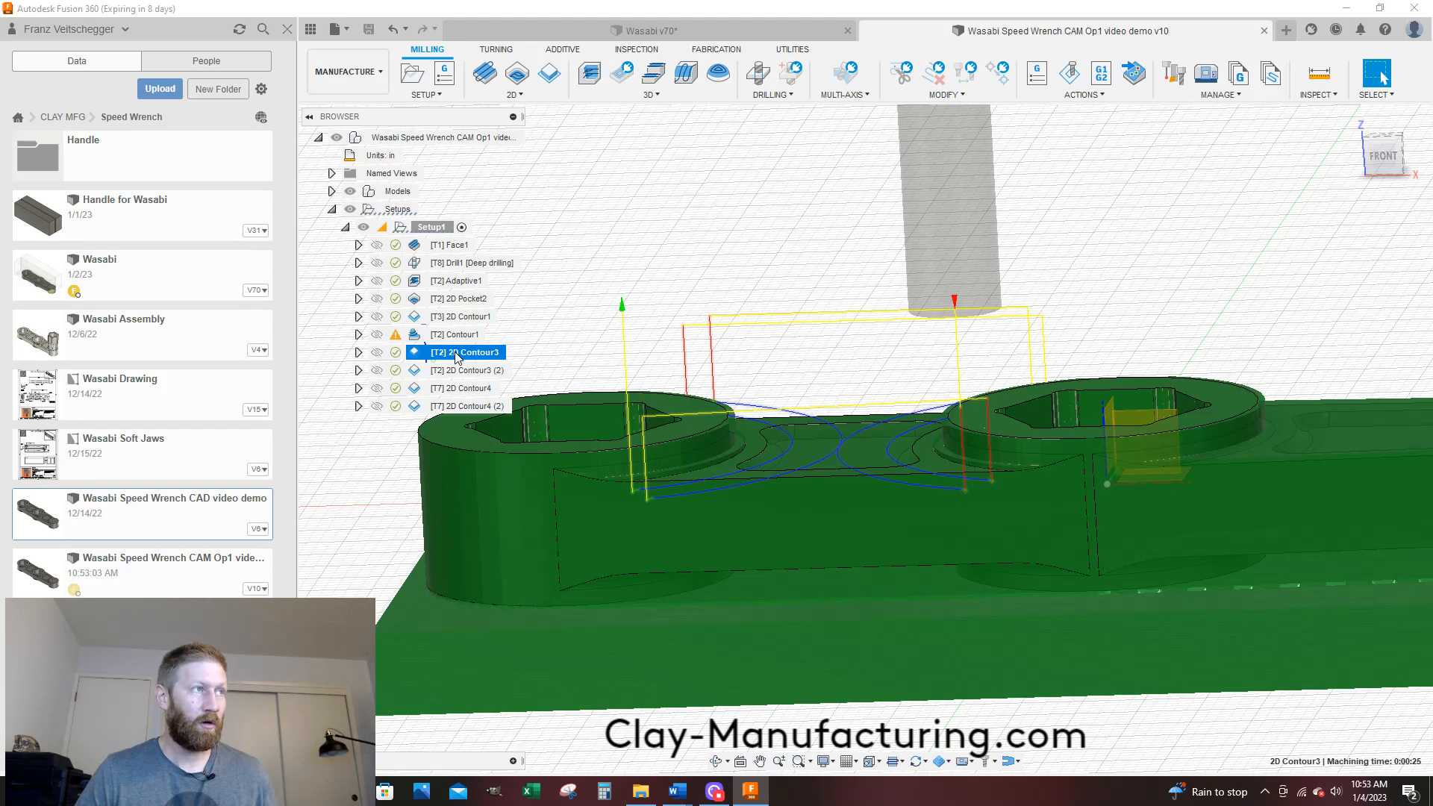
pyautogui.keyDown('shift'); pyautogui.click(458, 406); pyautogui.keyUp('shift')
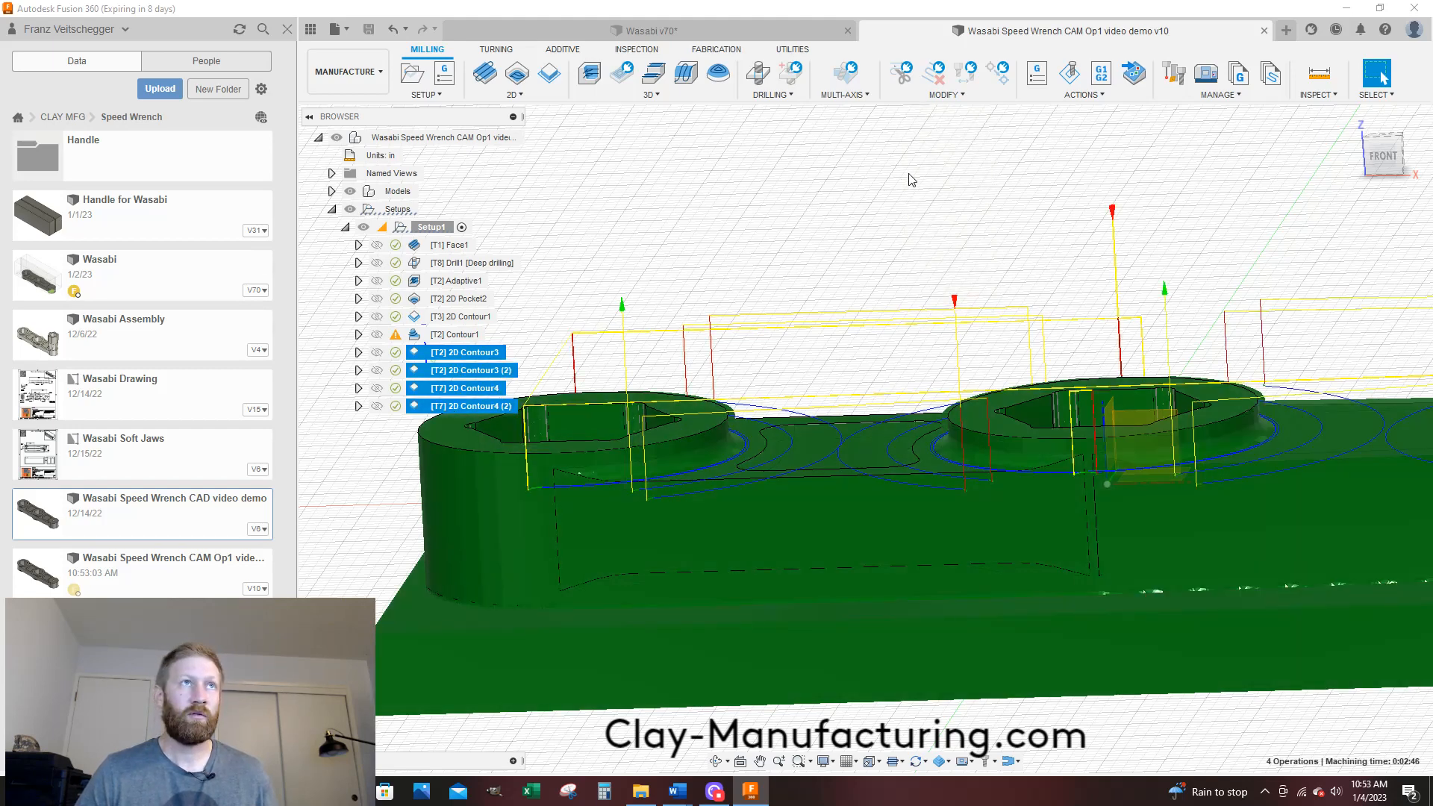
pyautogui.click(1102, 96)
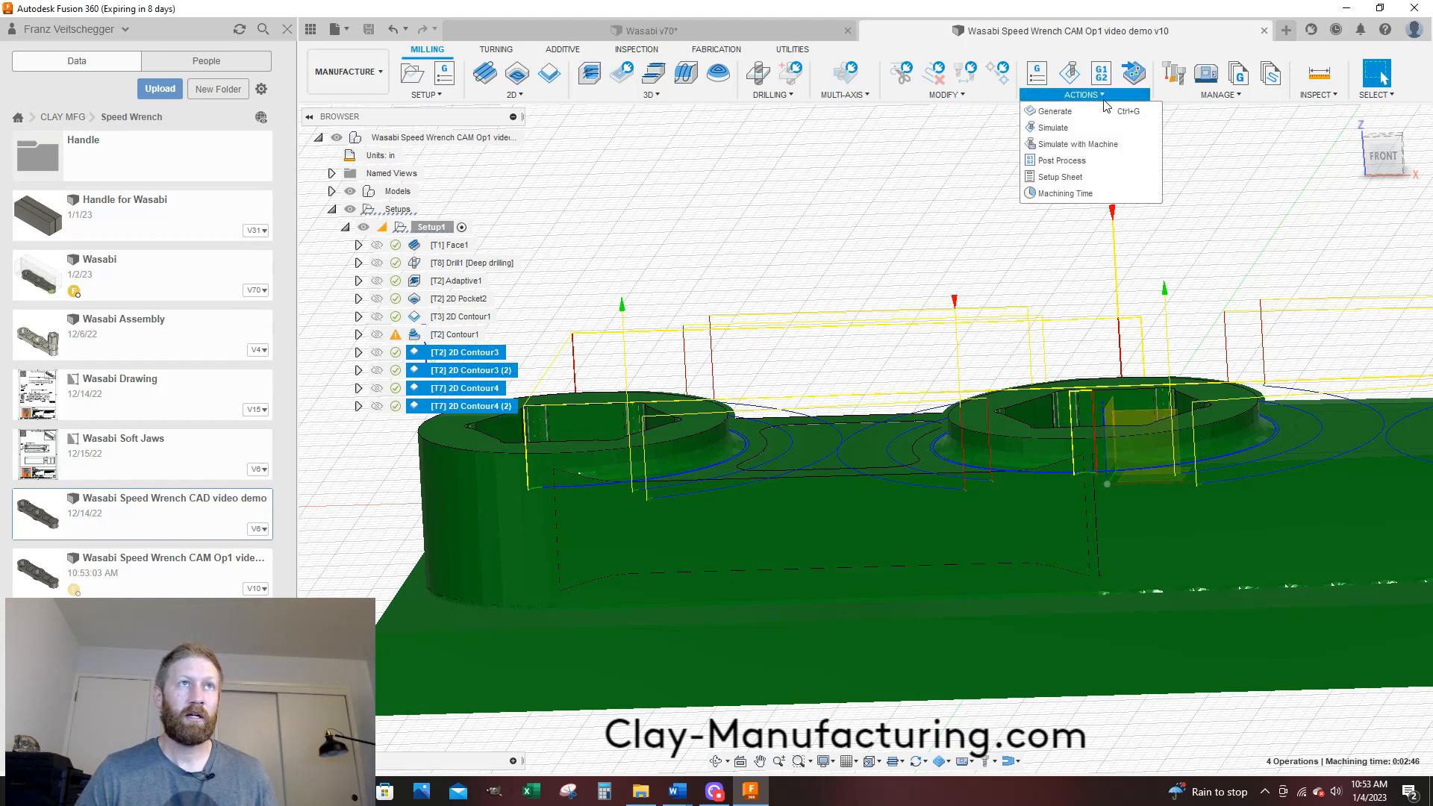
pyautogui.click(1076, 126)
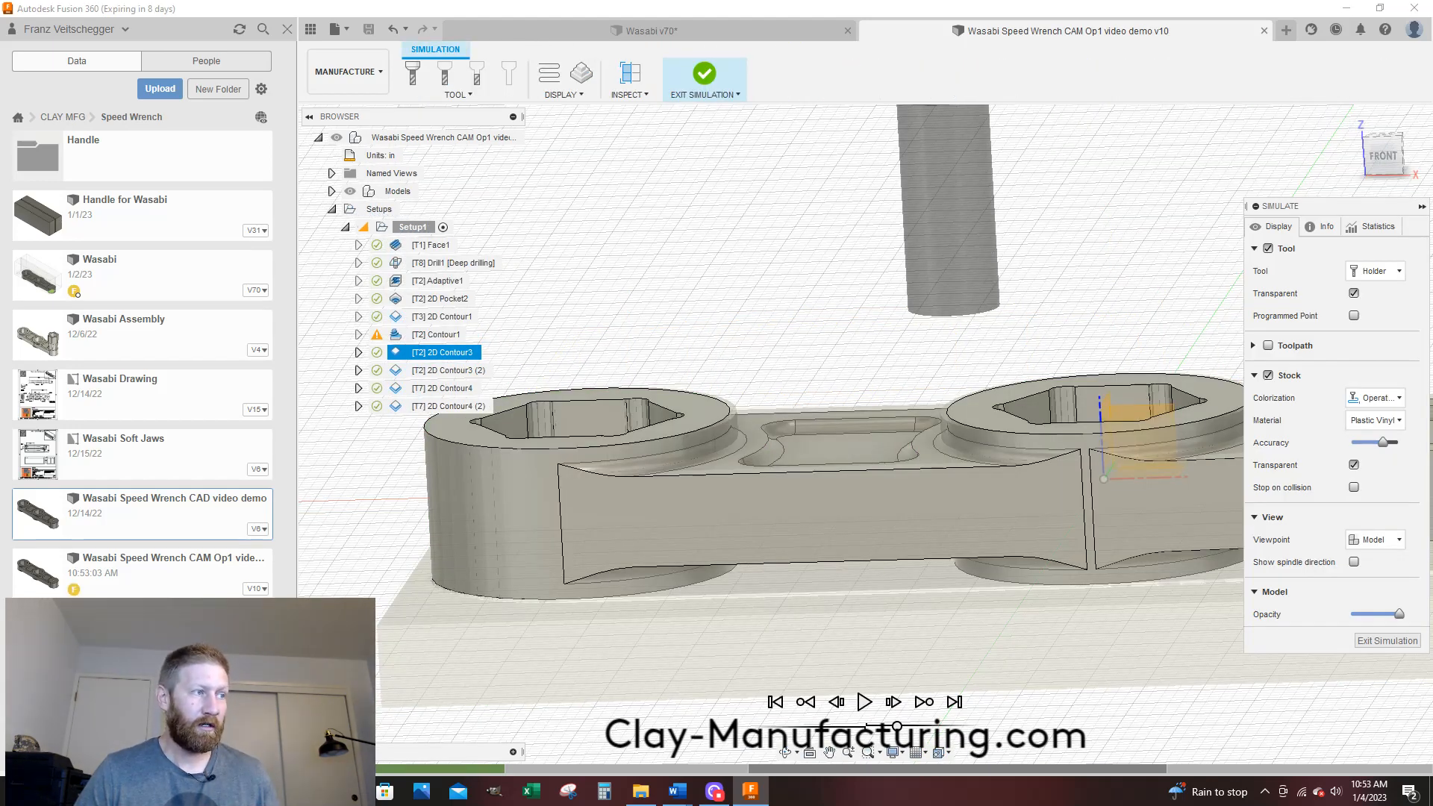
# Advance the simulation to 2D Contour4, play the ball end mill cuts, and pause to examine the filleted base of the middle boss
pyautogui.moveTo(300, 768); pyautogui.dragTo(795, 739)
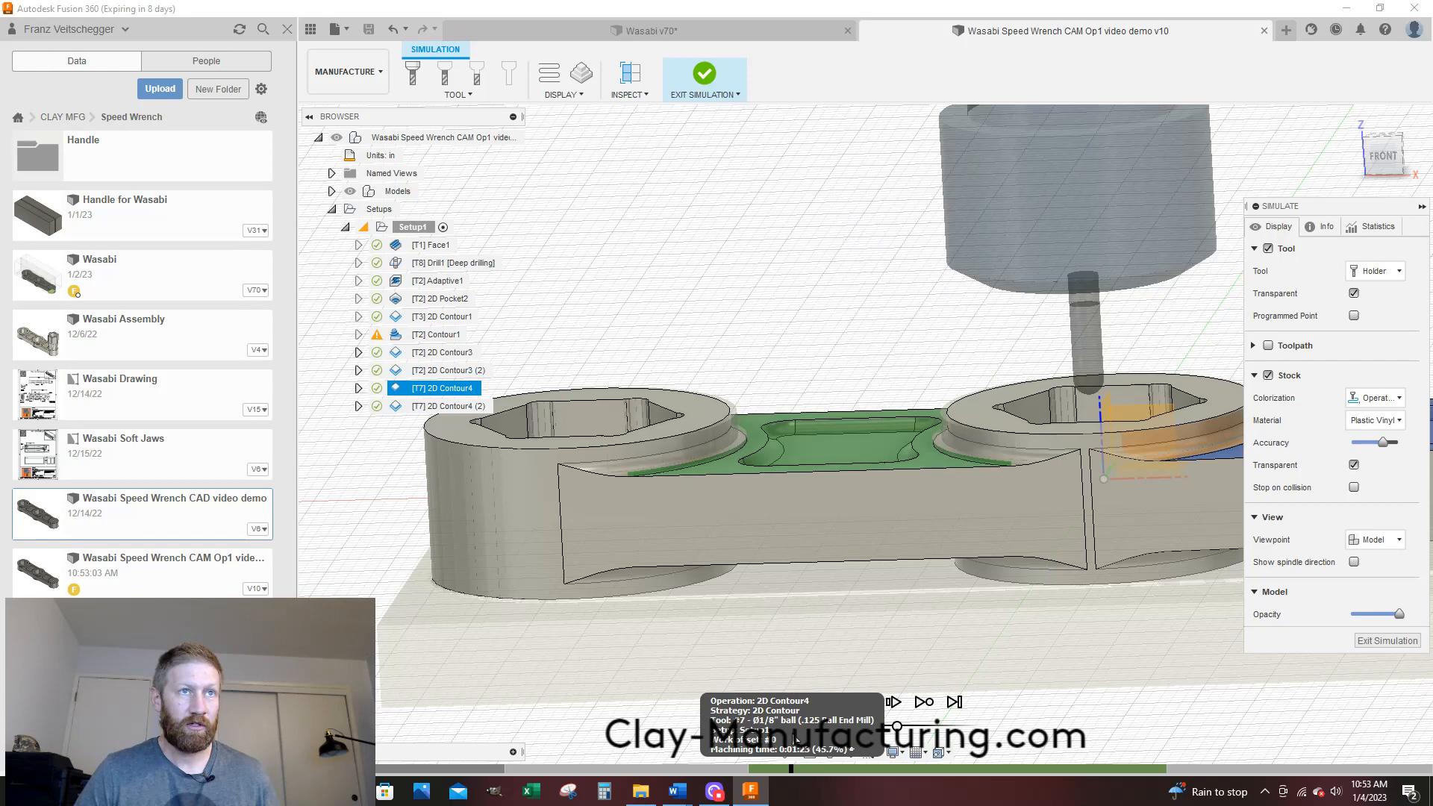
pyautogui.scroll(-3, 609, 447)
pyautogui.scroll(3, 944, 423)
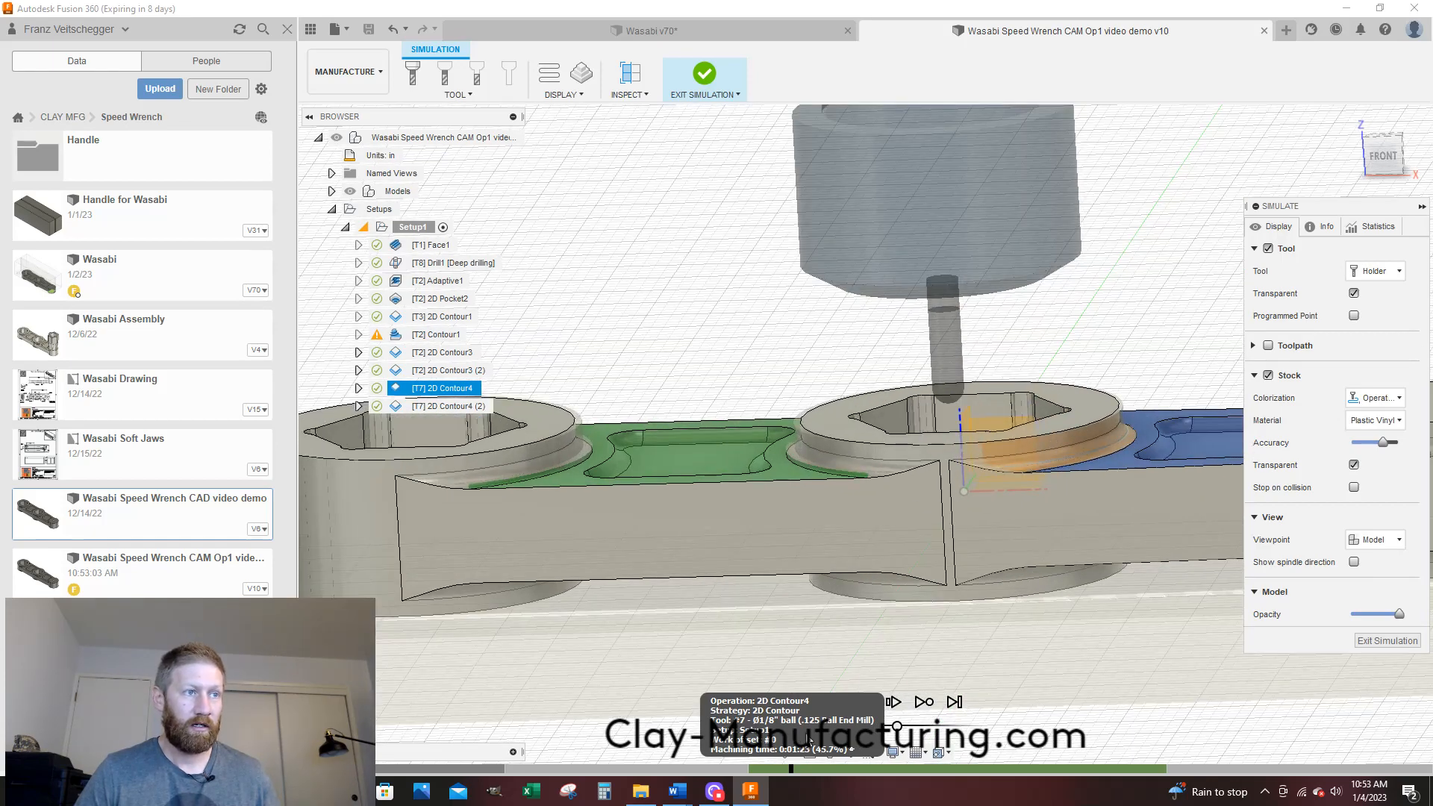
pyautogui.click(865, 703)
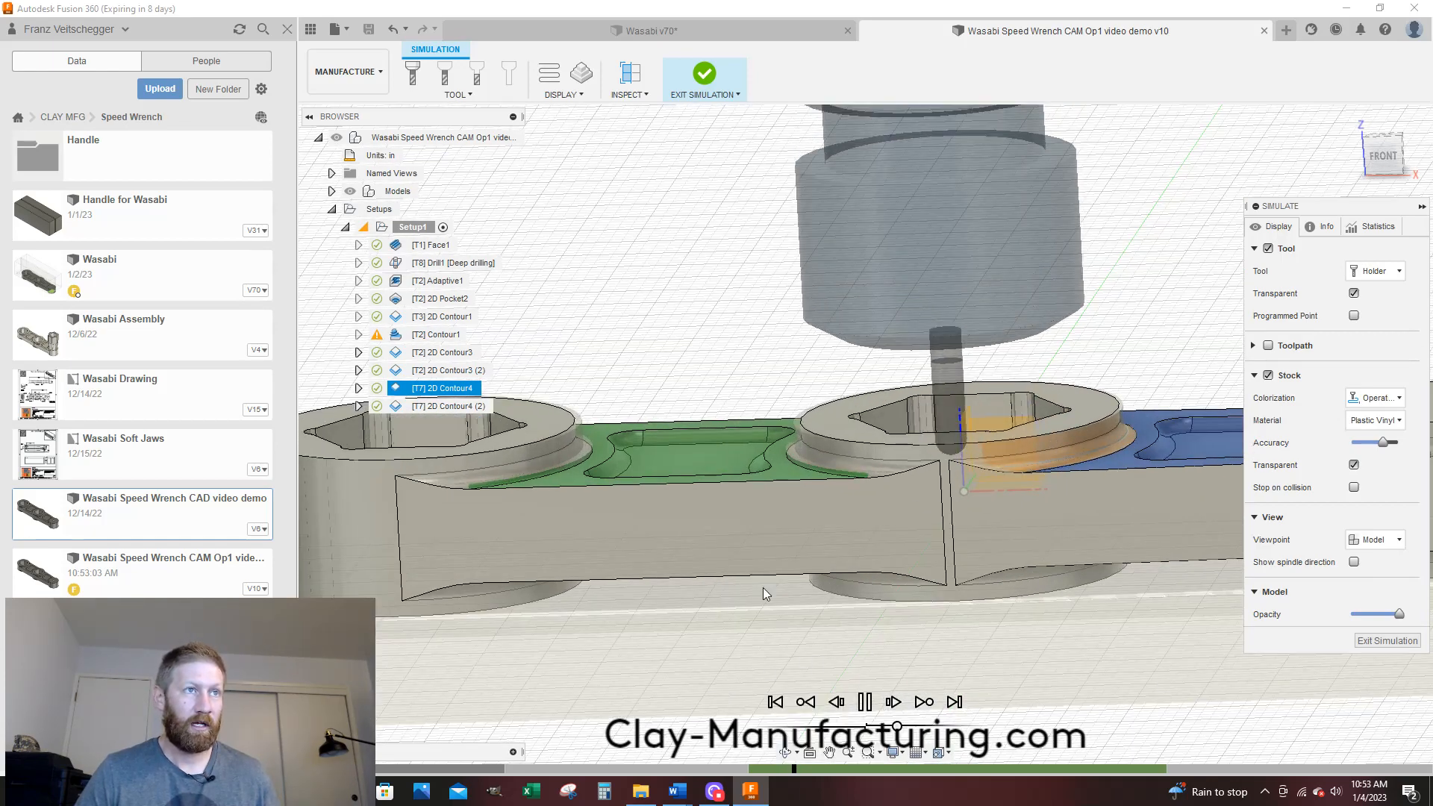
pyautogui.scroll(4, 889, 469)
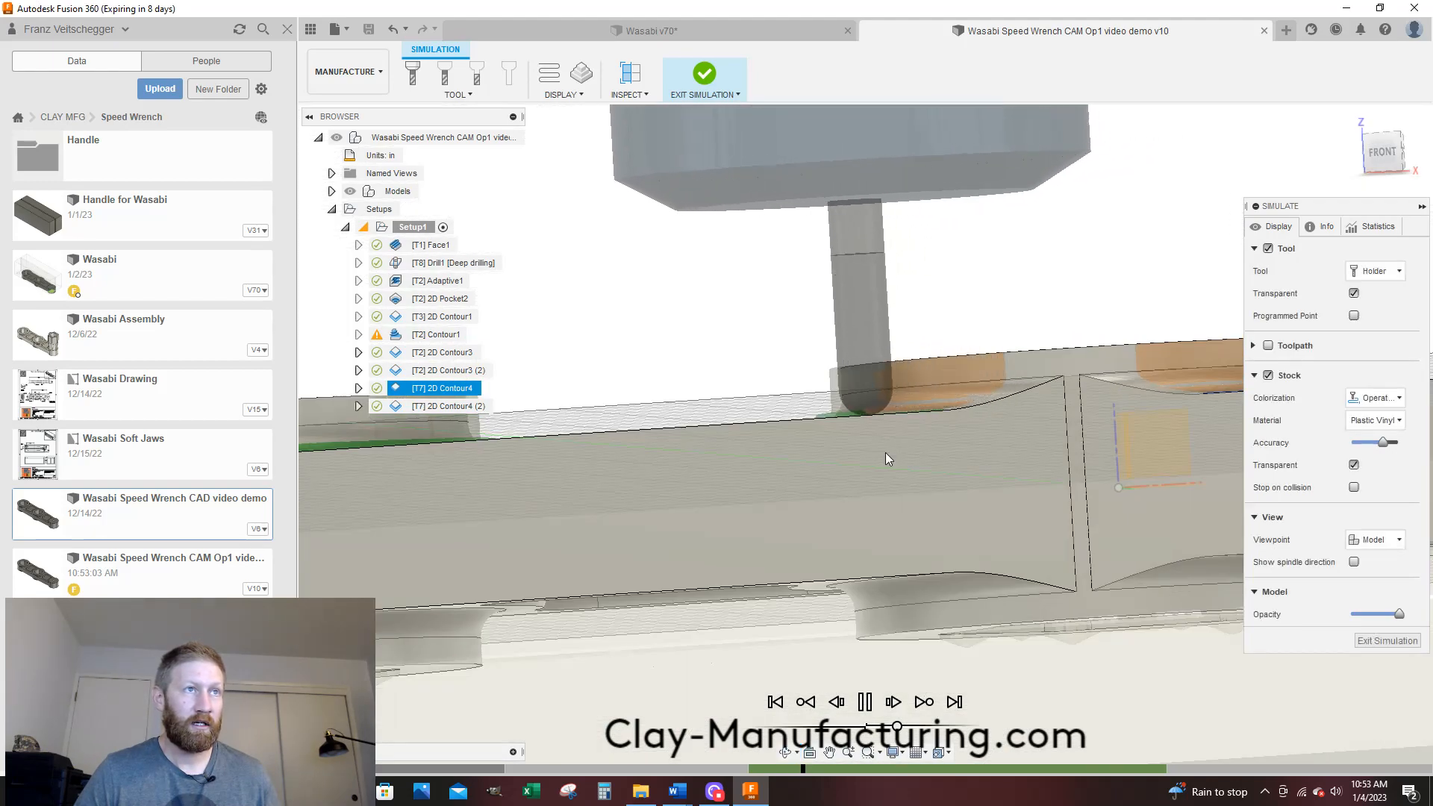
pyautogui.keyDown('shift'); pyautogui.moveTo(888, 459); pyautogui.dragTo(867, 486, button='middle'); pyautogui.keyUp('shift')
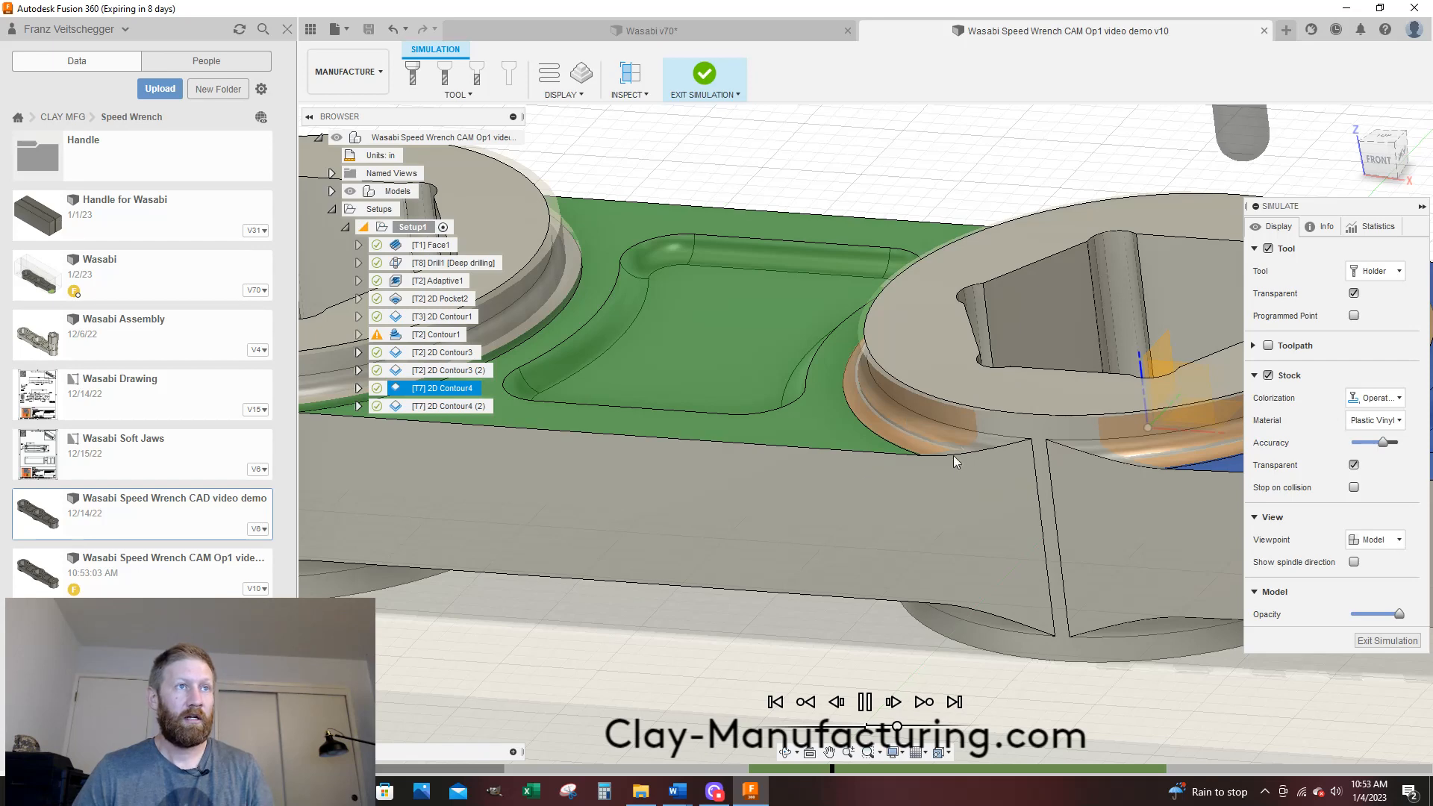
pyautogui.scroll(-2, 763, 437)
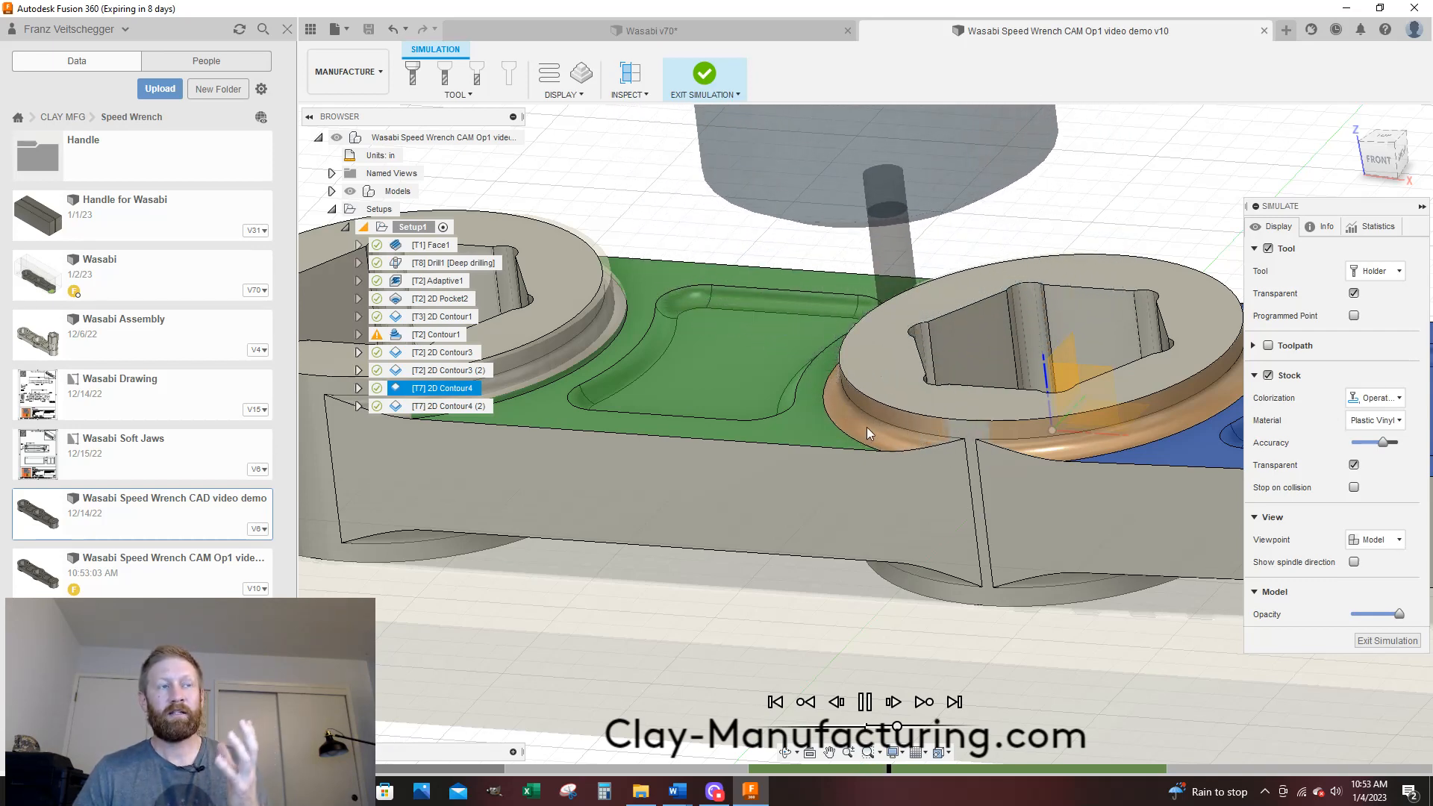
pyautogui.click(865, 703)
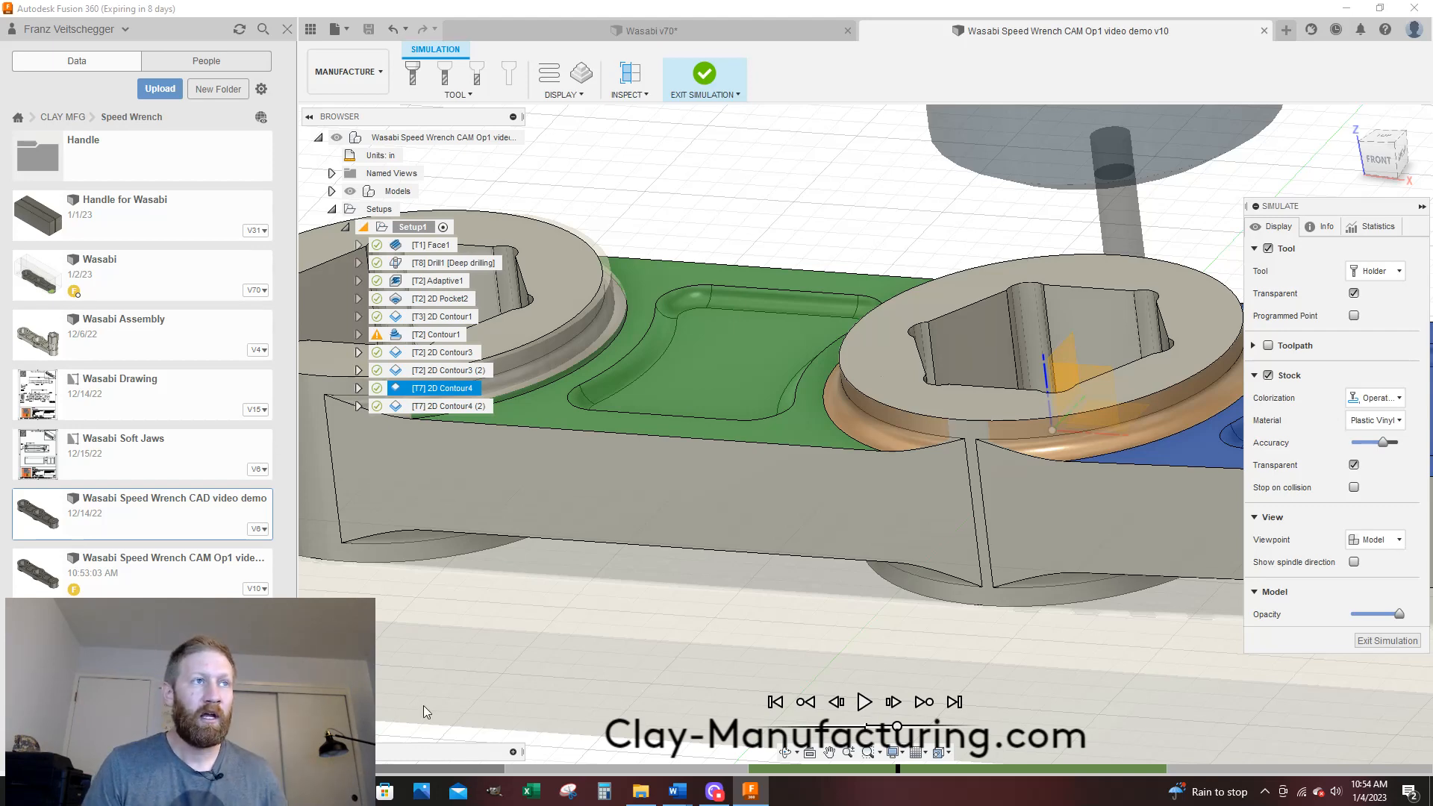
pyautogui.scroll(3, 831, 390)
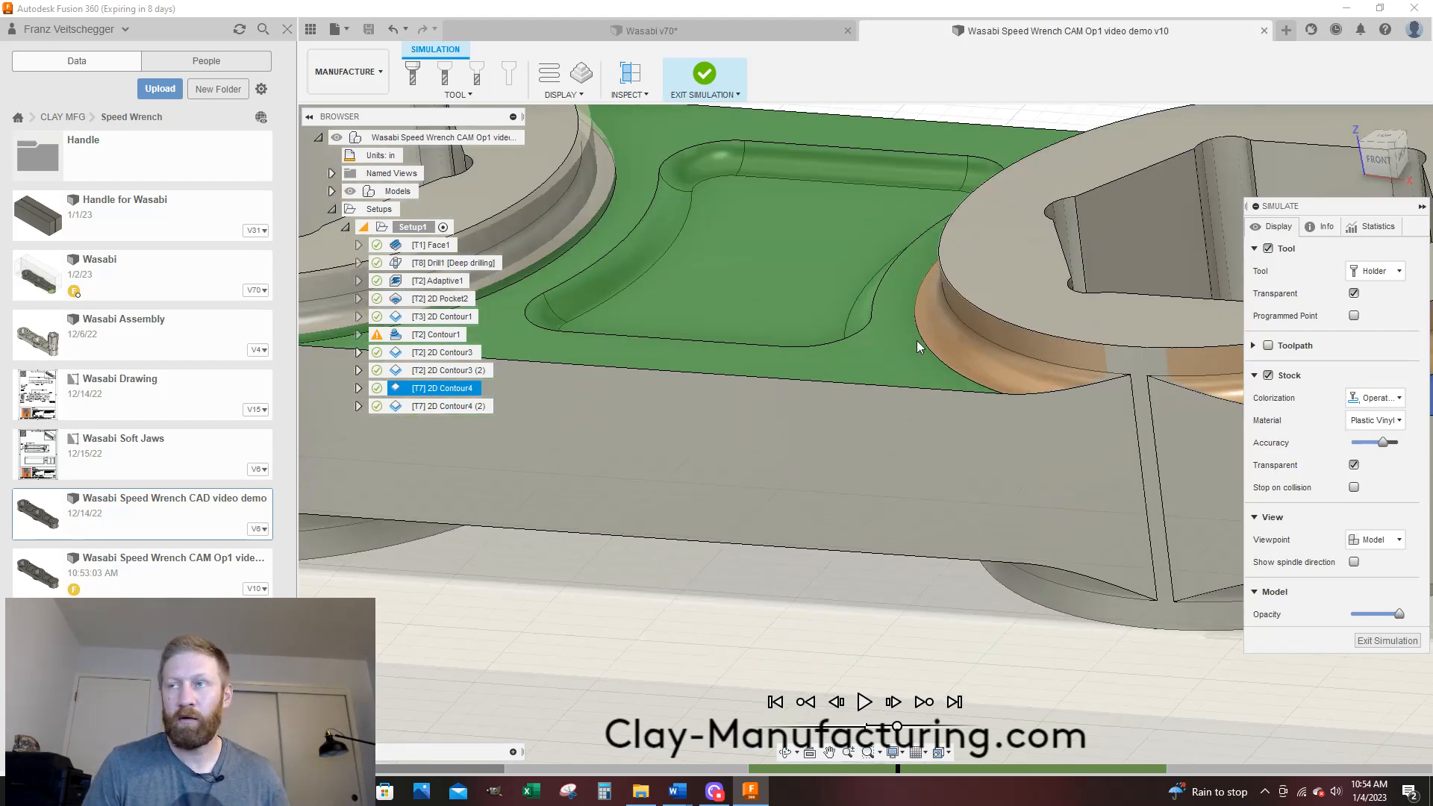
pyautogui.scroll(-5, 930, 348)
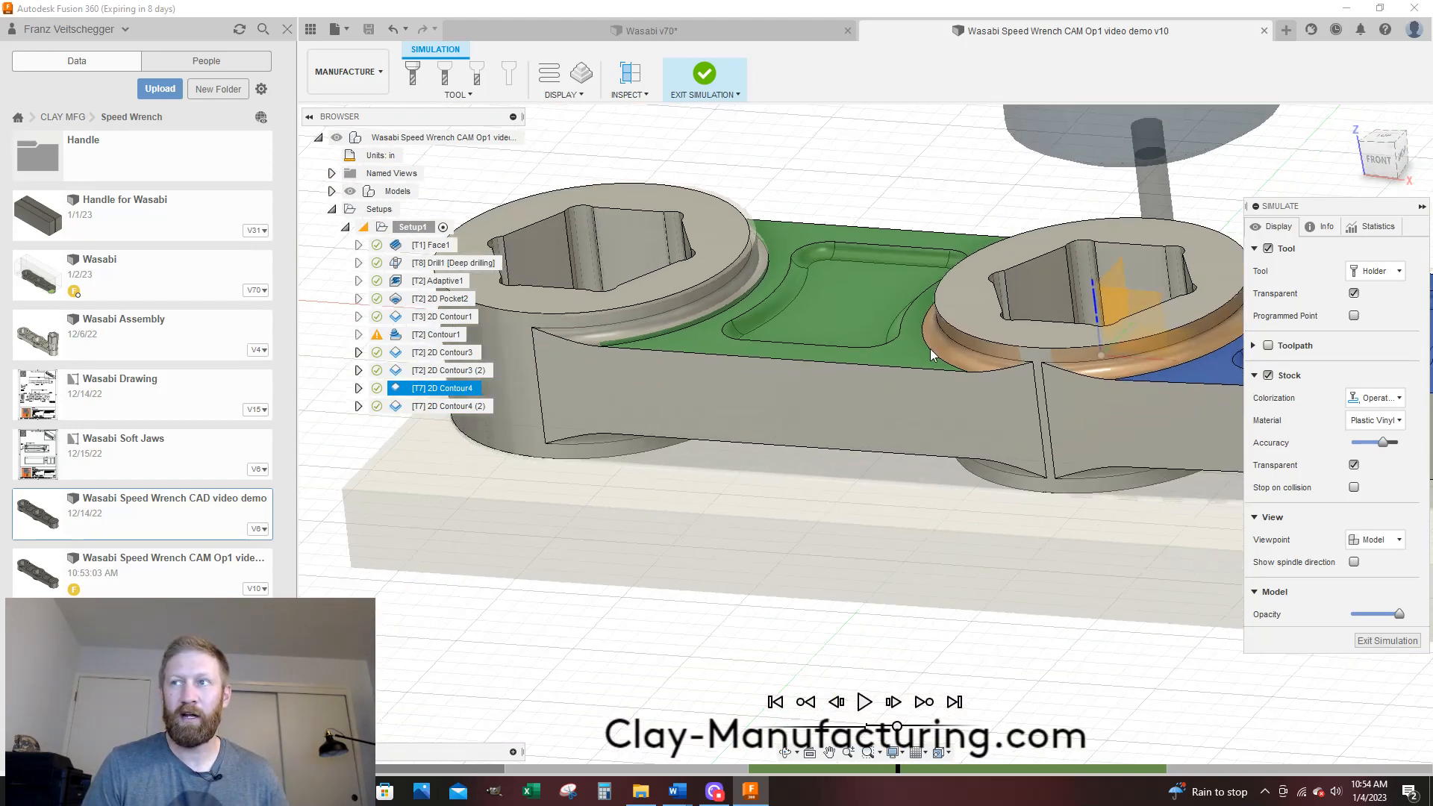
pyautogui.scroll(-2, 930, 348)
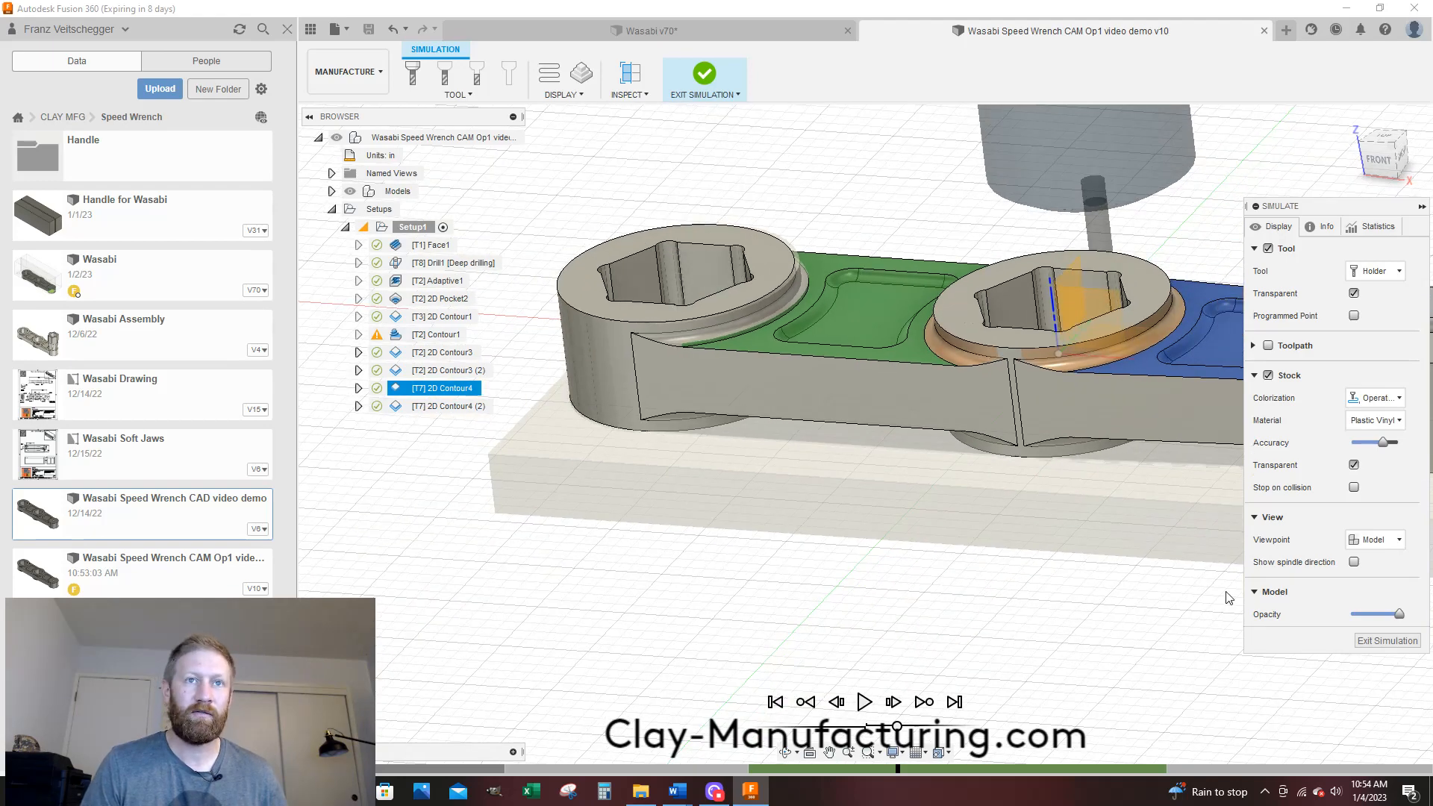
# Exit the toolpath simulation and select the 2D Contour4 (2) operation in Setup1
pyautogui.click(1387, 641)
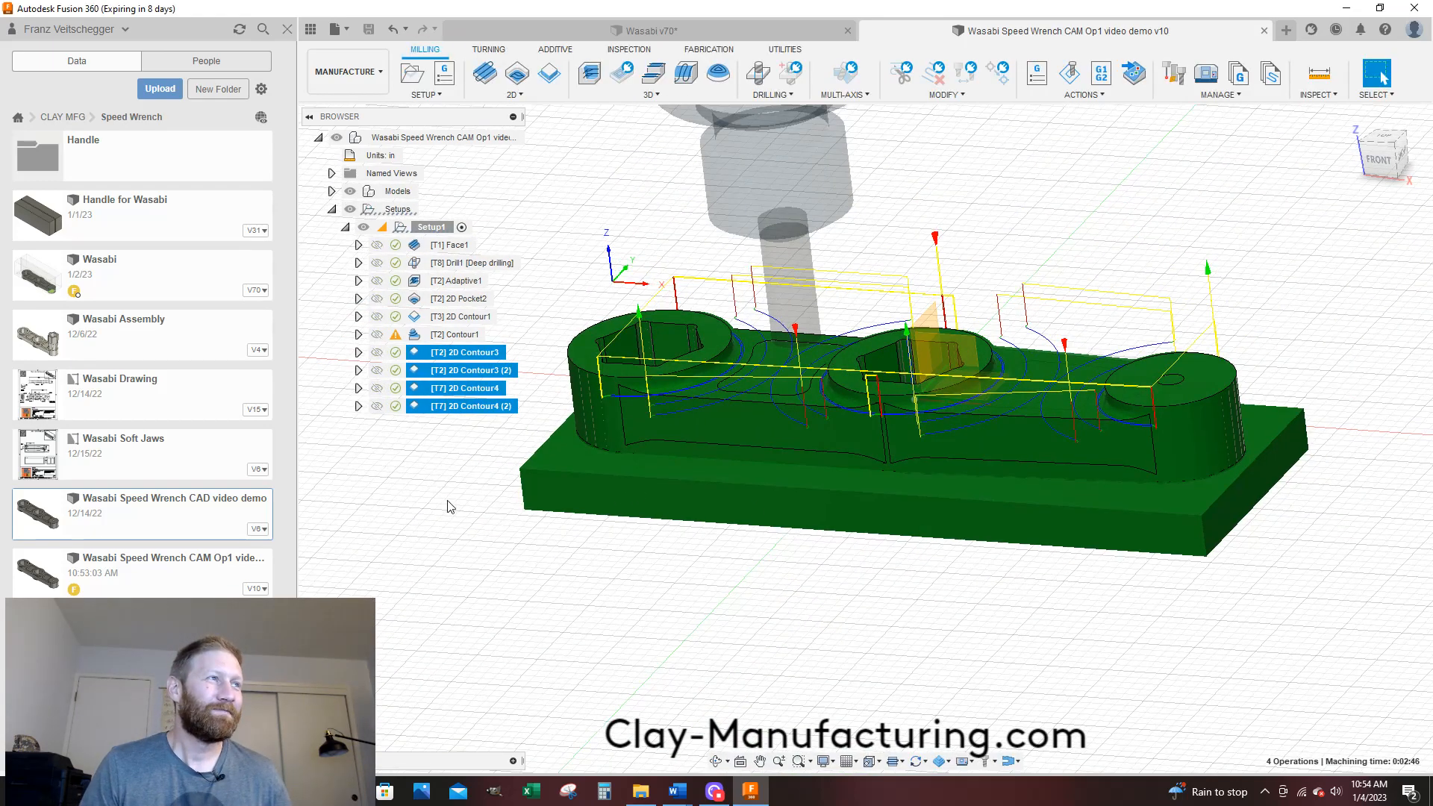
pyautogui.click(481, 541)
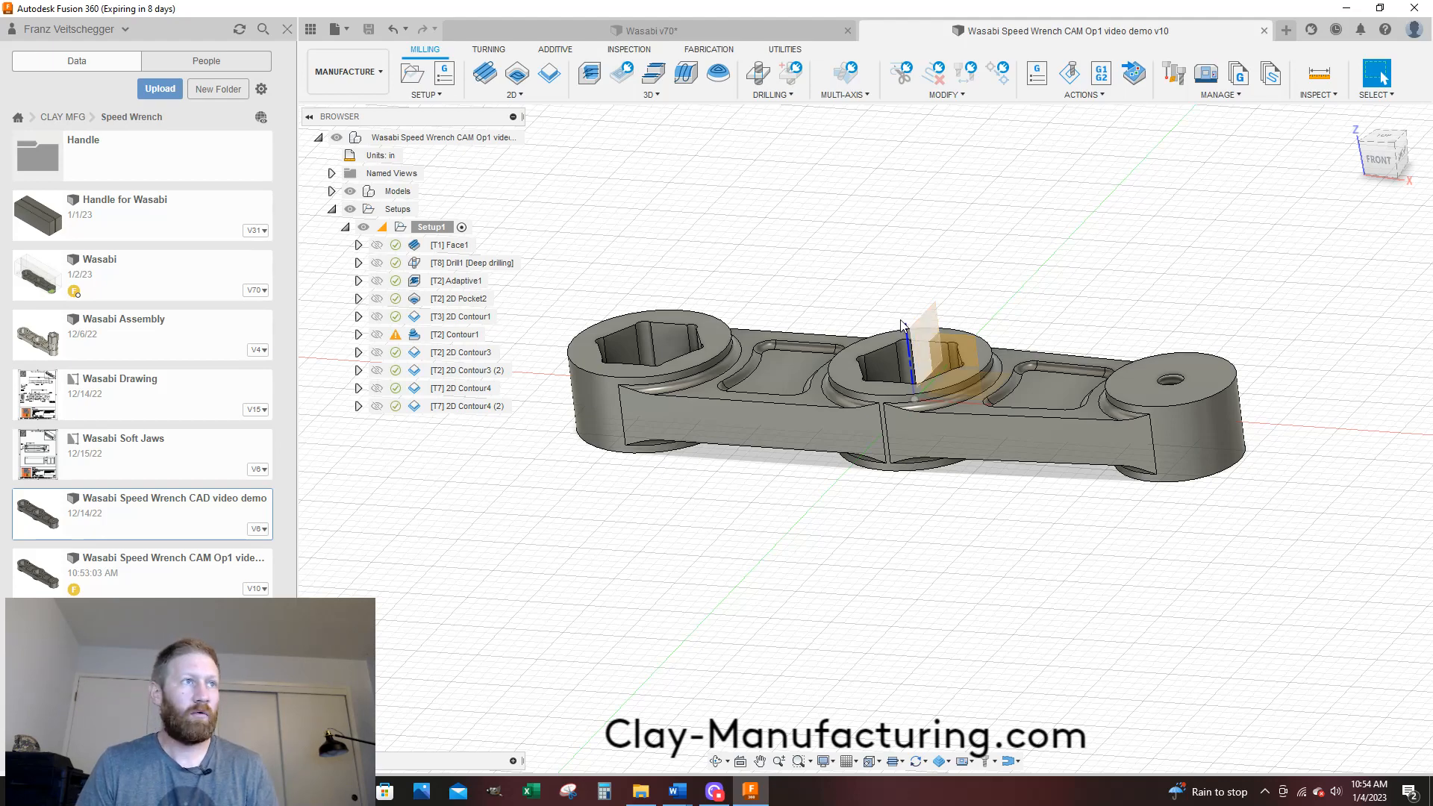
pyautogui.click(456, 406)
pyautogui.scroll(6, 725, 419)
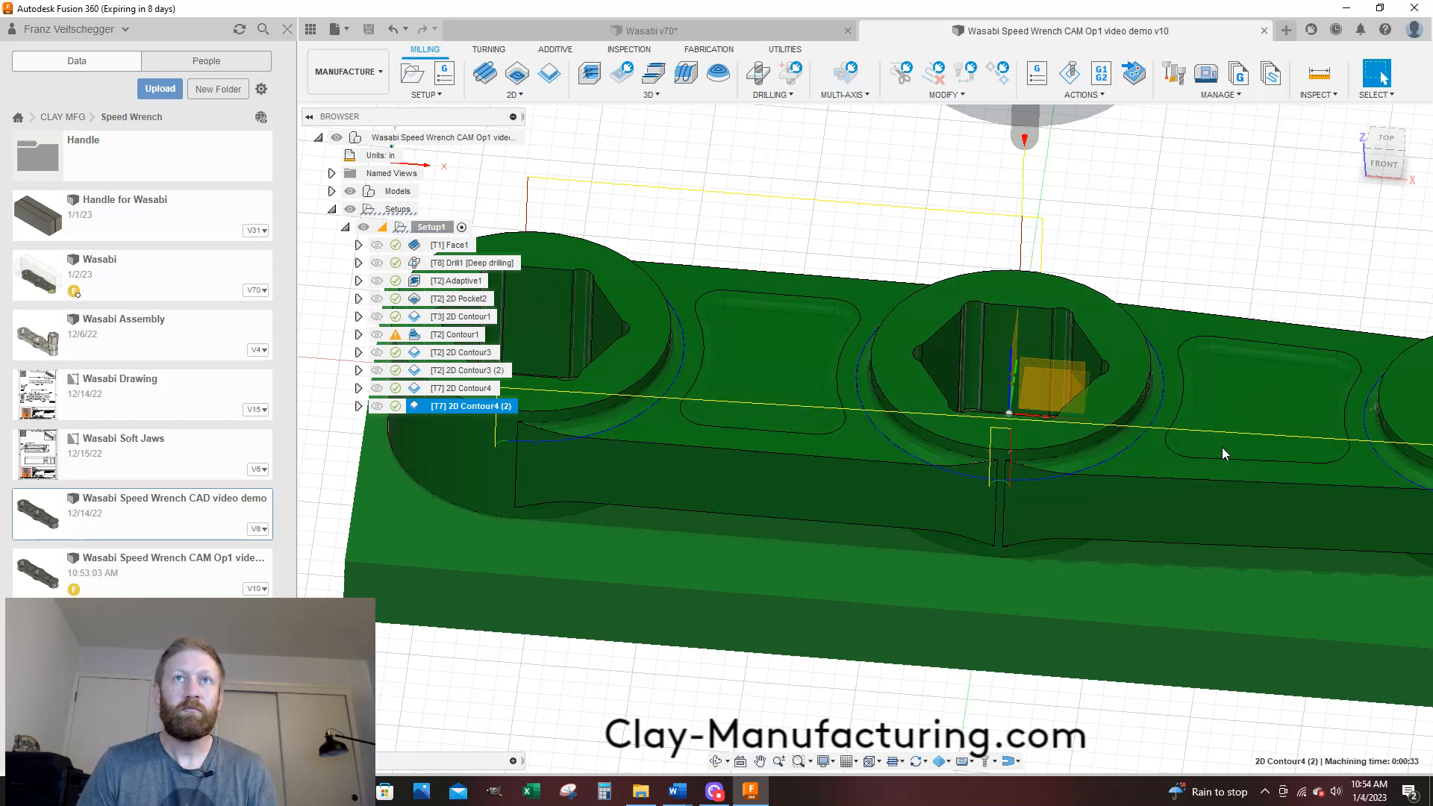
# Create a 2D Pocket operation using tool 3, the 1/4" flat end mill with 3 flutes
pyautogui.click(497, 95)
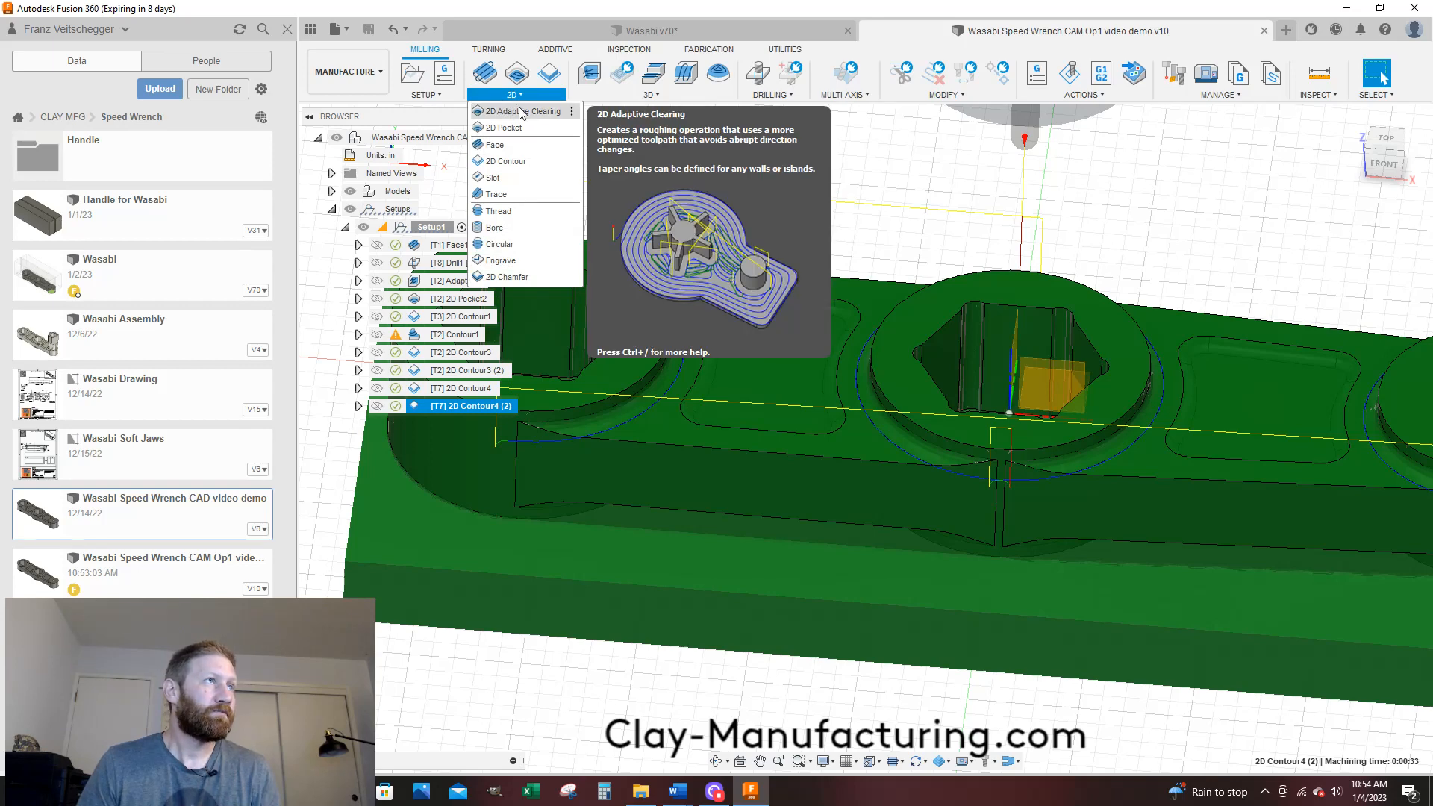
pyautogui.click(504, 128)
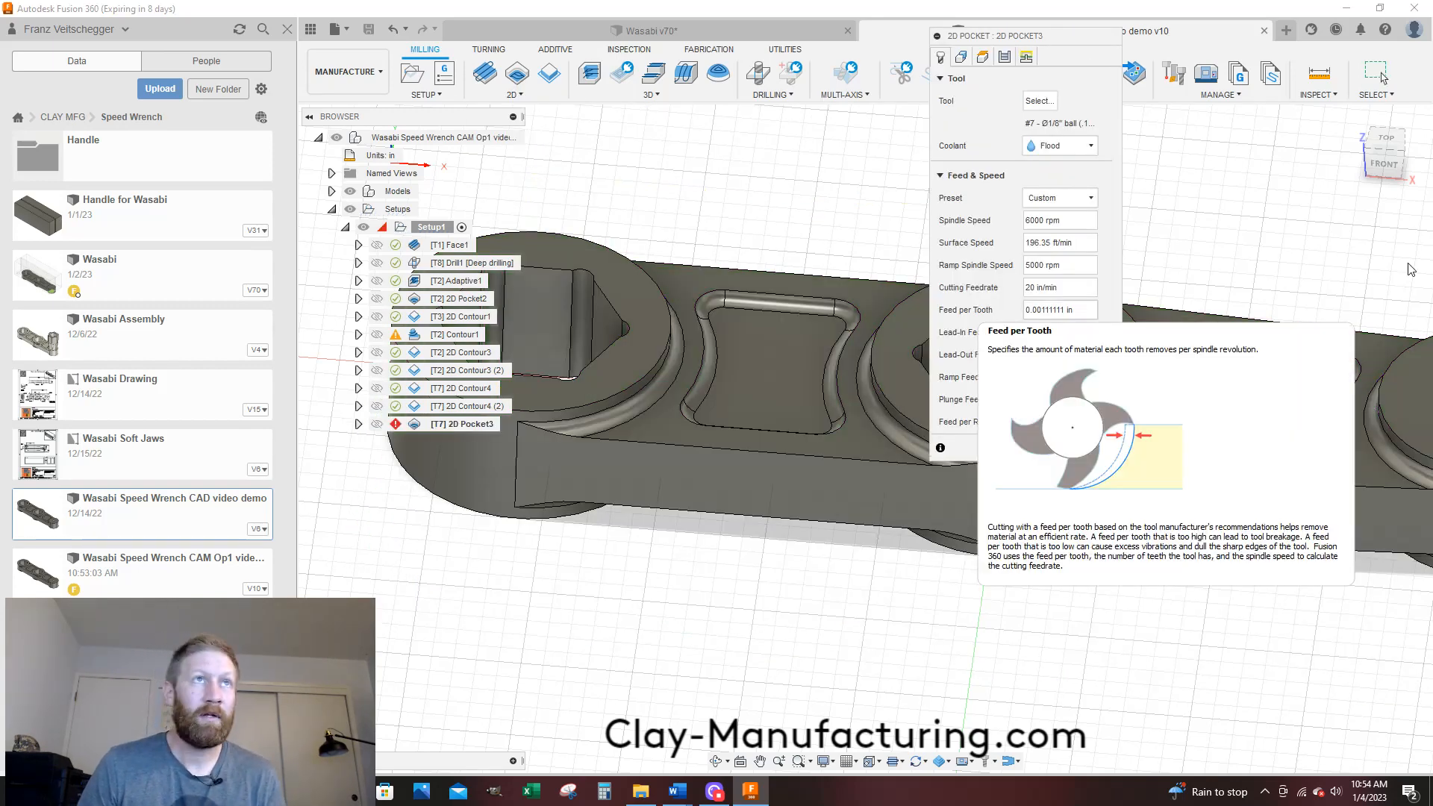
pyautogui.click(1033, 101)
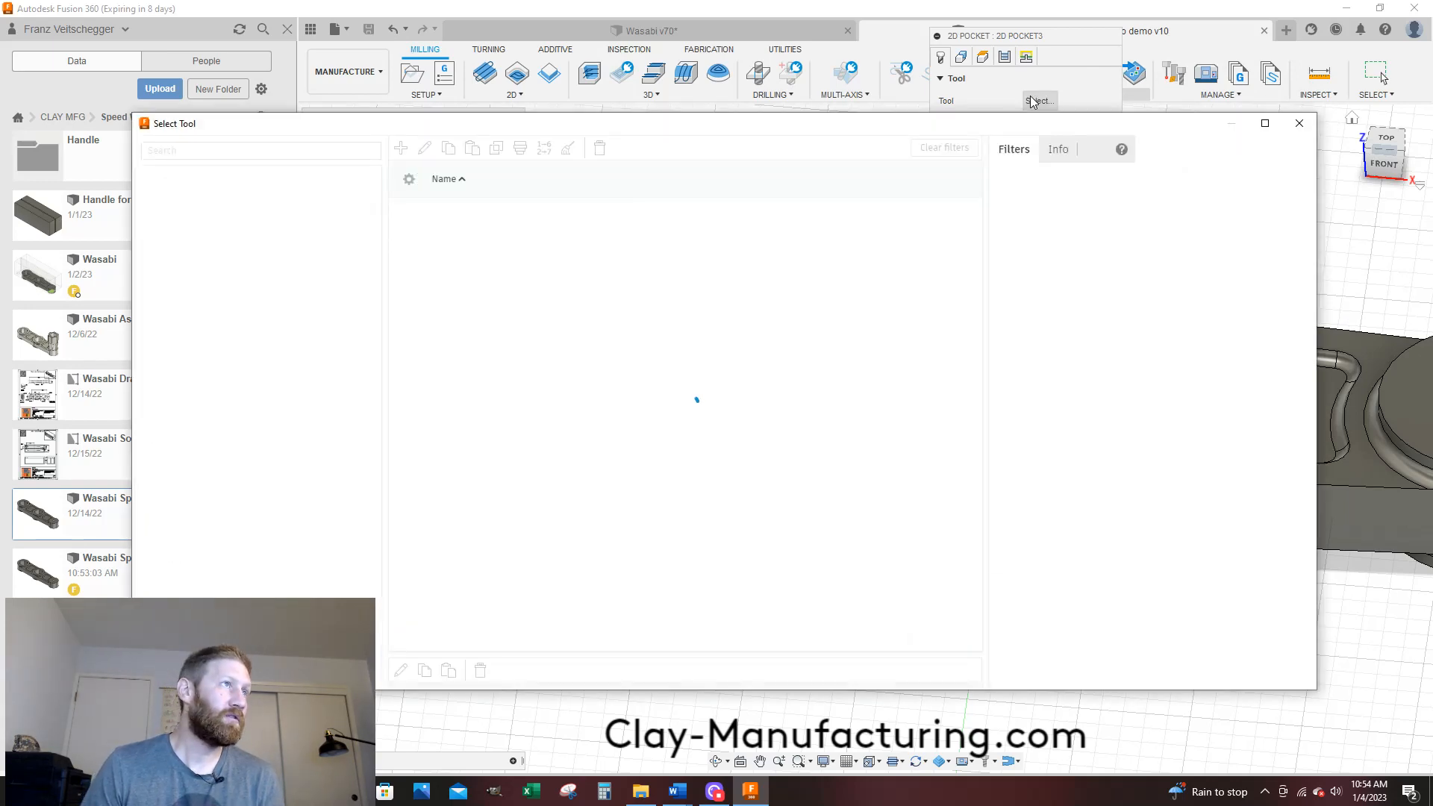
pyautogui.click(544, 270)
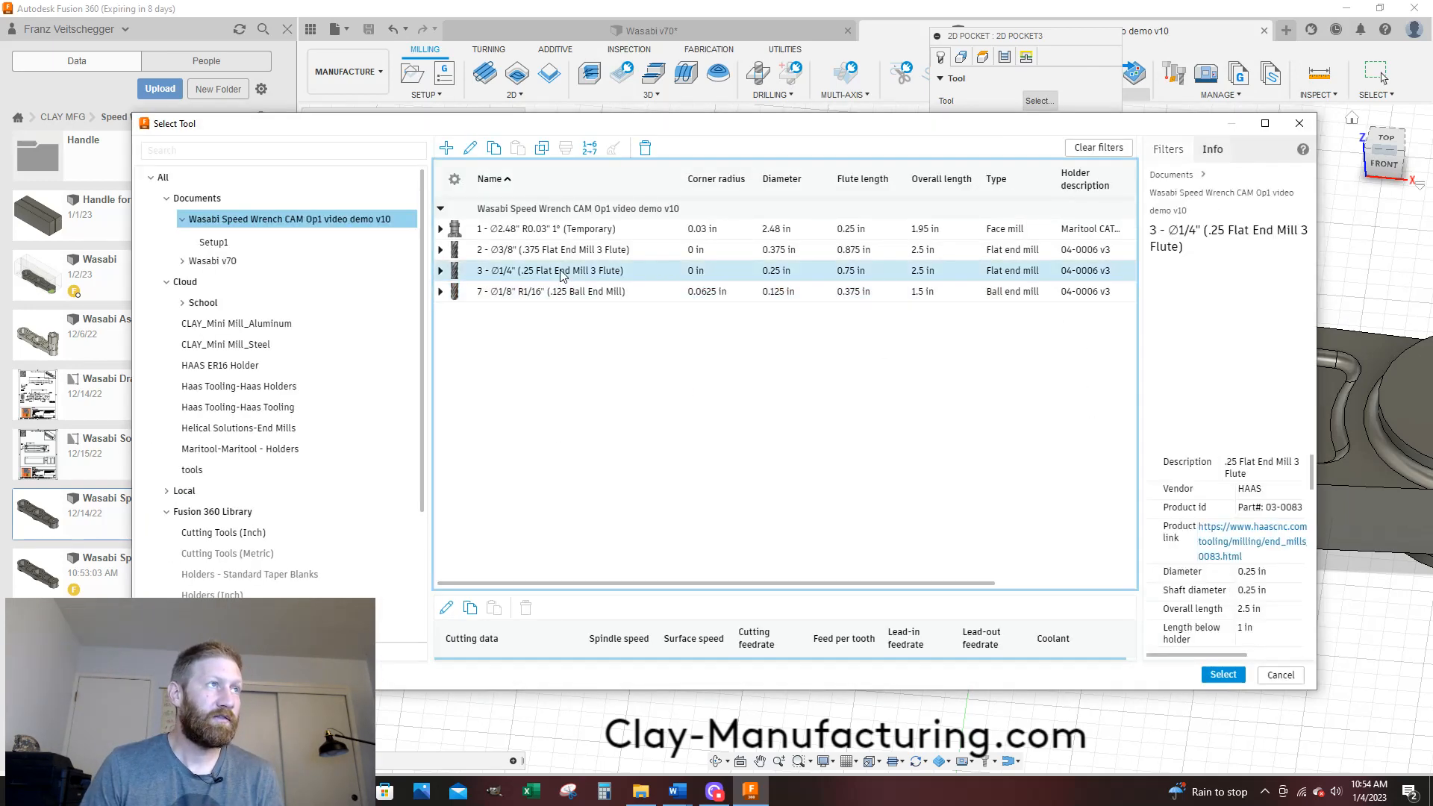
pyautogui.click(1222, 675)
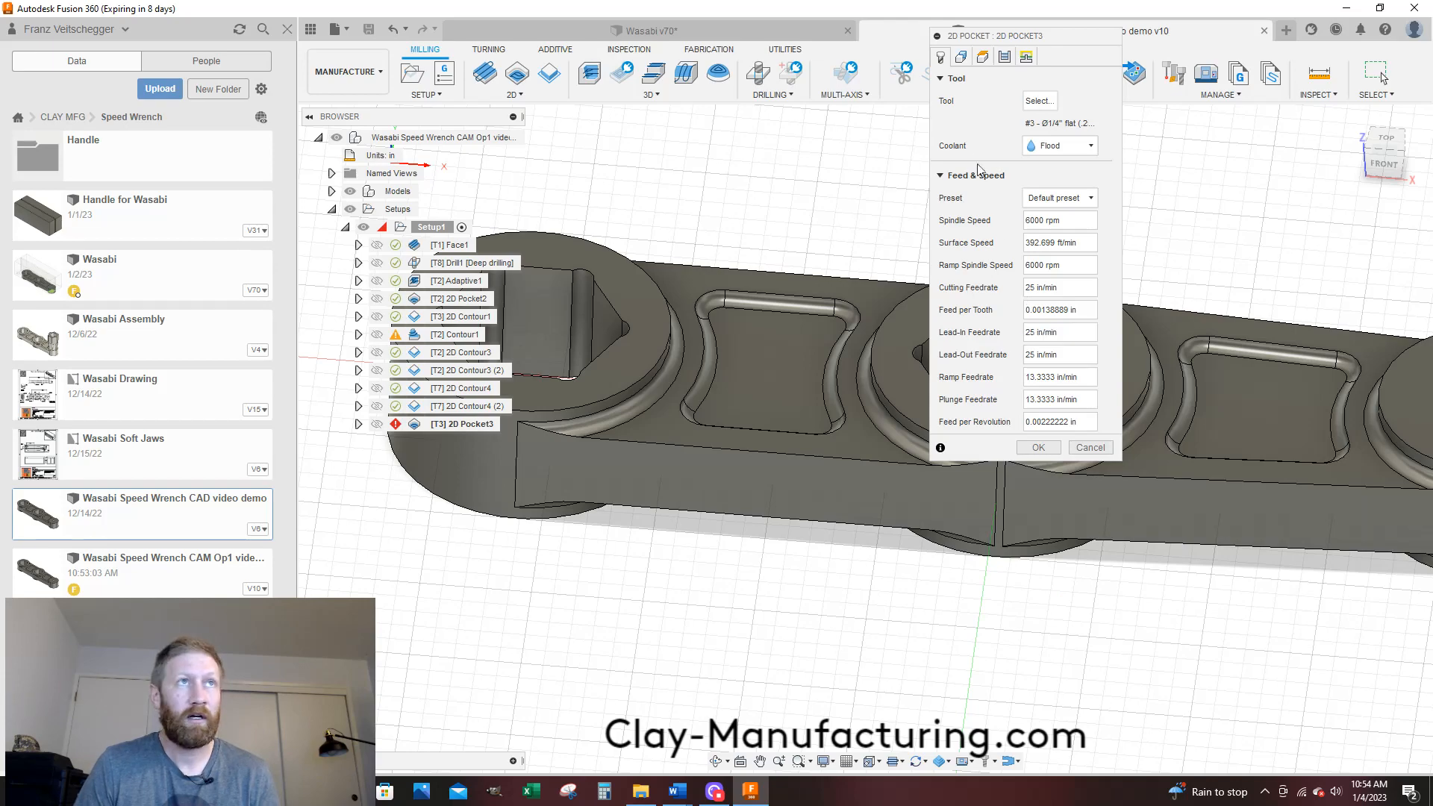
# Select the floor contours of both recessed webs between the wrench bosses as the pocket geometry
pyautogui.click(961, 57)
pyautogui.scroll(8, 746, 342)
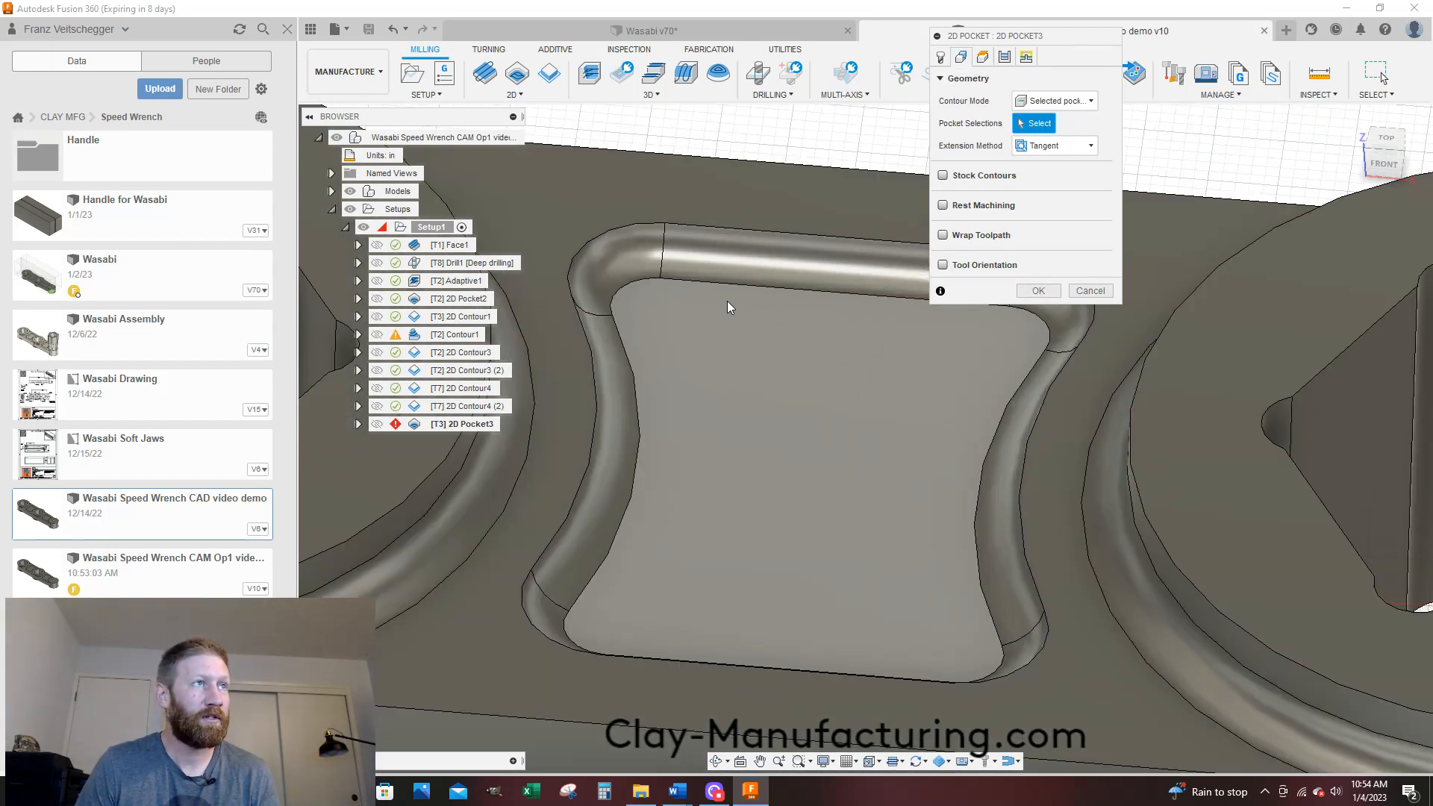
pyautogui.click(727, 283)
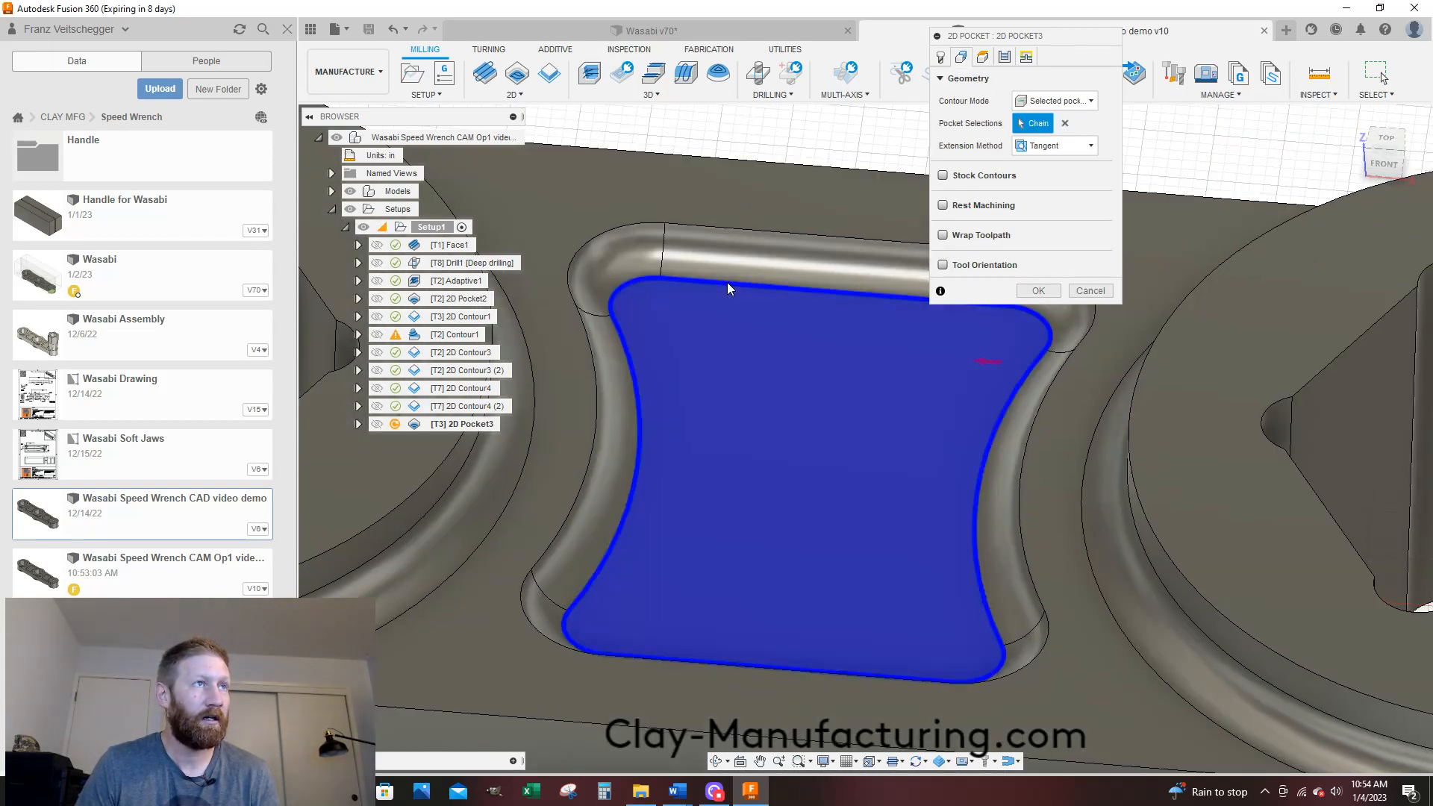
pyautogui.scroll(-4, 621, 348)
pyautogui.scroll(-3, 669, 341)
pyautogui.scroll(10, 733, 341)
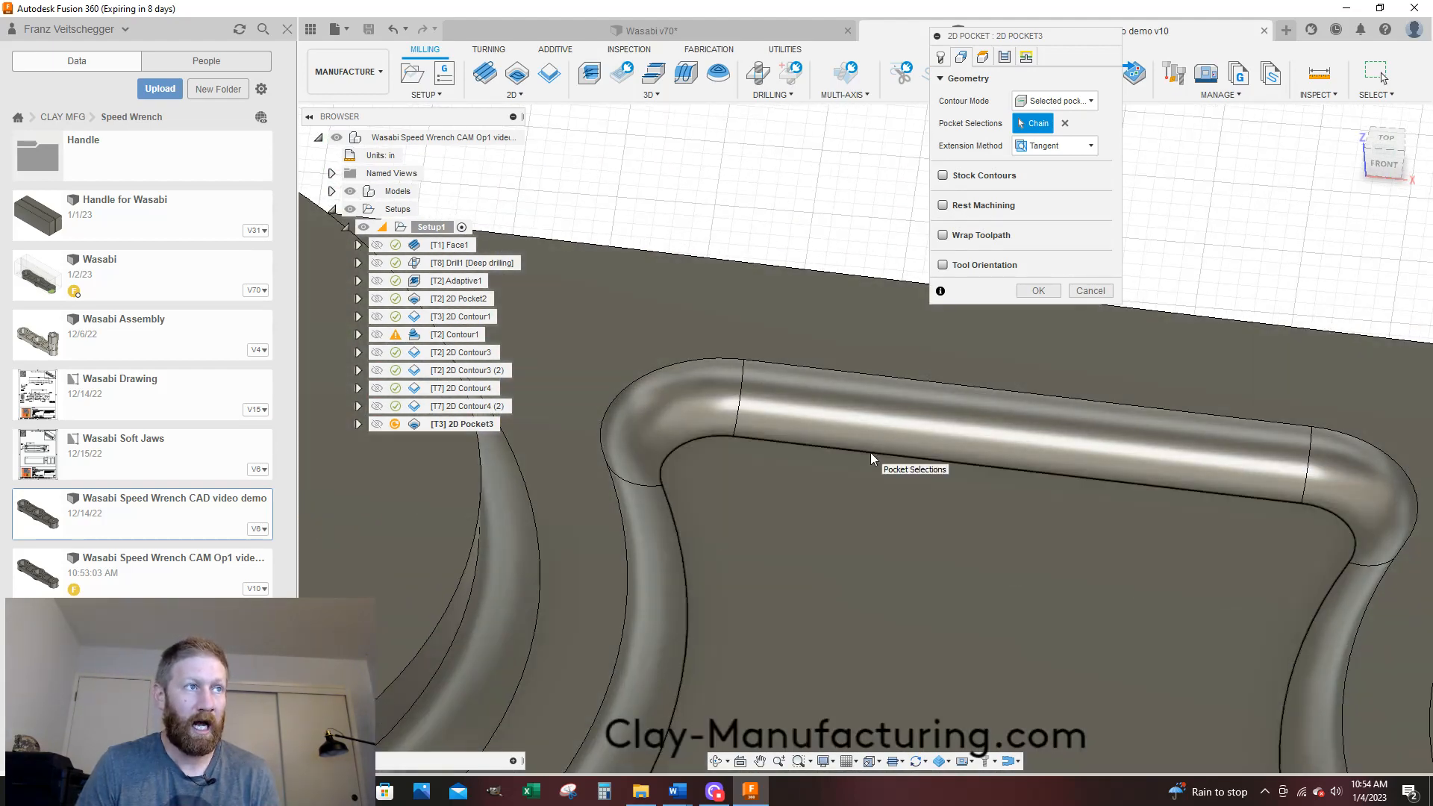
pyautogui.click(870, 452)
pyautogui.scroll(-6, 960, 454)
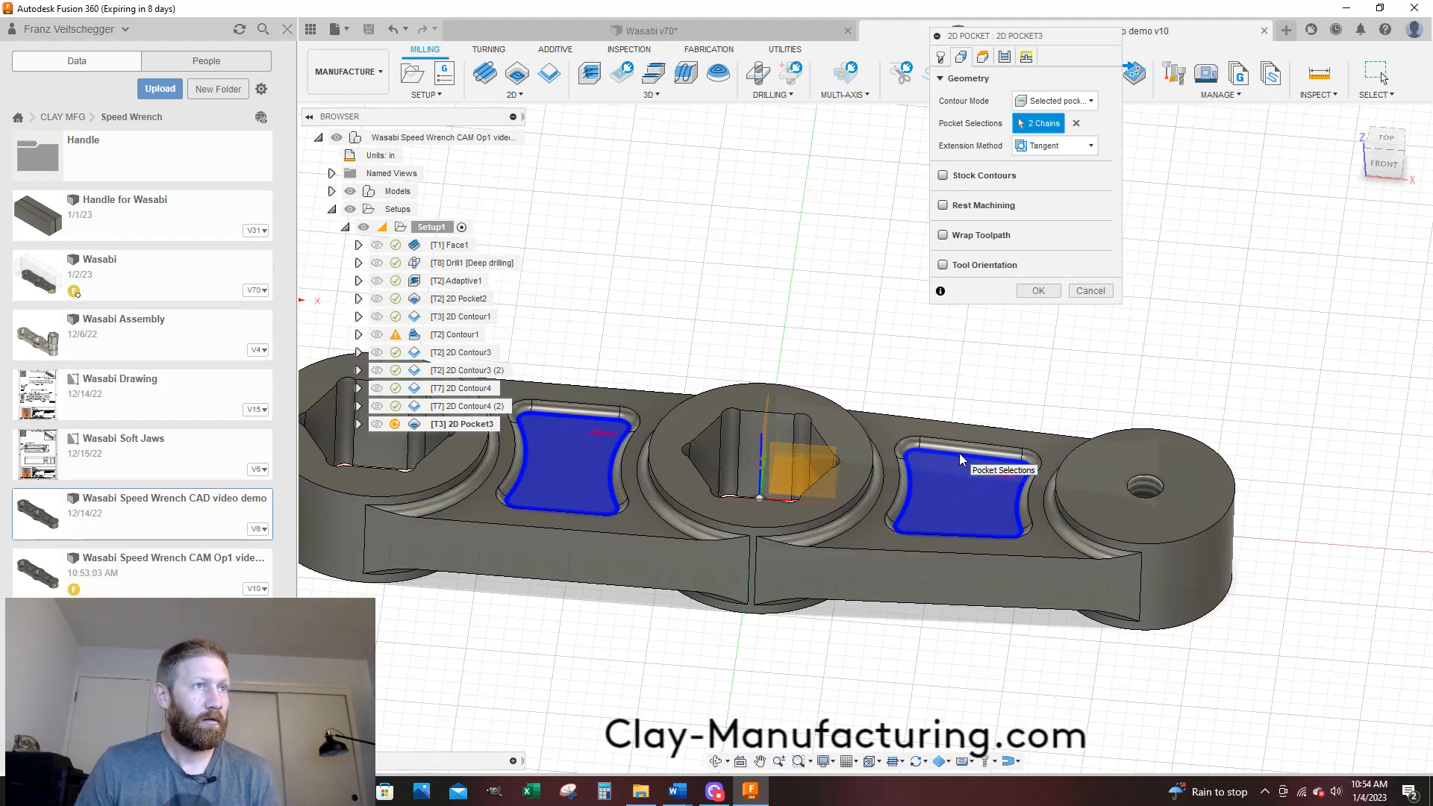
pyautogui.scroll(-2, 1130, 429)
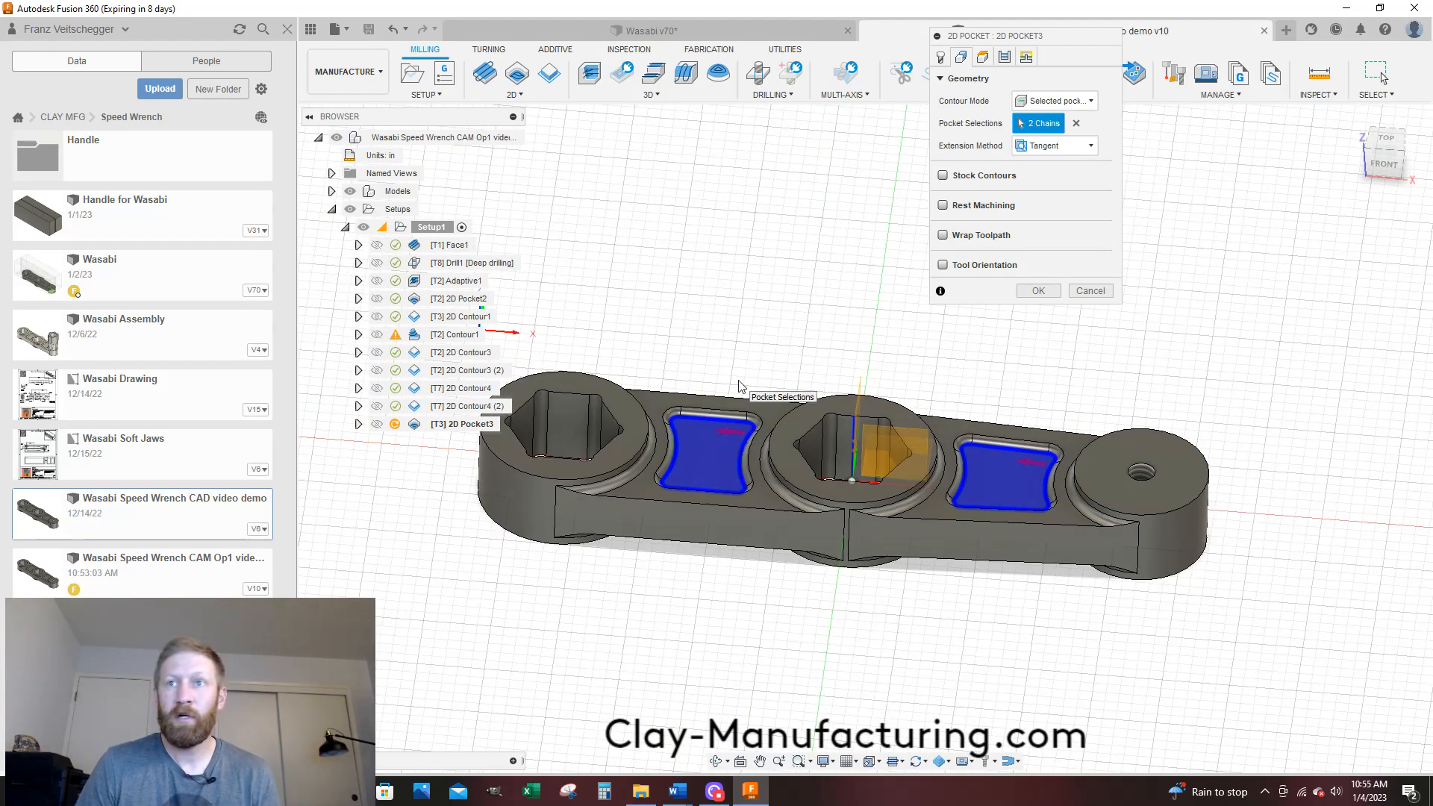
# Set the pocket operation's top height to reference the model top
pyautogui.click(982, 56)
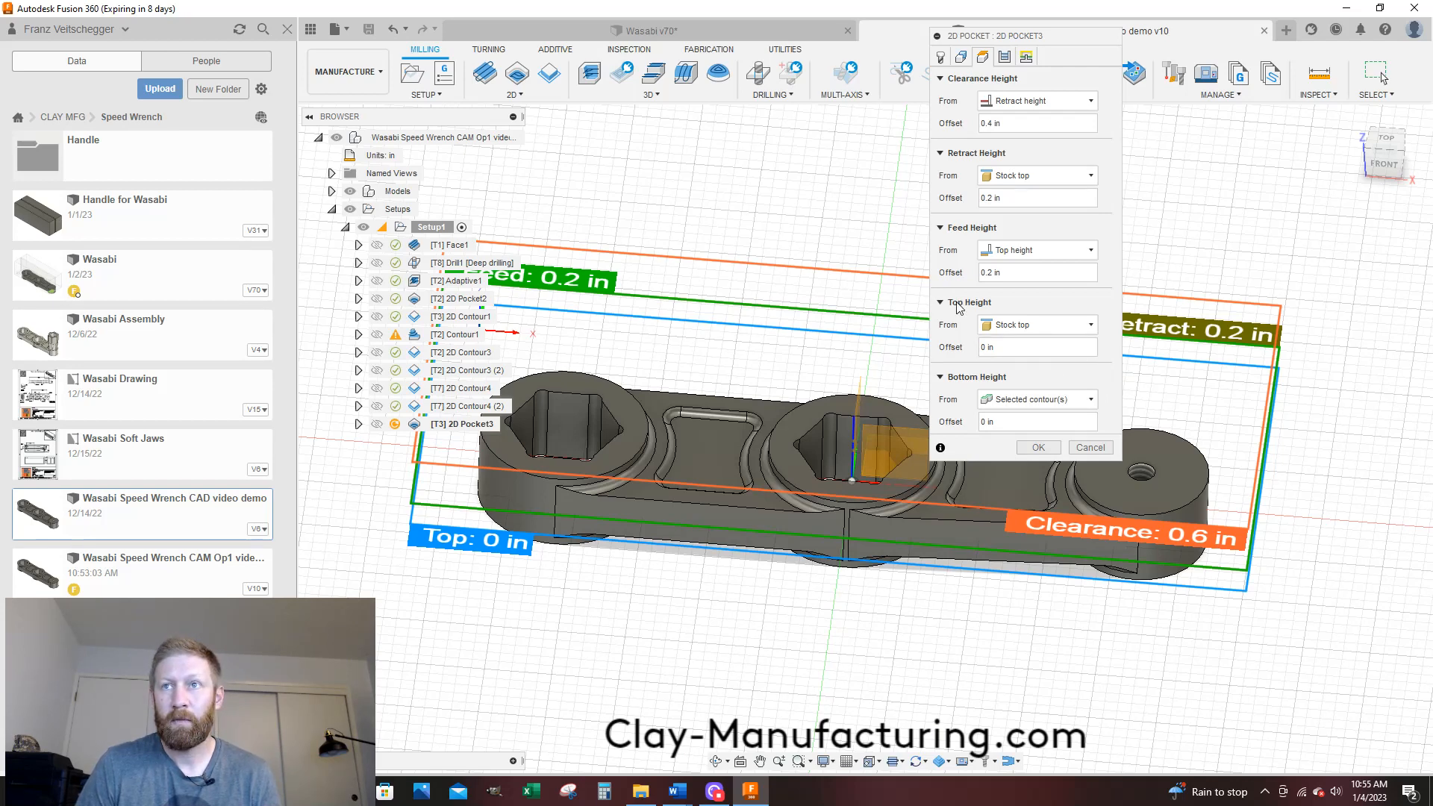
pyautogui.click(1033, 326)
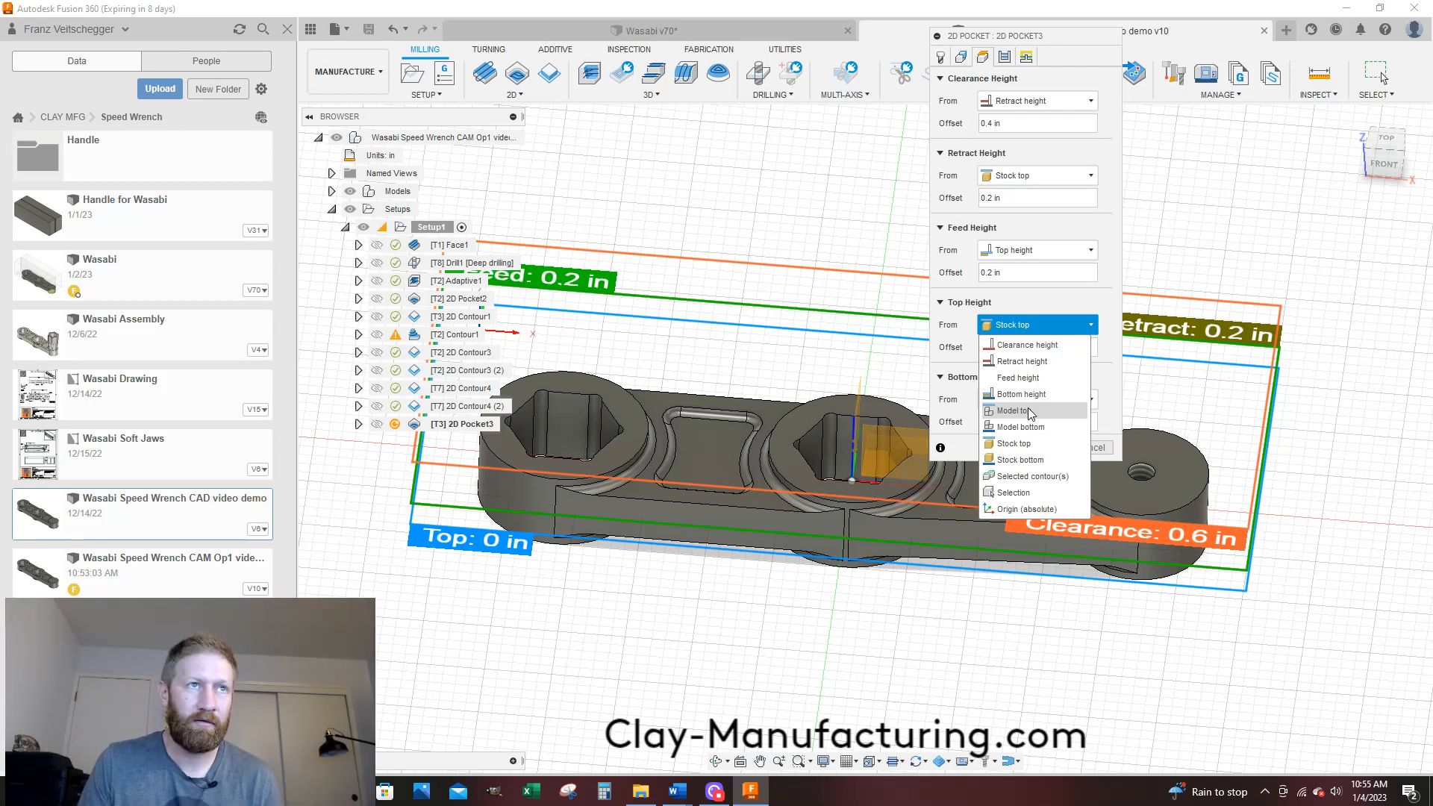
pyautogui.click(1060, 409)
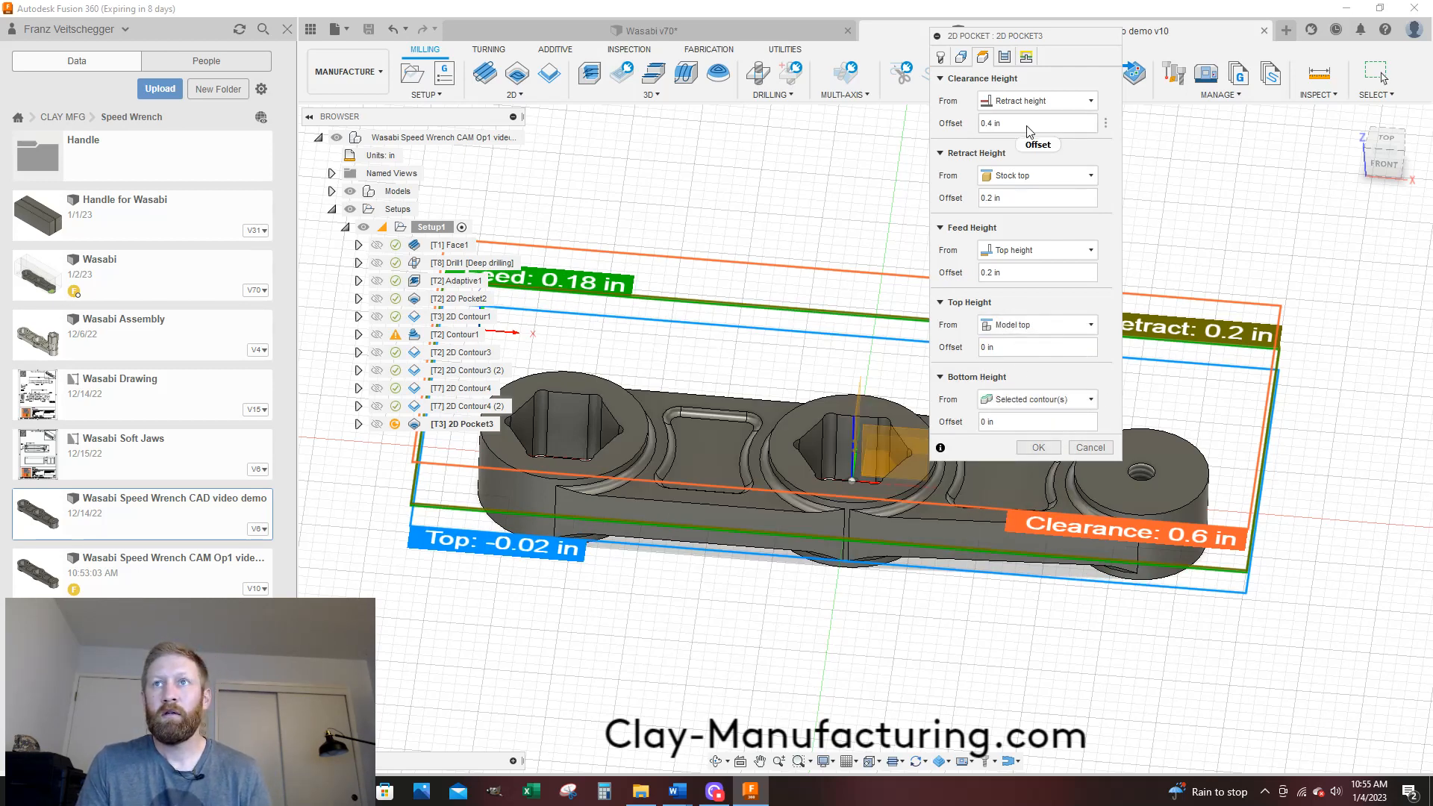
# Set the pocket's maximum stepover to 0.0375 in and both radial and axial stock to leave to 0.005 in
pyautogui.click(1005, 58)
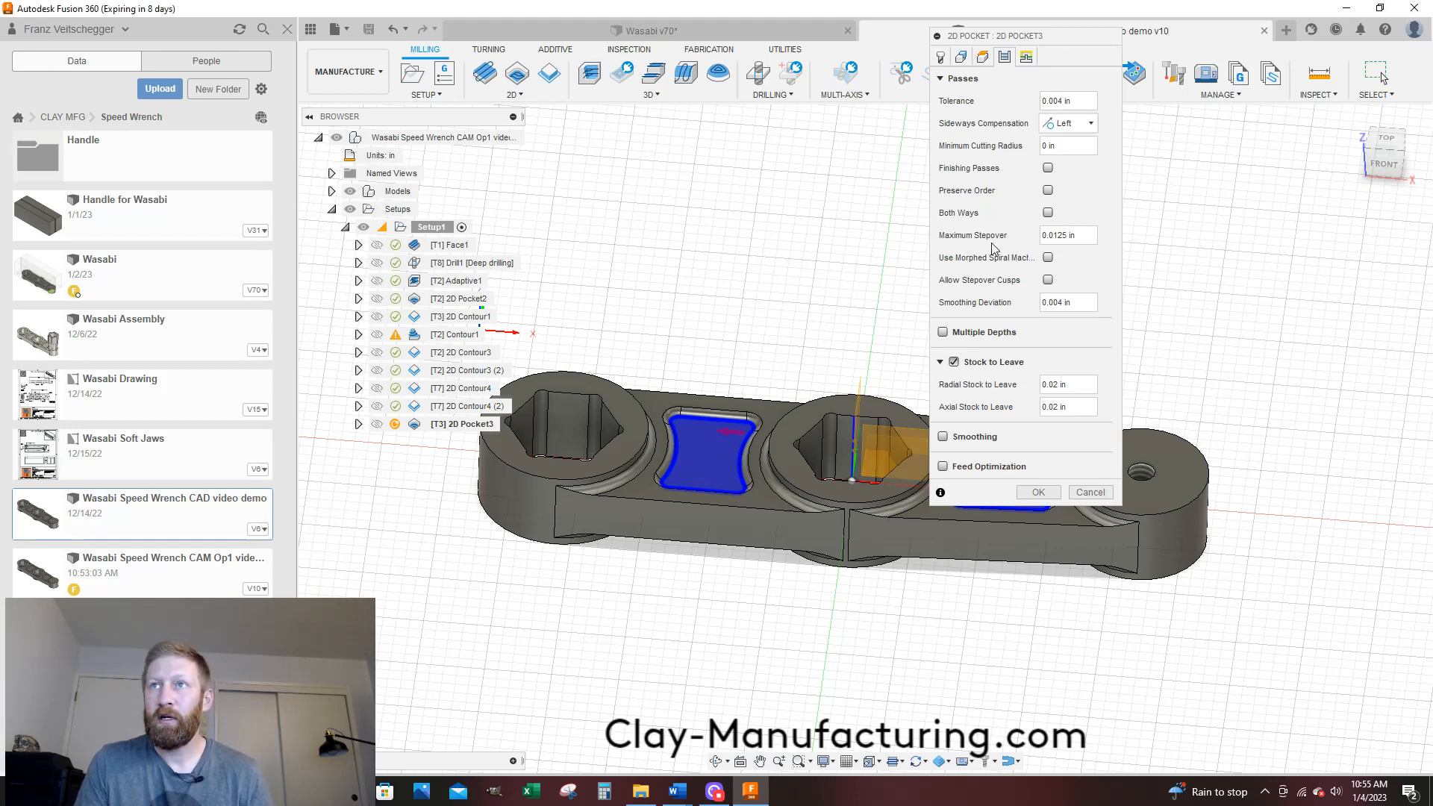
pyautogui.doubleClick(1079, 234)
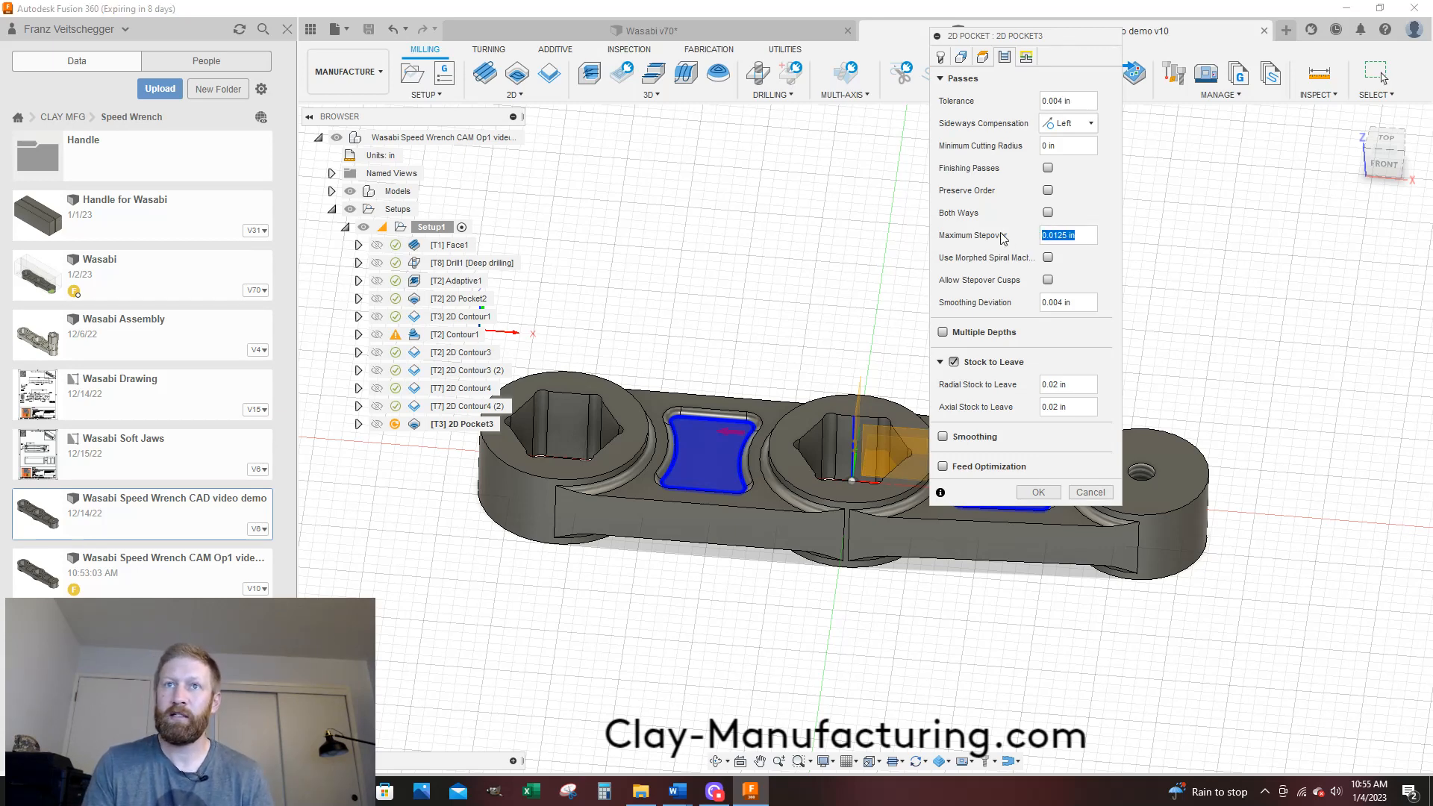
pyautogui.write('.0375')
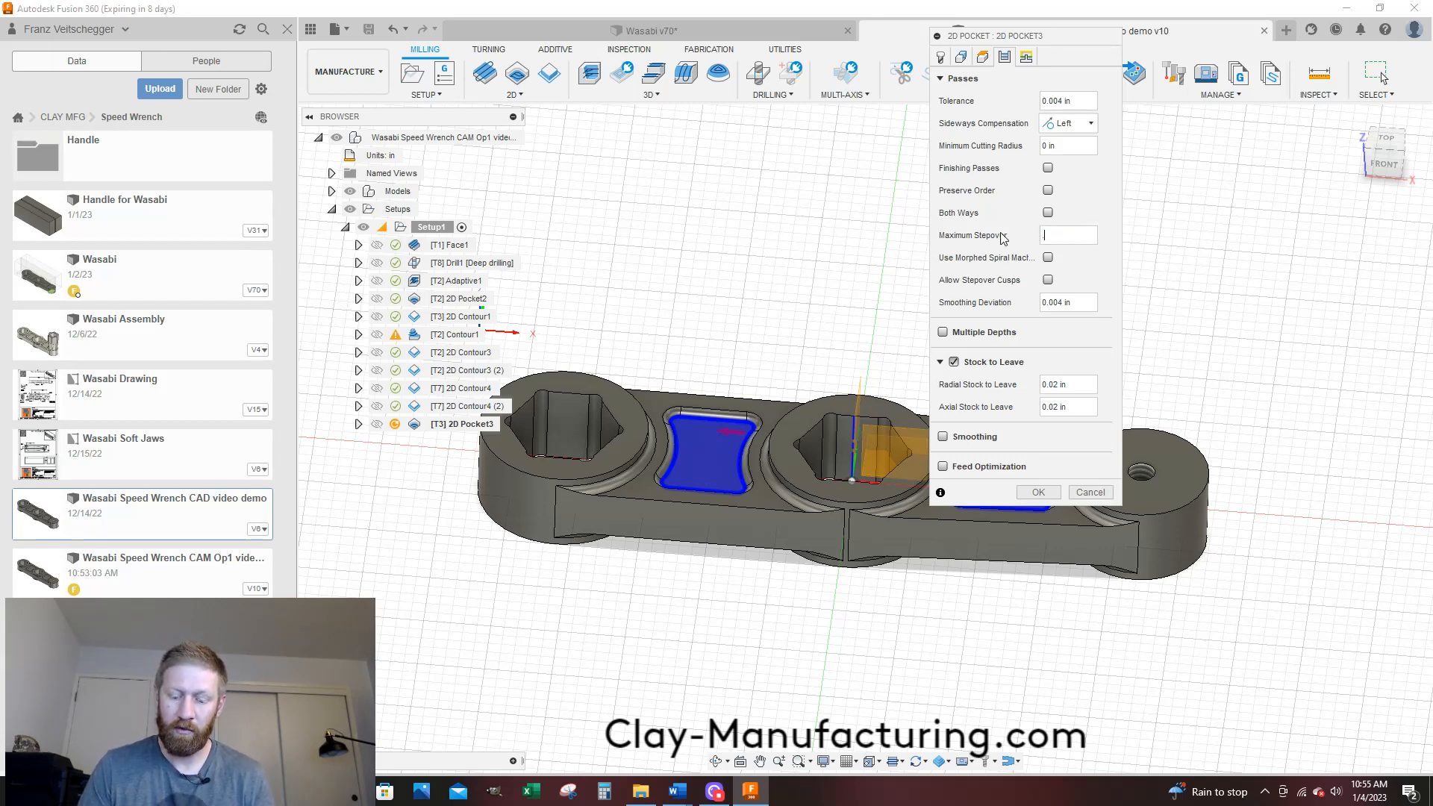
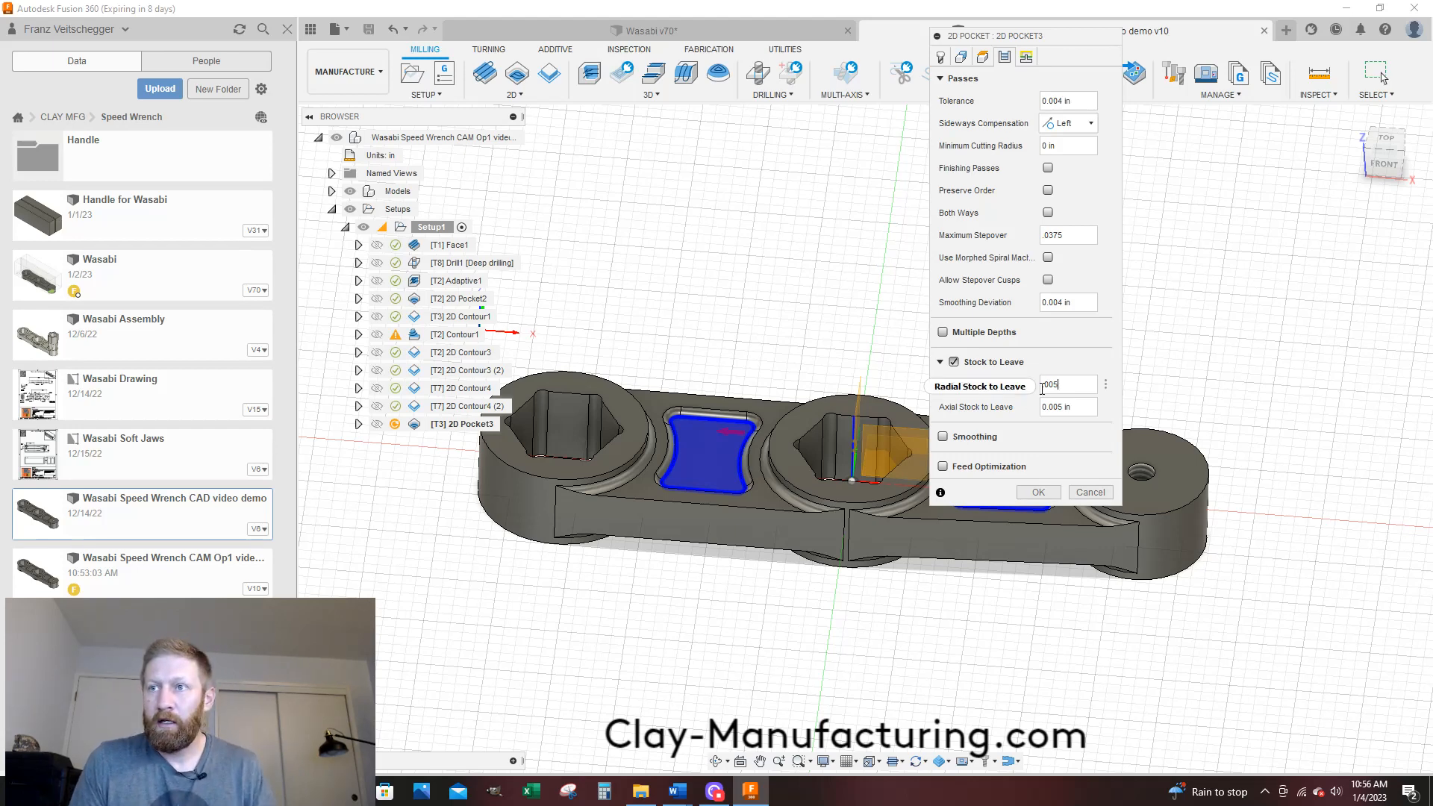
# Enable smoothing and feed optimization for the pocket, with a reduced feed radius of 0.125 in
pyautogui.click(943, 437)
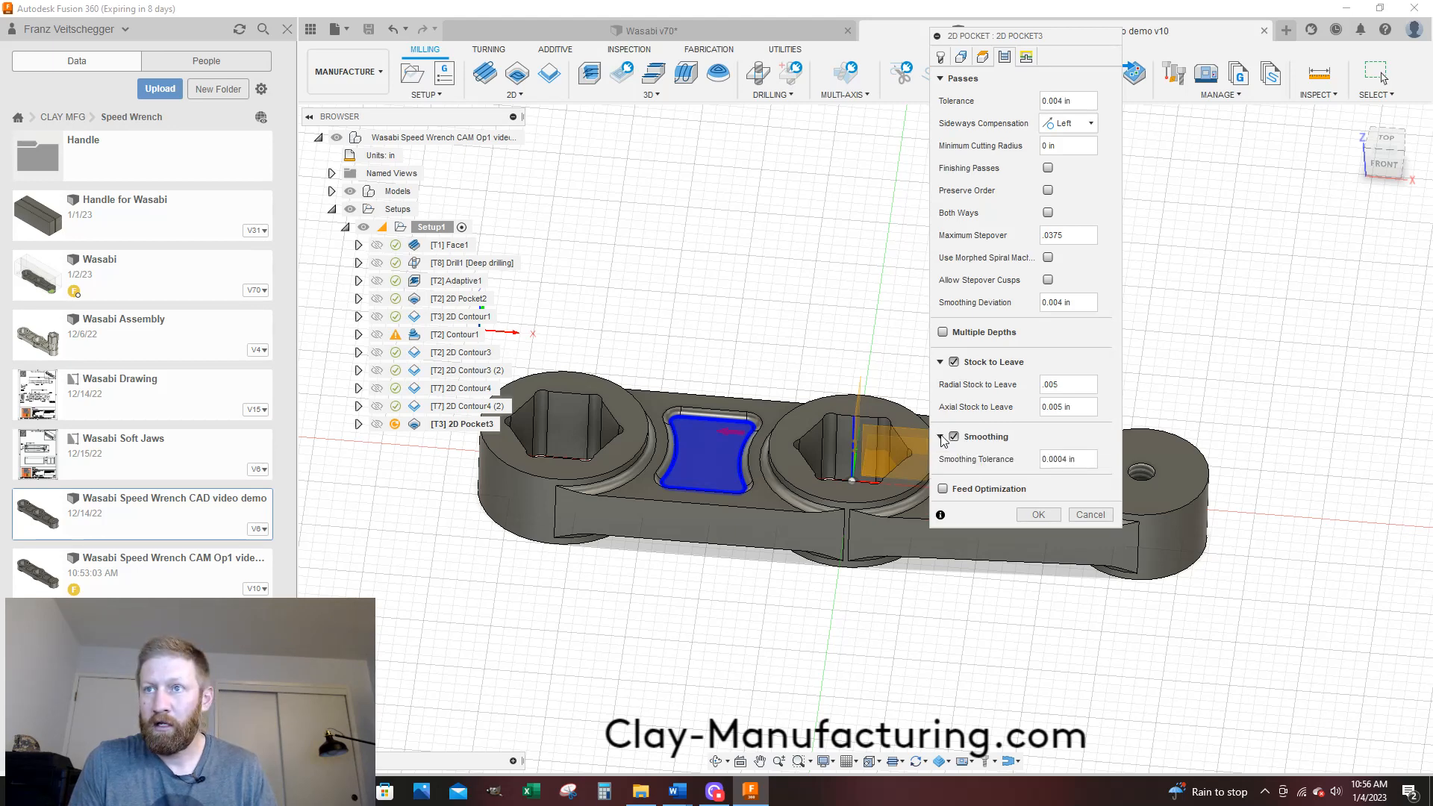
pyautogui.click(943, 488)
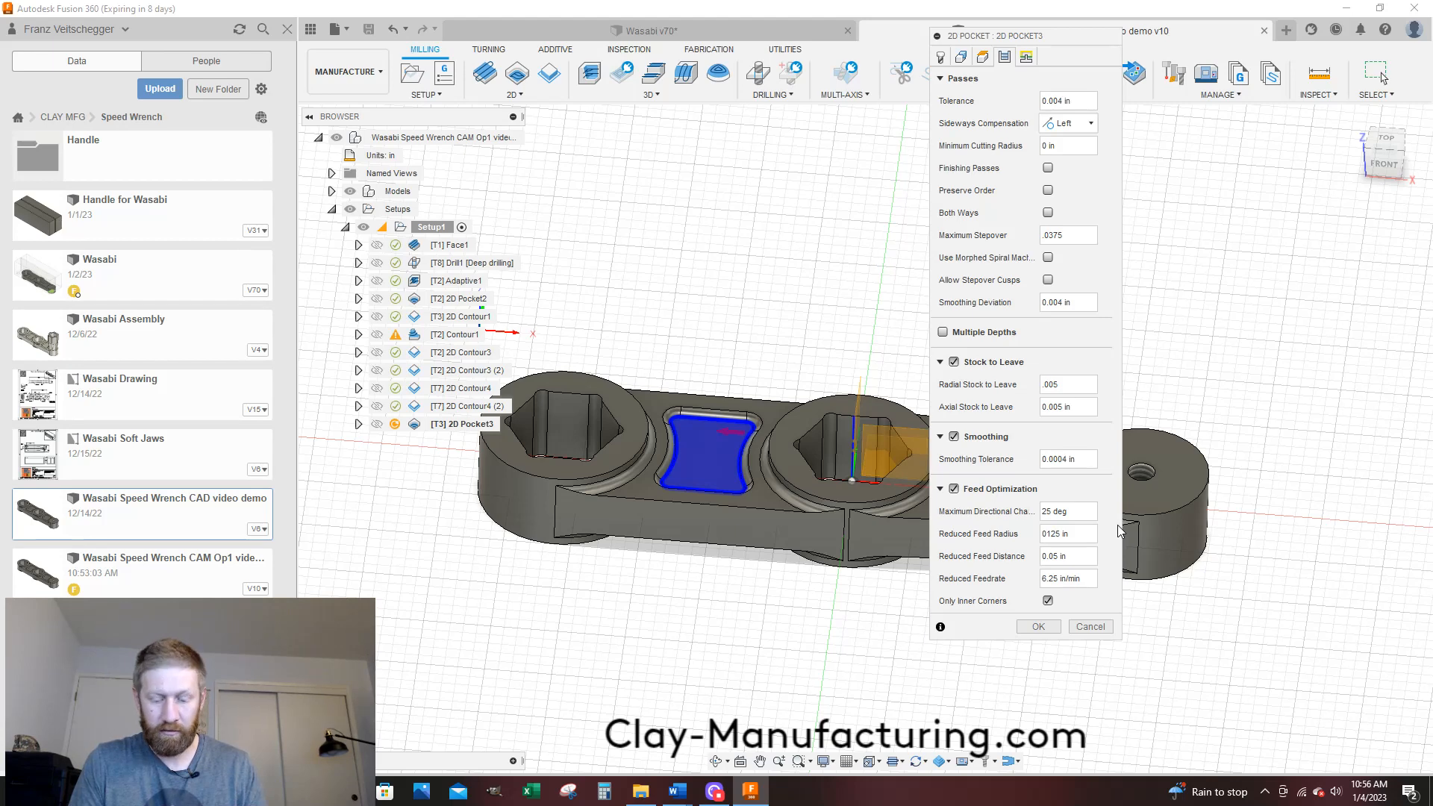
pyautogui.write('.')
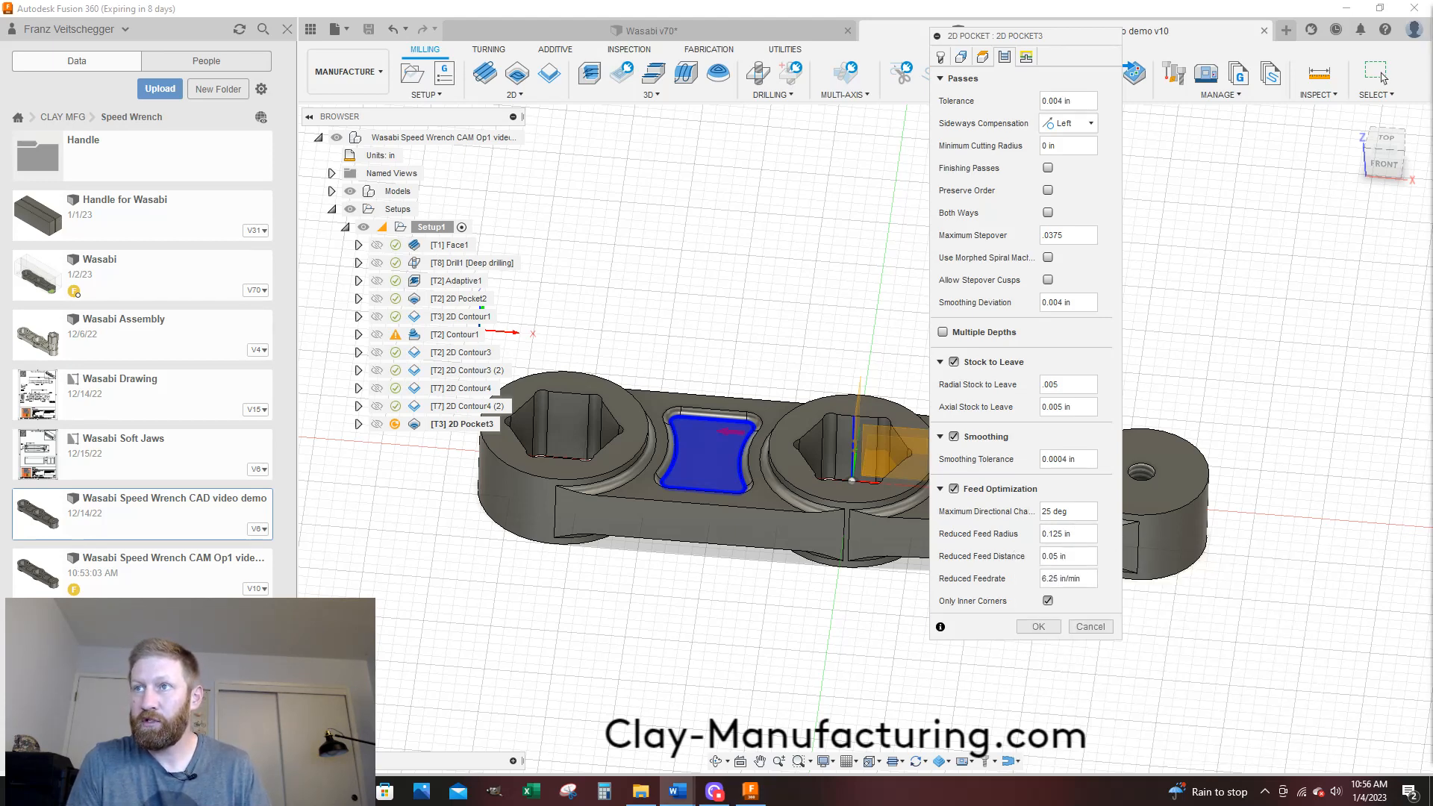
# Set the ramp clearance height to 0.05 in and generate the pocket toolpath
pyautogui.click(1026, 58)
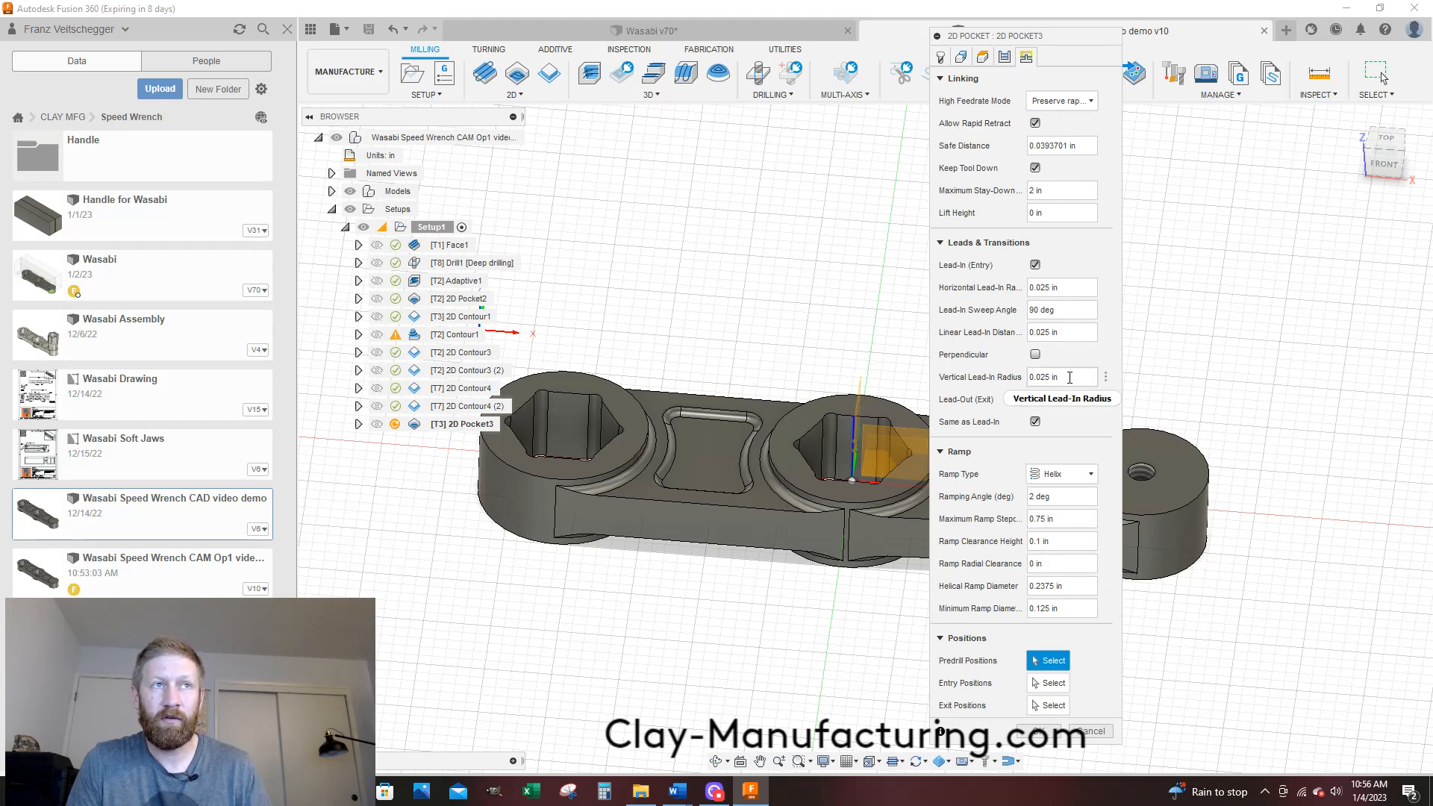
pyautogui.moveTo(1069, 377)
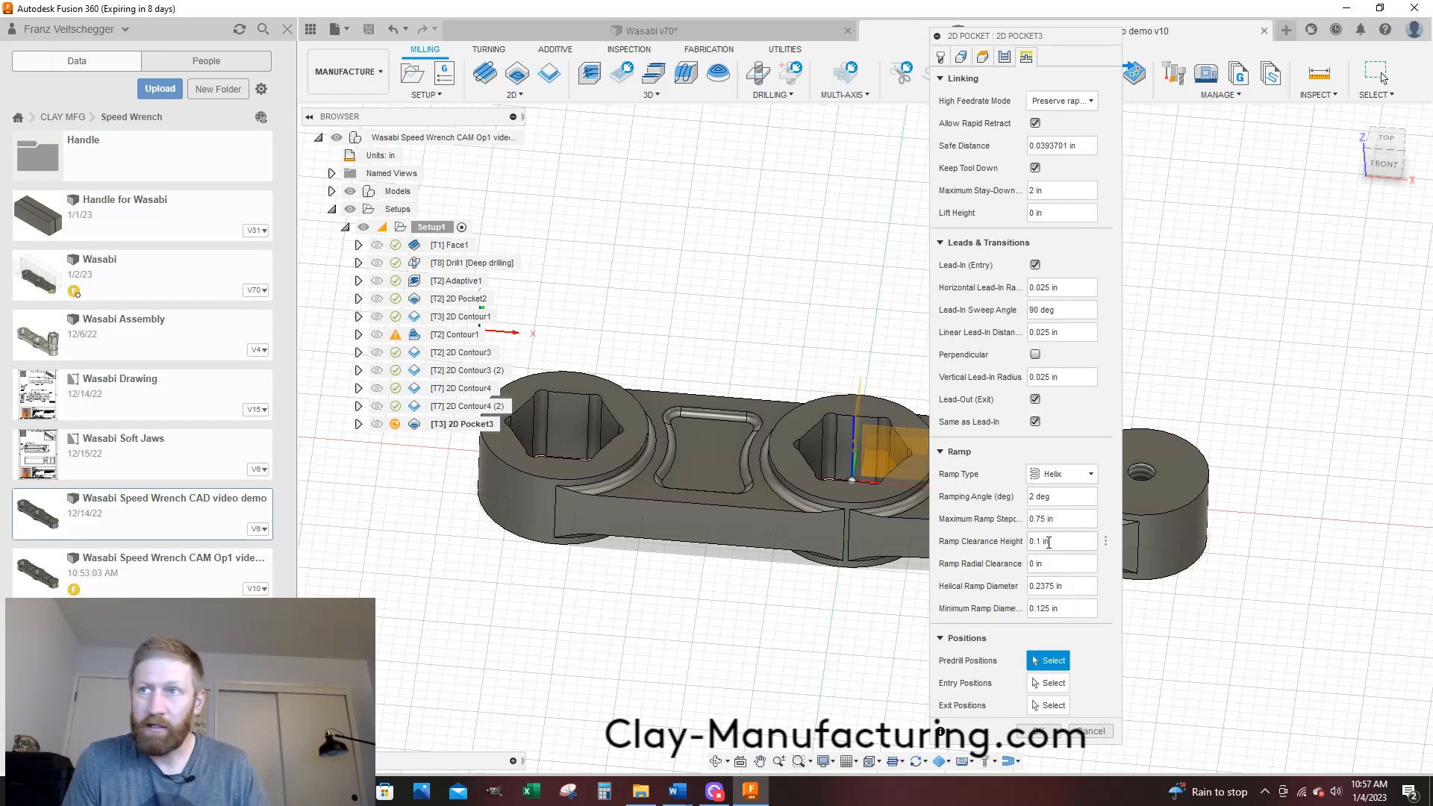
pyautogui.moveTo(1065, 543); pyautogui.dragTo(1019, 546)
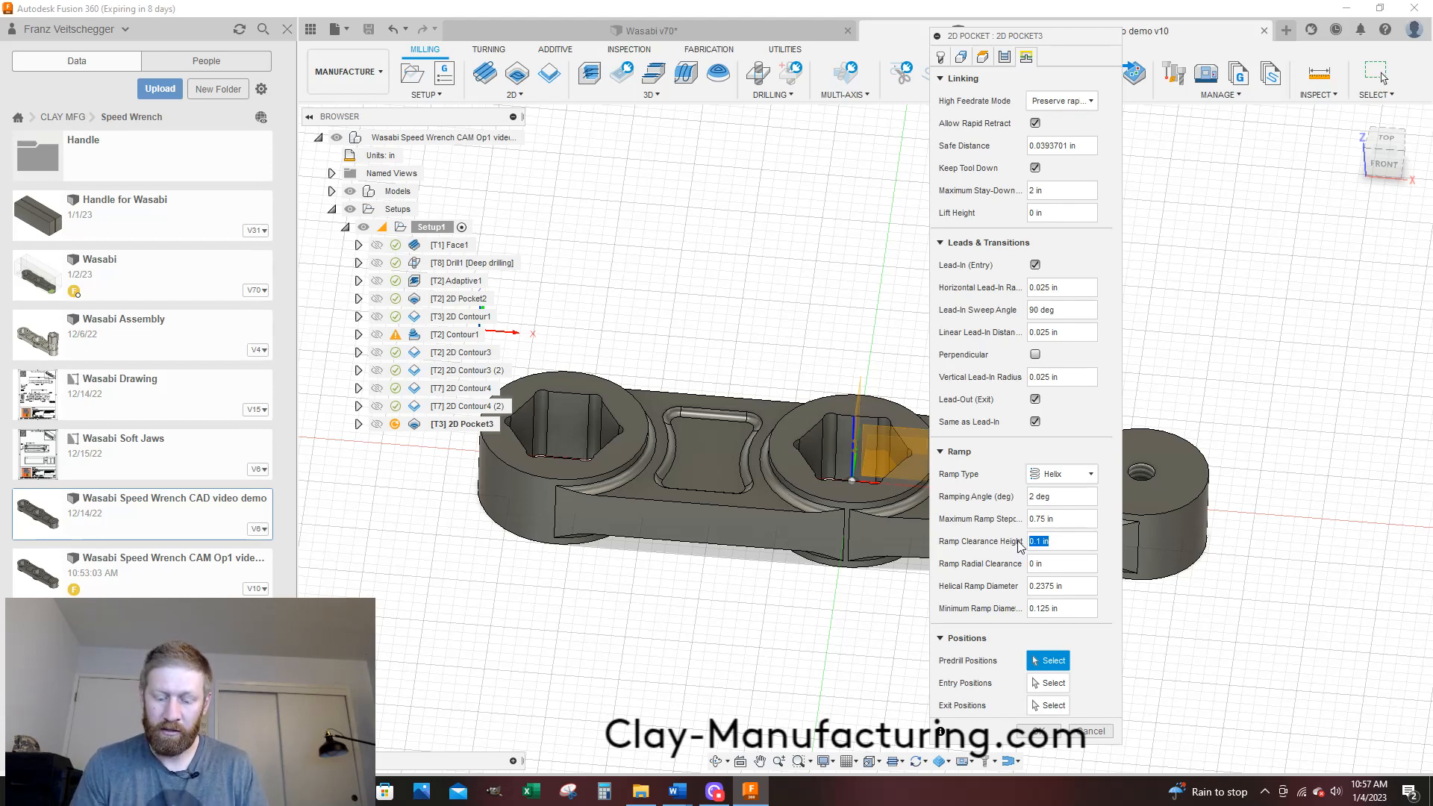
pyautogui.write('.08')
pyautogui.press('BackSpace')
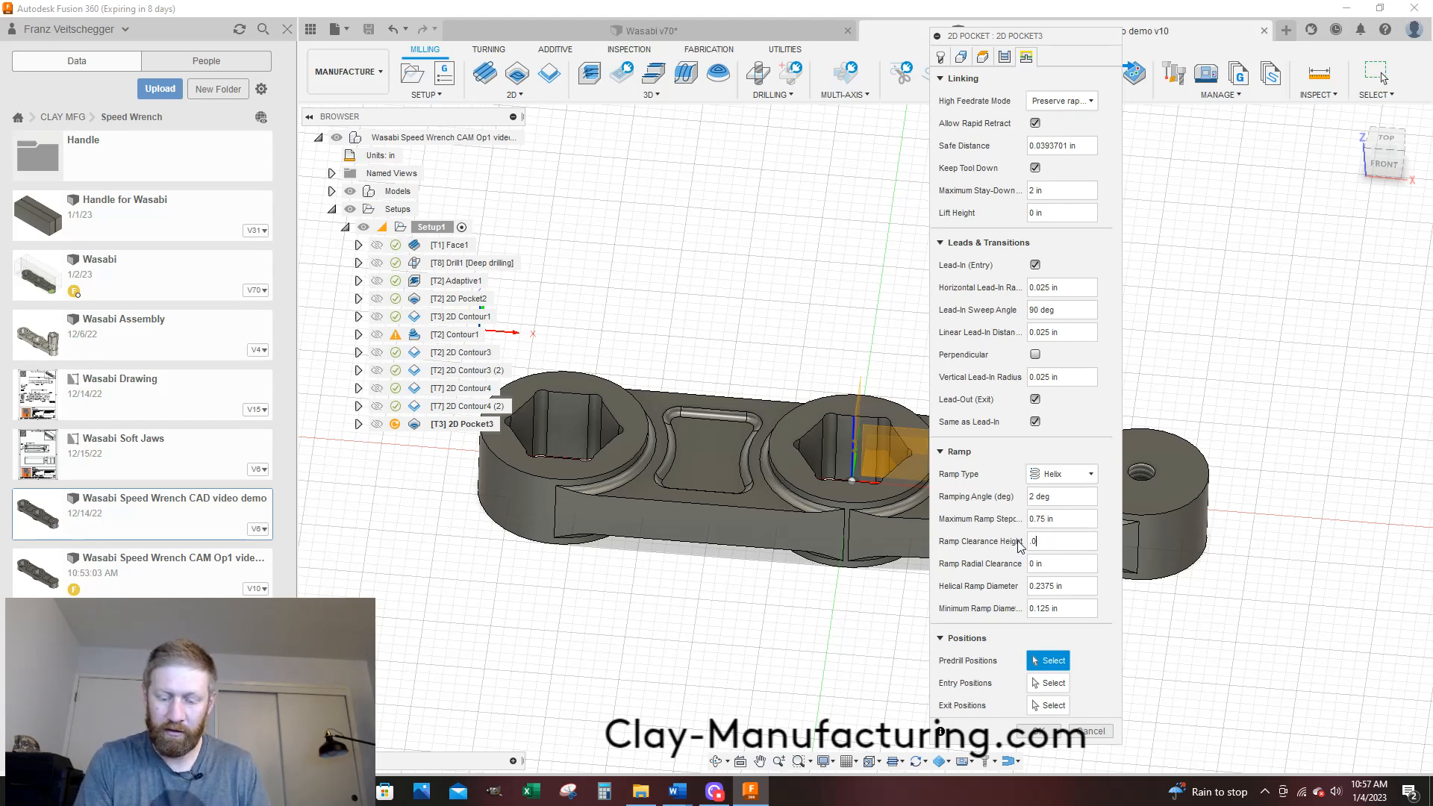
pyautogui.write('5')
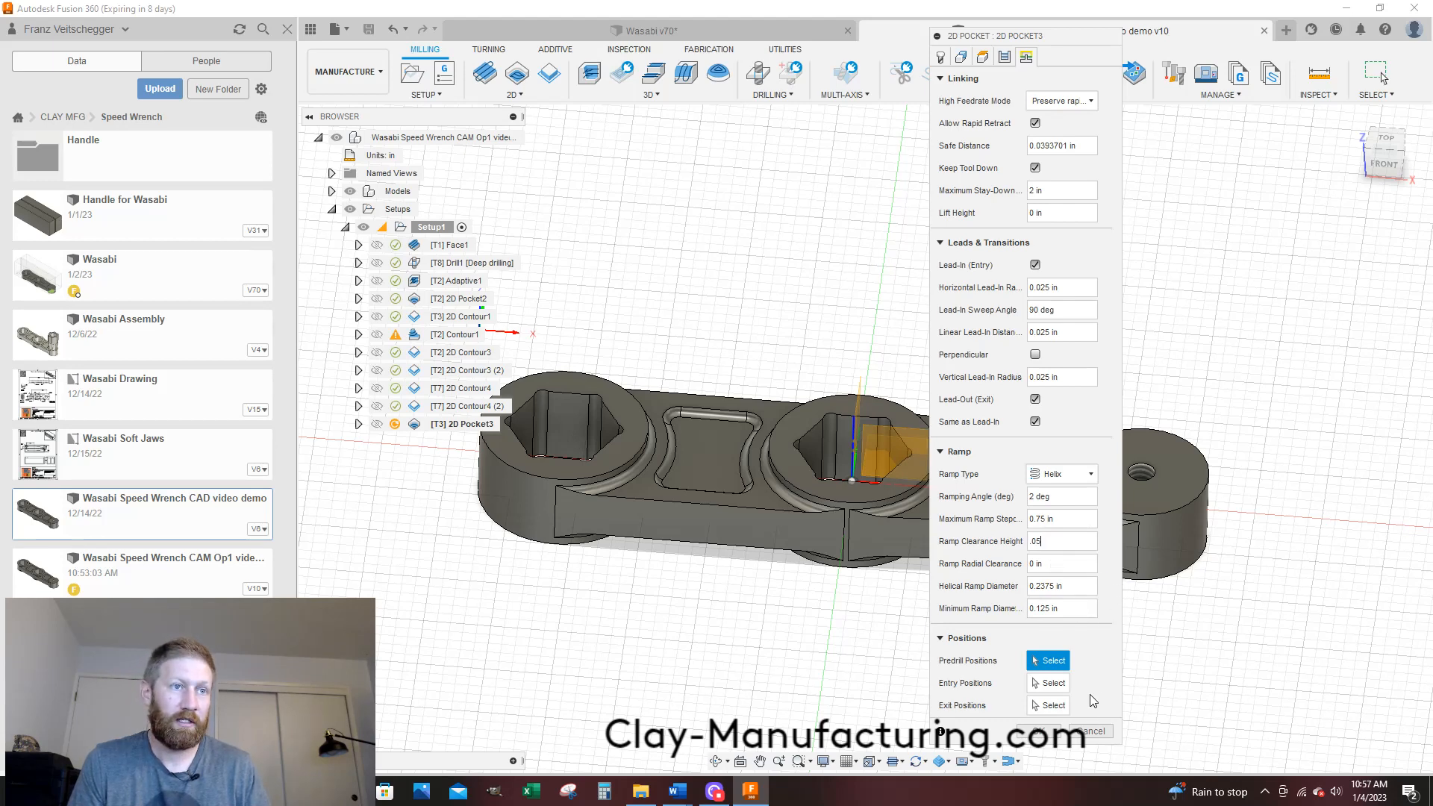
pyautogui.click(1042, 732)
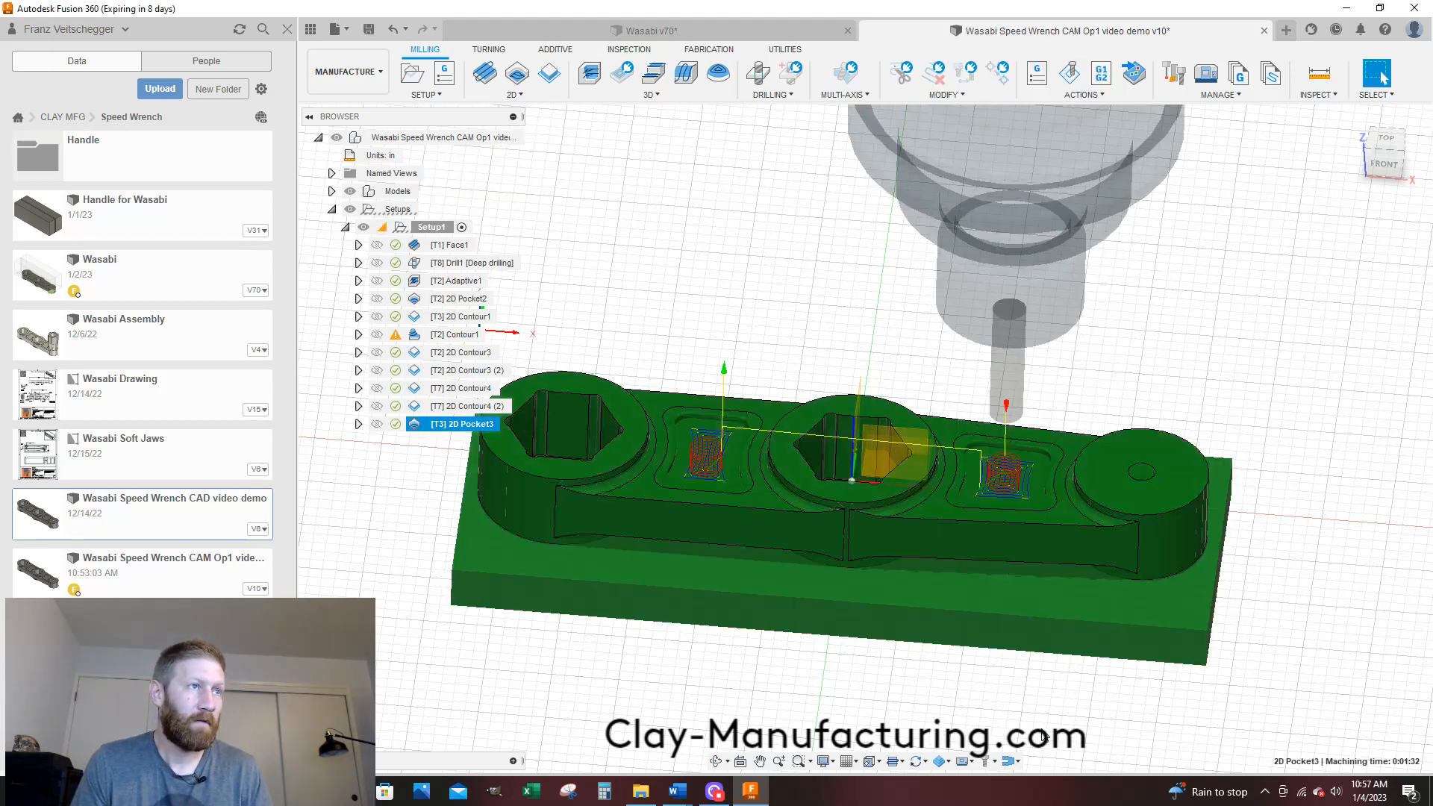
# Examine the new pocket toolpath and compare it with the 11_2D Web Pocket operation in the Wasabi v70 document
pyautogui.keyDown('shift'); pyautogui.moveTo(1028, 688); pyautogui.dragTo(1030, 638, button='middle'); pyautogui.keyUp('shift')
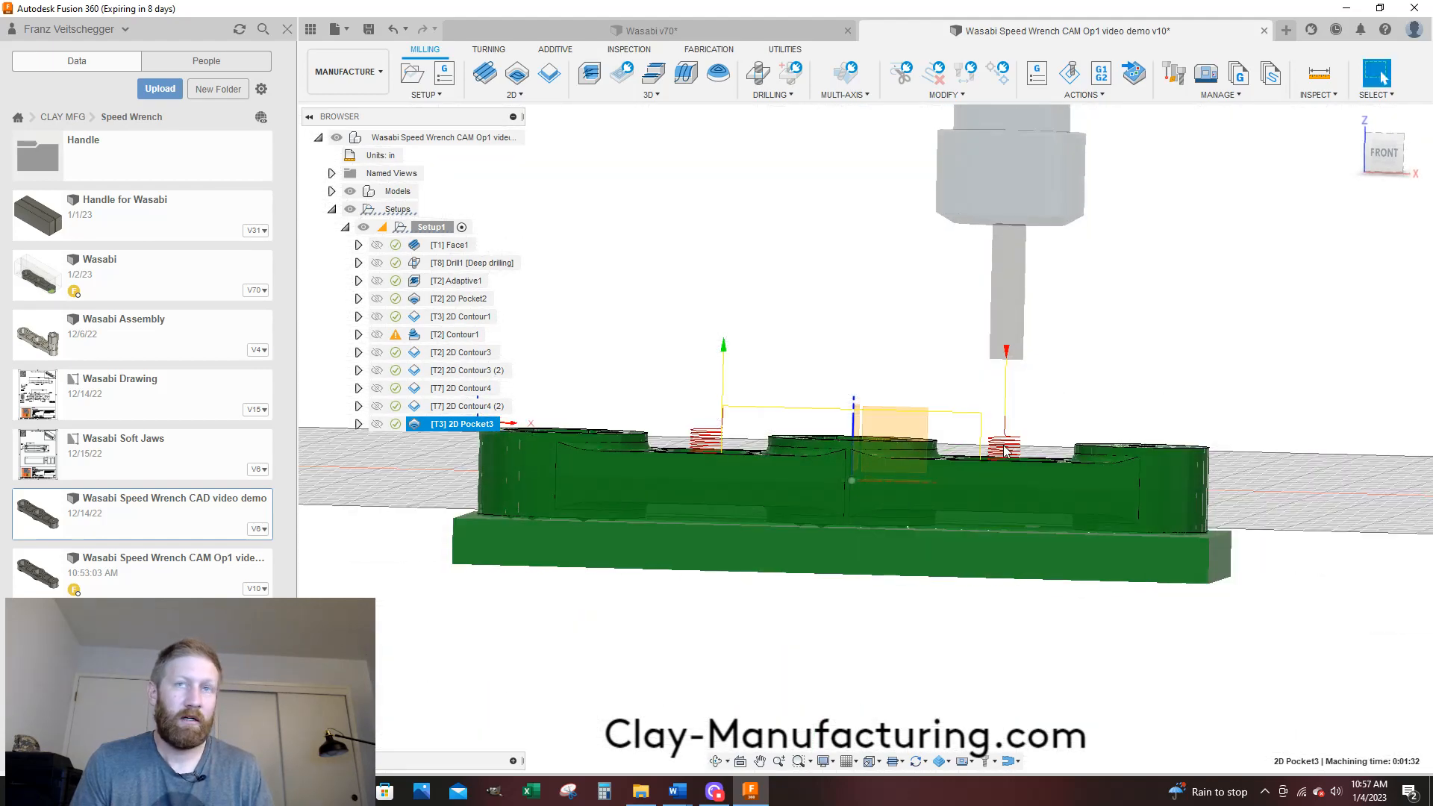
pyautogui.keyDown('shift'); pyautogui.moveTo(995, 440); pyautogui.dragTo(993, 458, button='middle'); pyautogui.keyUp('shift')
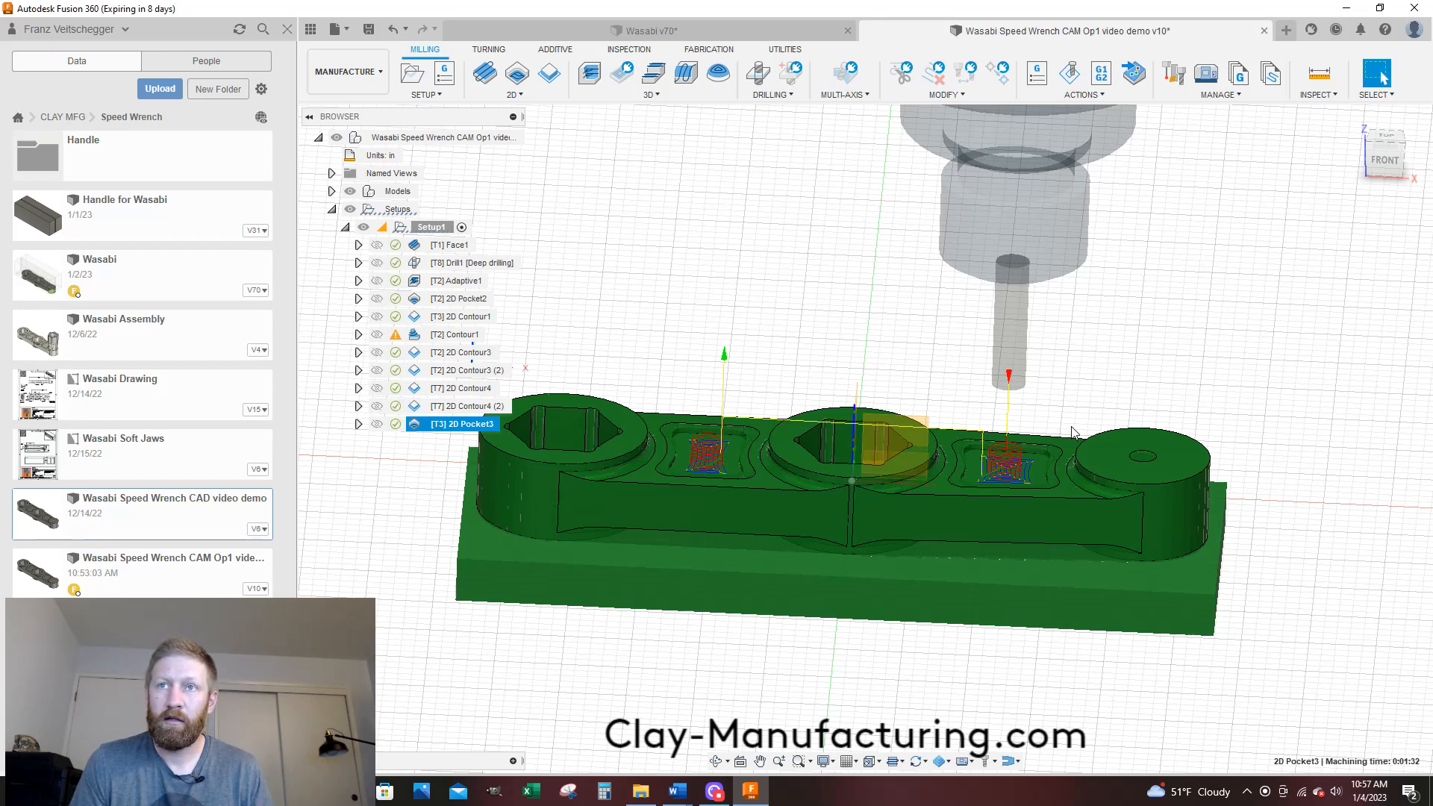
pyautogui.click(772, 39)
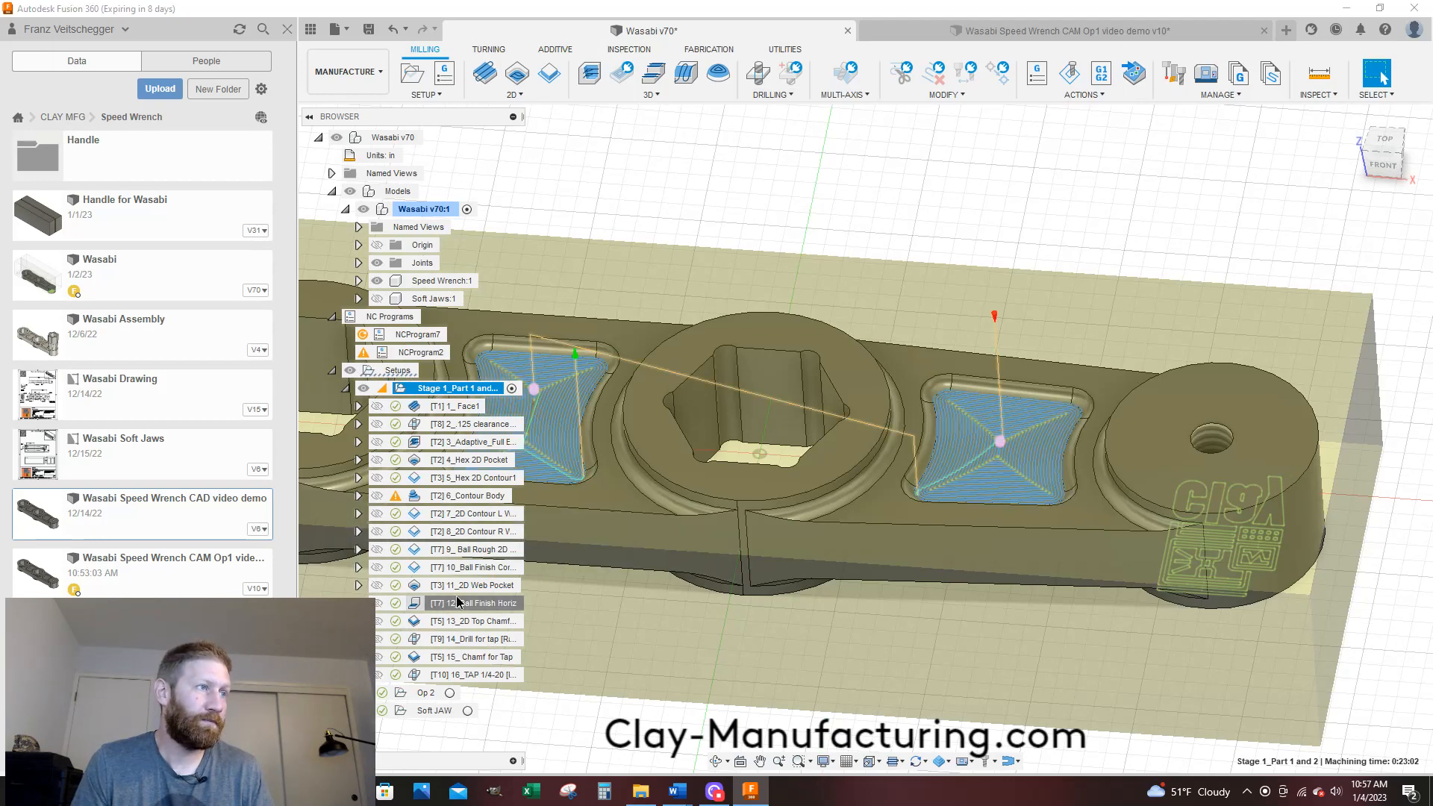
pyautogui.click(470, 585)
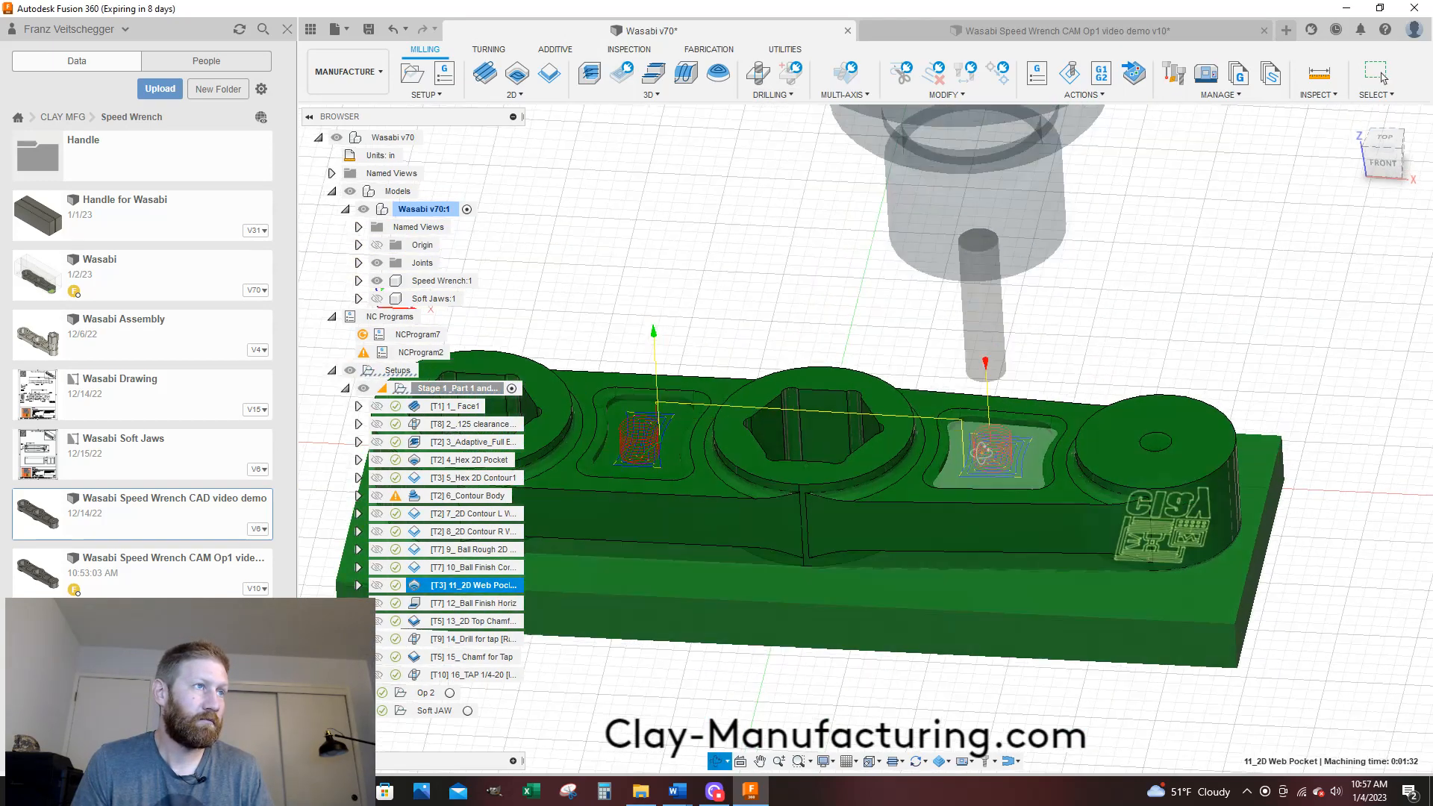
pyautogui.keyDown('shift'); pyautogui.moveTo(982, 452); pyautogui.dragTo(958, 388, button='middle'); pyautogui.keyUp('shift')
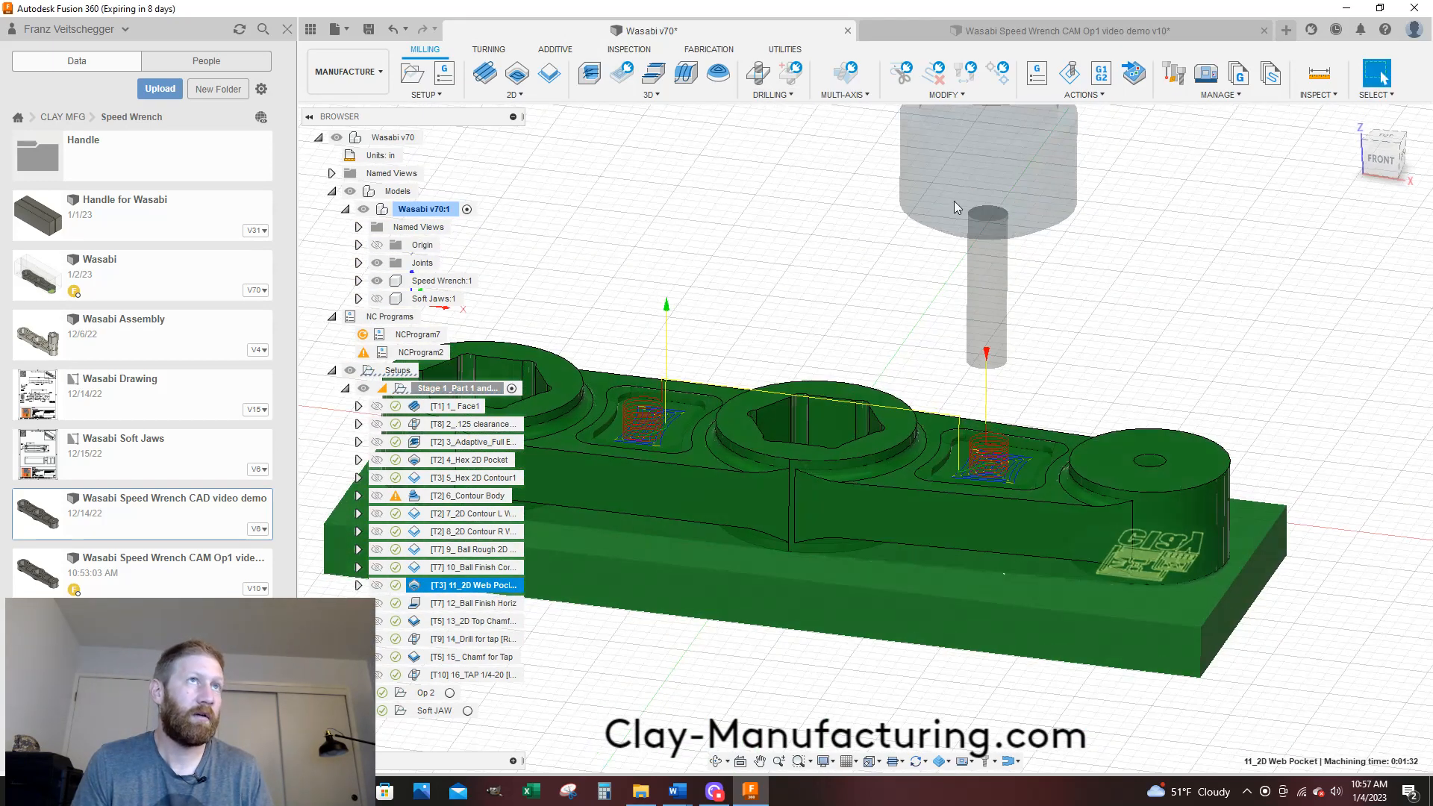
pyautogui.click(1043, 32)
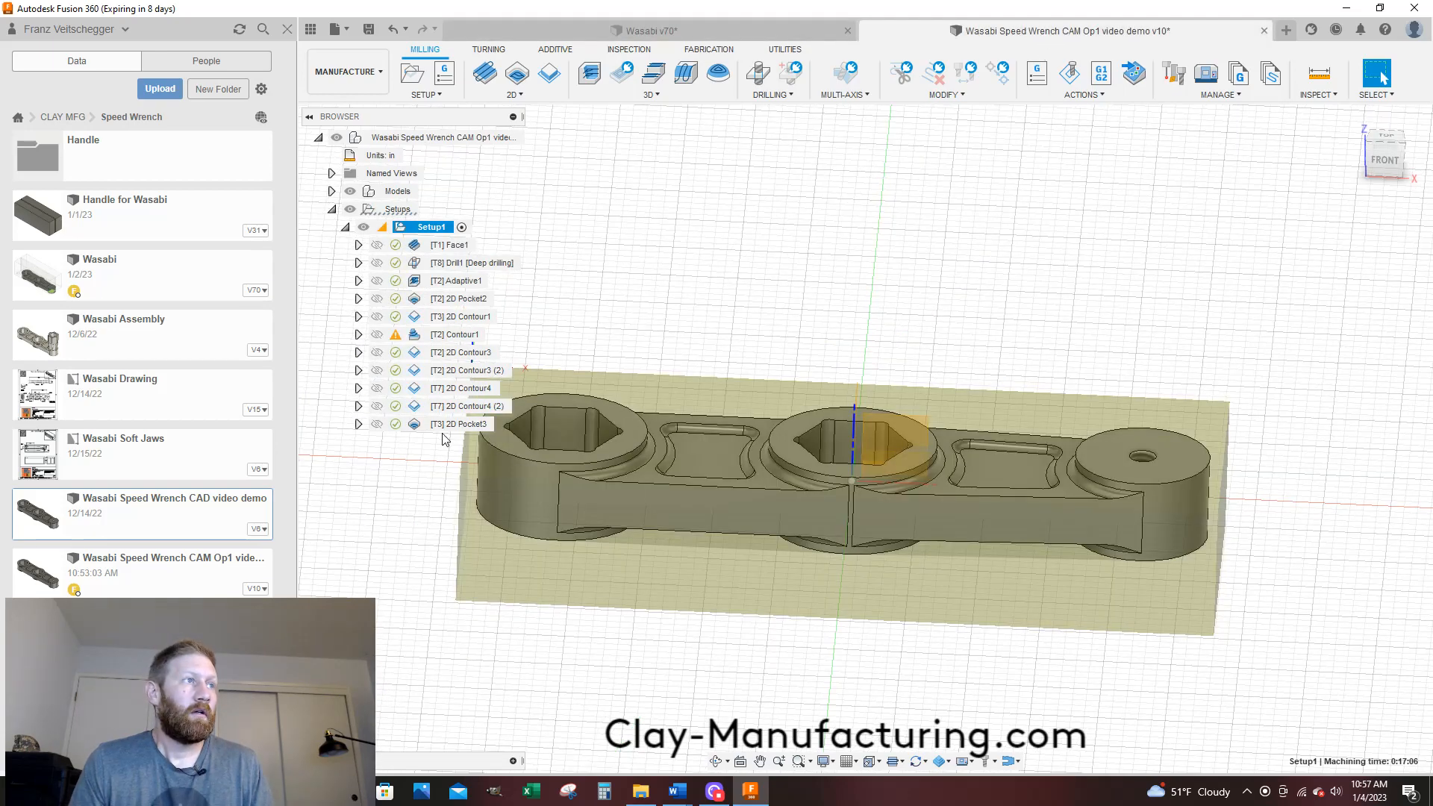
# Inspect the 2D Pocket3 toolpath on the part and save the document as a new version
pyautogui.click(448, 424)
pyautogui.keyDown('shift'); pyautogui.moveTo(693, 432); pyautogui.dragTo(715, 416, button='middle'); pyautogui.keyUp('shift')
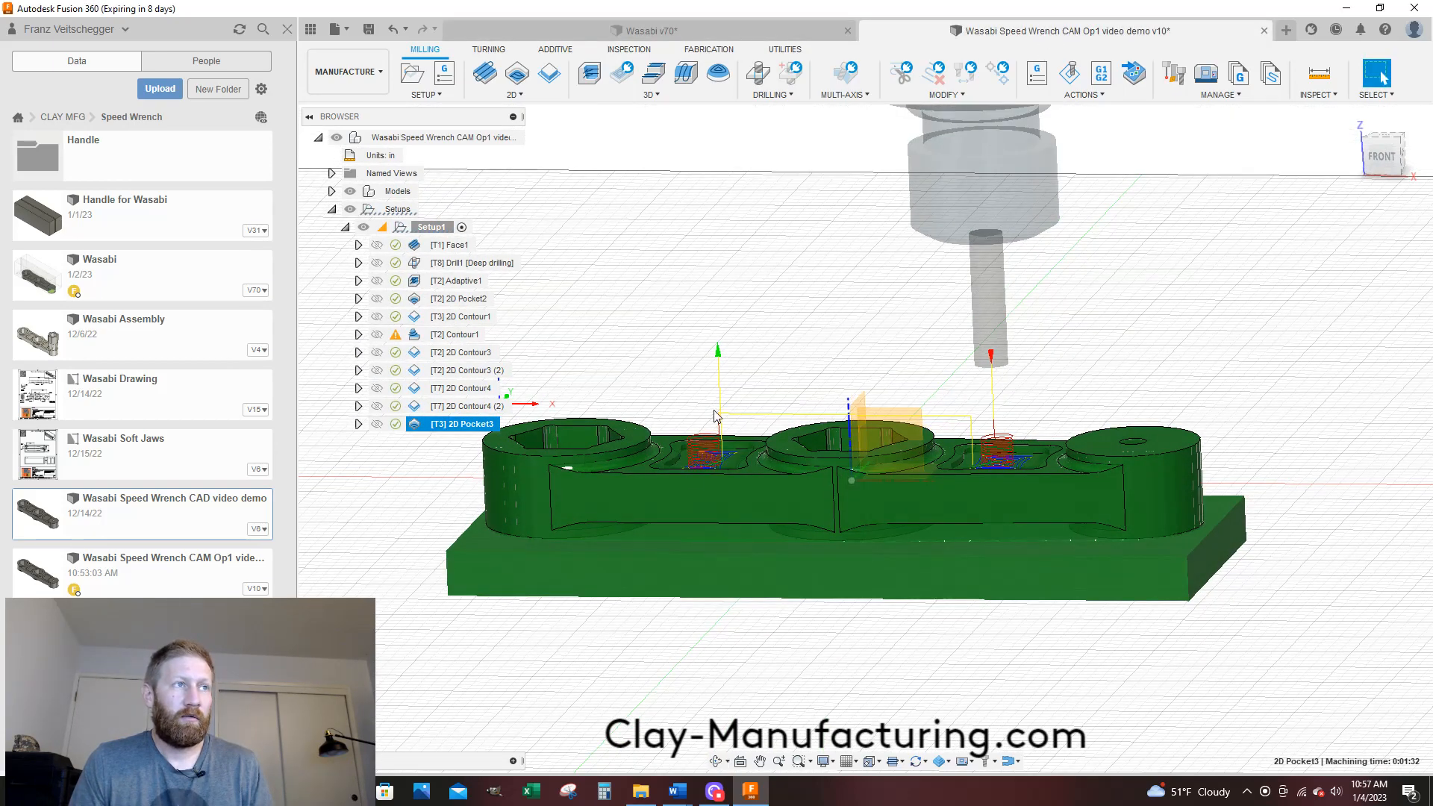
pyautogui.scroll(2, 681, 469)
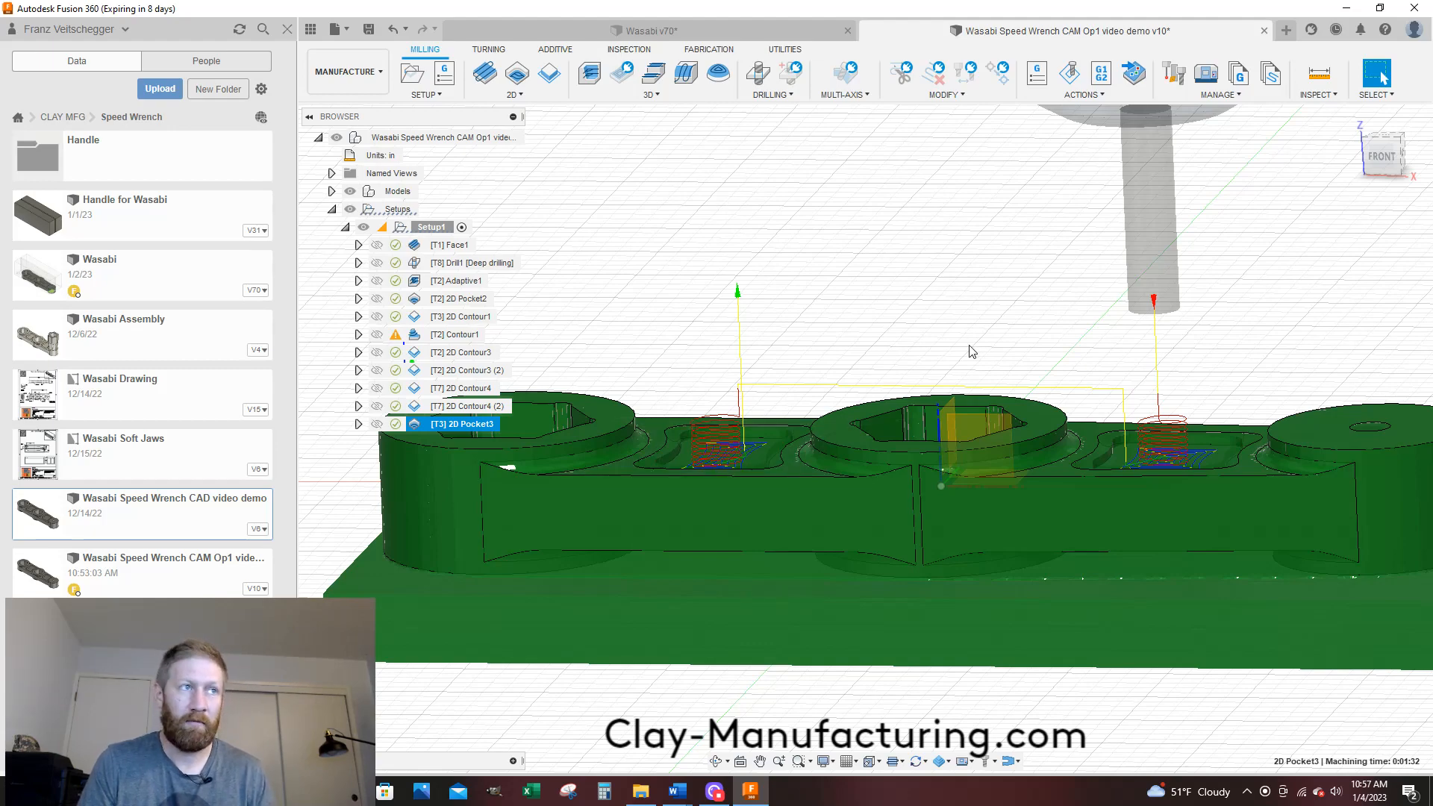
pyautogui.keyDown('shift'); pyautogui.moveTo(972, 377); pyautogui.dragTo(1015, 348, button='middle'); pyautogui.keyUp('shift')
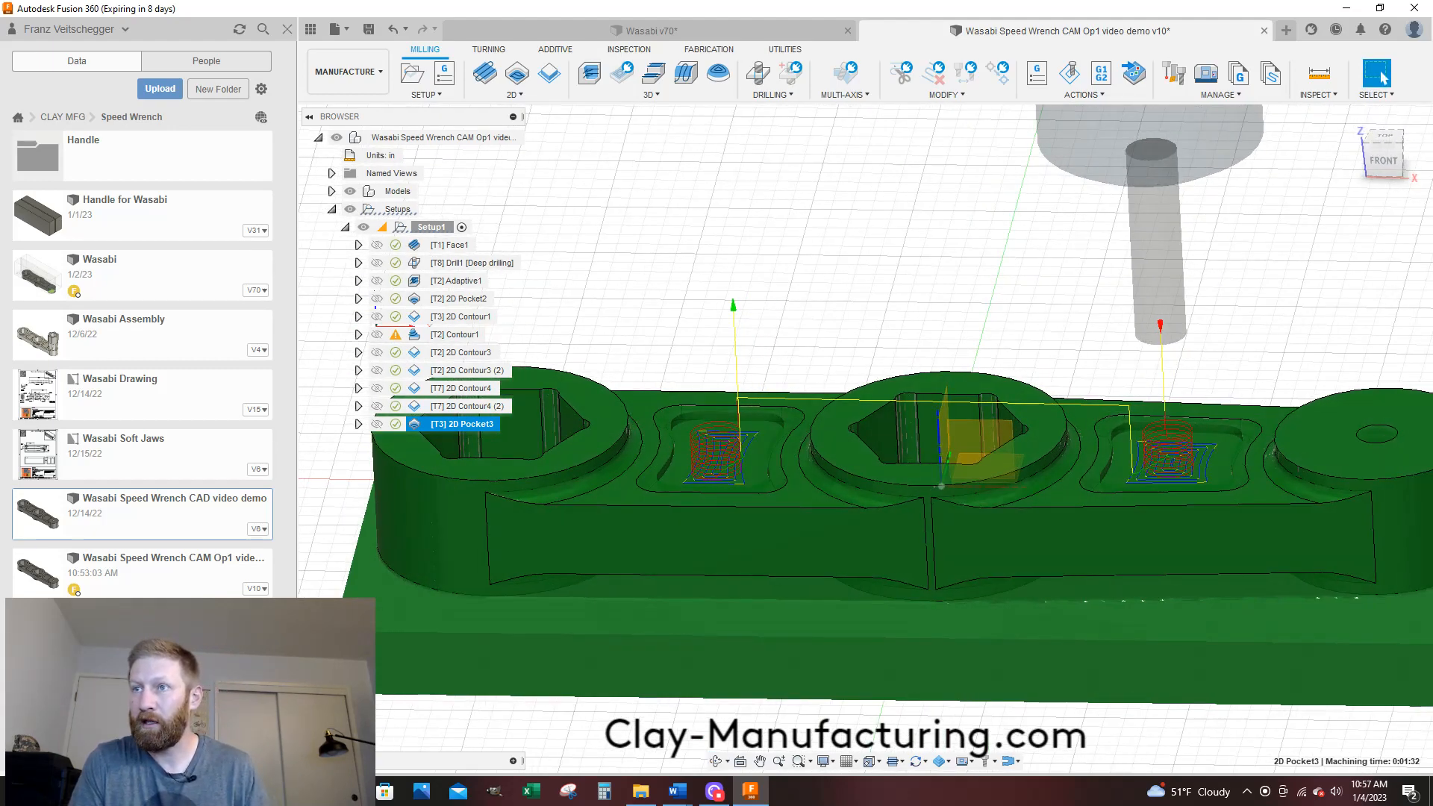
pyautogui.click(369, 29)
pyautogui.click(692, 411)
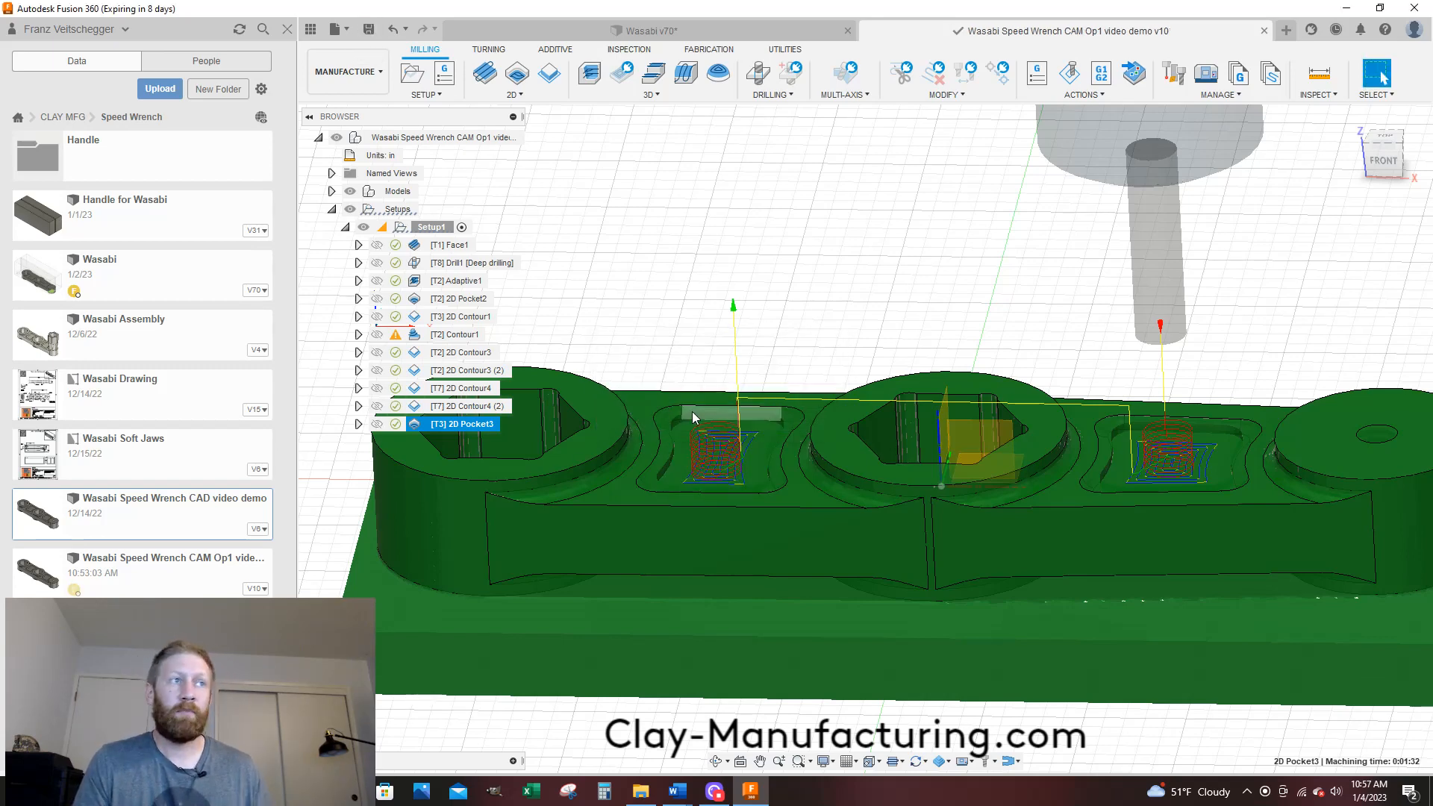
# Create a 3D Horizontal operation with the #3 1/4 in flat end mill and set its cutting feedrate to 20 in/min
pyautogui.scroll(2, 692, 411)
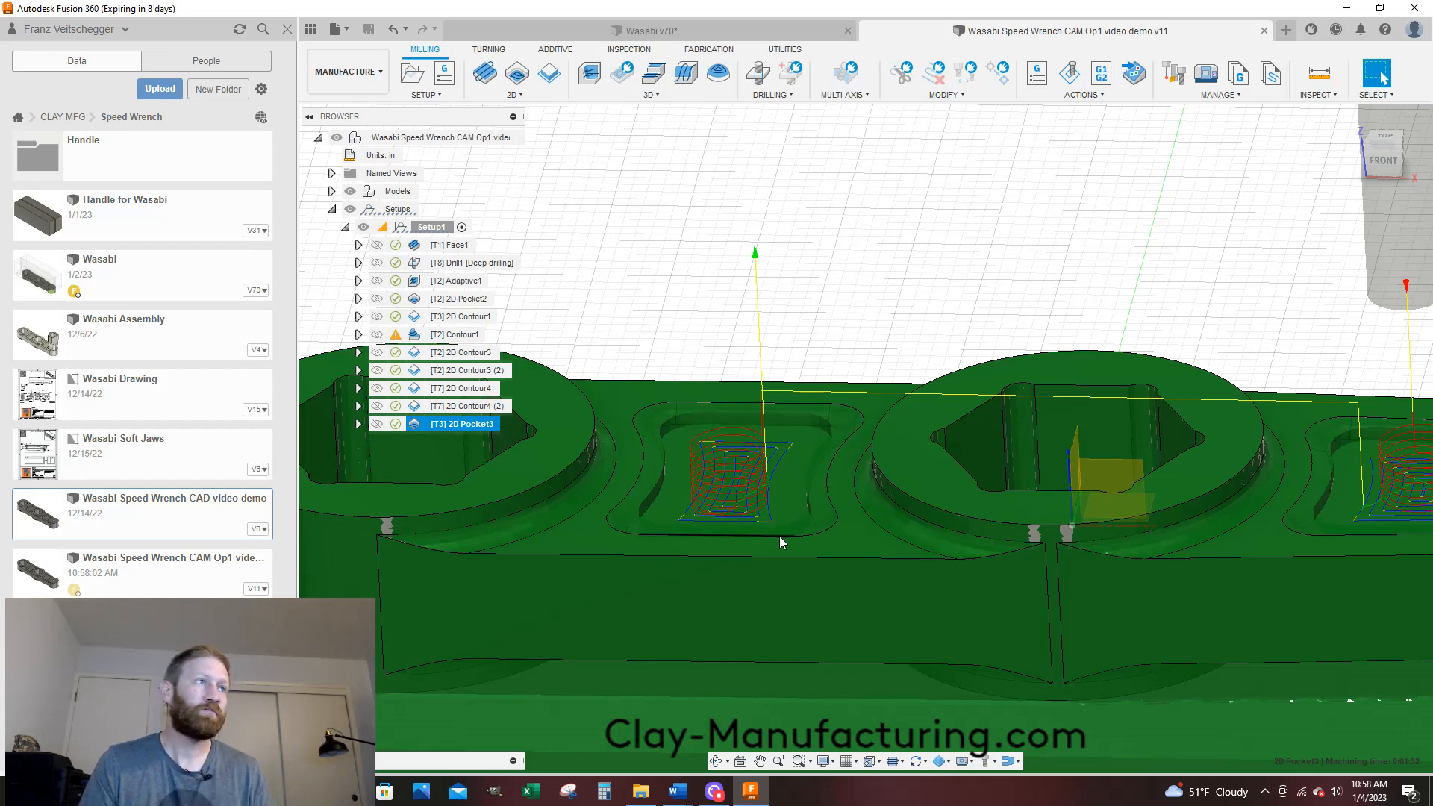
pyautogui.scroll(-3, 734, 535)
pyautogui.scroll(-3, 709, 514)
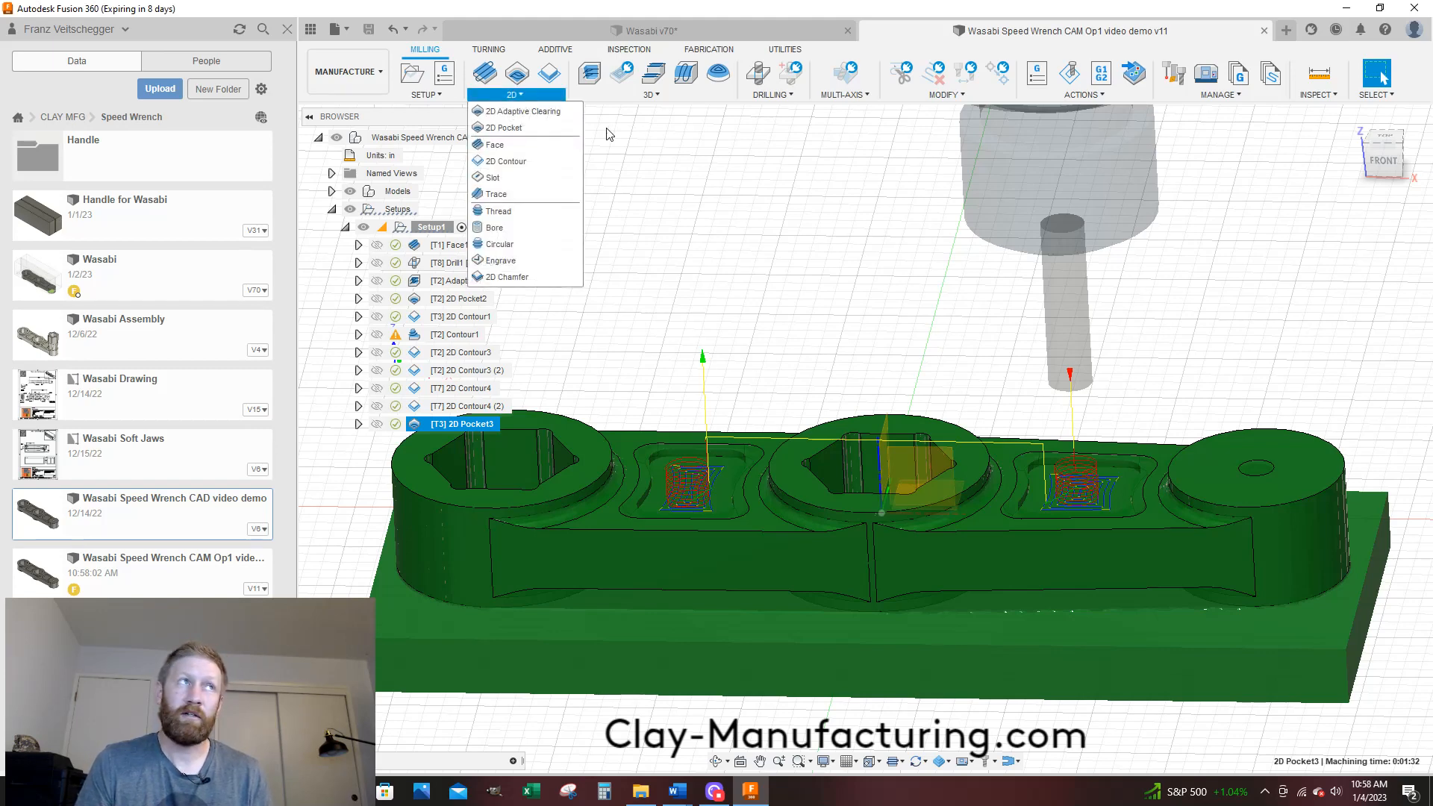
pyautogui.click(674, 203)
pyautogui.click(654, 95)
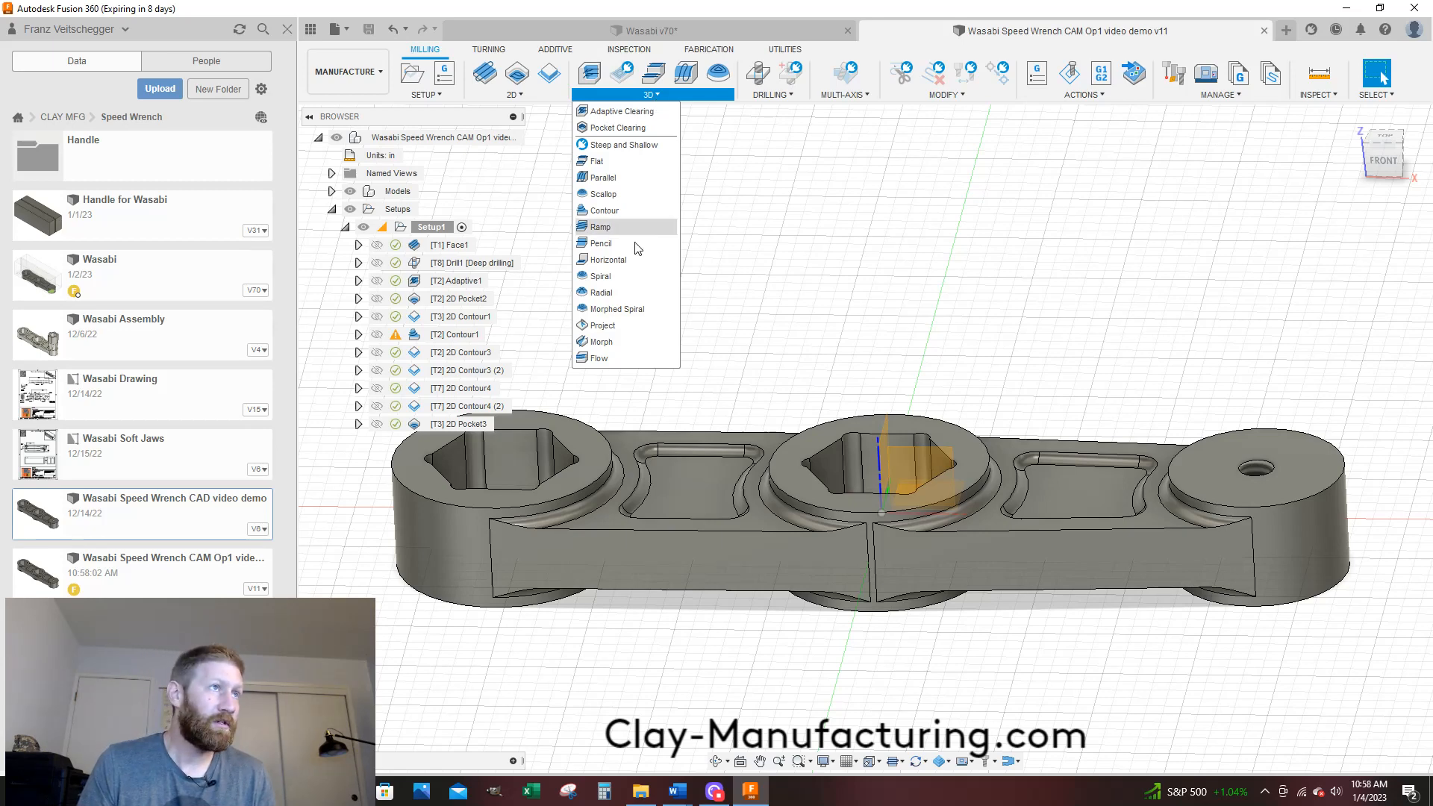
pyautogui.click(630, 265)
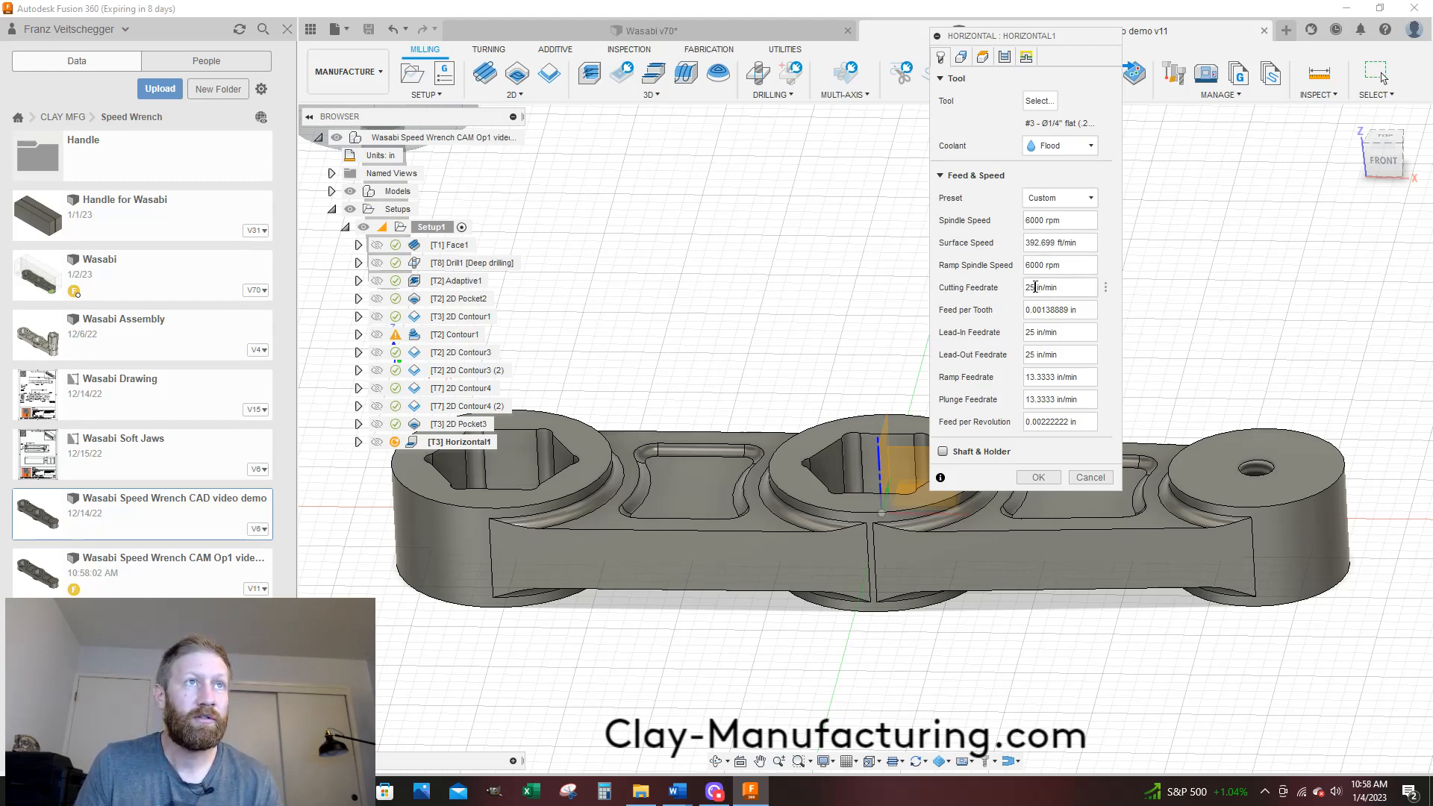
pyautogui.press('BackSpace')
pyautogui.write('0')
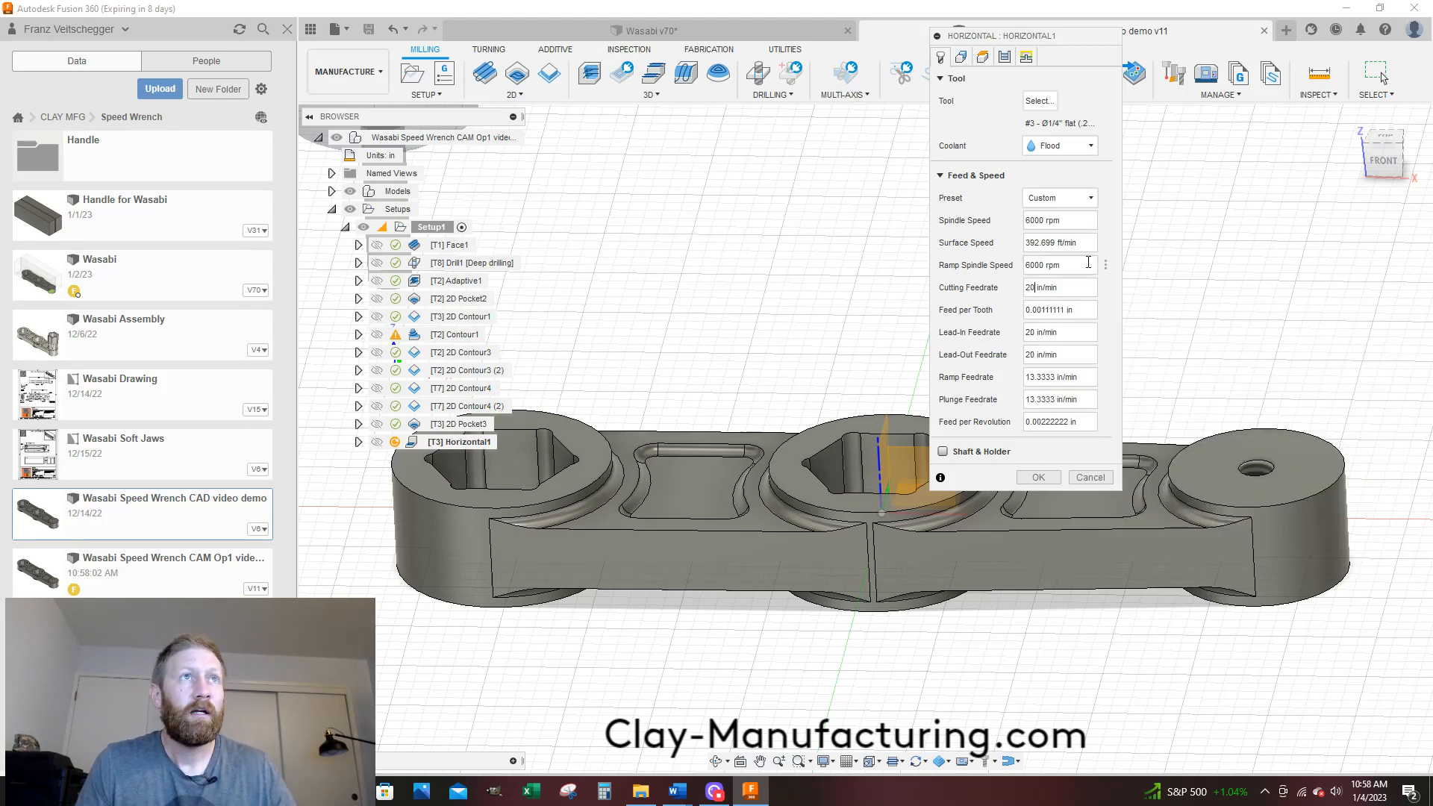
# Define the machining boundary by selection, with an additional offset of 0.125 in
pyautogui.click(961, 59)
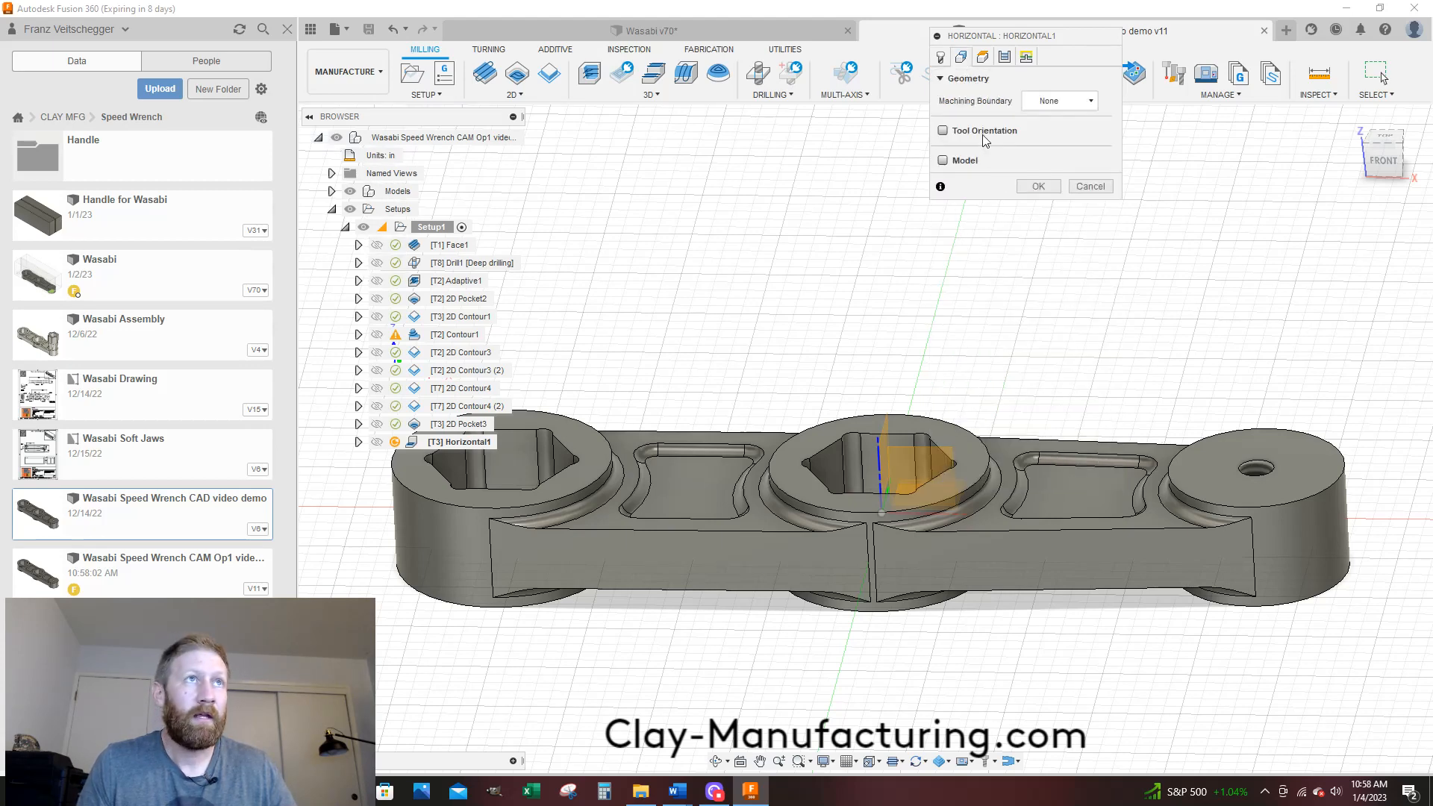
pyautogui.click(1054, 106)
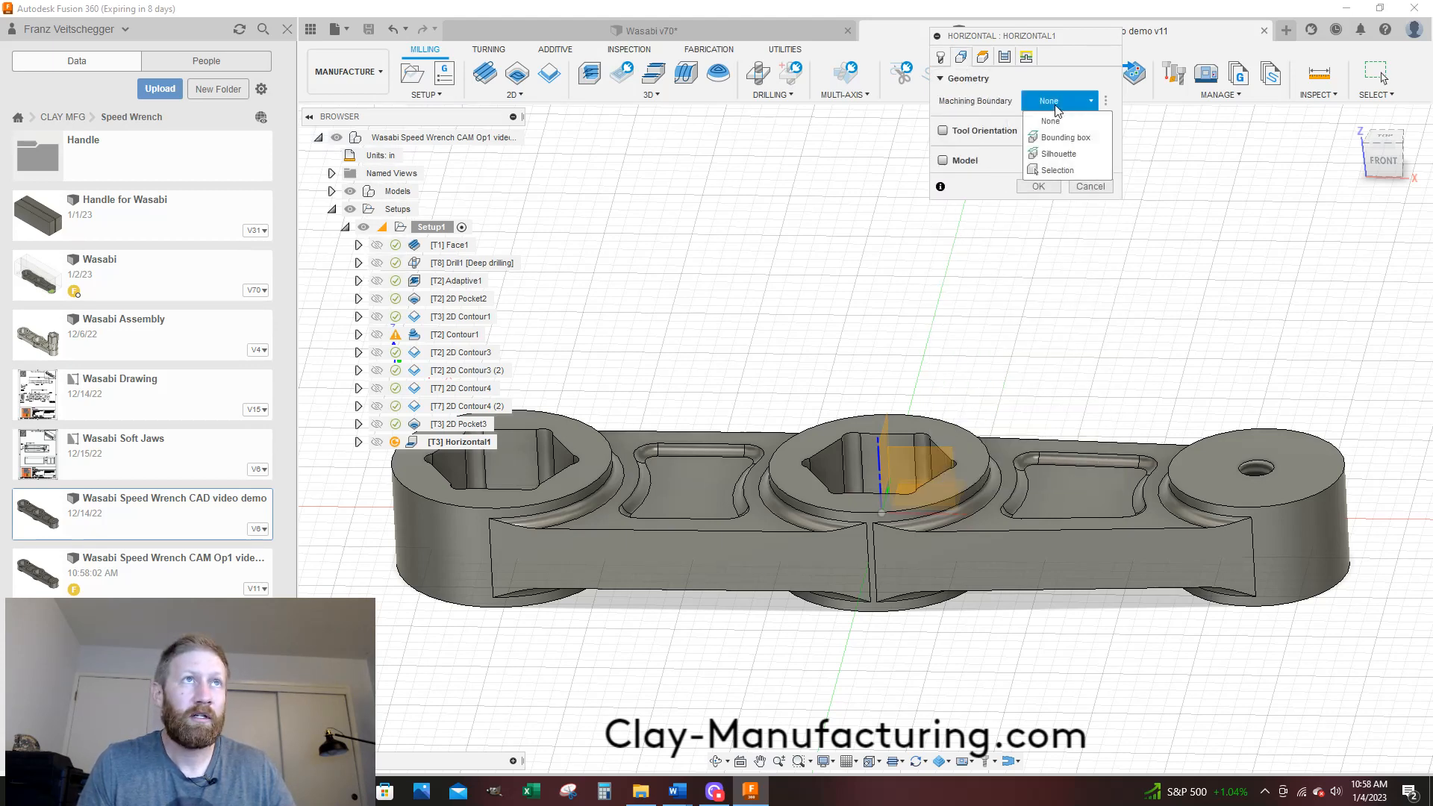
pyautogui.click(1057, 167)
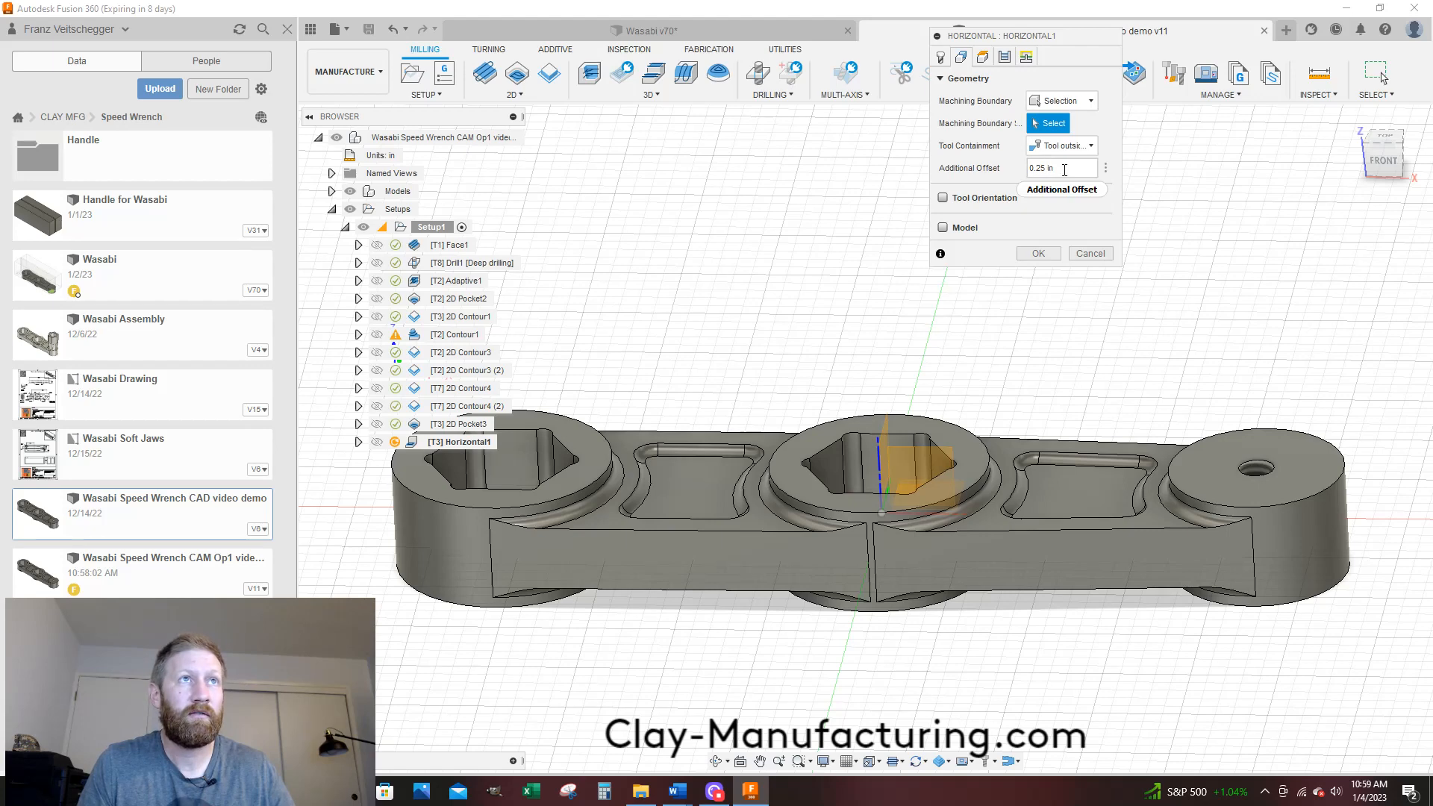
pyautogui.click(1064, 169)
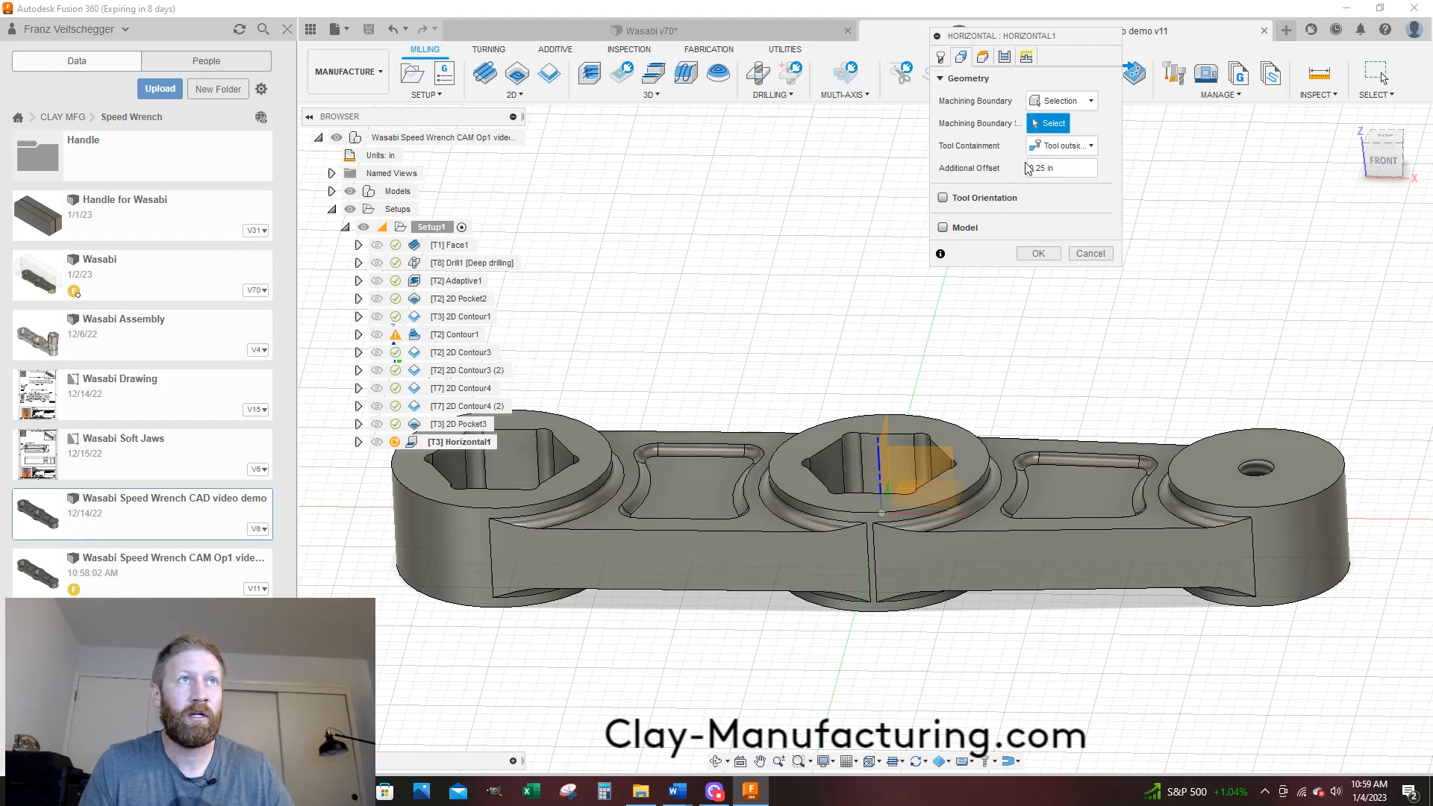
pyautogui.moveTo(1054, 166); pyautogui.dragTo(1004, 162)
pyautogui.write('.1')
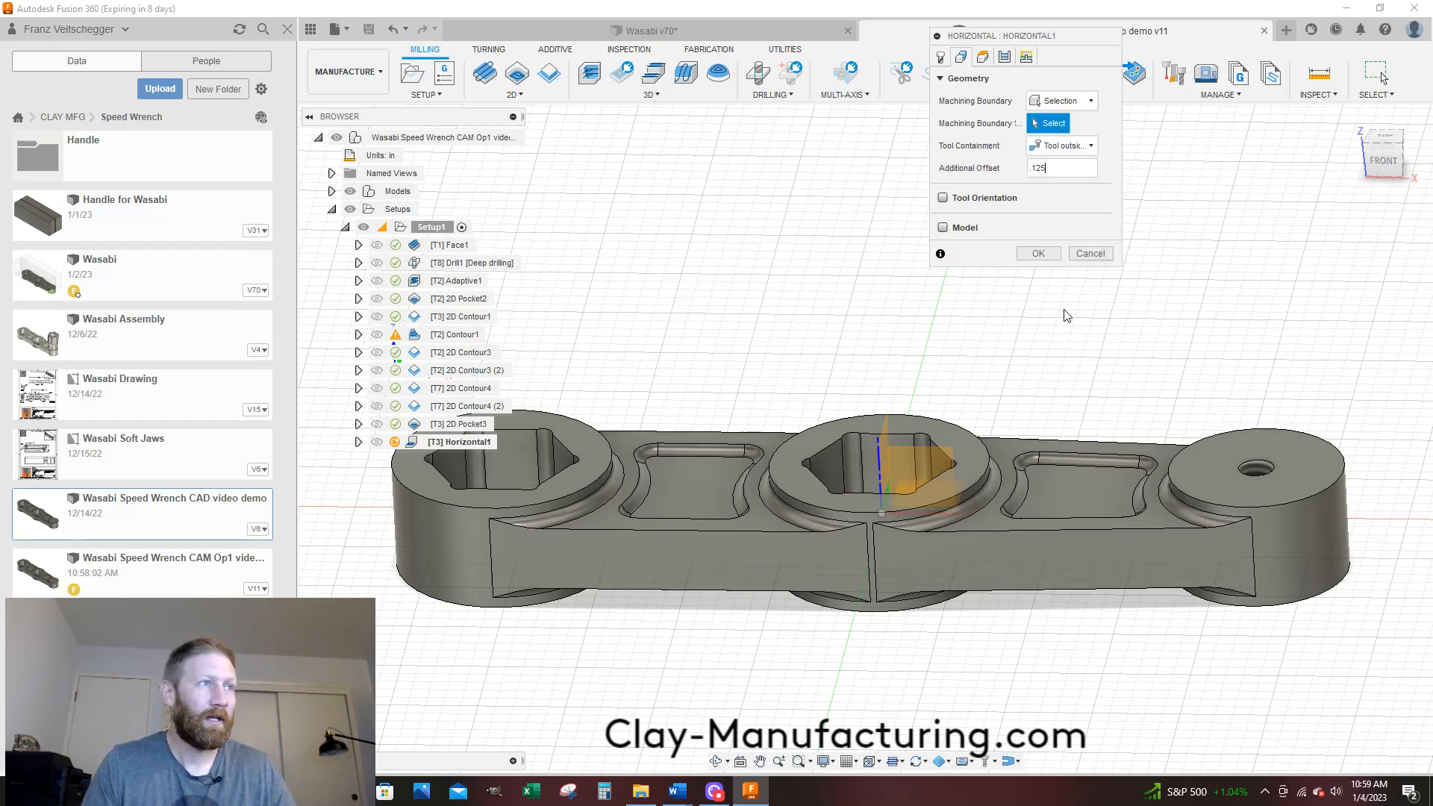
# Pick the floor edge loops of both recessed web pockets as the machining boundaries
pyautogui.scroll(5, 714, 463)
pyautogui.click(674, 436)
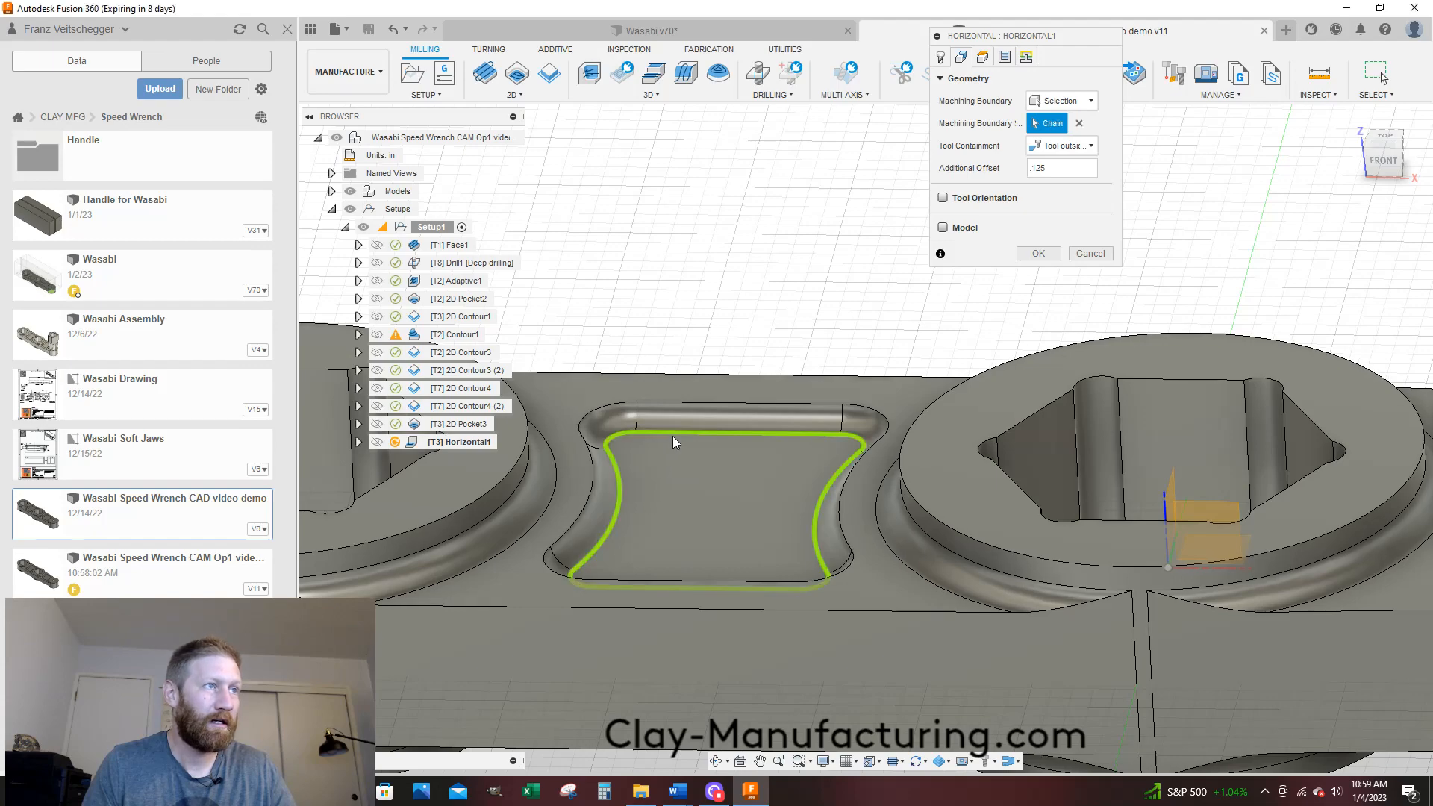
pyautogui.scroll(-5, 594, 463)
pyautogui.scroll(3, 1109, 458)
pyautogui.scroll(3, 1090, 468)
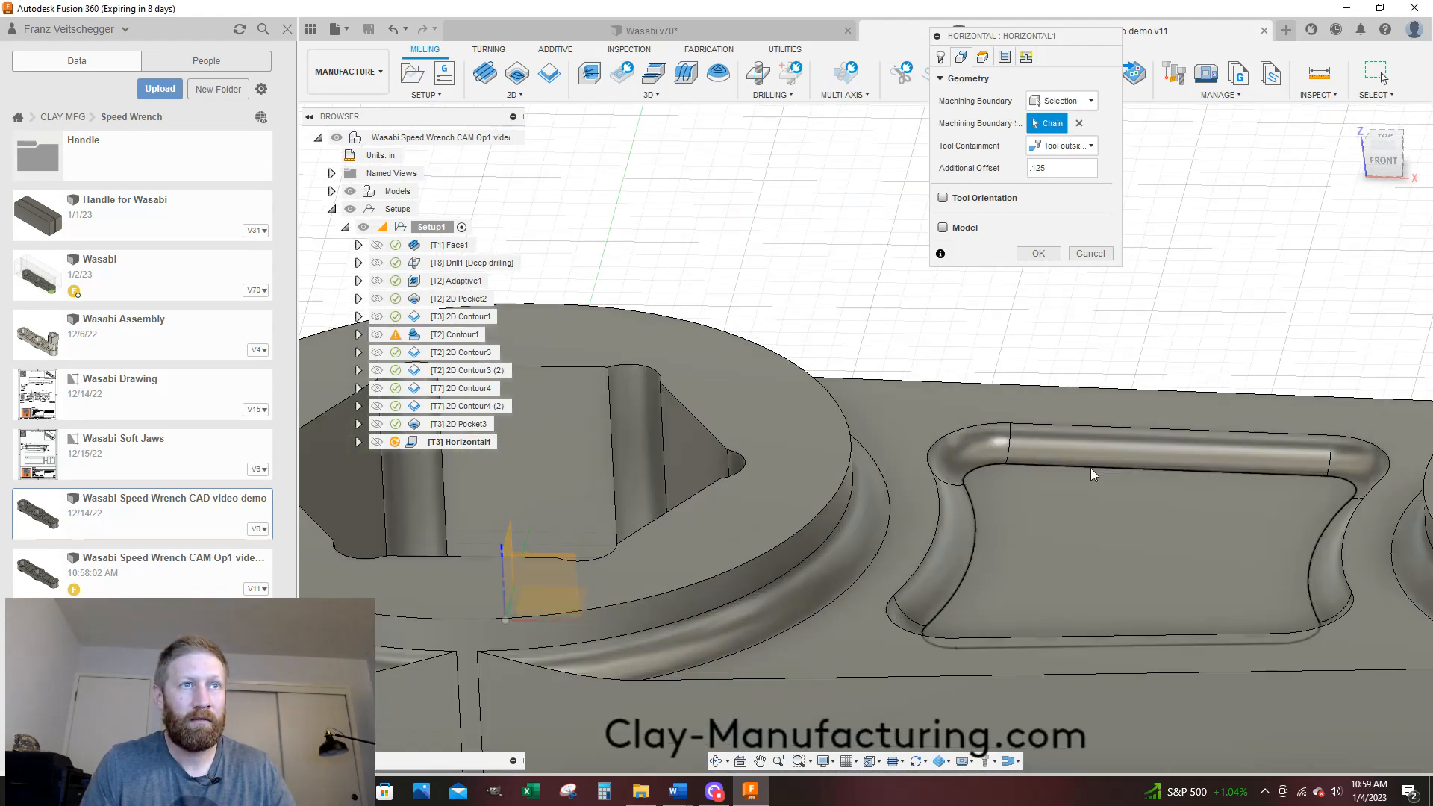
pyautogui.click(1090, 468)
pyautogui.scroll(5, 1109, 460)
pyautogui.scroll(-6, 1109, 460)
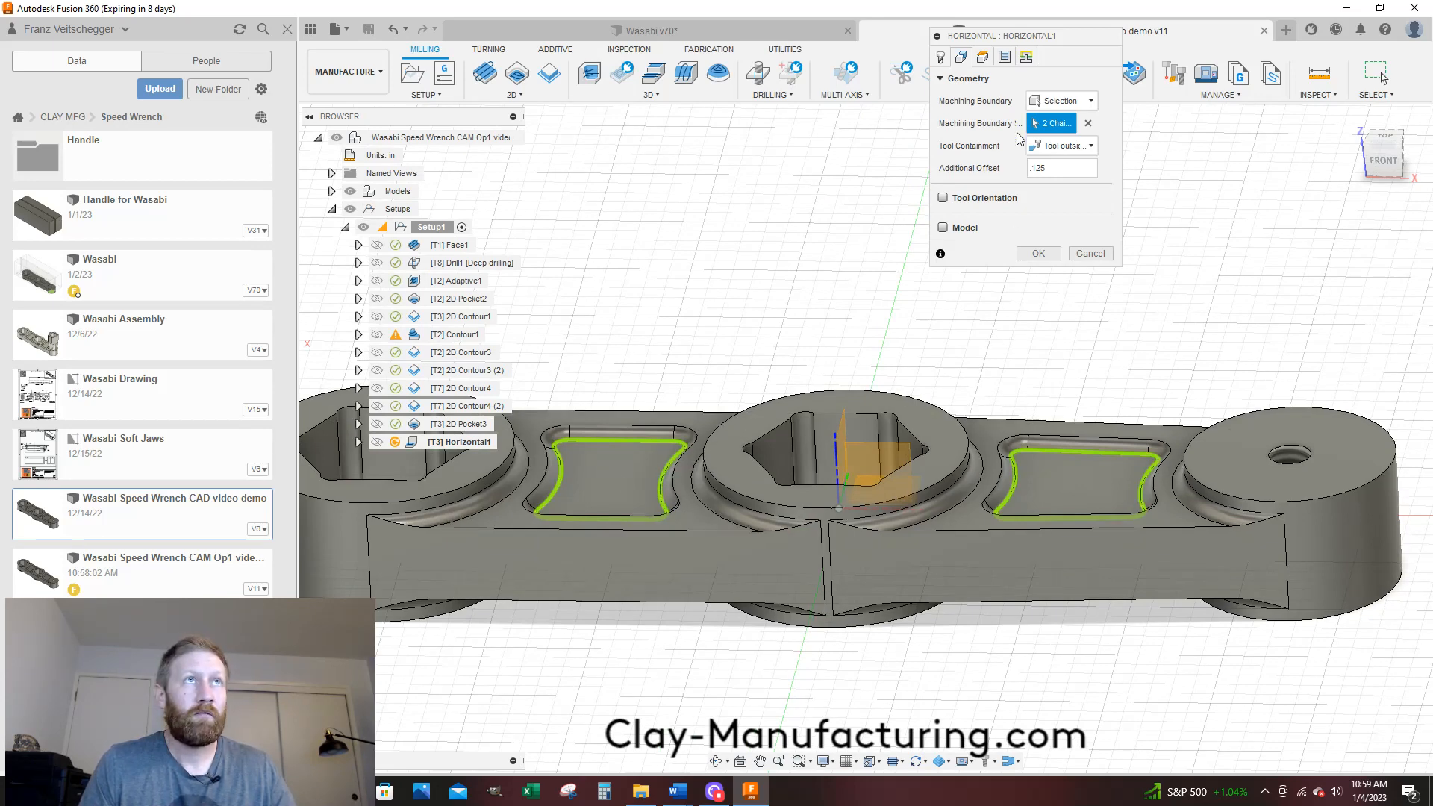
# Reference the top height to the flat web face surrounding the recessed pocket
pyautogui.click(983, 58)
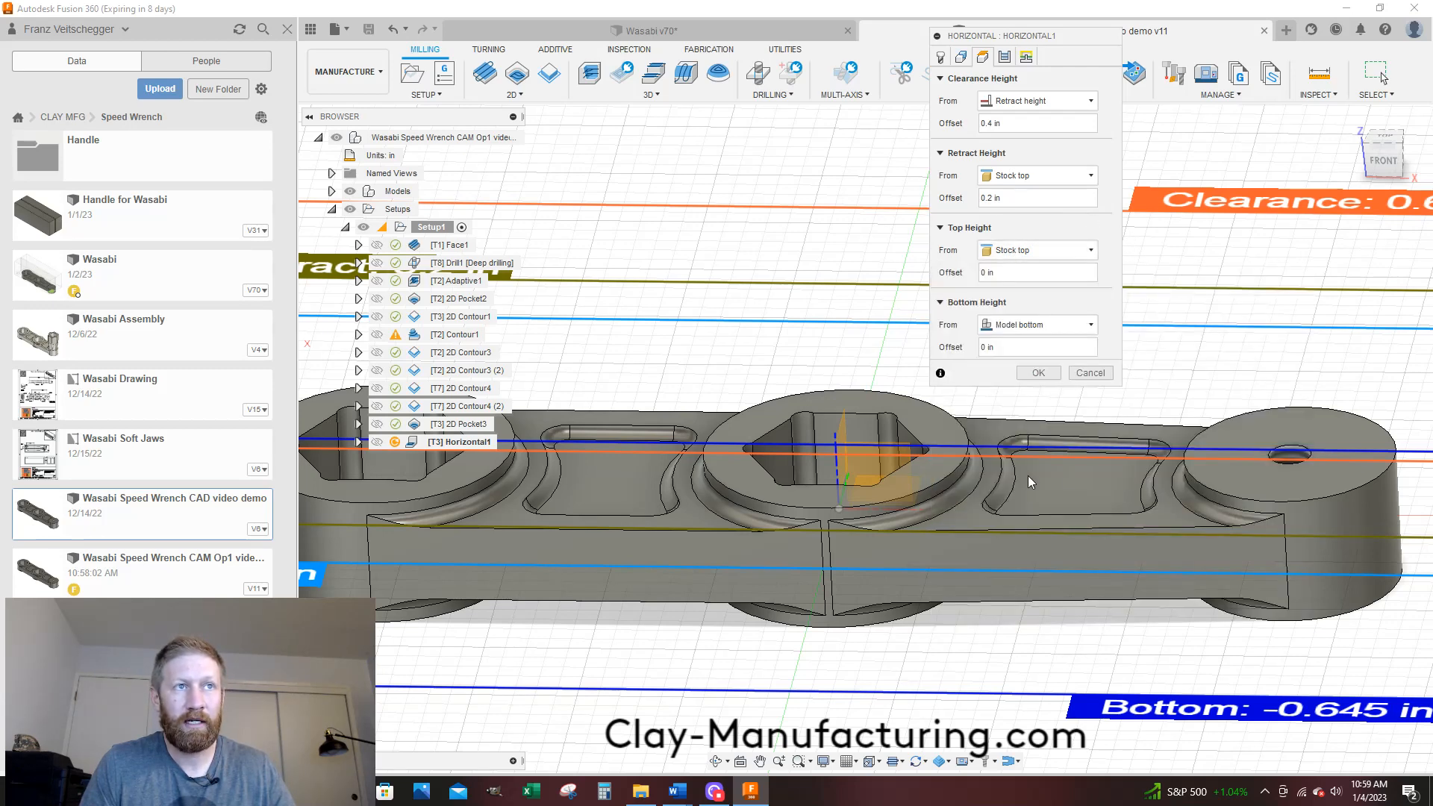
pyautogui.click(997, 249)
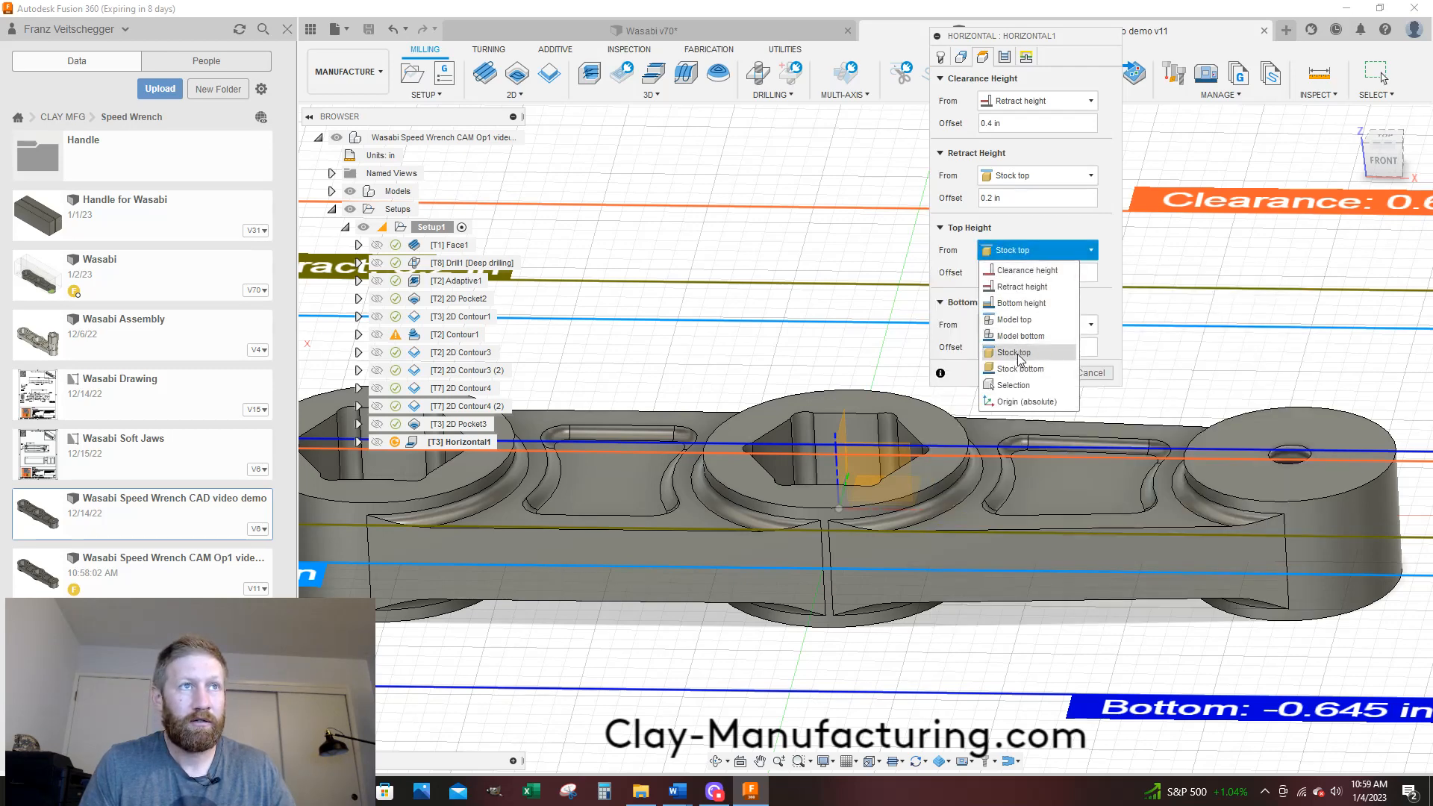
pyautogui.click(1017, 386)
pyautogui.scroll(5, 958, 460)
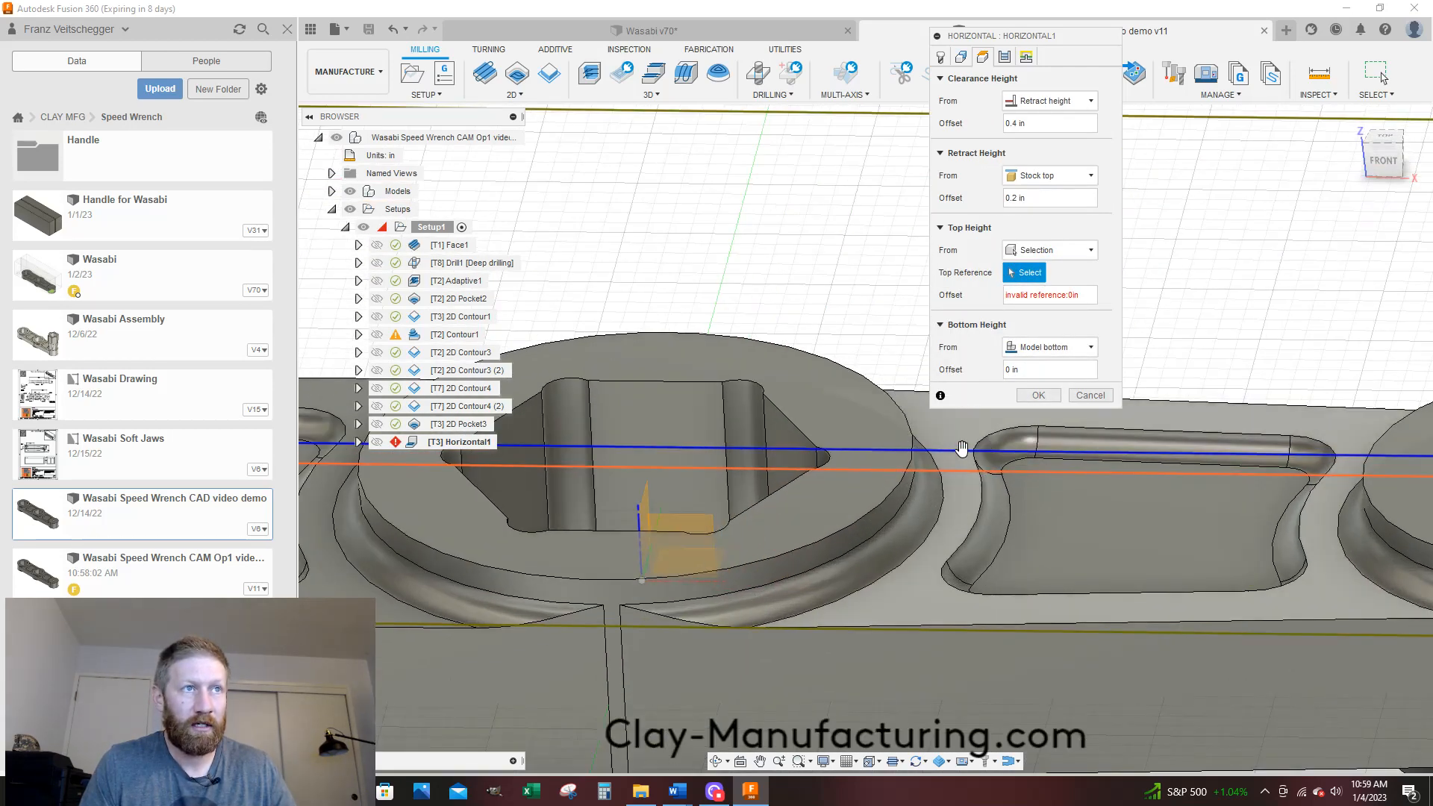
pyautogui.click(955, 461)
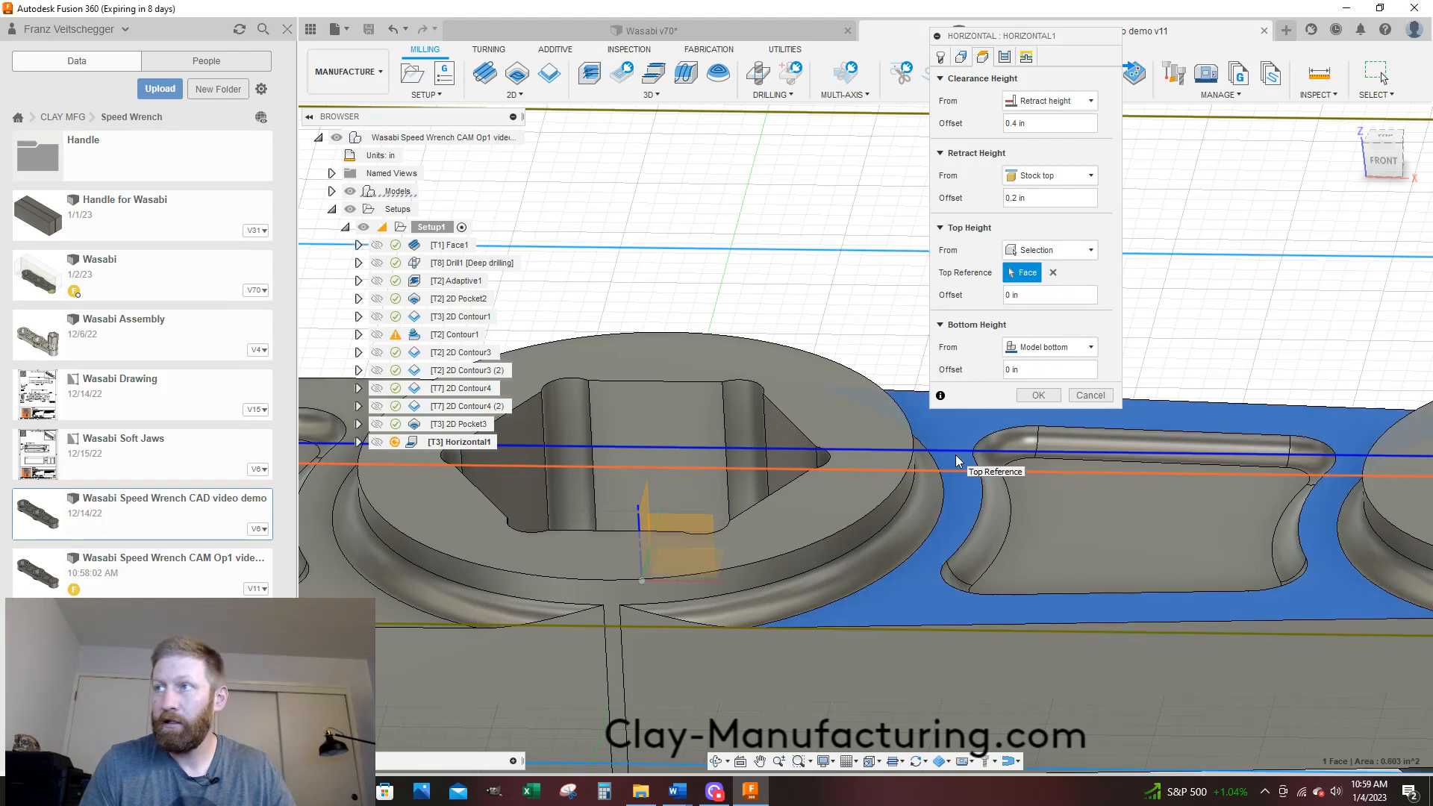
# Reference the bottom height to the floor face of the recessed web pocket
pyautogui.scroll(-3, 952, 462)
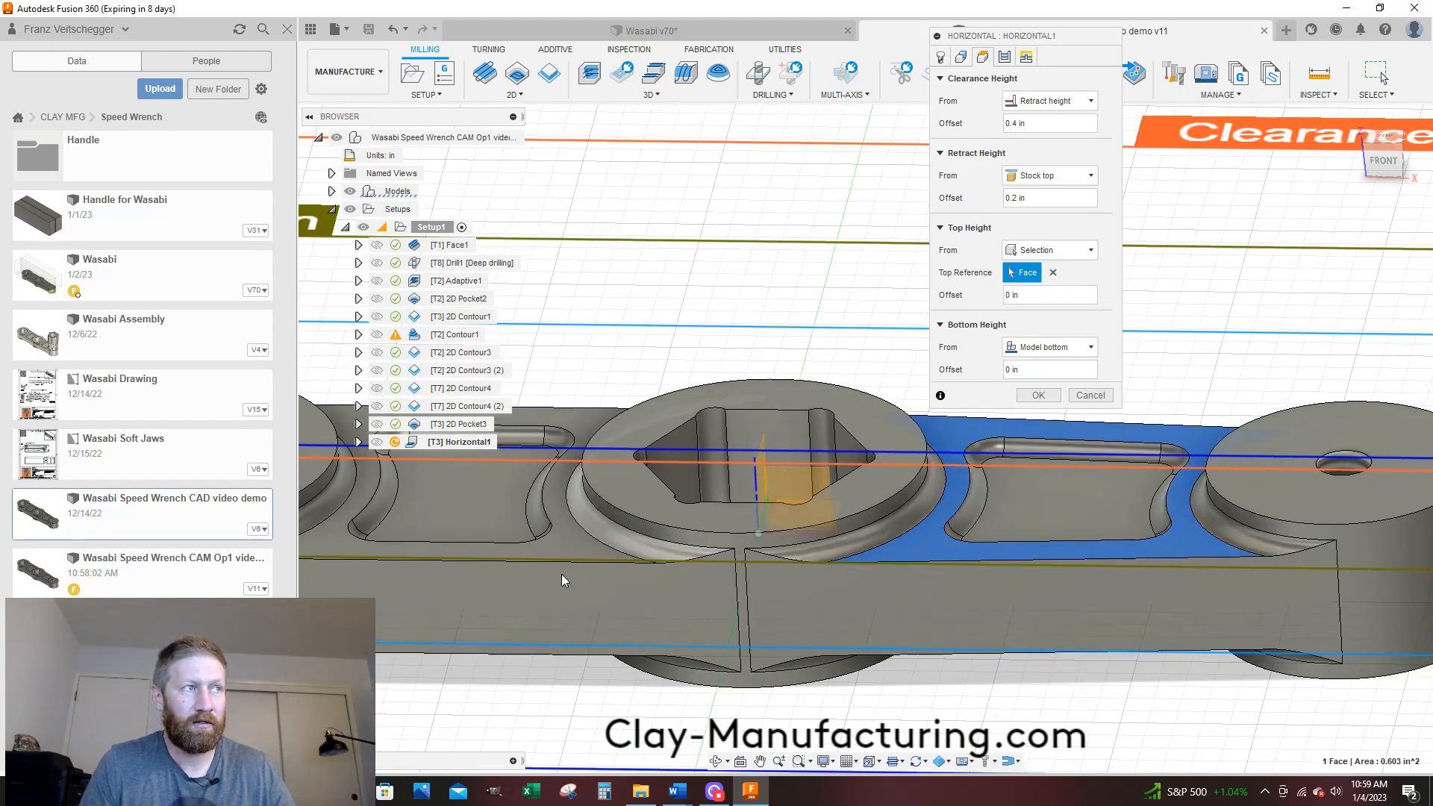
pyautogui.scroll(-2, 561, 576)
pyautogui.scroll(2, 918, 423)
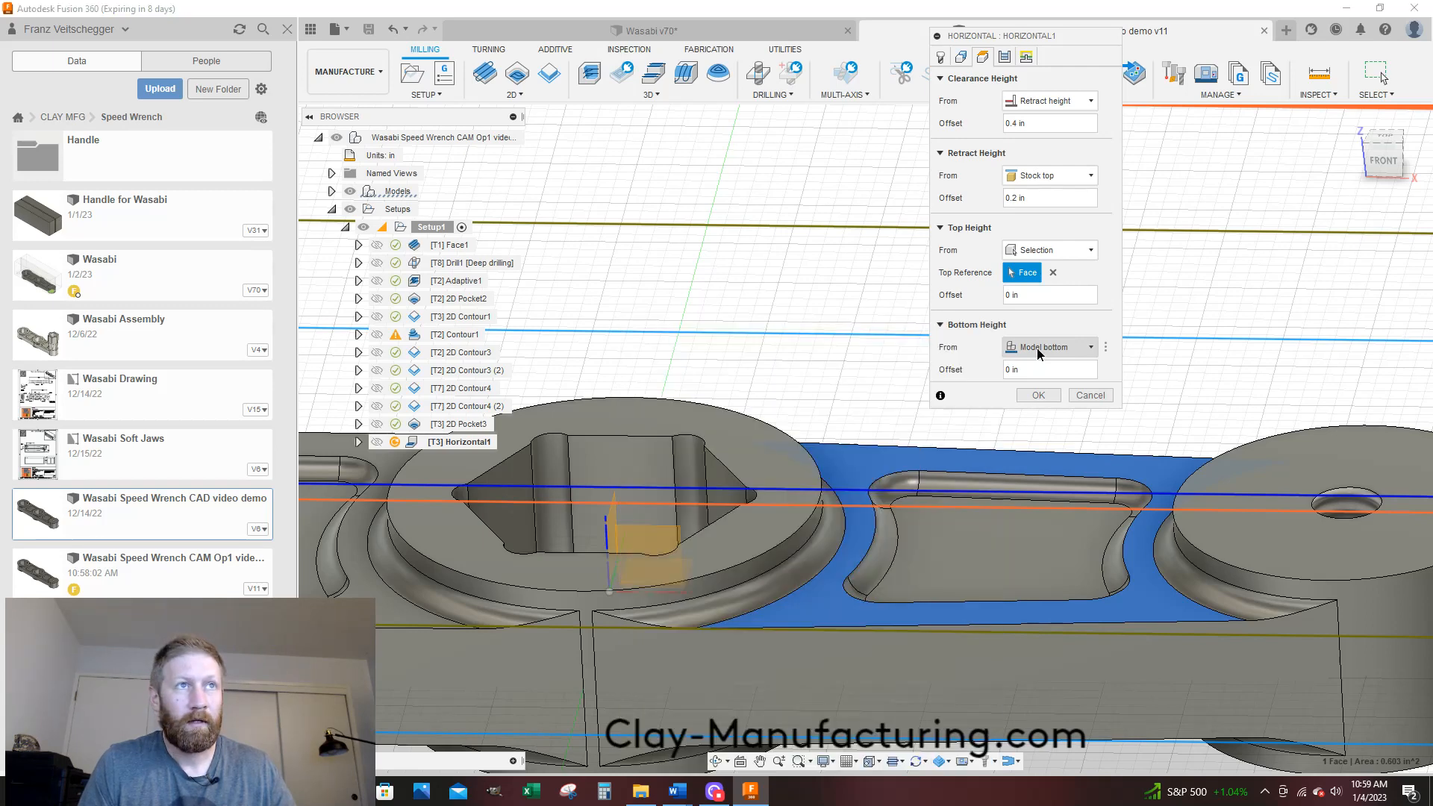
pyautogui.click(1041, 353)
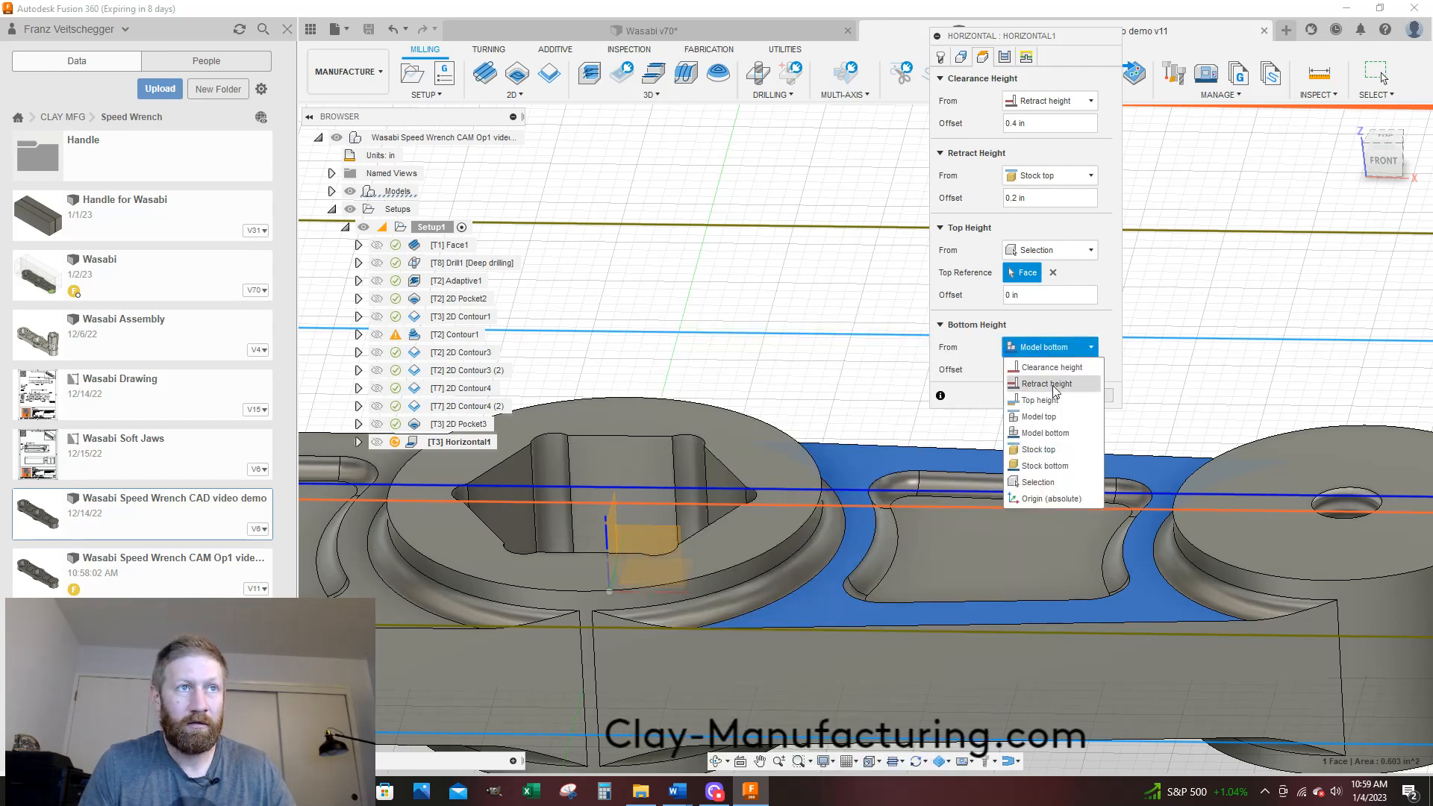
pyautogui.click(1050, 483)
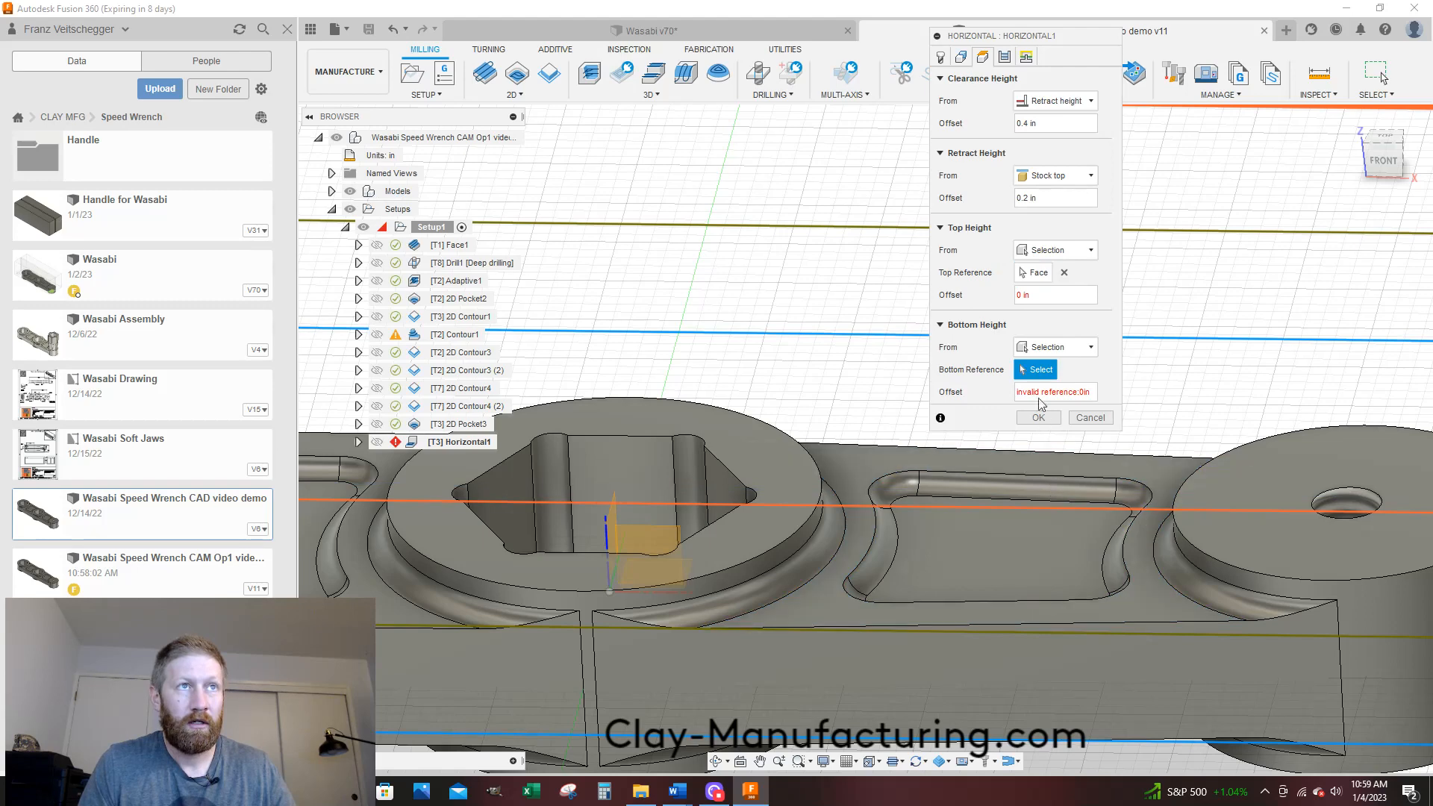
pyautogui.click(1009, 558)
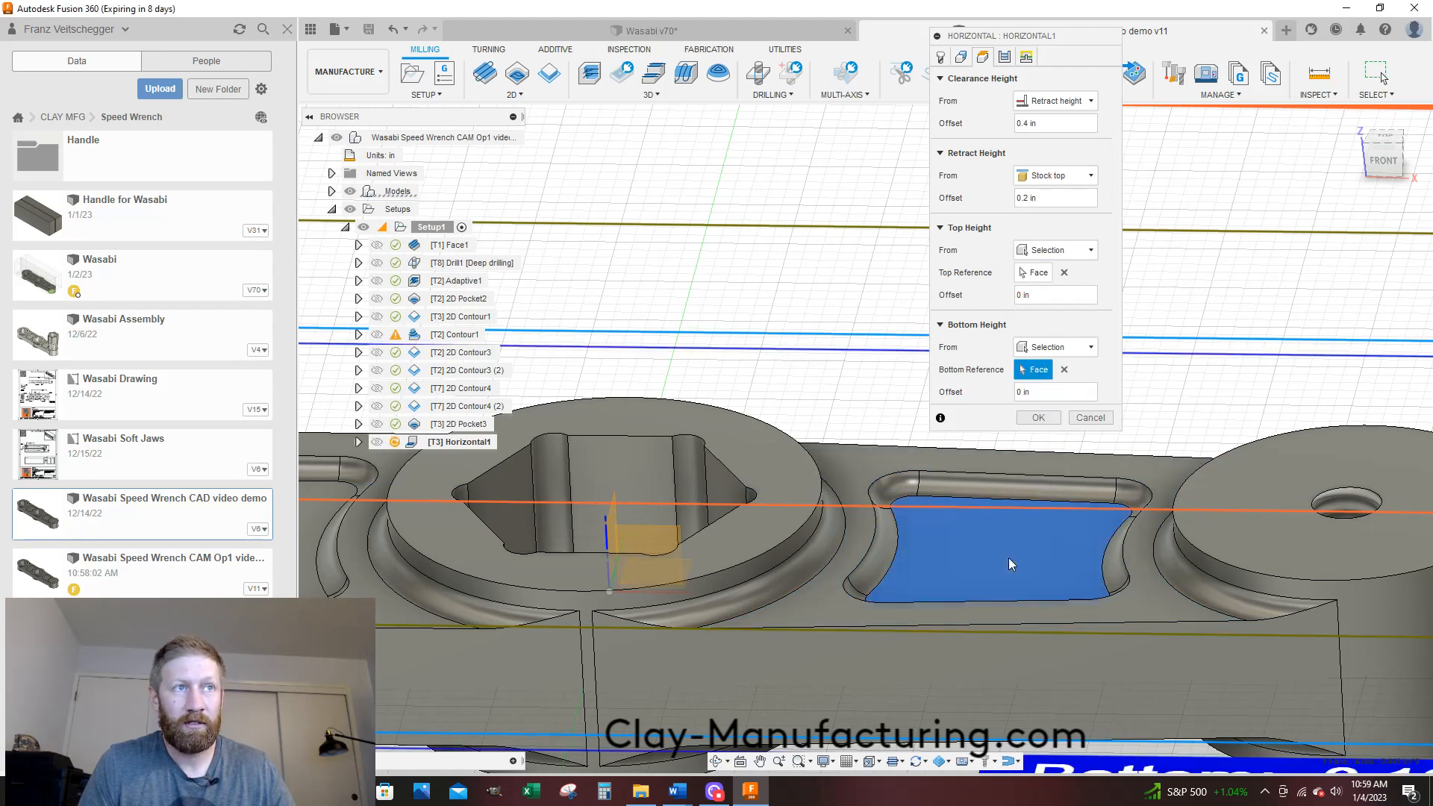
pyautogui.scroll(-2, 763, 423)
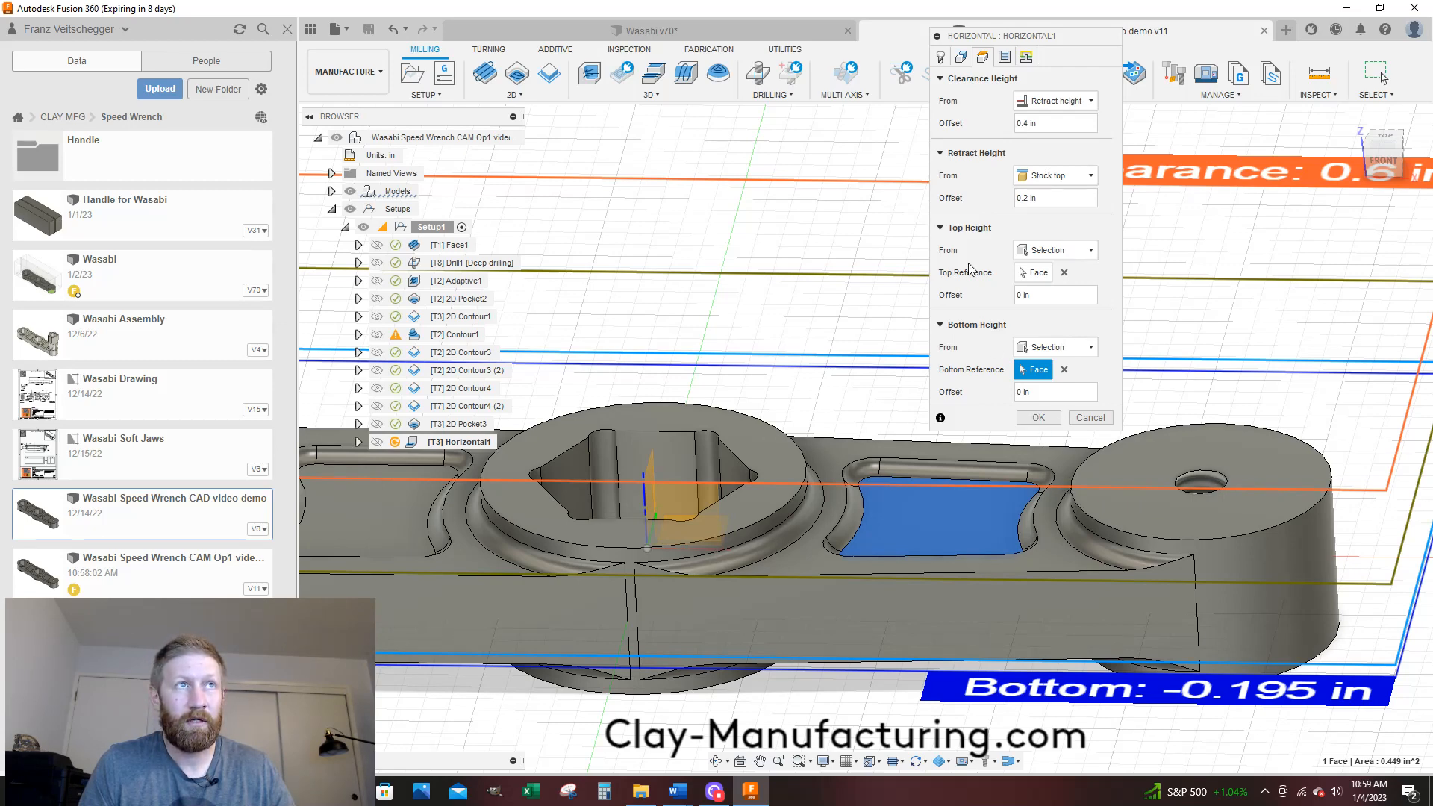
# Set the top height offset to -0.001 in
pyautogui.click(1027, 294)
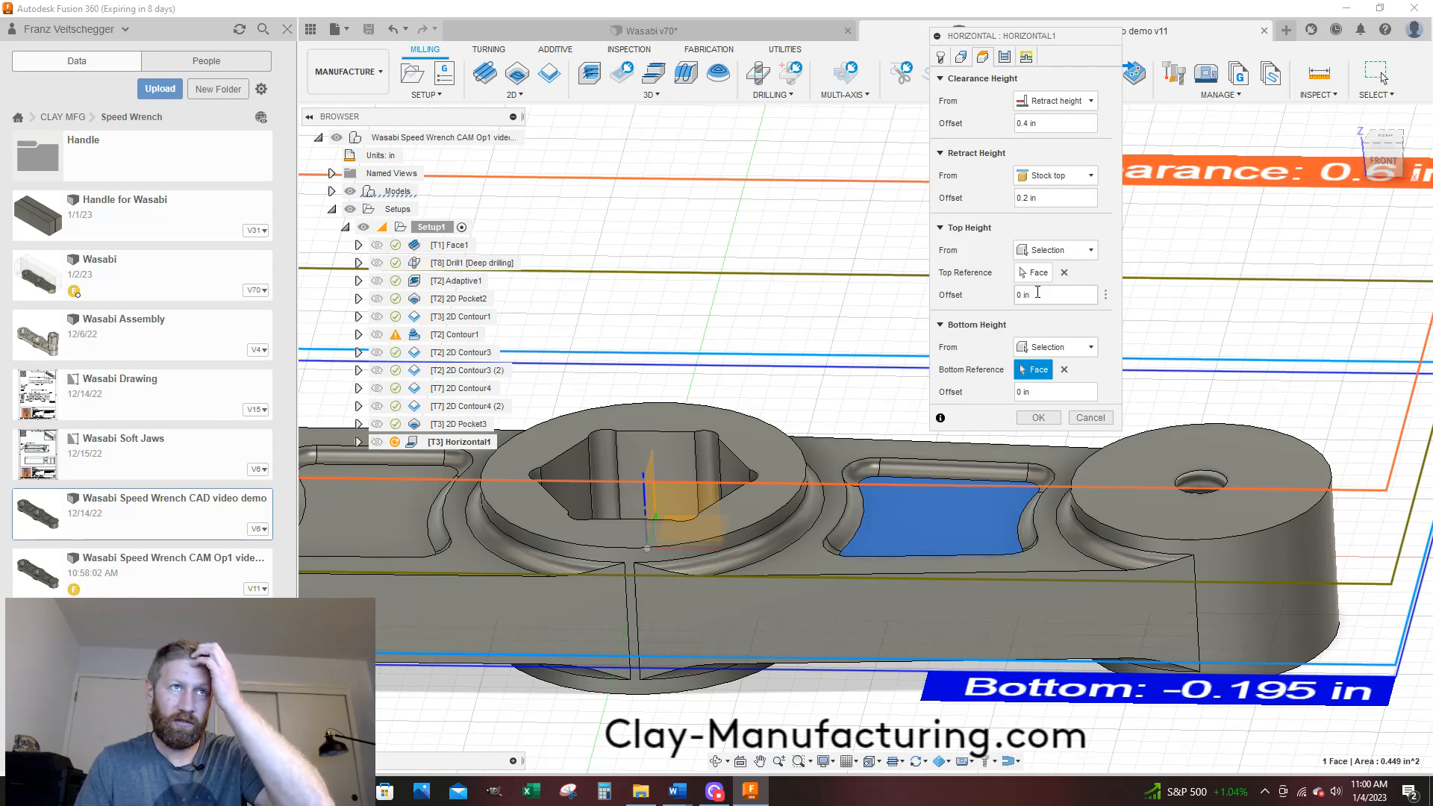
pyautogui.moveTo(1037, 293); pyautogui.dragTo(1006, 297)
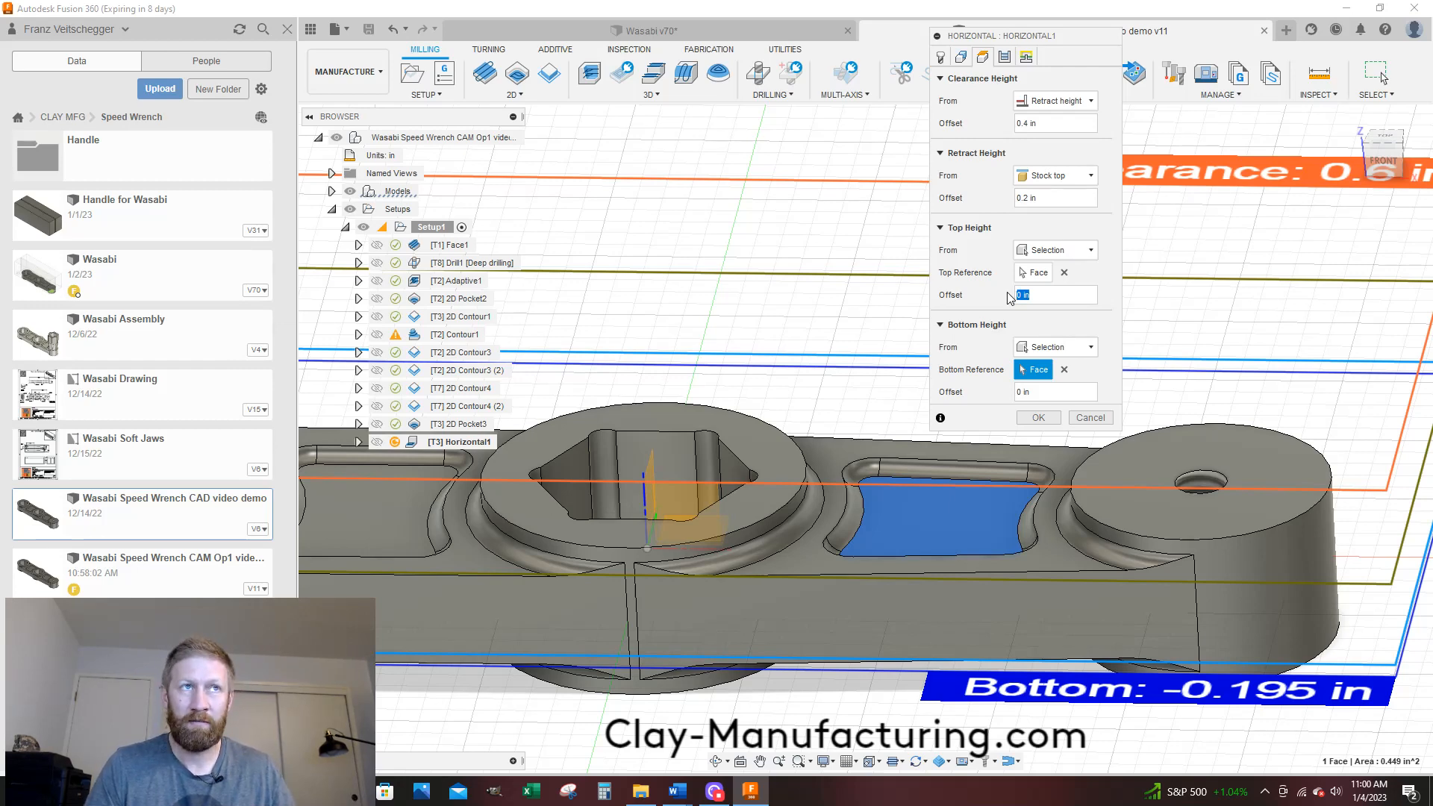
pyautogui.write('-')
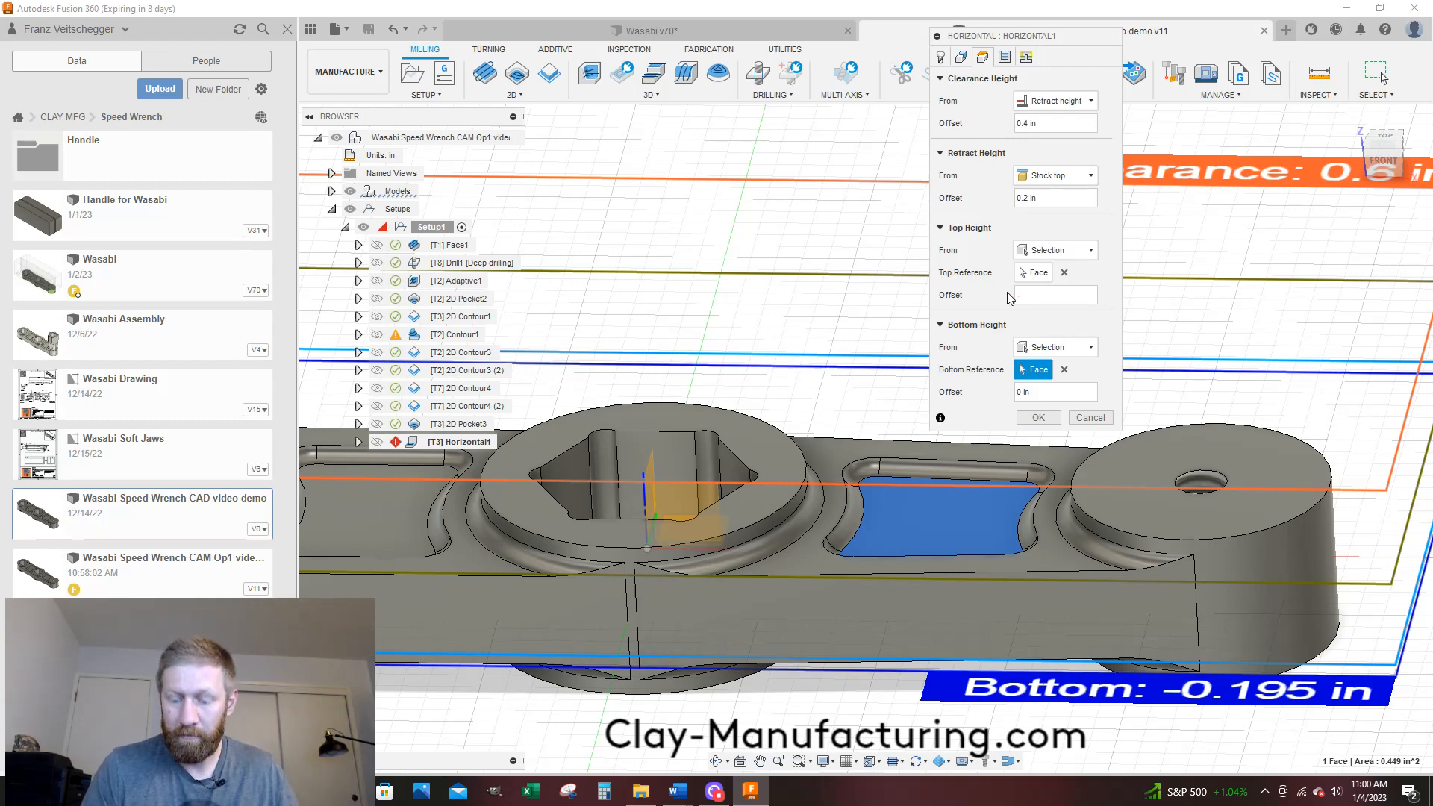
pyautogui.write('.0')
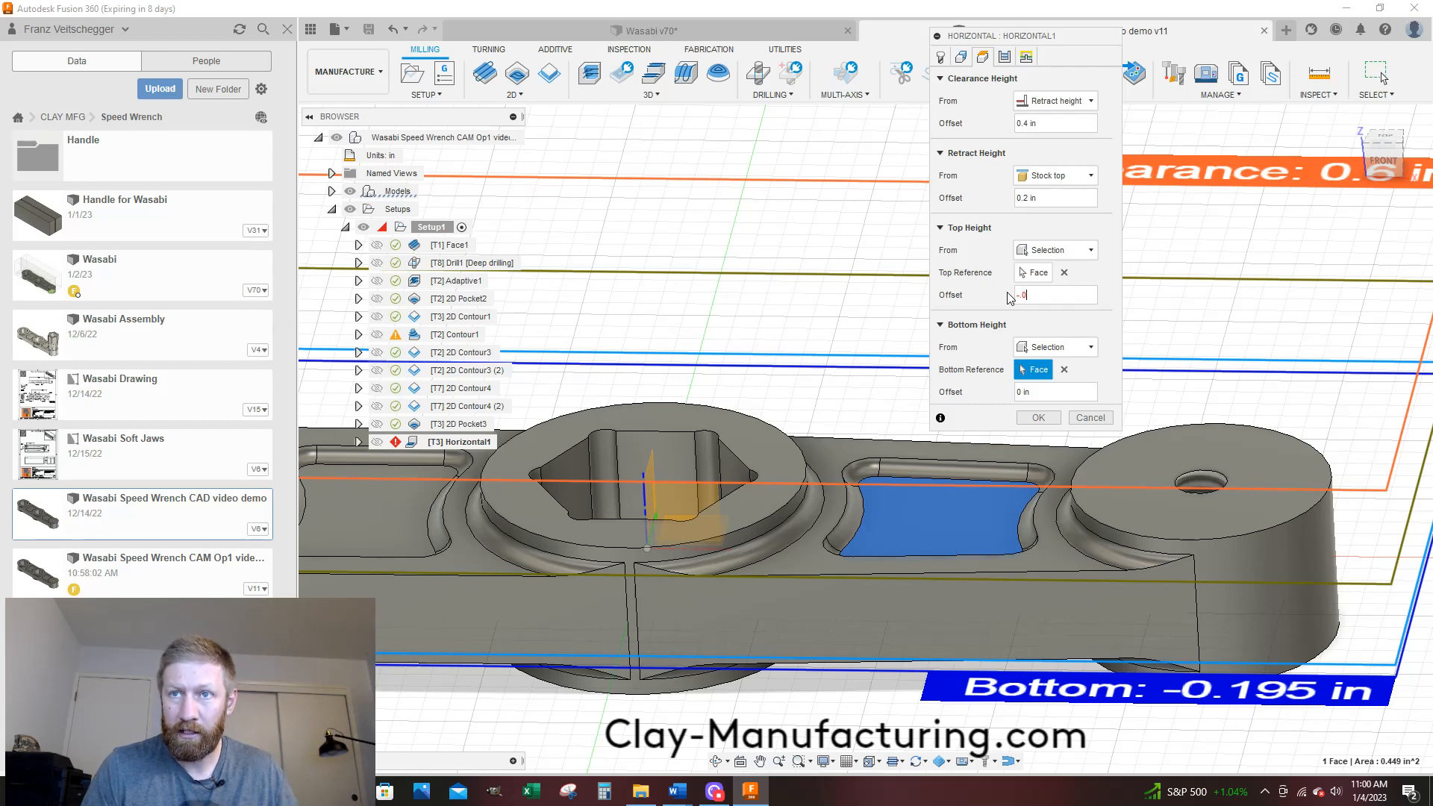
pyautogui.write('01')
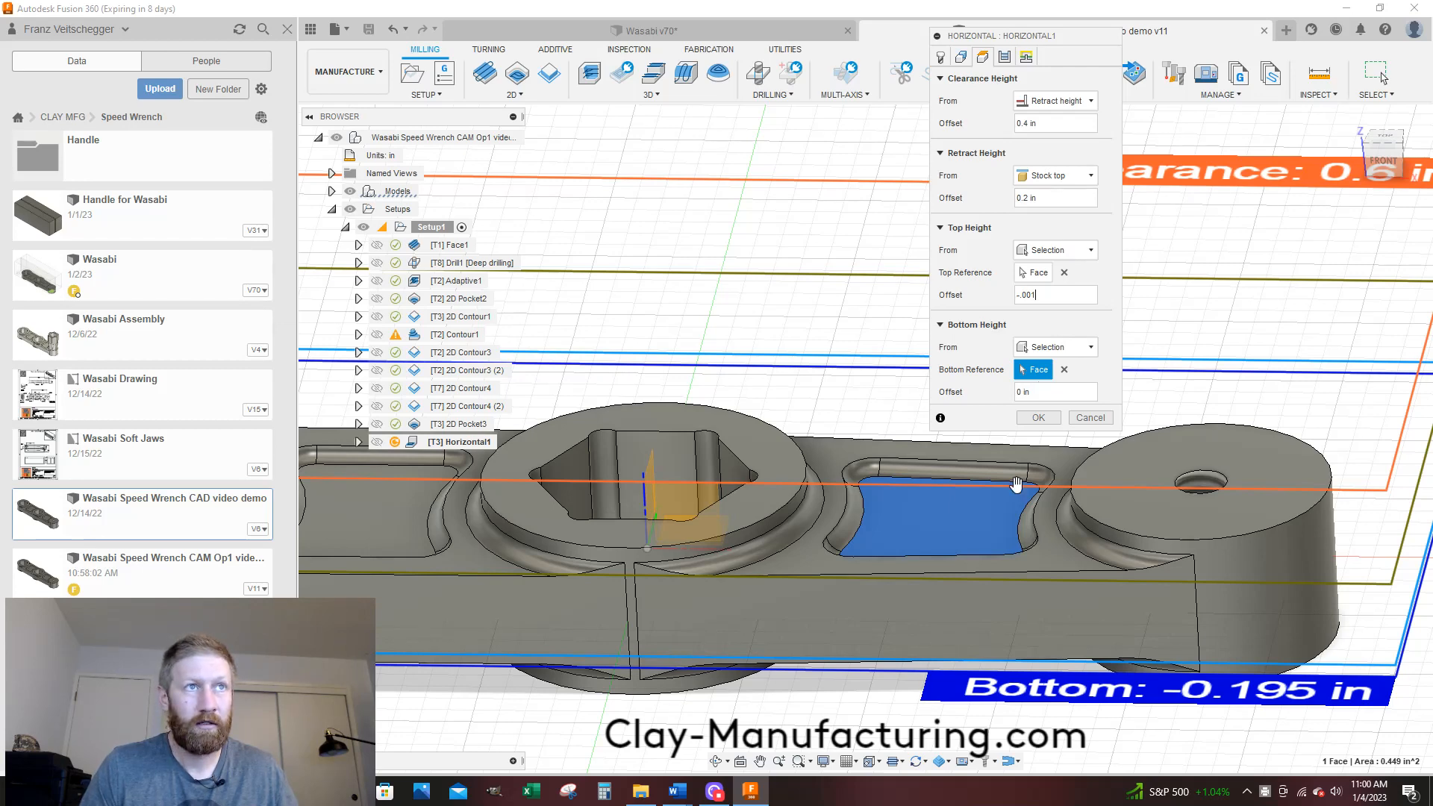
# Enable manual stepover in the Horizontal operation's passes and set the maximum stepover to 0.015 in
pyautogui.click(1005, 58)
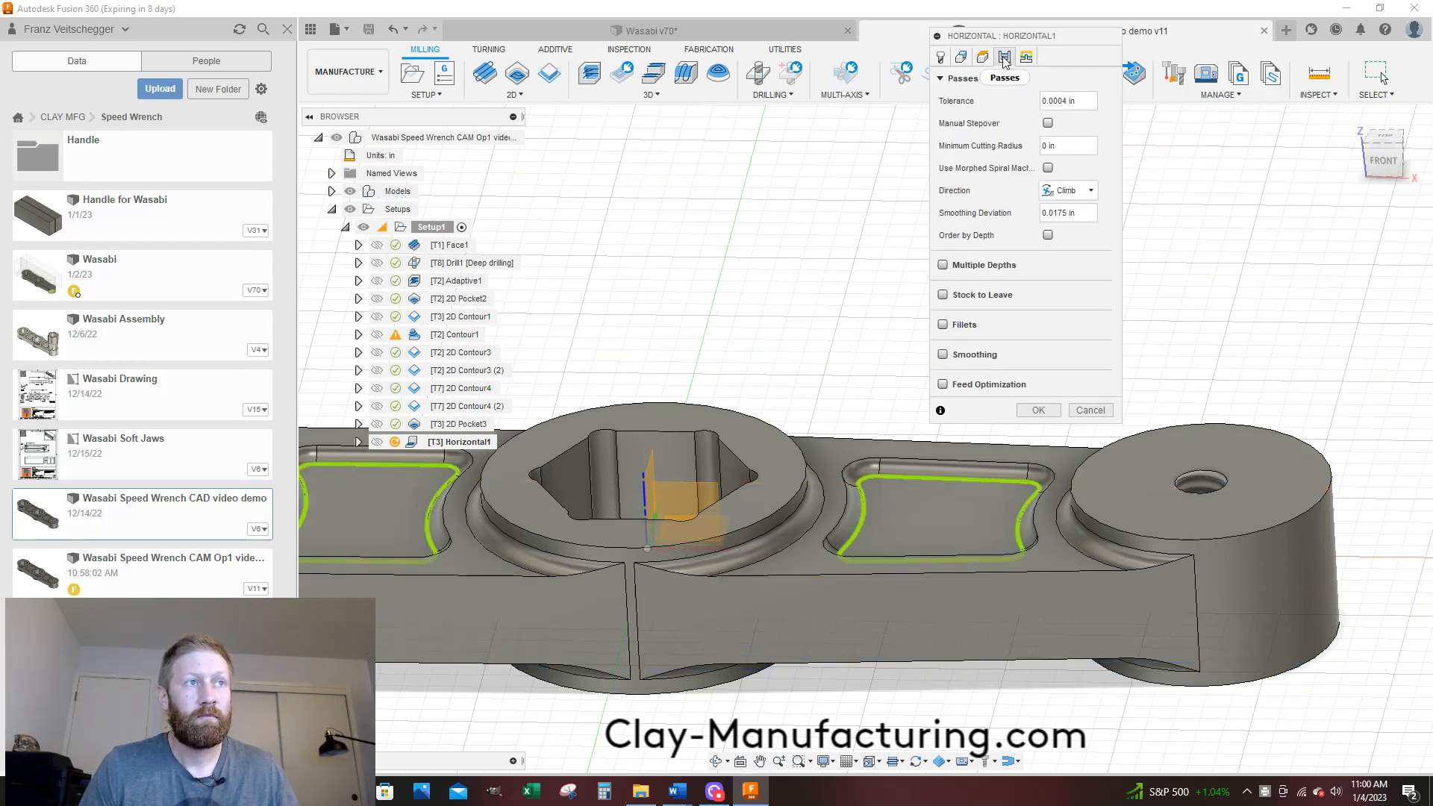
pyautogui.click(1048, 124)
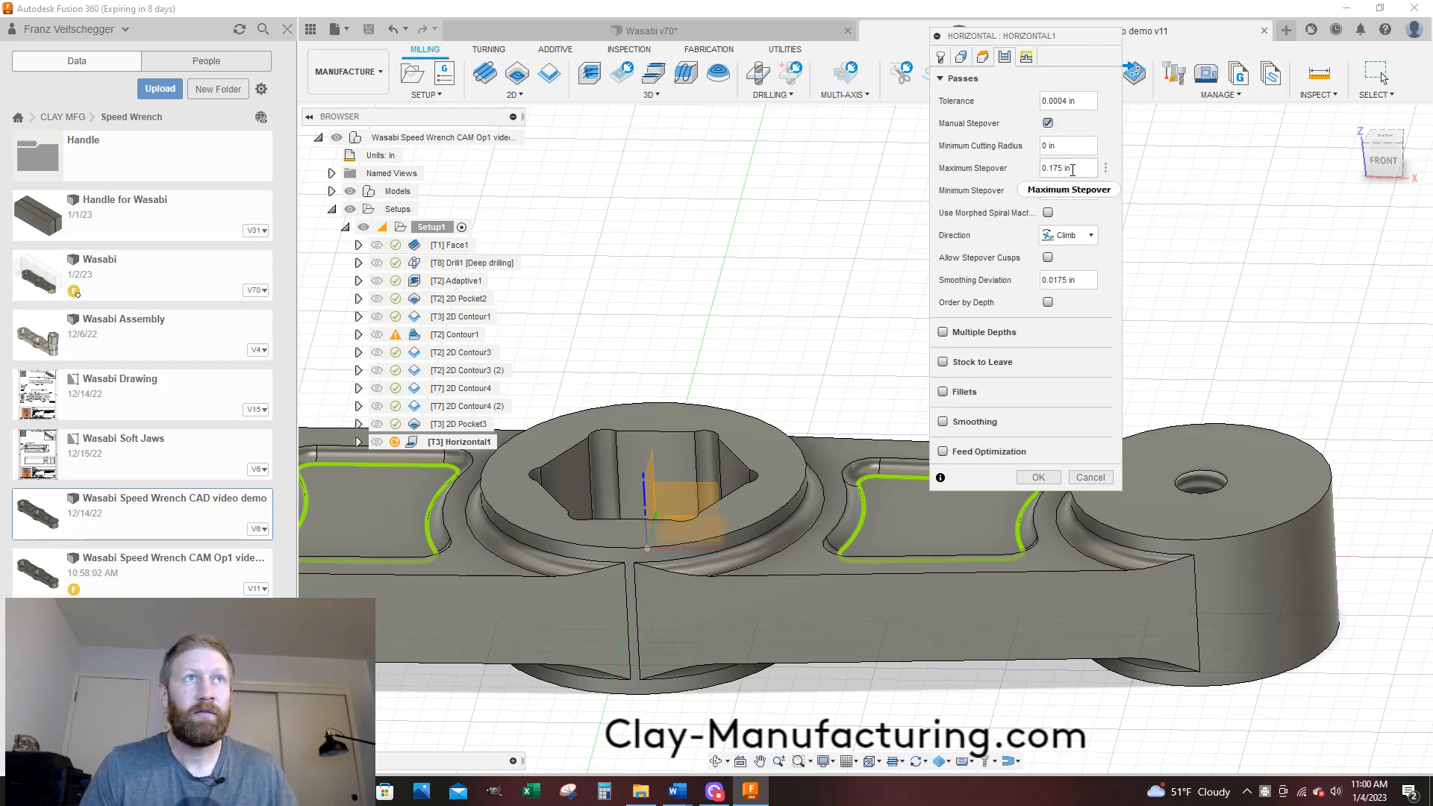
pyautogui.moveTo(1072, 169); pyautogui.dragTo(1011, 173)
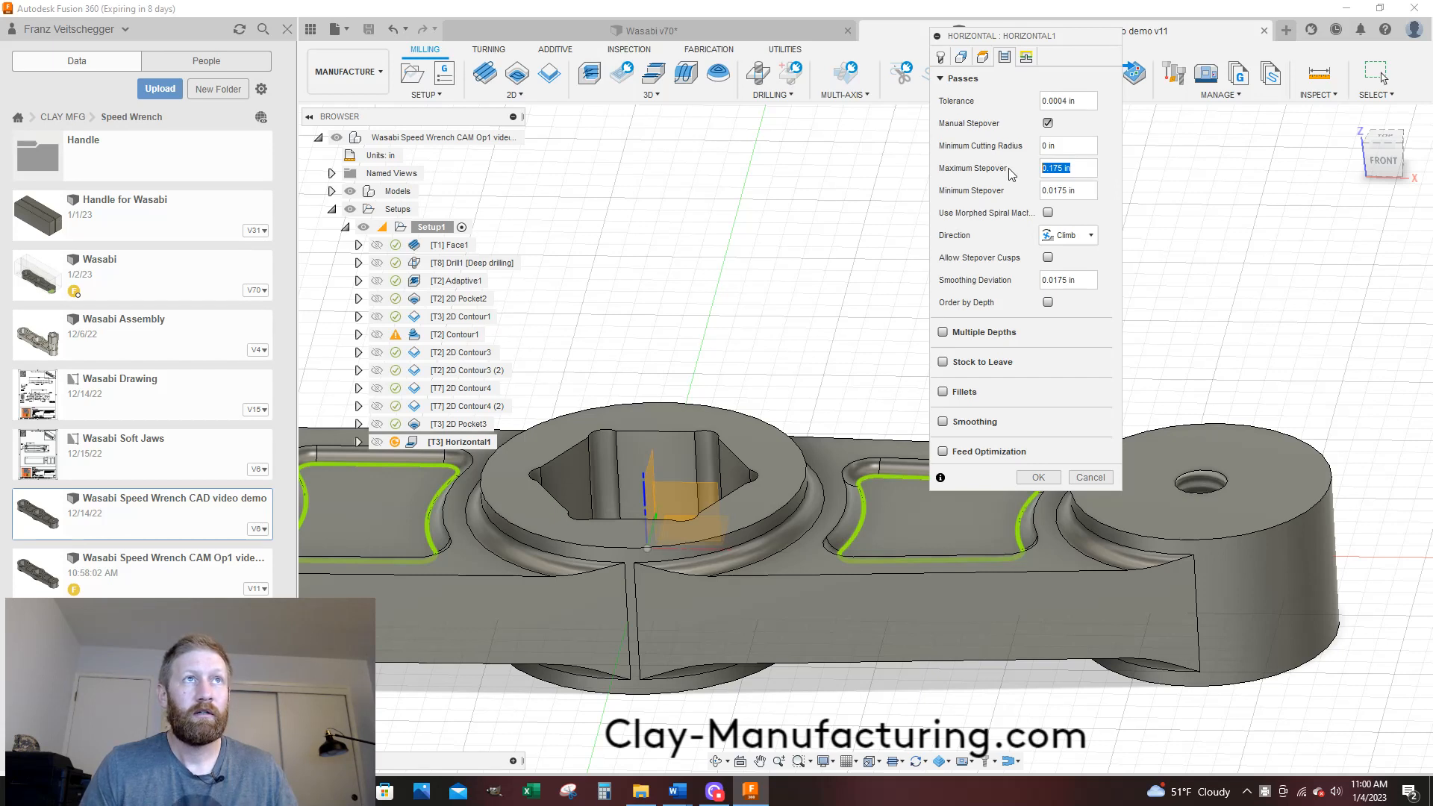
pyautogui.press('BackSpace')
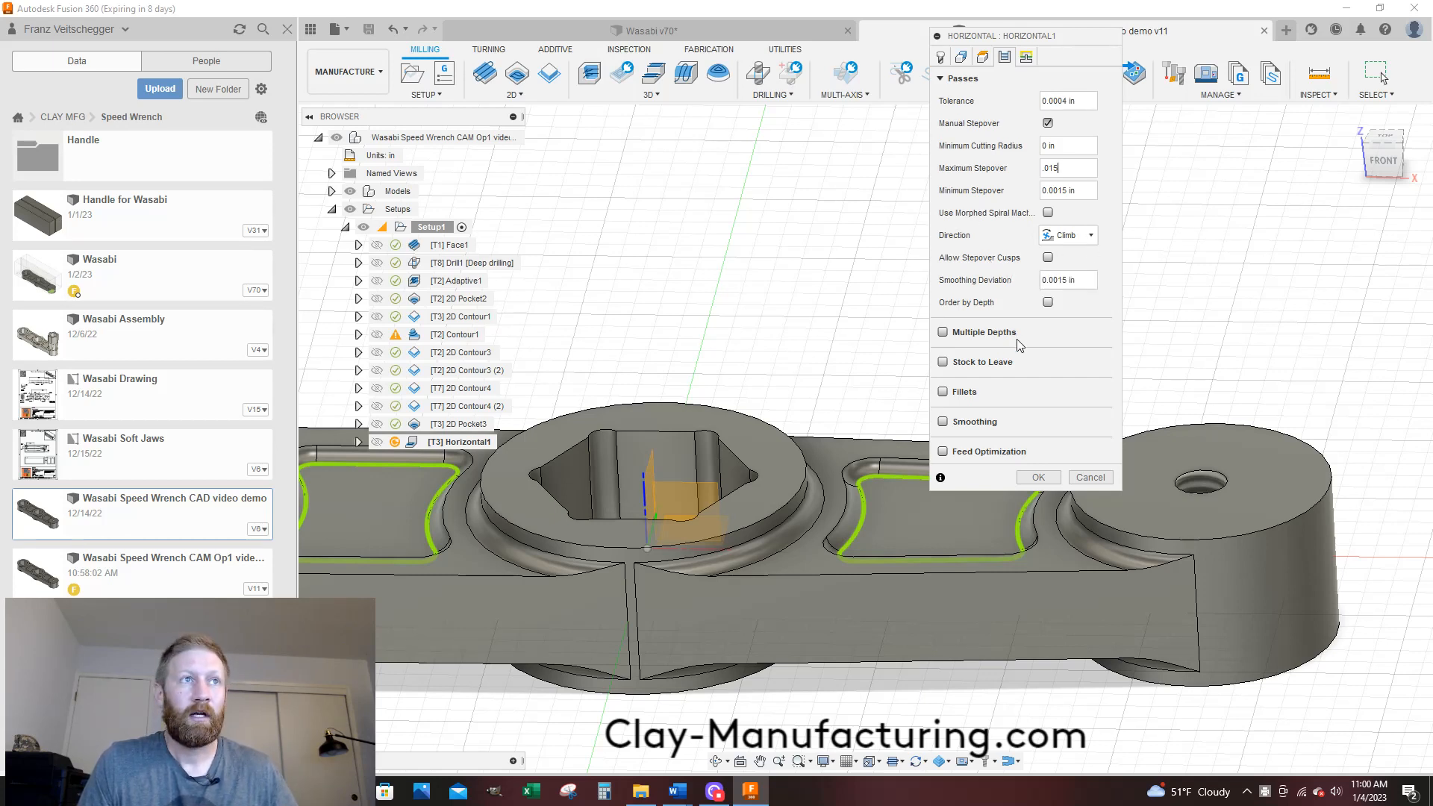
# Enable smoothing and feed optimization for the Horizontal operation's passes
pyautogui.click(943, 423)
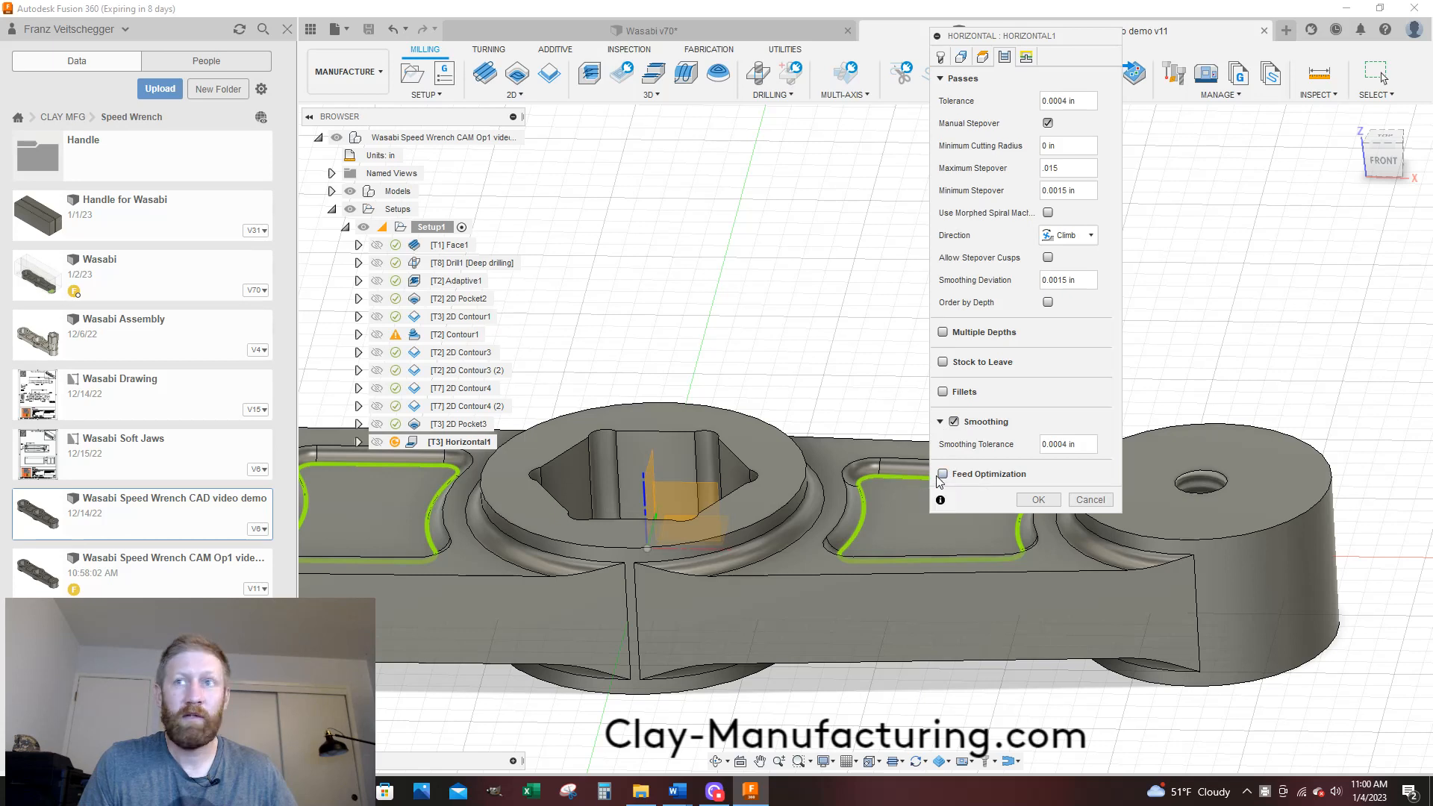
pyautogui.click(941, 475)
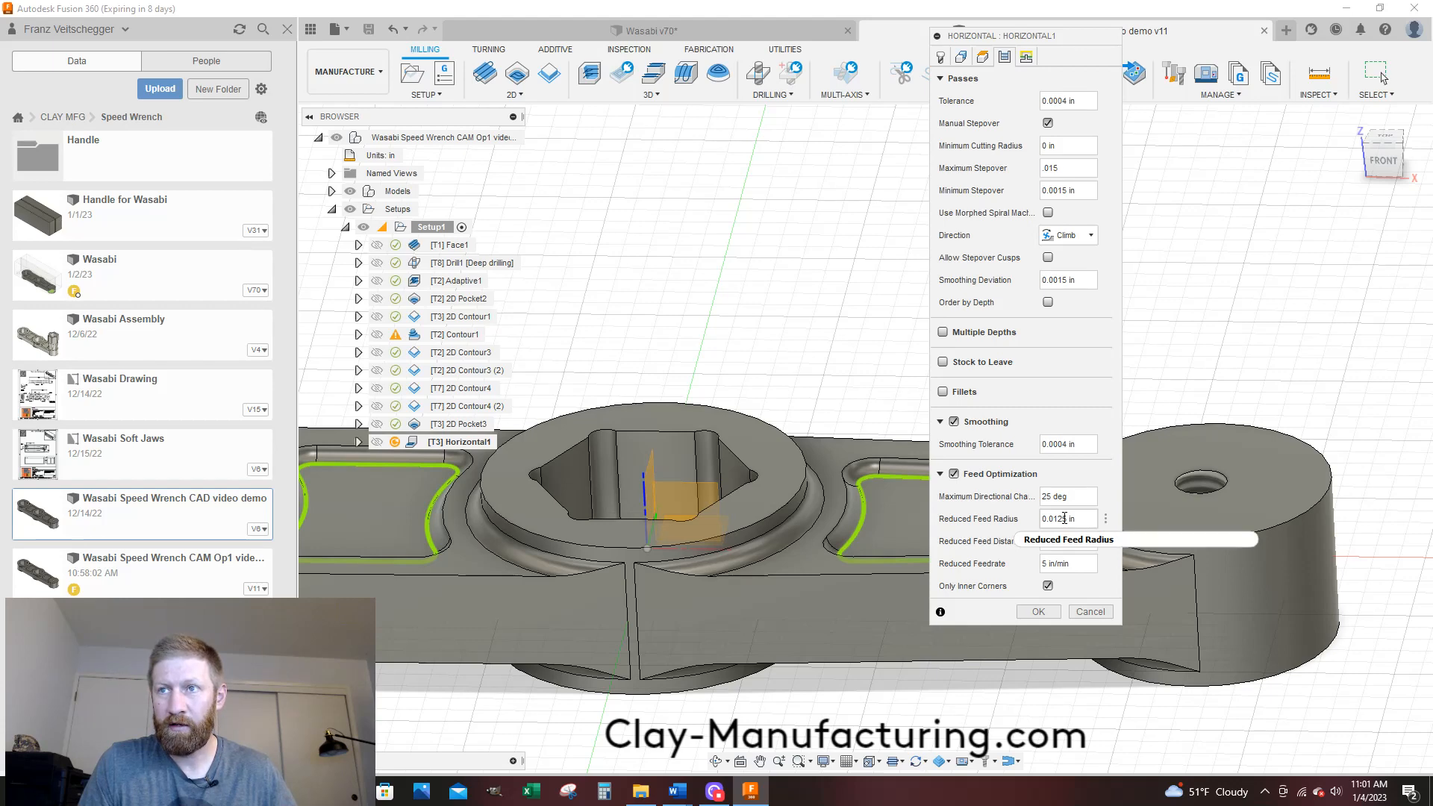
pyautogui.moveTo(1064, 518)
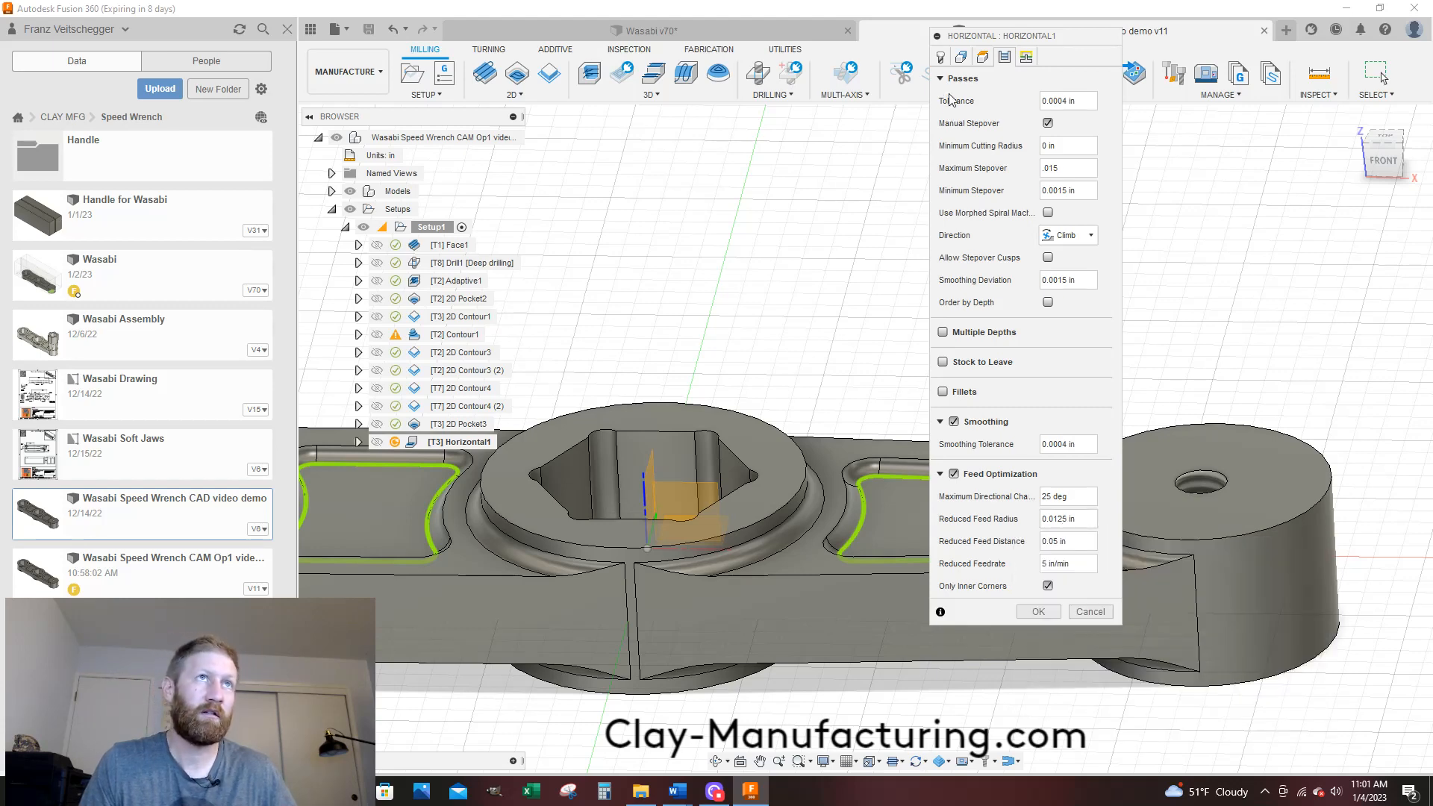
# Change the Horizontal operation's cutter to tool 7, the 1/8 in ball end mill from the document's tool list
pyautogui.click(942, 59)
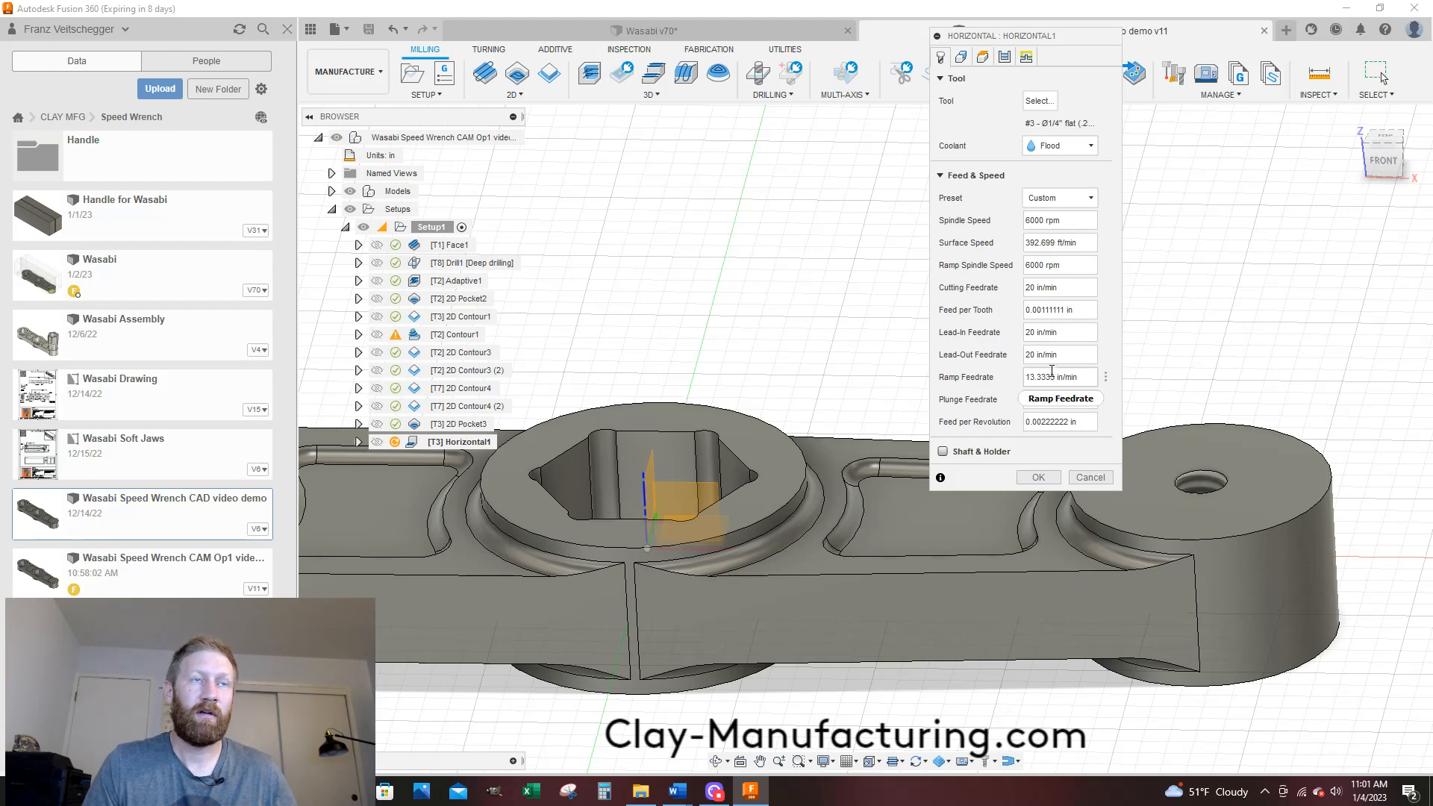
pyautogui.click(1044, 102)
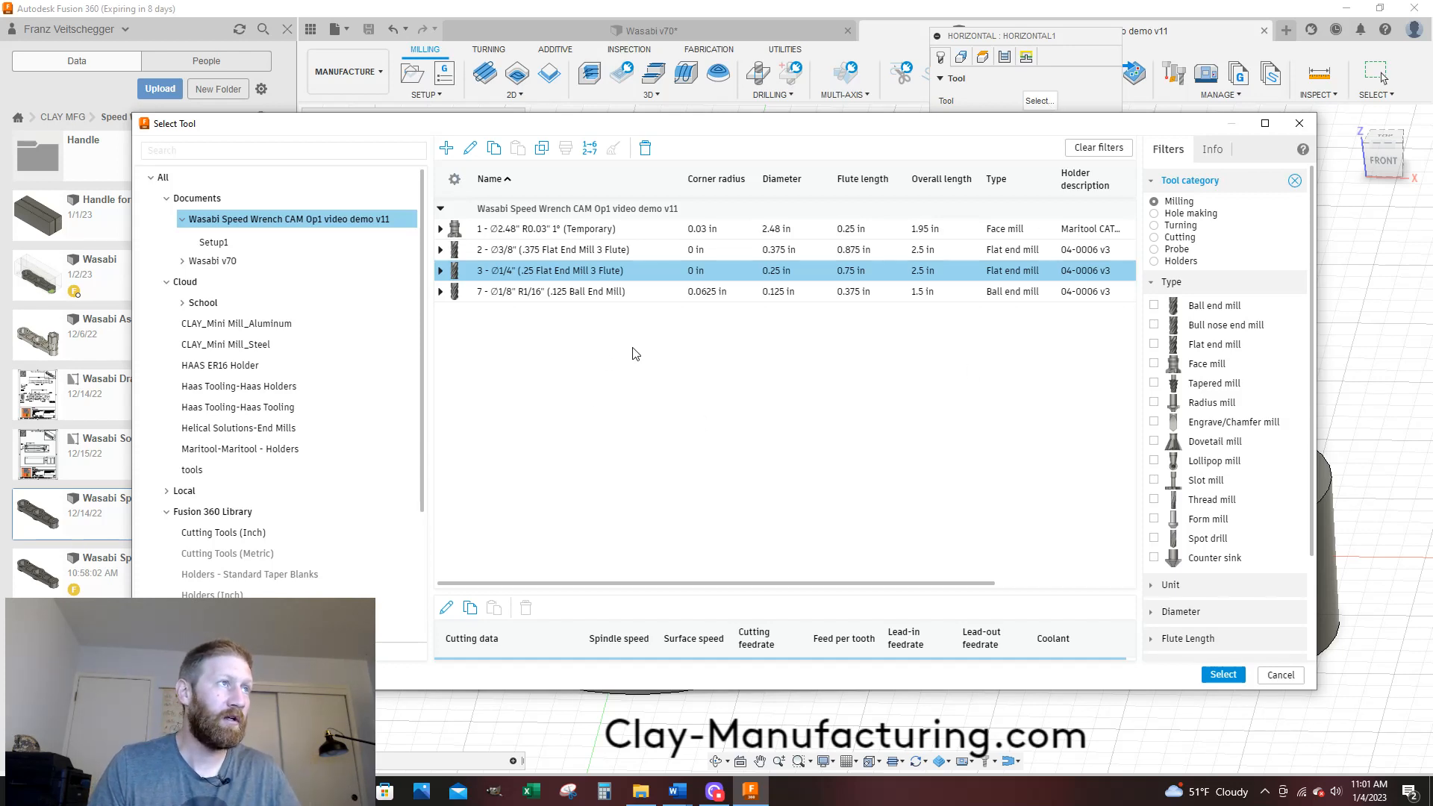
pyautogui.click(498, 292)
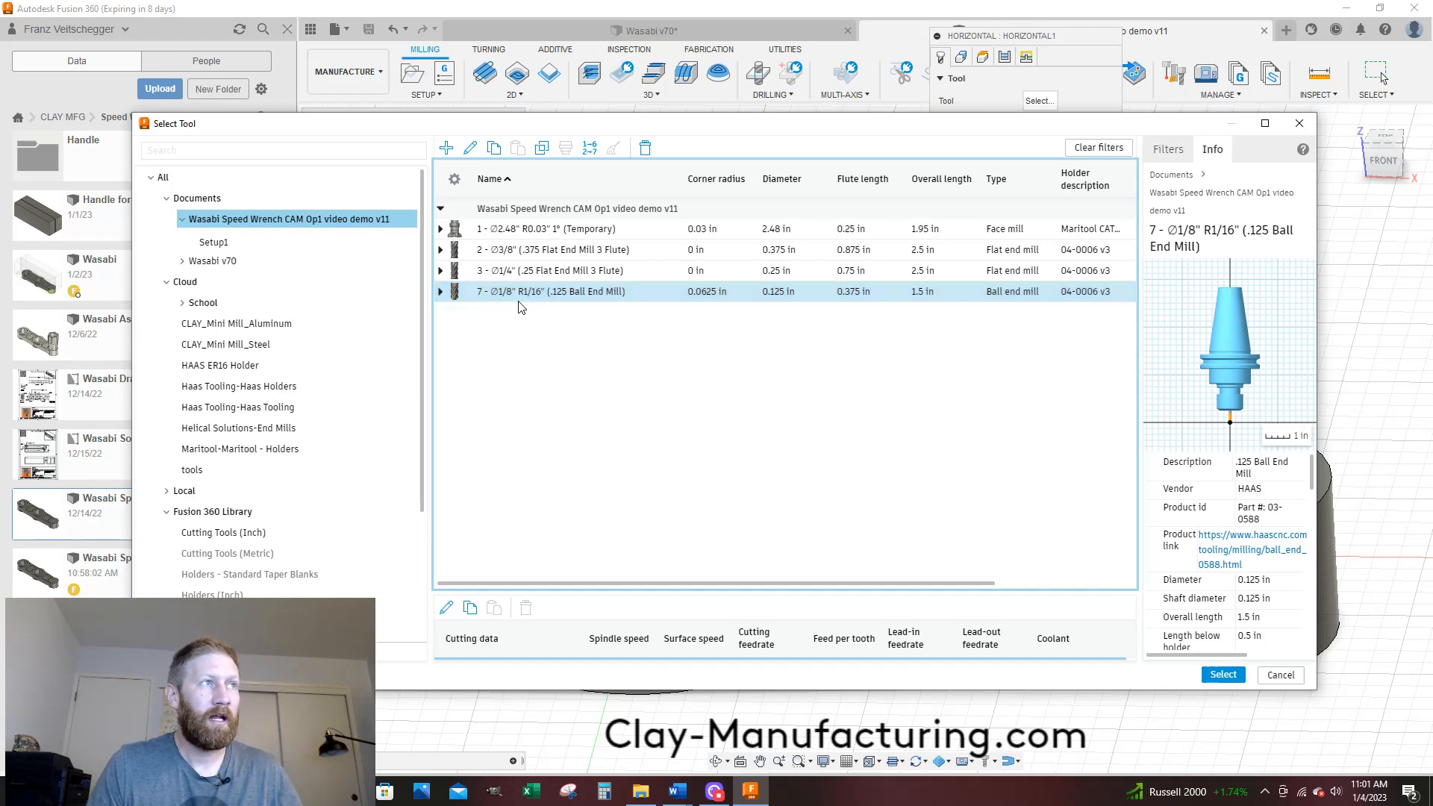
pyautogui.click(1219, 674)
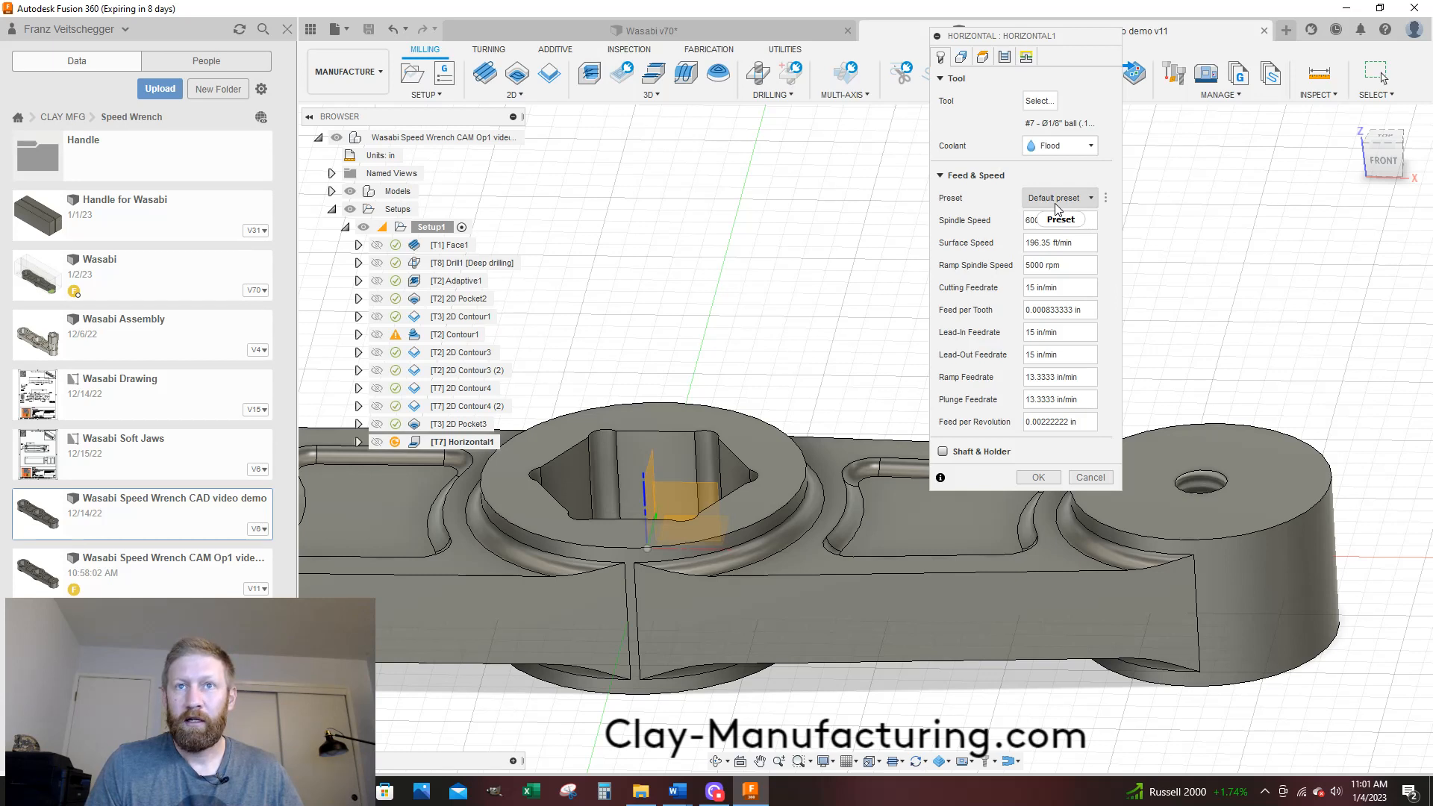
# Set the ball end mill's cutting feedrate to 20 in/min for the Horizontal operation
pyautogui.click(1028, 287)
pyautogui.moveTo(1032, 287); pyautogui.dragTo(1027, 288)
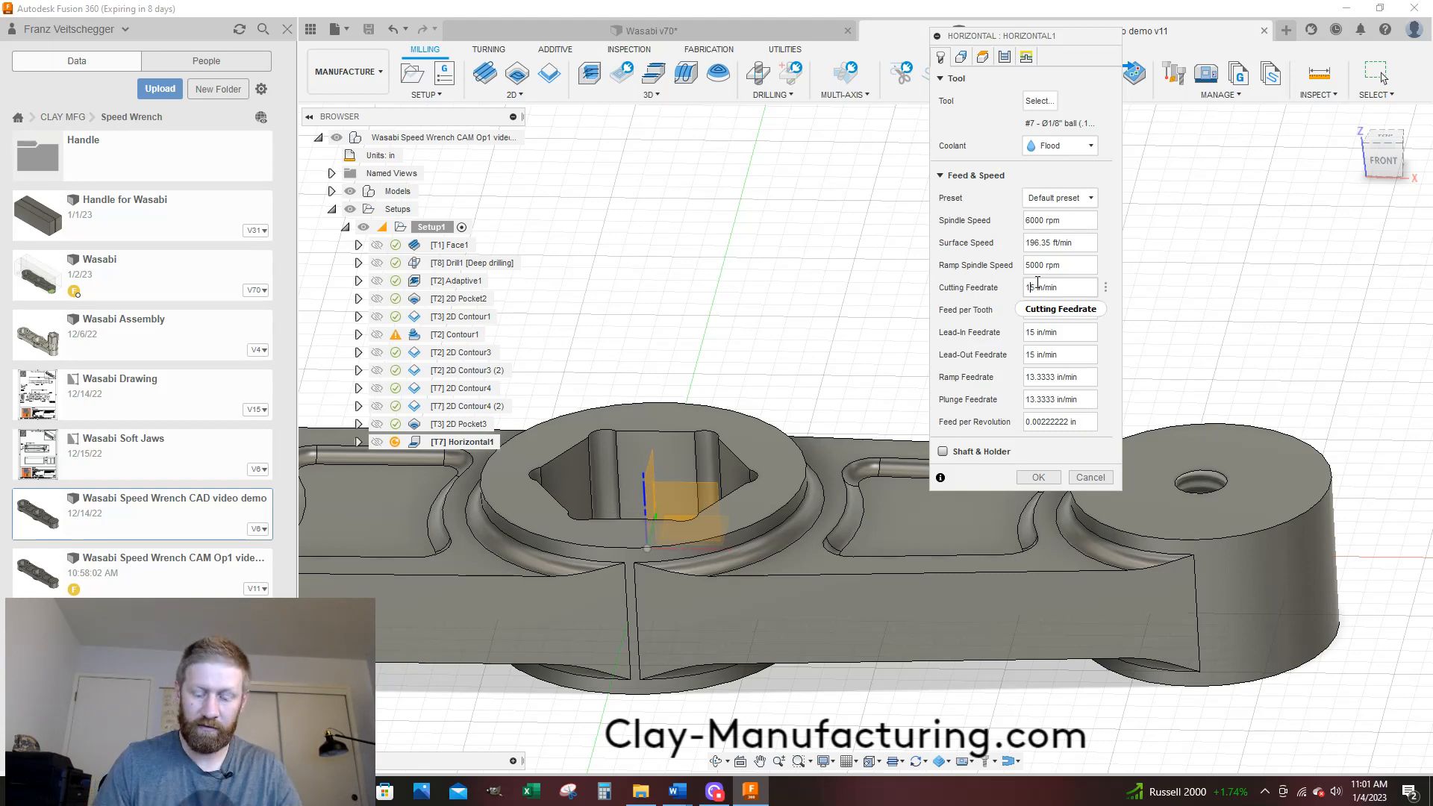
pyautogui.press('BackSpace')
pyautogui.press('BackSpace')
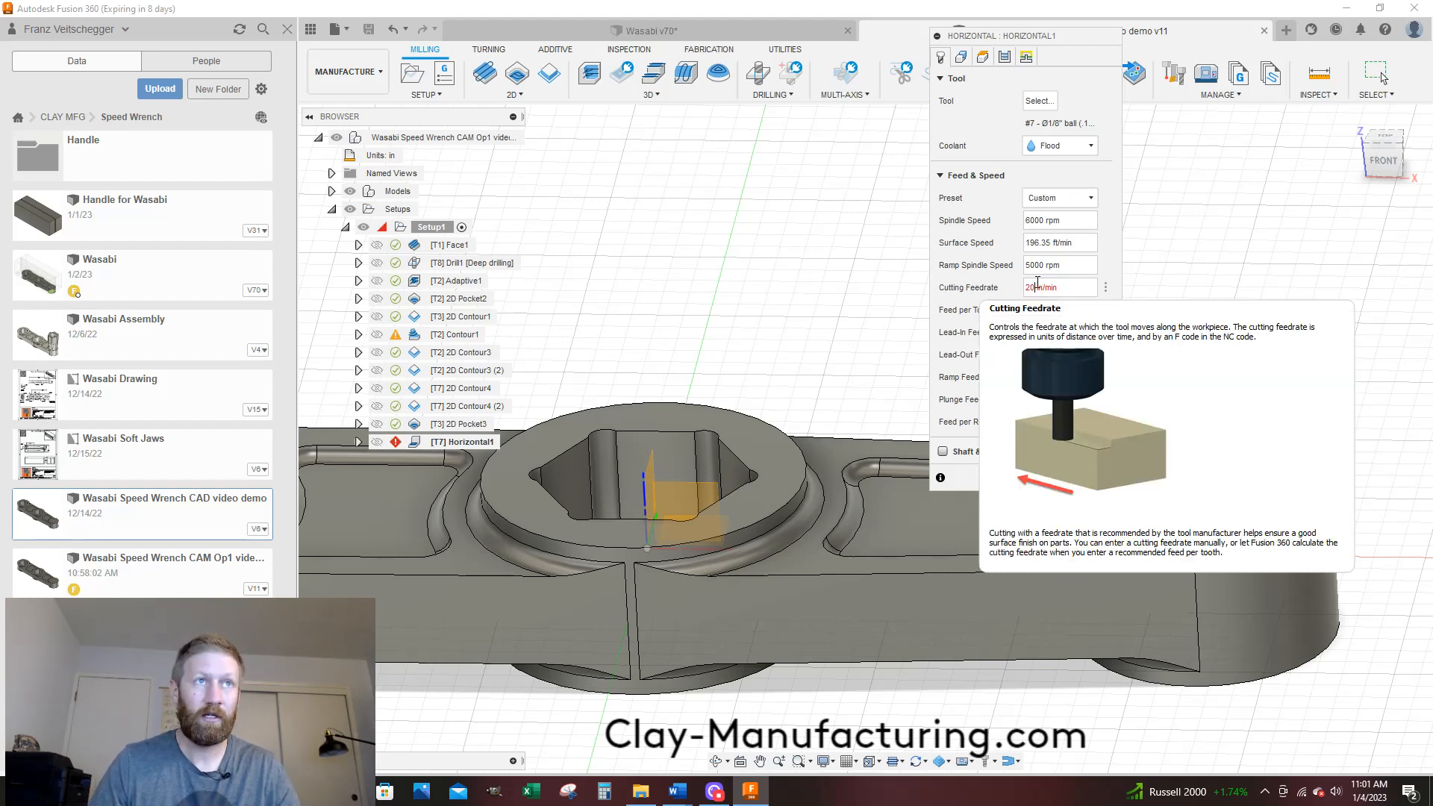
pyautogui.write('20')
pyautogui.press('Return')
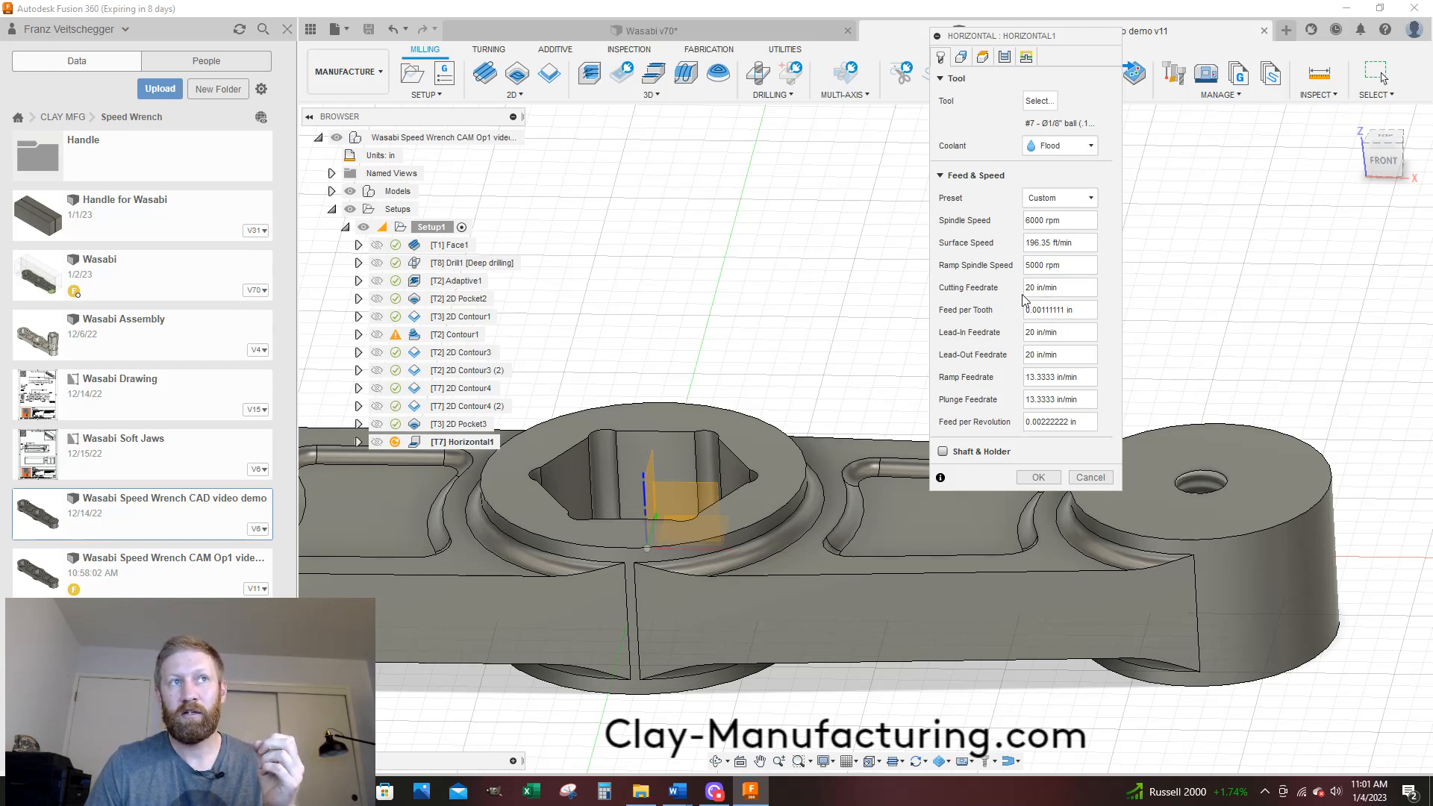
# Review the Horizontal operation's geometry, passes and linking settings, and accept them to generate the toolpath
pyautogui.click(962, 58)
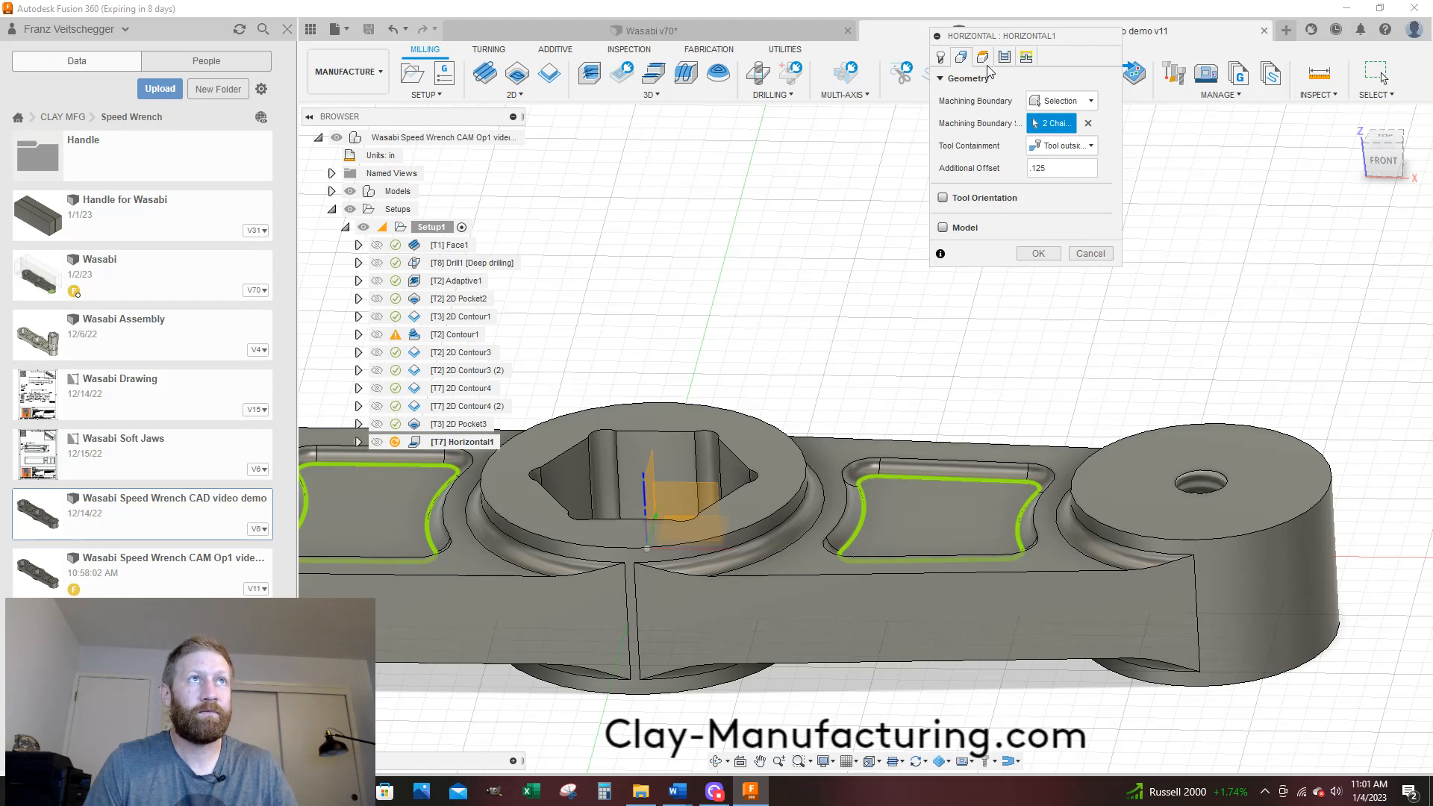
pyautogui.click(991, 63)
pyautogui.click(1002, 59)
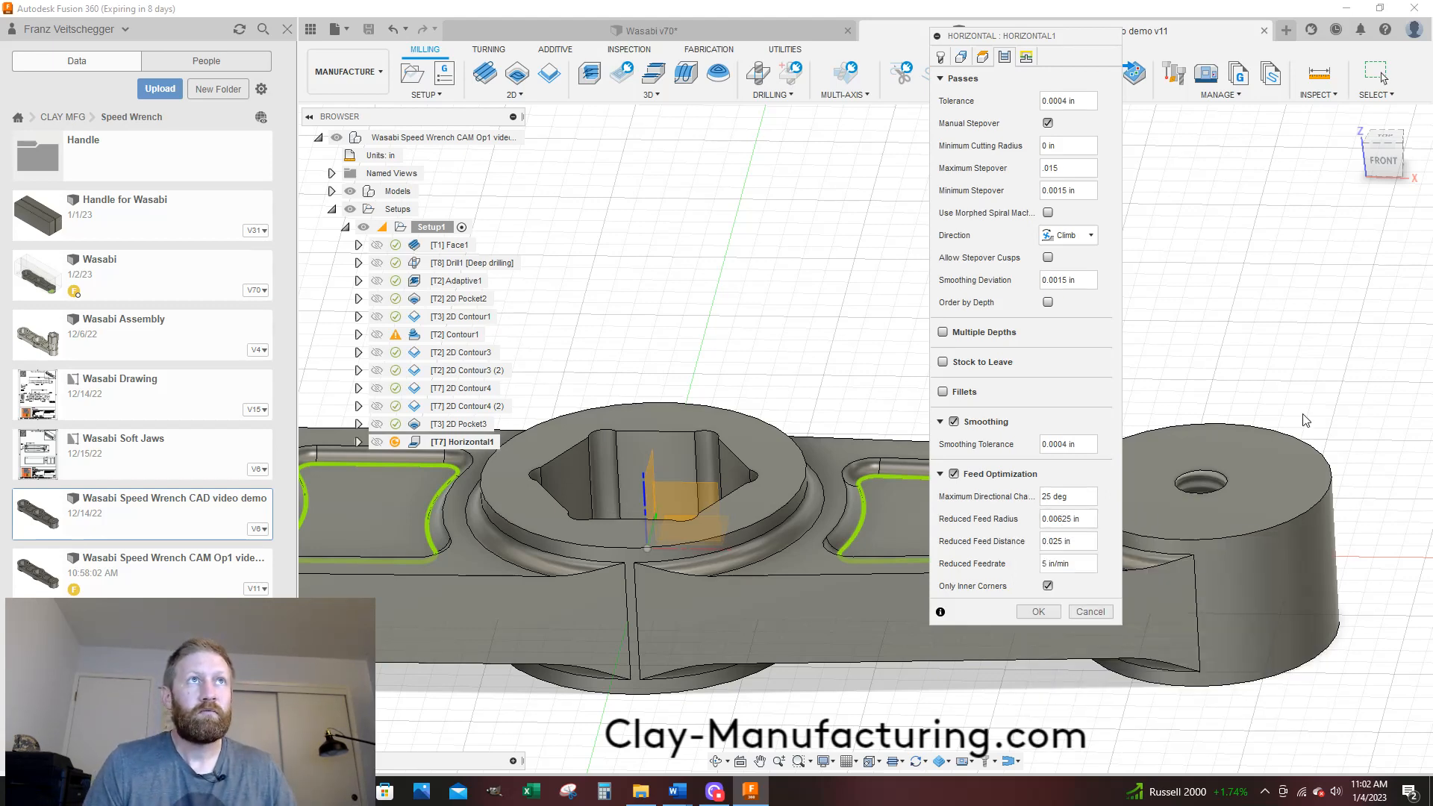
pyautogui.click(1027, 58)
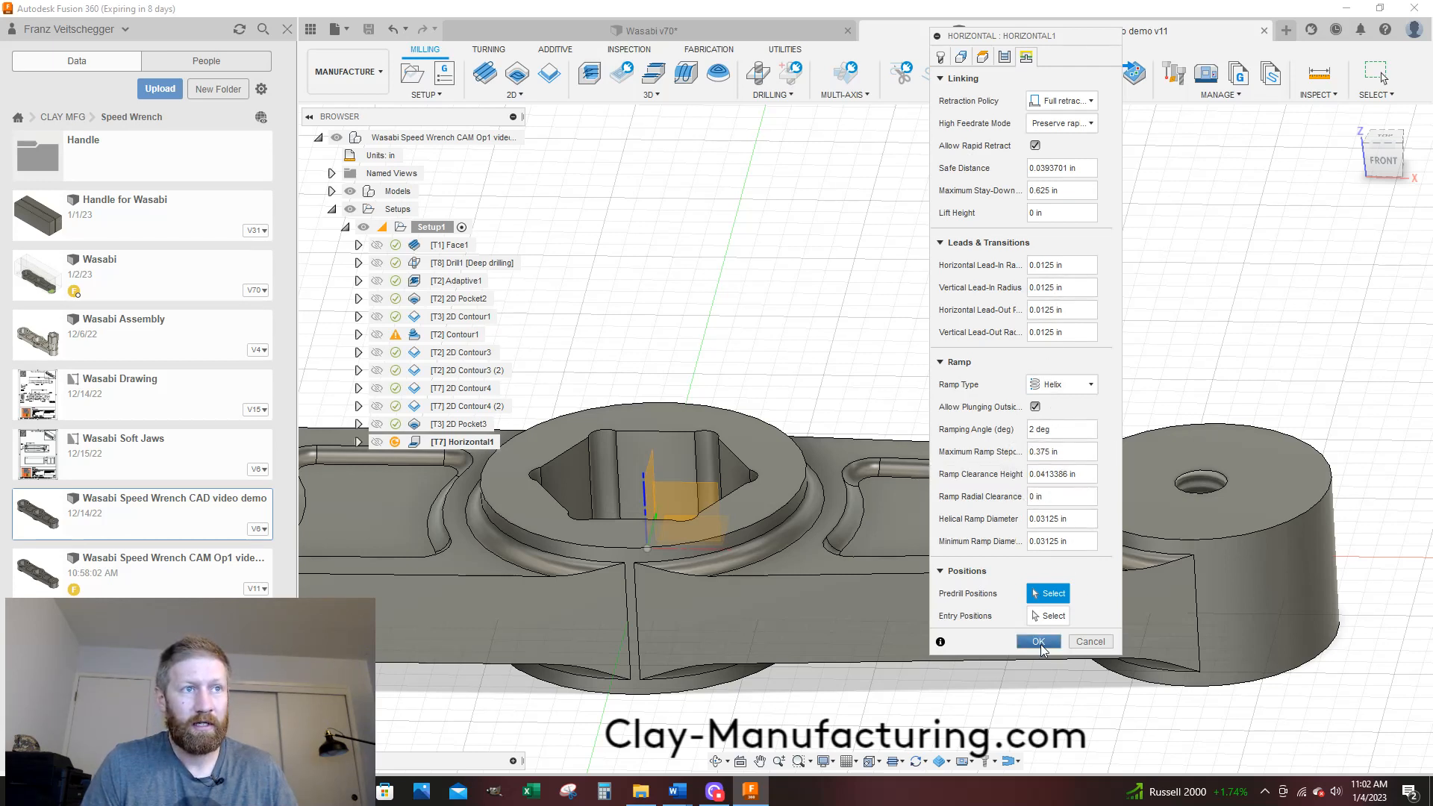
pyautogui.click(1039, 641)
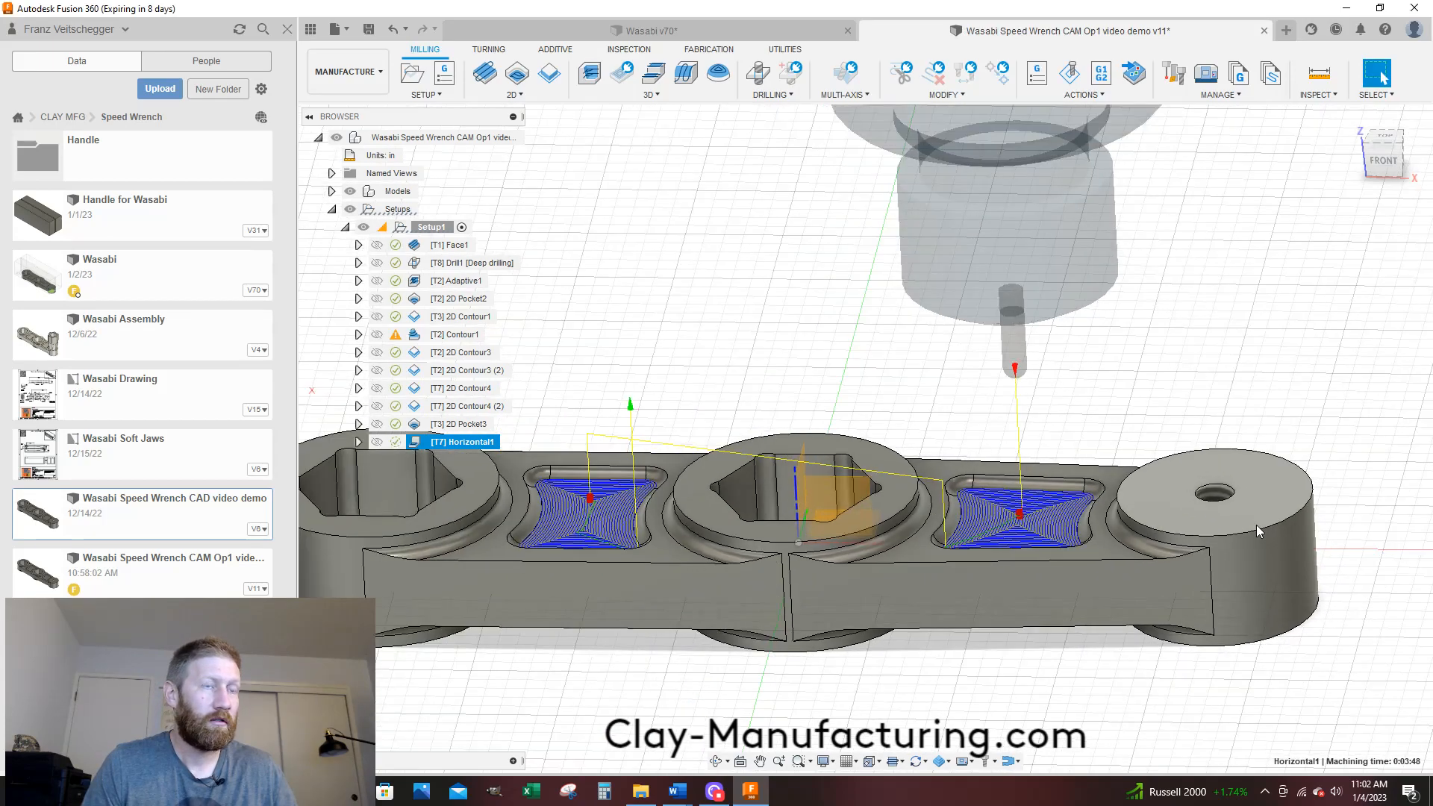
# Inspect the generated Horizontal toolpath on the recessed web floor from above and from the front
pyautogui.keyDown('shift'); pyautogui.moveTo(963, 556); pyautogui.dragTo(961, 602, button='middle'); pyautogui.keyUp('shift')
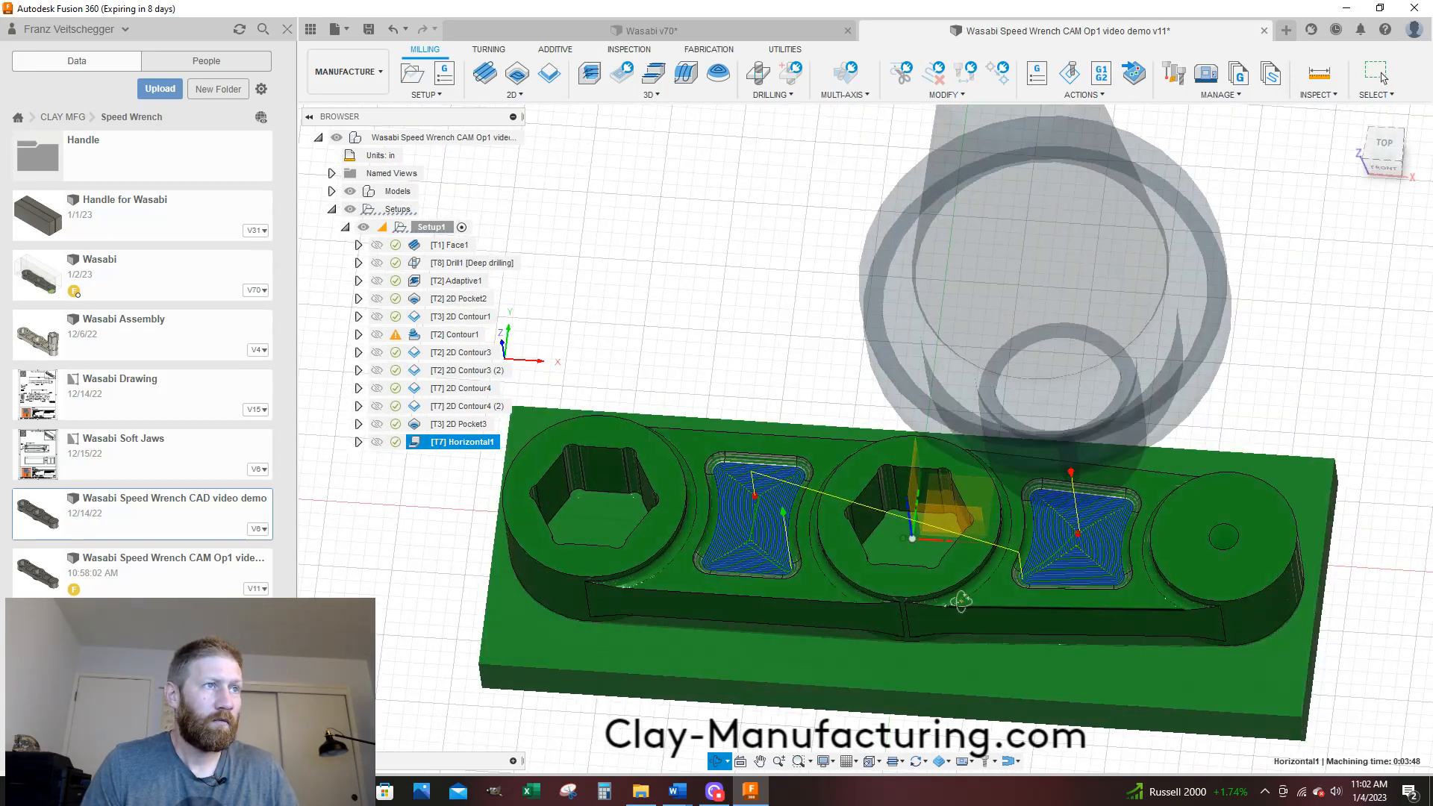
pyautogui.scroll(5, 668, 539)
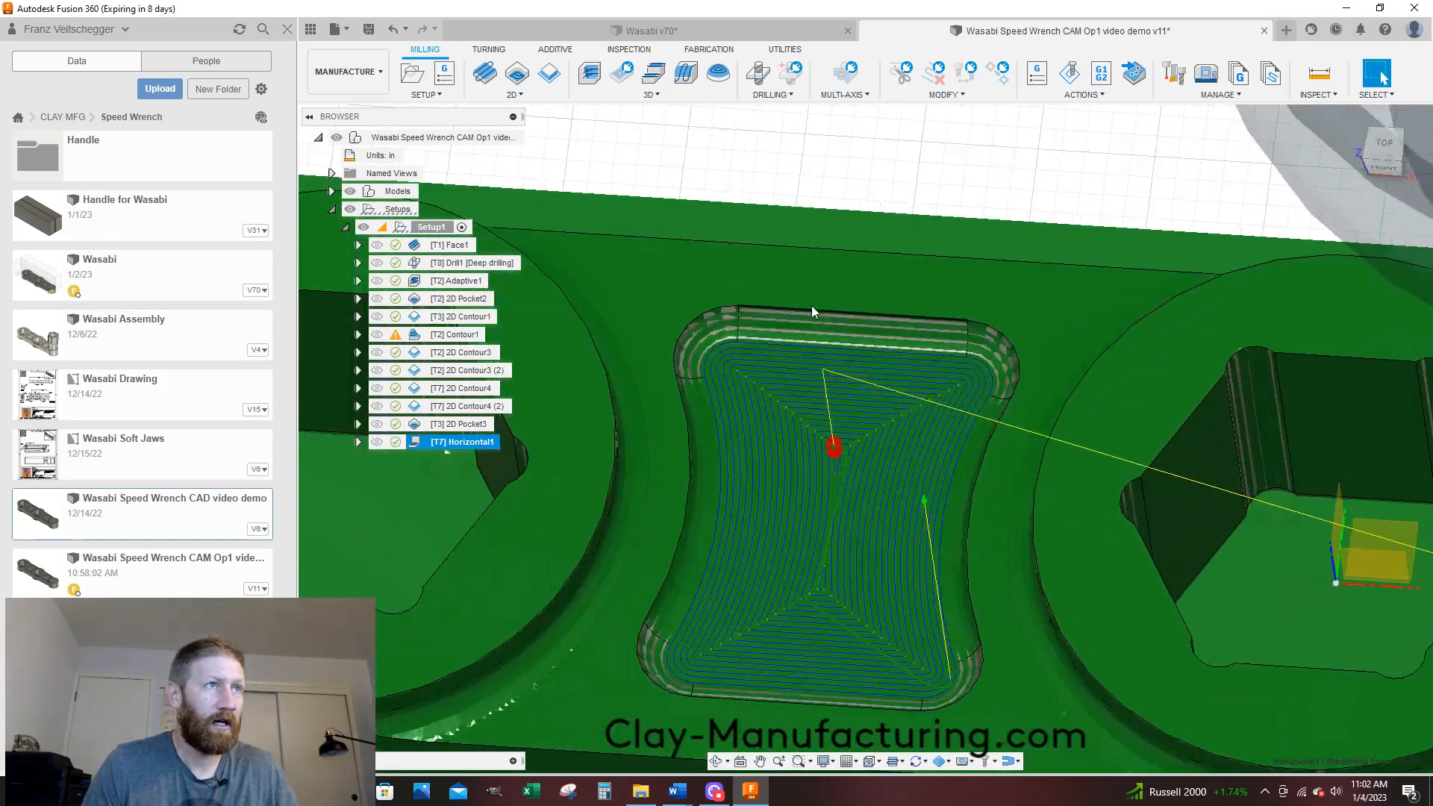
pyautogui.keyDown('shift'); pyautogui.moveTo(881, 422); pyautogui.dragTo(877, 373, button='middle'); pyautogui.keyUp('shift')
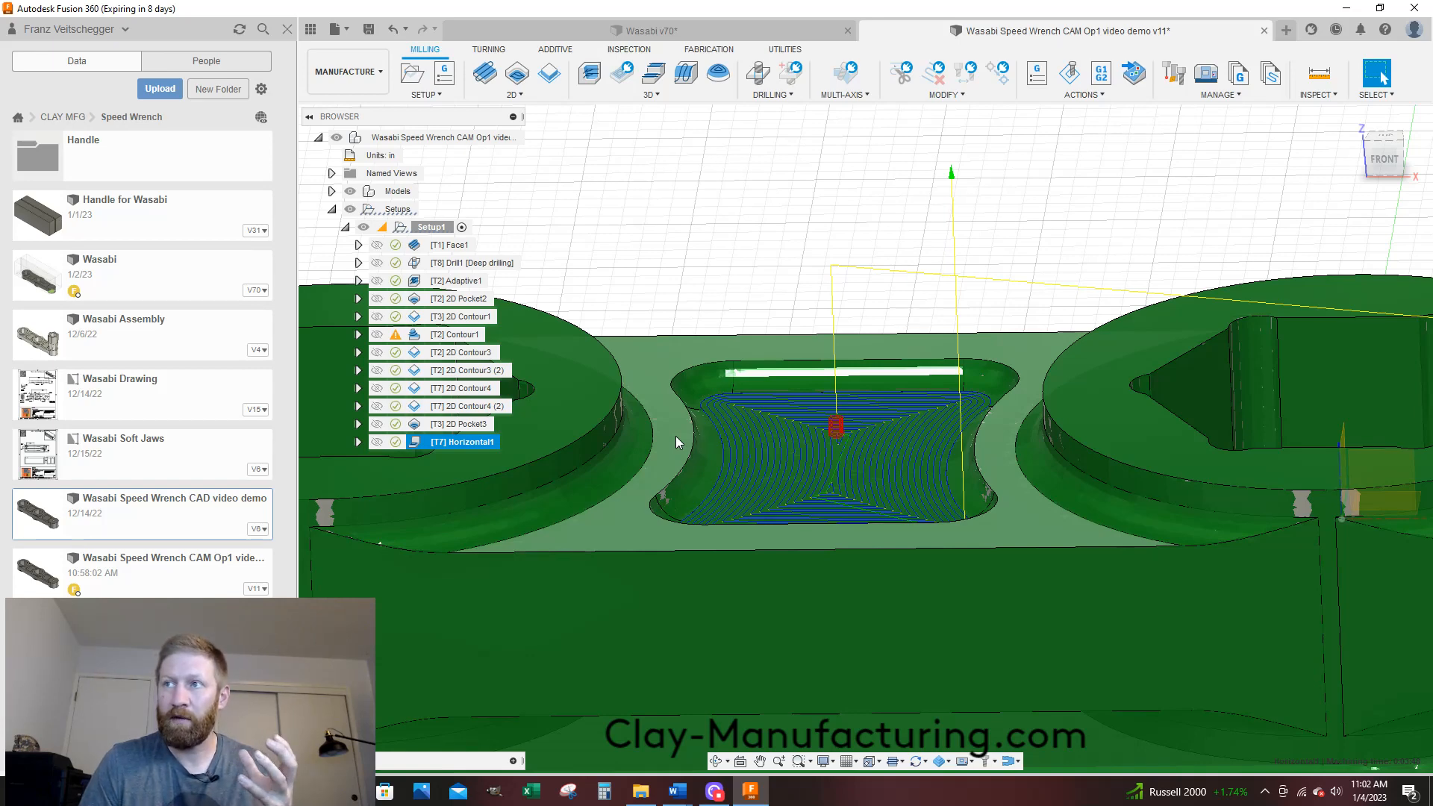
pyautogui.scroll(-2, 674, 435)
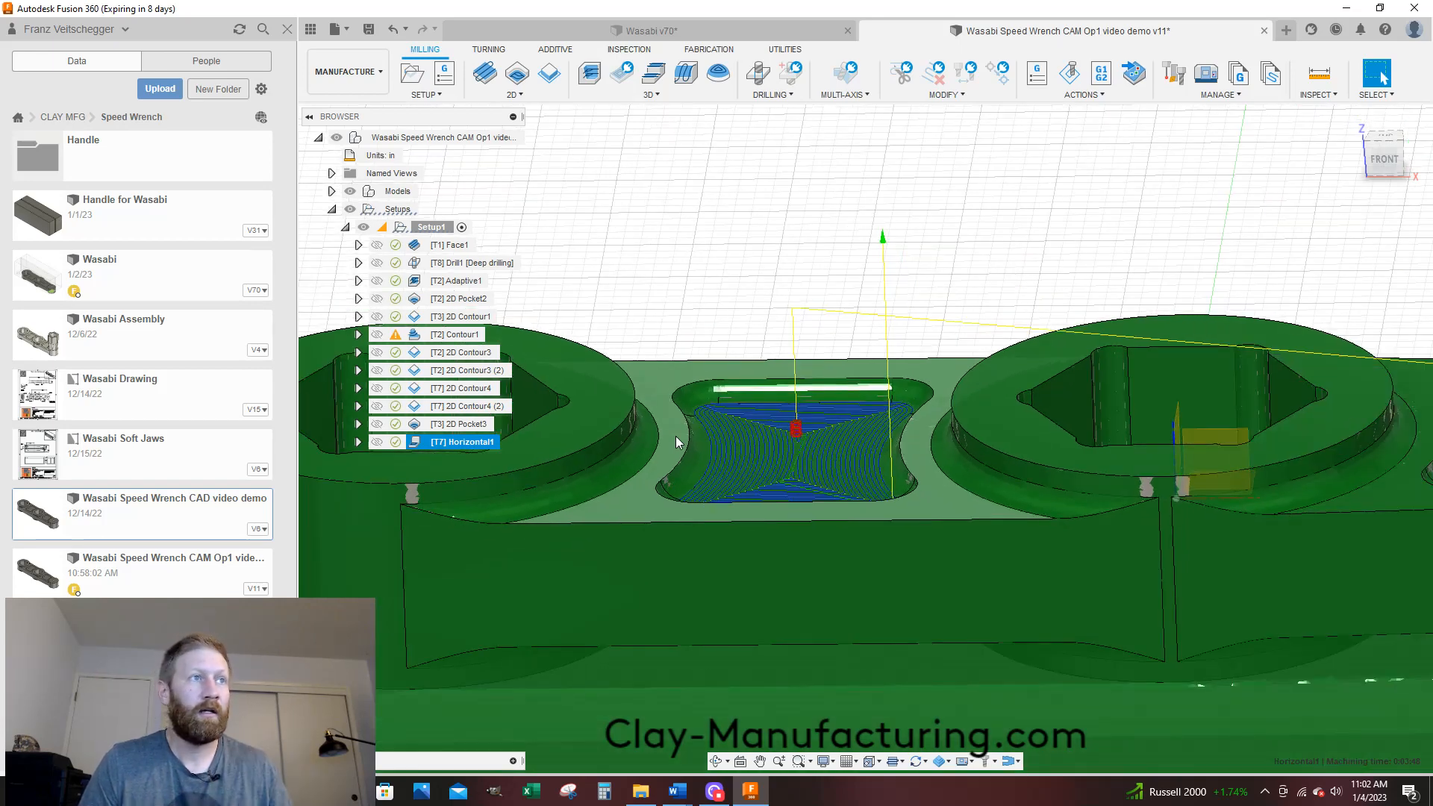
pyautogui.scroll(-1, 767, 411)
pyautogui.keyDown('shift'); pyautogui.moveTo(767, 410); pyautogui.dragTo(772, 459, button='middle'); pyautogui.keyUp('shift')
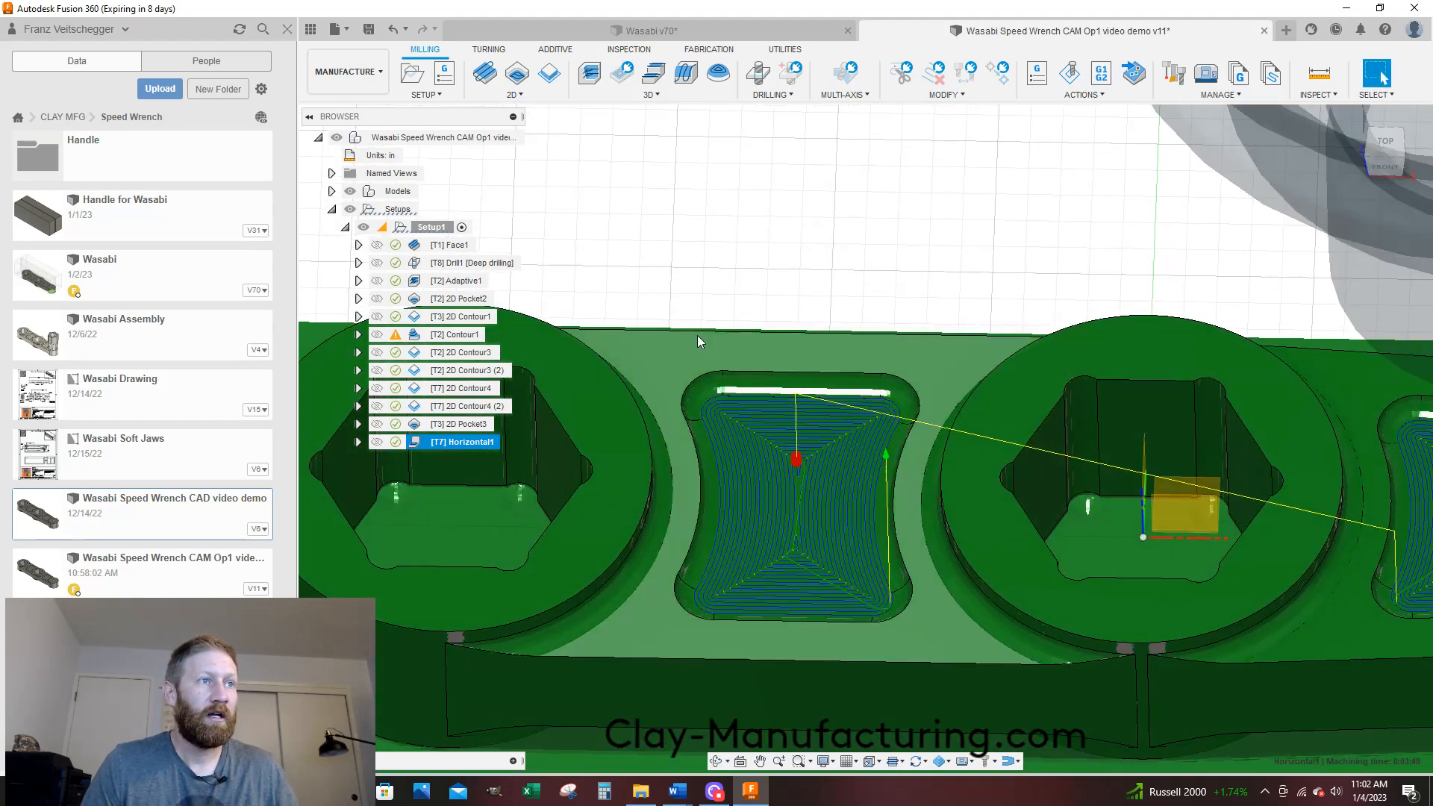
pyautogui.scroll(-2, 659, 300)
# Switch to the Wasabi v70 document and examine its 12_Ball Finish Horiz toolpath in both web pockets for comparison
pyautogui.click(746, 31)
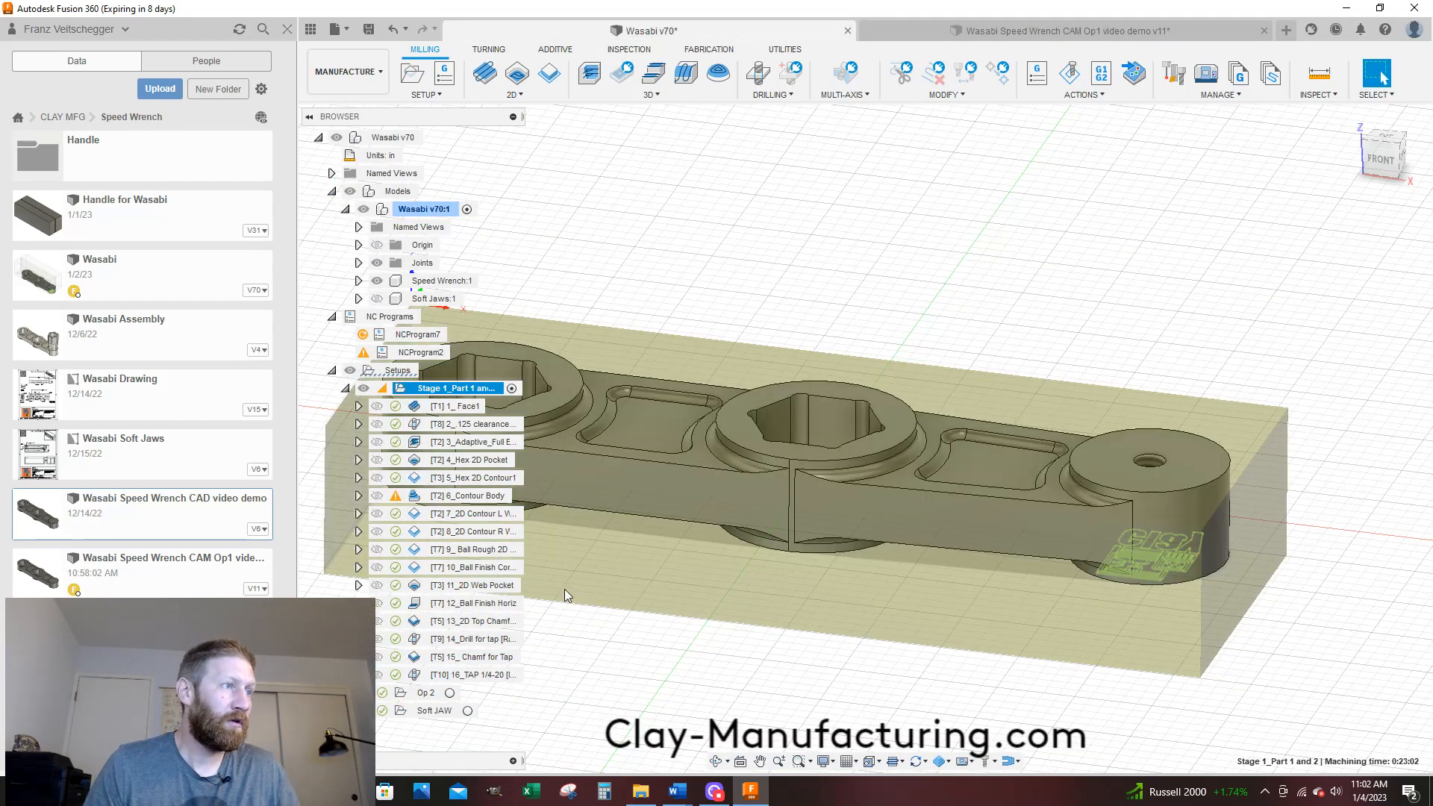
pyautogui.click(474, 550)
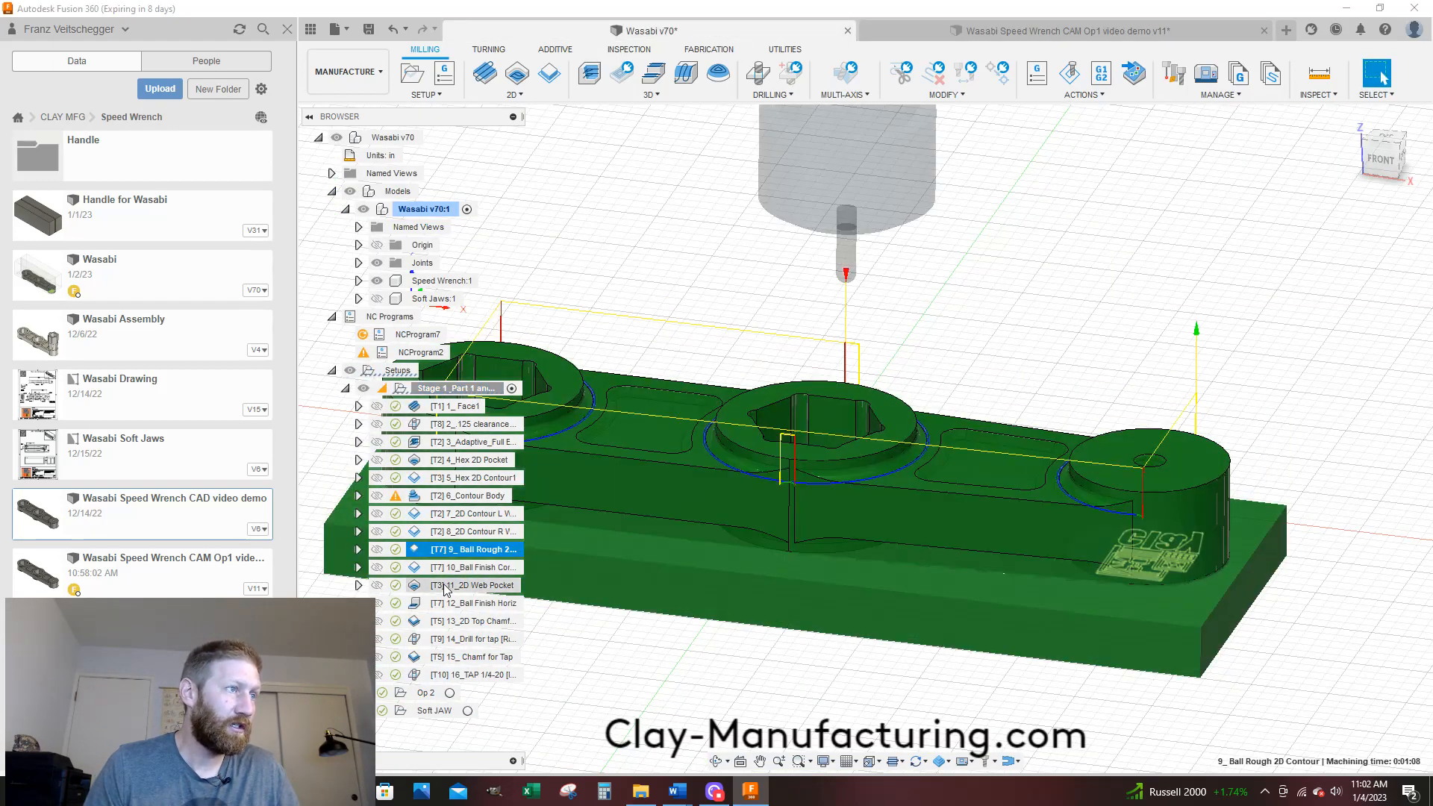
pyautogui.click(464, 603)
pyautogui.scroll(5, 602, 446)
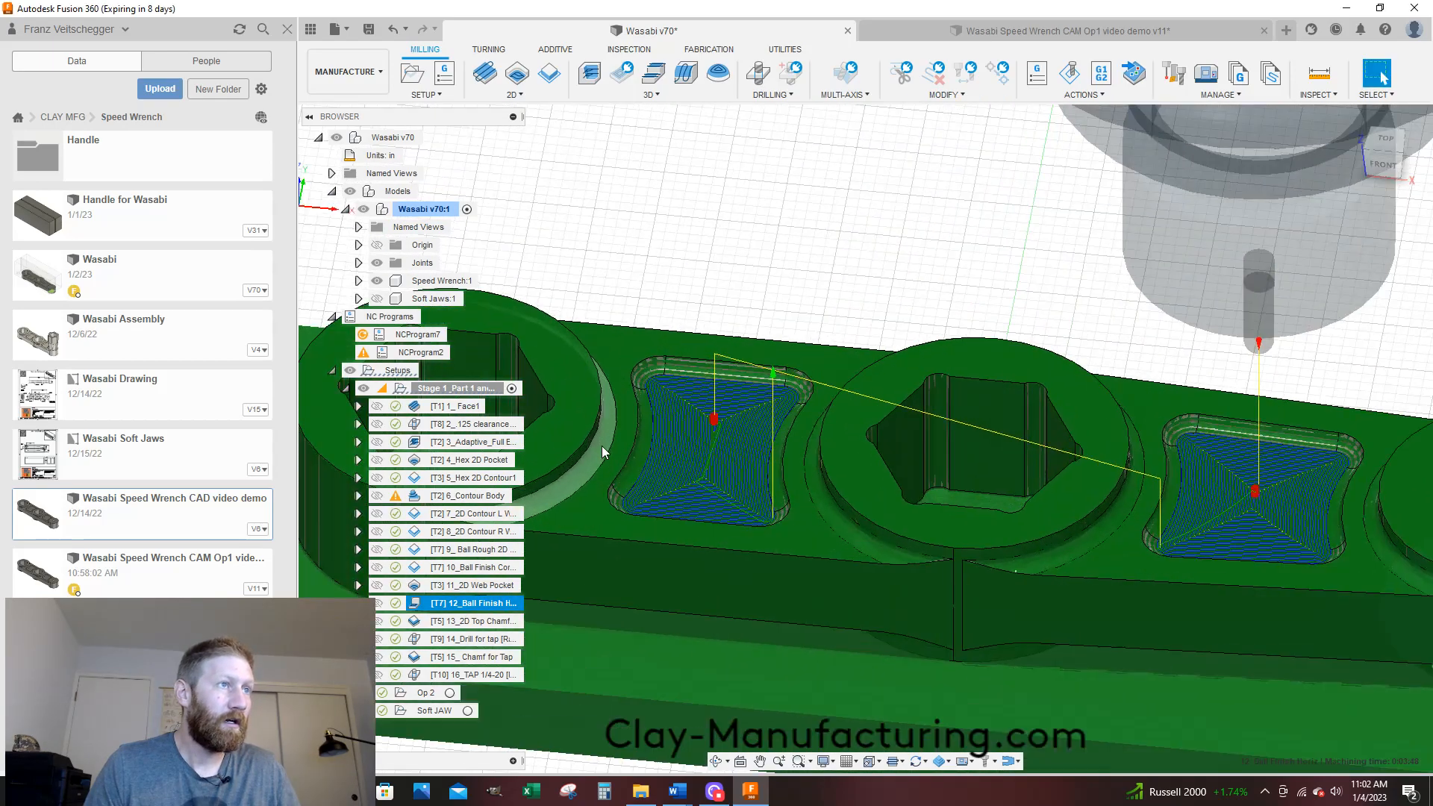
pyautogui.scroll(4, 602, 446)
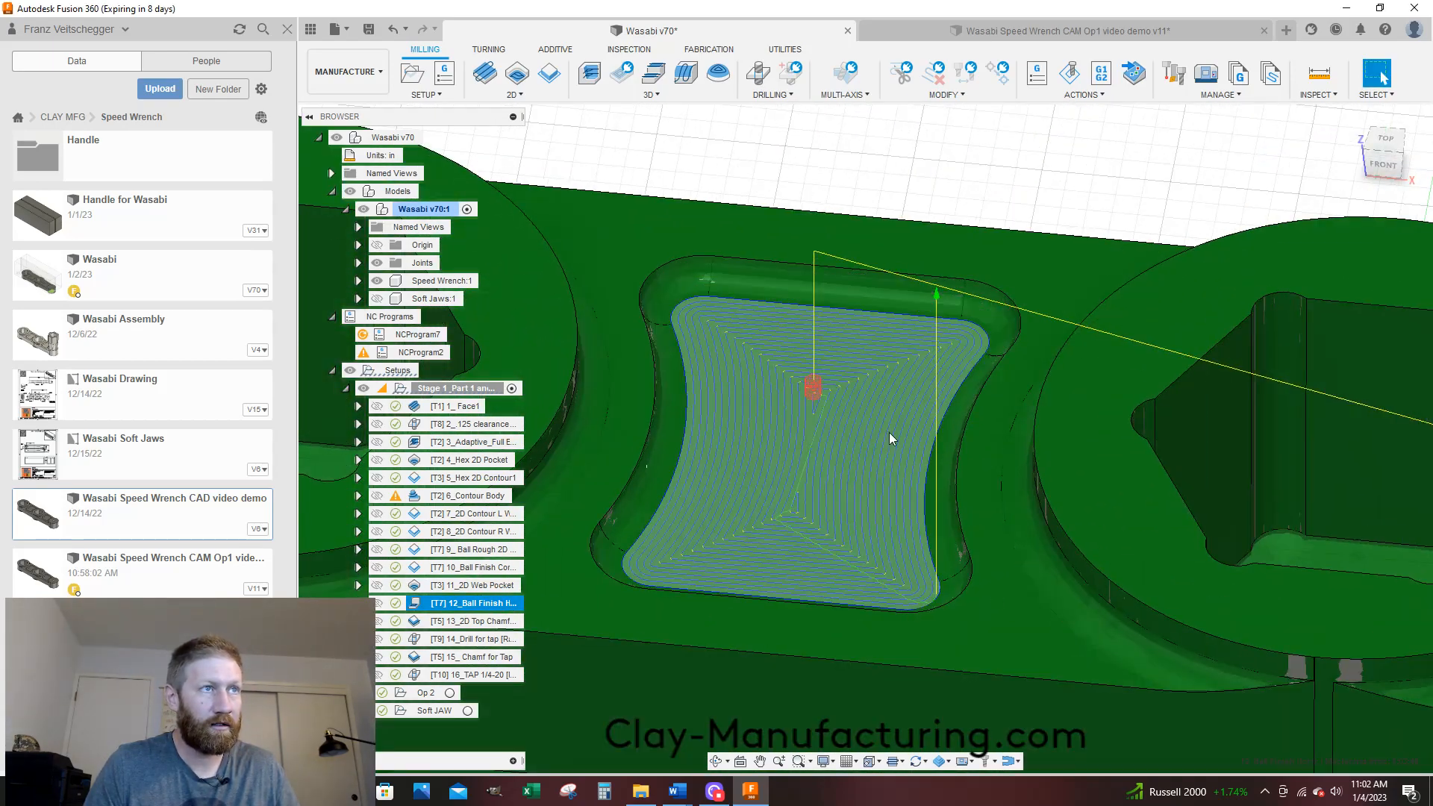
pyautogui.scroll(-5, 858, 563)
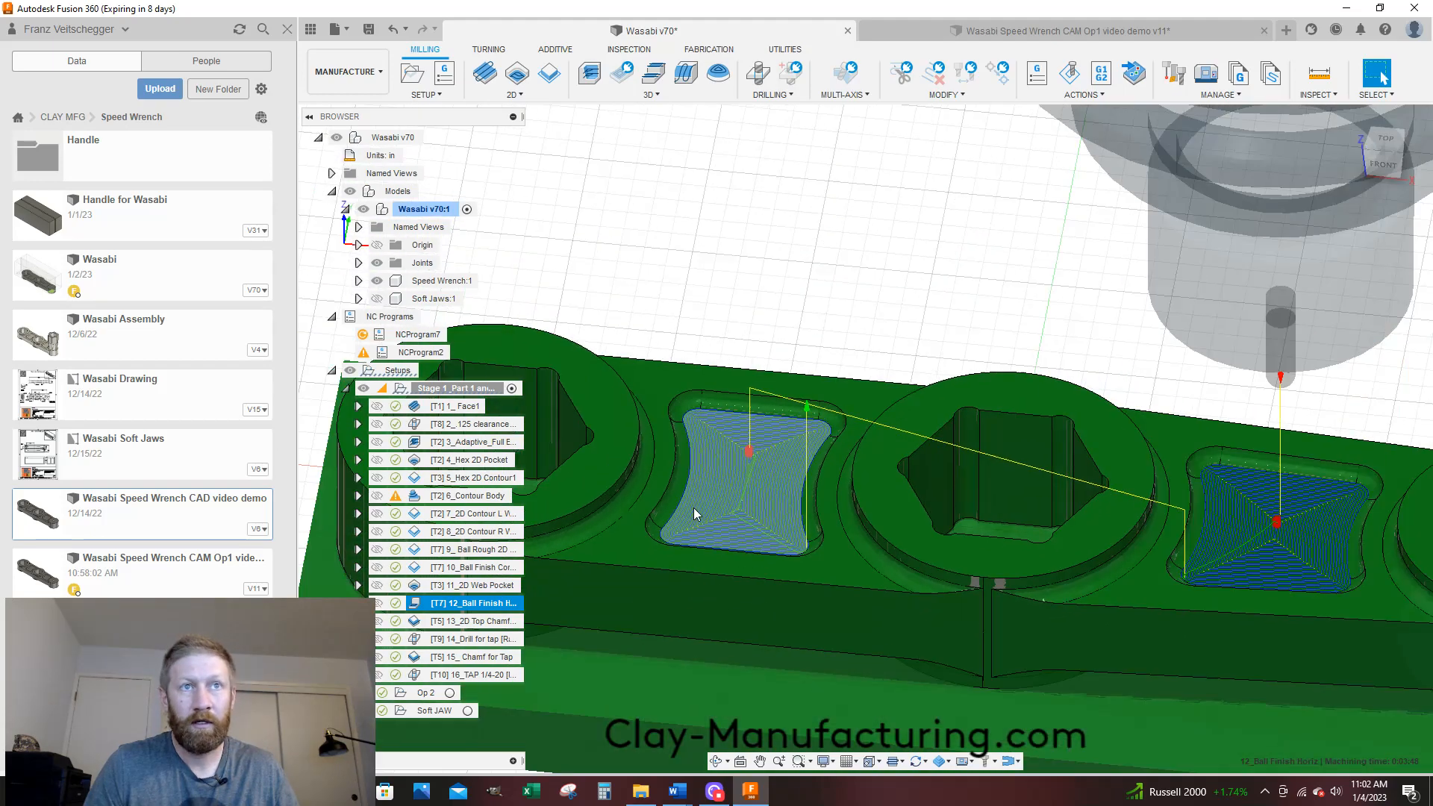
pyautogui.scroll(4, 1070, 509)
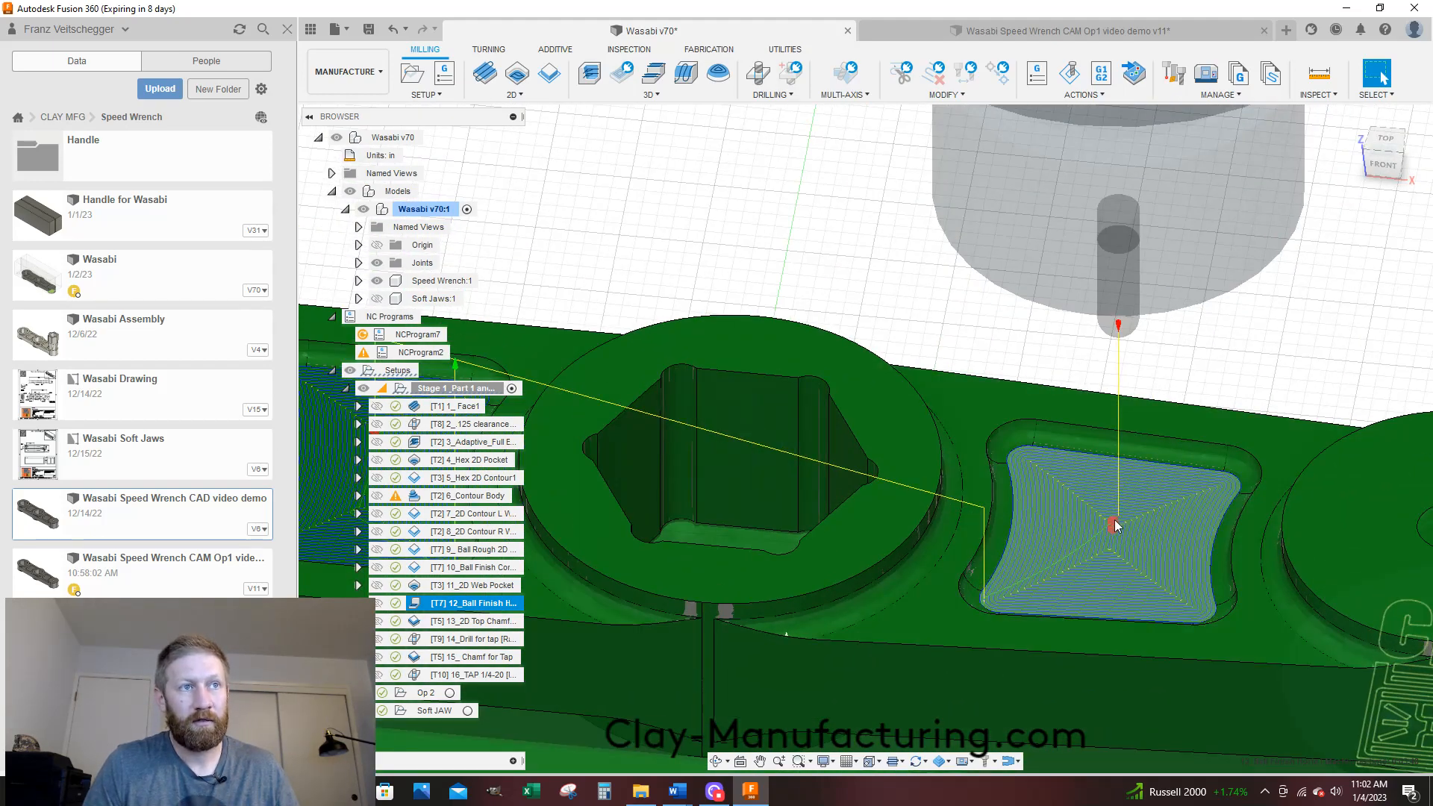
# Return to the Wasabi Speed Wrench CAM Op1 video demo document, display the Horizontal1 toolpath and save the design
pyautogui.click(1015, 35)
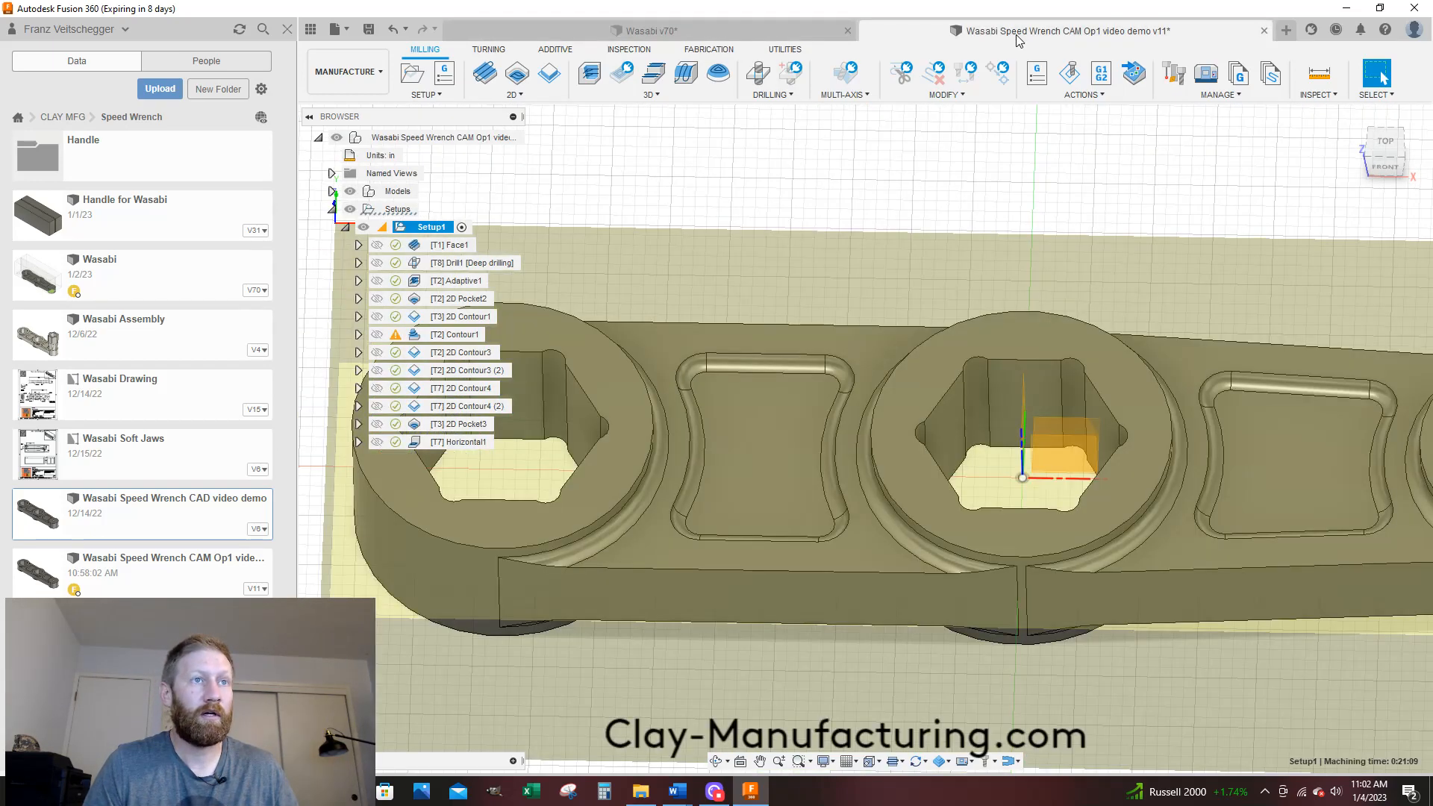
pyautogui.click(458, 442)
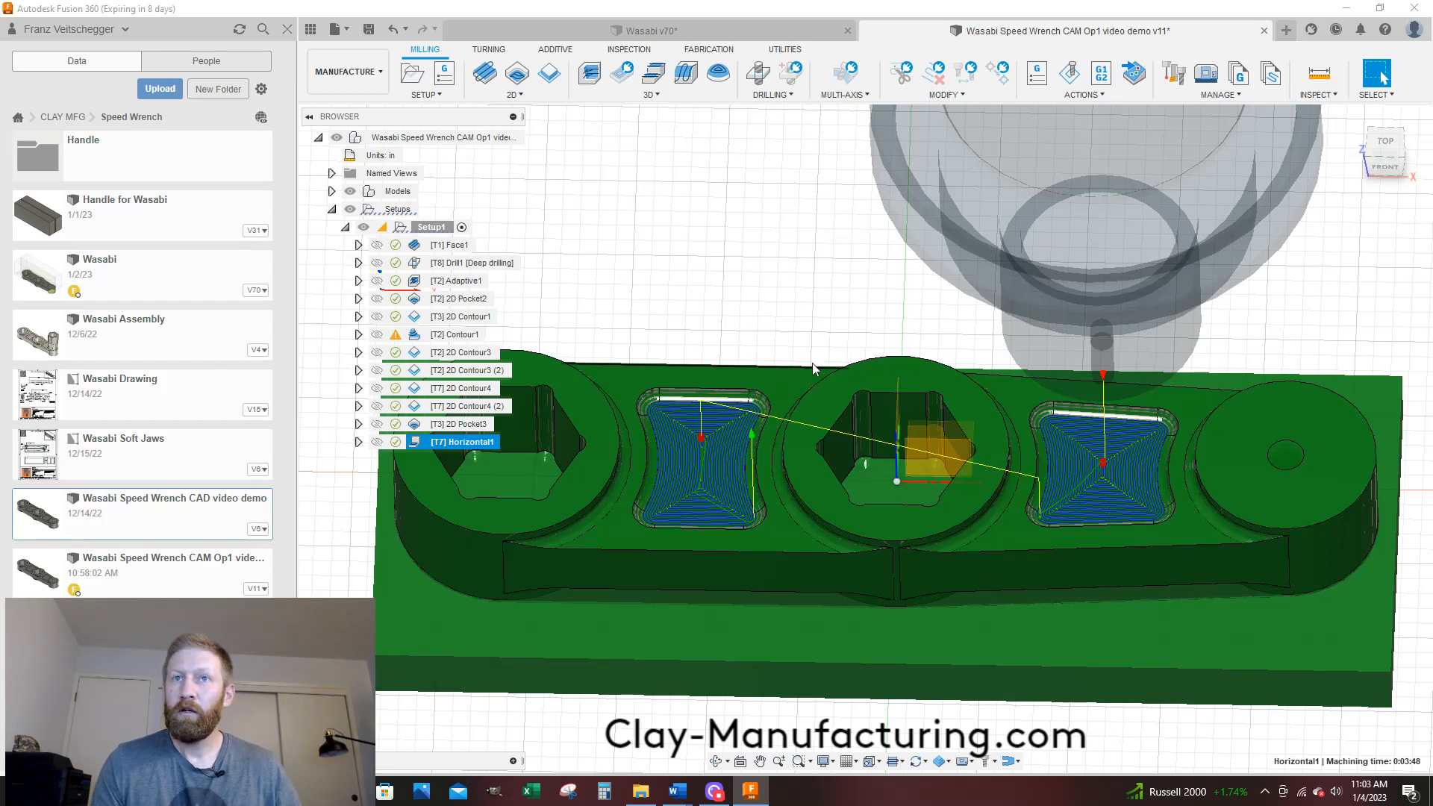
pyautogui.click(369, 28)
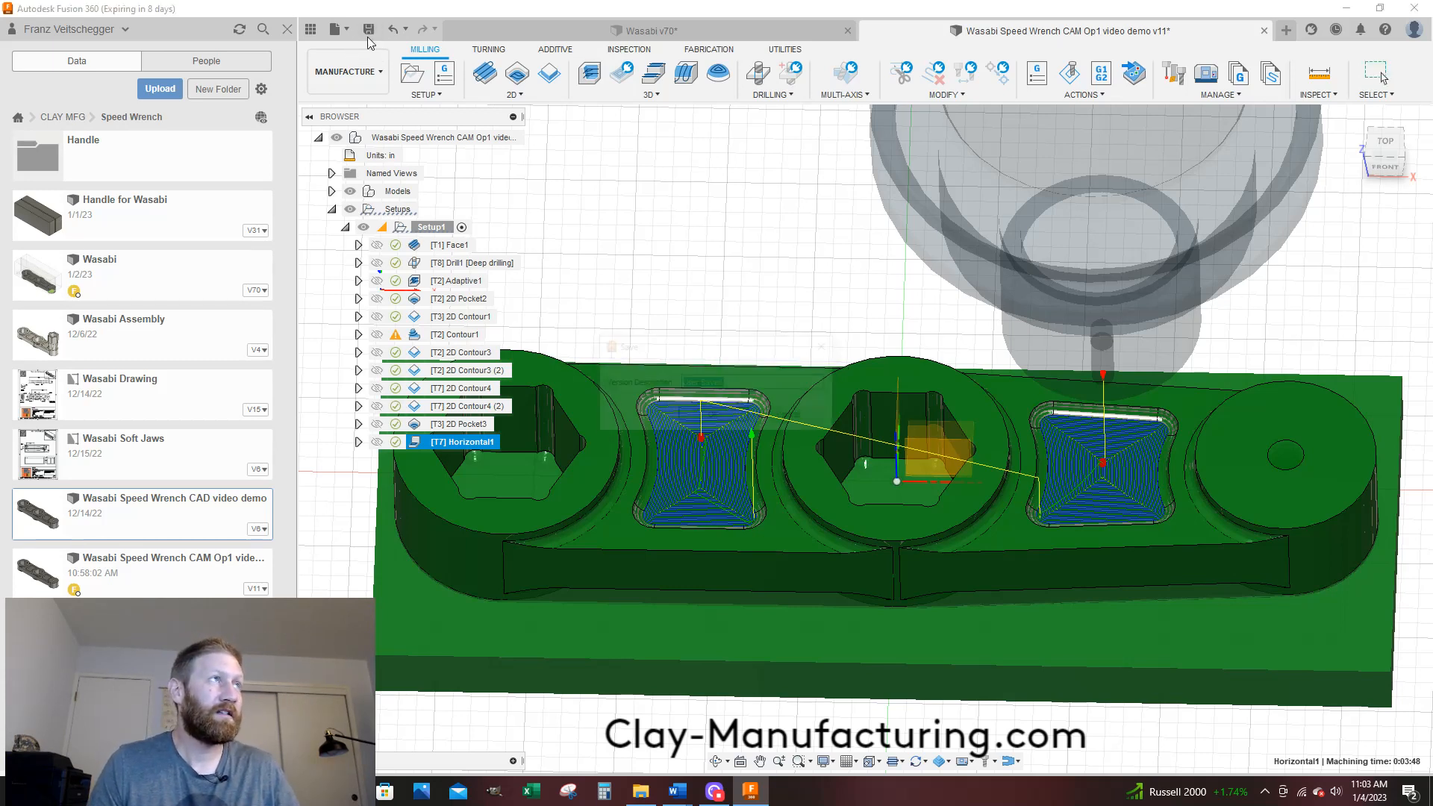
pyautogui.click(700, 420)
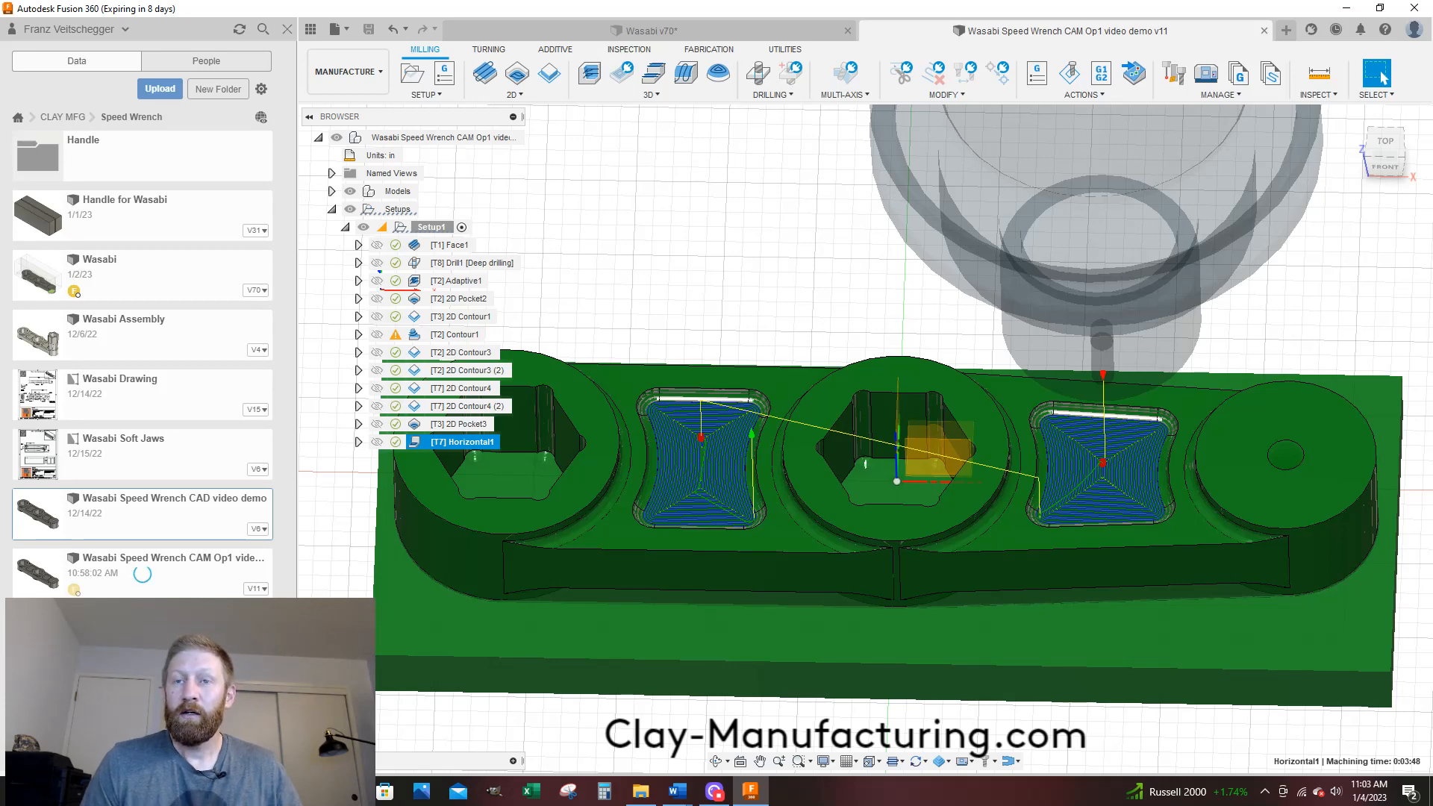
pyautogui.scroll(-2, 634, 538)
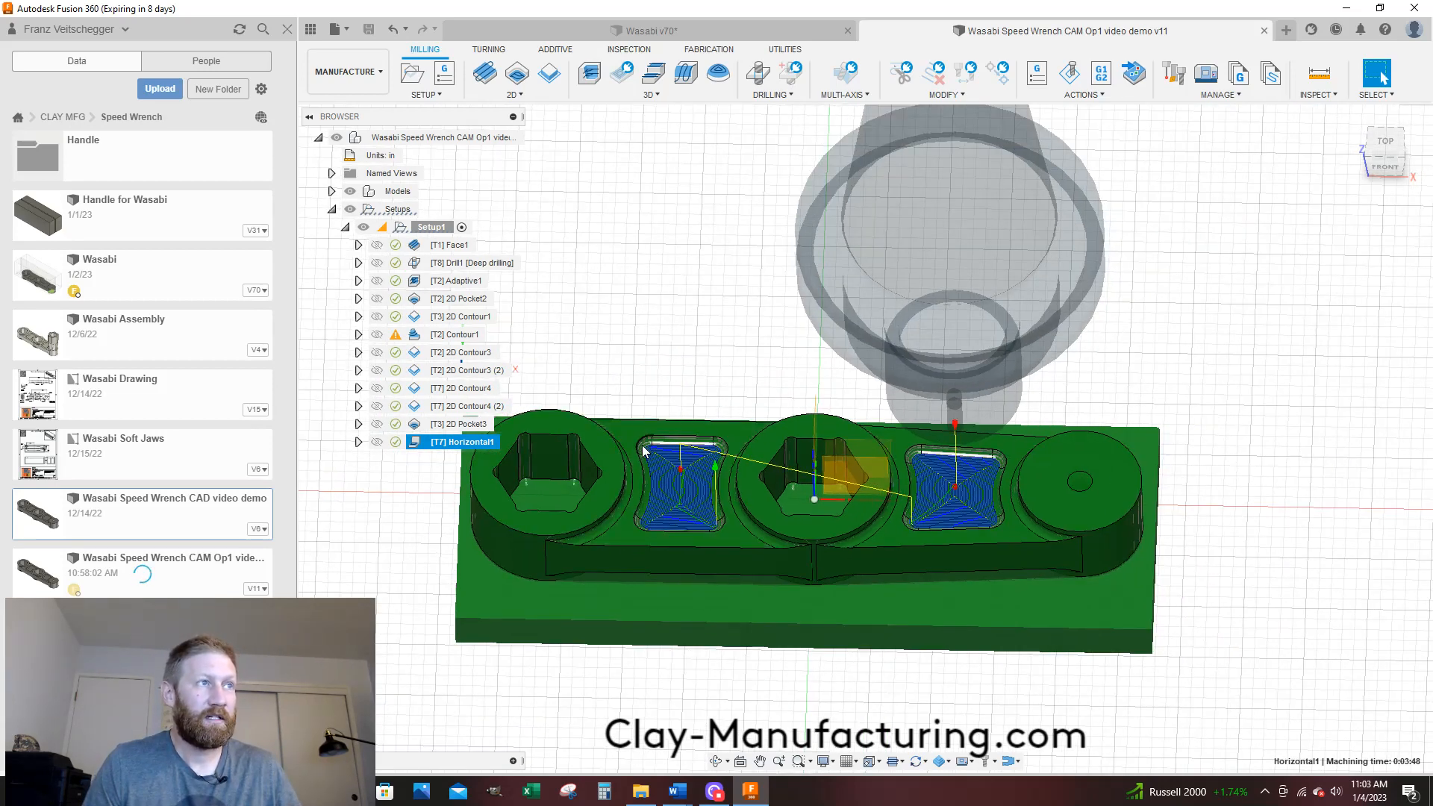
pyautogui.scroll(-1, 753, 323)
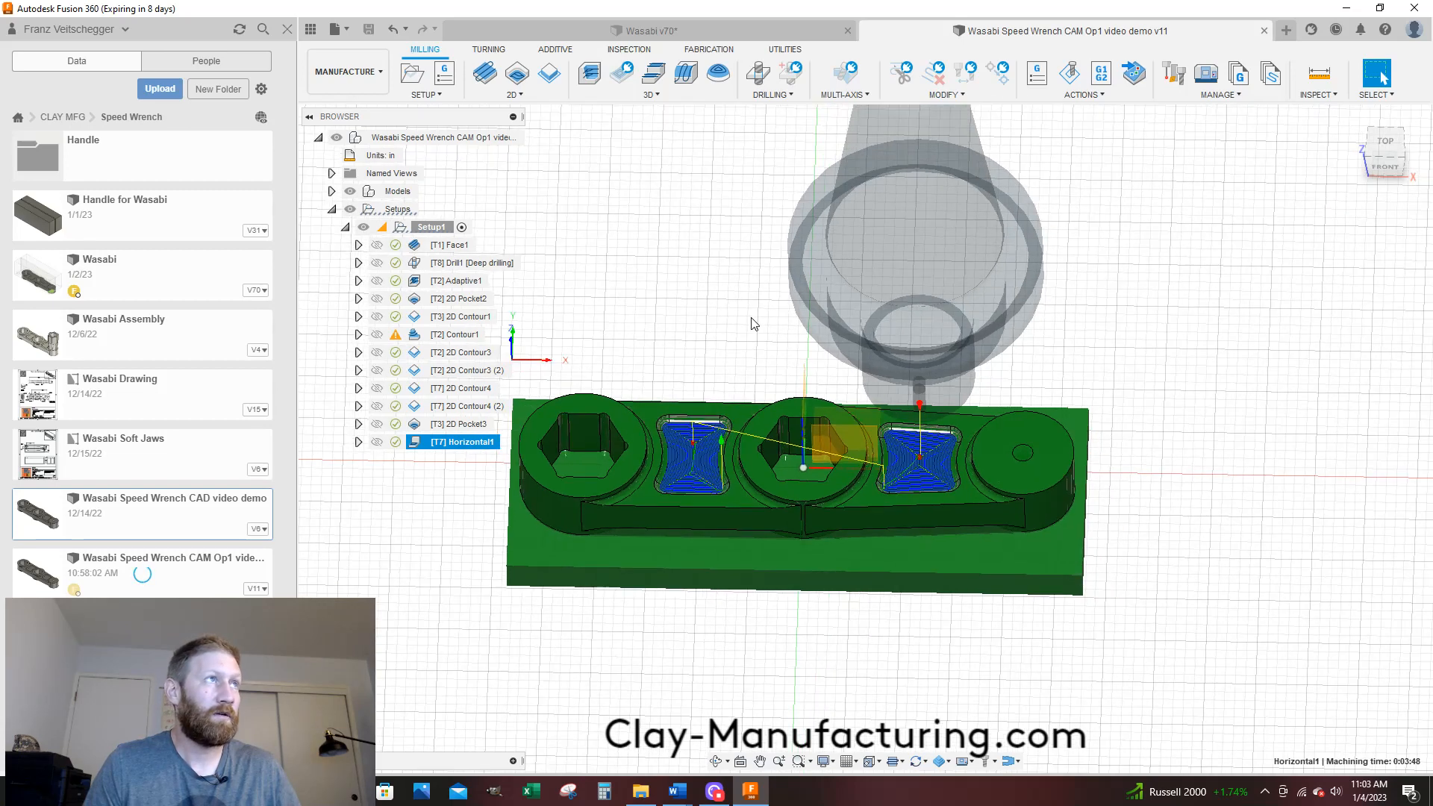
# Start a 2D Chamfer operation using tool 5, the .250 chamfer 45 Degree, from the CLAY_Mini Mill_Aluminum library
pyautogui.click(650, 244)
pyautogui.click(514, 94)
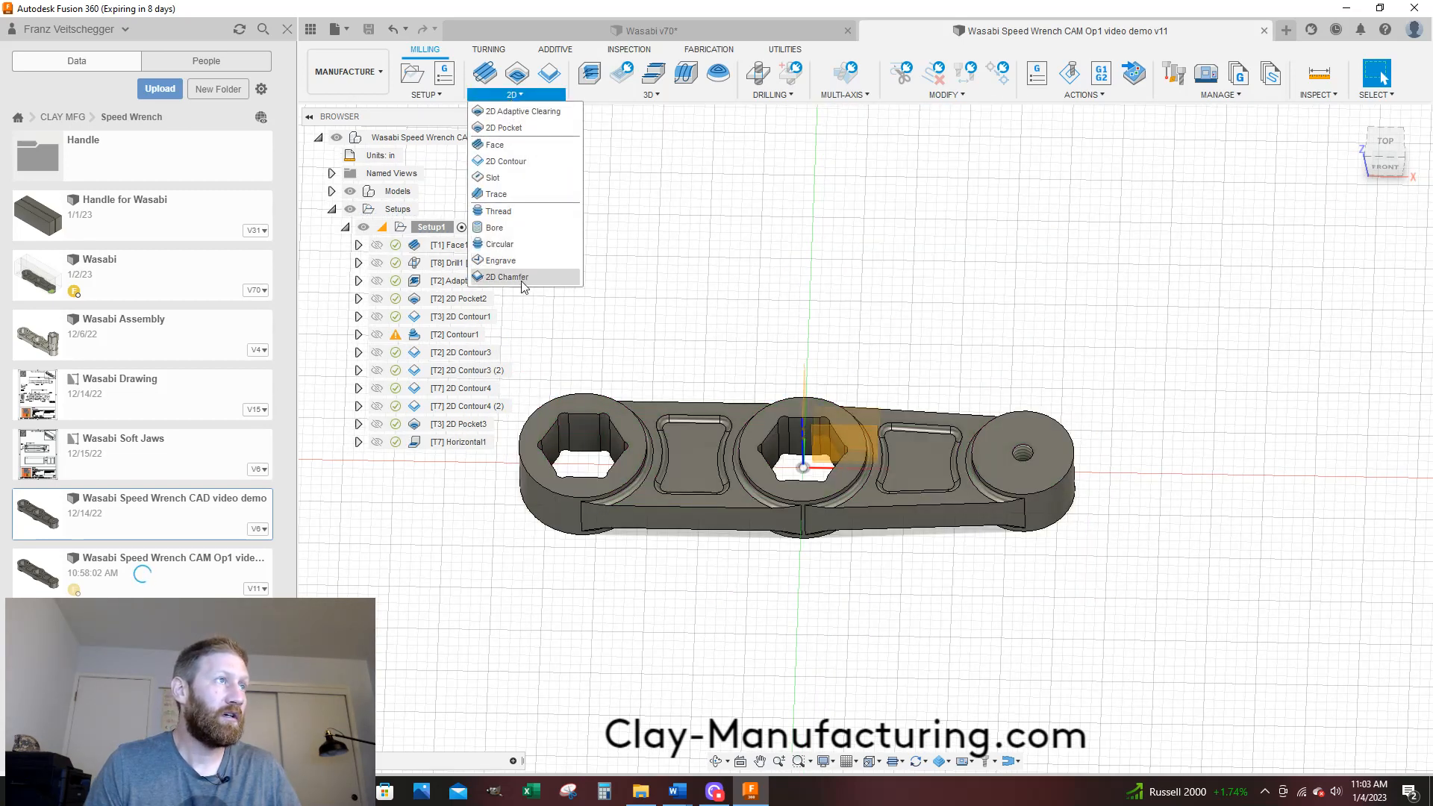
pyautogui.click(1038, 101)
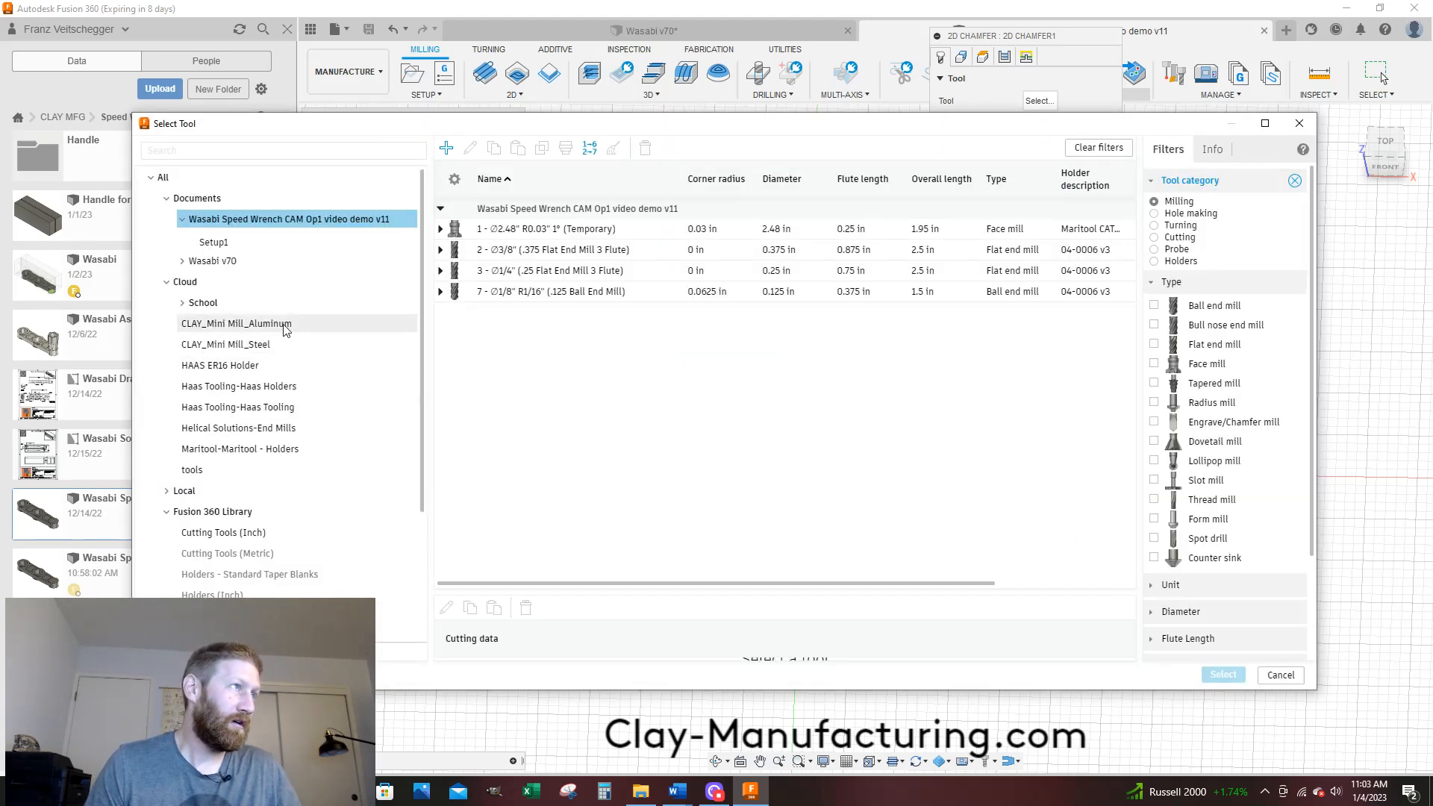
pyautogui.click(286, 327)
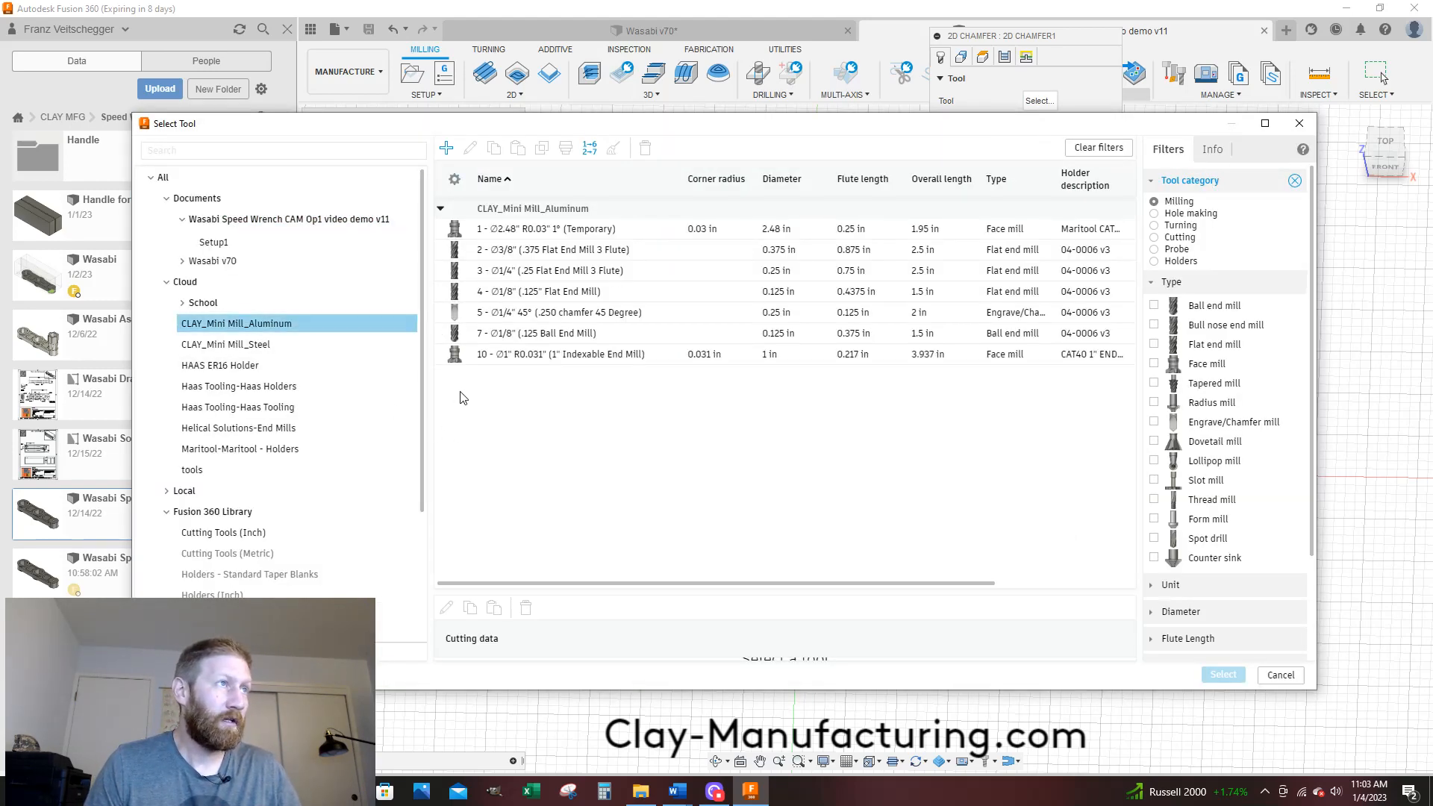
pyautogui.click(499, 314)
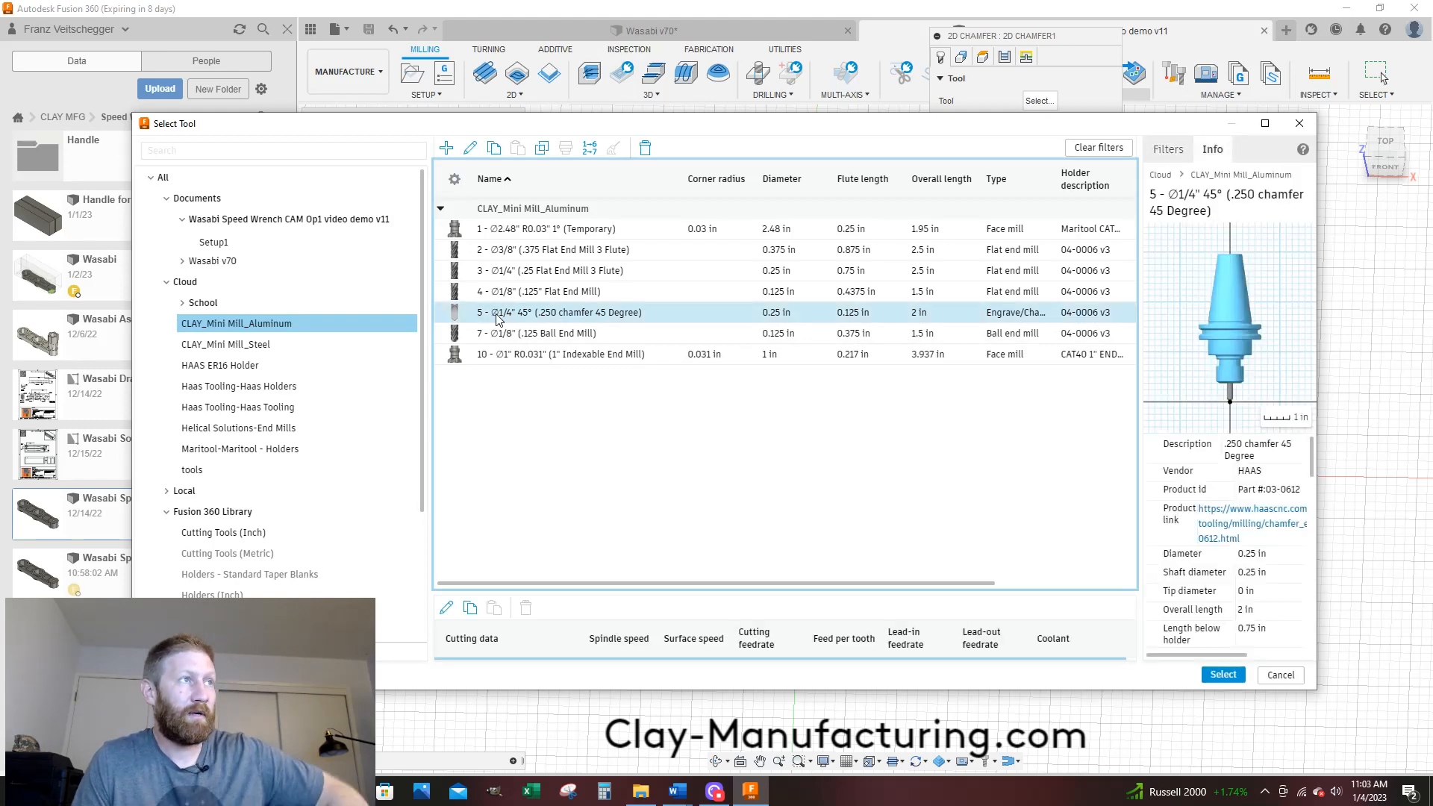
pyautogui.click(1221, 675)
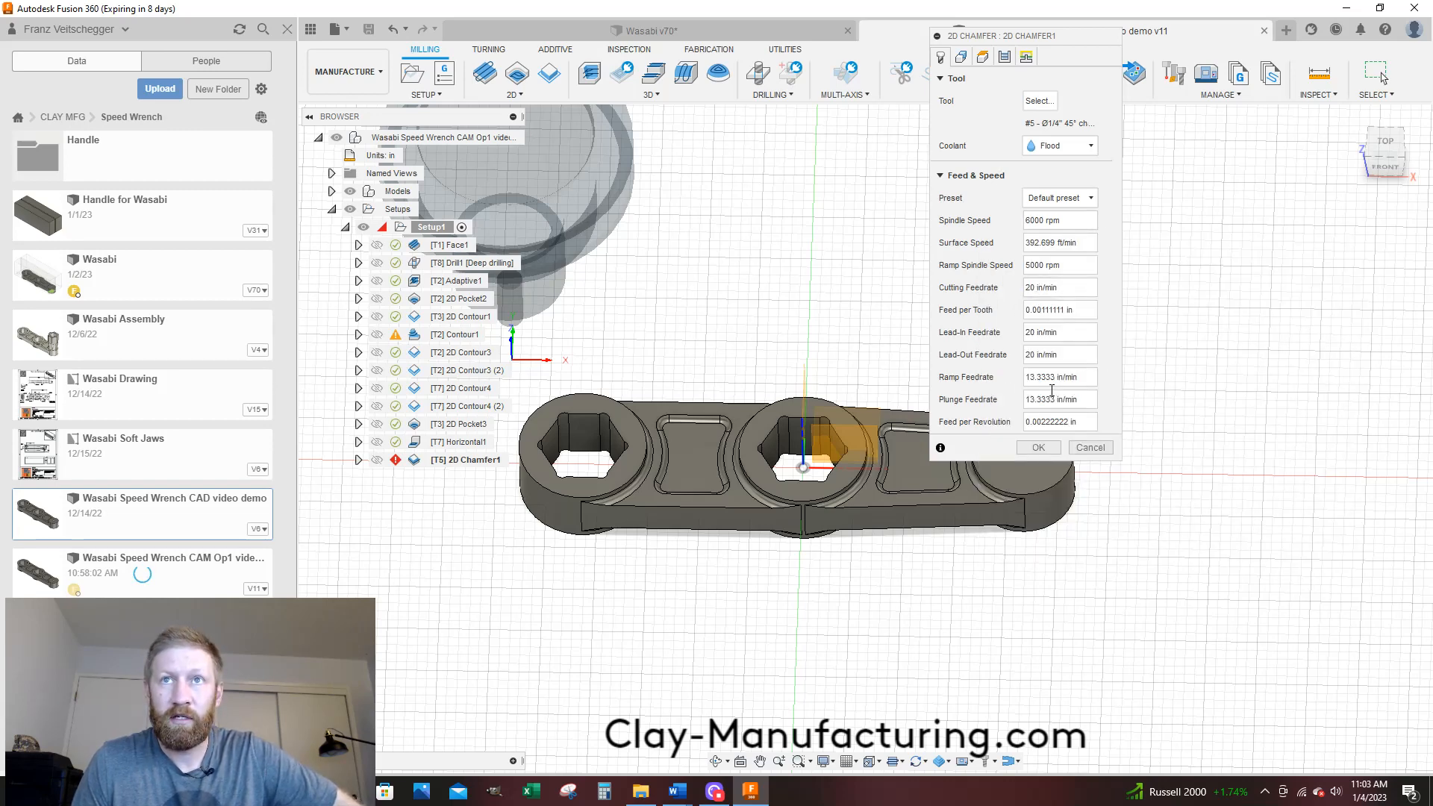
# Select the left boss's outer rim and hex edge plus both long edges of the left web as chamfer contours
pyautogui.click(962, 57)
pyautogui.scroll(5, 634, 588)
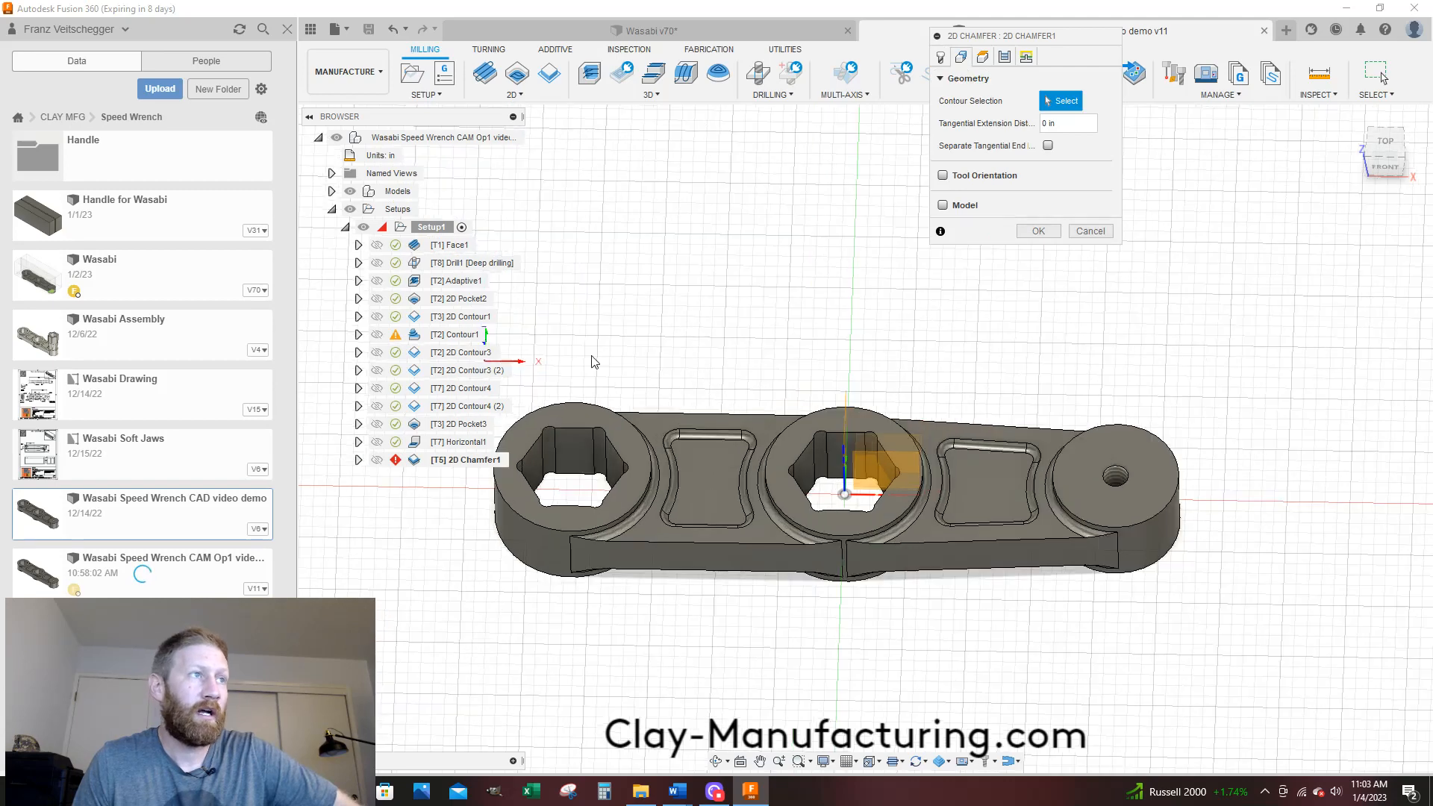
pyautogui.click(654, 692)
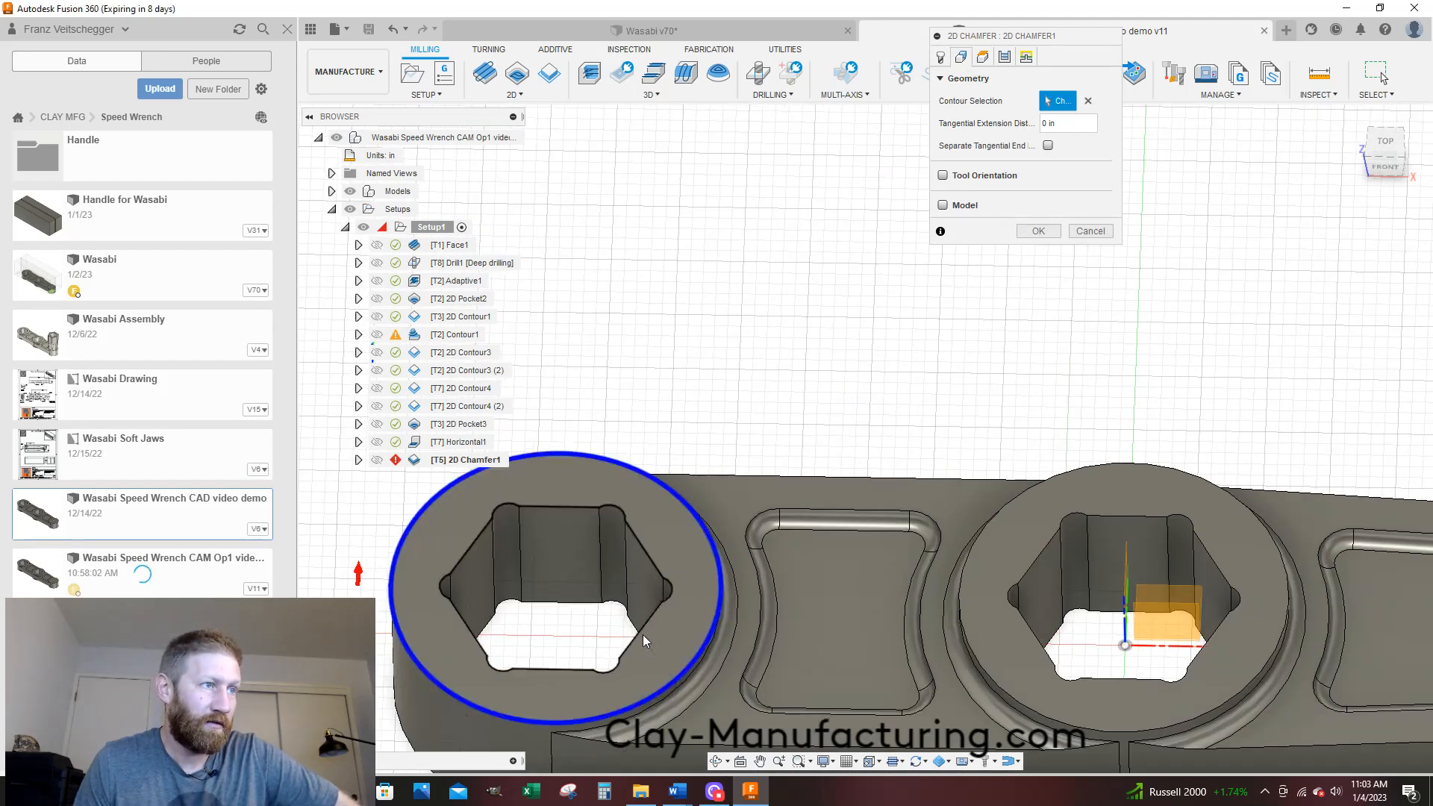
pyautogui.click(642, 631)
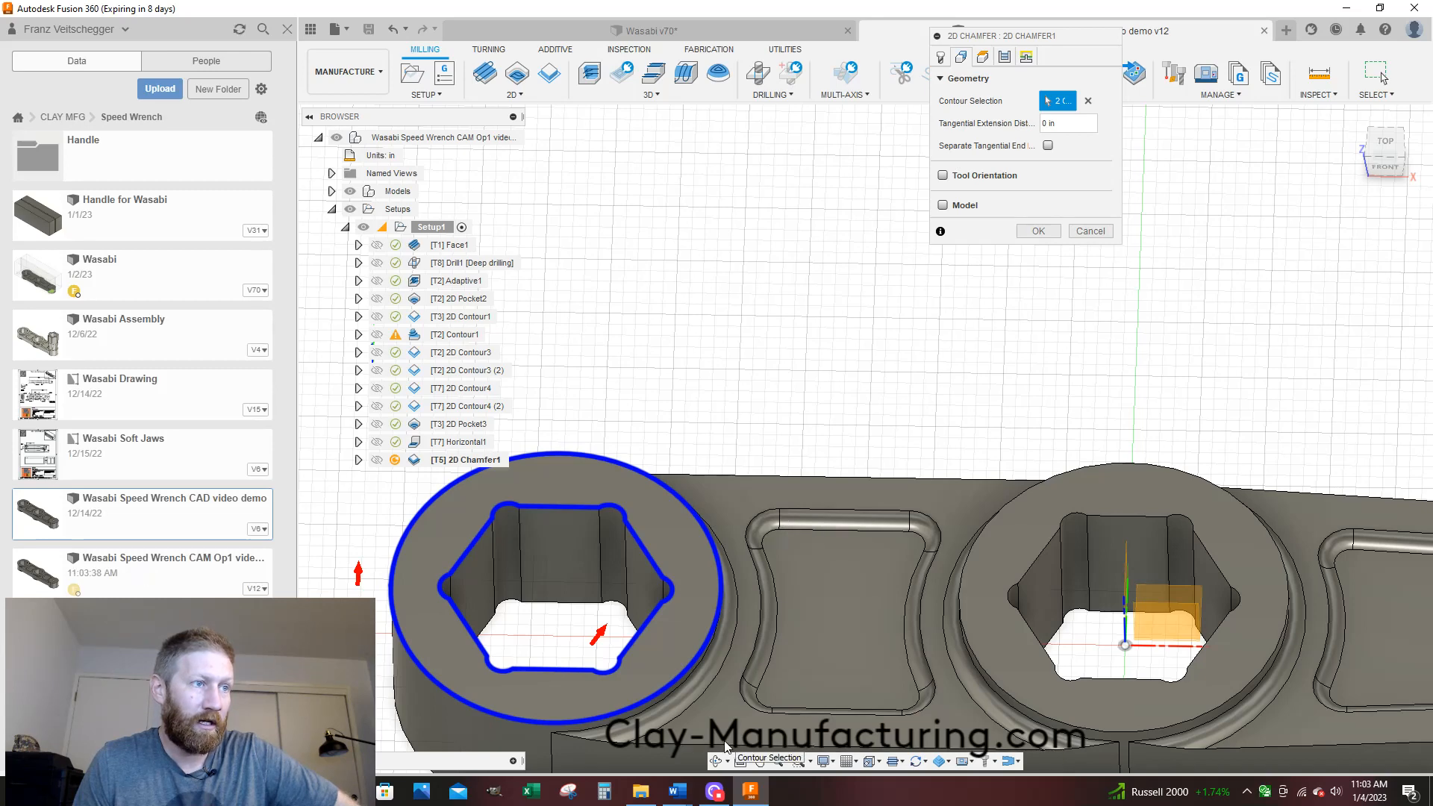
pyautogui.scroll(-2, 749, 603)
pyautogui.click(787, 698)
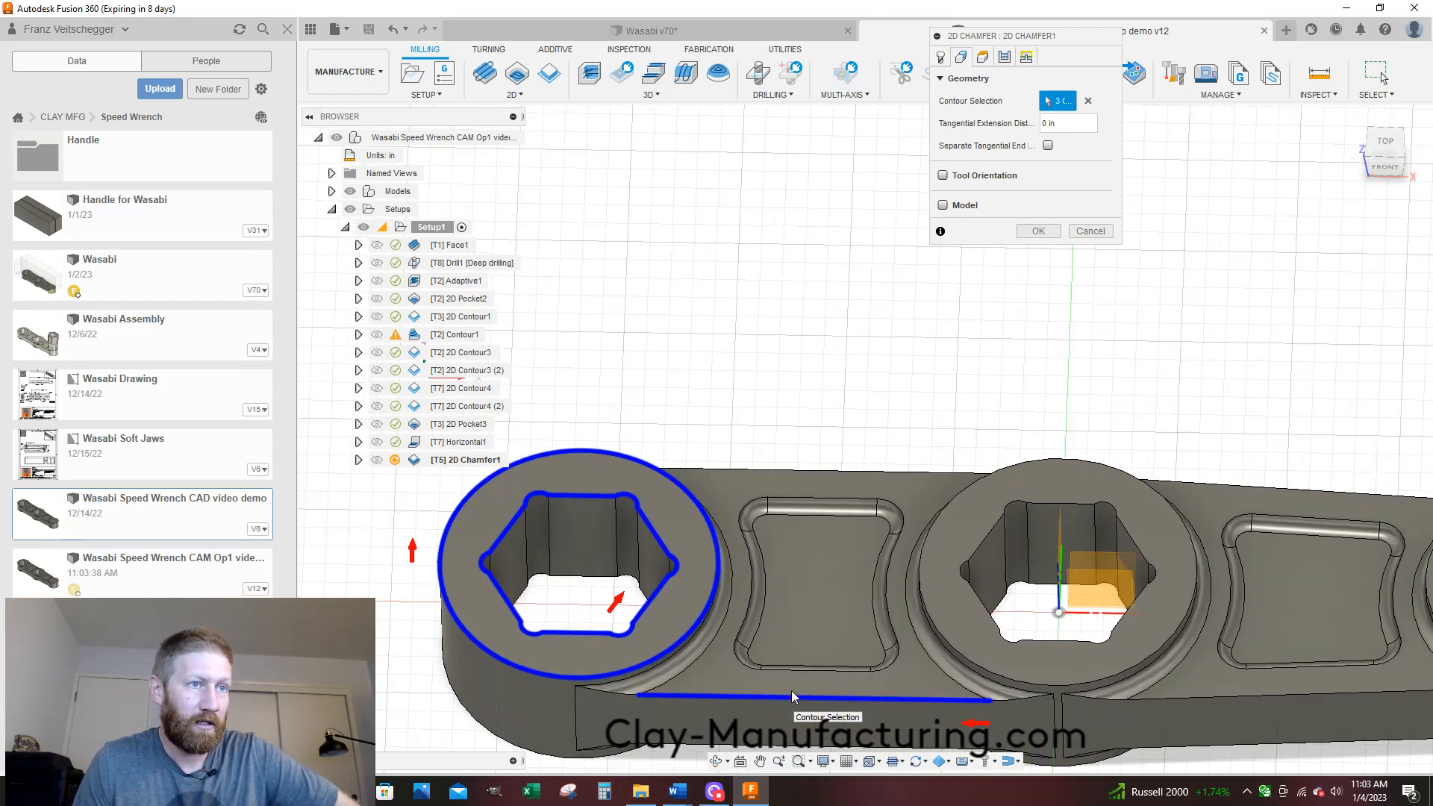
pyautogui.click(842, 469)
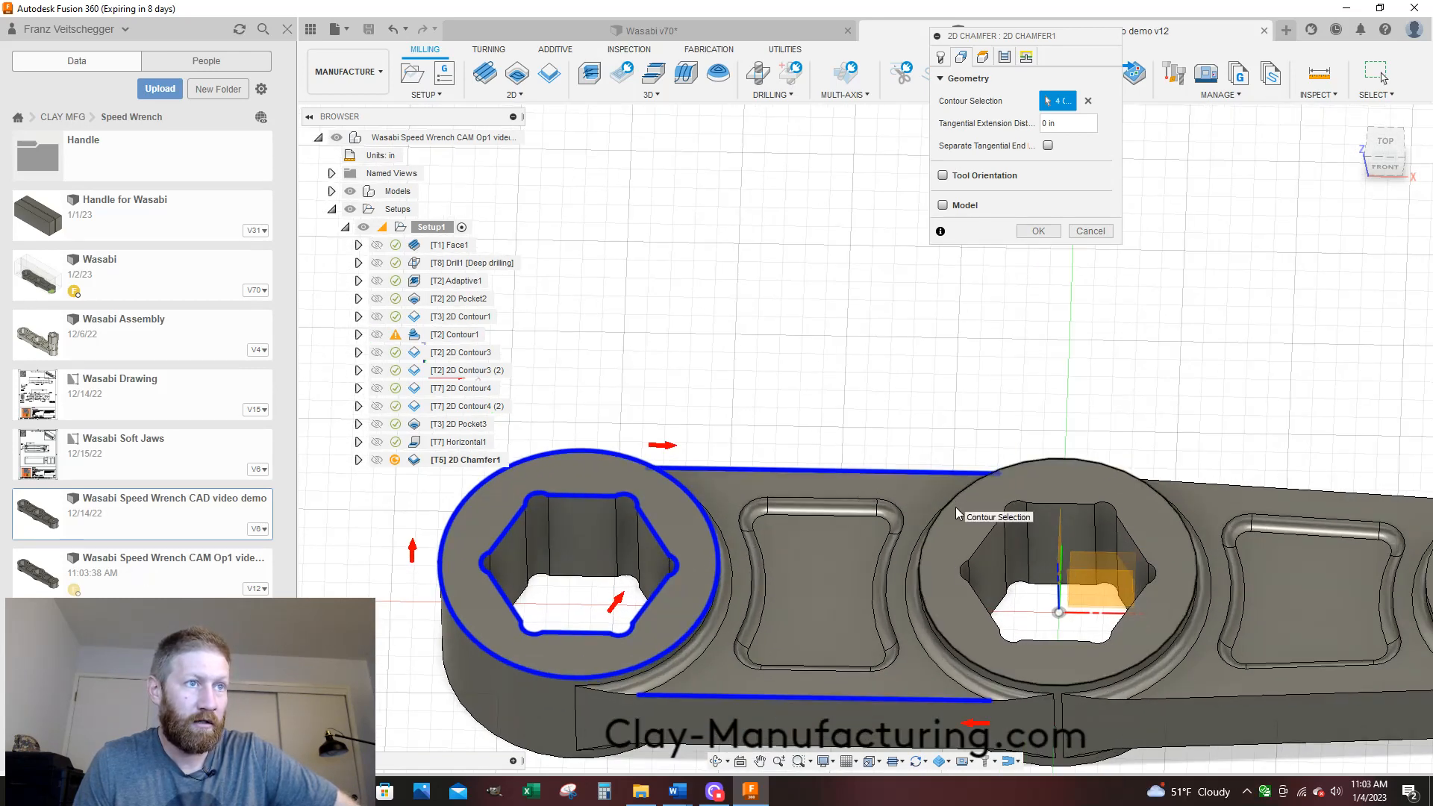
# Add the middle boss's outer rim, both long edges of the right web and the right boss's rim to the chamfer contours
pyautogui.click(1015, 678)
pyautogui.scroll(-2, 895, 652)
pyautogui.scroll(4, 1194, 657)
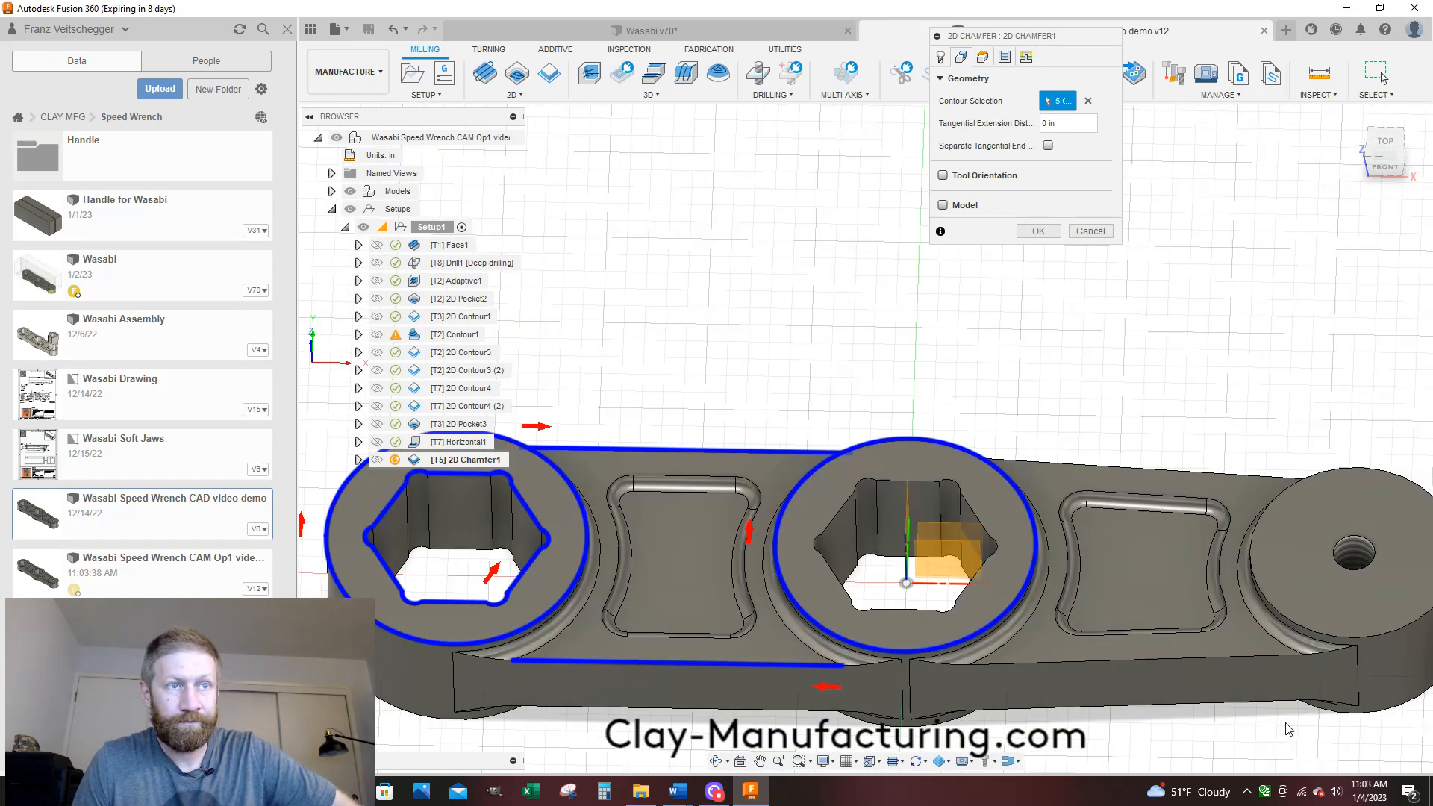
pyautogui.click(1218, 641)
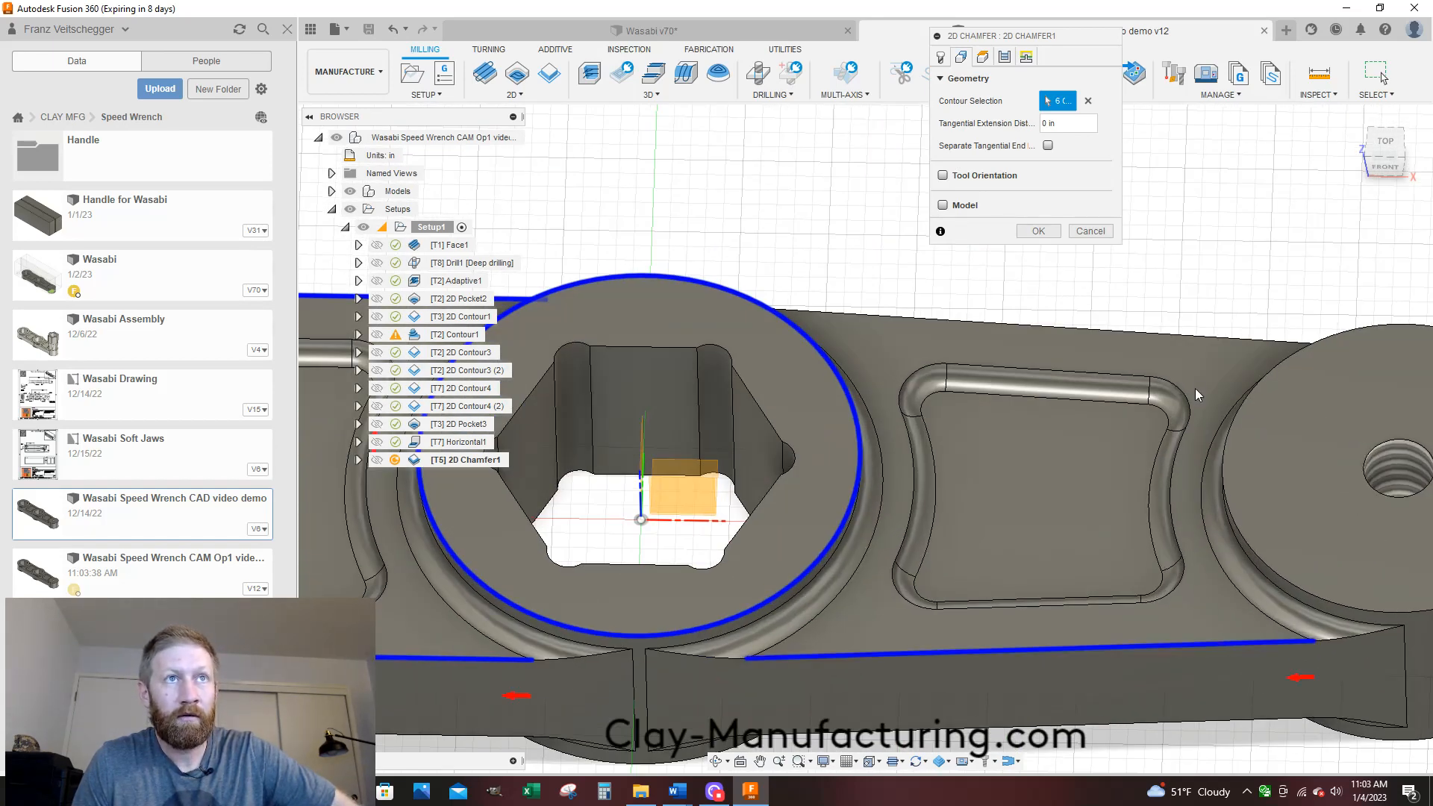
pyautogui.click(1189, 339)
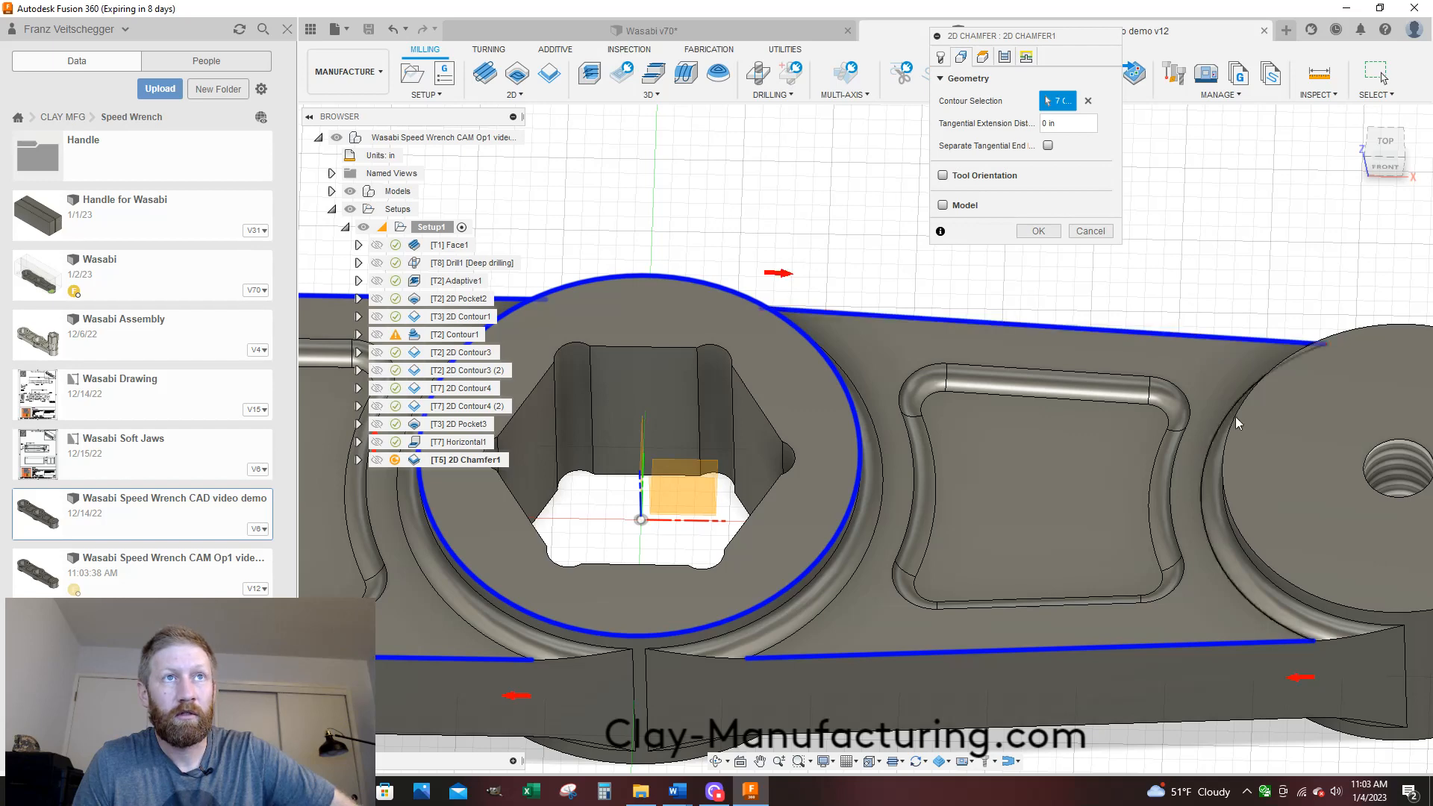
pyautogui.click(1309, 597)
pyautogui.scroll(-2, 1189, 496)
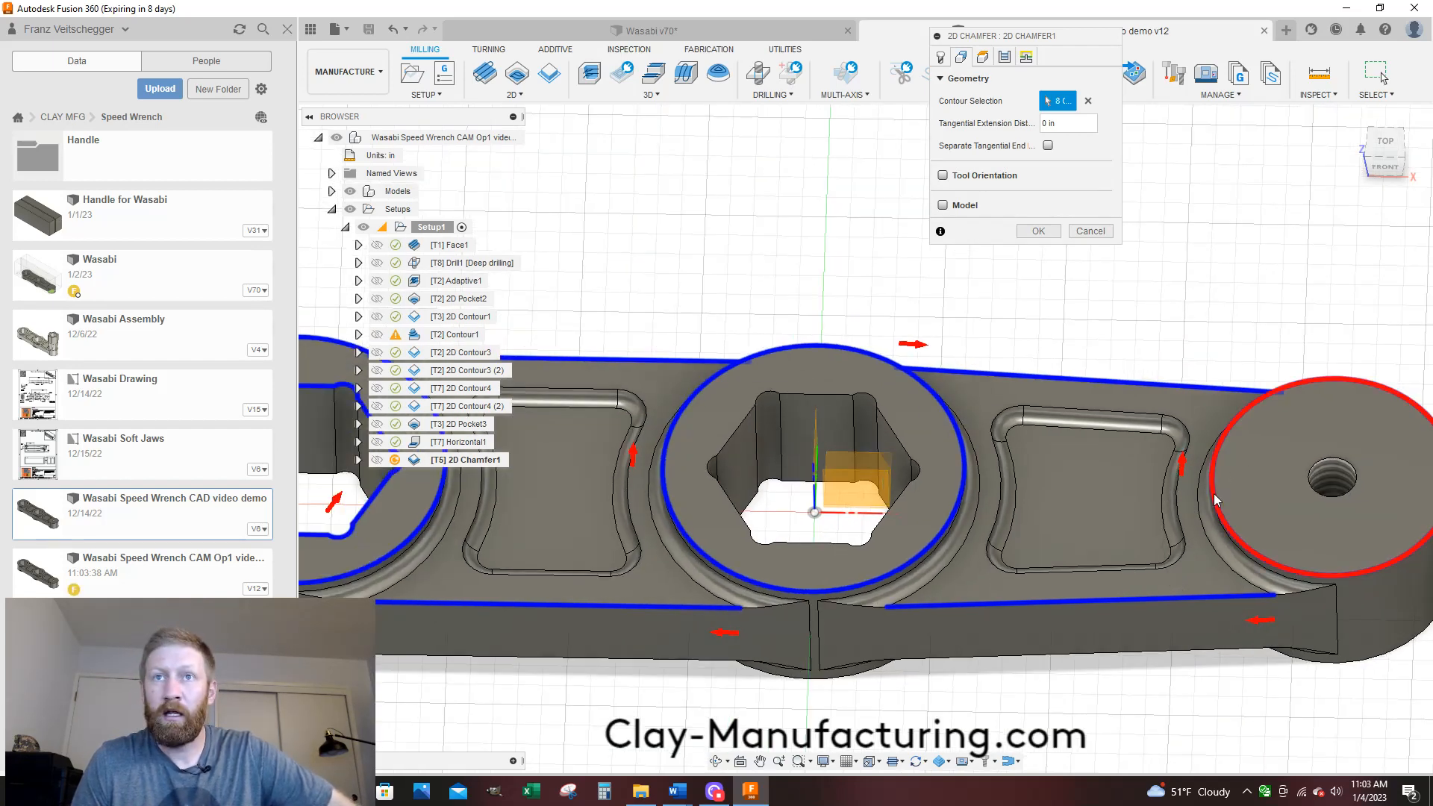
# Add the middle boss's hex edge to the chamfer contours and check the complete selection
pyautogui.scroll(-3, 1189, 495)
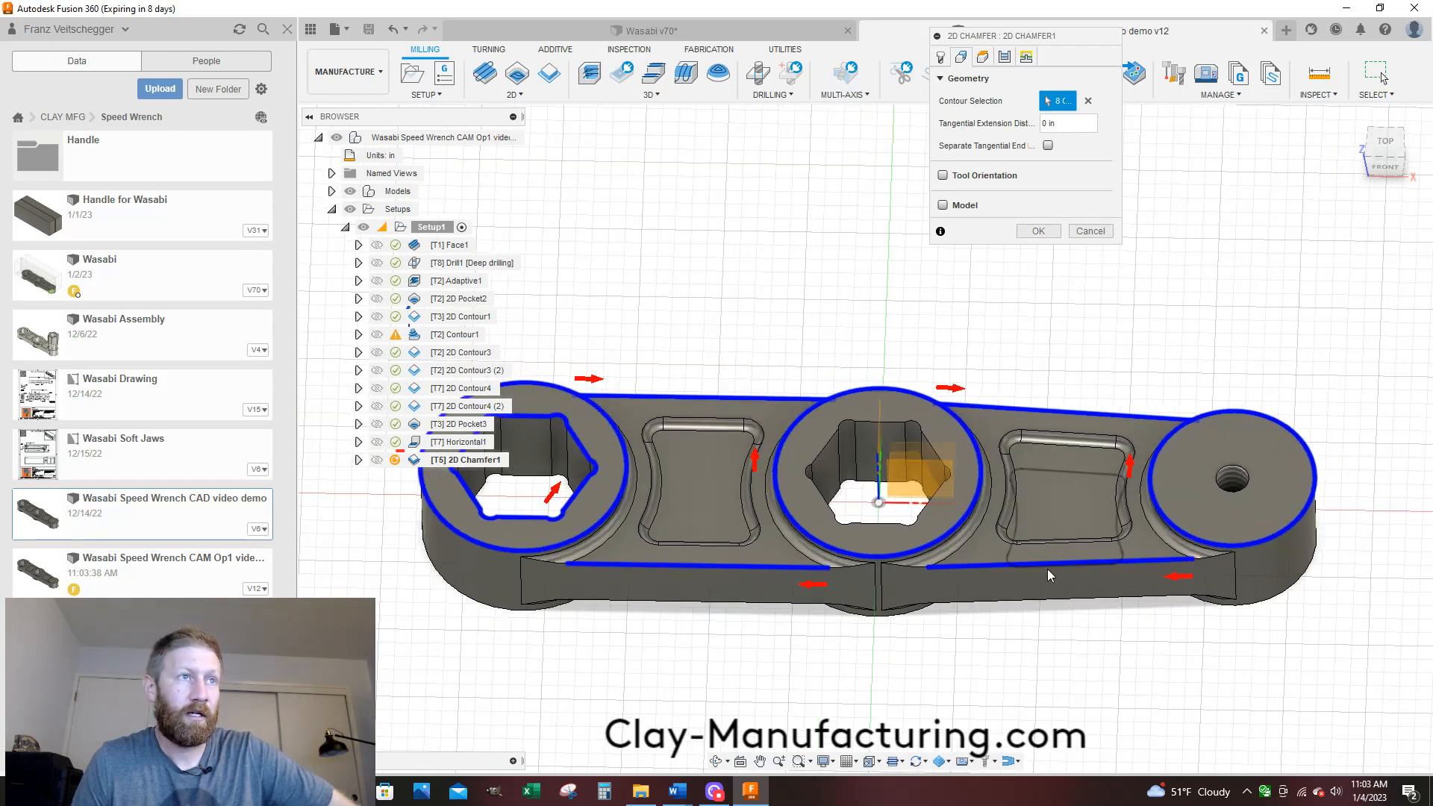
pyautogui.scroll(-2, 1047, 569)
pyautogui.click(1015, 554)
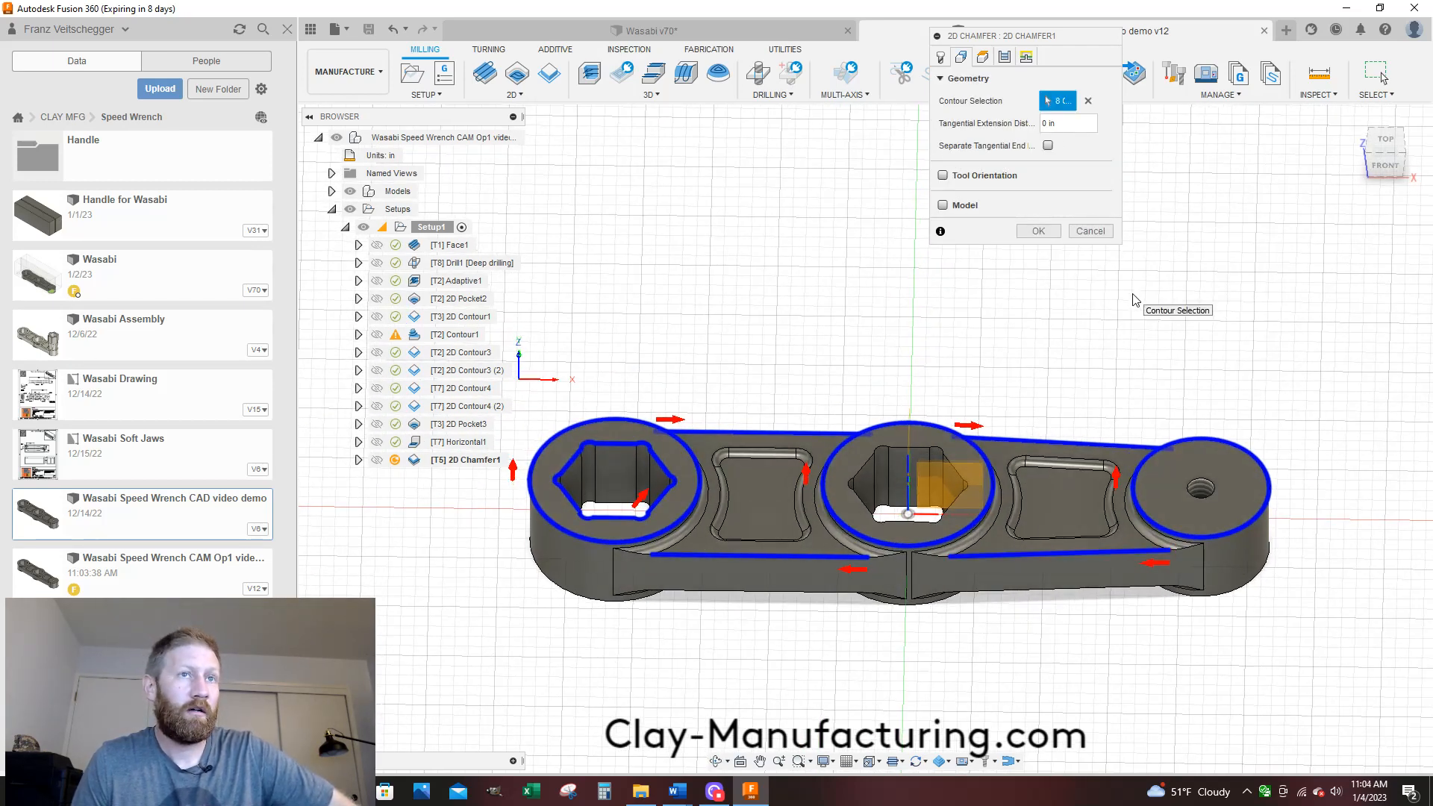
pyautogui.click(899, 446)
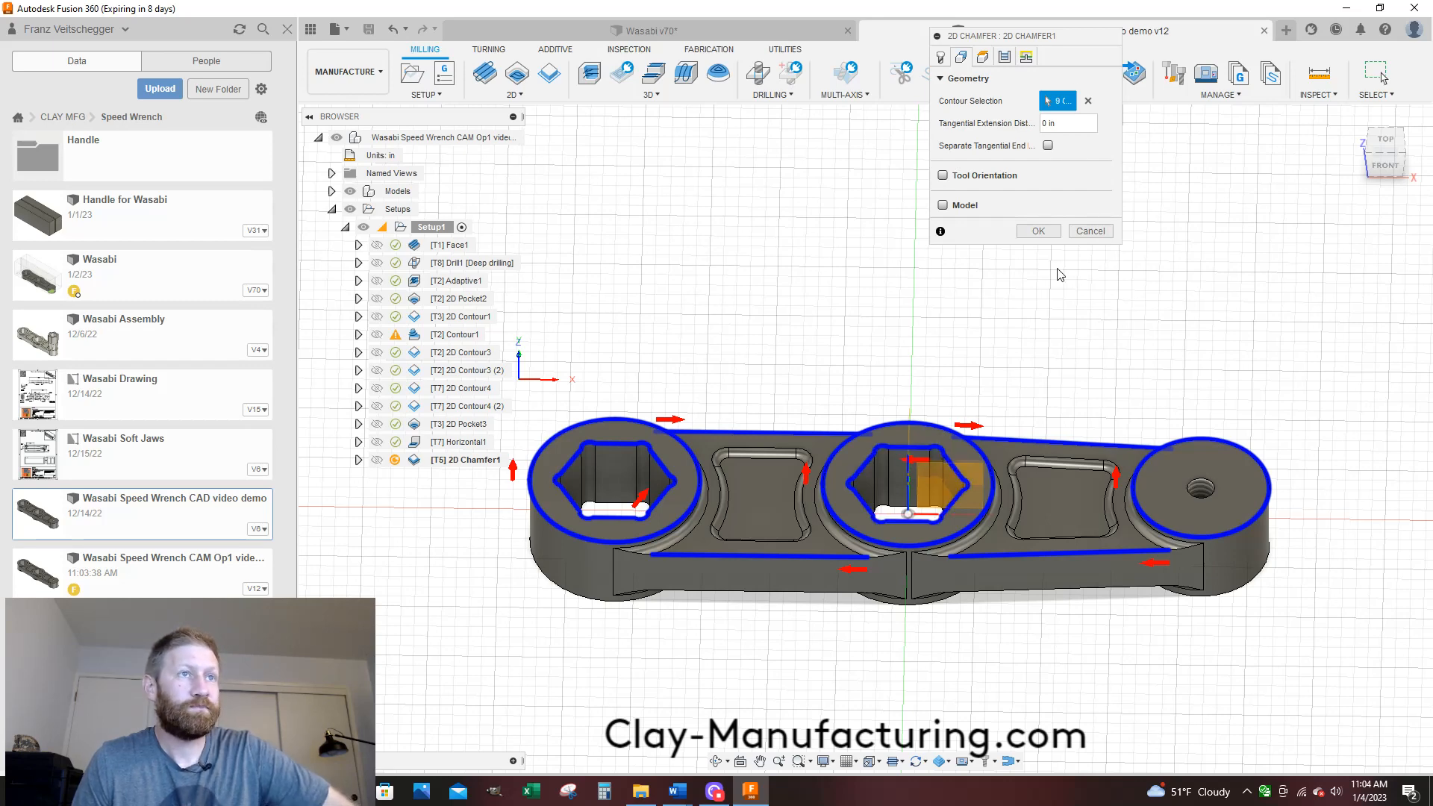
pyautogui.scroll(-2, 1076, 494)
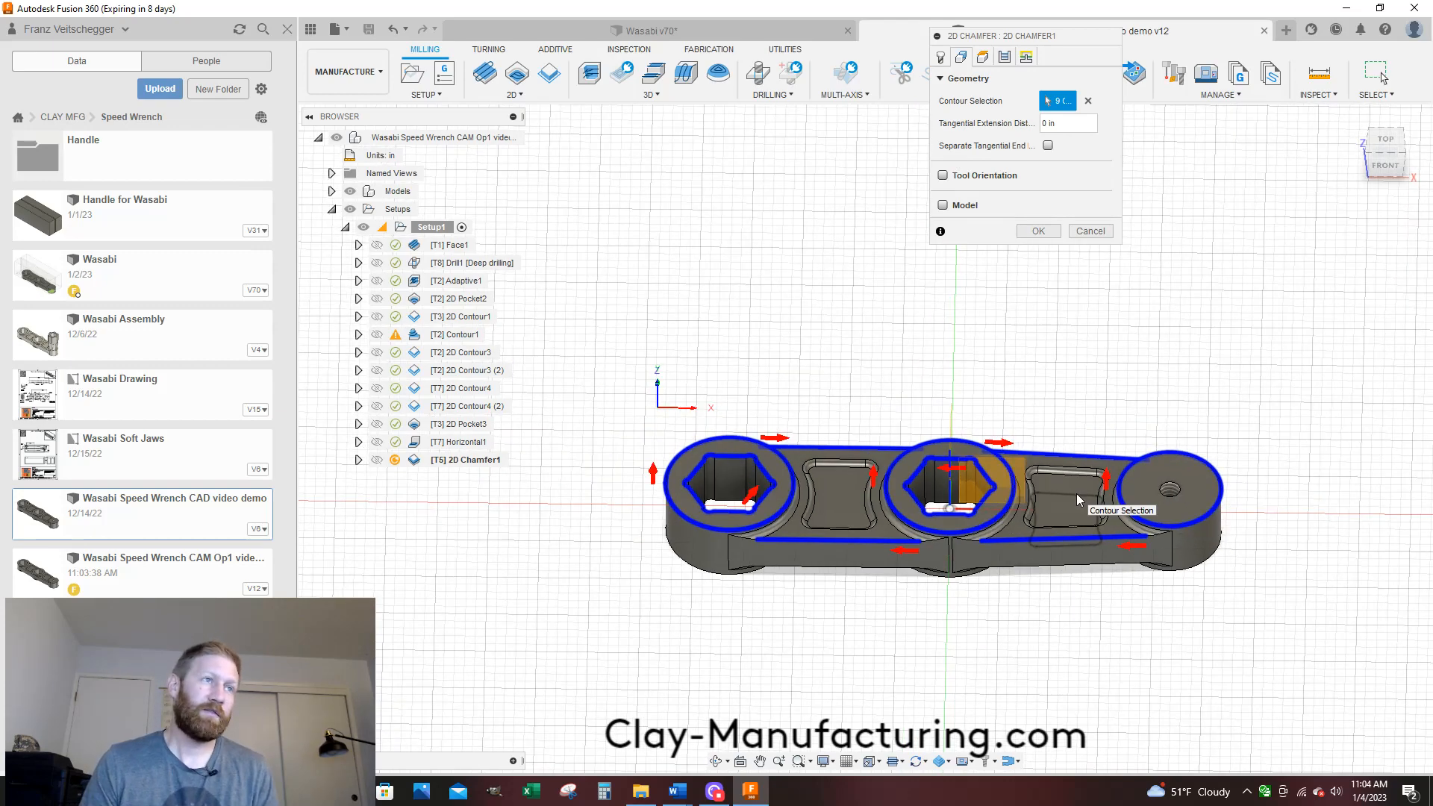
pyautogui.scroll(3, 1076, 494)
pyautogui.scroll(-2, 1091, 484)
pyautogui.scroll(1, 1065, 563)
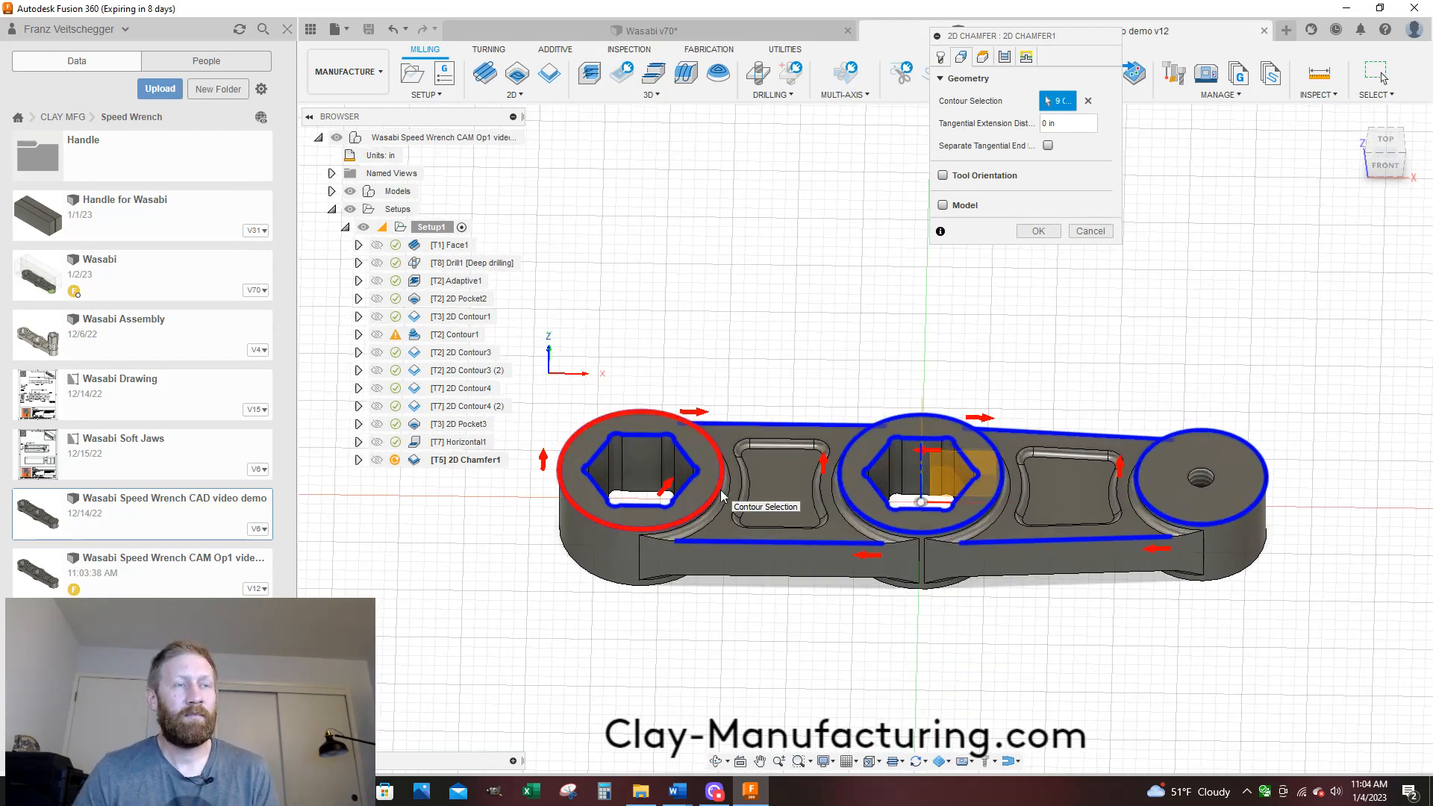
# Review the chamfer heights, set the chamfer width to .01 in, and enable Smoothing and Feed Optimization
pyautogui.click(983, 58)
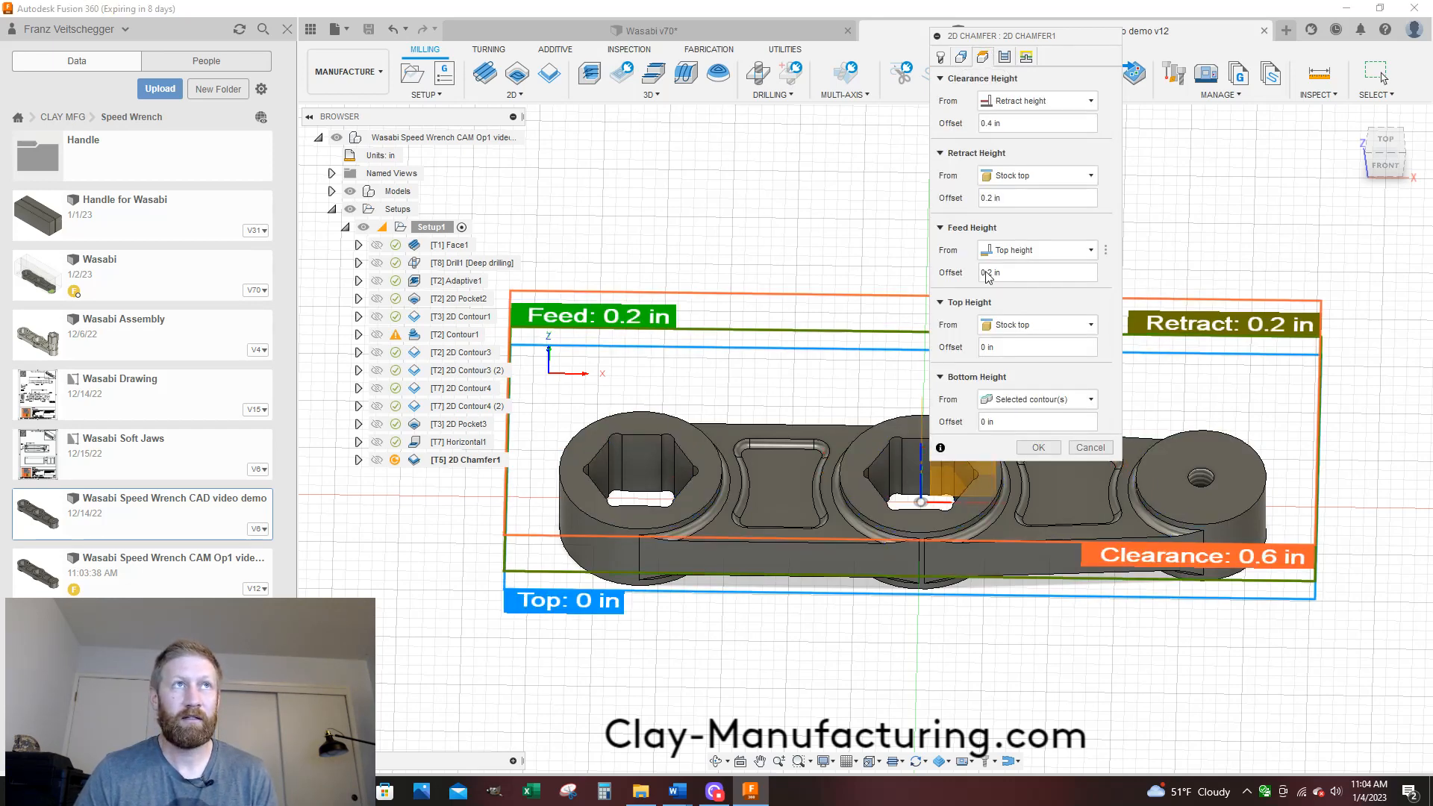
pyautogui.click(1004, 58)
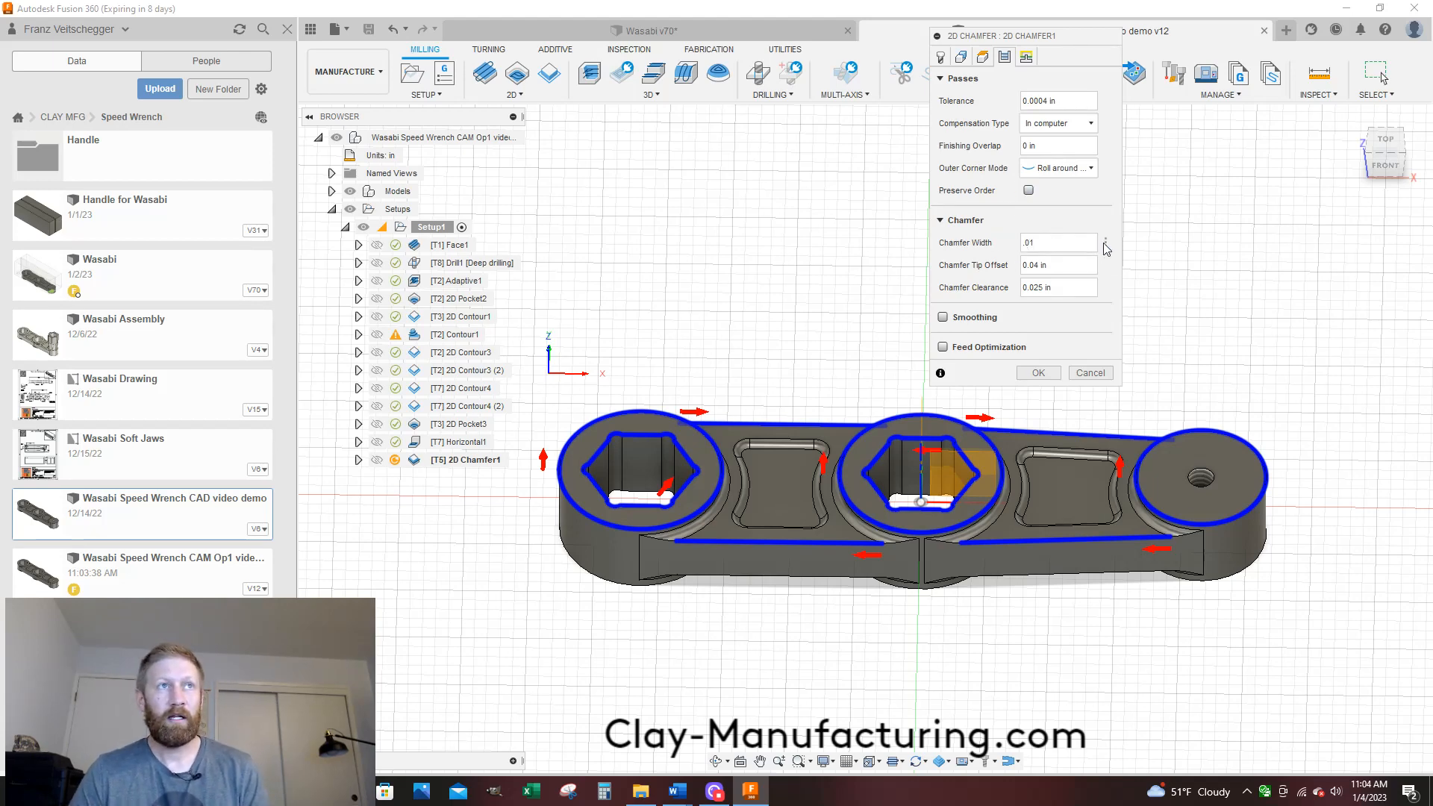
pyautogui.moveTo(1105, 244)
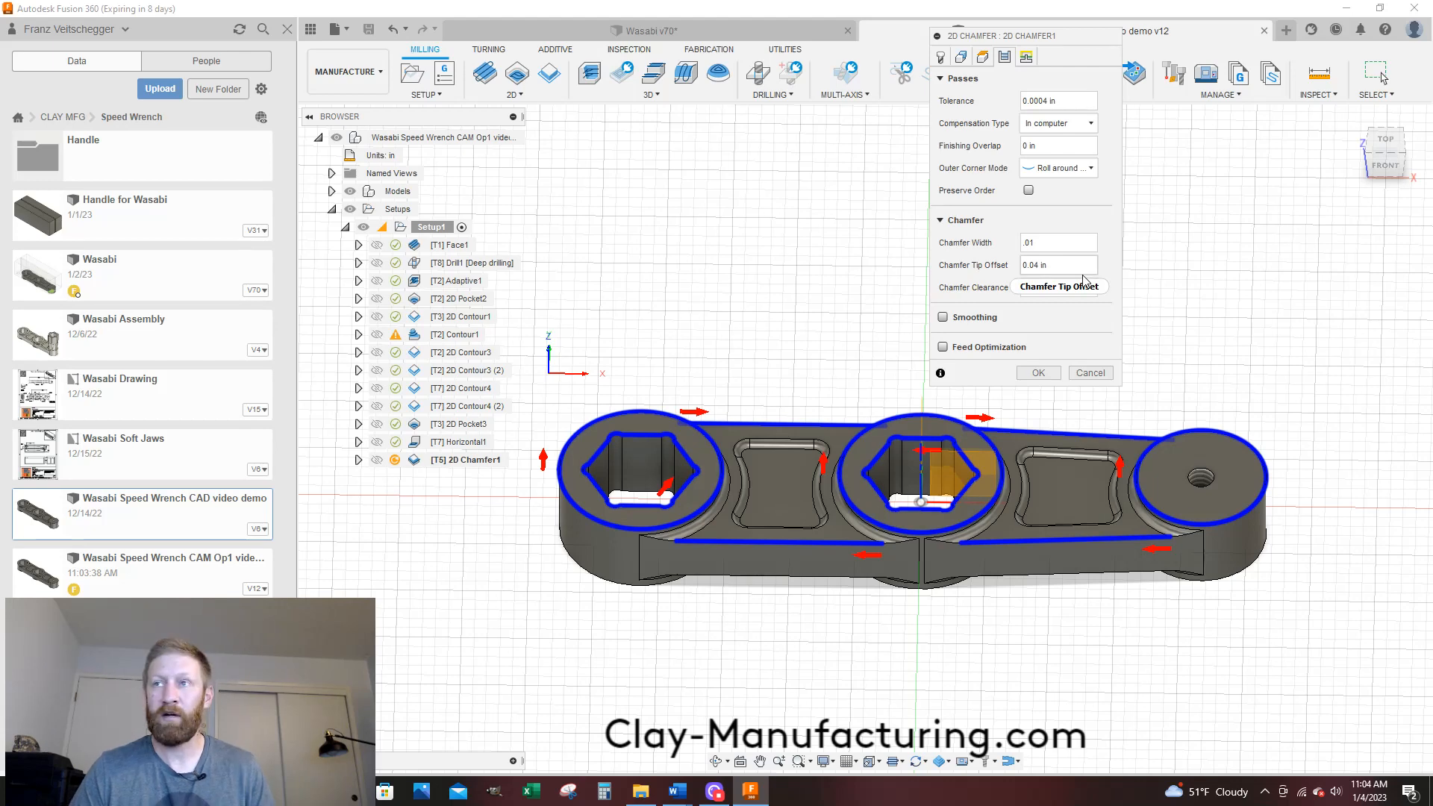
pyautogui.moveTo(1083, 280)
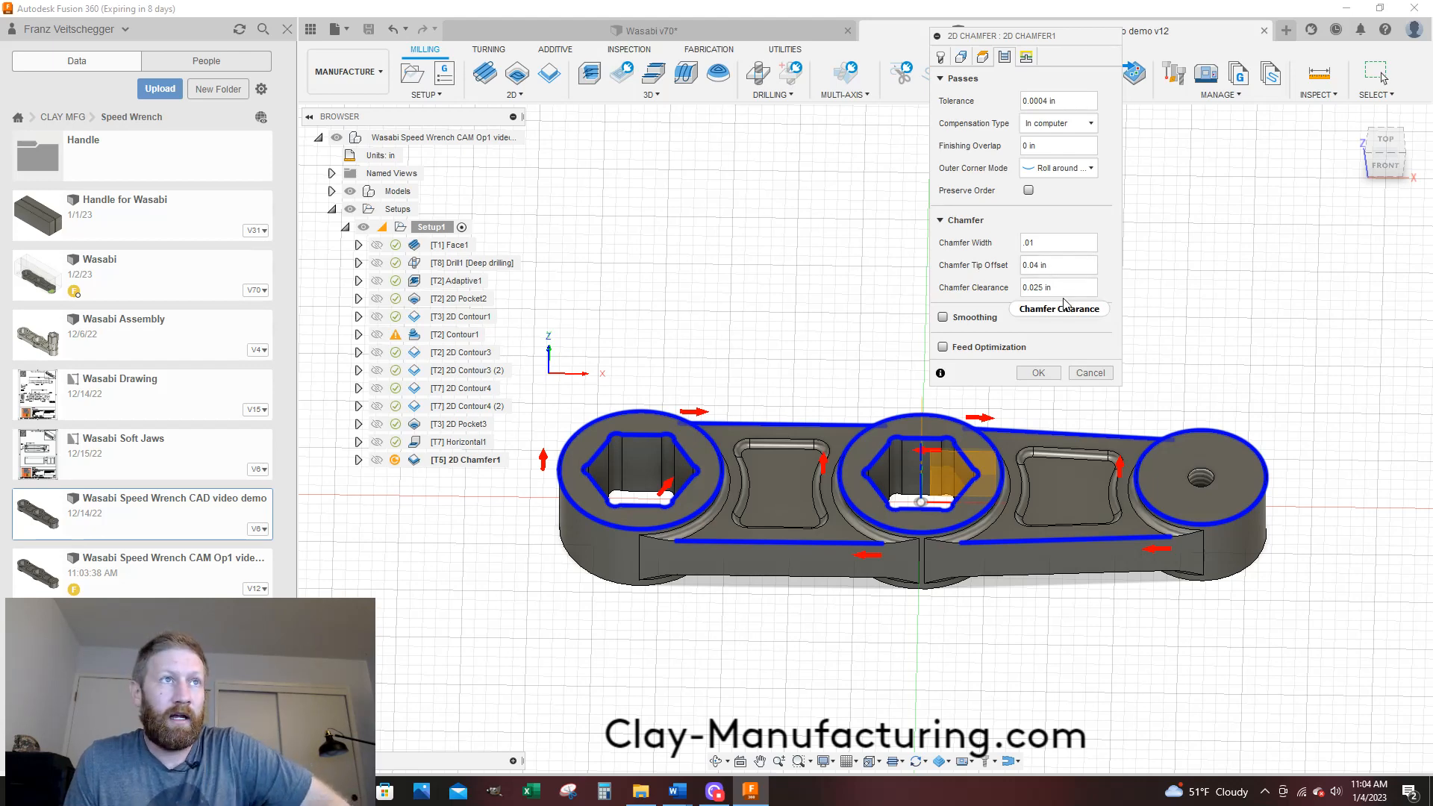
pyautogui.click(942, 317)
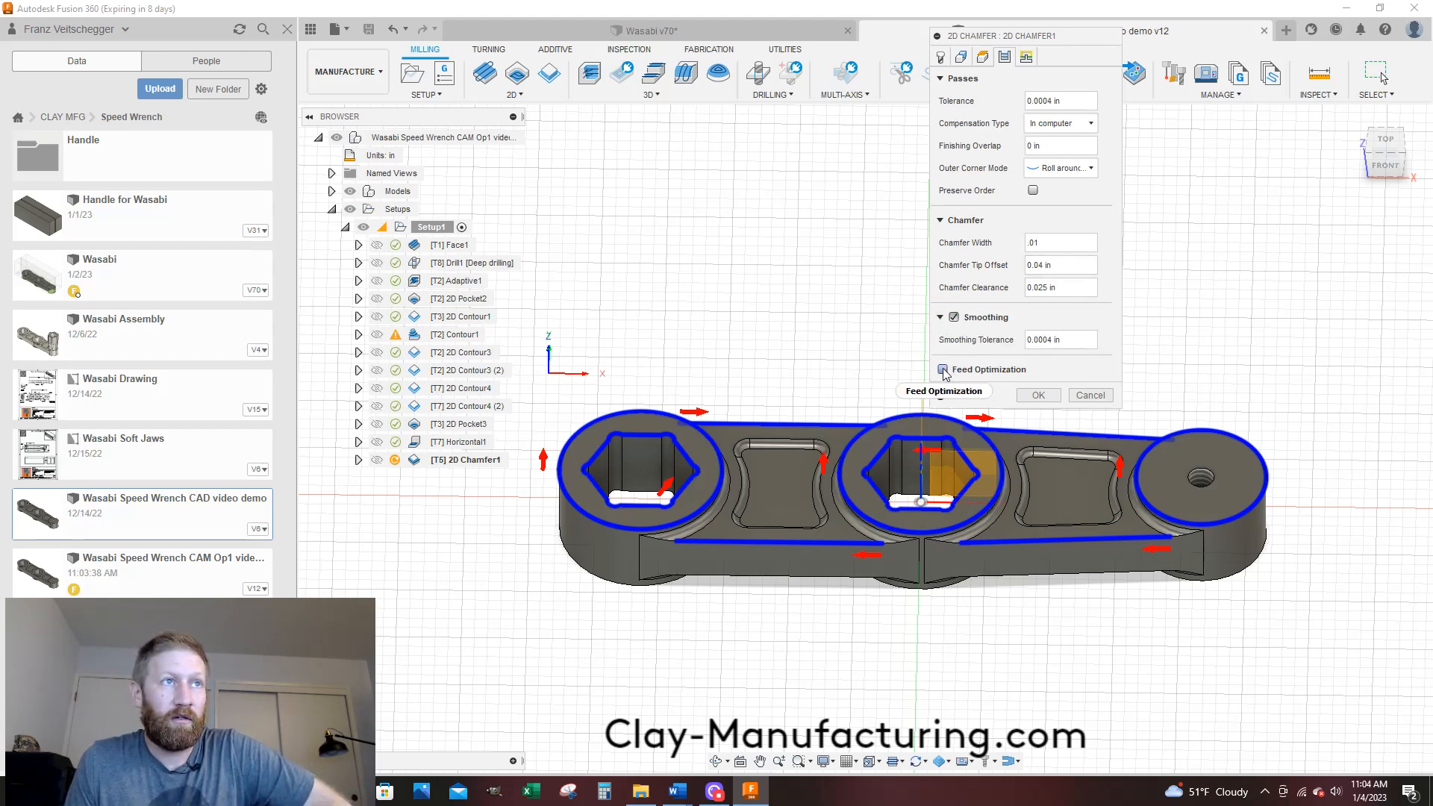
pyautogui.click(943, 370)
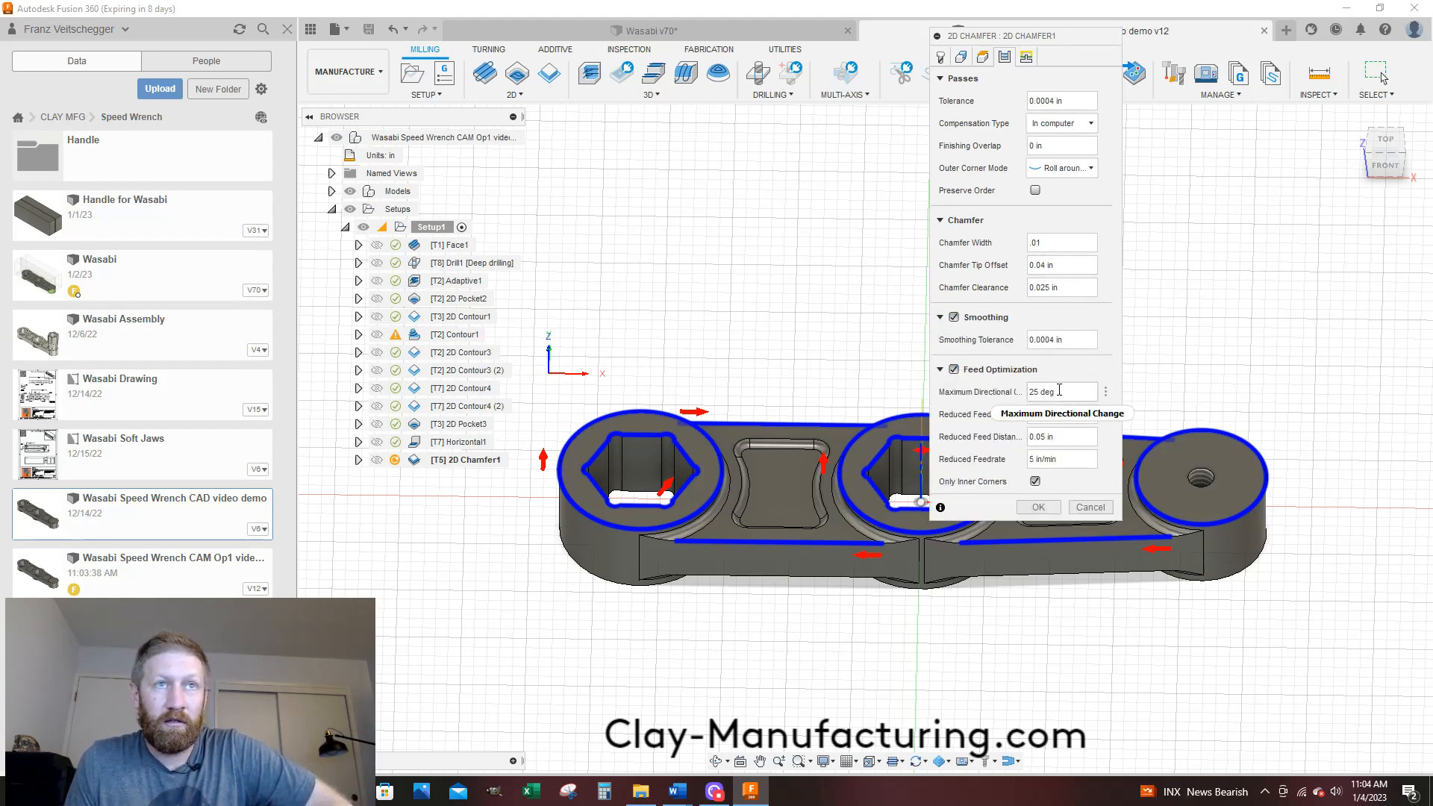
# Set the horizontal lead-in radius to .05 in, and the linear lead-in distance and vertical lead-in radius to 0.0
pyautogui.click(1028, 59)
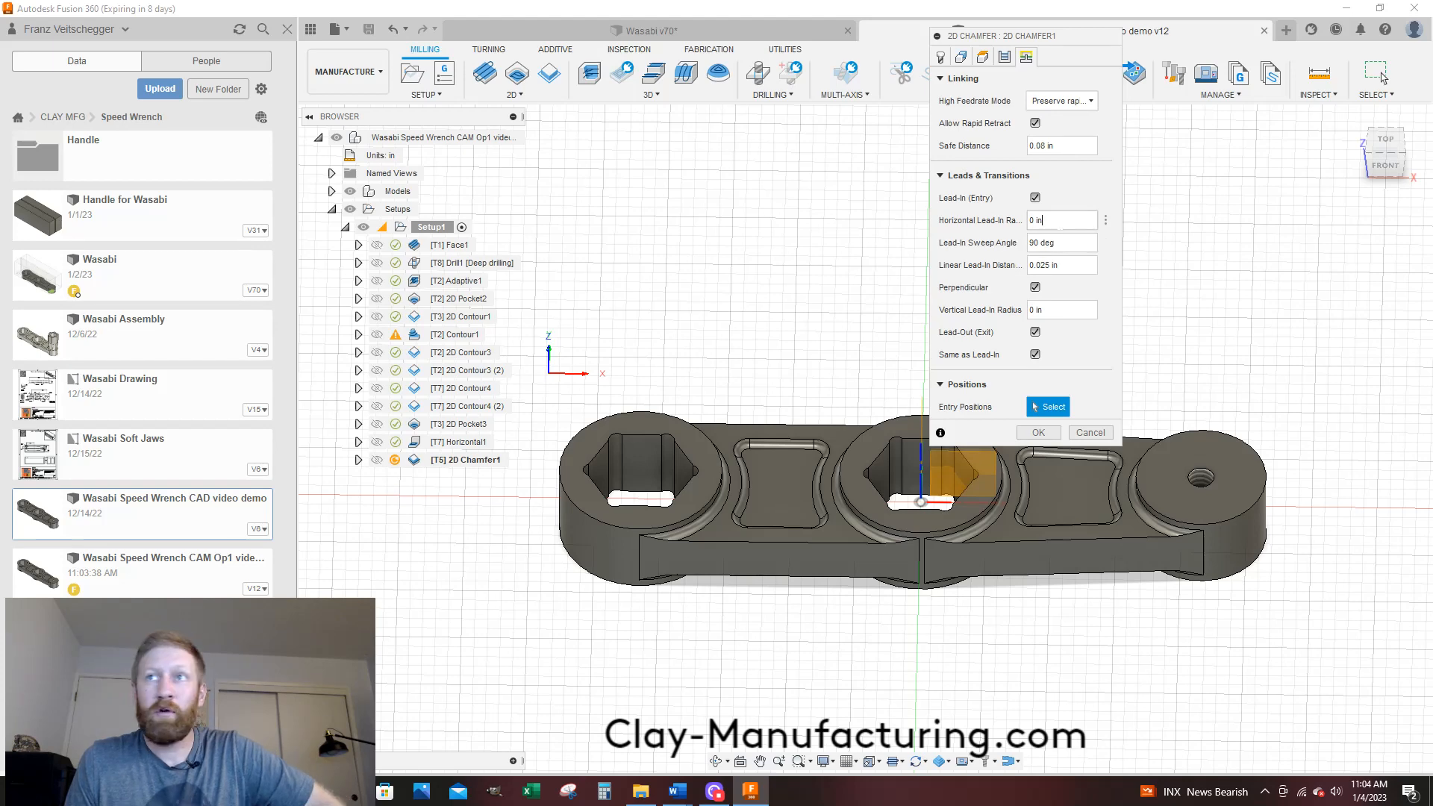
pyautogui.write('.05')
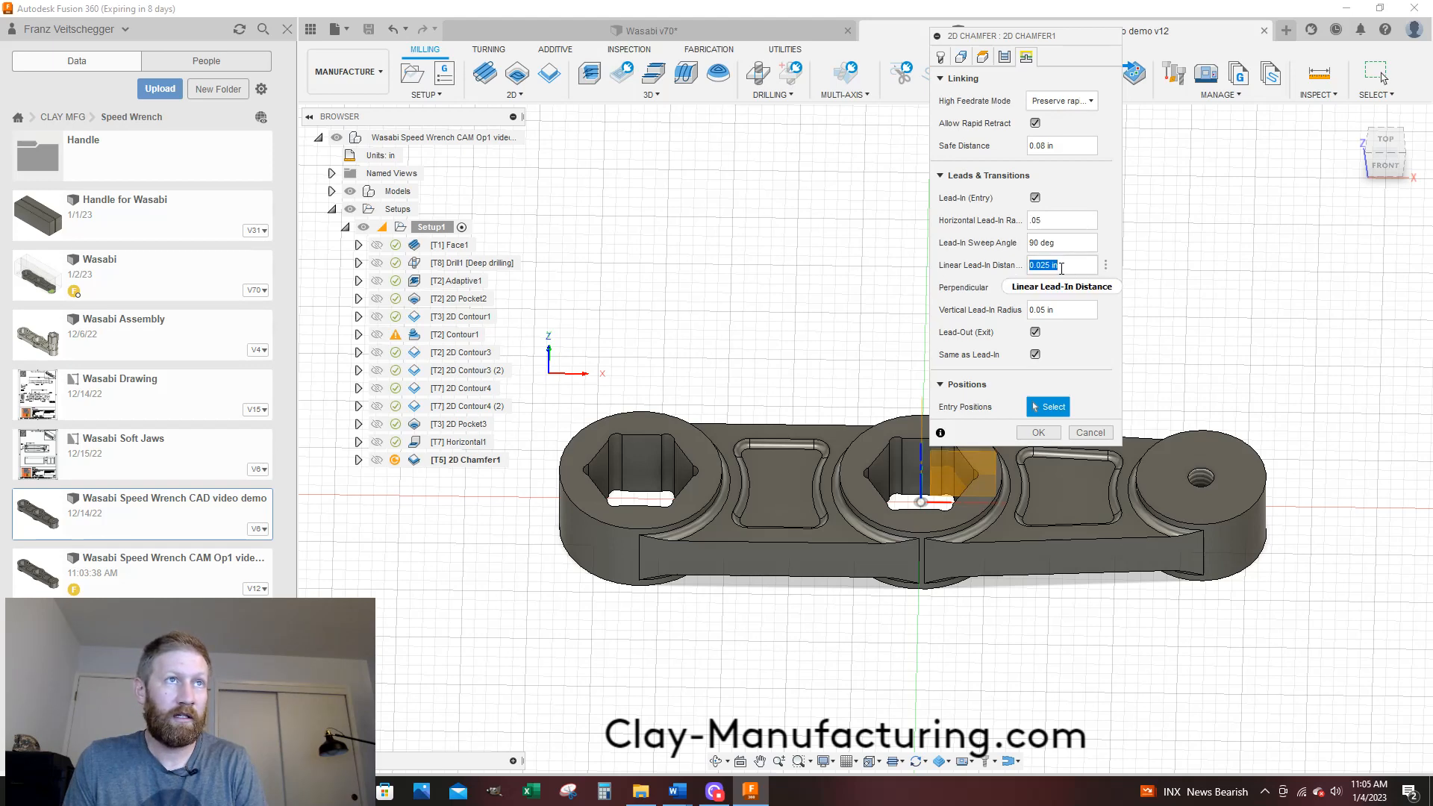
pyautogui.write('0.0')
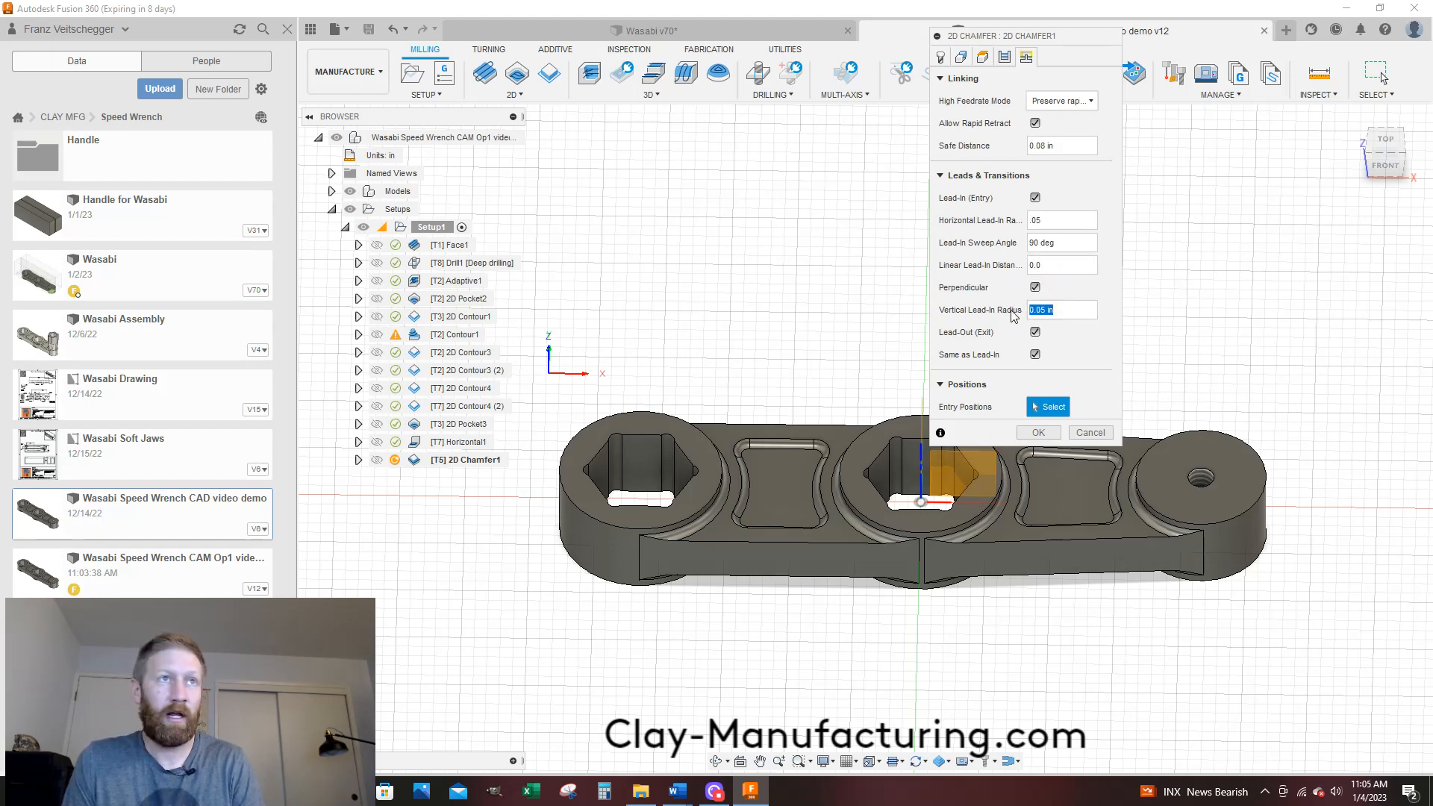
pyautogui.write('0.0')
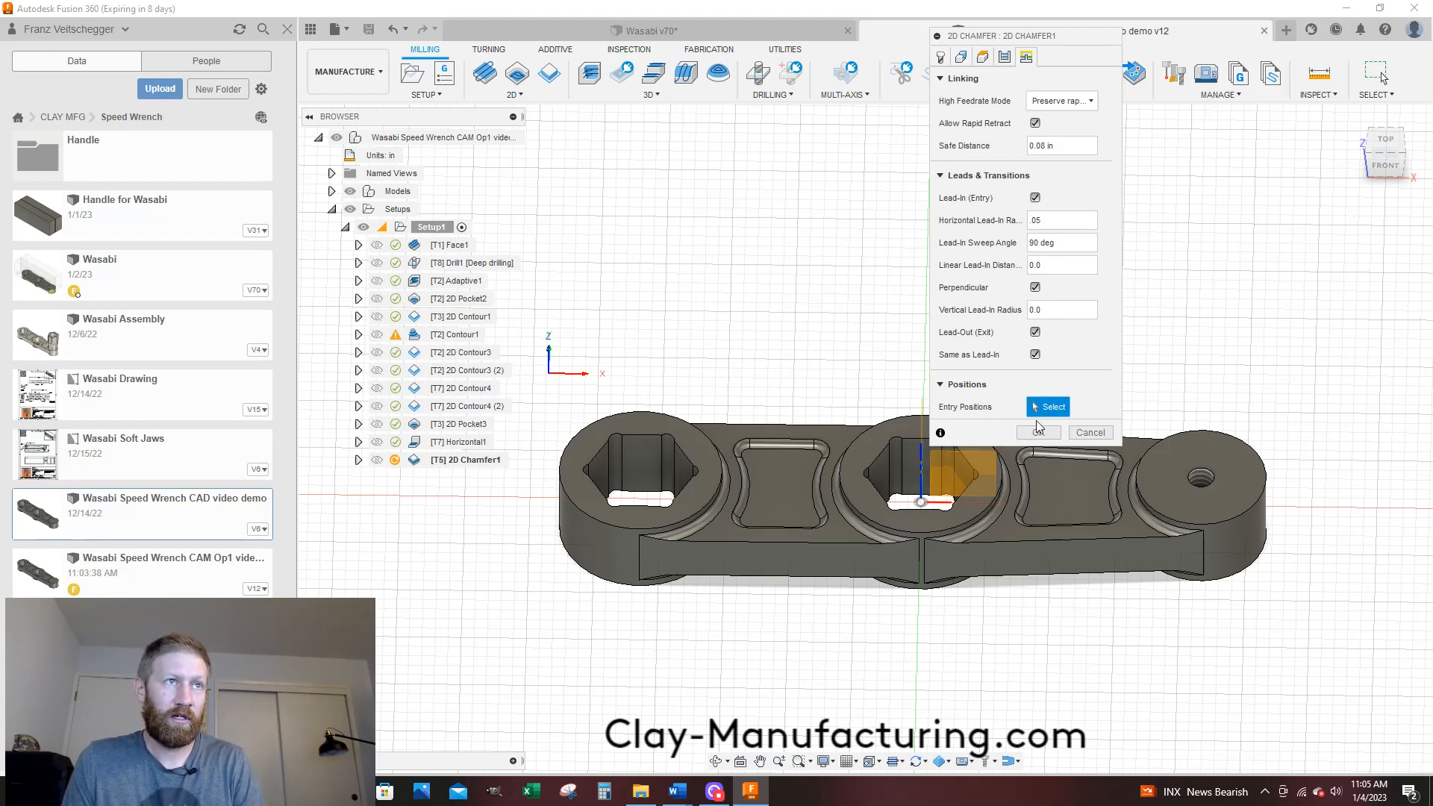
# Place entry positions at the upper-right corners of the left and middle hex openings and generate the chamfer toolpath
pyautogui.scroll(5, 730, 523)
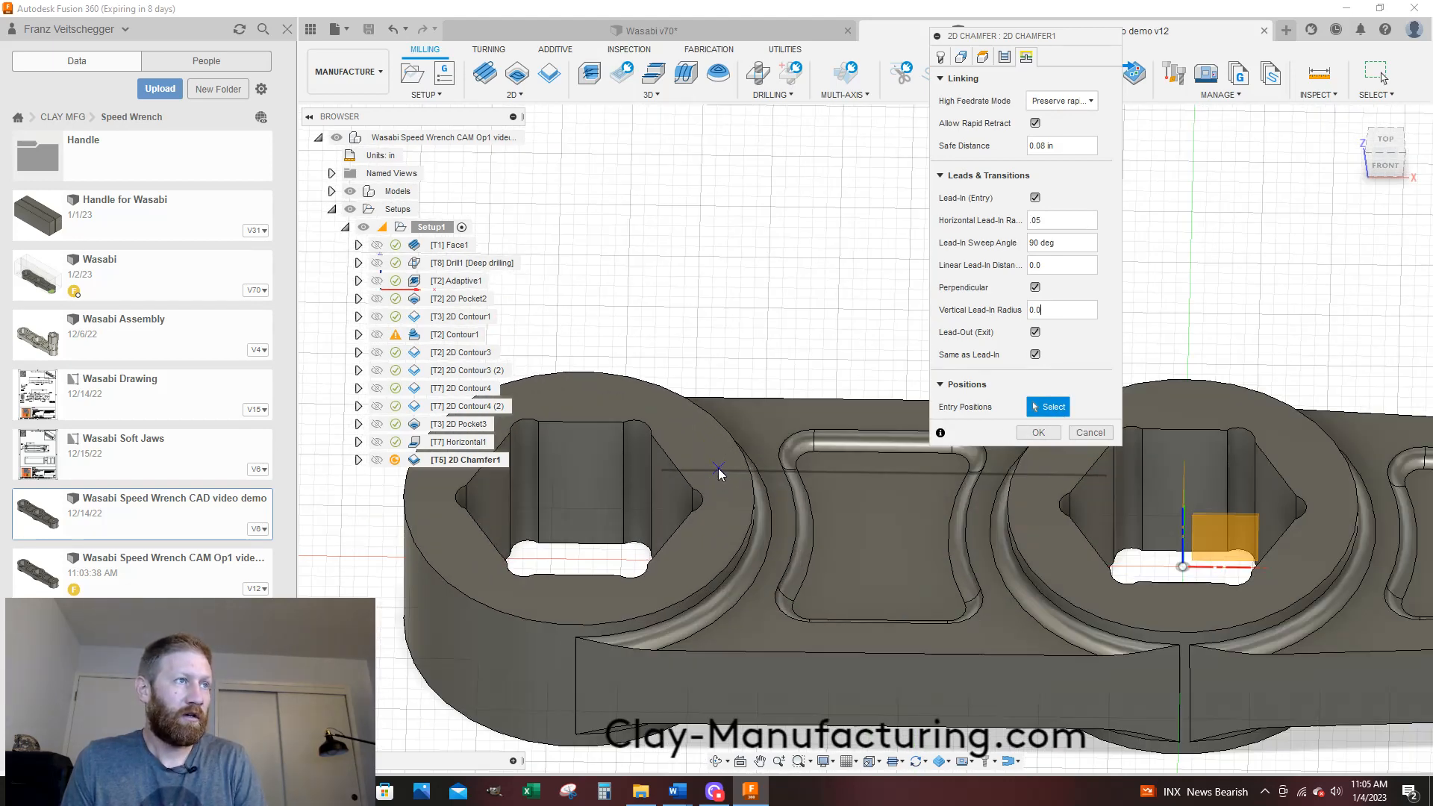
pyautogui.click(648, 435)
pyautogui.scroll(-2, 637, 454)
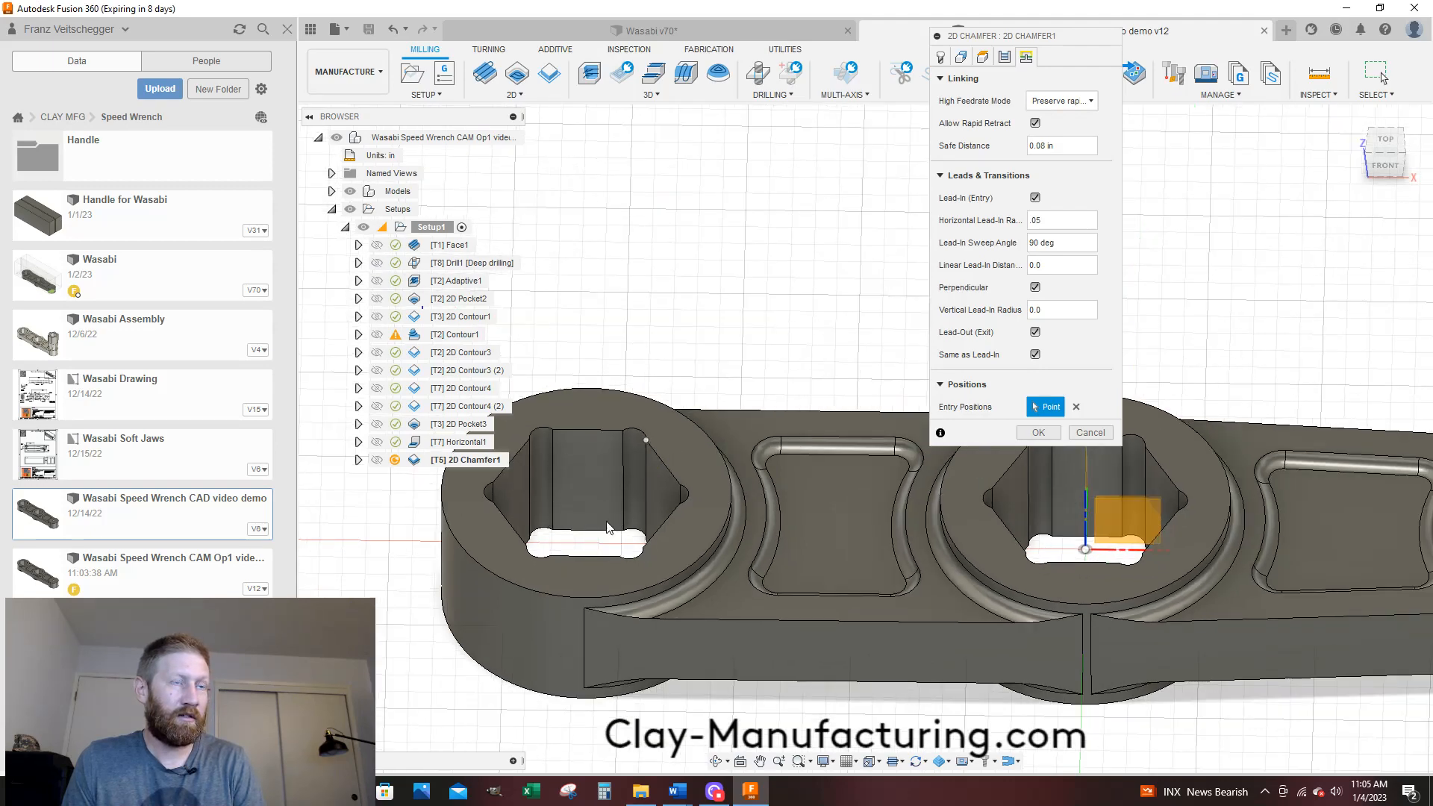
pyautogui.scroll(-3, 608, 526)
pyautogui.scroll(5, 914, 517)
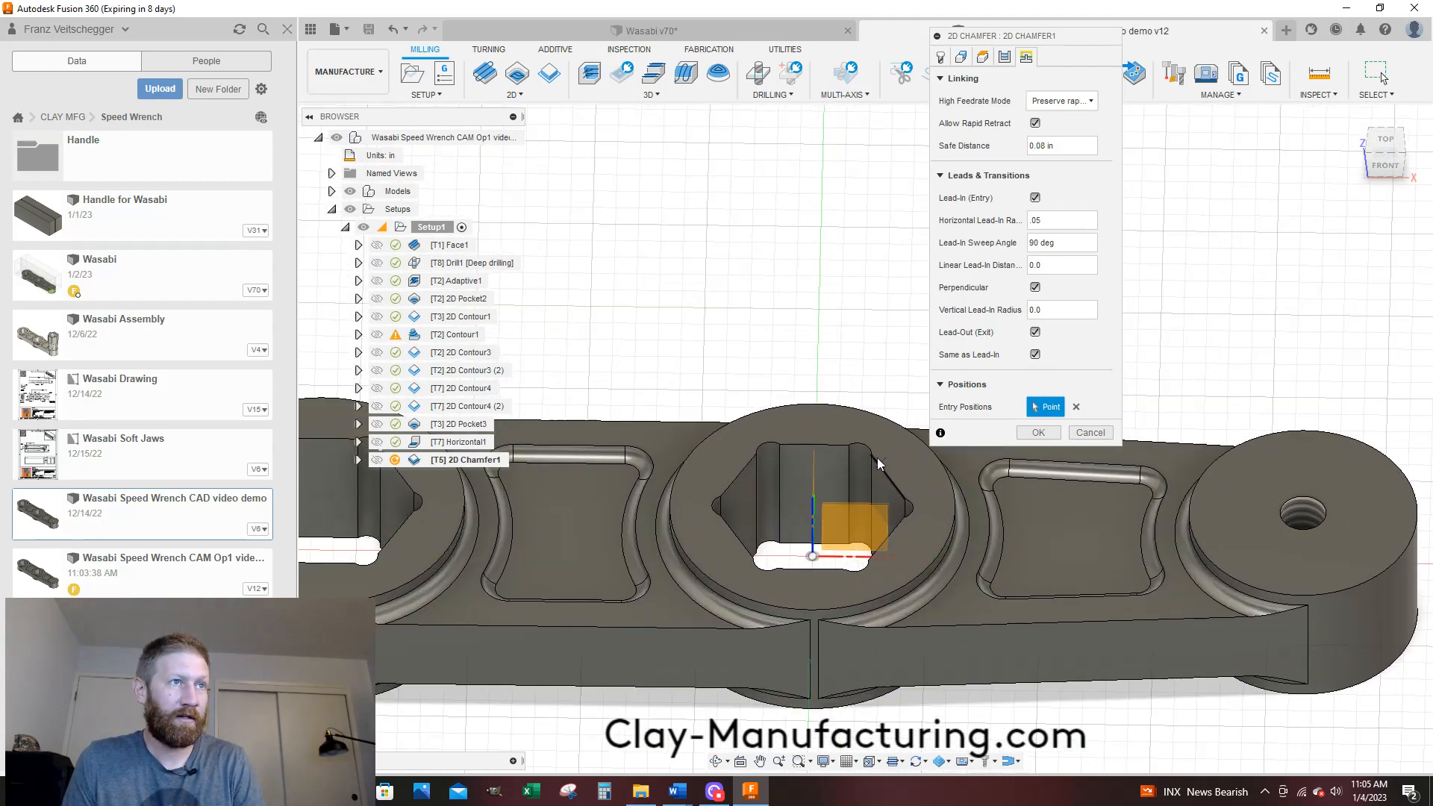
pyautogui.click(870, 454)
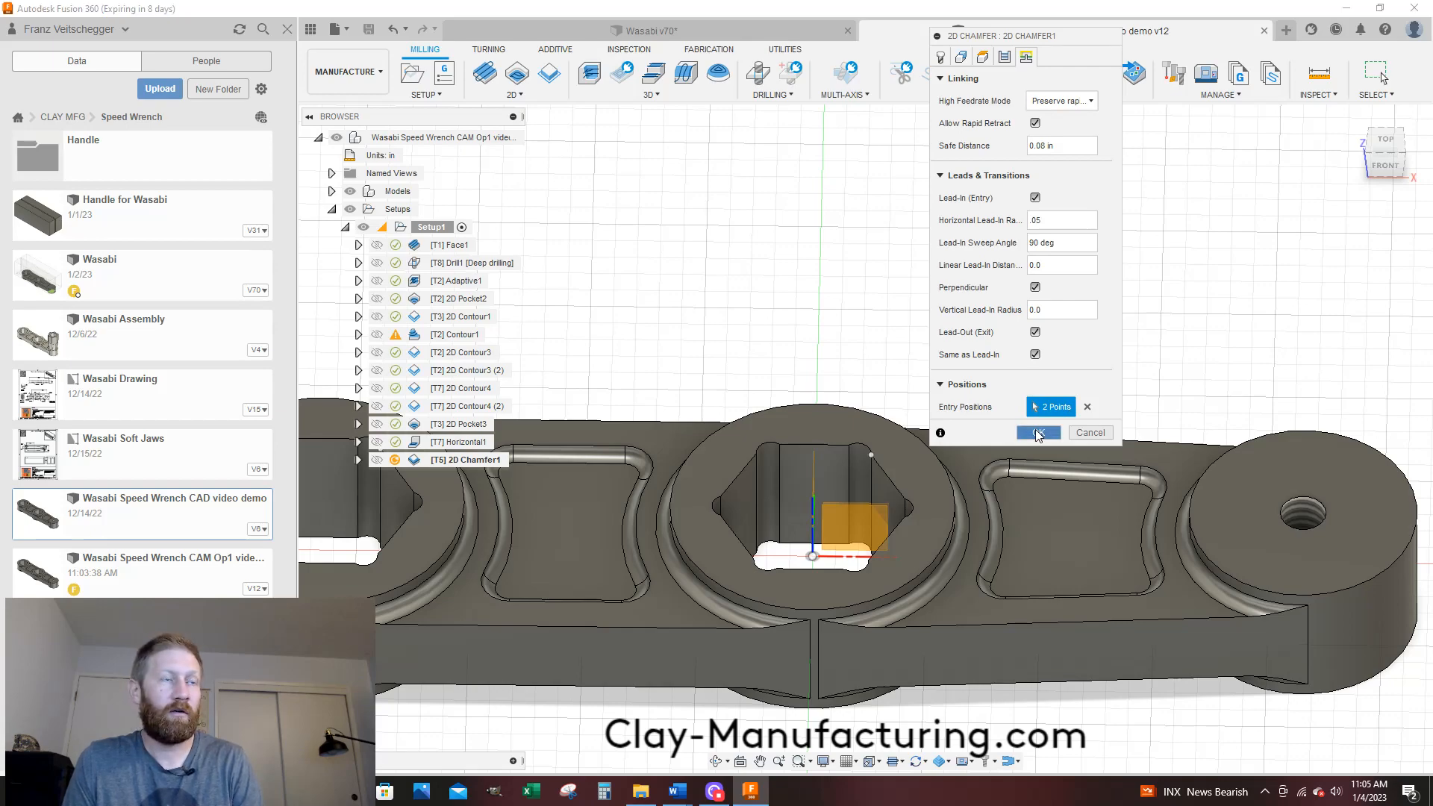
pyautogui.click(1038, 433)
# Examine the generated 2D chamfer toolpath, especially its entry moves inside the left hex opening
pyautogui.scroll(-2, 1101, 326)
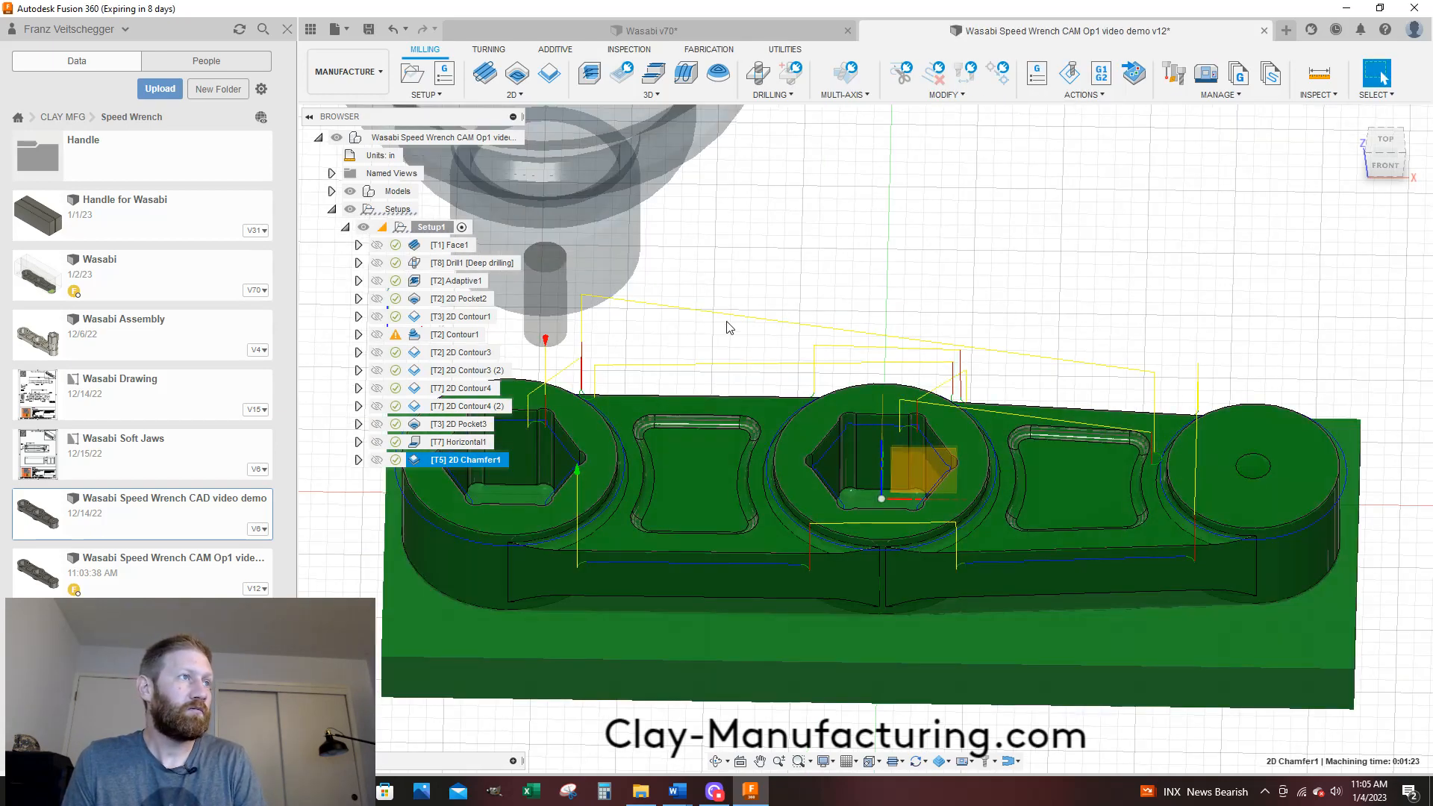
pyautogui.scroll(-2, 732, 326)
pyautogui.scroll(8, 580, 419)
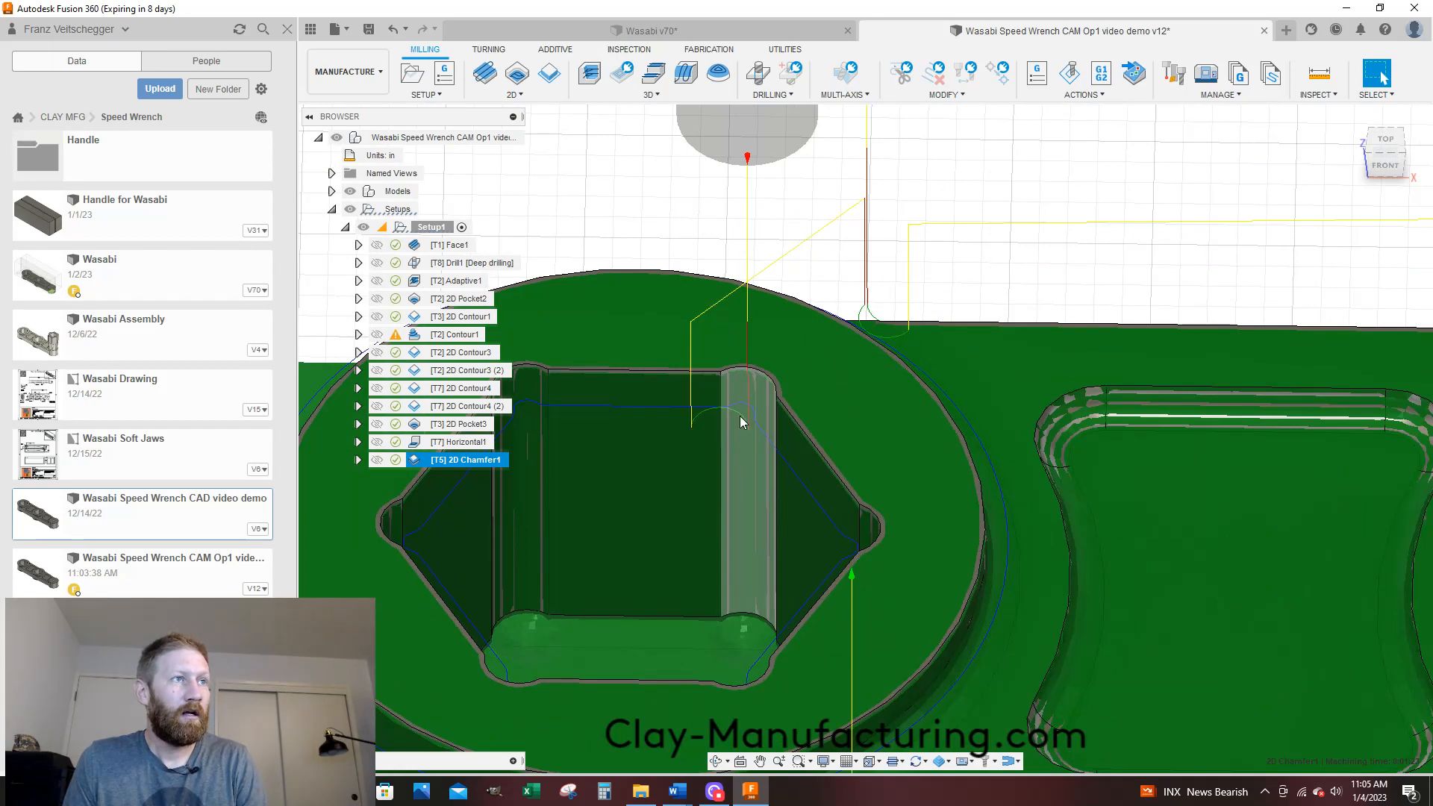
pyautogui.keyDown('shift'); pyautogui.moveTo(740, 415); pyautogui.dragTo(724, 393, button='middle'); pyautogui.keyUp('shift')
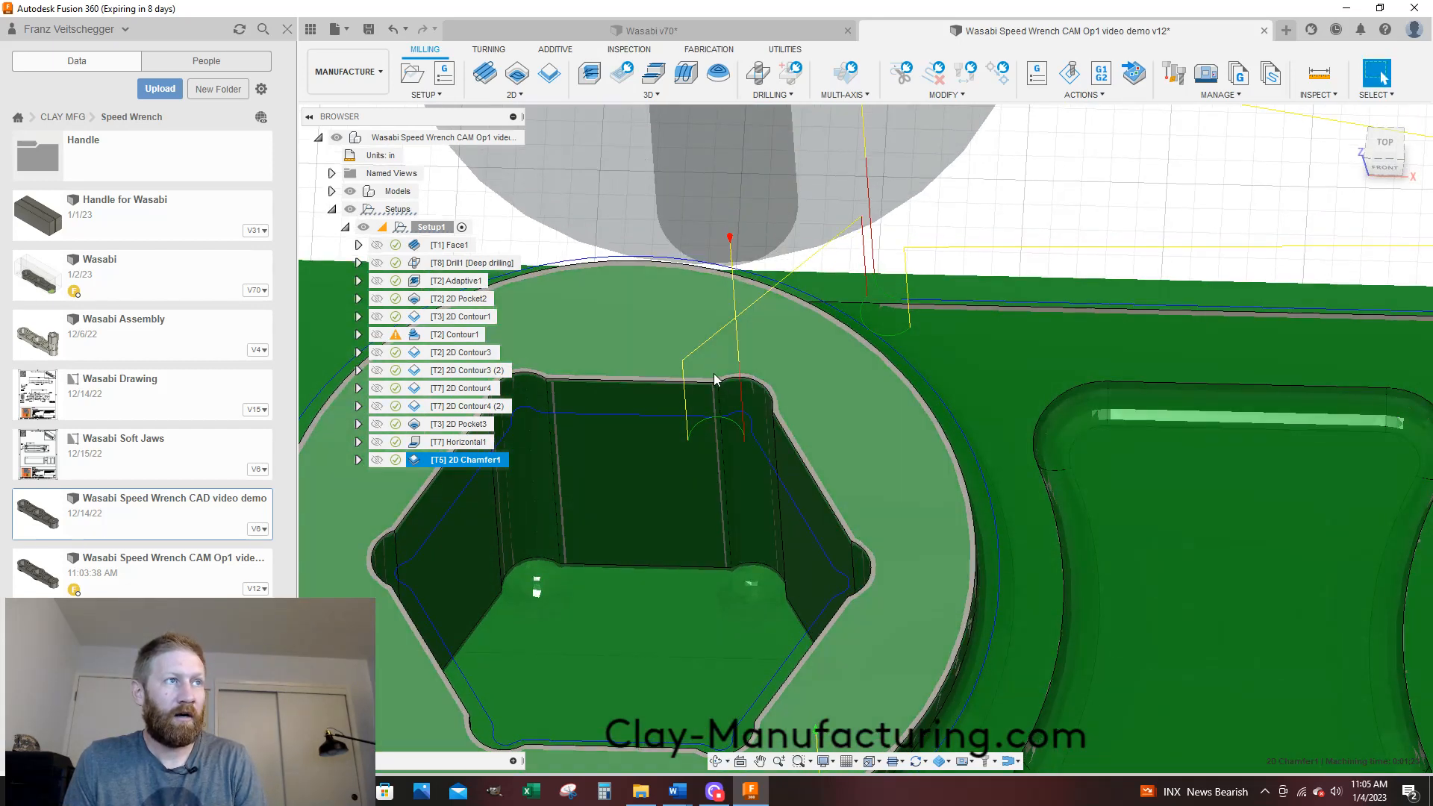
pyautogui.scroll(-2, 631, 382)
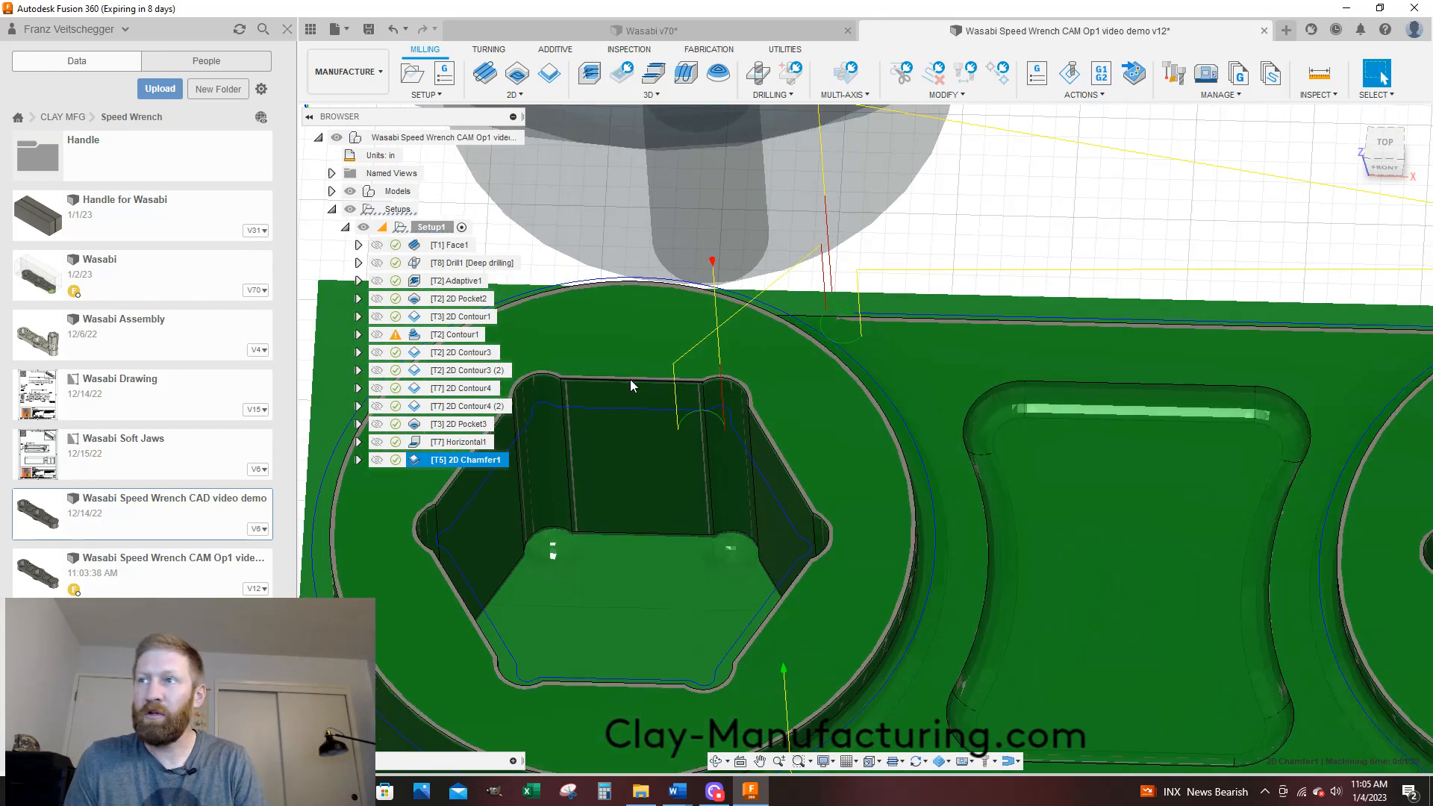
pyautogui.scroll(-1, 631, 381)
pyautogui.scroll(-2, 631, 382)
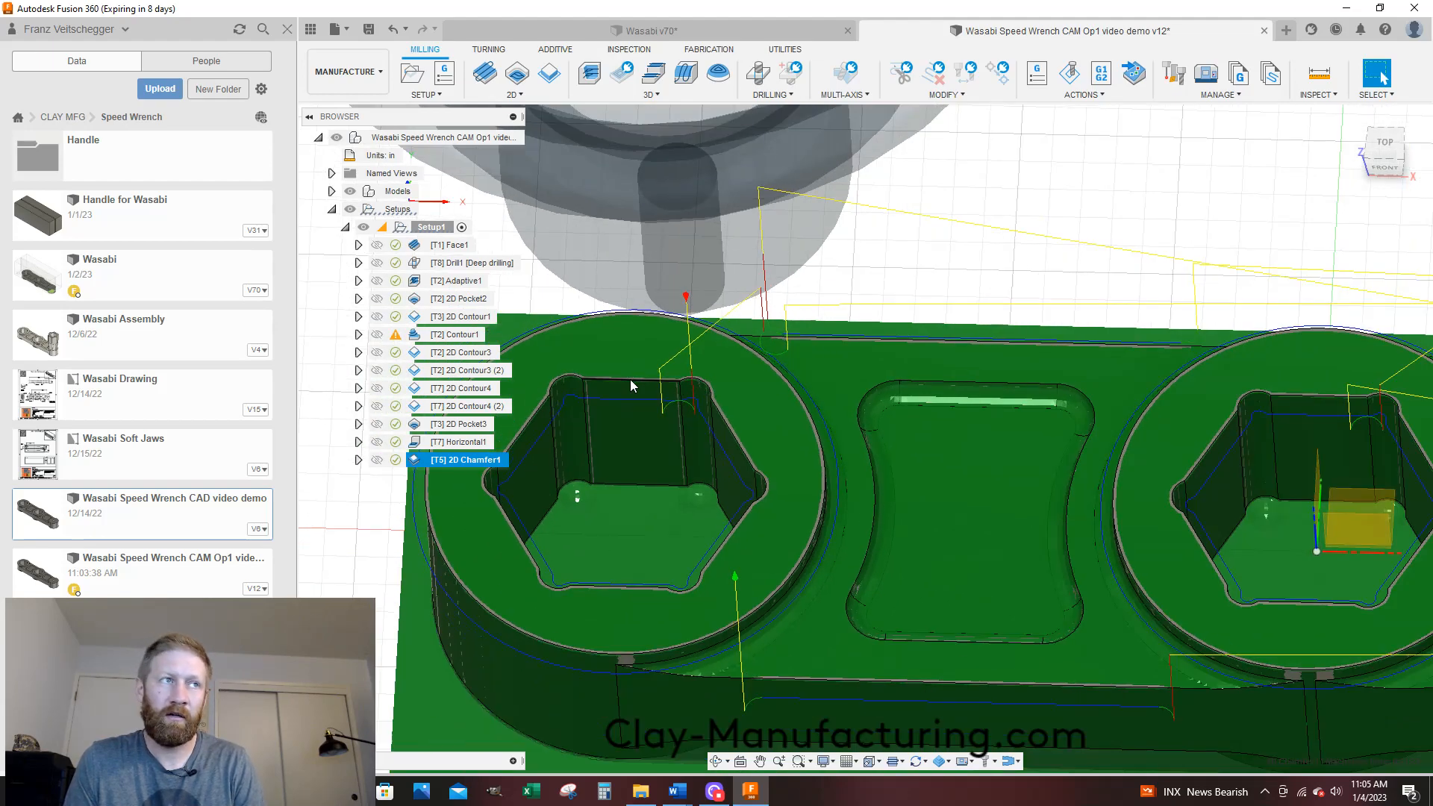
pyautogui.scroll(-5, 631, 385)
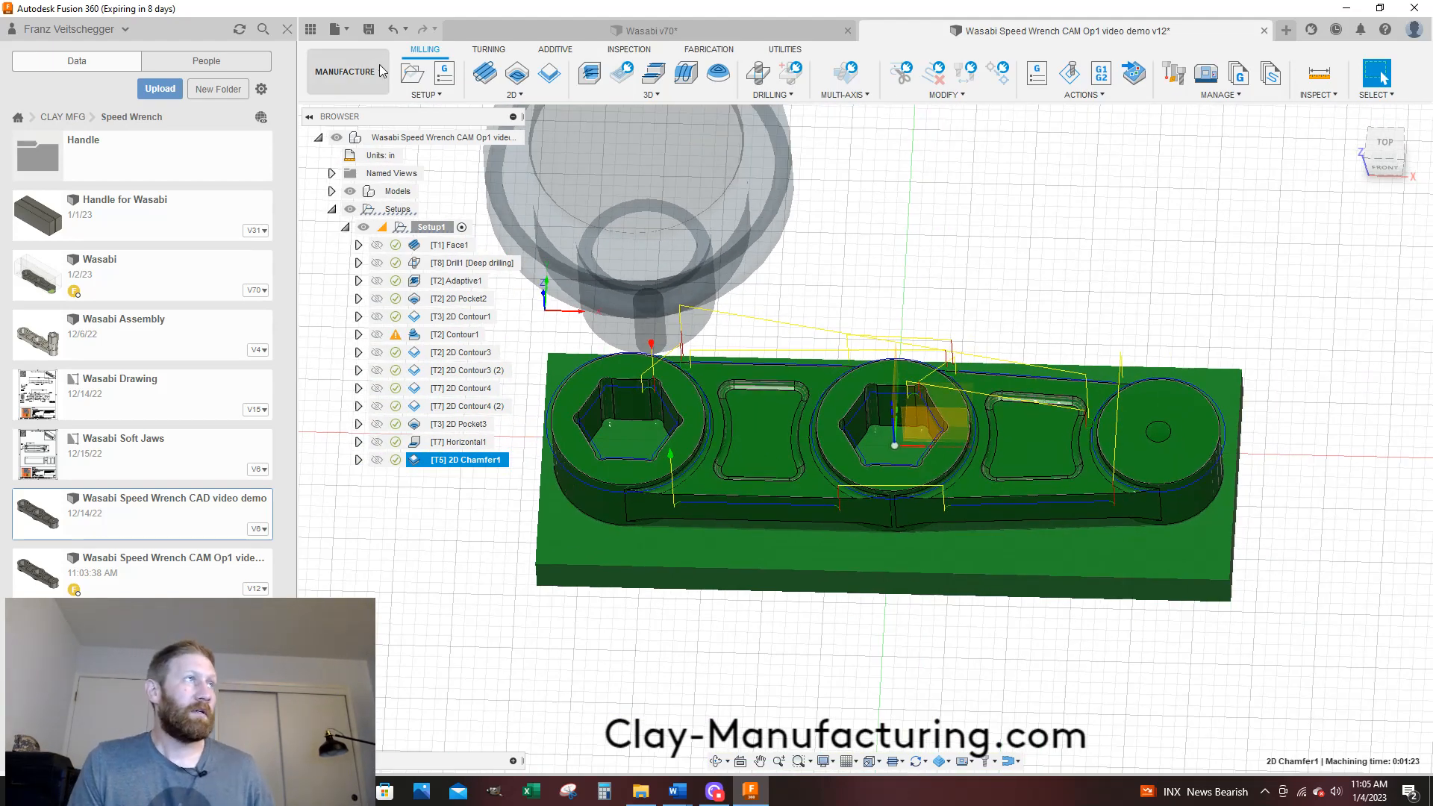
# Save a new version of the speed wrench CAM document and clear the chamfer operation selection
pyautogui.click(369, 30)
pyautogui.click(714, 415)
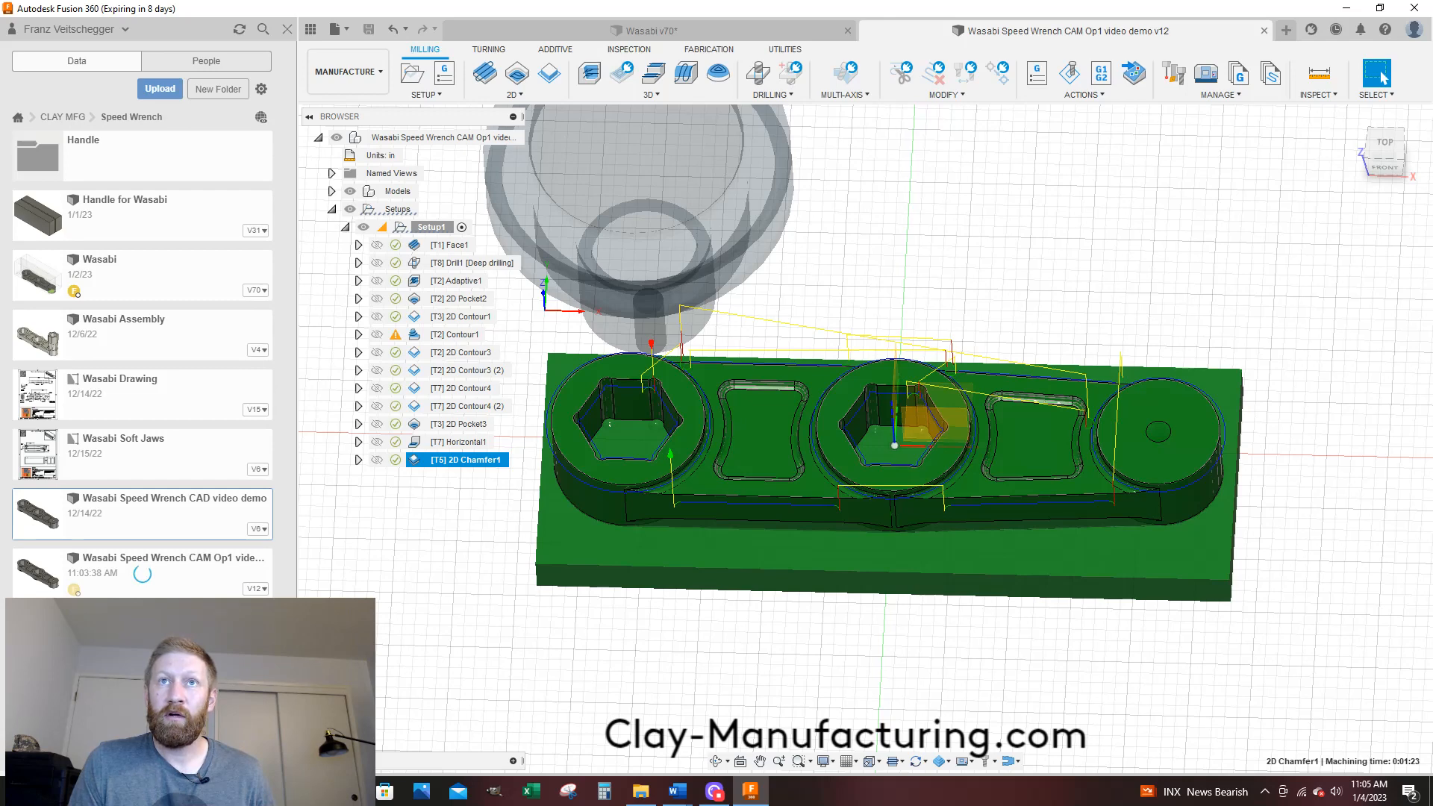
pyautogui.click(470, 683)
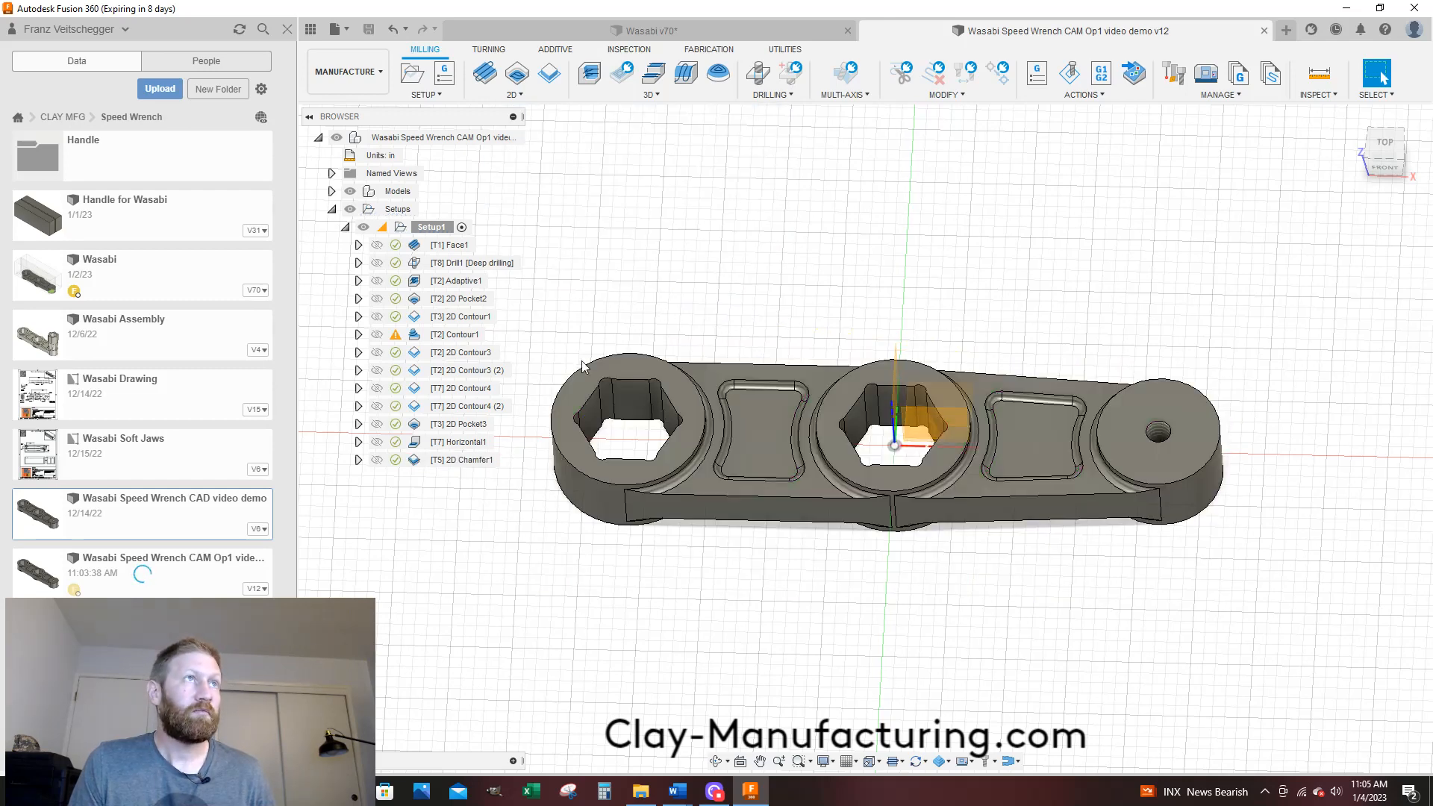
# Start a drill operation with tool 9, the 0.201 in 135° HSSCO8 drill, from the CLAY_Mini Mill_Aluminum library
pyautogui.click(758, 74)
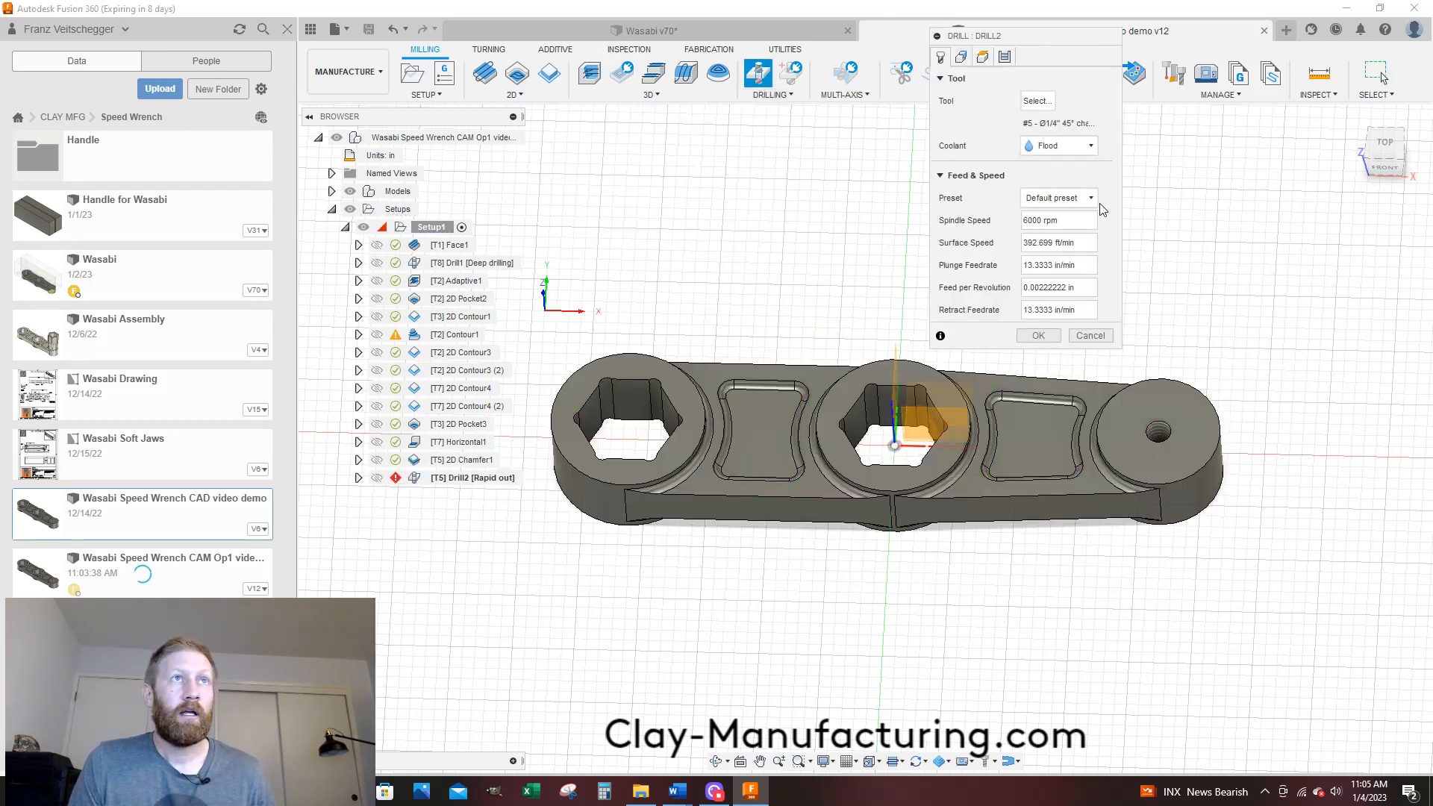
pyautogui.click(1037, 101)
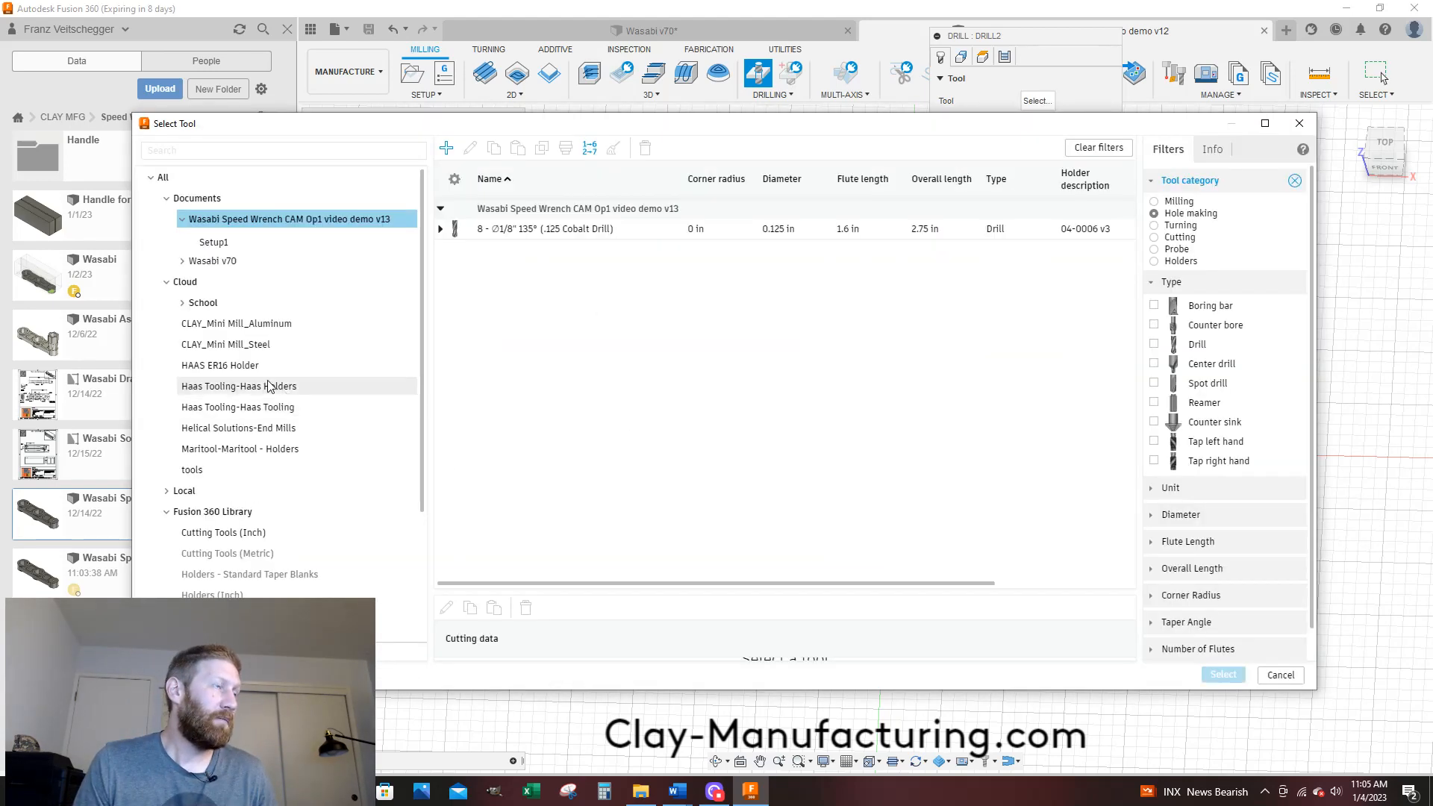
pyautogui.click(237, 331)
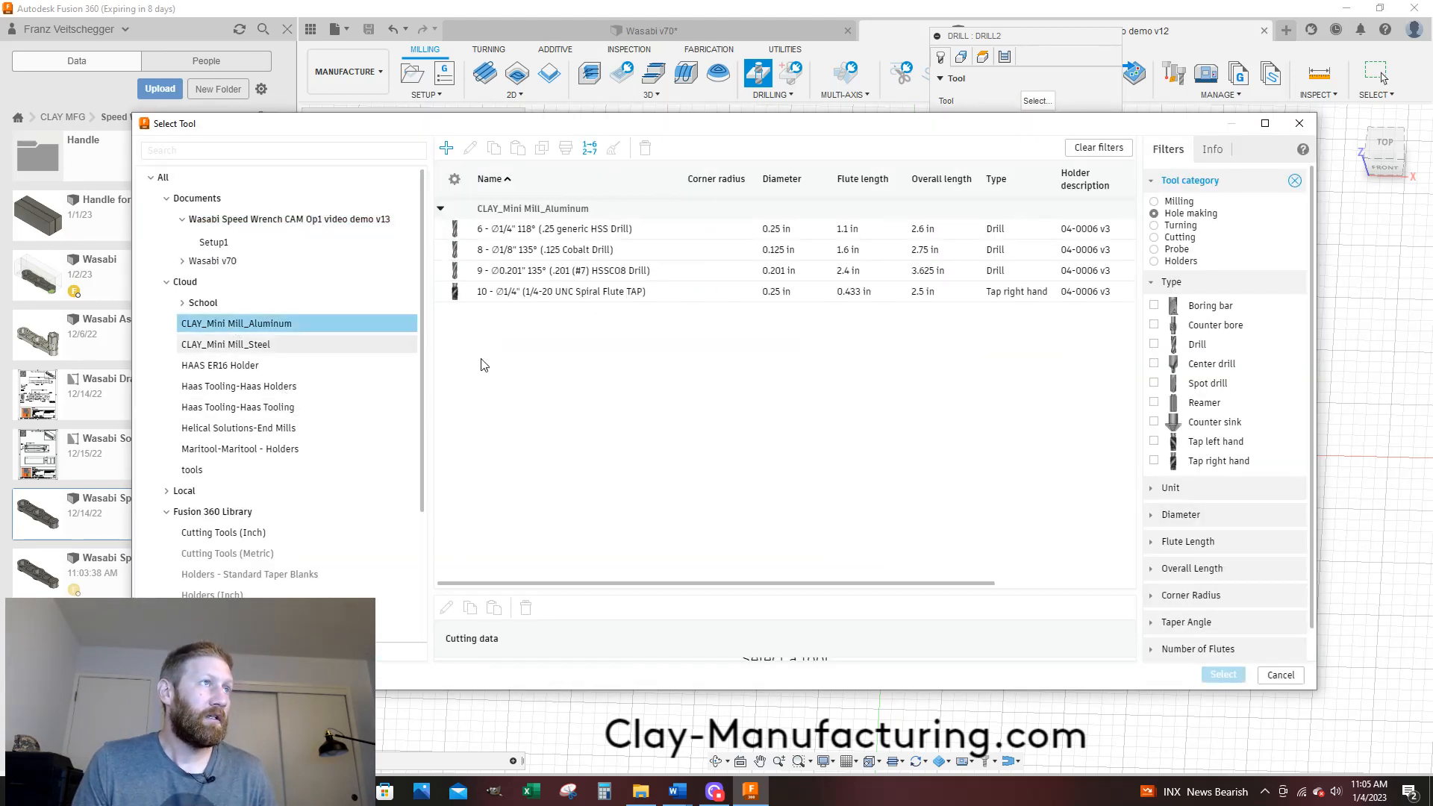
pyautogui.click(508, 273)
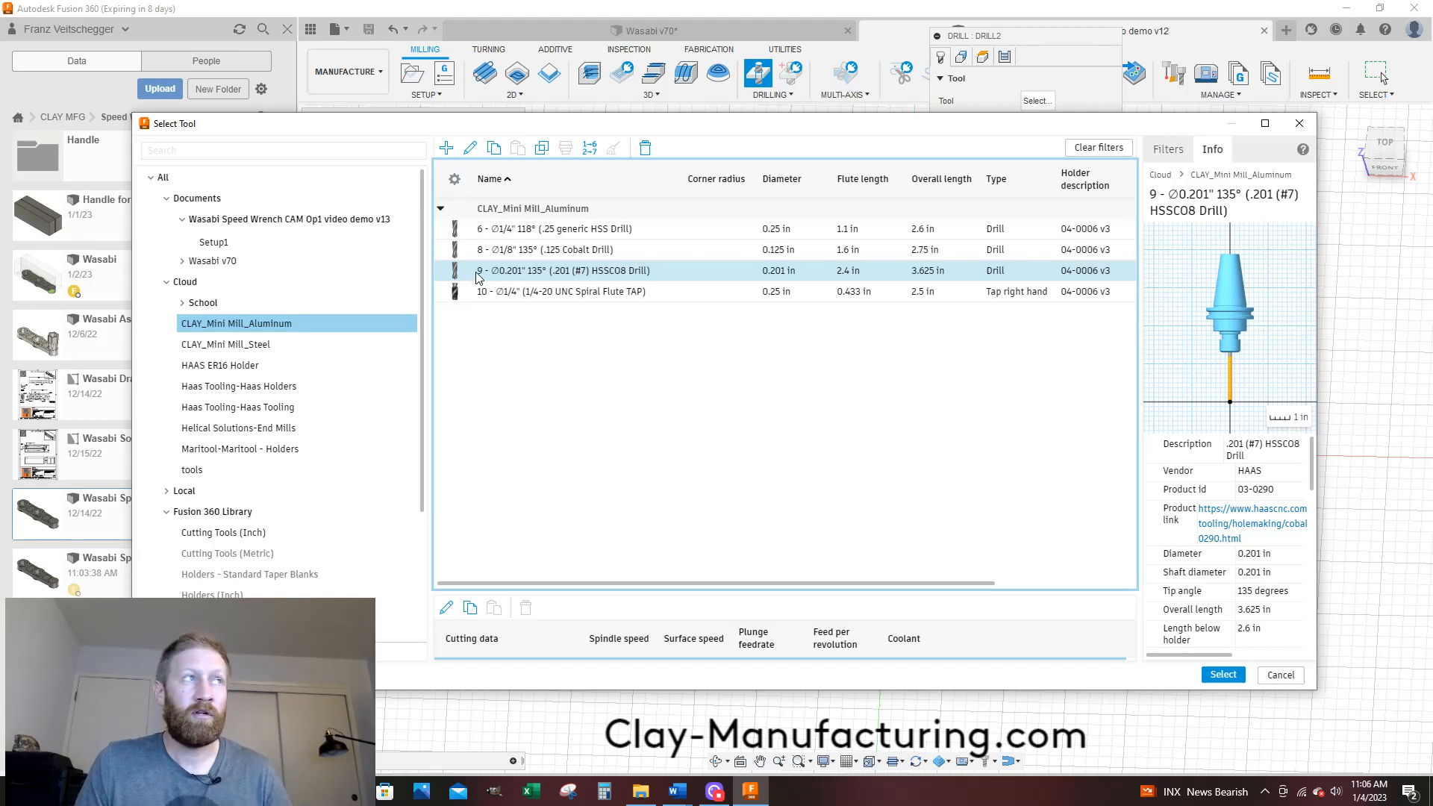
pyautogui.click(1222, 674)
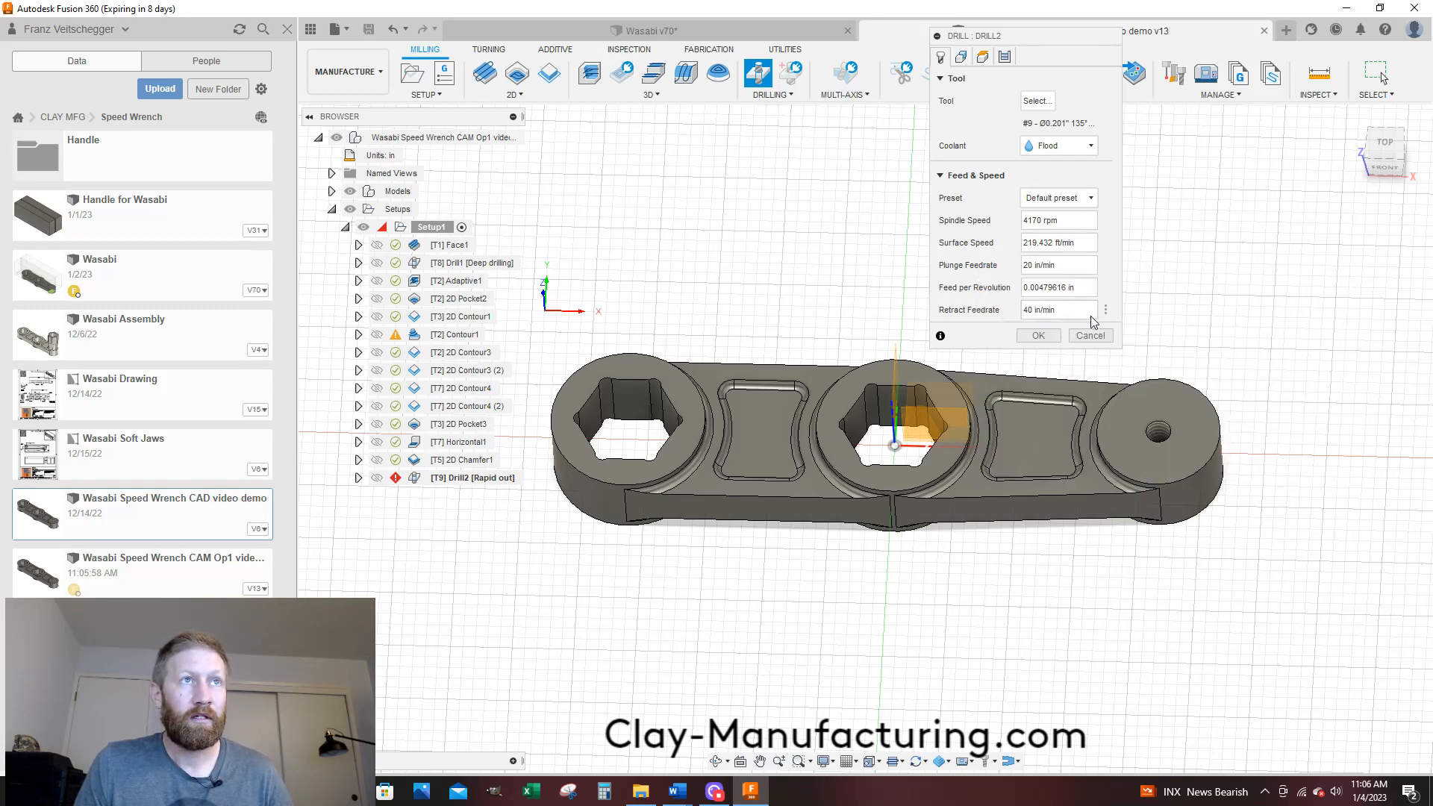
# Assign the cylindrical face of the small hole in the right-end boss as the hole to drill and inspect the selection
pyautogui.click(962, 58)
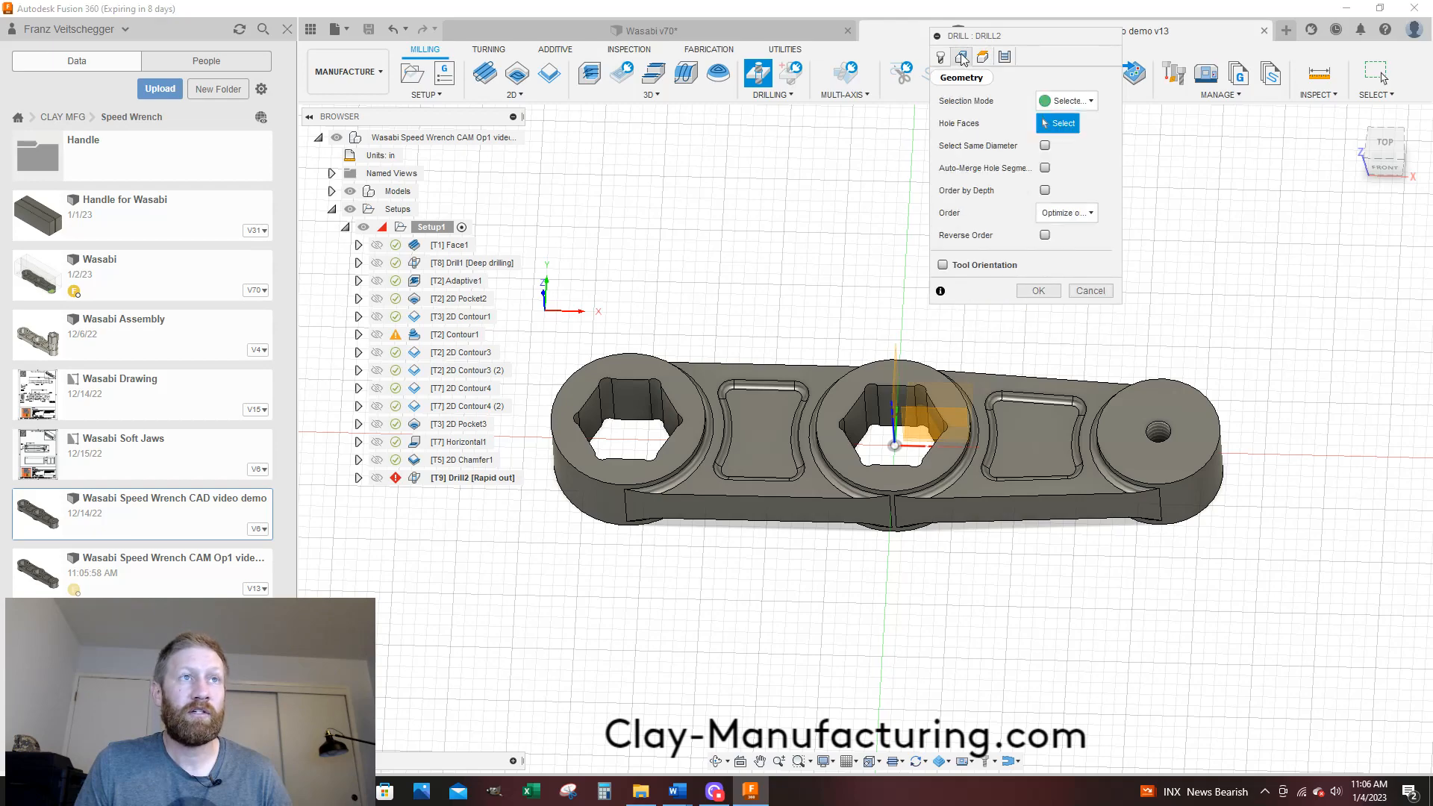
pyautogui.click(1158, 431)
pyautogui.keyDown('shift'); pyautogui.moveTo(1164, 439); pyautogui.dragTo(1182, 443, button='middle'); pyautogui.keyUp('shift')
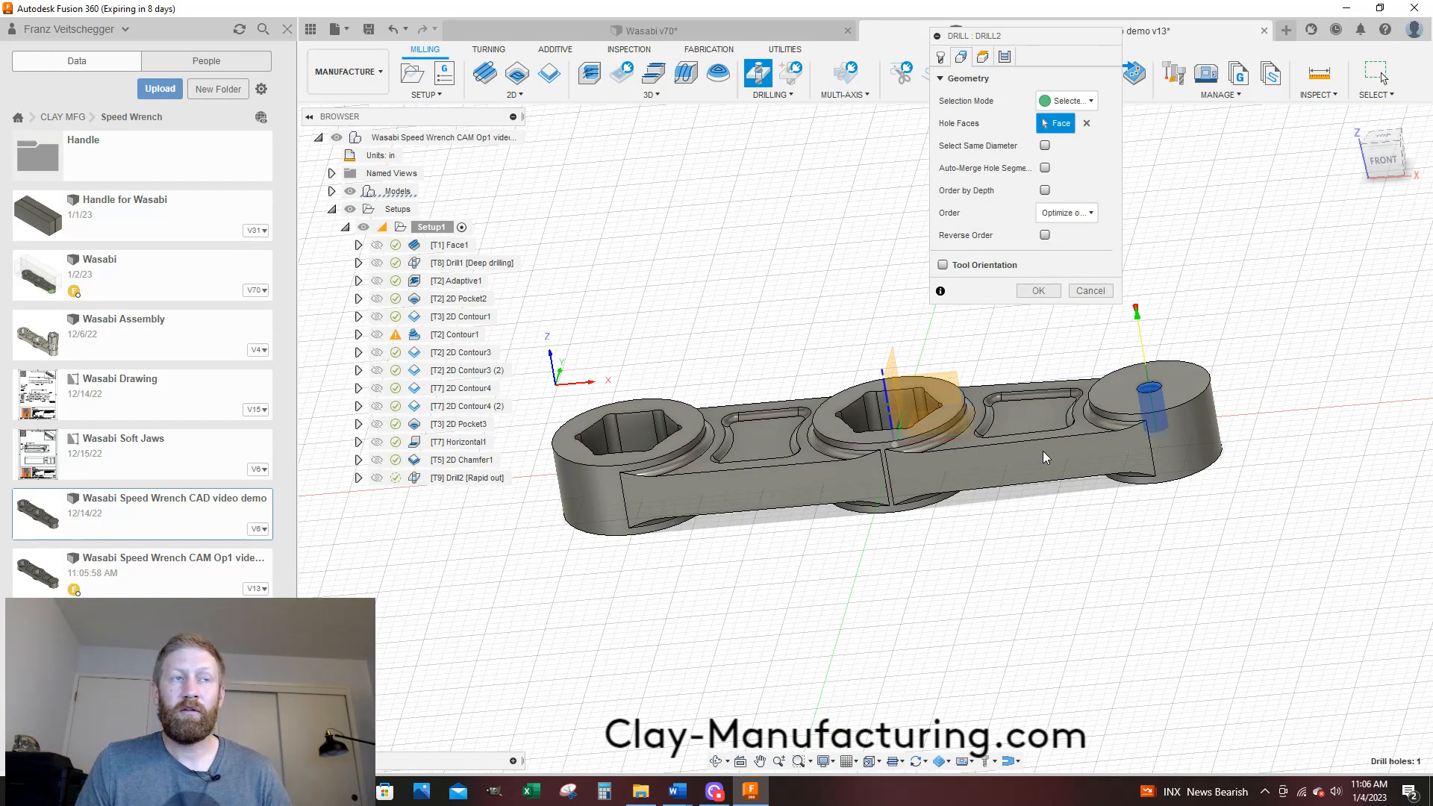
pyautogui.scroll(5, 1182, 443)
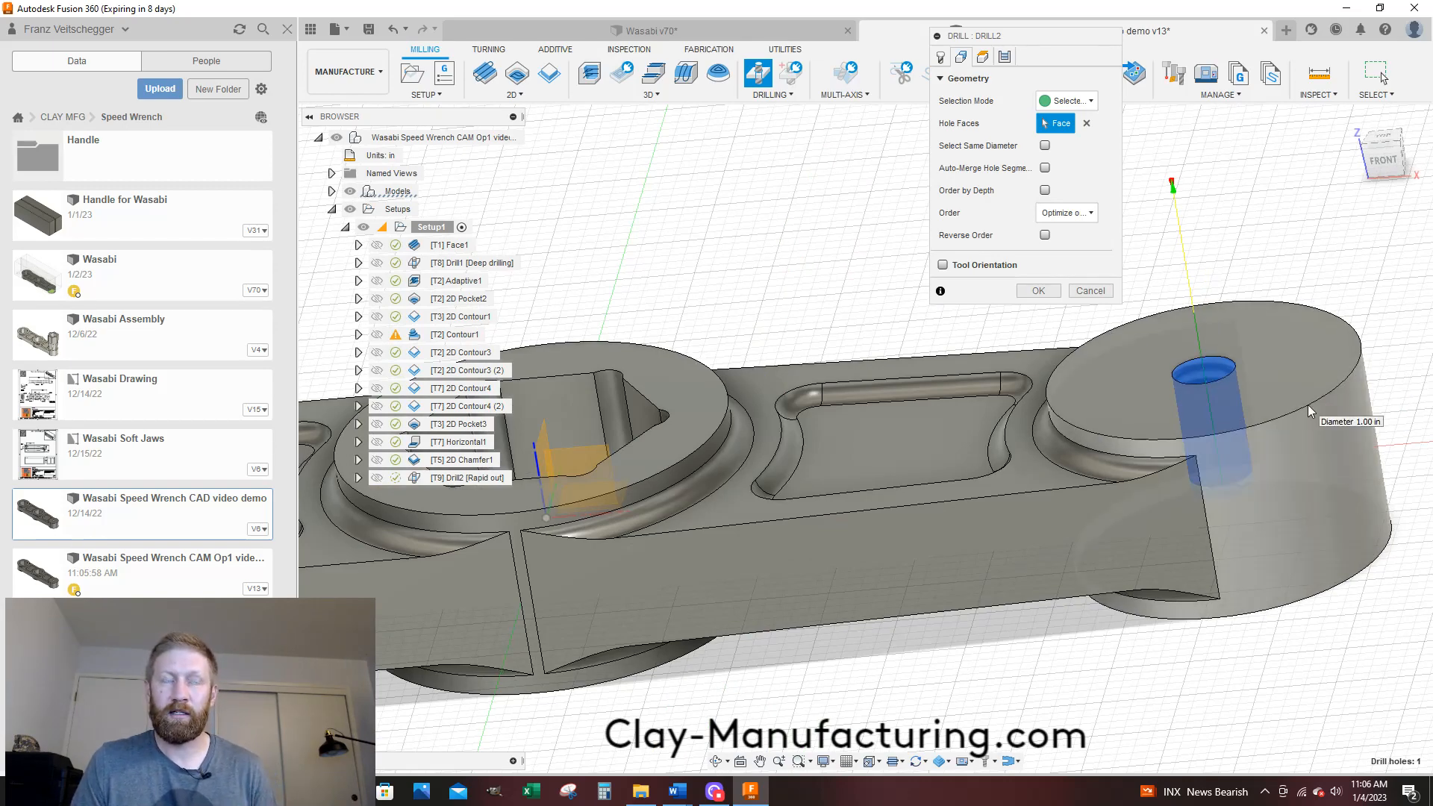
pyautogui.keyDown('shift'); pyautogui.moveTo(1307, 404); pyautogui.dragTo(1122, 423, button='middle'); pyautogui.keyUp('shift')
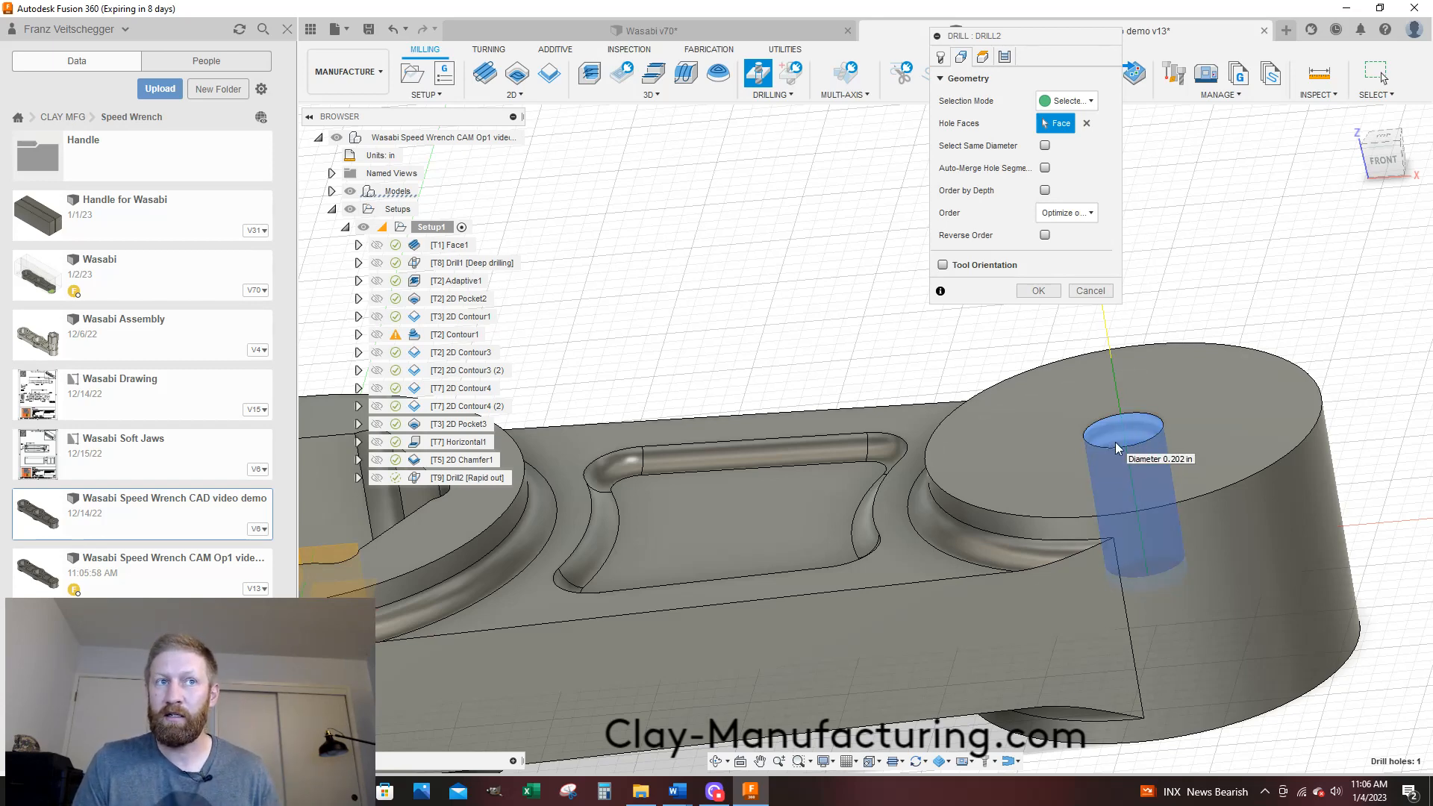
pyautogui.keyDown('shift'); pyautogui.moveTo(1268, 448); pyautogui.dragTo(1119, 284, button='middle'); pyautogui.keyUp('shift')
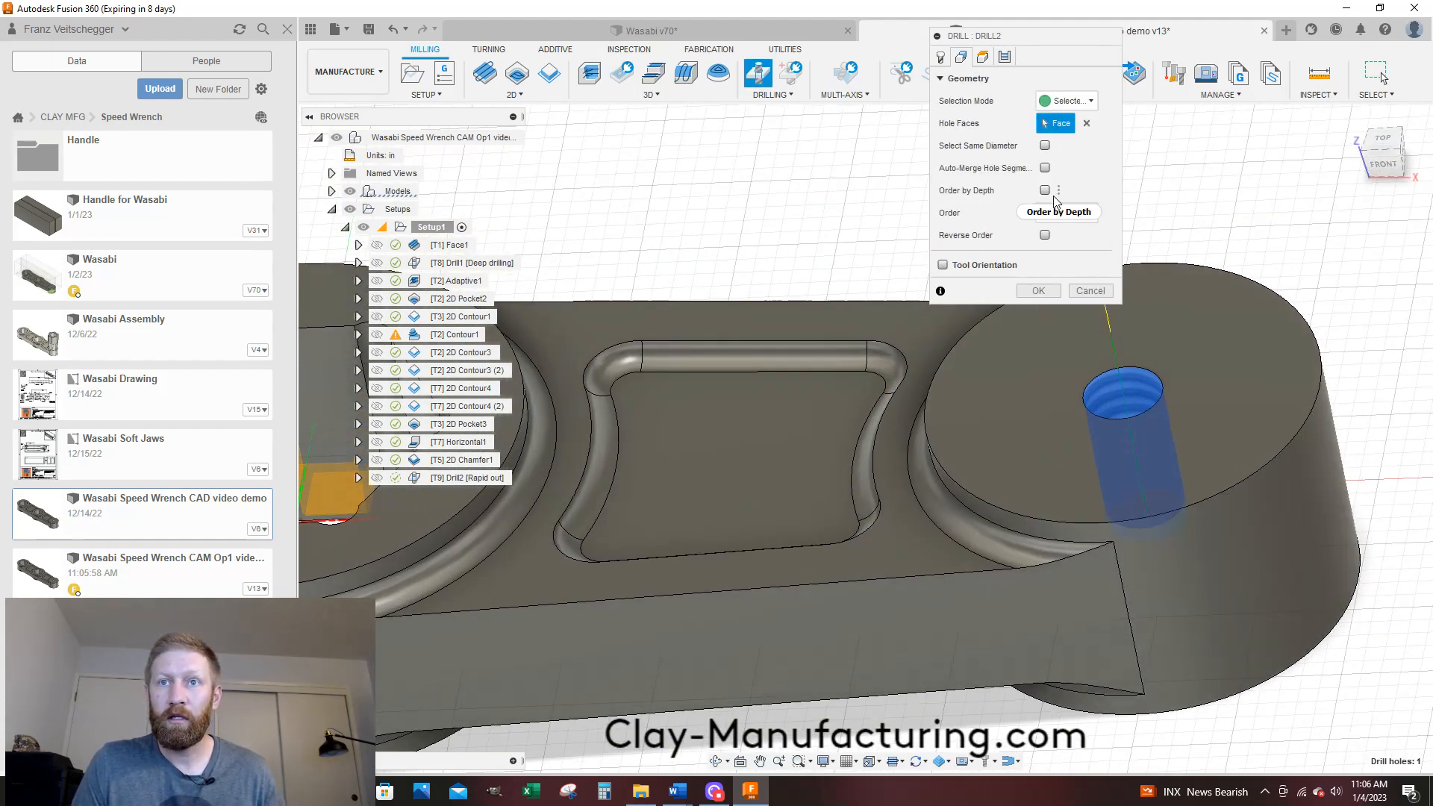
# Enable Drill Tip Through Bottom with a break-through depth of .1 in and check the drilling depth in front view
pyautogui.click(982, 57)
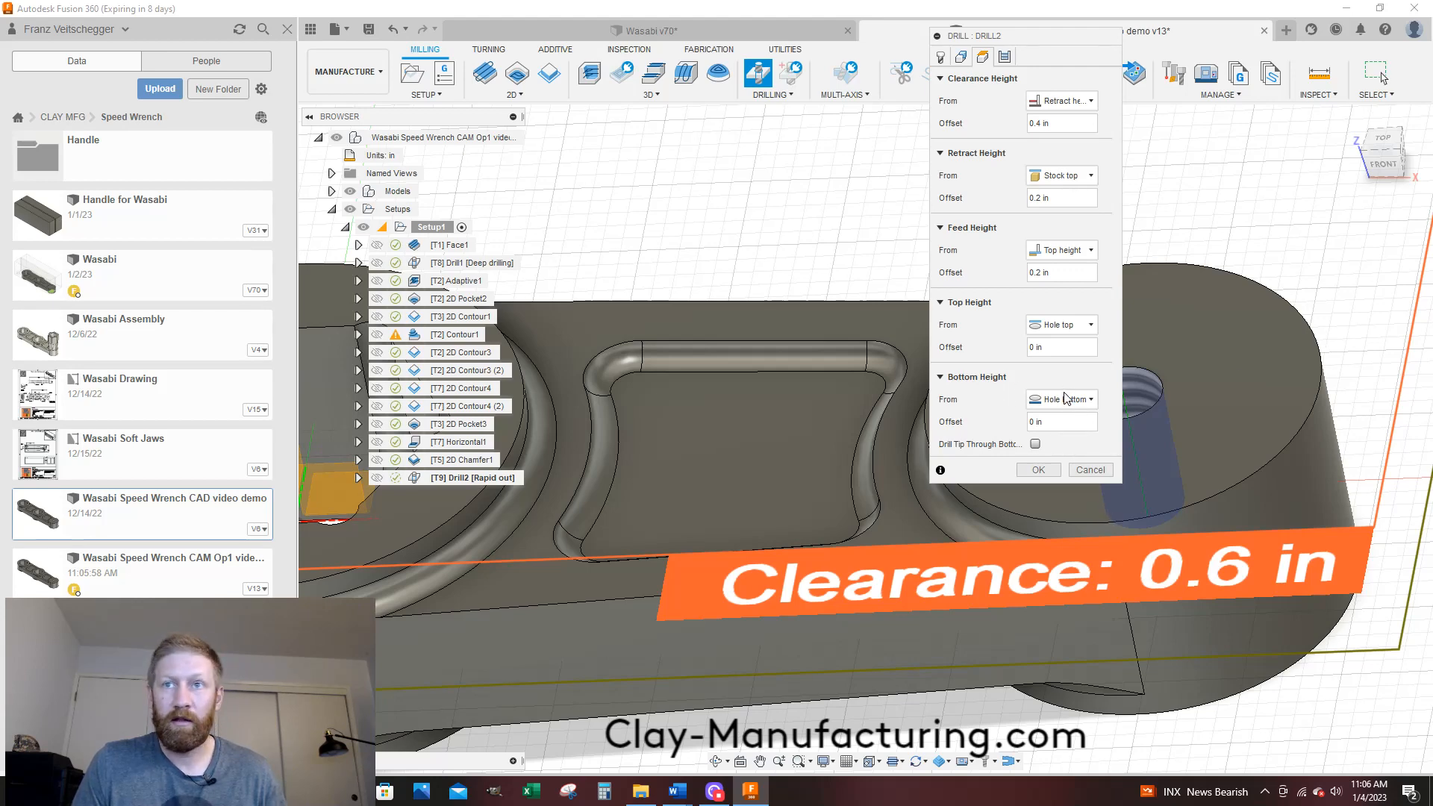
pyautogui.click(1036, 444)
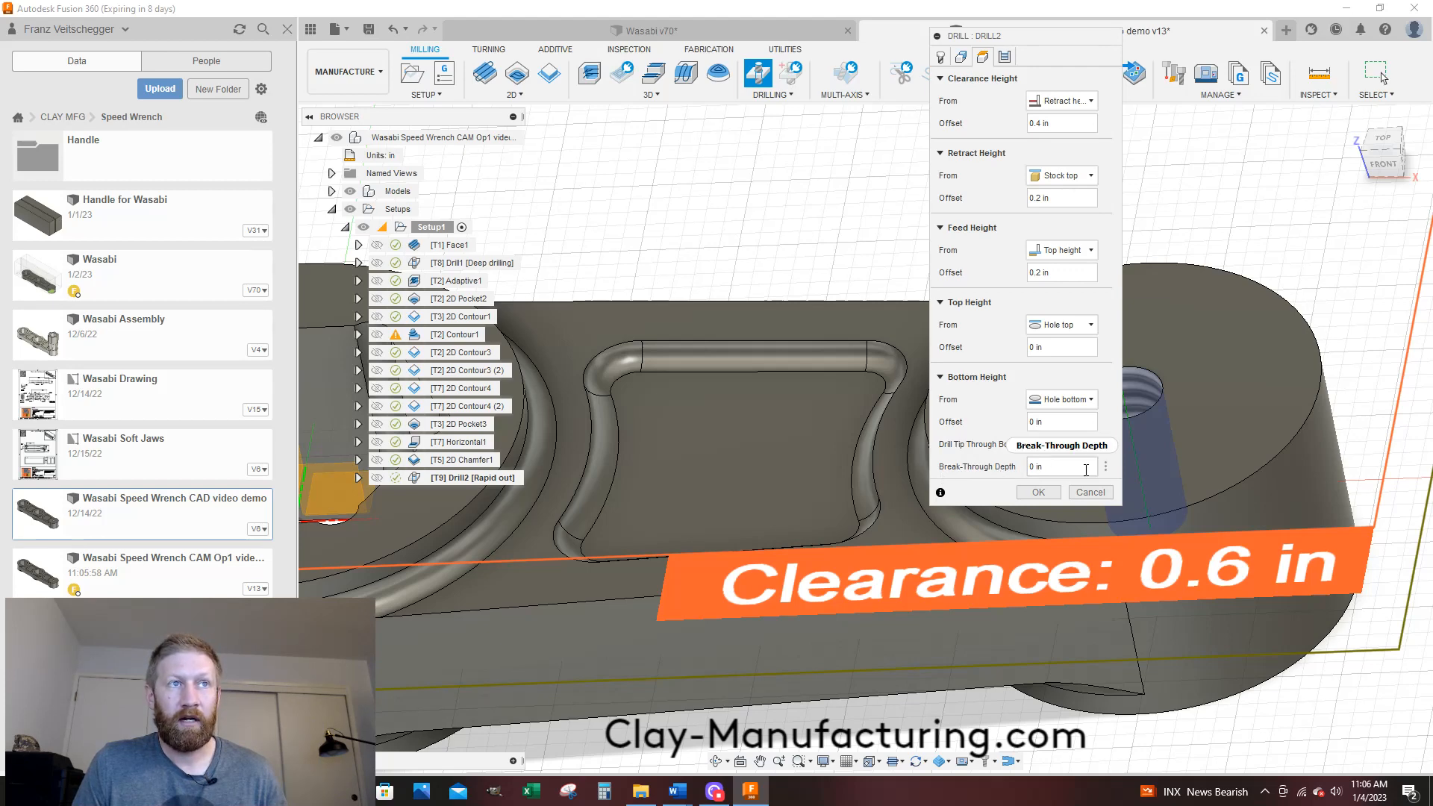
pyautogui.click(1067, 467)
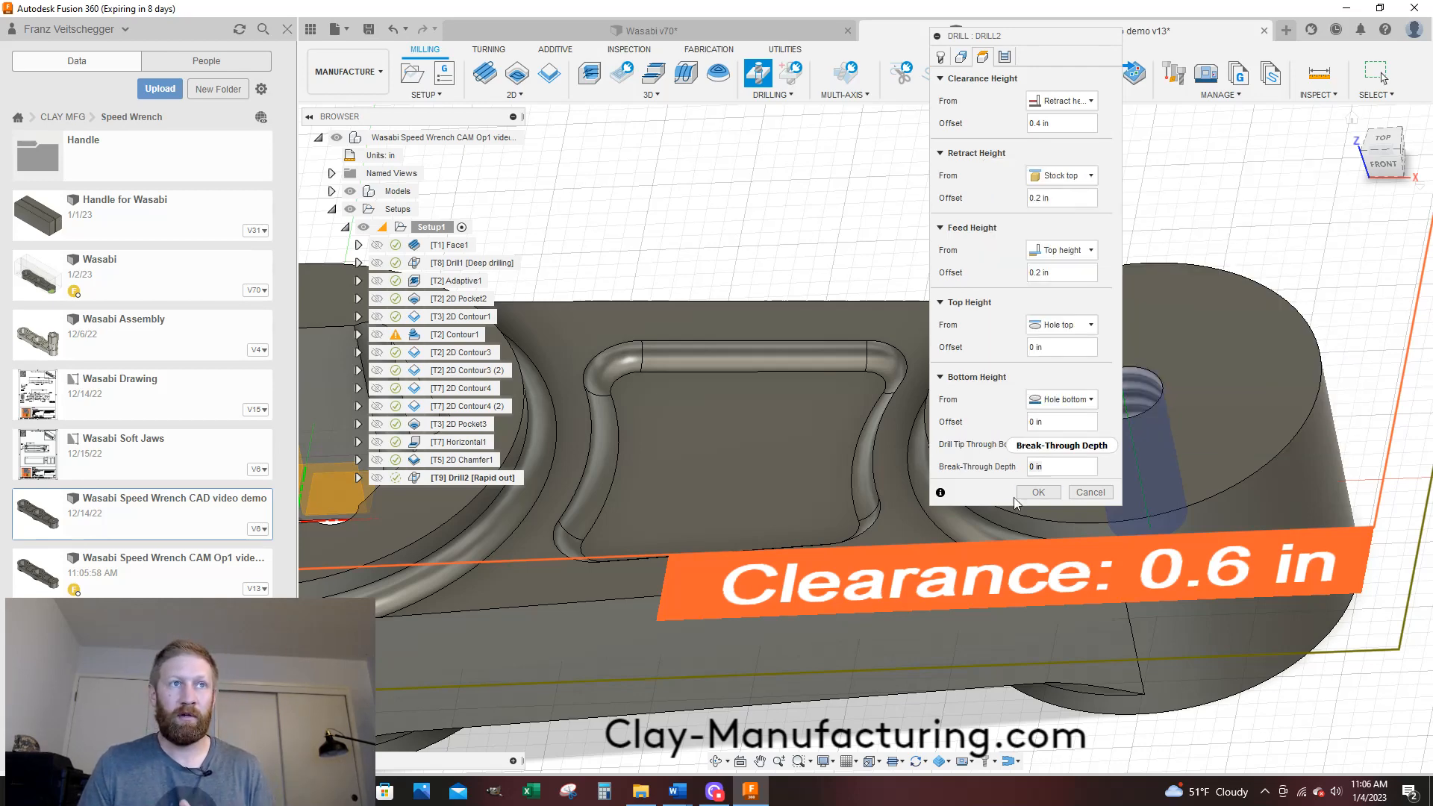
pyautogui.write('.1')
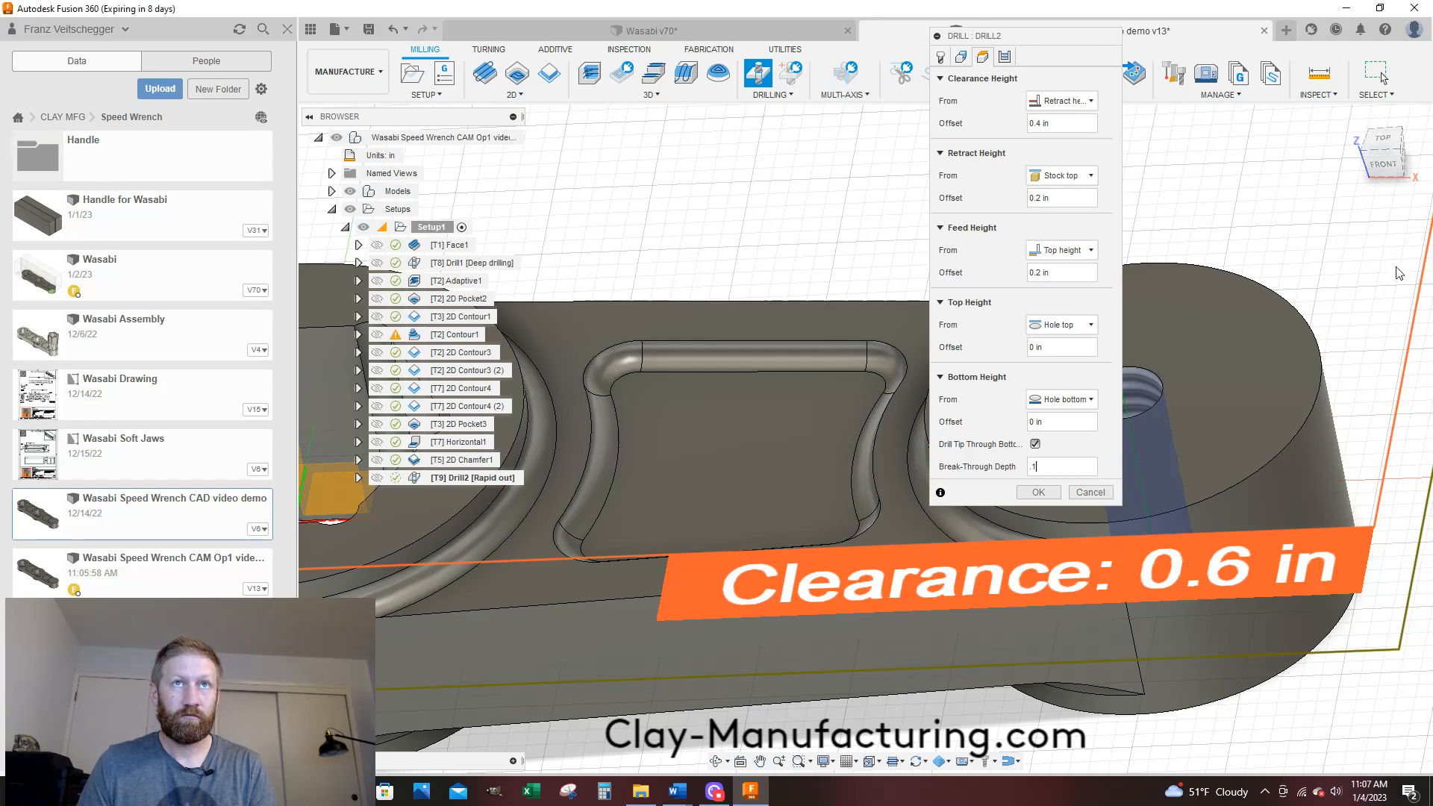
pyautogui.keyDown('shift'); pyautogui.moveTo(1127, 621); pyautogui.dragTo(974, 618, button='middle'); pyautogui.keyUp('shift')
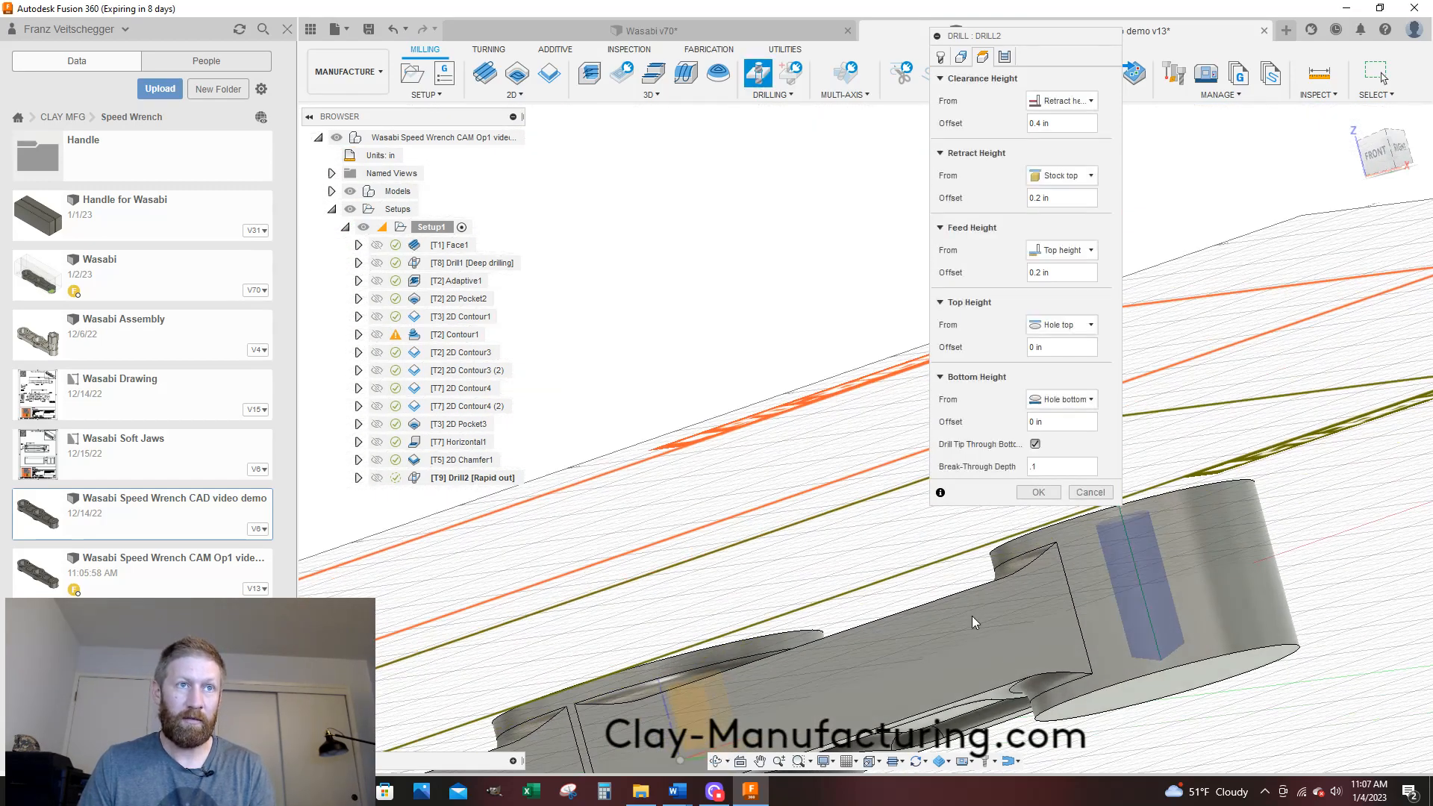
pyautogui.click(1383, 161)
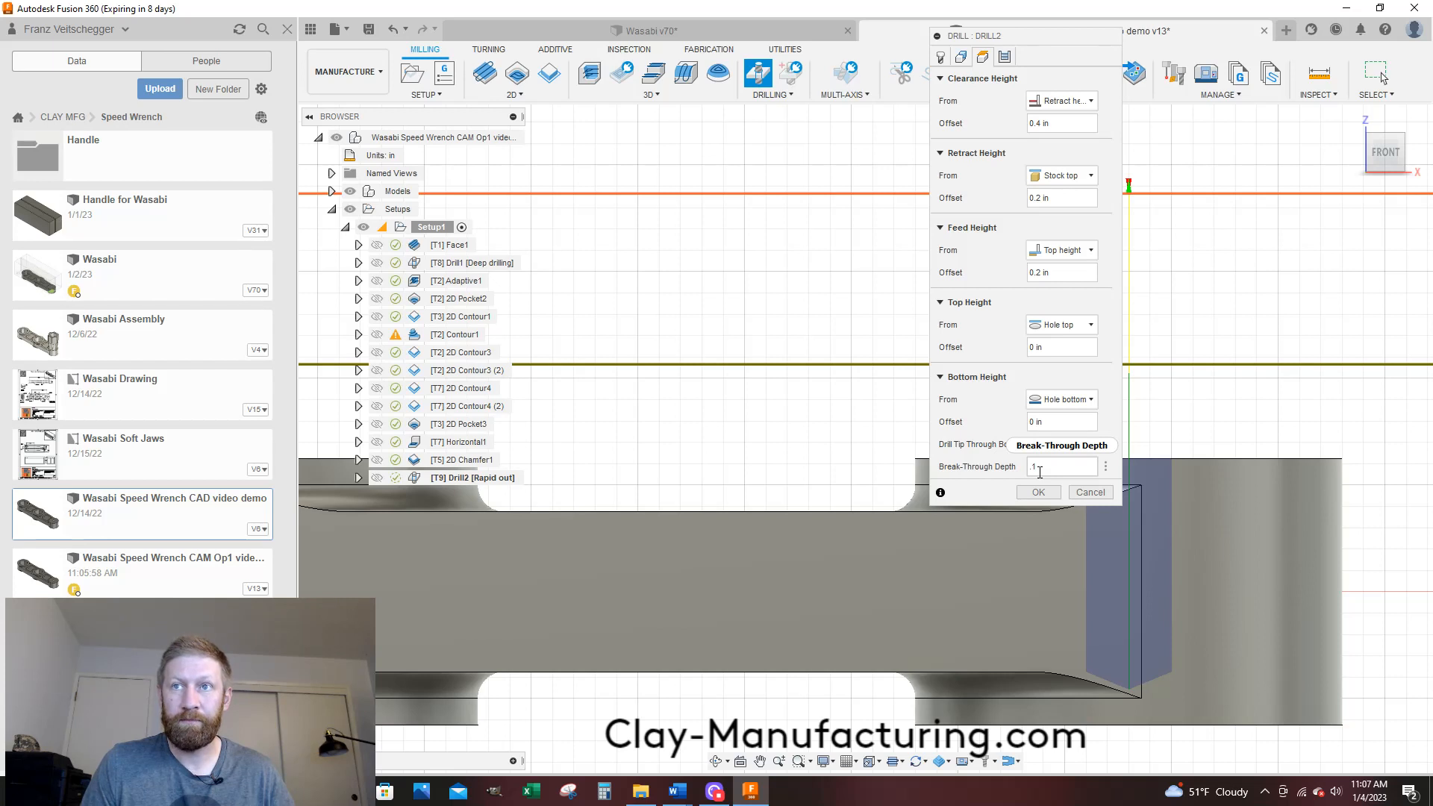
pyautogui.scroll(-1, 1147, 603)
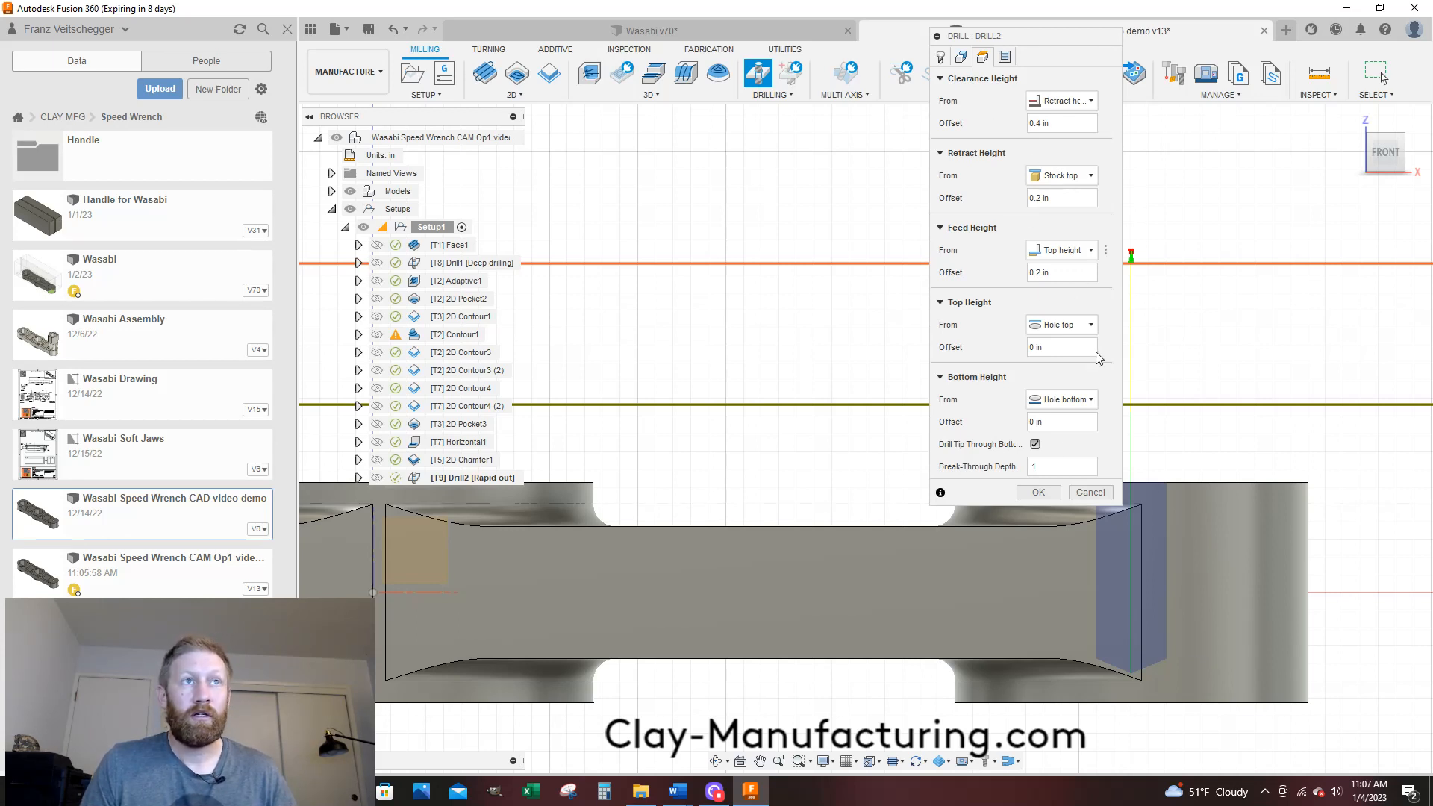
# Keep the Drilling - rapid out cycle type, generate the drill toolpath, and inspect it on the right-end boss
pyautogui.click(1004, 56)
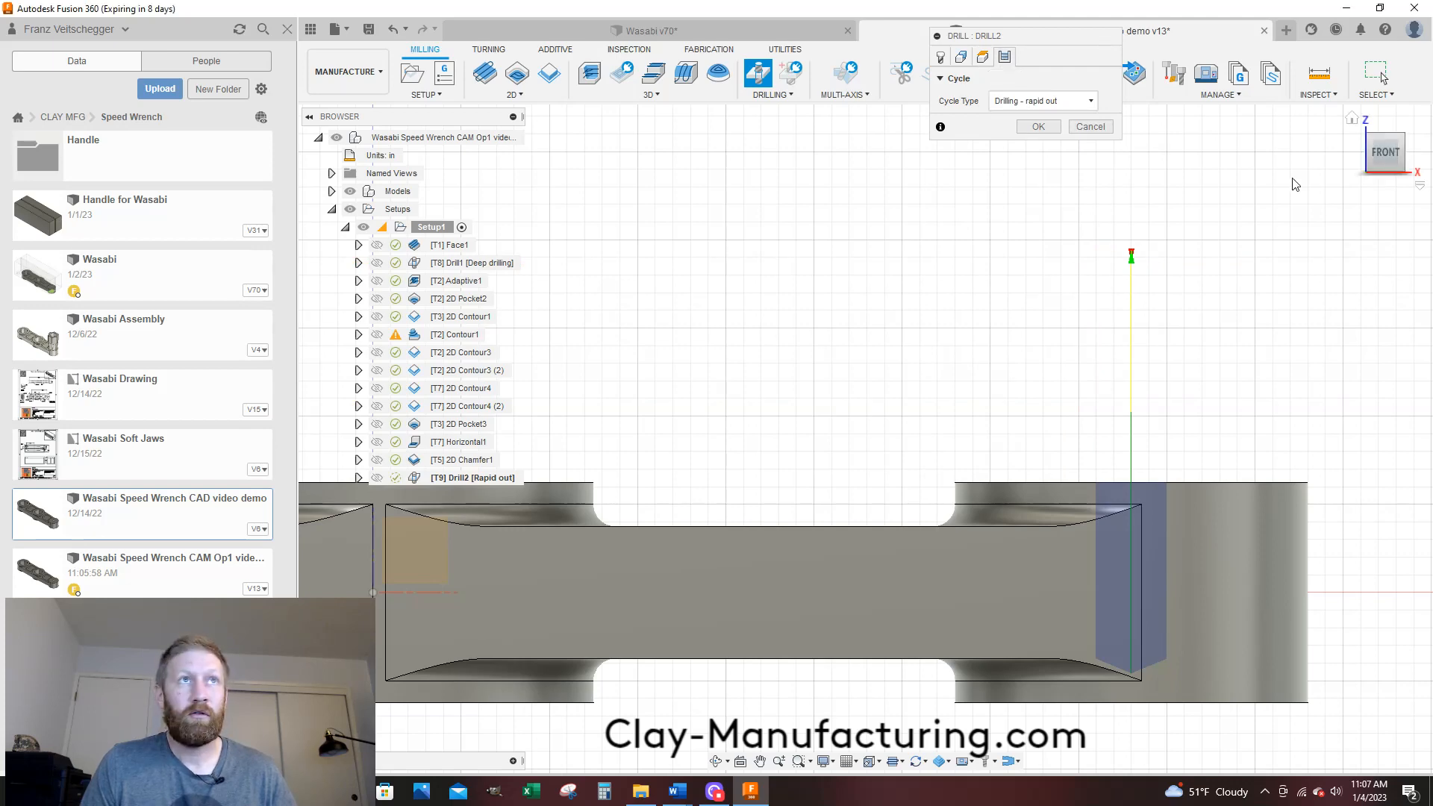
pyautogui.moveTo(1004, 116)
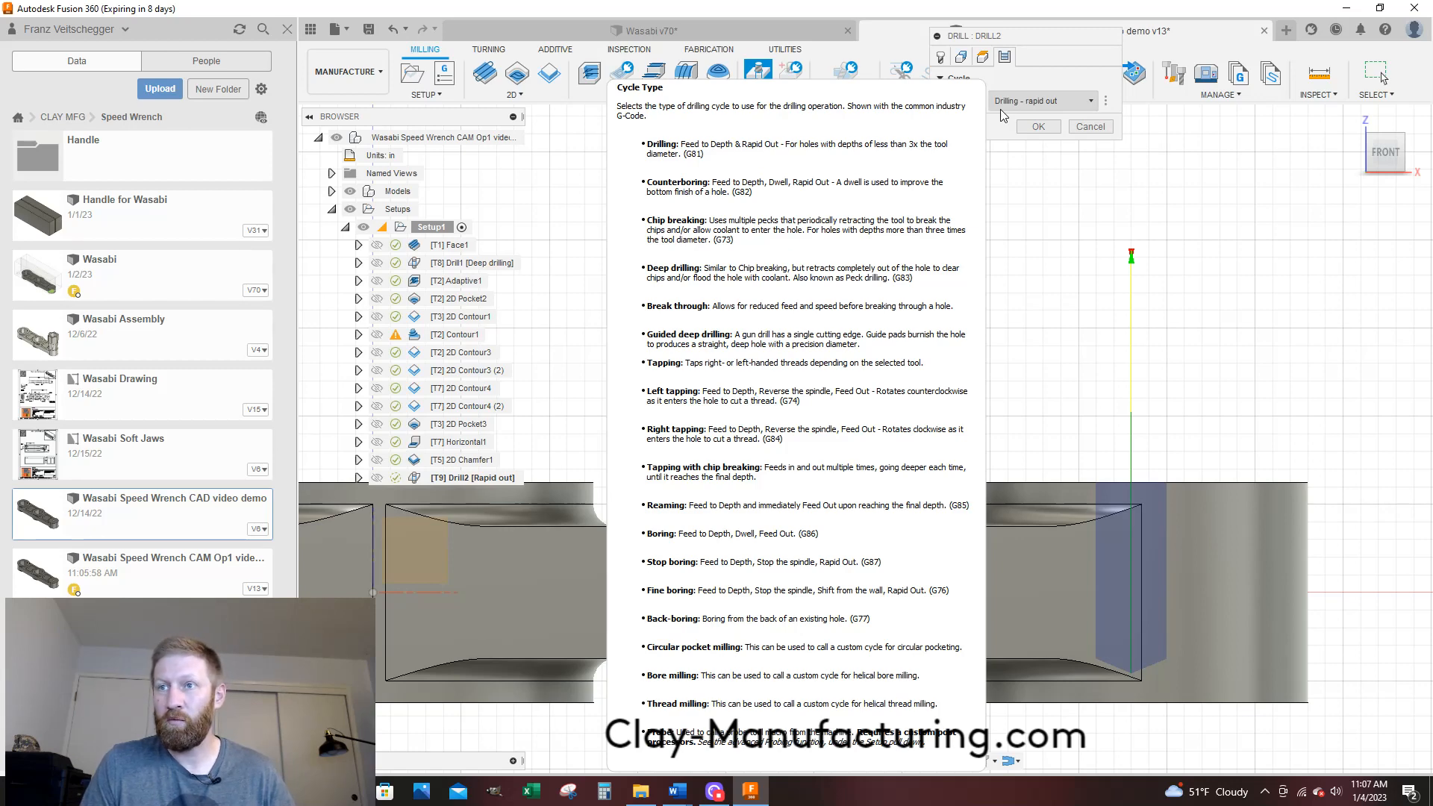
pyautogui.click(1035, 125)
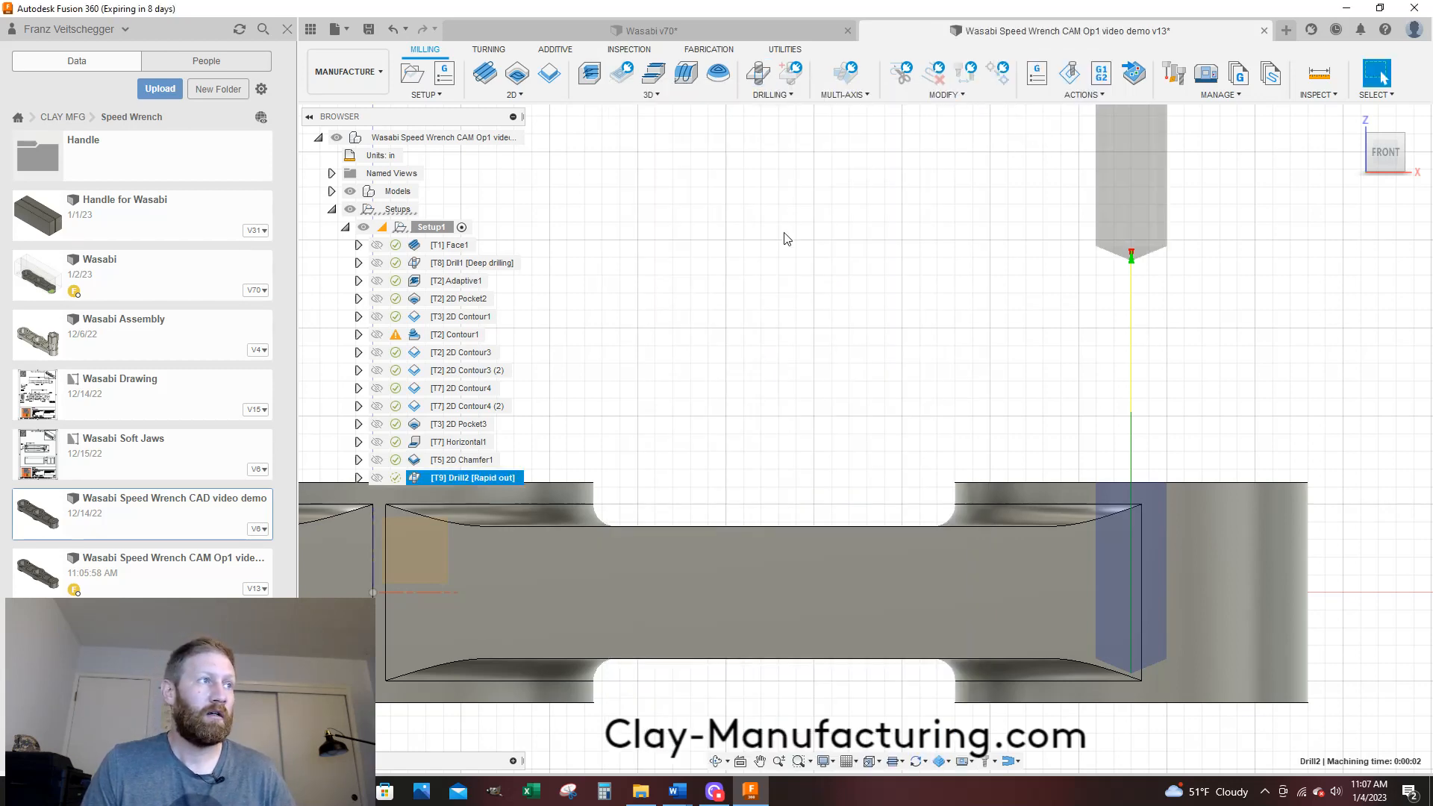
pyautogui.scroll(-4, 784, 239)
pyautogui.keyDown('shift'); pyautogui.moveTo(970, 299); pyautogui.dragTo(1010, 408, button='middle'); pyautogui.keyUp('shift')
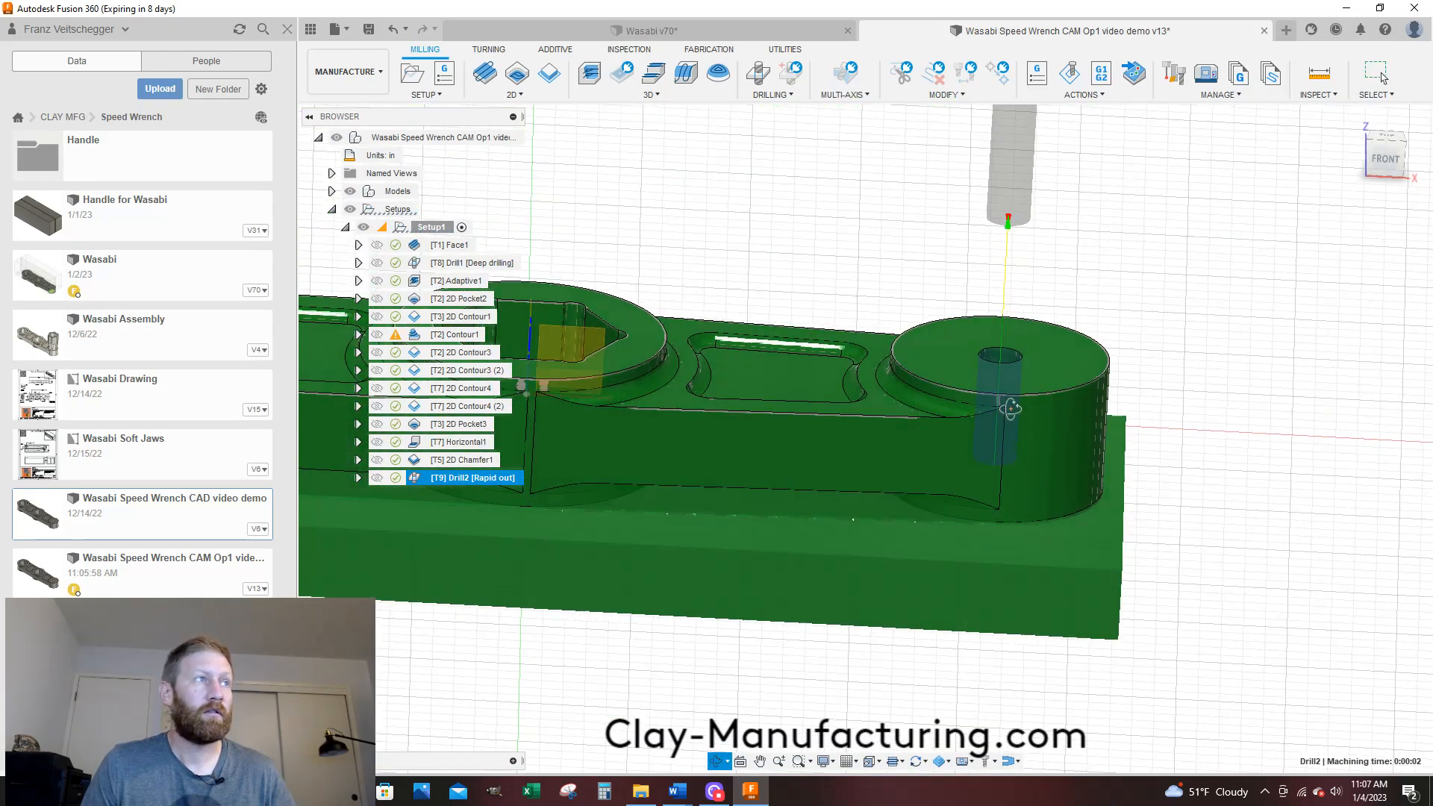
# Switch to the finished Wasabi v70 program and check the cycle type of its 14_Drill for tap operation without changing it
pyautogui.click(790, 29)
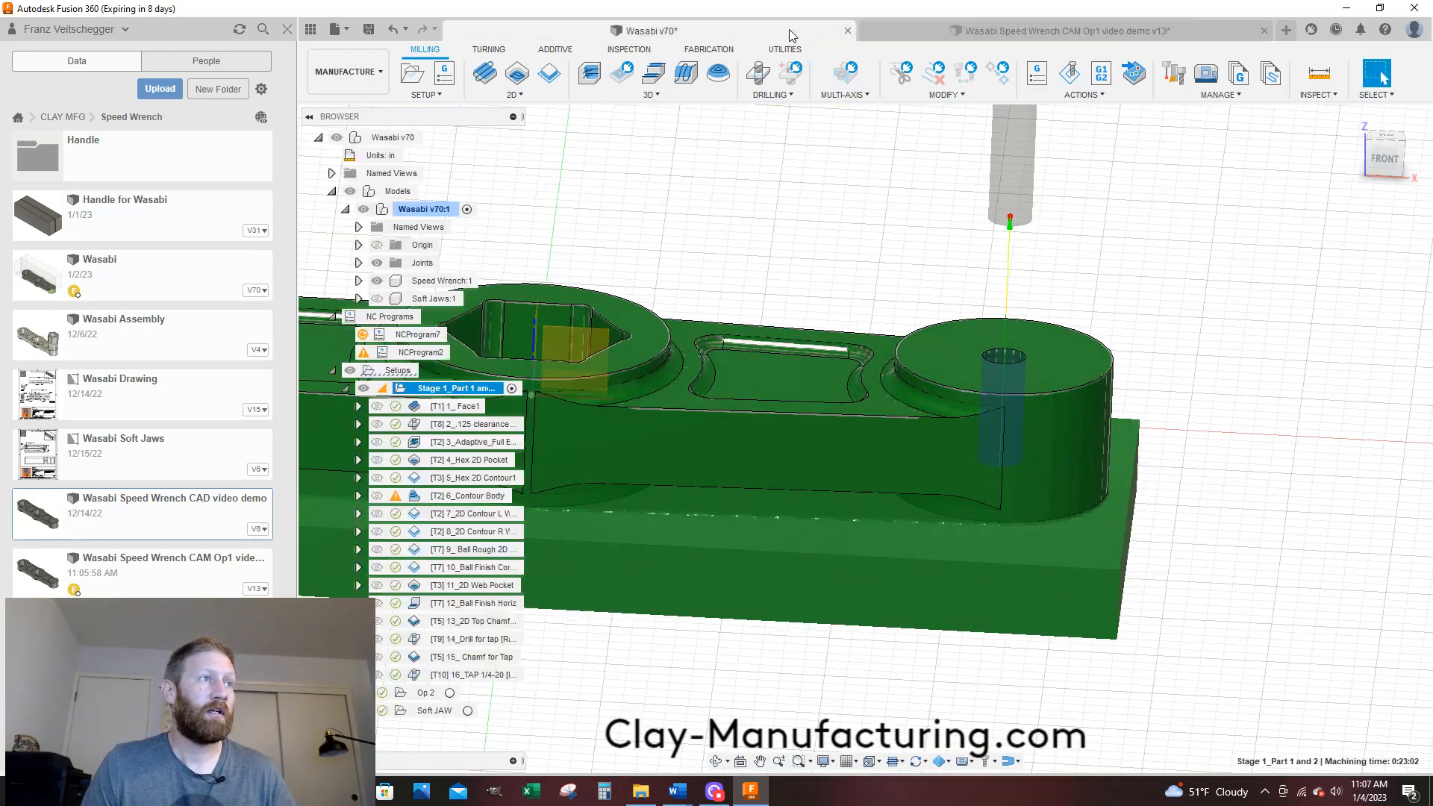
pyautogui.click(470, 639)
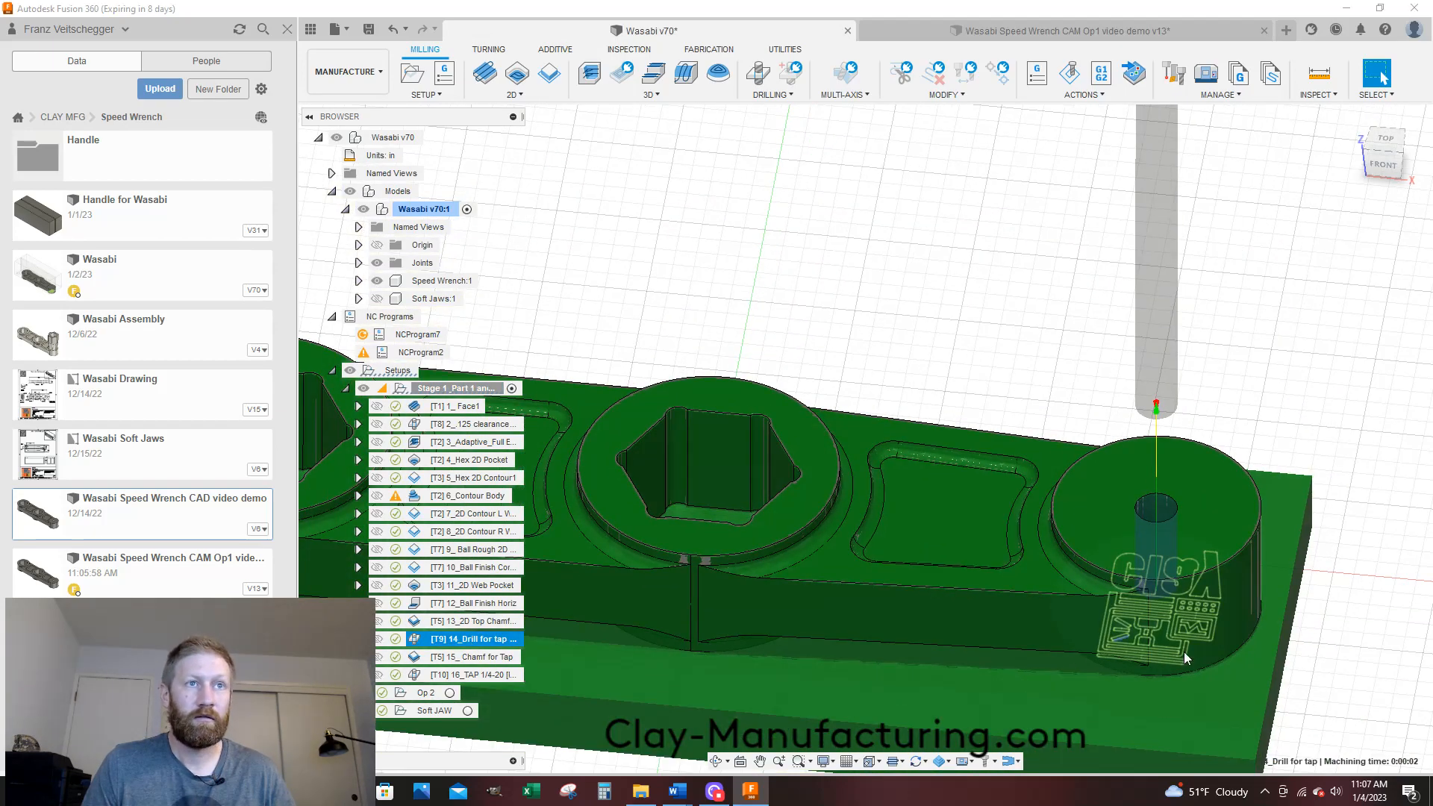
pyautogui.keyDown('shift'); pyautogui.moveTo(1186, 658); pyautogui.dragTo(1178, 626, button='middle'); pyautogui.keyUp('shift')
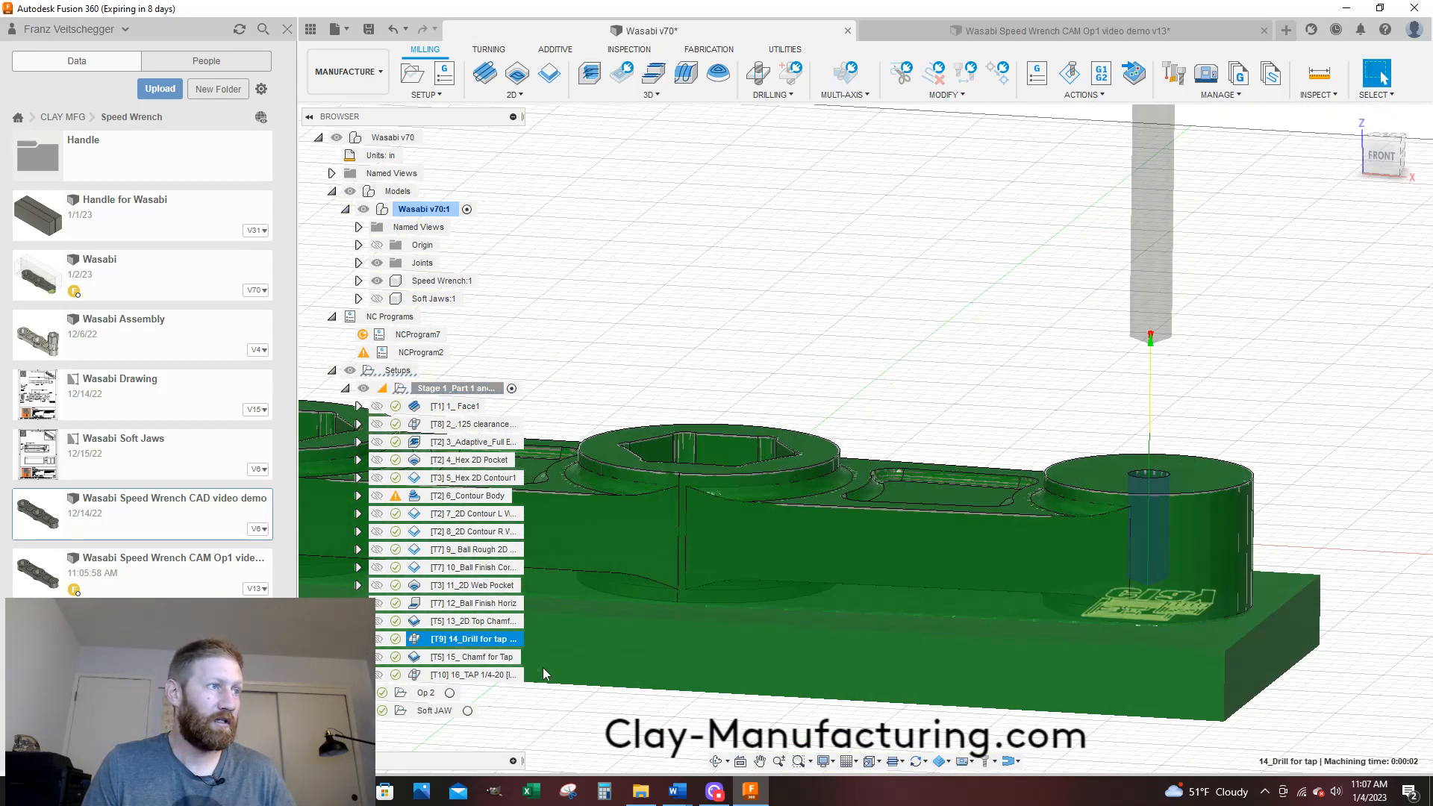
pyautogui.rightClick(503, 643)
pyautogui.click(542, 153)
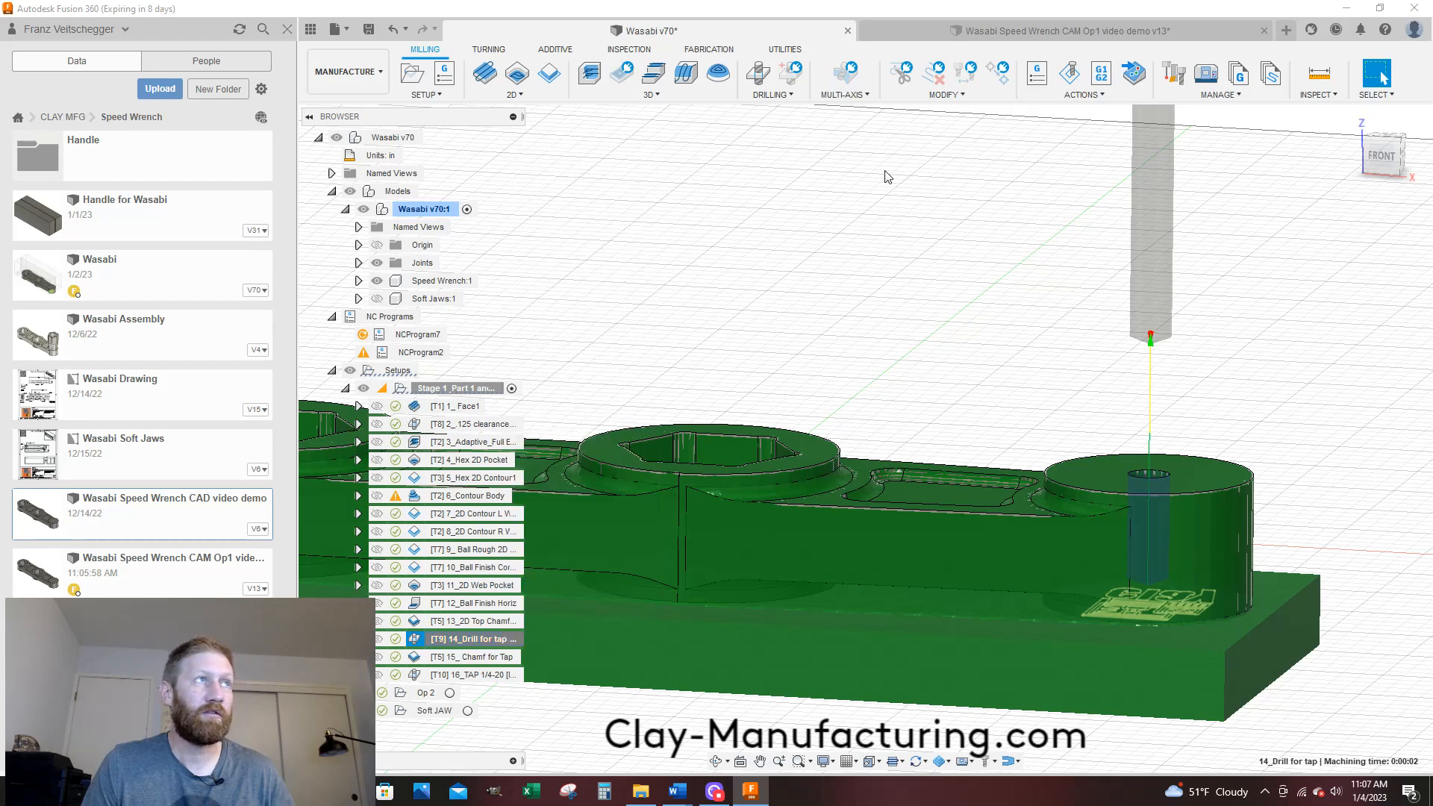
pyautogui.click(1007, 57)
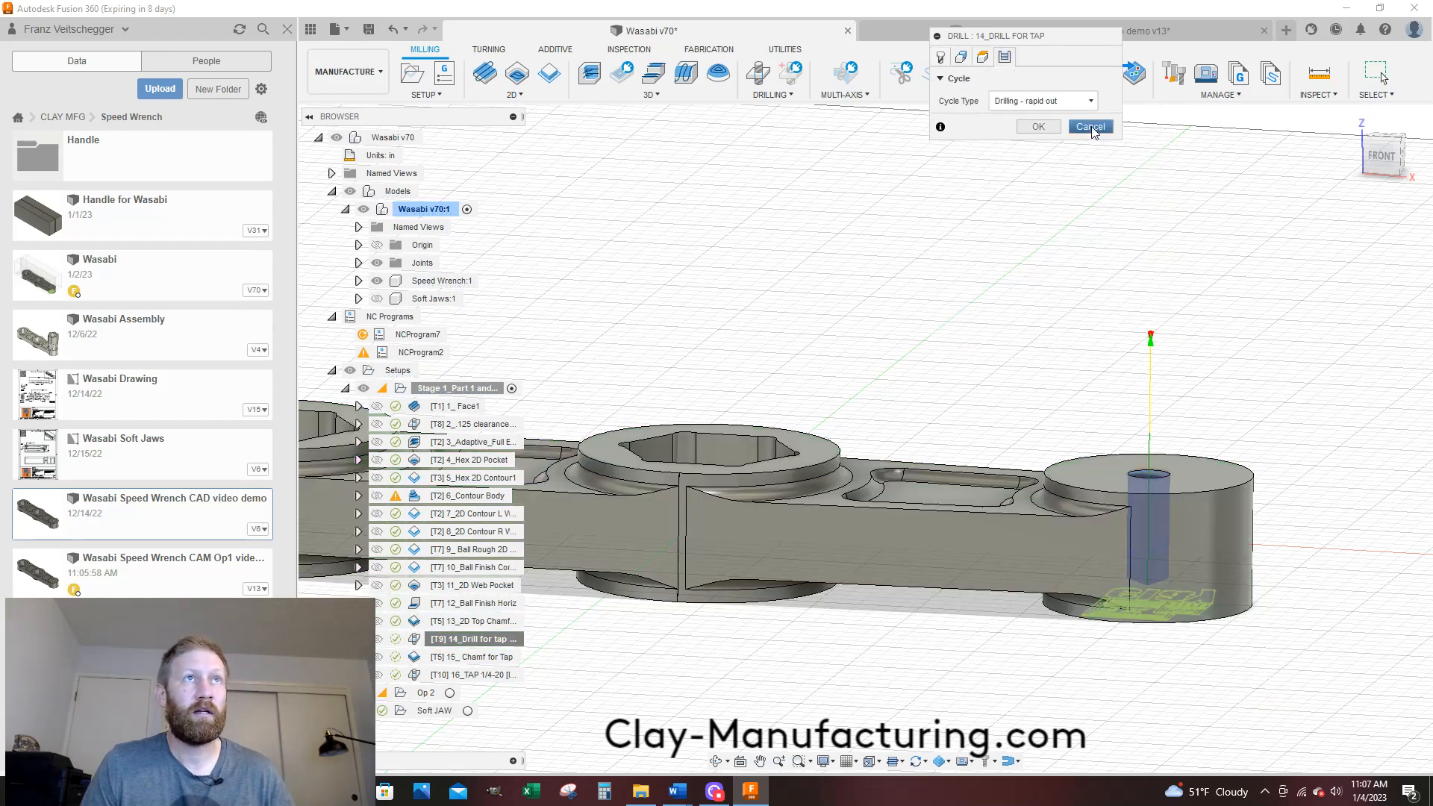
pyautogui.click(1091, 127)
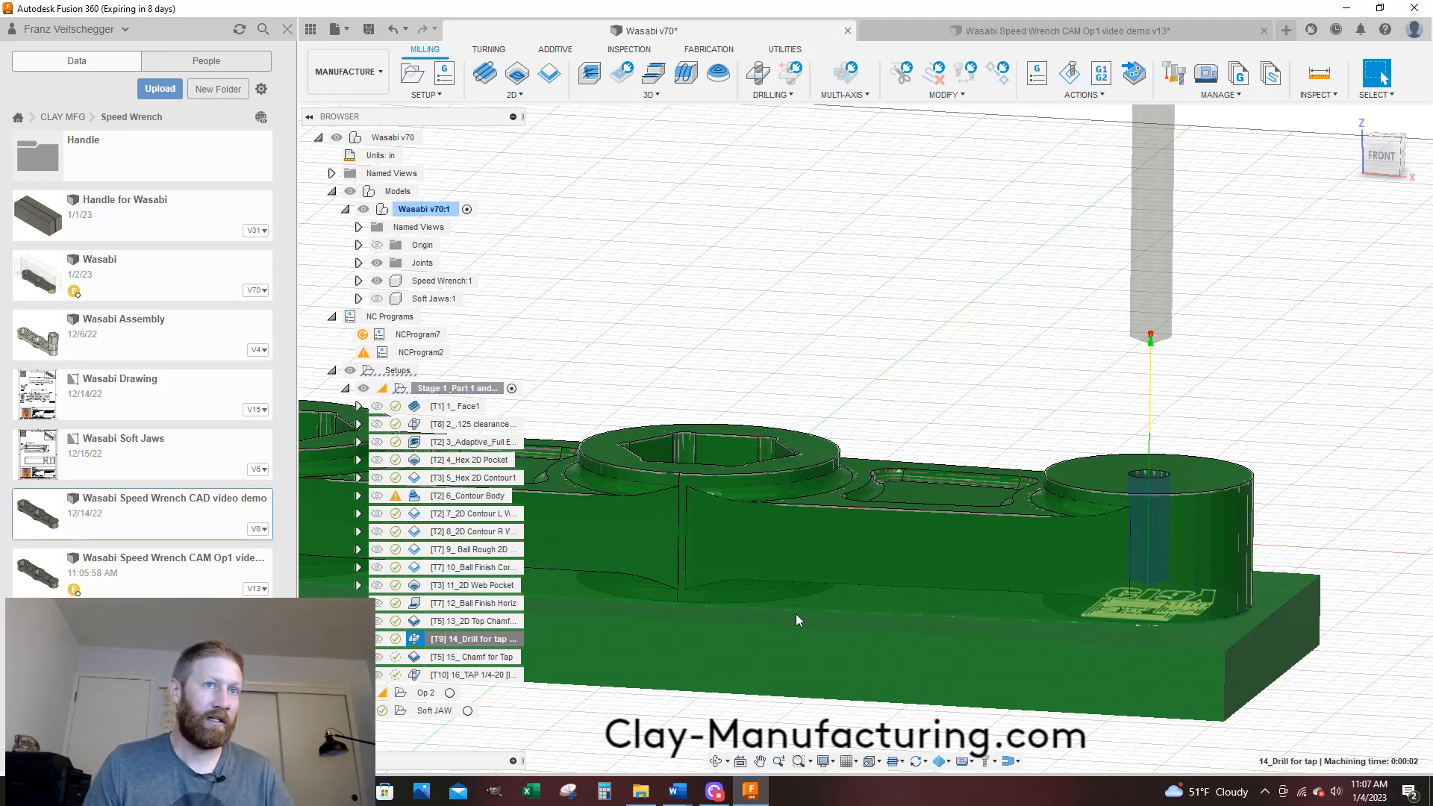
# Return to the Wasabi Speed Wrench CAM Op1 video demo file and inspect the Drill2 toolpath on the end boss
pyautogui.scroll(-2, 869, 599)
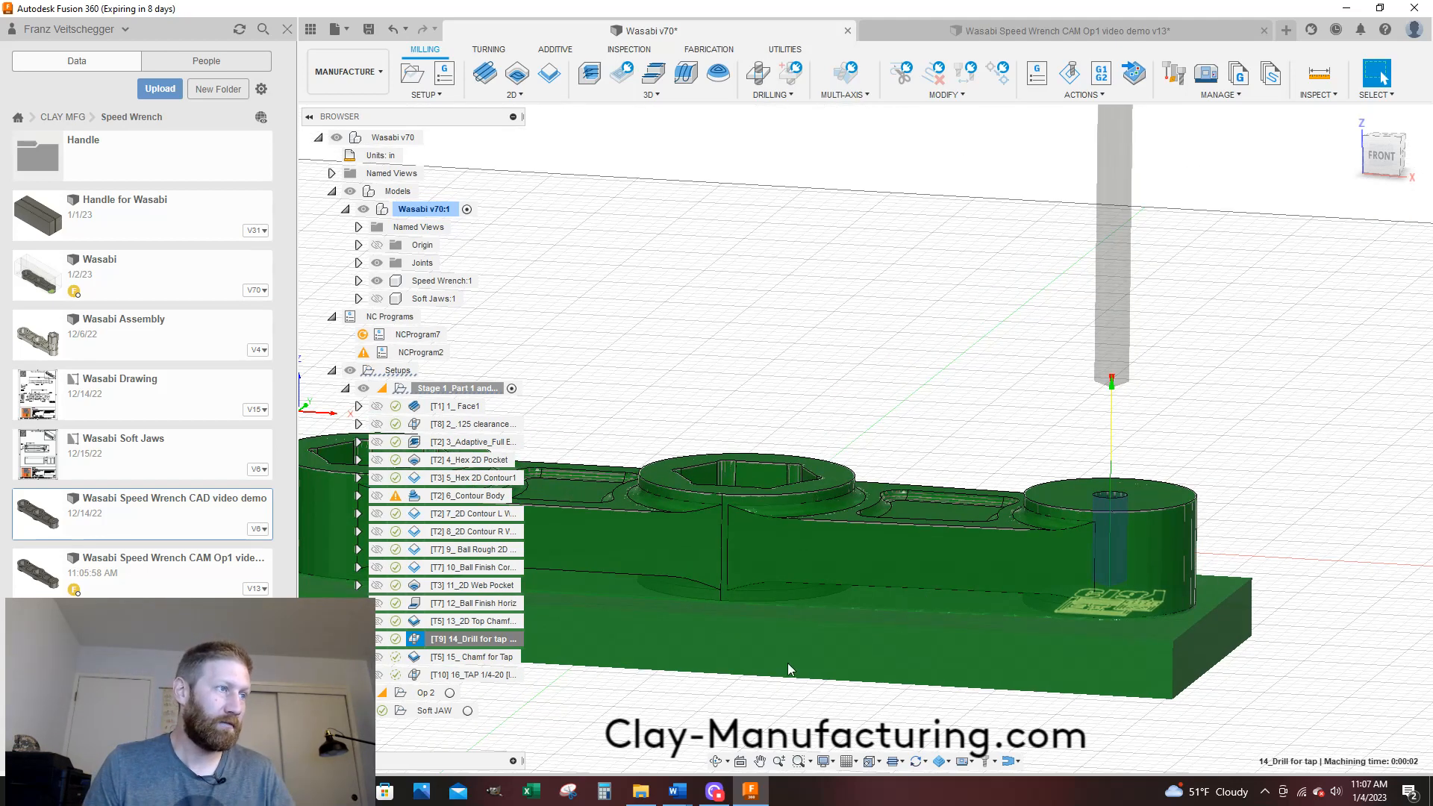
pyautogui.click(1032, 34)
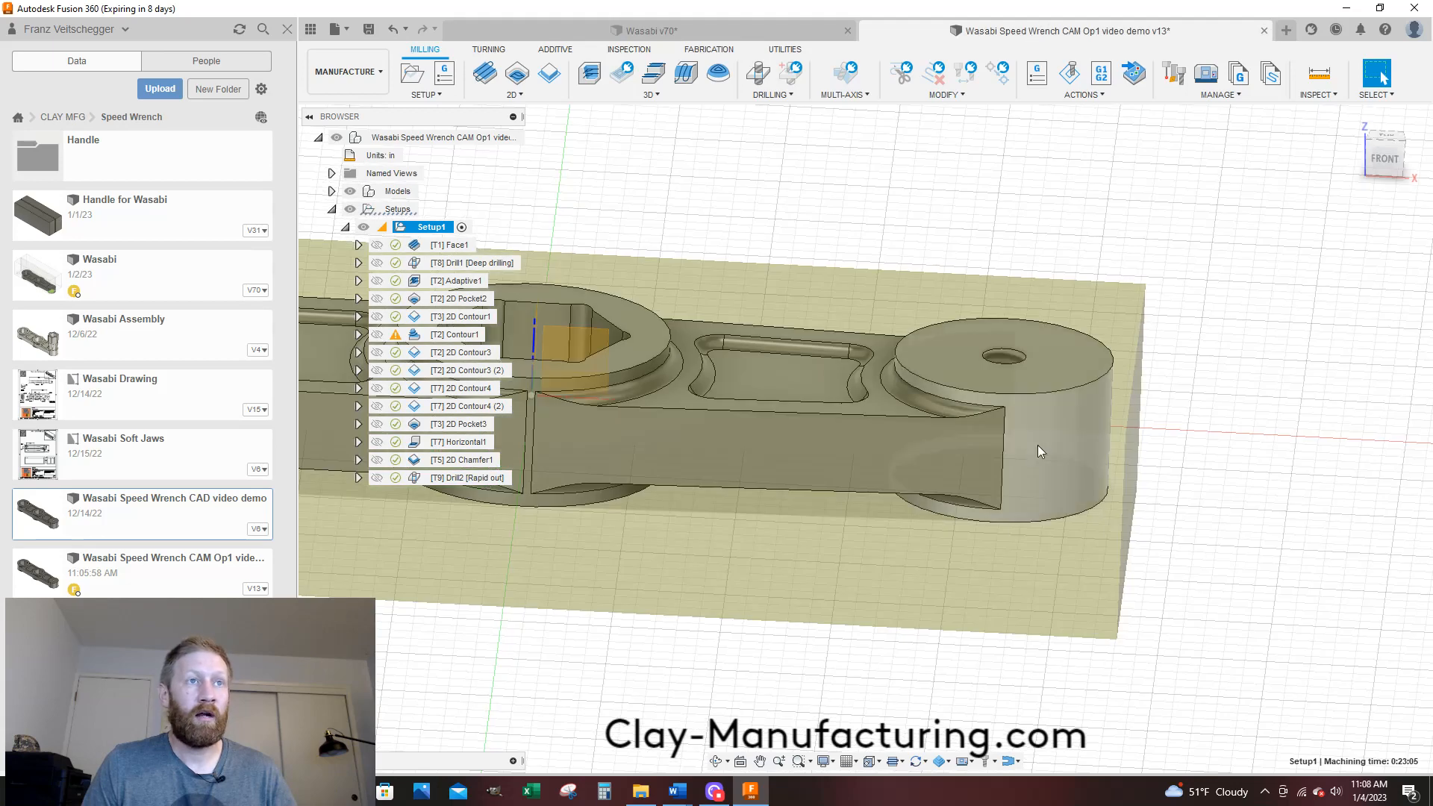
pyautogui.click(475, 477)
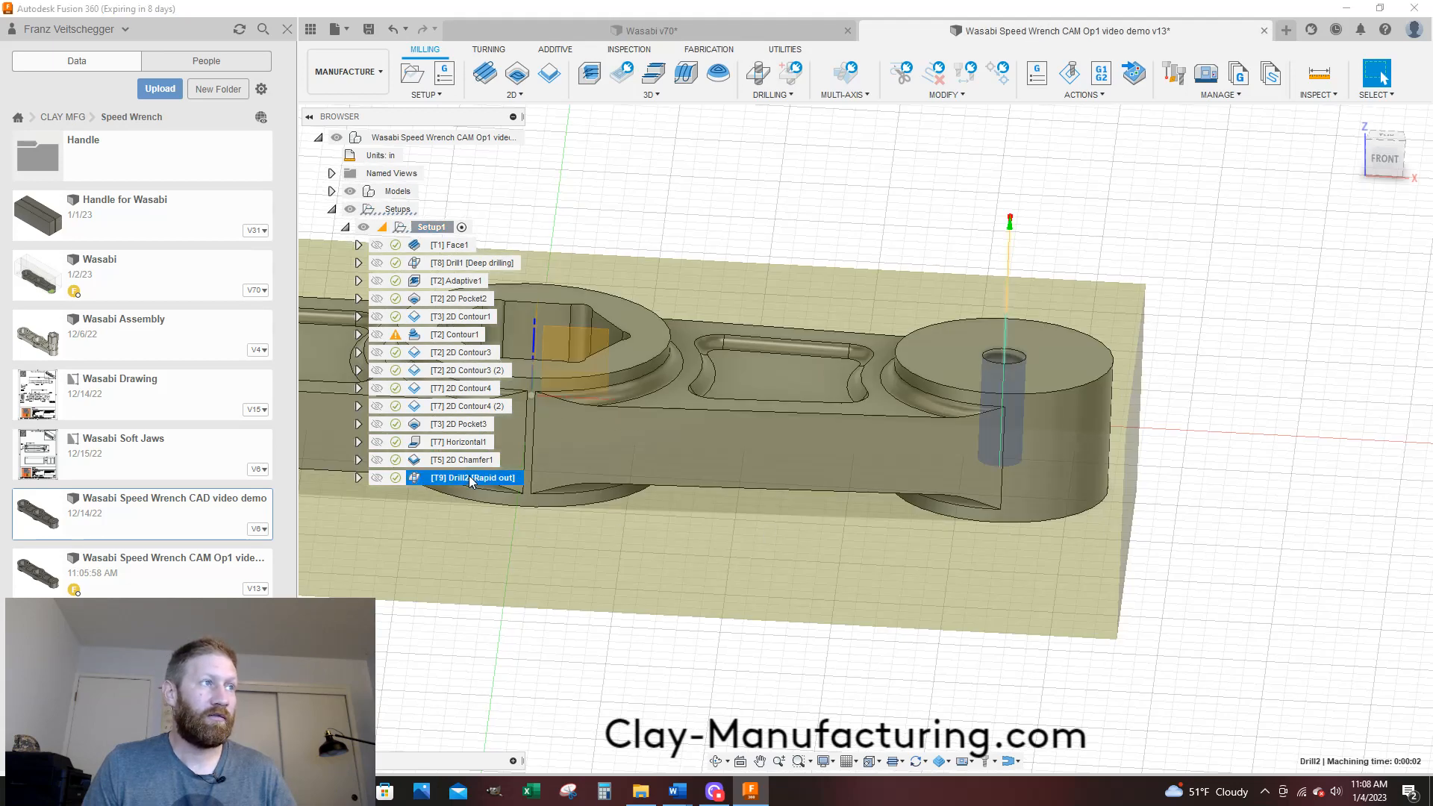
pyautogui.scroll(-1, 1094, 579)
pyautogui.scroll(1, 1000, 357)
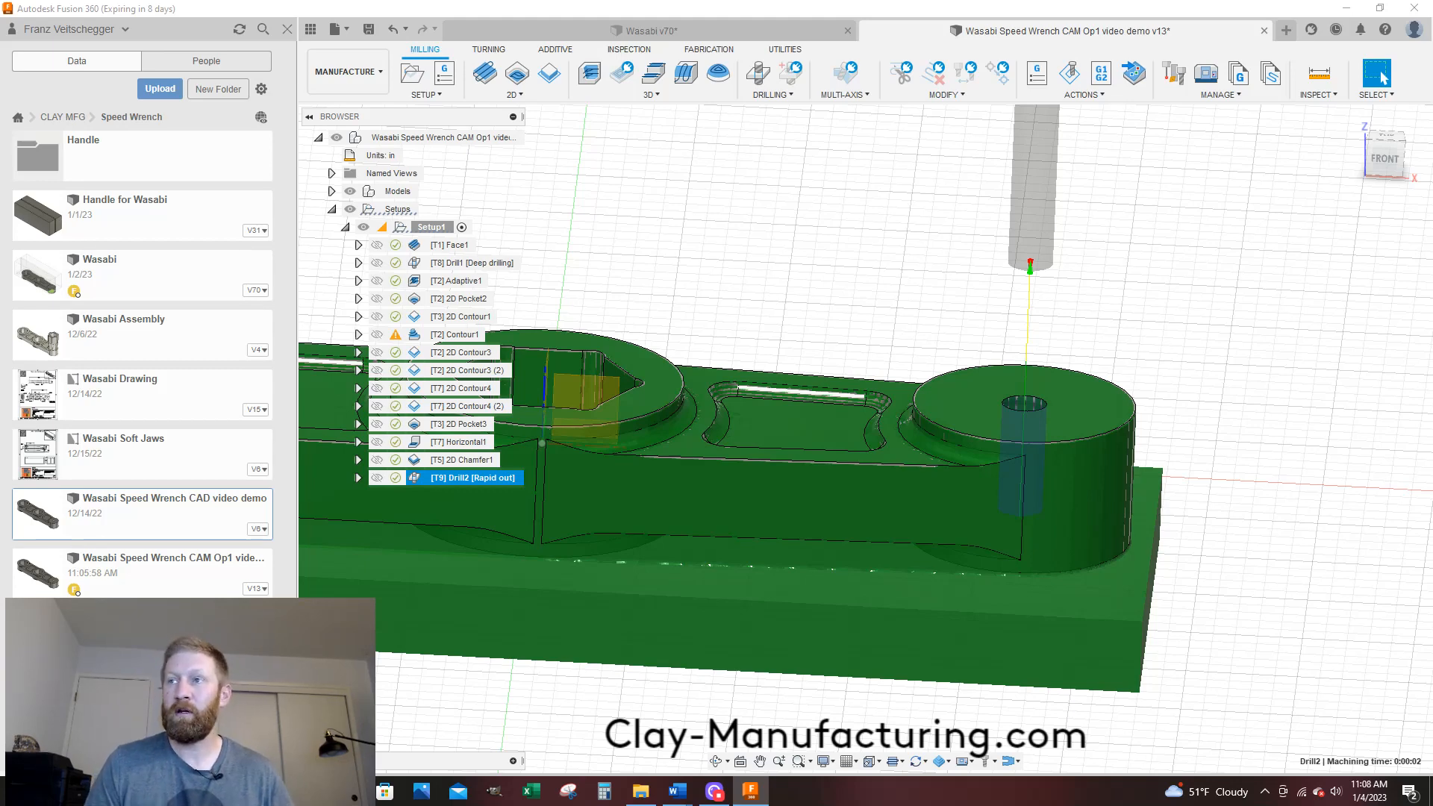
pyautogui.keyDown('shift'); pyautogui.moveTo(1138, 459); pyautogui.dragTo(1176, 469, button='middle'); pyautogui.keyUp('shift')
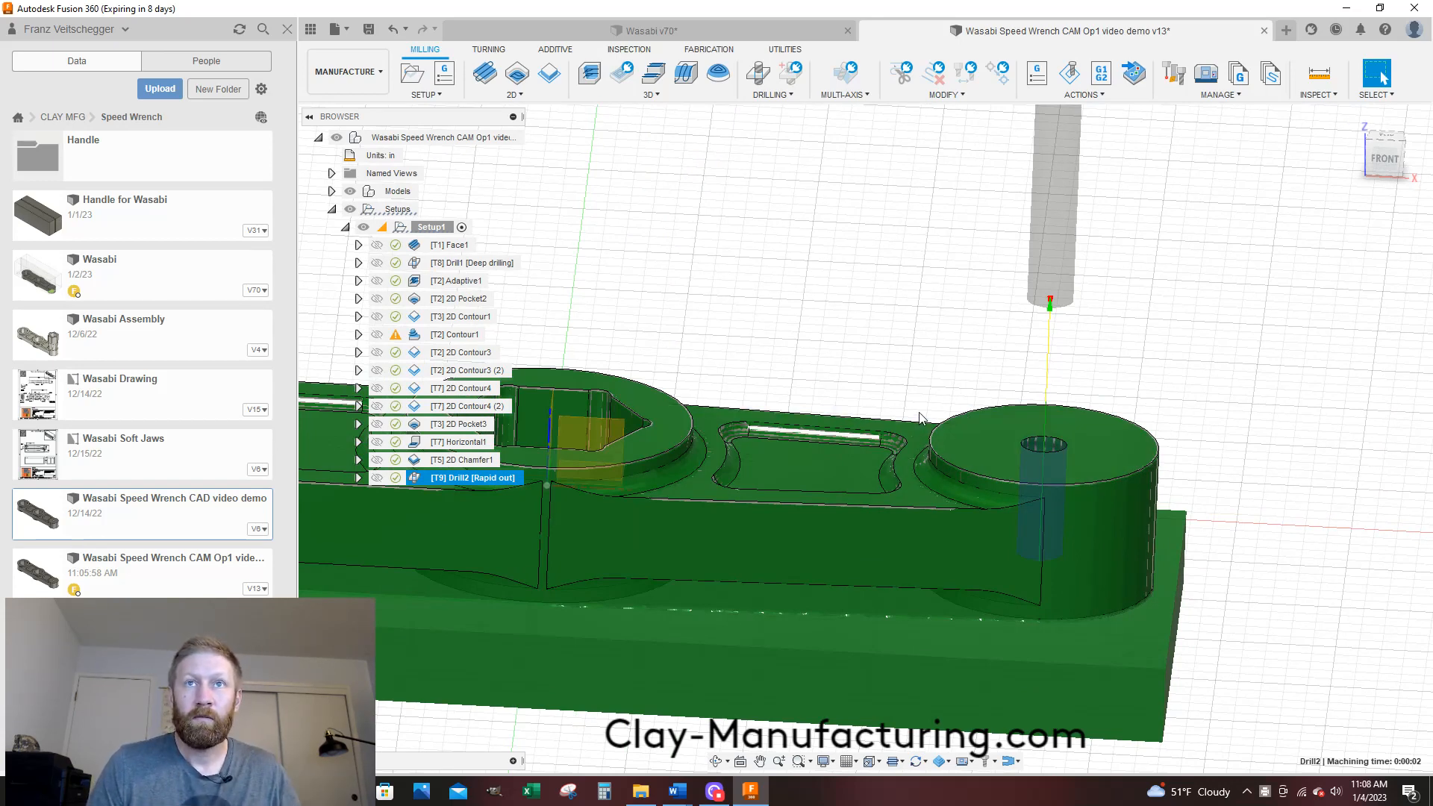
# Create a 2D Chamfer operation with the #5 1/4" 45° chamfer tool and select the top edge of the end boss hole as contour
pyautogui.click(512, 95)
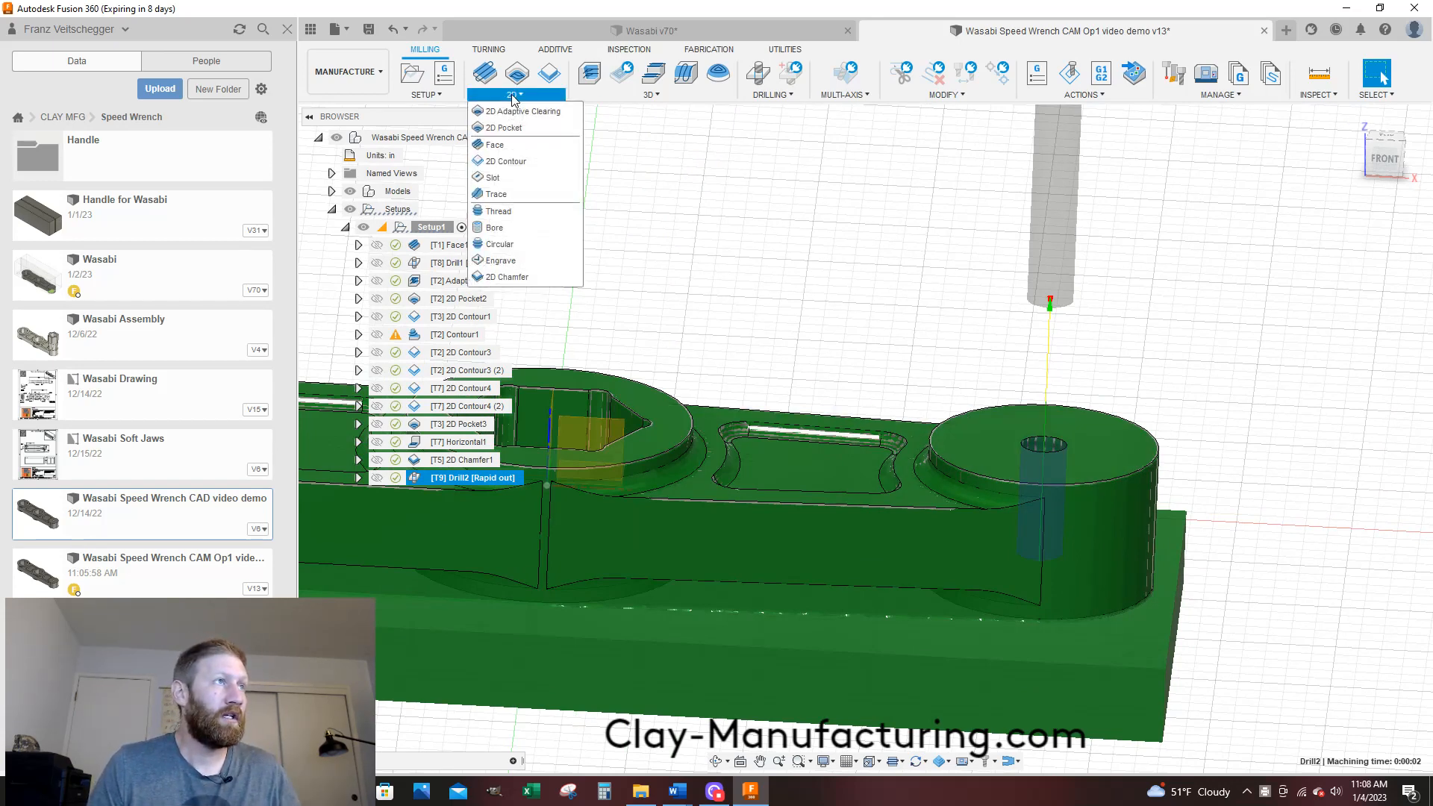
pyautogui.click(515, 277)
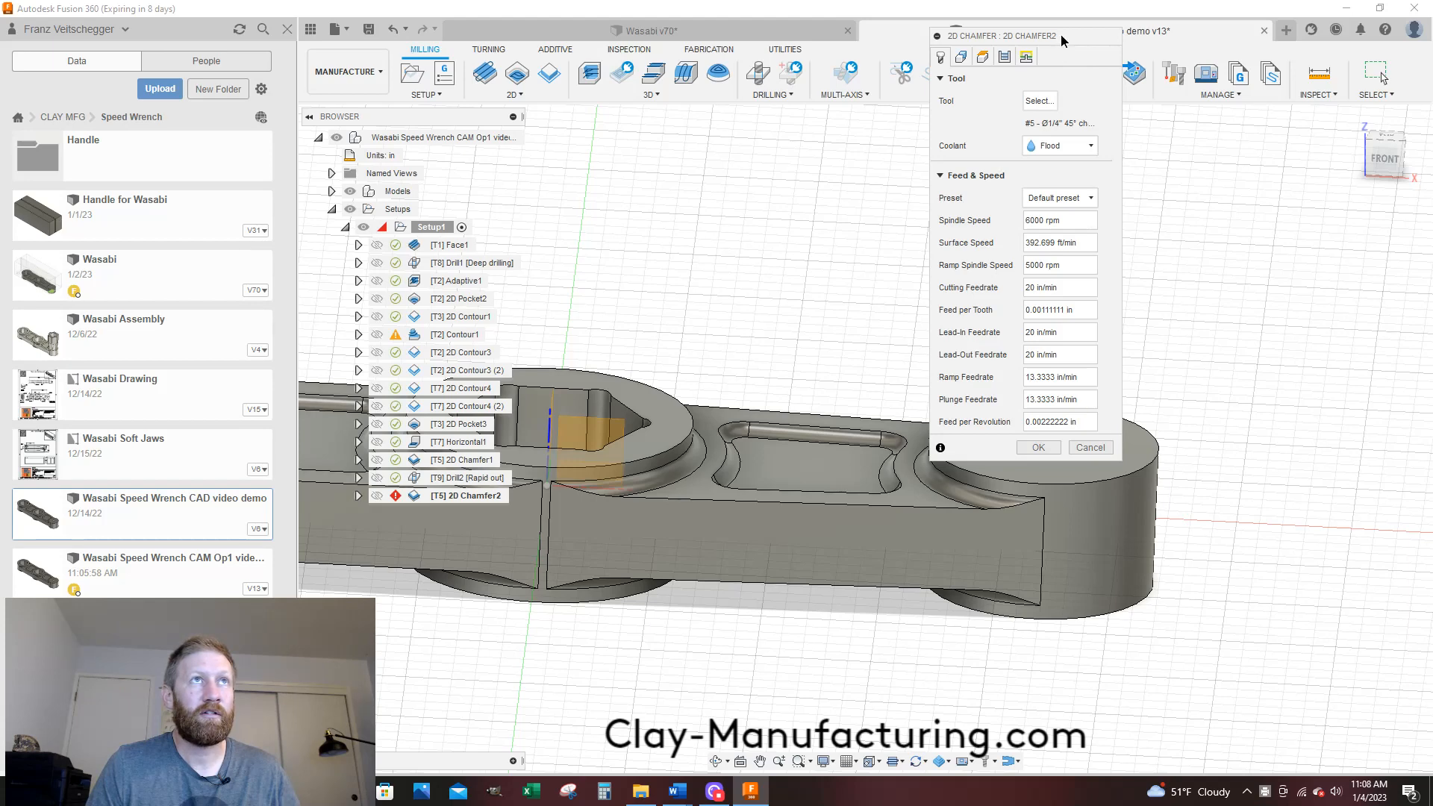
pyautogui.moveTo(1062, 36); pyautogui.dragTo(1081, 108)
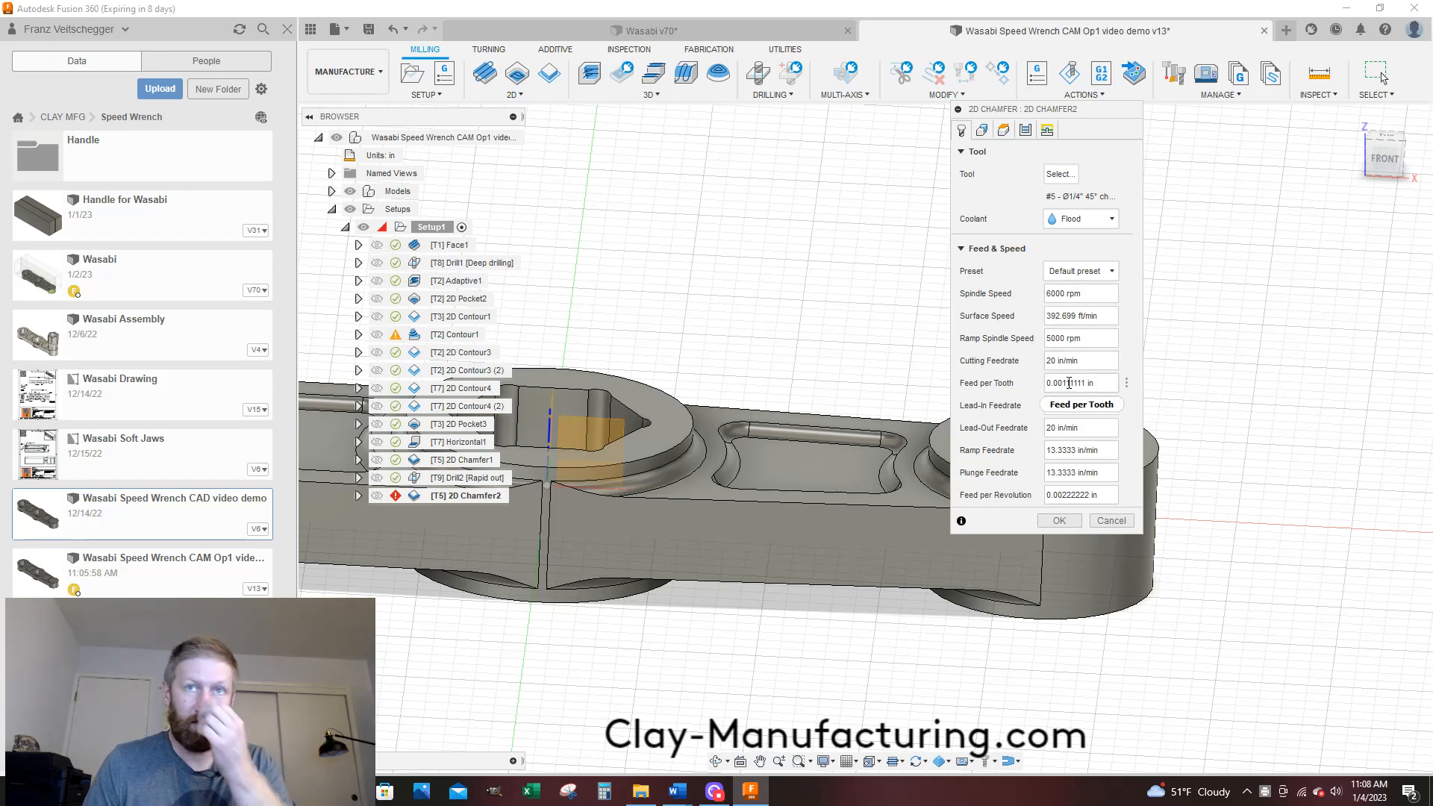
pyautogui.moveTo(1085, 107); pyautogui.dragTo(1264, 110)
pyautogui.click(1161, 132)
pyautogui.scroll(-1, 1050, 269)
pyautogui.scroll(2, 1041, 436)
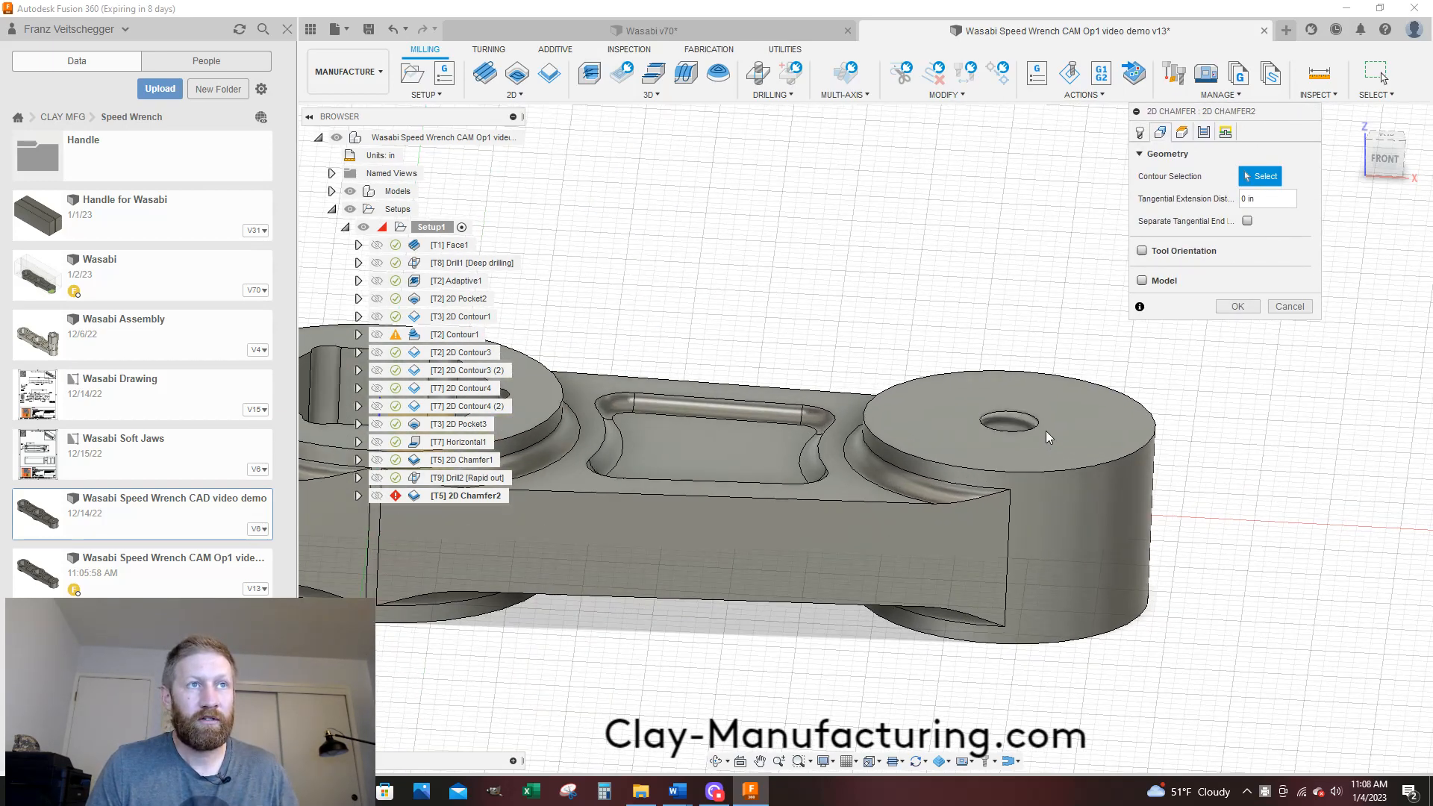
pyautogui.click(1041, 423)
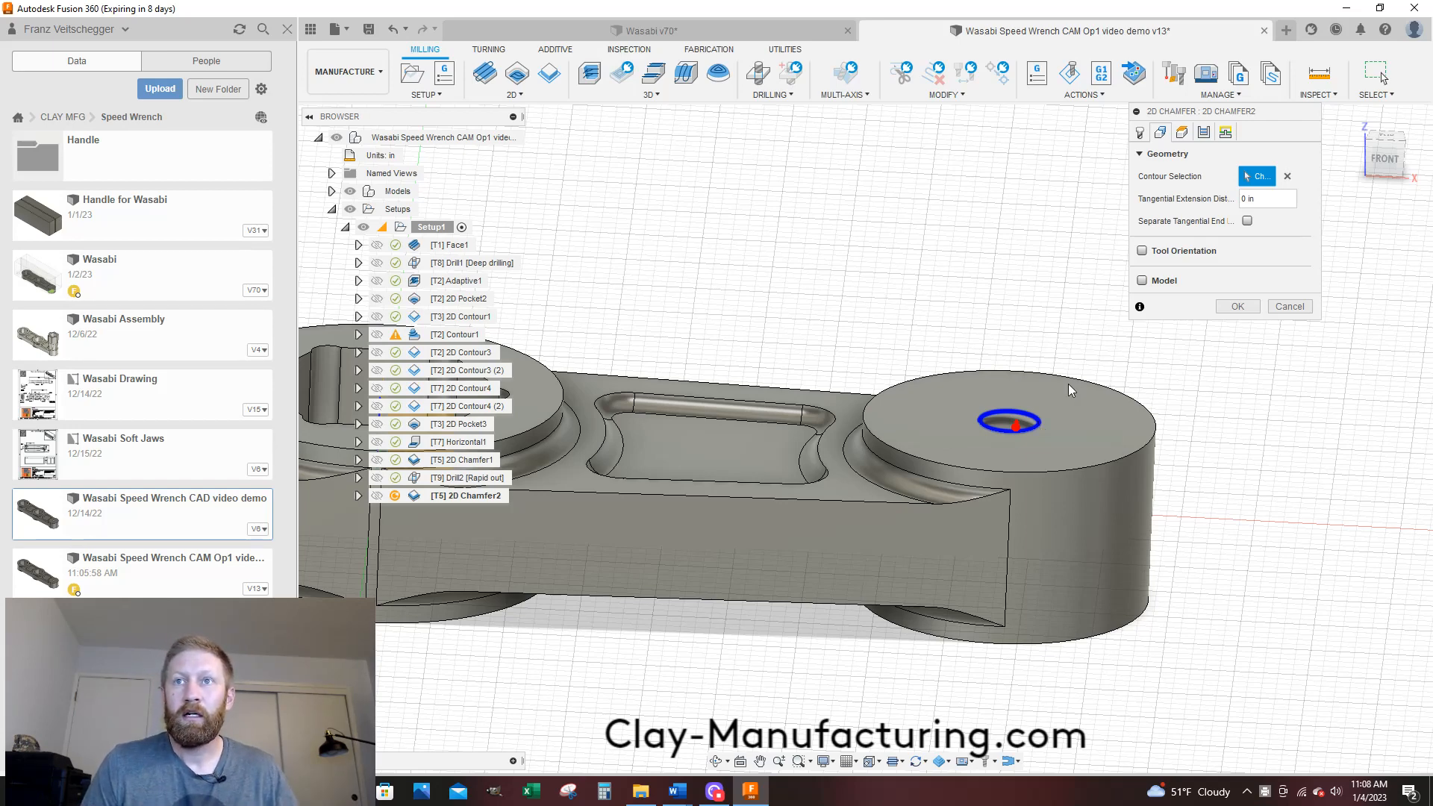
# Set the chamfer width to .02 in, enable Smoothing, keep the default heights and linking, and generate the hole chamfer toolpath
pyautogui.click(1186, 140)
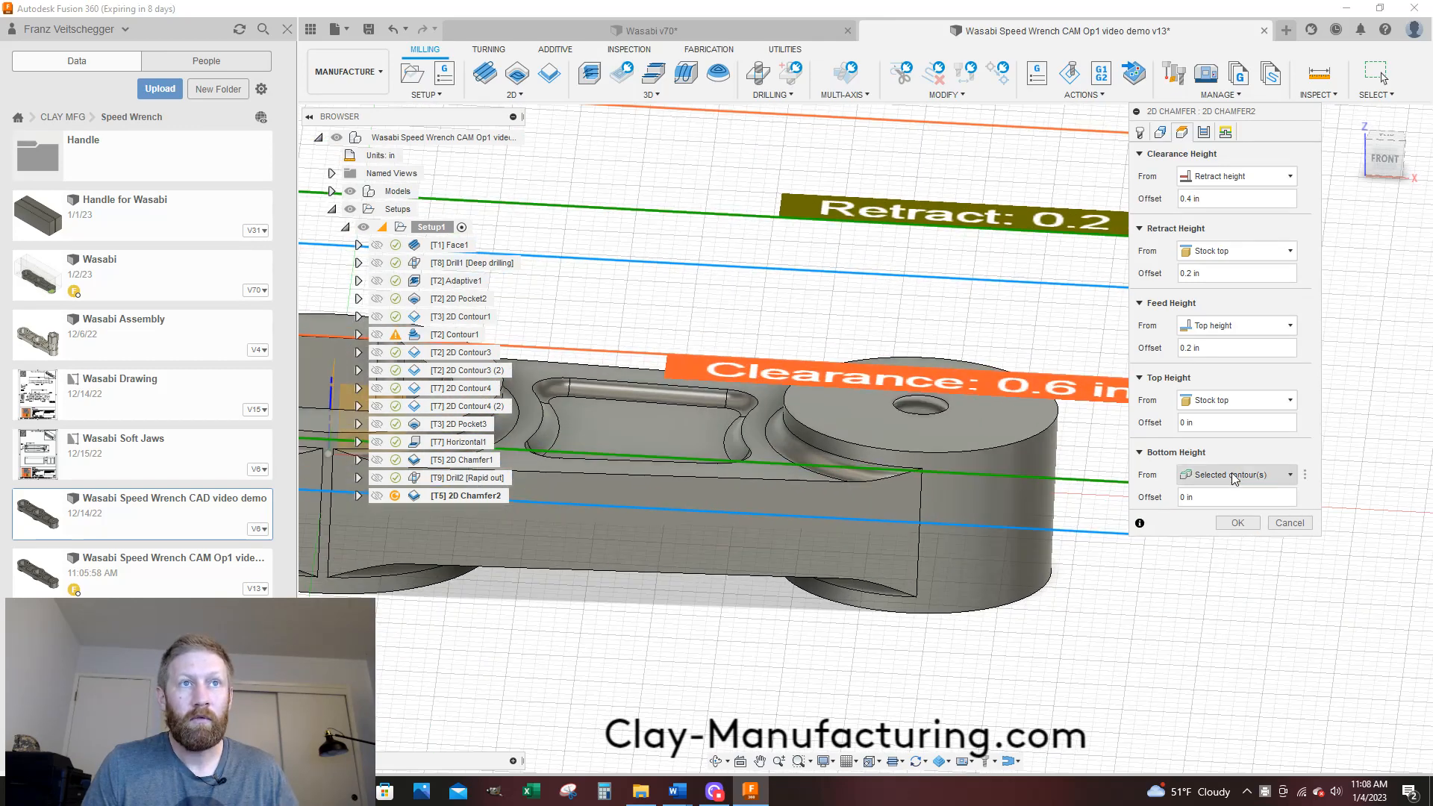
pyautogui.click(1204, 133)
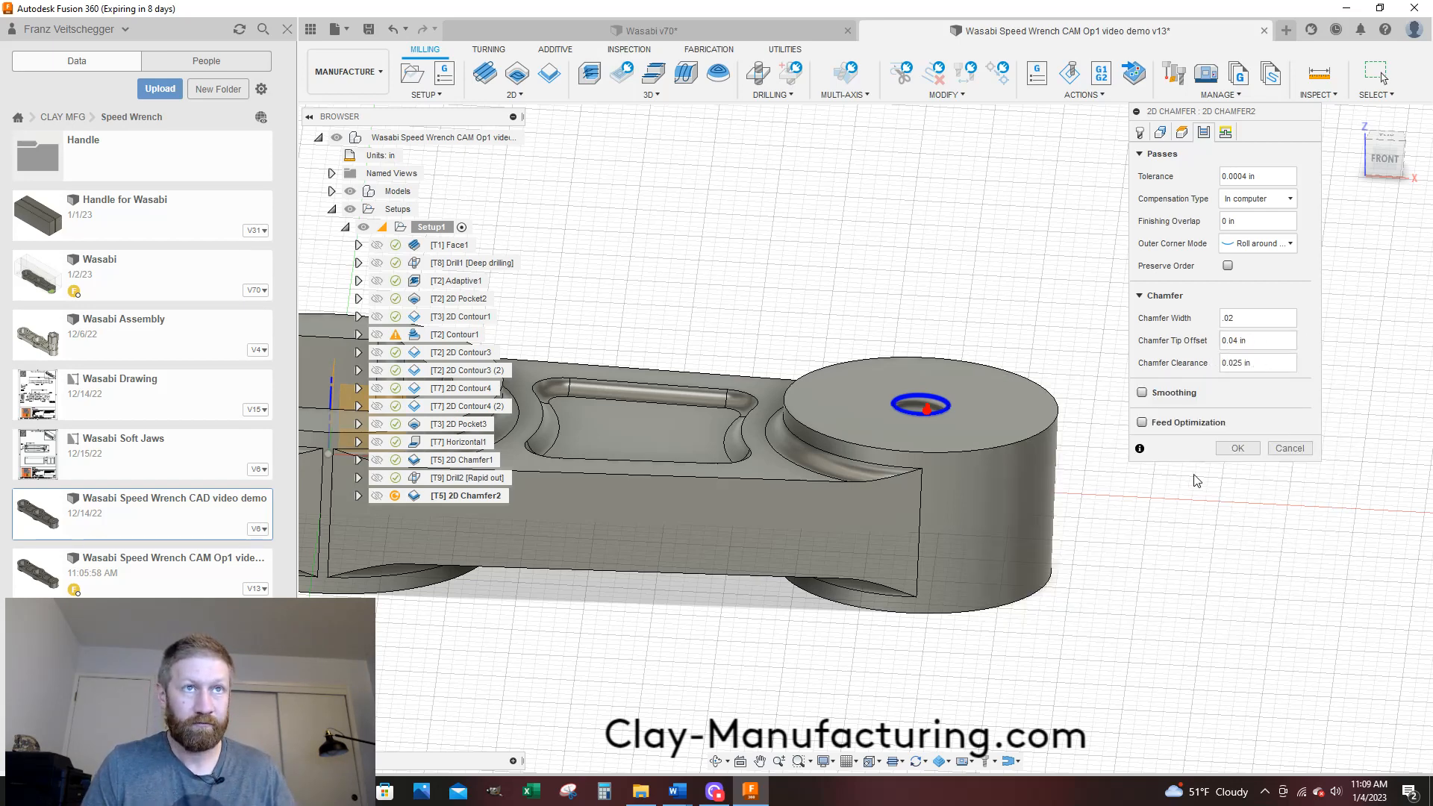
pyautogui.click(1146, 395)
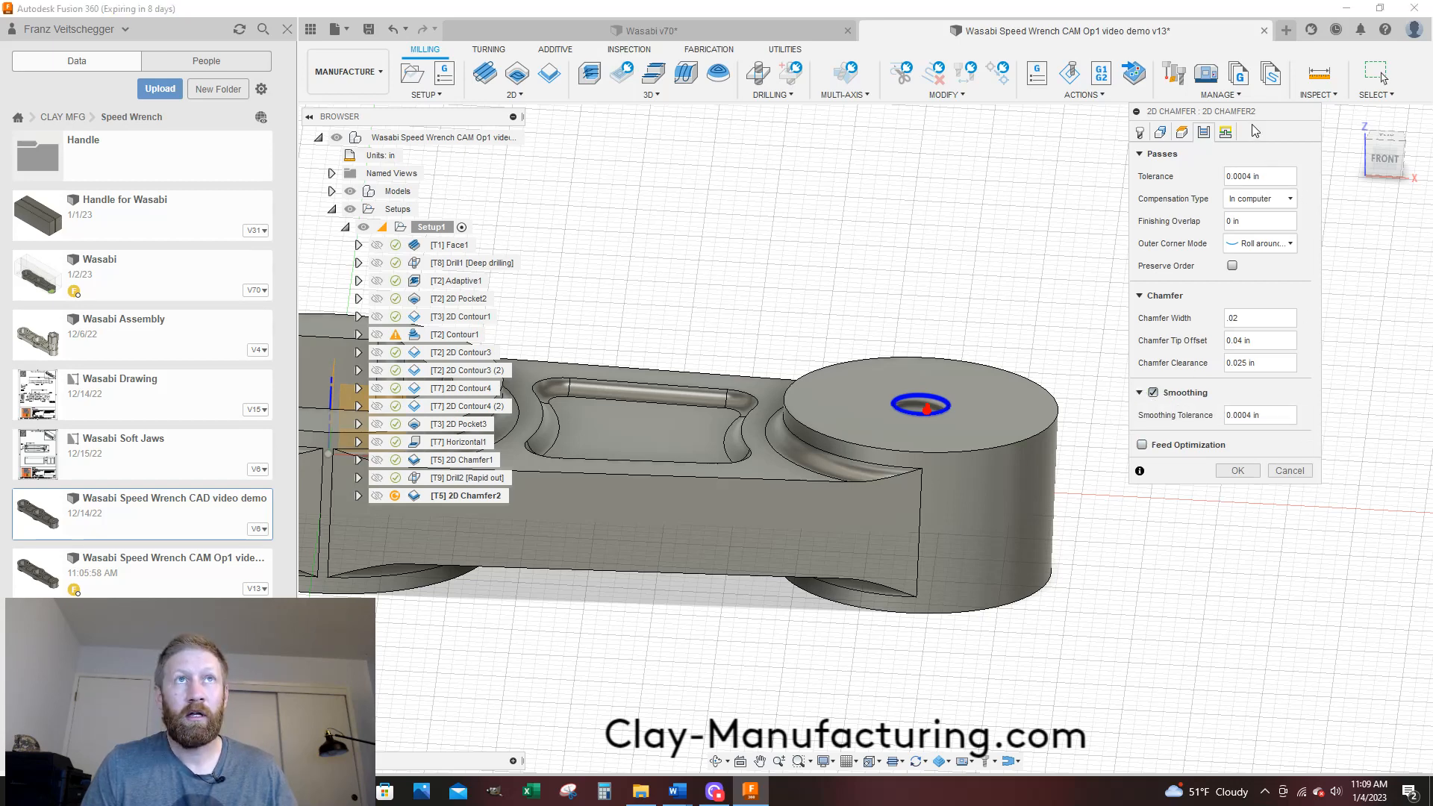
pyautogui.click(1227, 132)
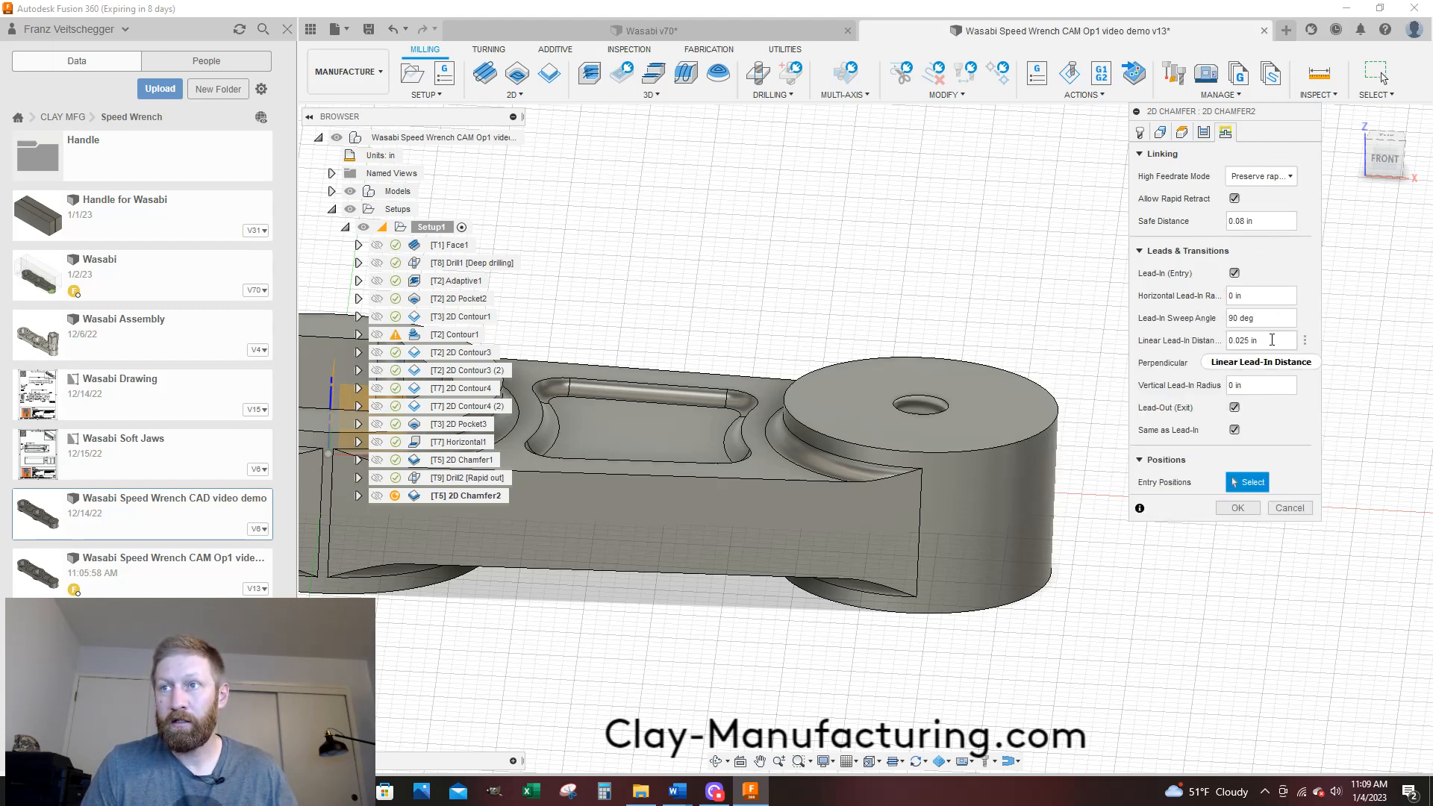
pyautogui.moveTo(1272, 340)
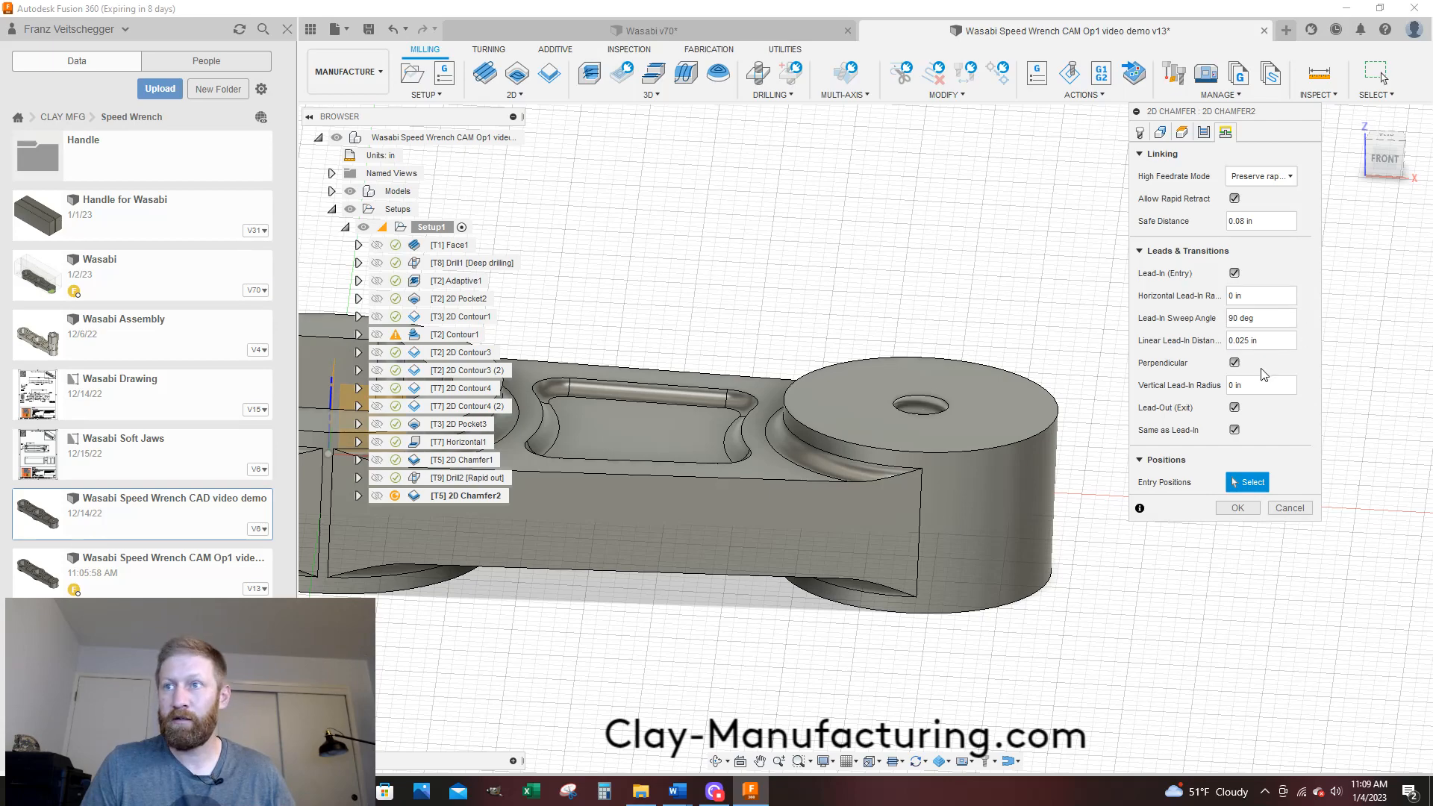
pyautogui.click(1237, 508)
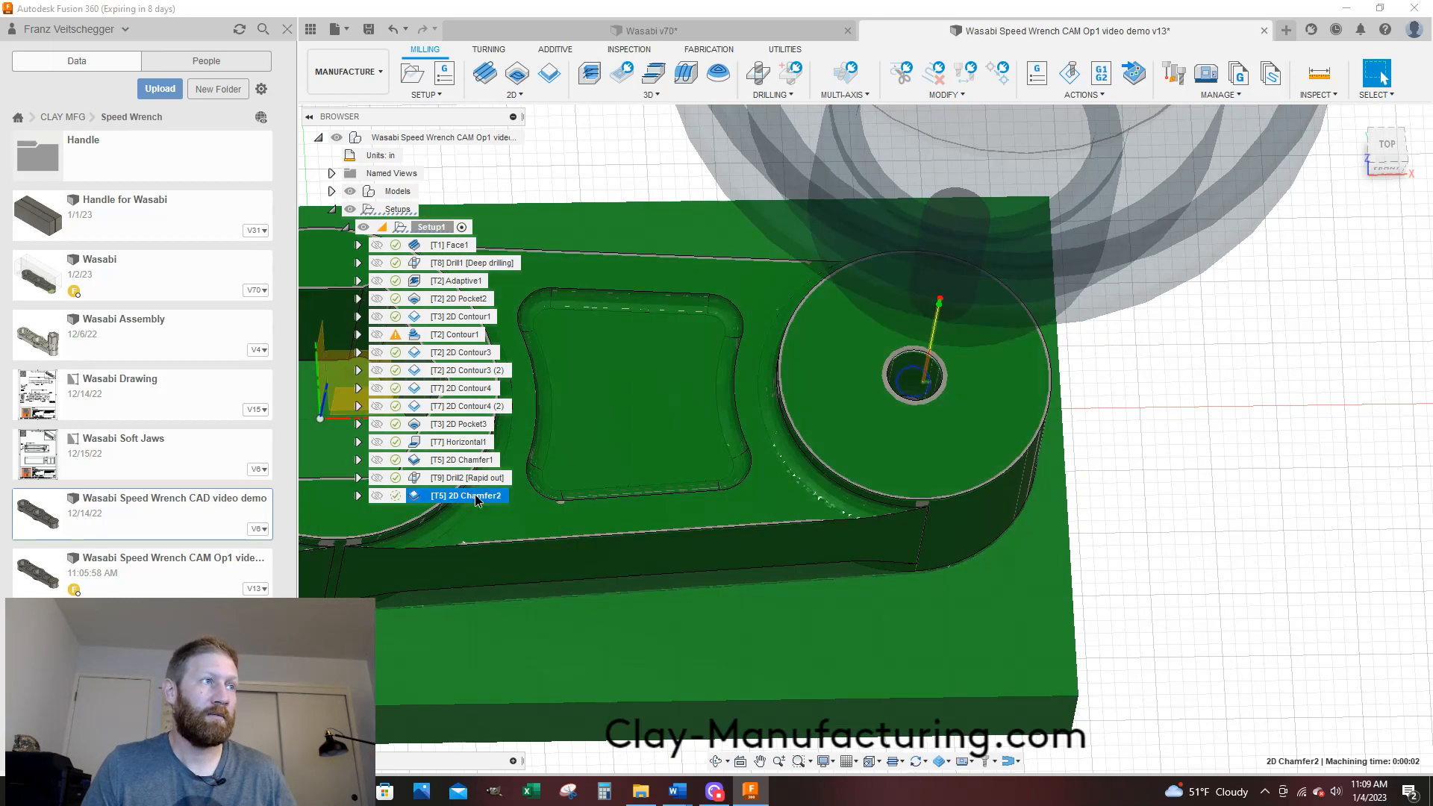
# Edit 2D Chamfer2 to a horizontal lead-in radius of .01 in with linear lead-in distance and vertical lead-in radius at 0.0, and regenerate it
pyautogui.rightClick(475, 496)
pyautogui.click(540, 13)
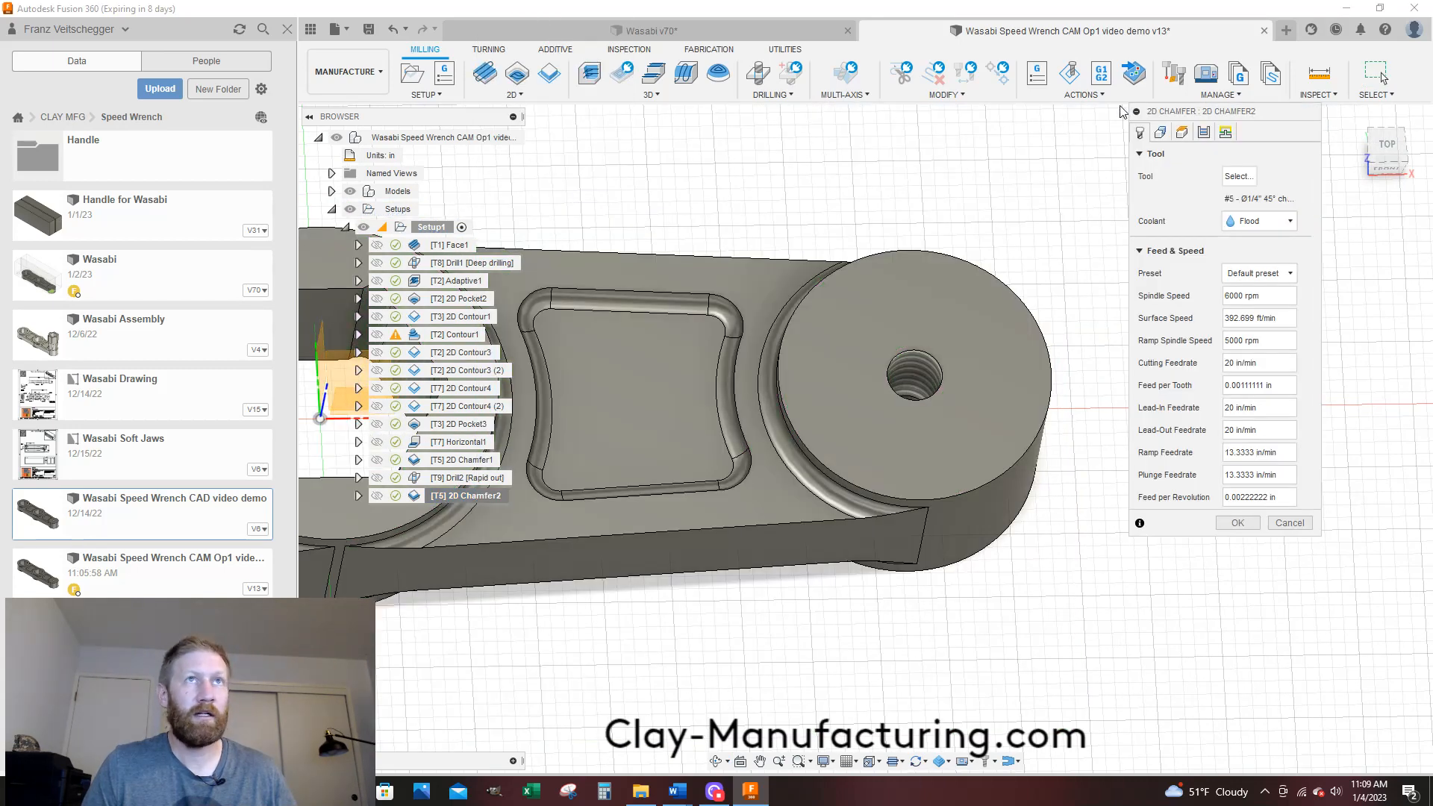
pyautogui.click(1224, 133)
pyautogui.click(1224, 296)
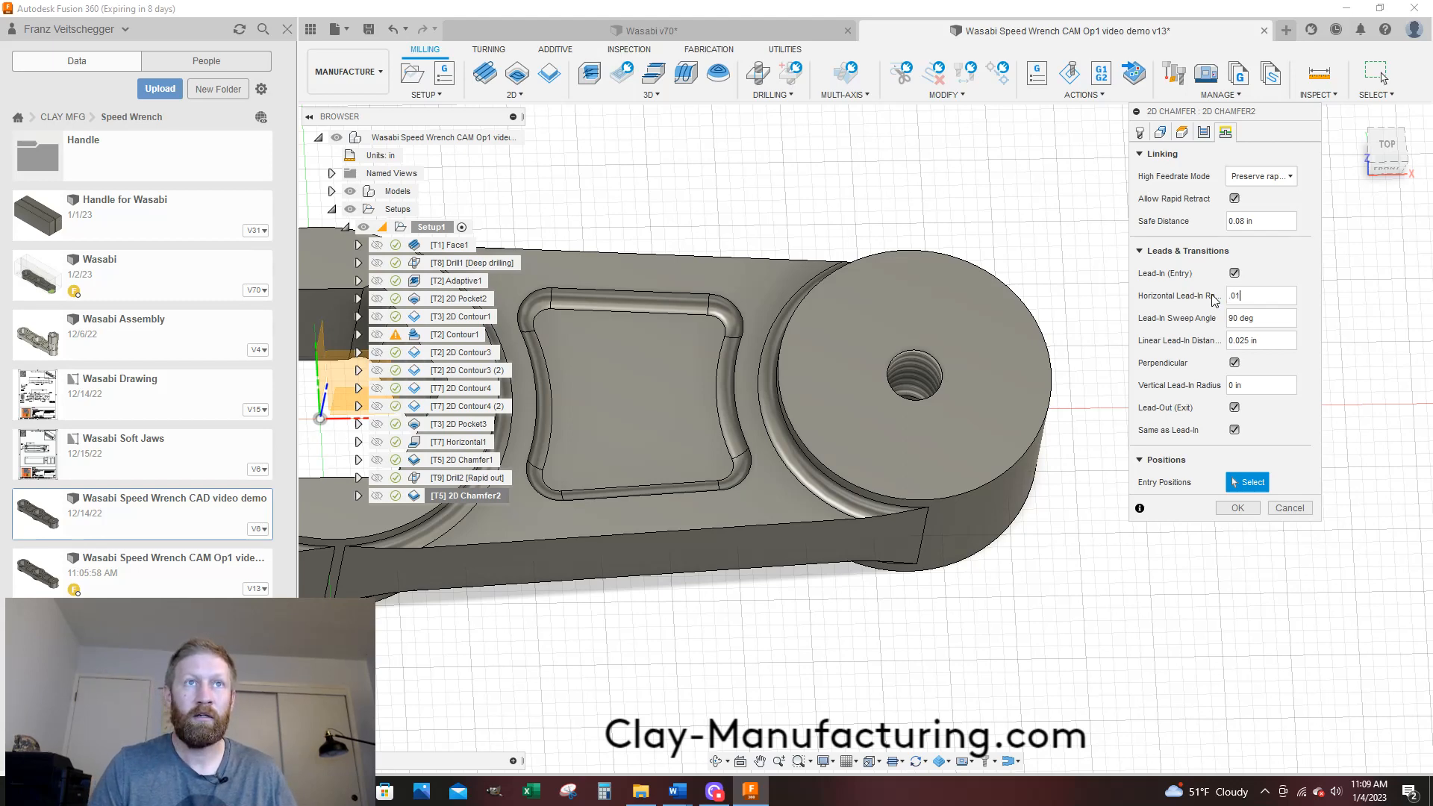
pyautogui.write('.01')
pyautogui.moveTo(1244, 340); pyautogui.dragTo(1211, 348)
pyautogui.write('0')
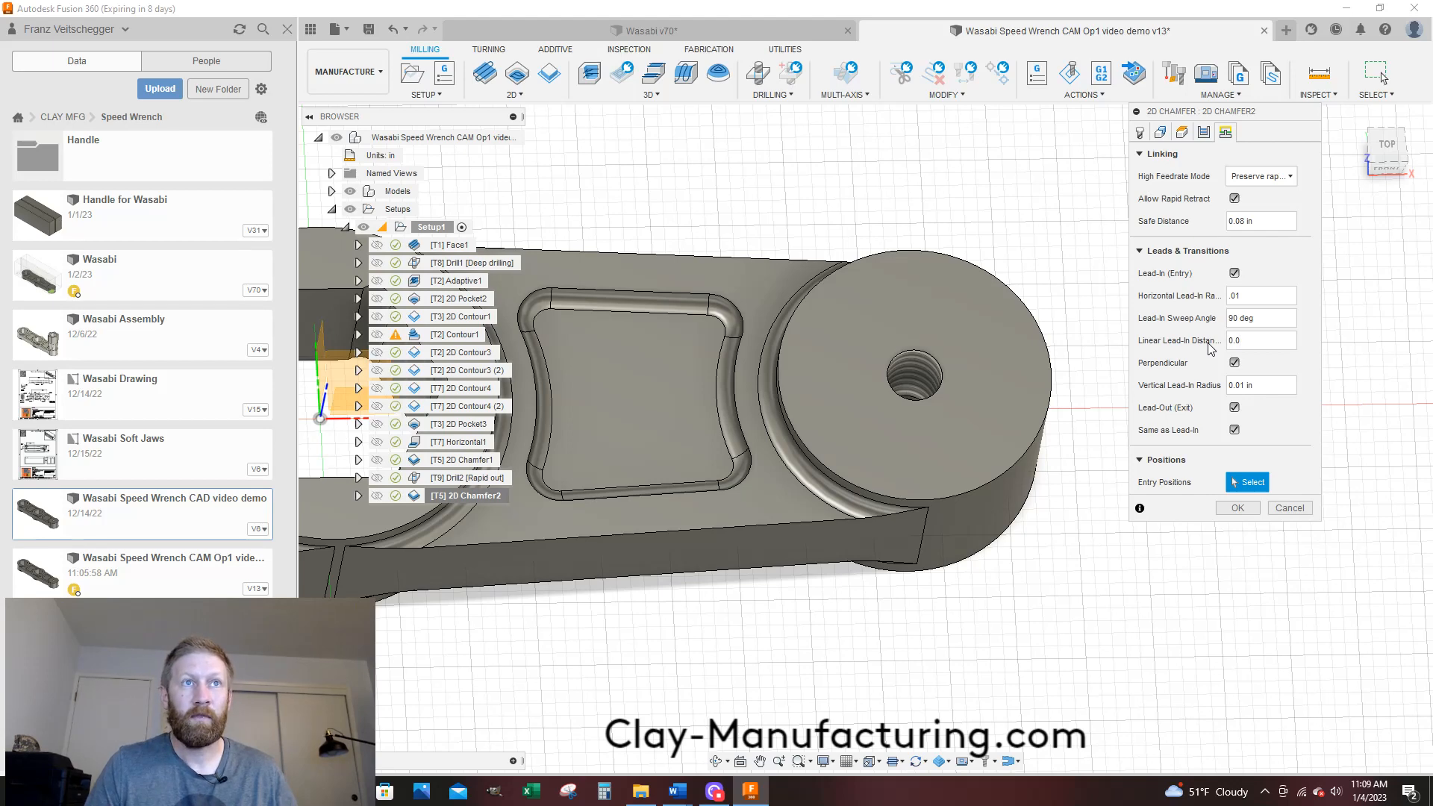
pyautogui.moveTo(1255, 385); pyautogui.dragTo(1191, 388)
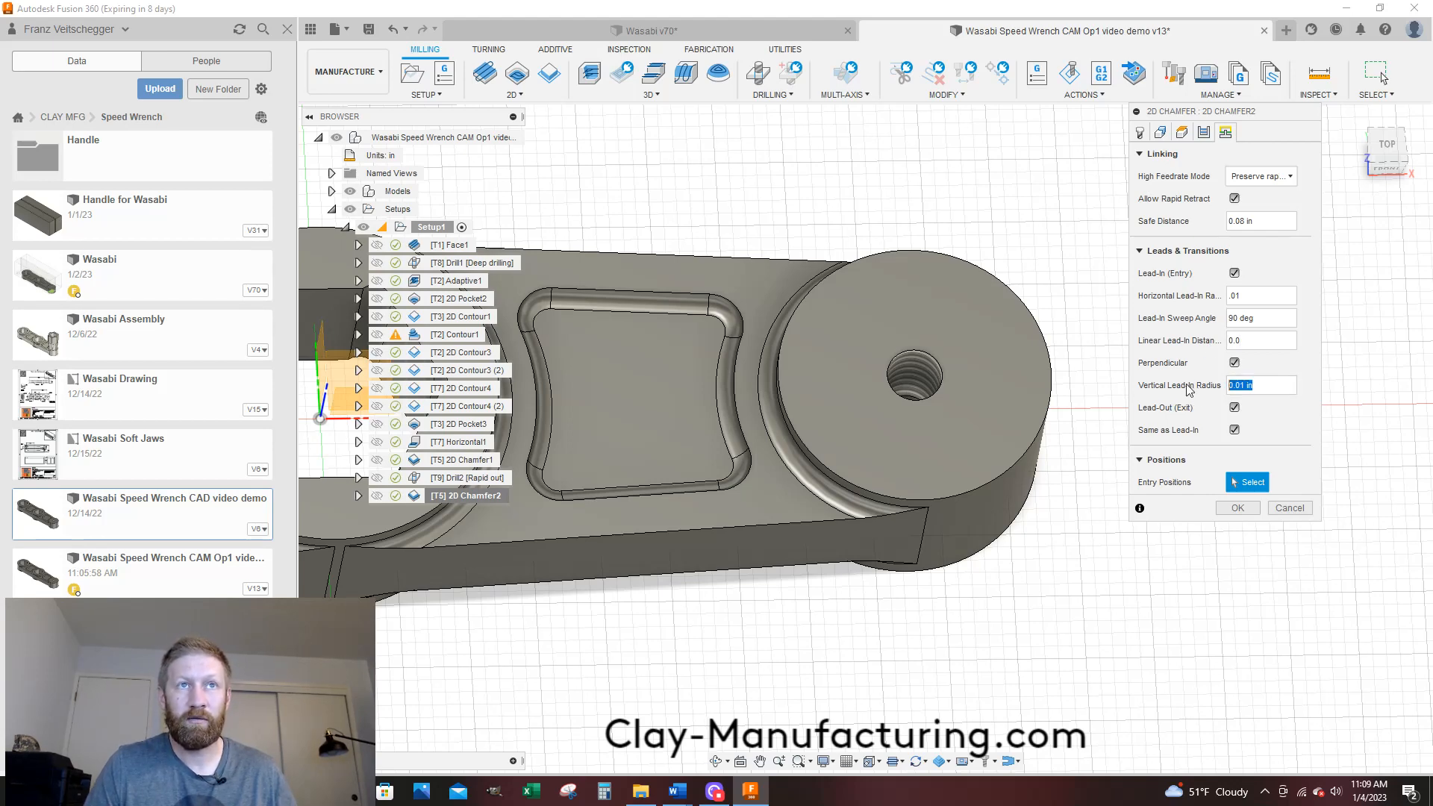
pyautogui.write('0.0')
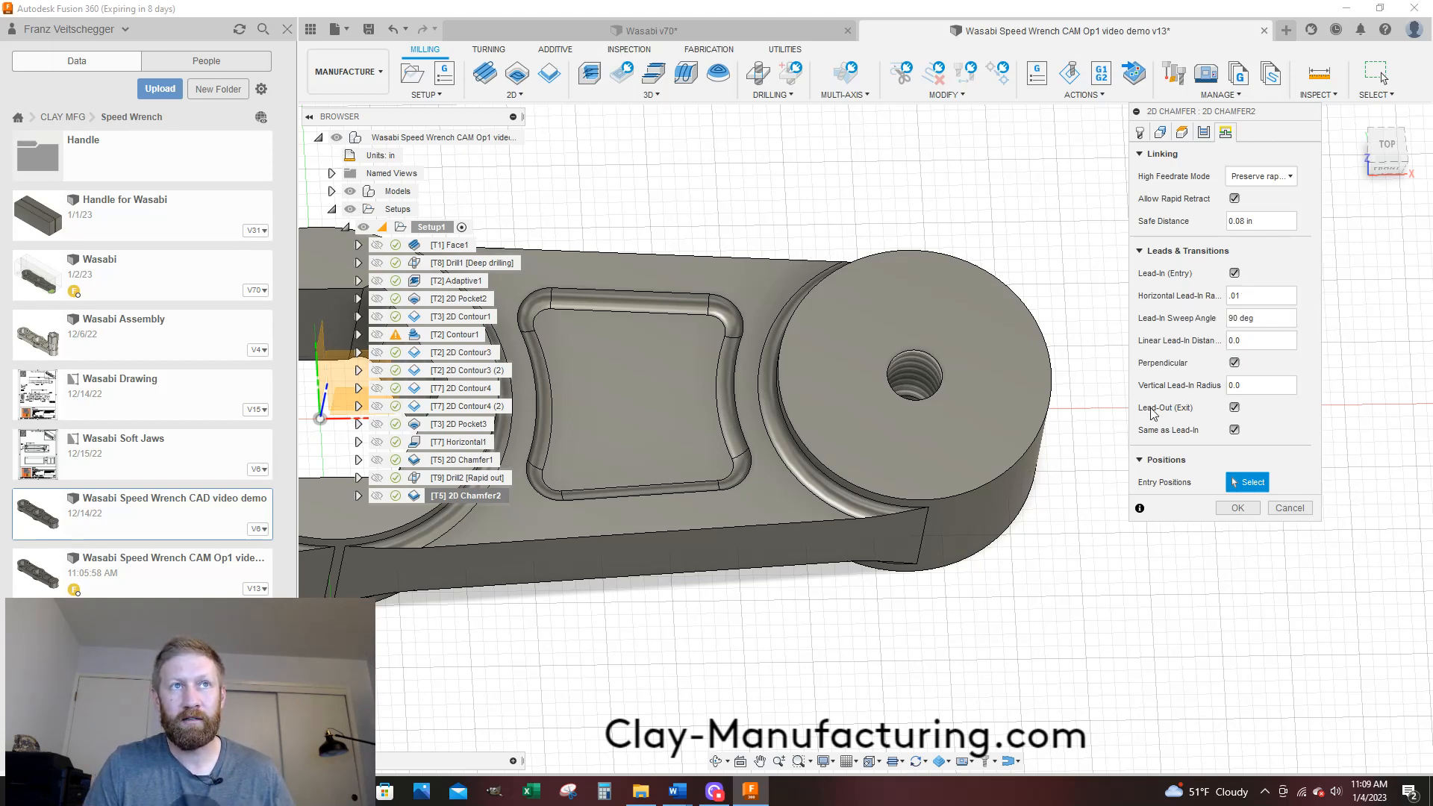
pyautogui.click(1237, 507)
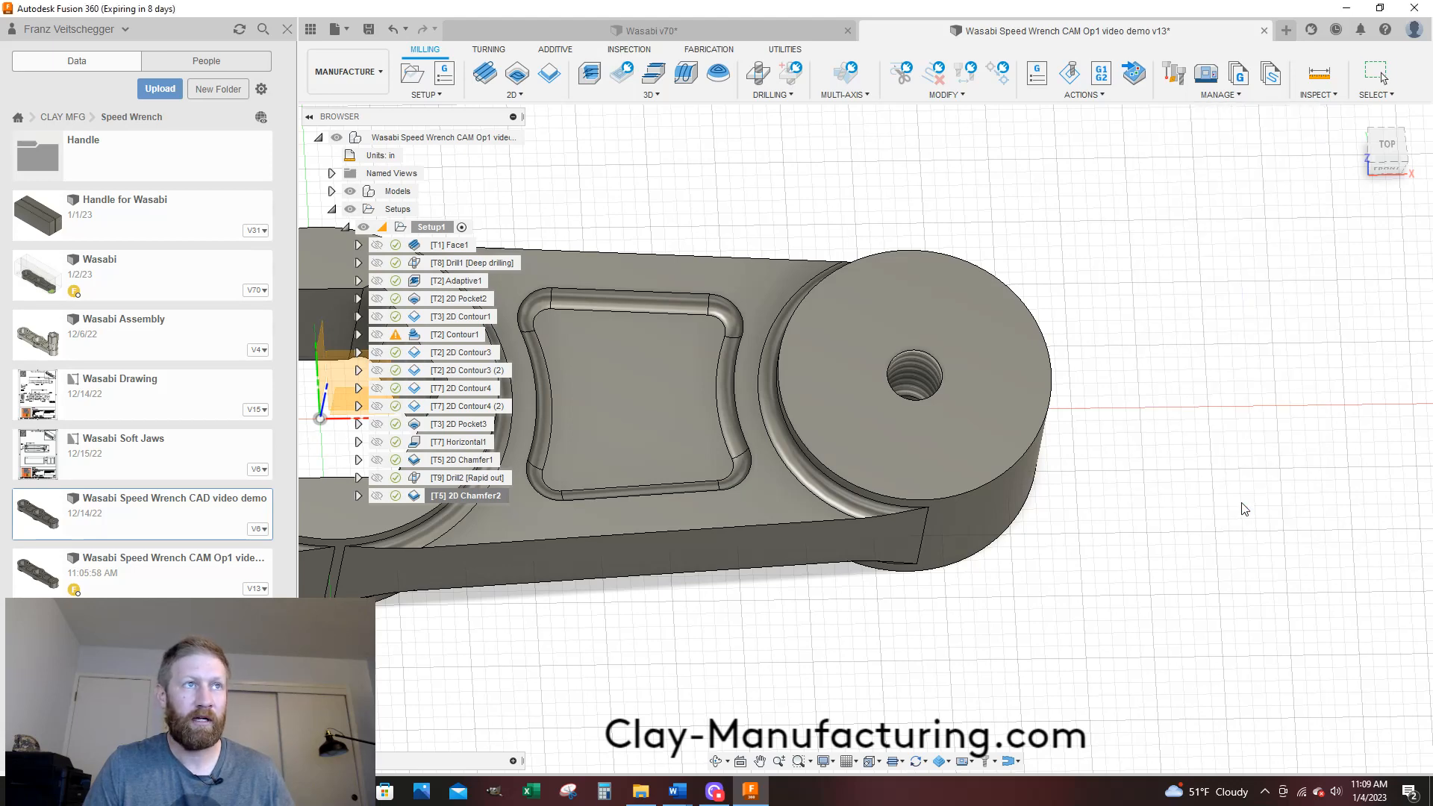
# Inspect the regenerated chamfer toolpath in the boss hole and save a new file version with the description User Saved
pyautogui.scroll(5, 962, 395)
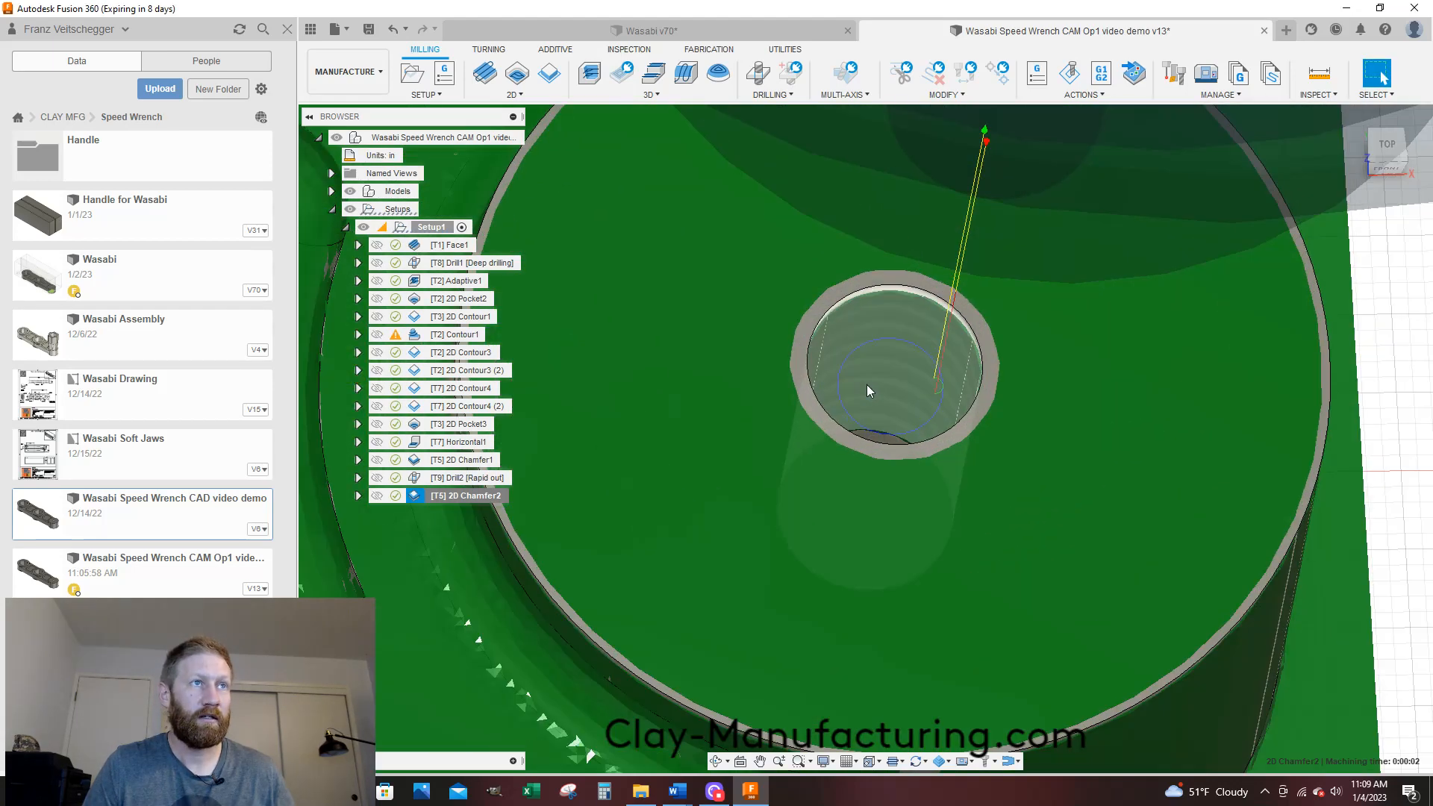
pyautogui.scroll(-5, 1013, 371)
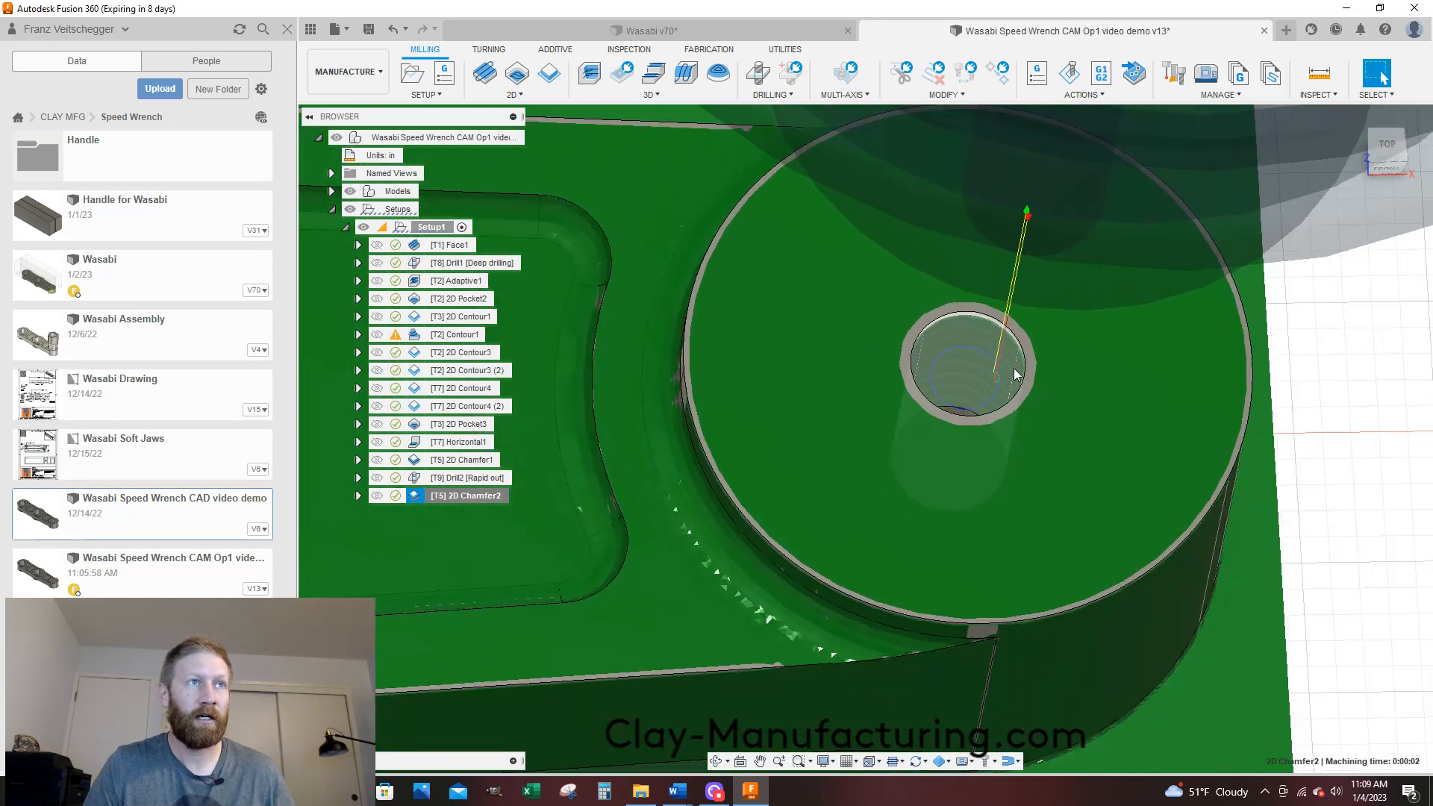
pyautogui.scroll(-5, 1013, 370)
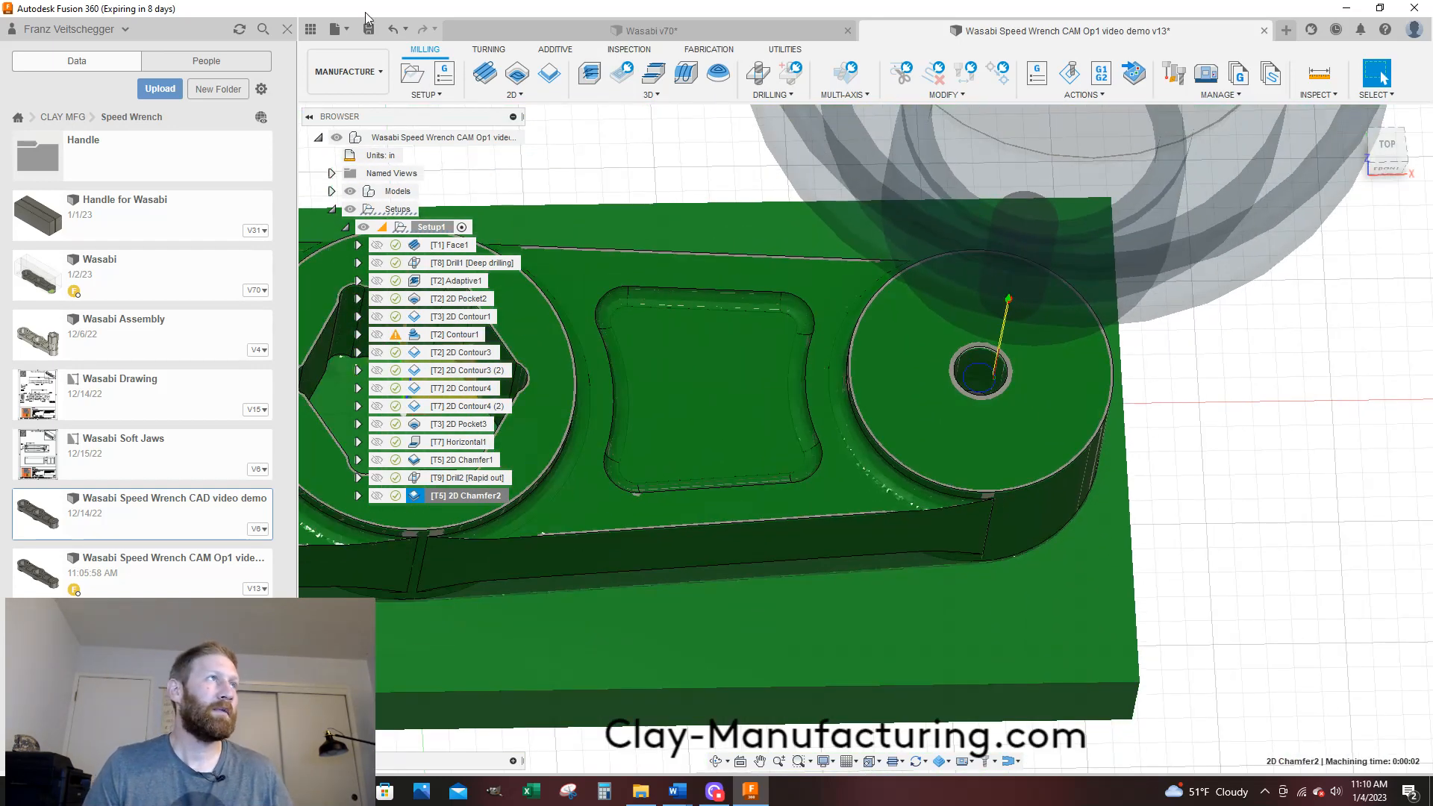
pyautogui.click(365, 28)
pyautogui.click(709, 416)
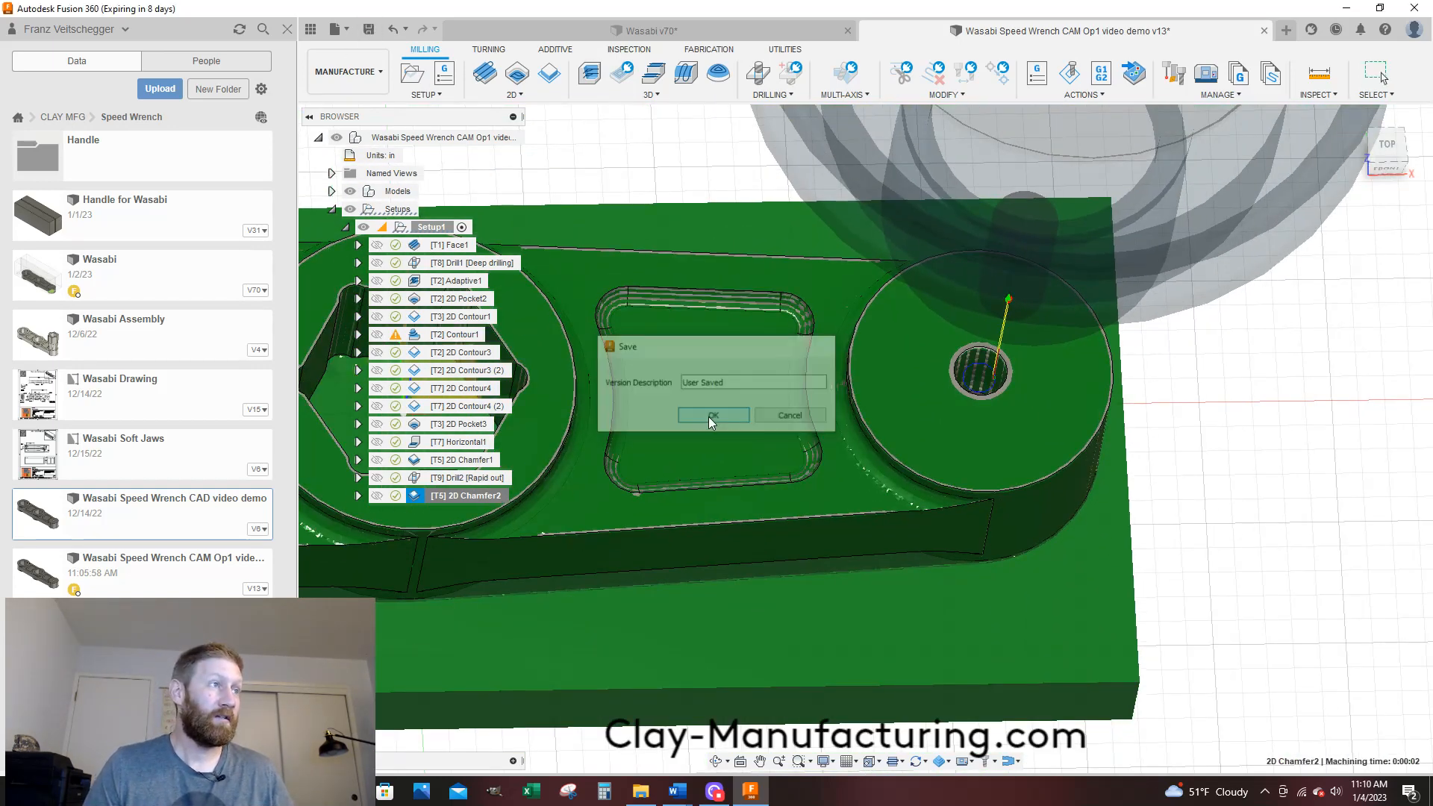
pyautogui.scroll(-3, 1087, 442)
pyautogui.scroll(-3, 1087, 442)
pyautogui.click(531, 643)
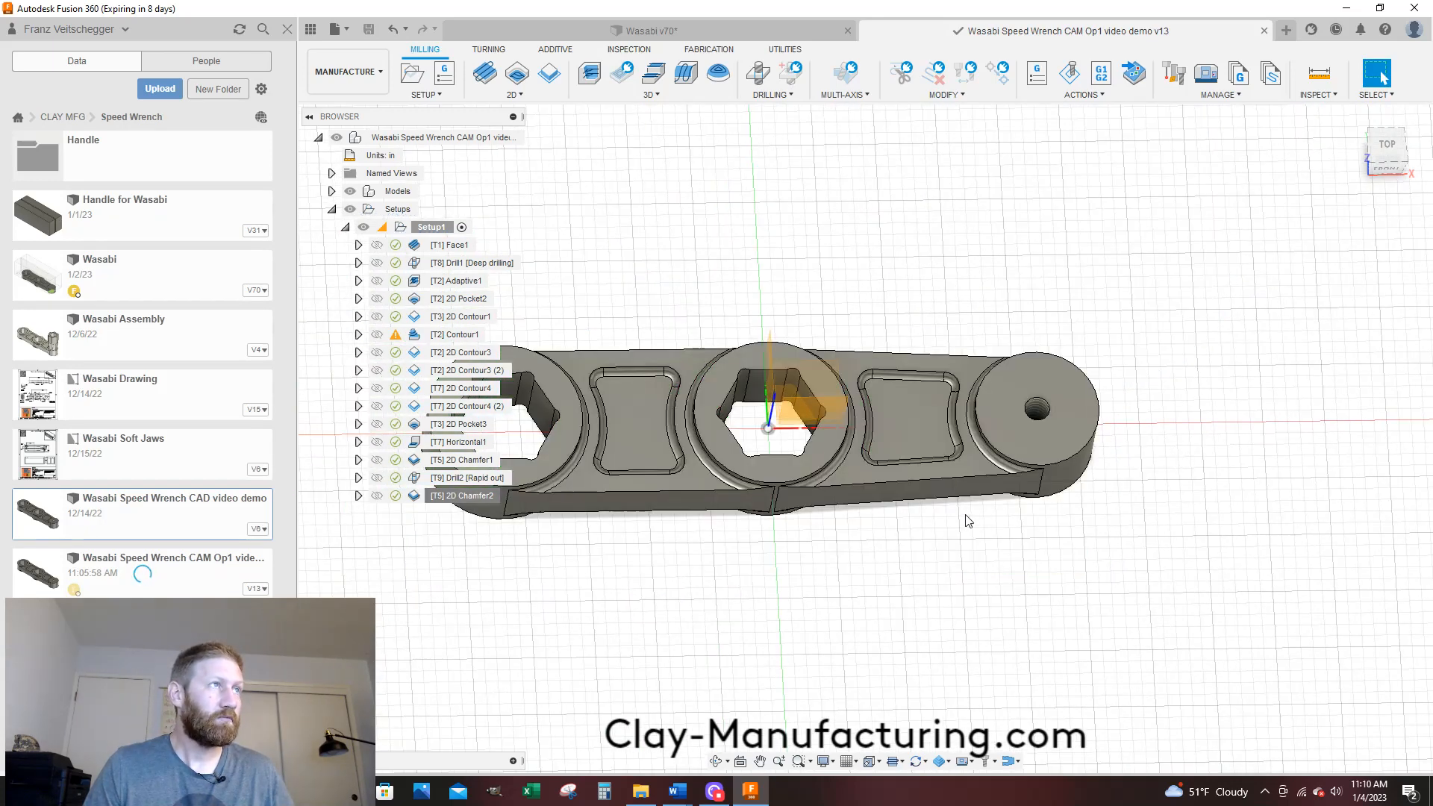
# Create a Drill operation using tool 10, the 1/4-20 UNC Spiral Flute TAP, from the CLAY_Mini Mill_Aluminum library
pyautogui.click(759, 98)
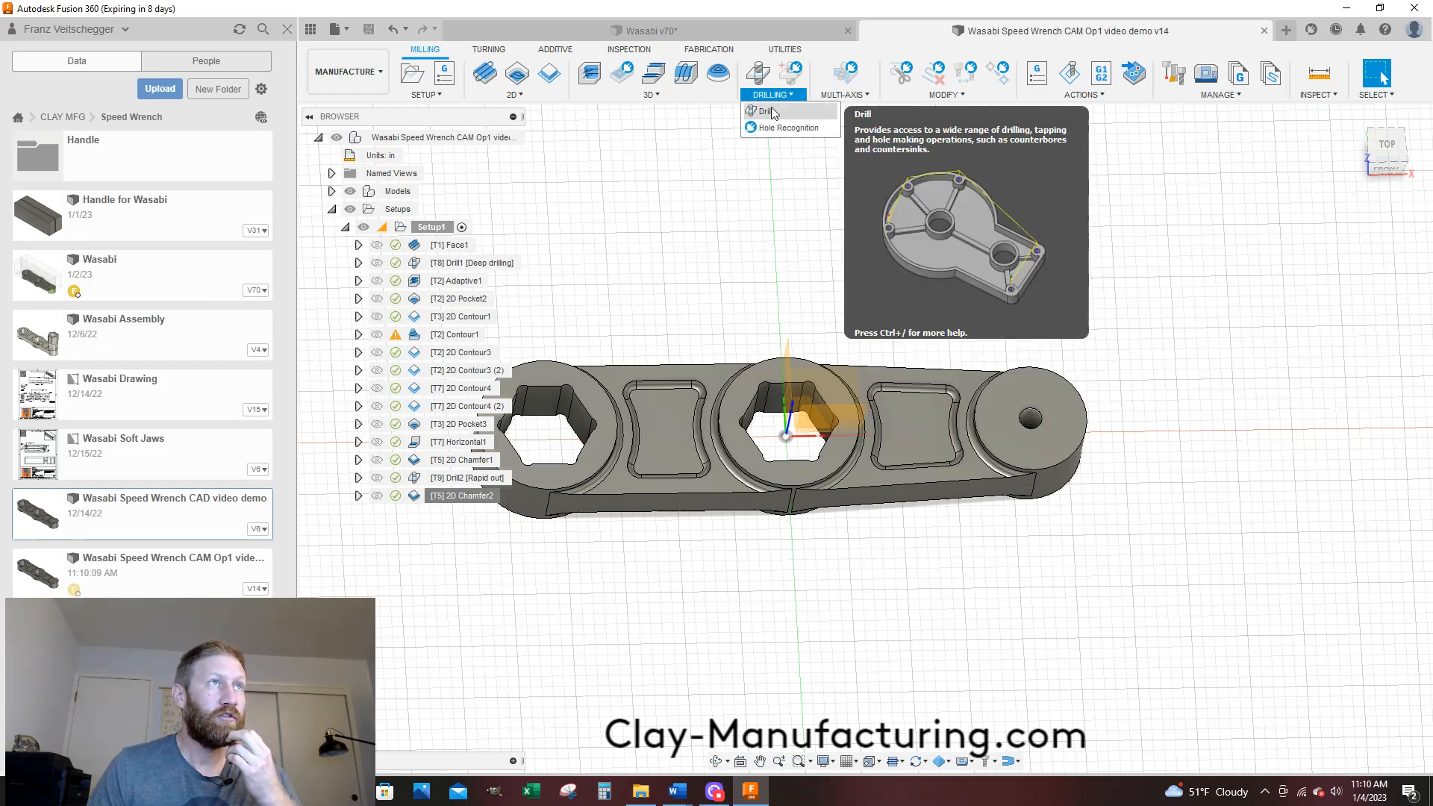
pyautogui.click(768, 111)
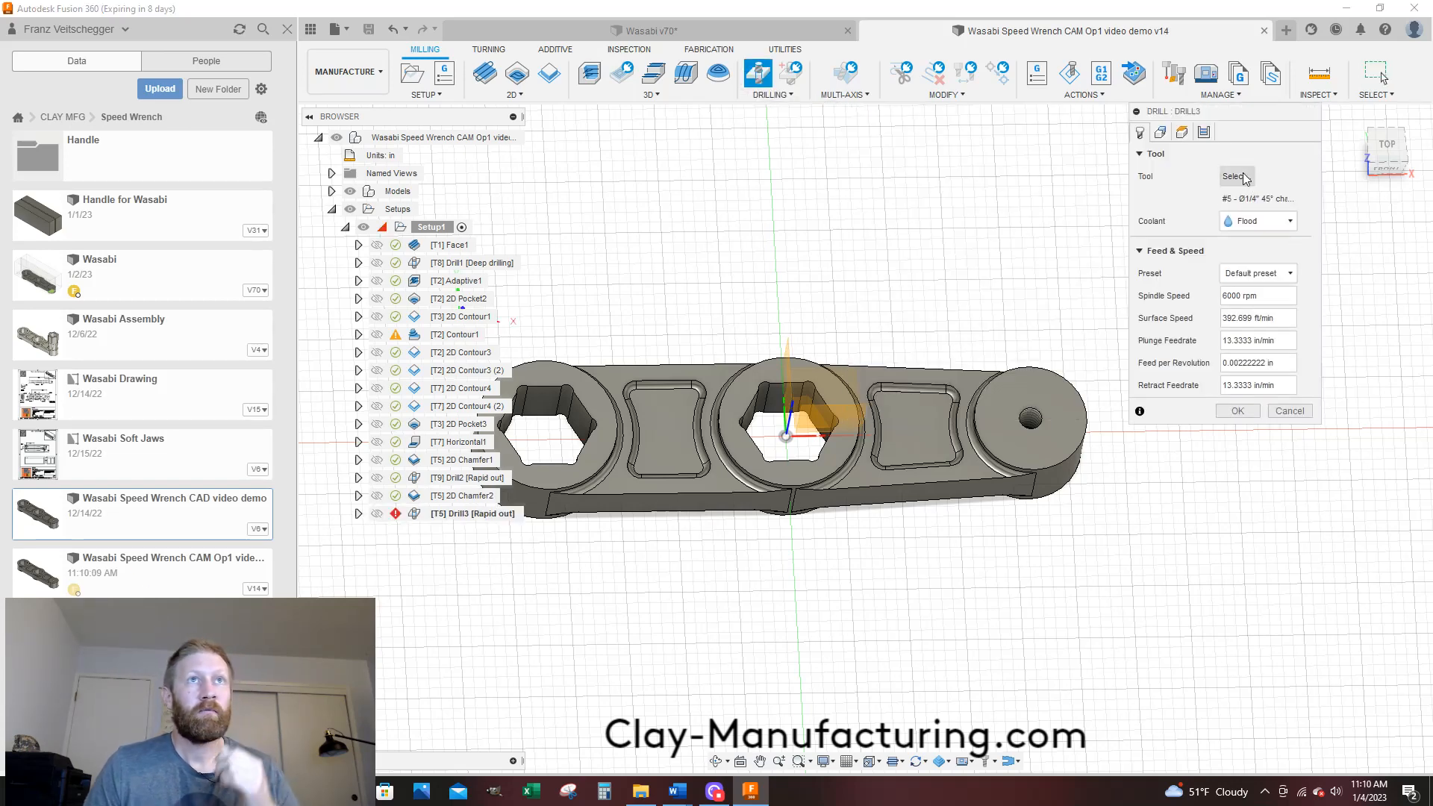
pyautogui.click(1233, 180)
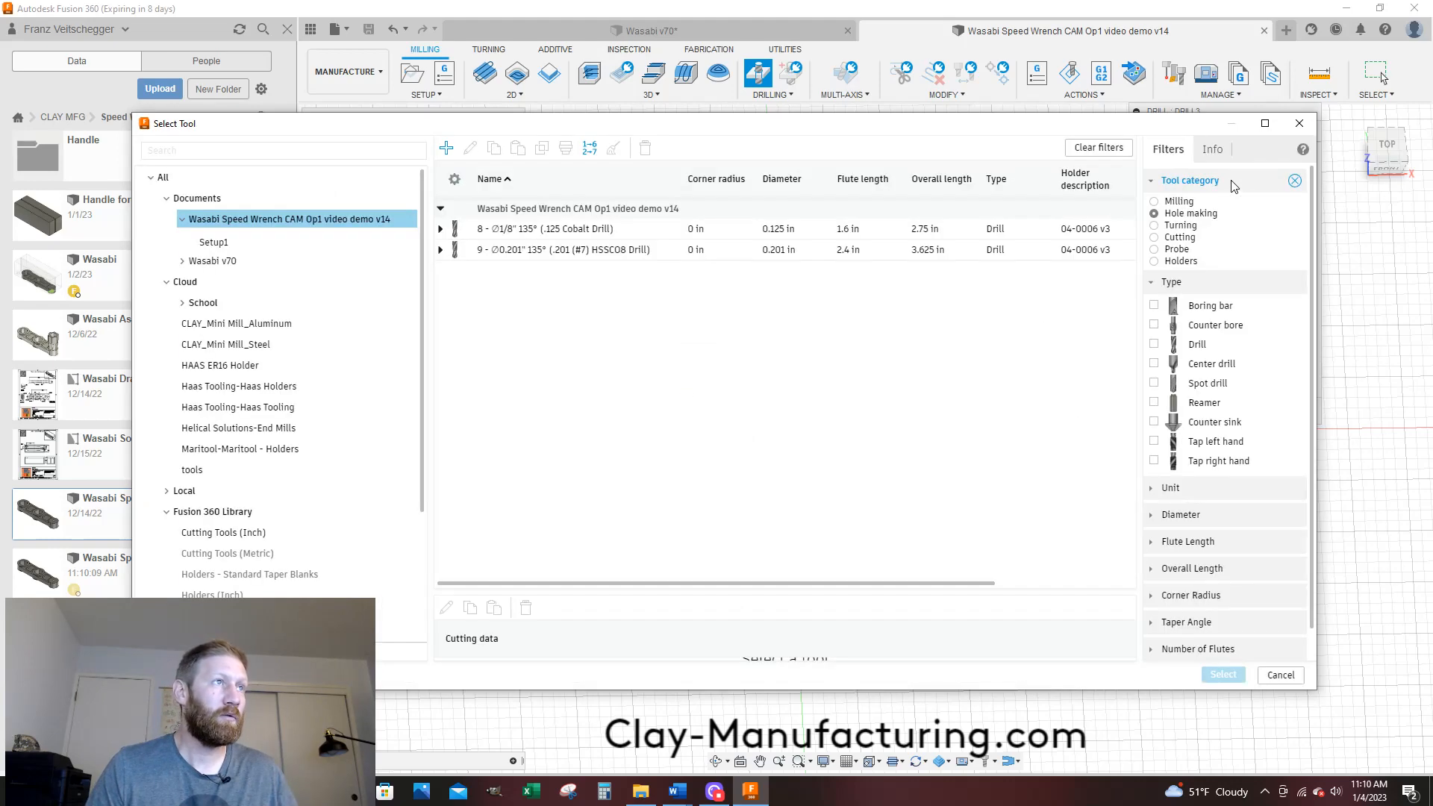
pyautogui.click(231, 323)
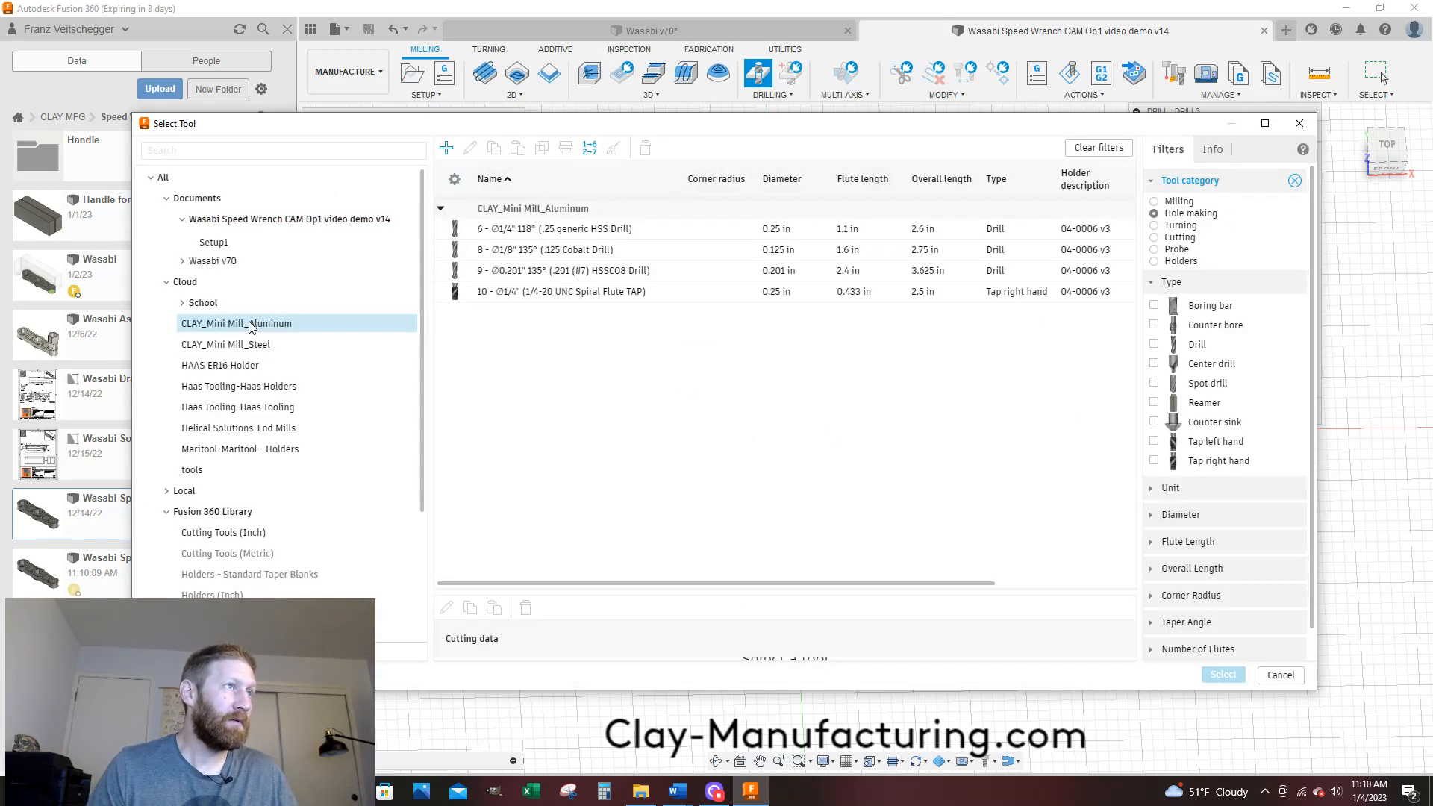
pyautogui.click(495, 293)
pyautogui.click(1209, 676)
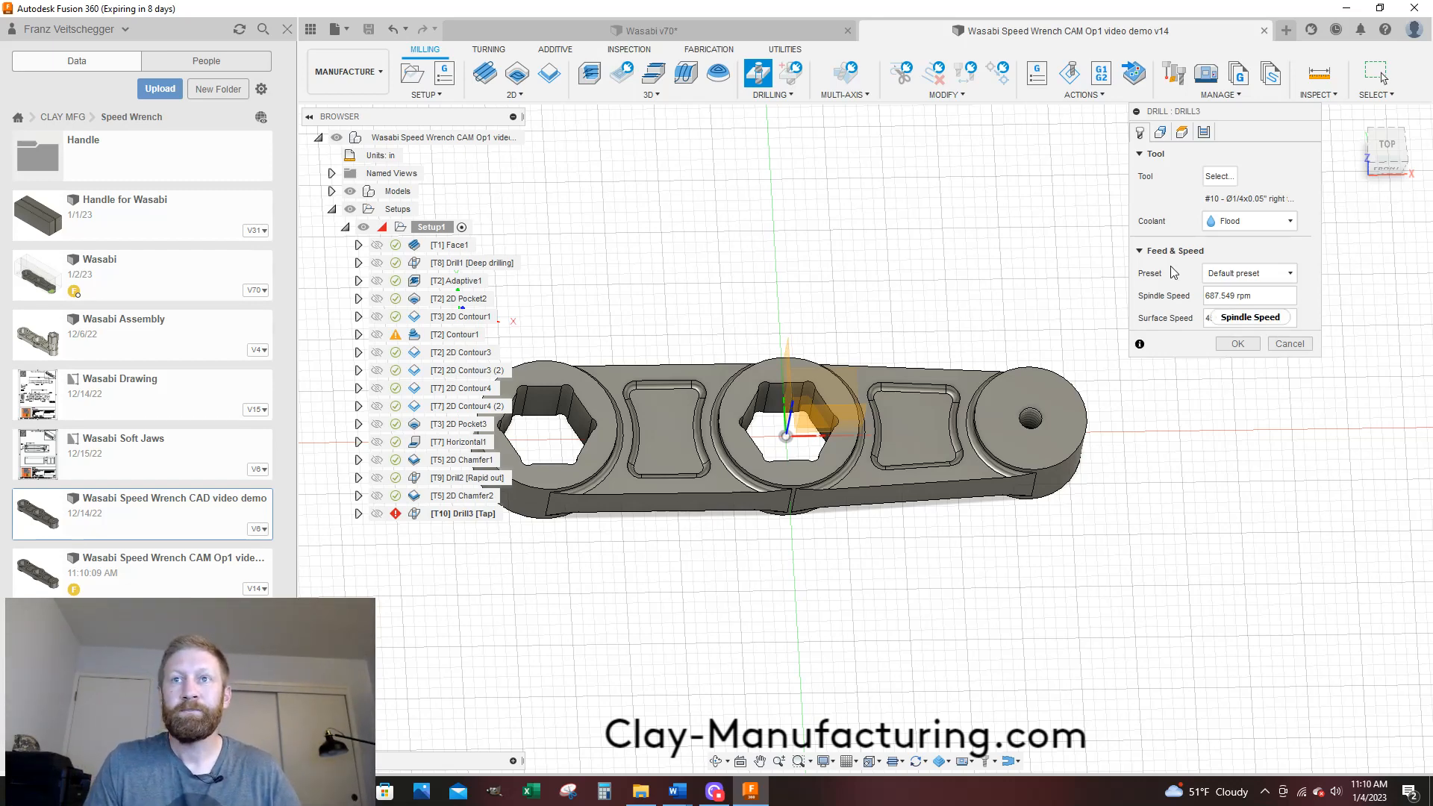
# Assign the cylindrical face of the small end boss hole as the hole to tap and open the operation's height settings
pyautogui.click(1161, 132)
pyautogui.scroll(3, 1000, 437)
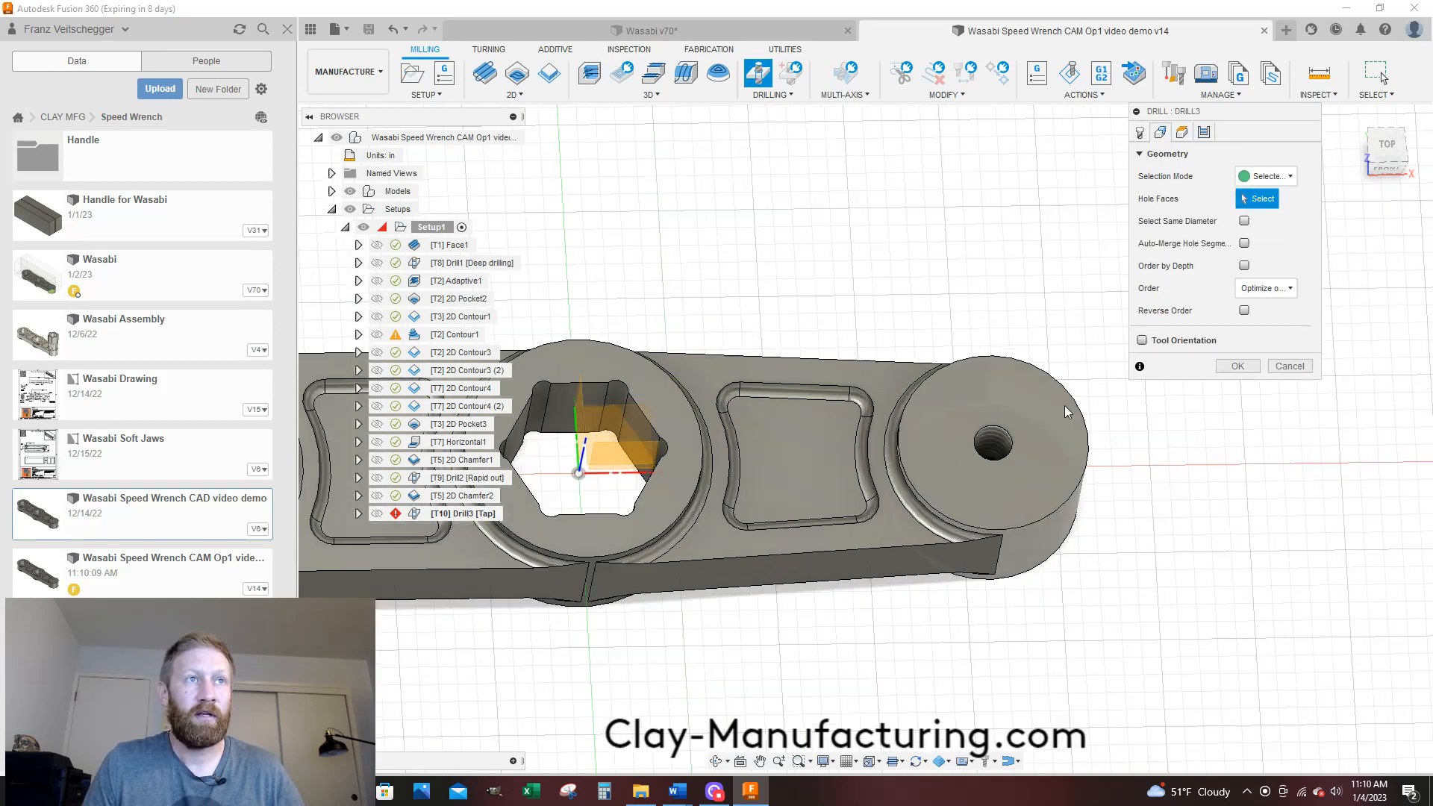
pyautogui.click(998, 435)
pyautogui.keyDown('shift'); pyautogui.moveTo(1145, 537); pyautogui.dragTo(1127, 458, button='middle'); pyautogui.keyUp('shift')
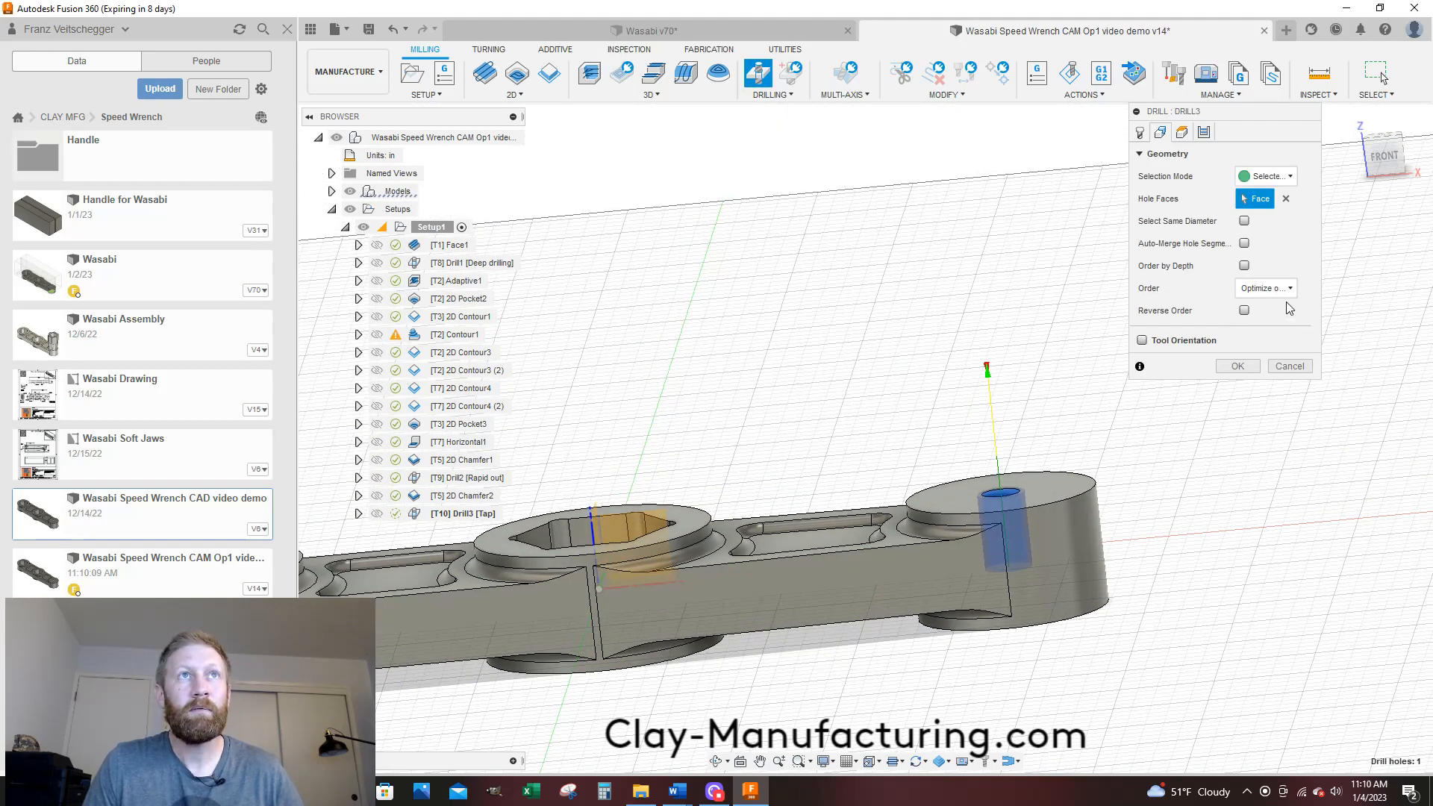
pyautogui.click(1181, 132)
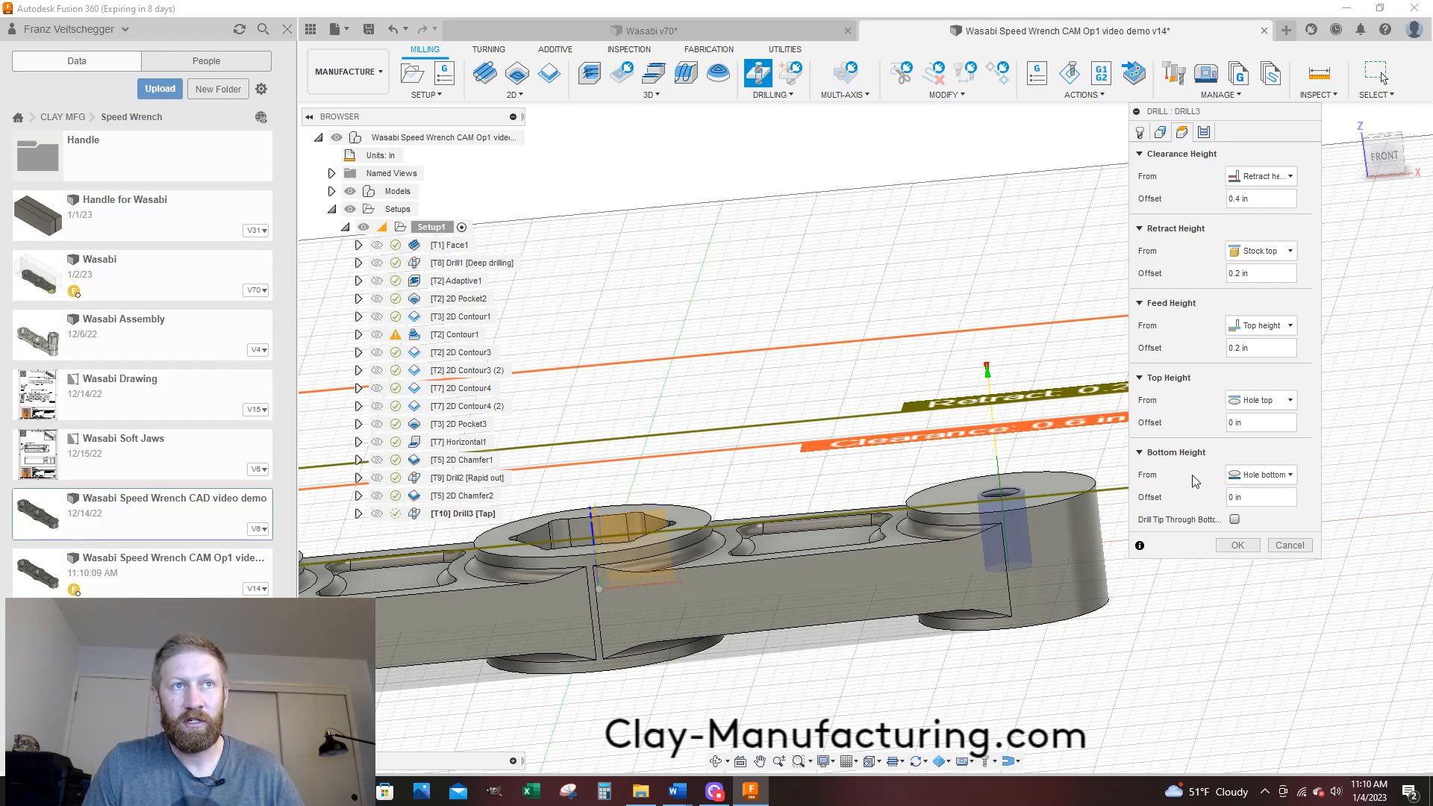
# Set the tapping operation's bottom height to be measured from the hole top with an offset of -.395 in
pyautogui.click(1271, 475)
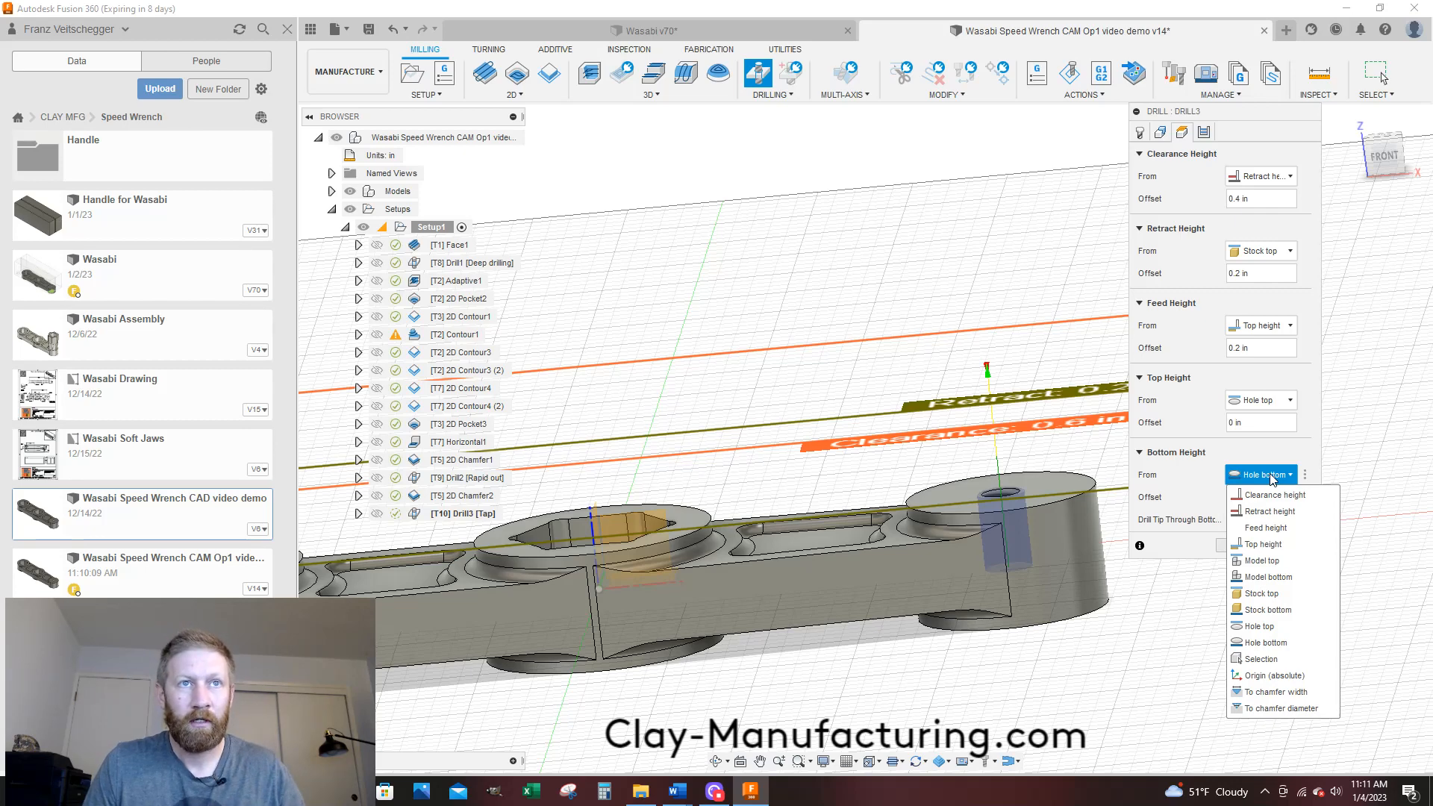
pyautogui.click(1272, 627)
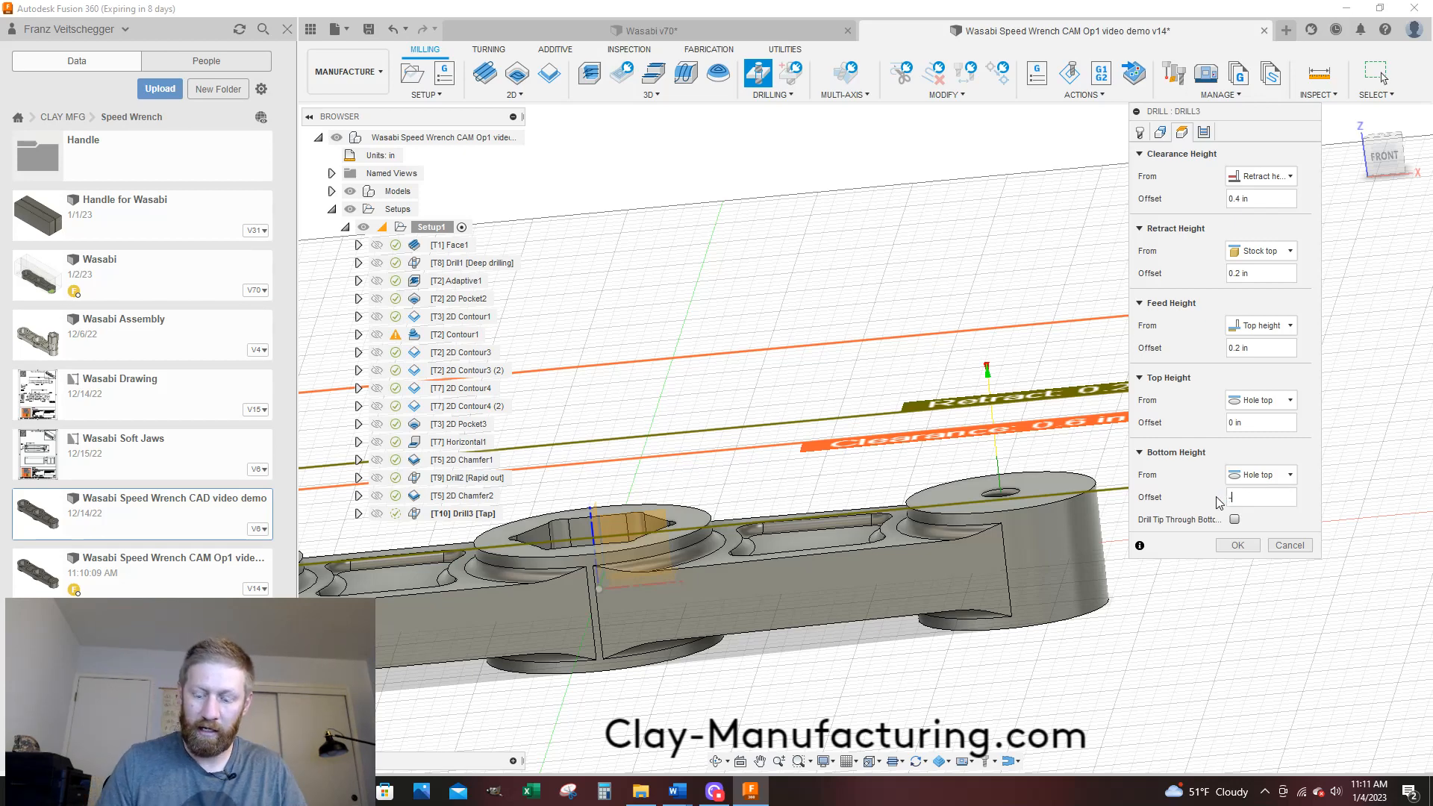
pyautogui.write('-.395')
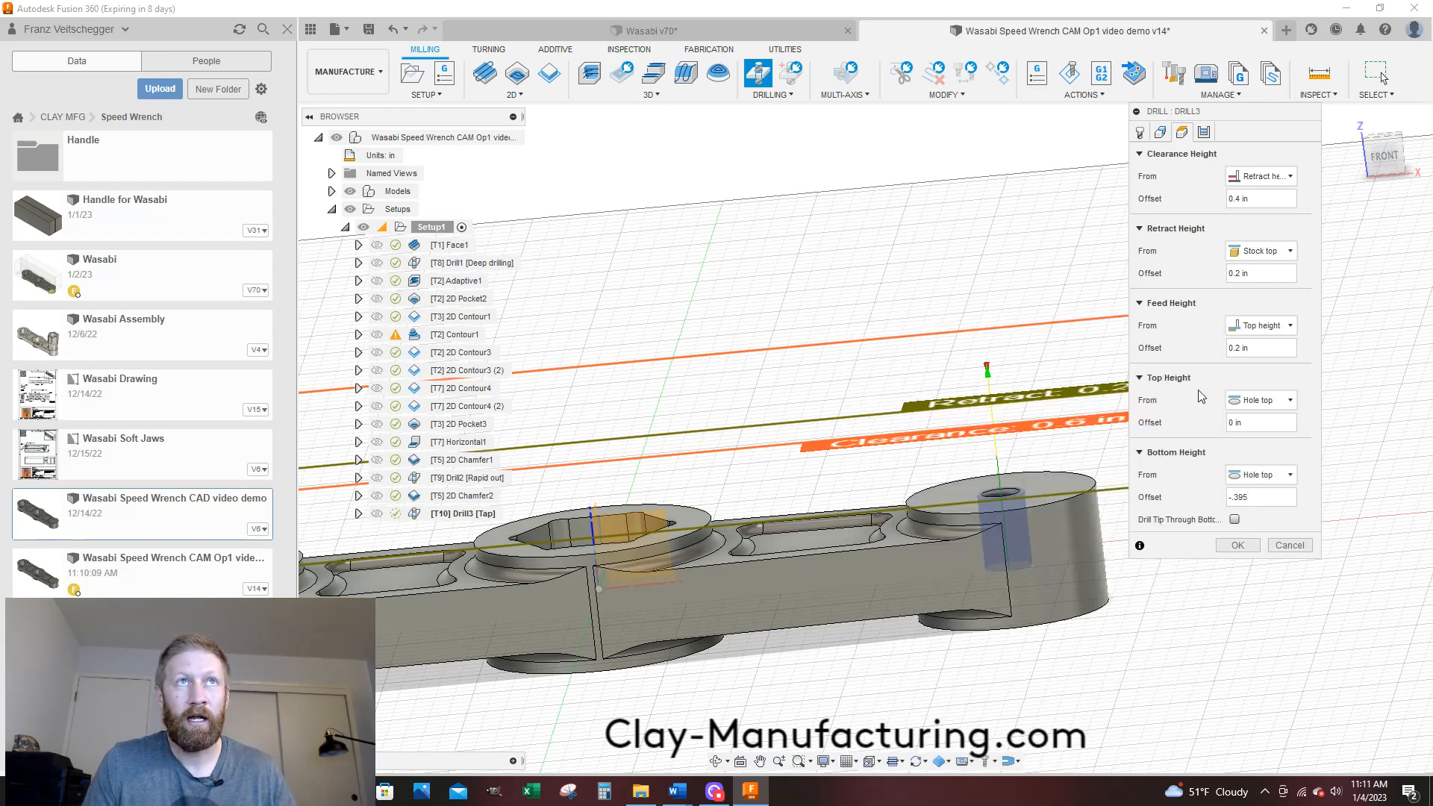
# Set the cycle type to Right tapping, review the operation's heights, hole face and tool, and accept it to generate the toolpath
pyautogui.click(1204, 133)
pyautogui.click(1235, 176)
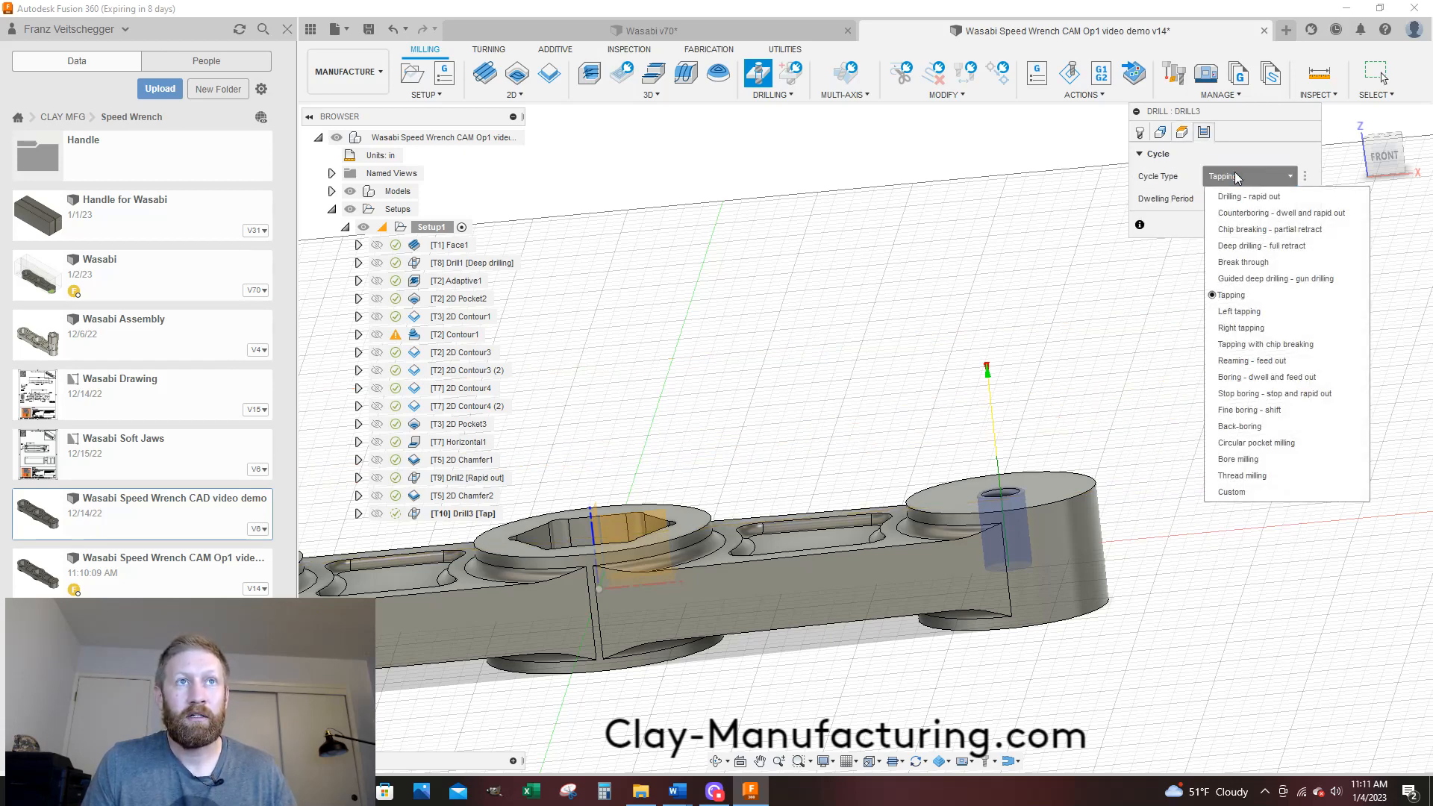
pyautogui.click(1253, 328)
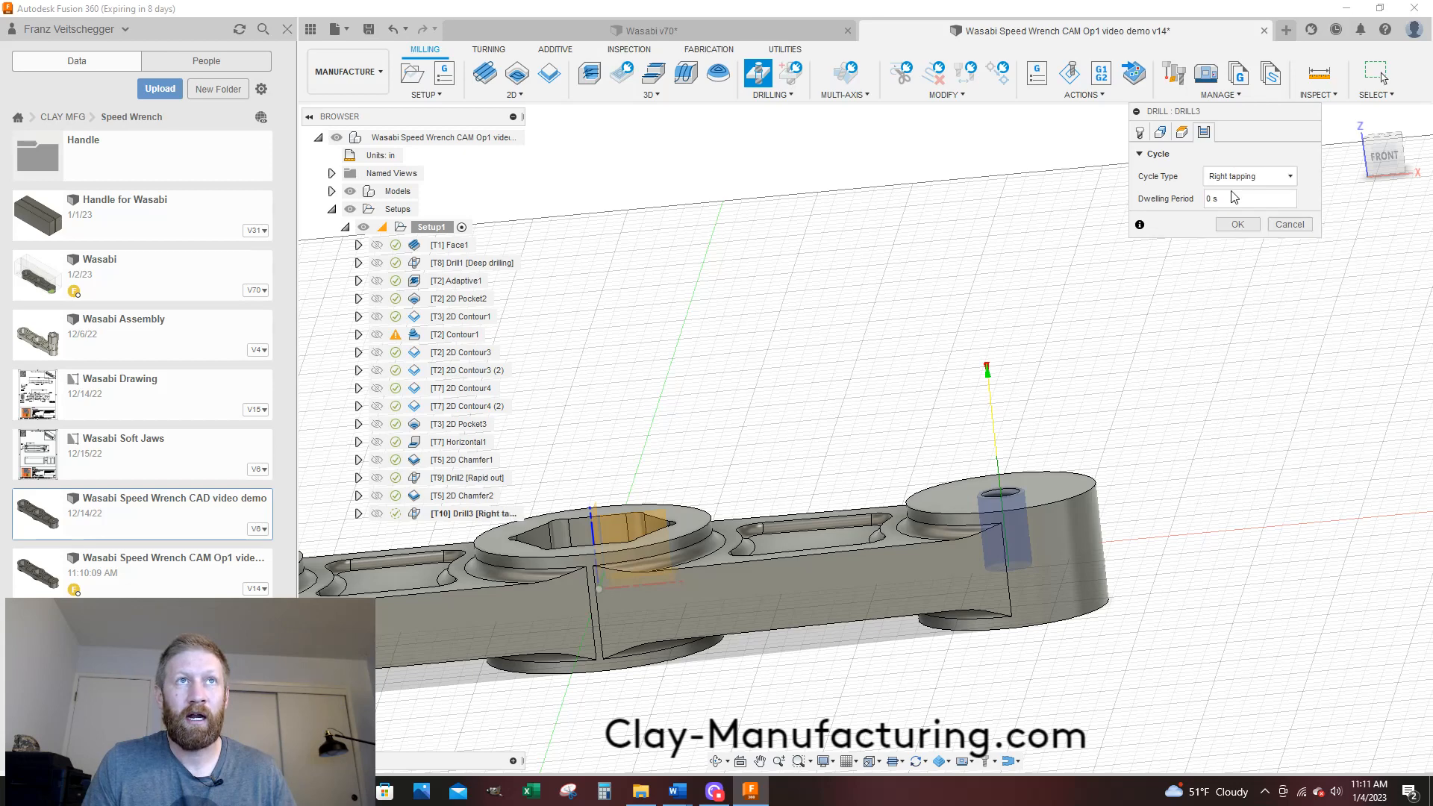
pyautogui.click(1182, 133)
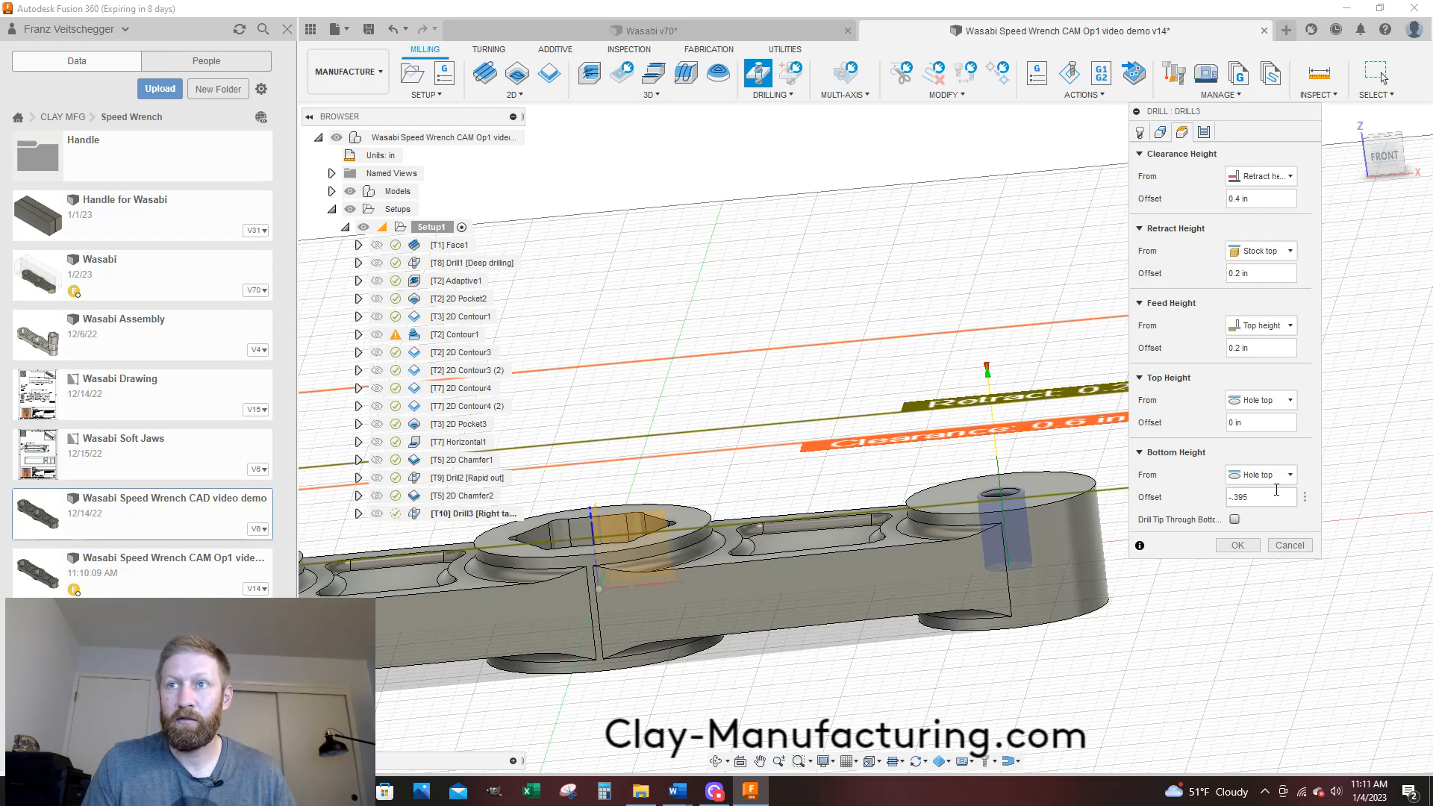
pyautogui.click(1161, 133)
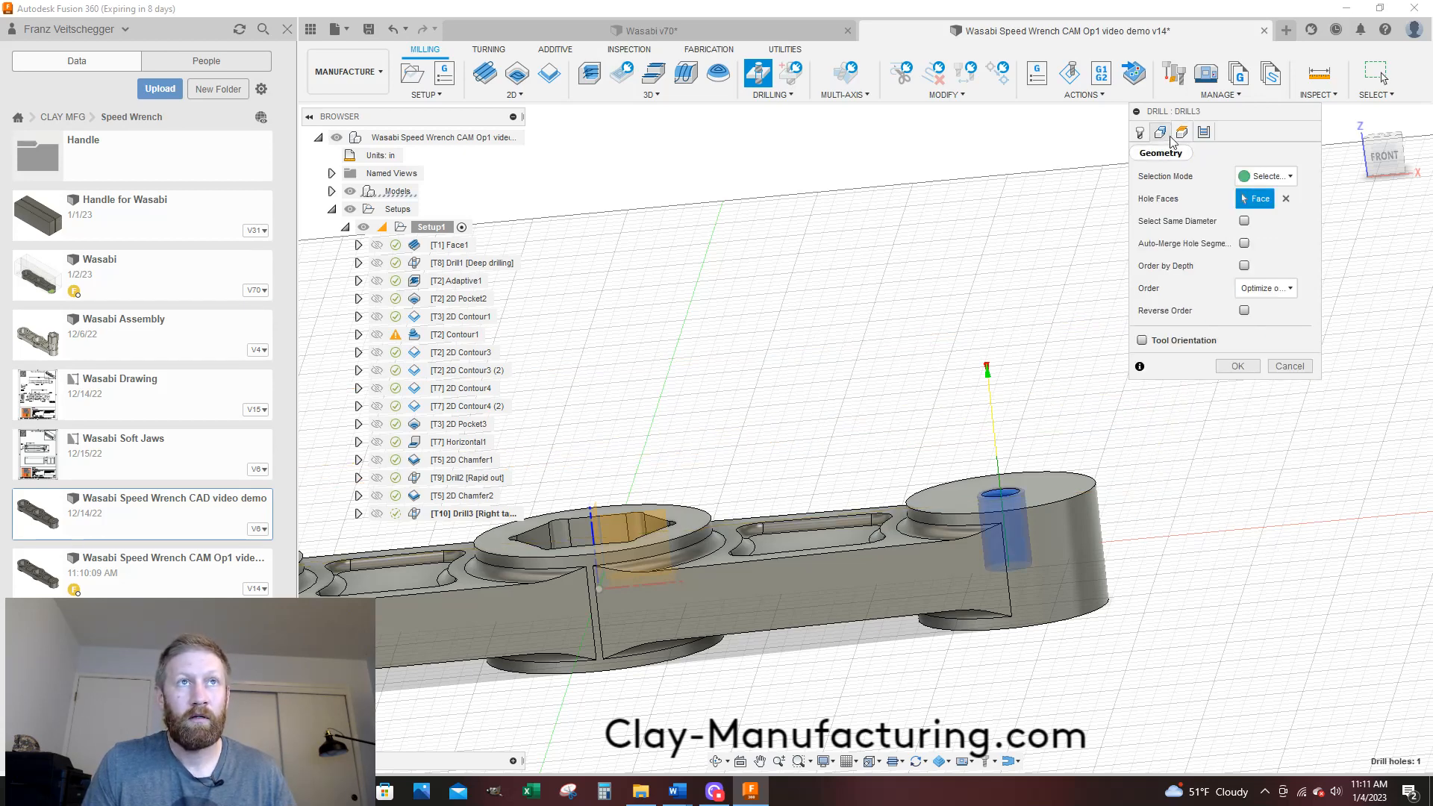
pyautogui.click(1139, 132)
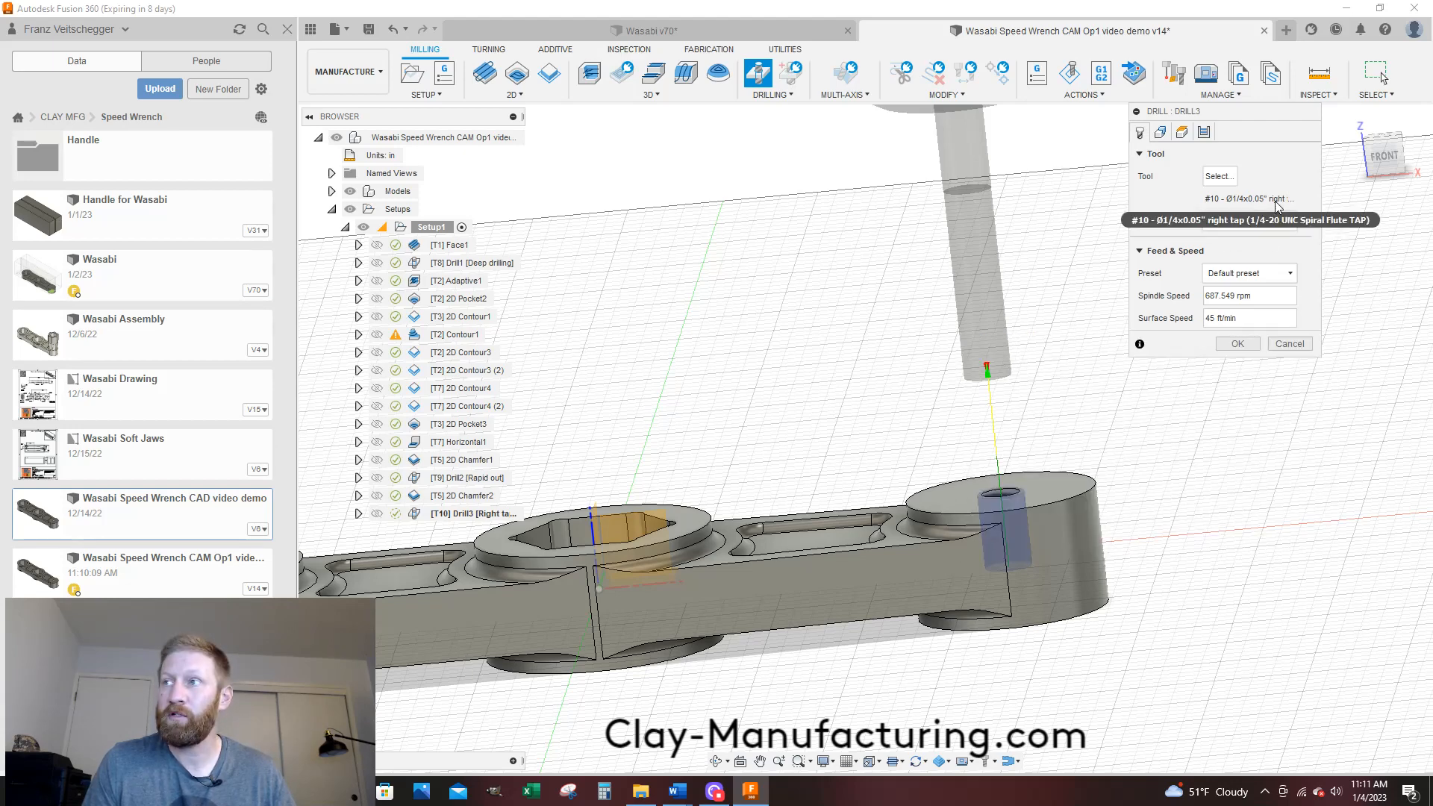
pyautogui.click(1235, 345)
# Compare the depths of the Drill2 and Drill3 toolpaths in the boss hole from the front, and inspect the tap and holder above the part
pyautogui.scroll(-2, 1297, 366)
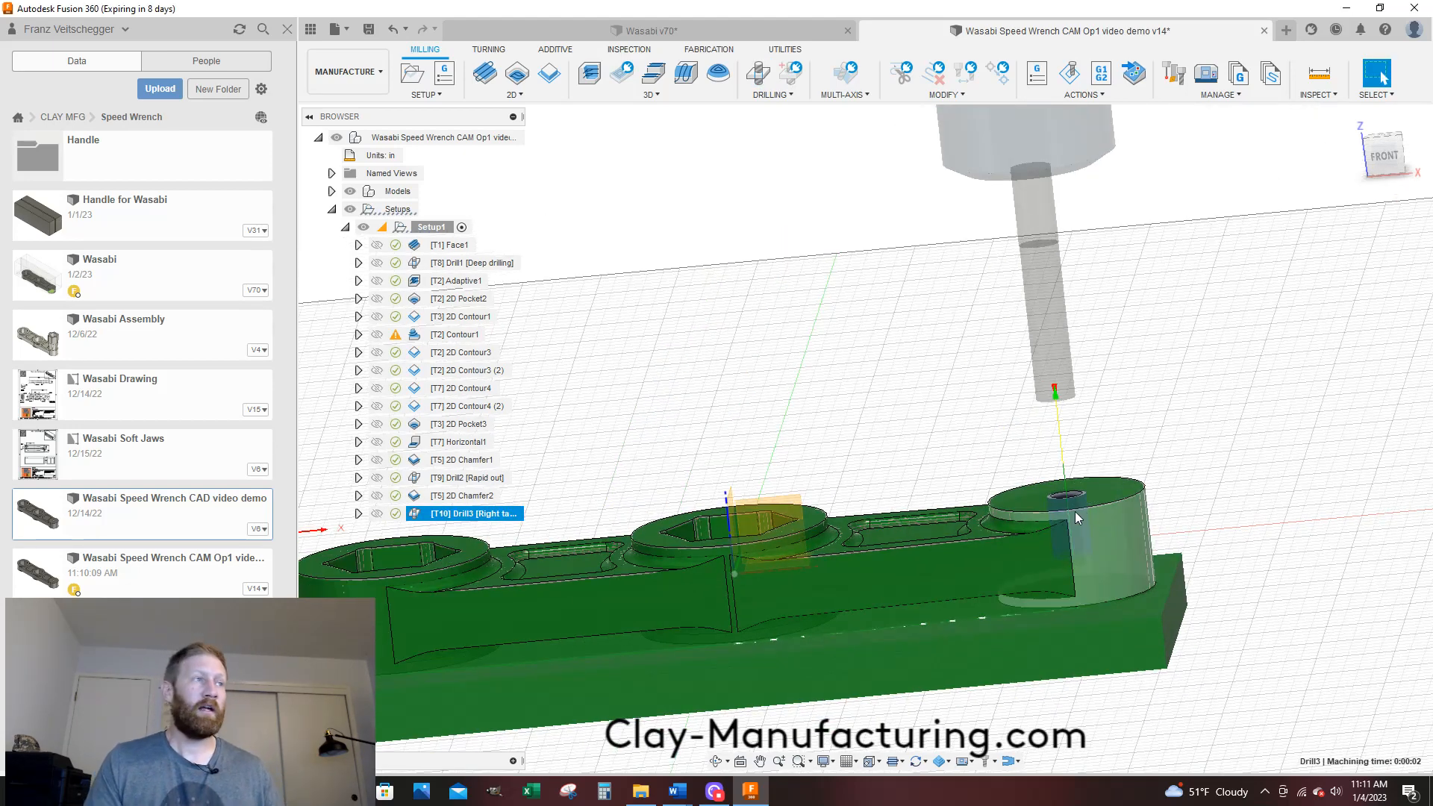
pyautogui.click(485, 478)
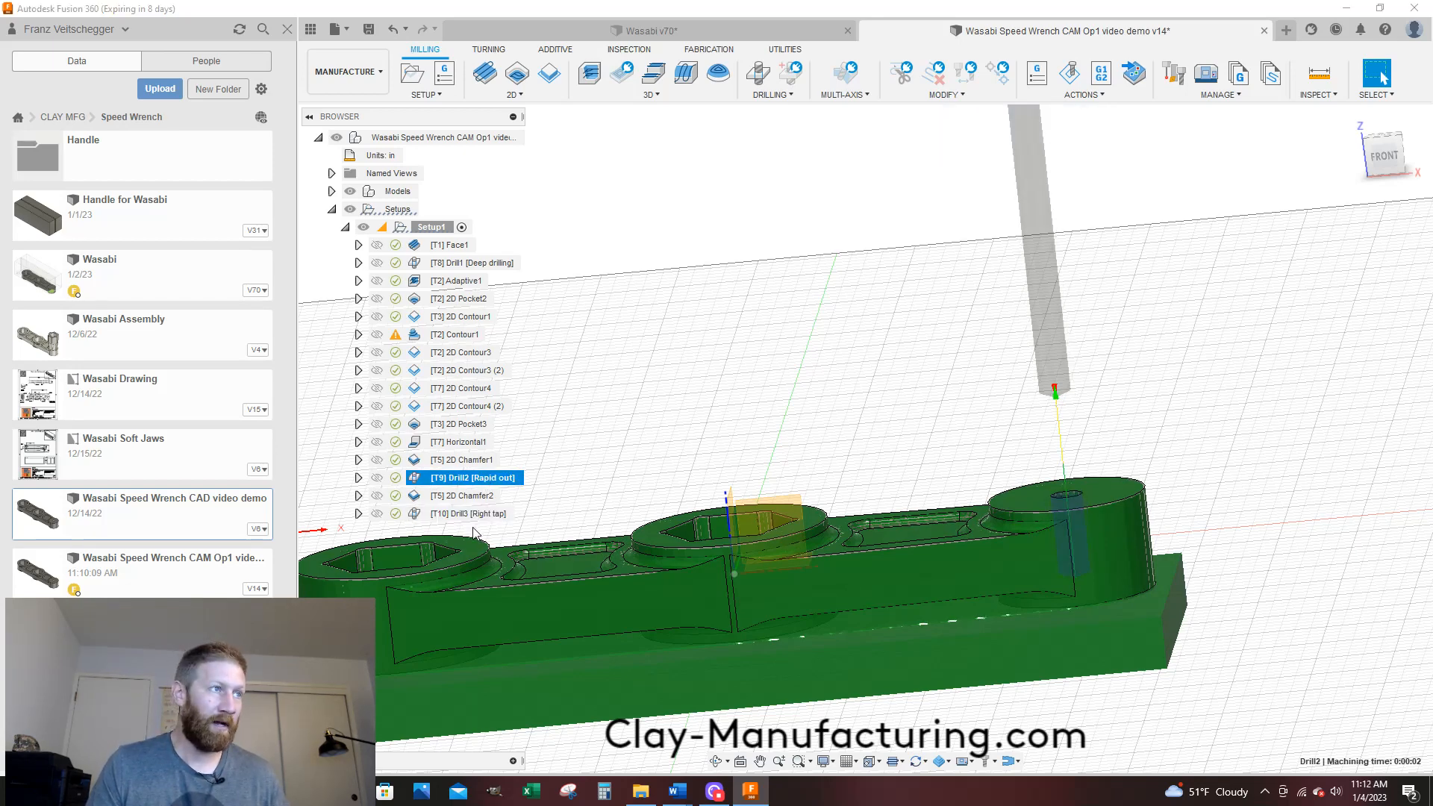
pyautogui.keyDown('ctrl'); pyautogui.click(475, 514); pyautogui.keyUp('ctrl')
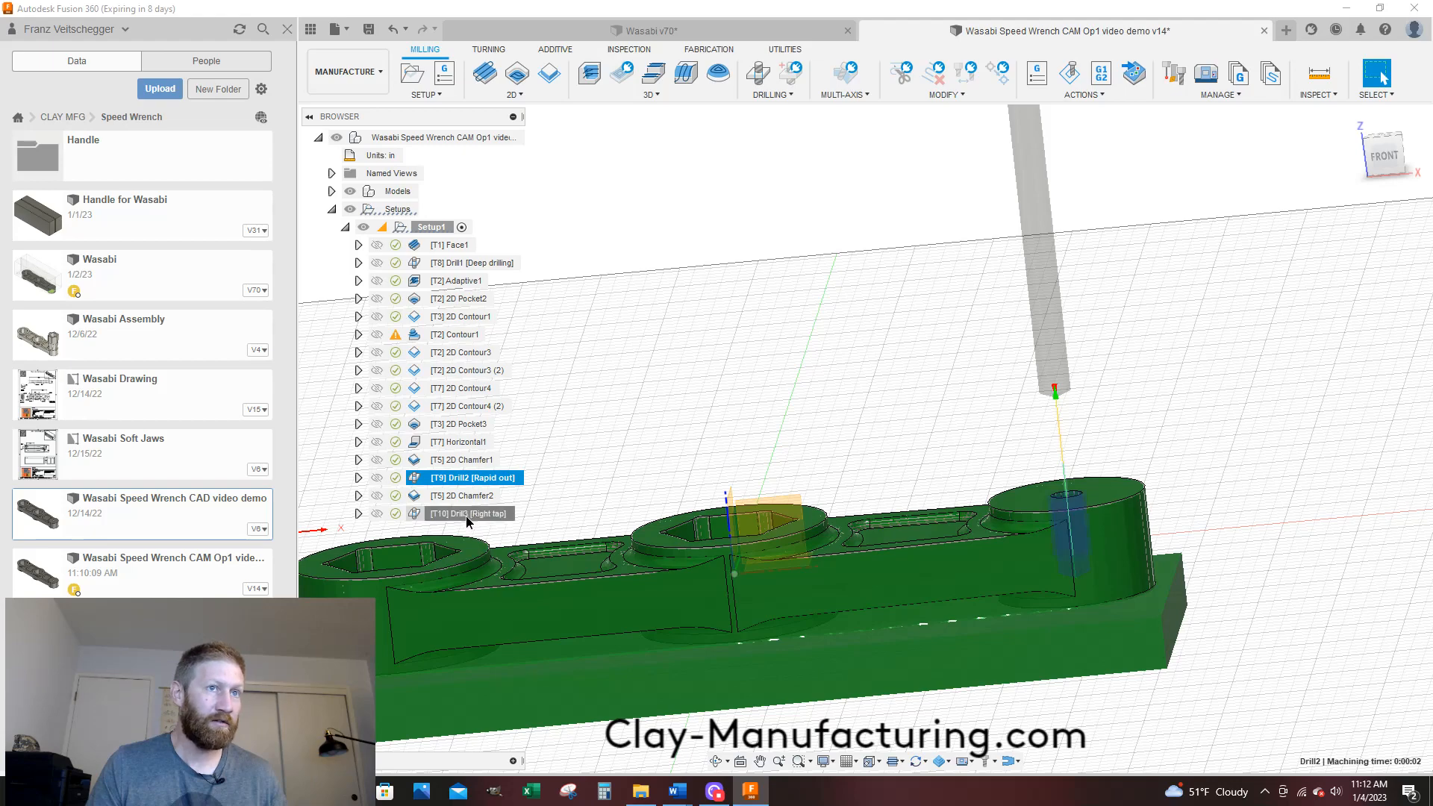
pyautogui.click(1390, 162)
pyautogui.scroll(5, 1093, 615)
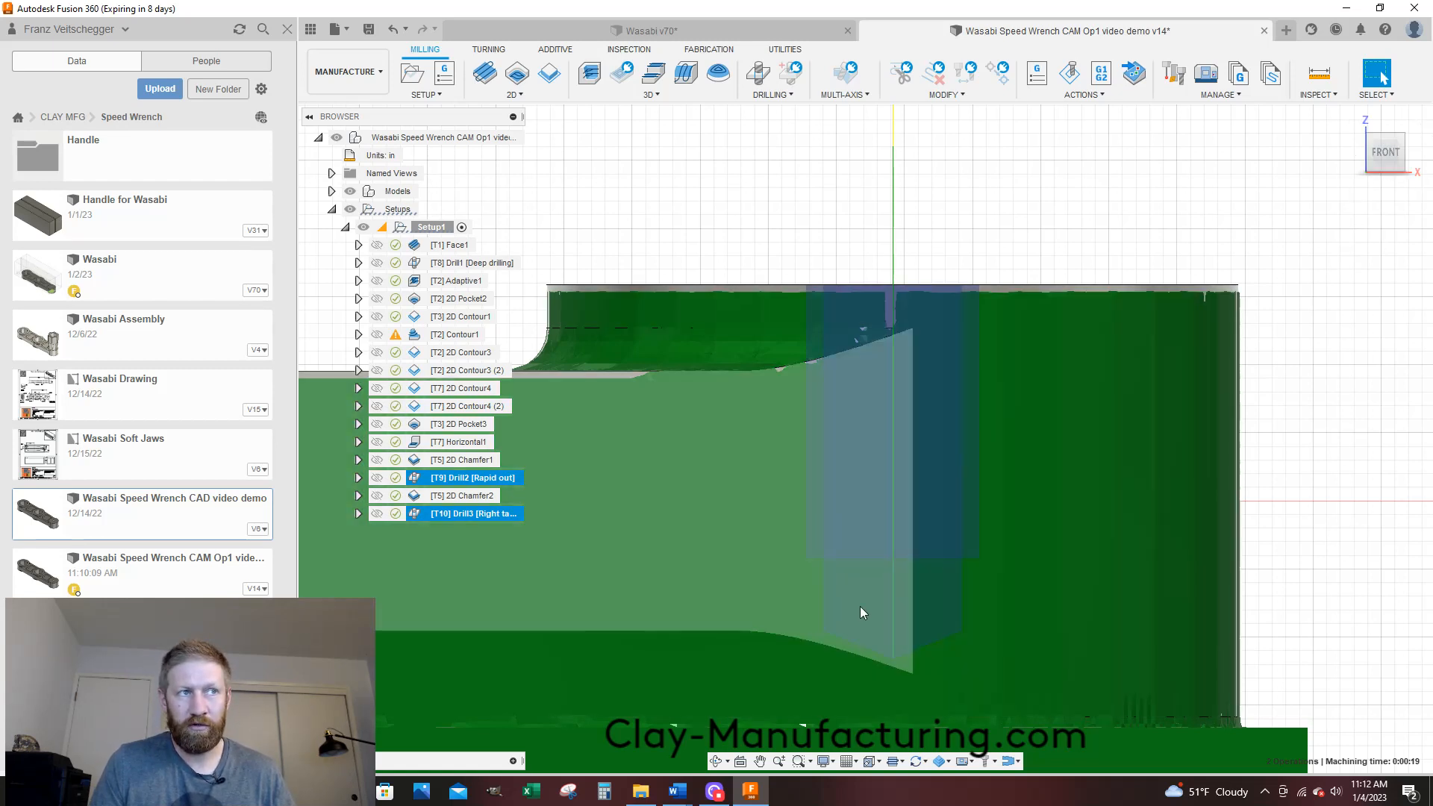
pyautogui.scroll(-3, 1129, 422)
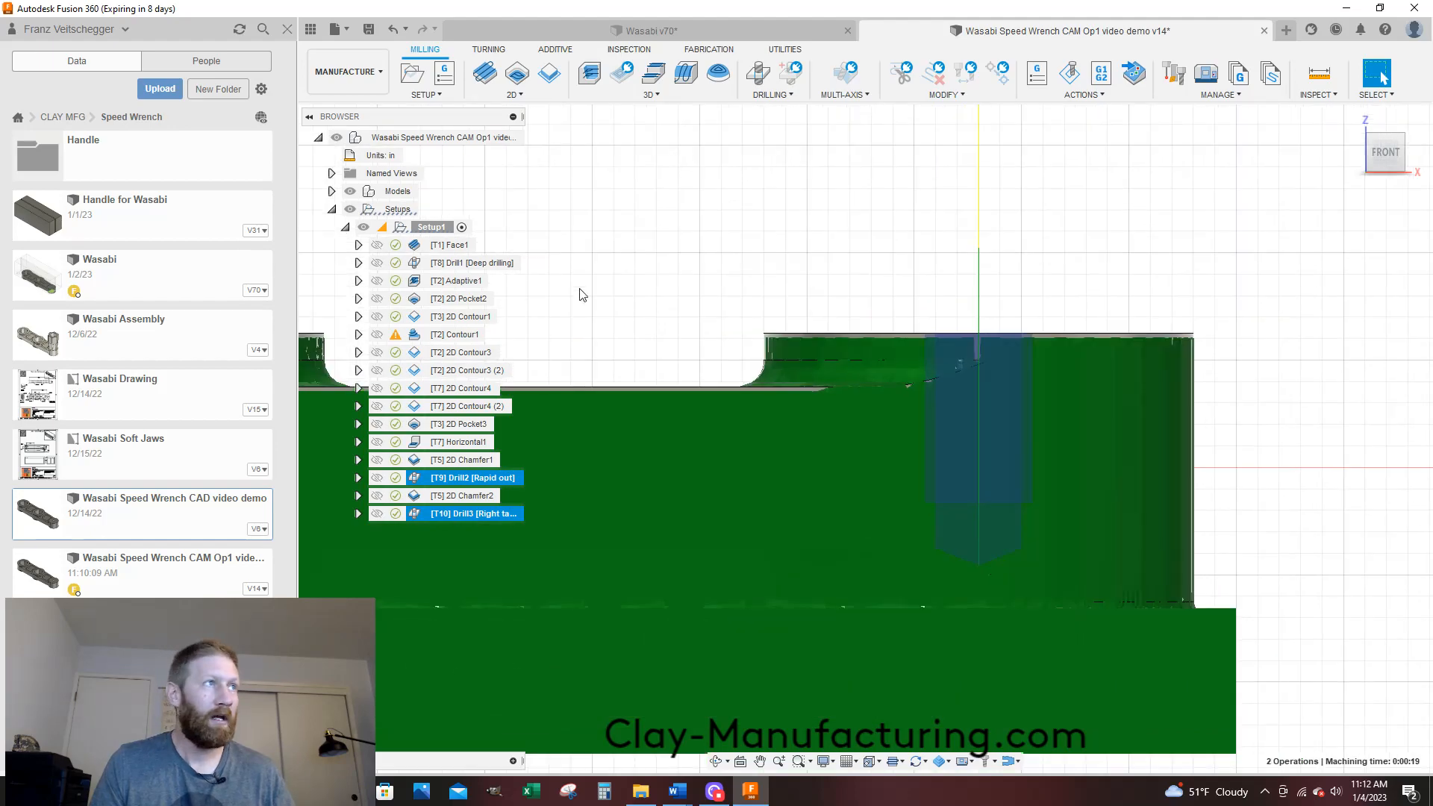
pyautogui.scroll(-3, 1000, 274)
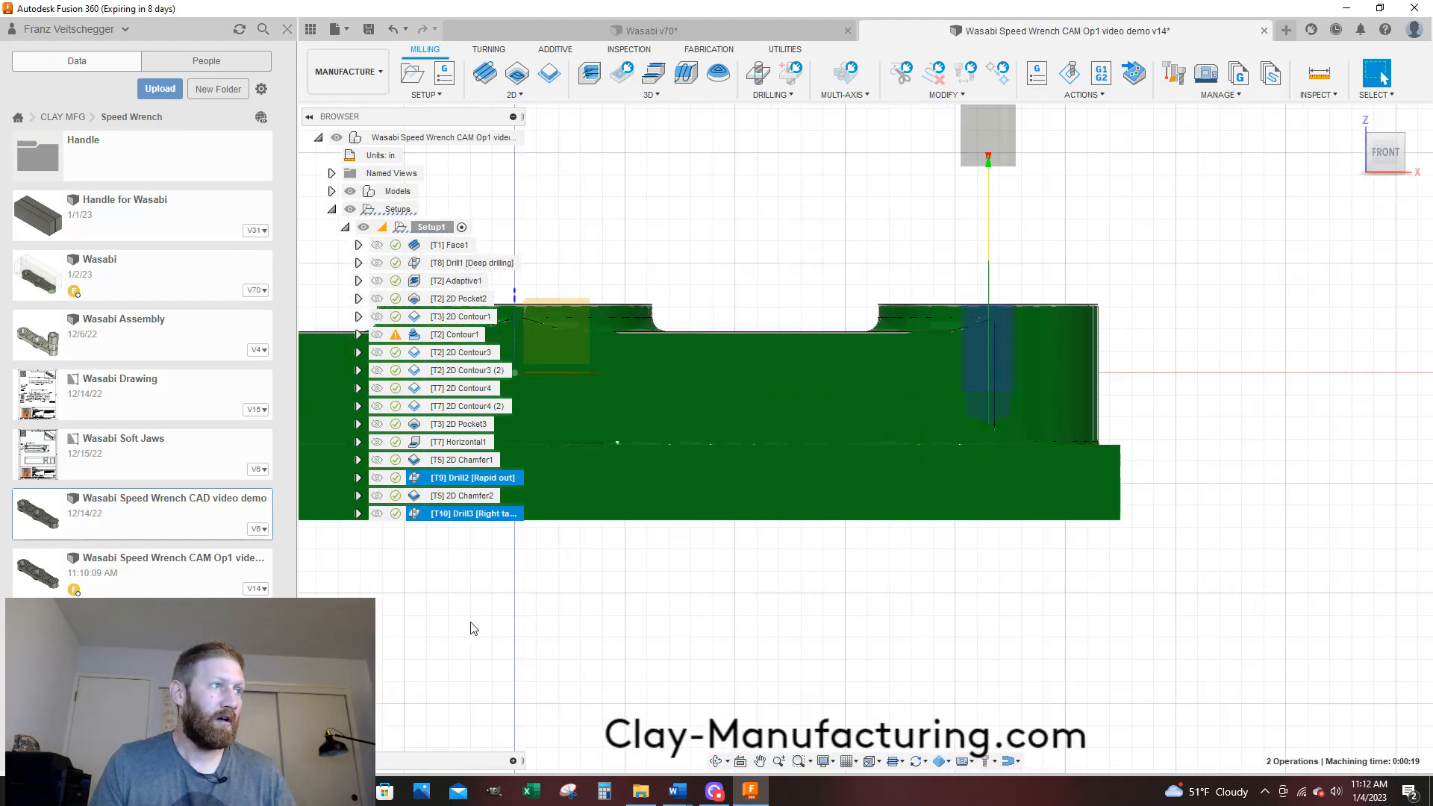
pyautogui.click(467, 514)
pyautogui.scroll(-3, 848, 607)
pyautogui.scroll(-3, 1101, 496)
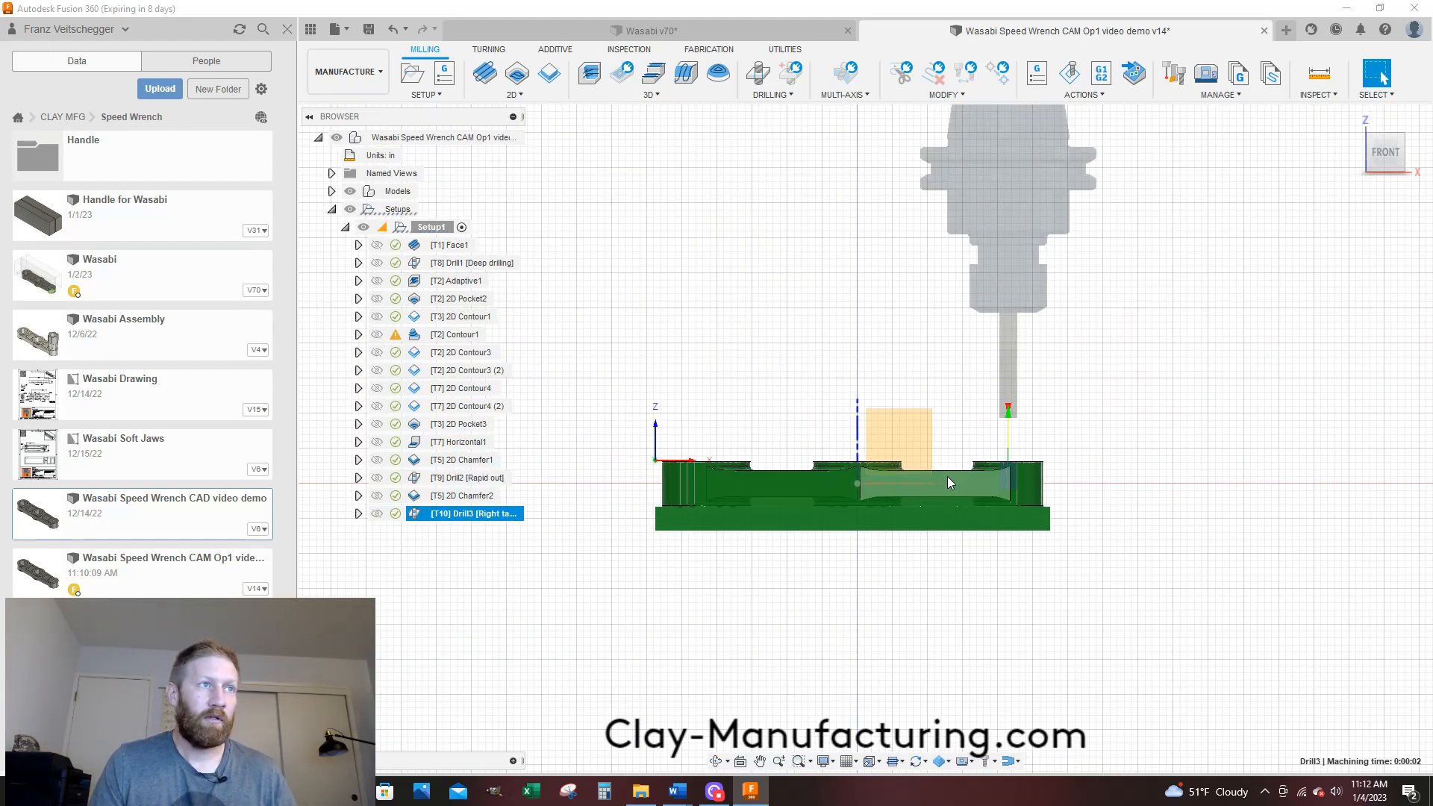
pyautogui.keyDown('shift'); pyautogui.moveTo(947, 476); pyautogui.dragTo(949, 533, button='middle'); pyautogui.keyUp('shift')
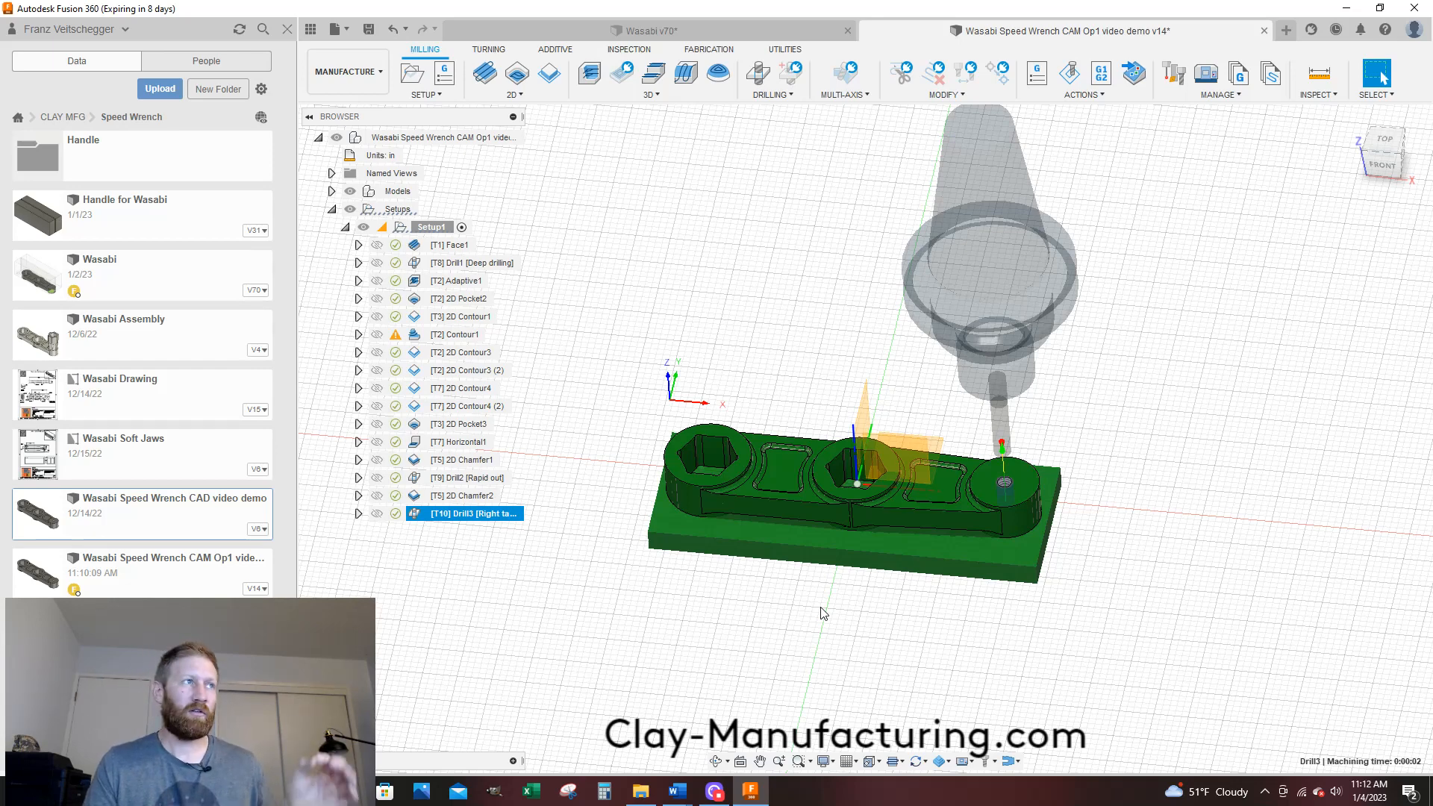
# Deselect the tapping operation and save a new file version with the description User Saved
pyautogui.click(693, 296)
pyautogui.click(368, 30)
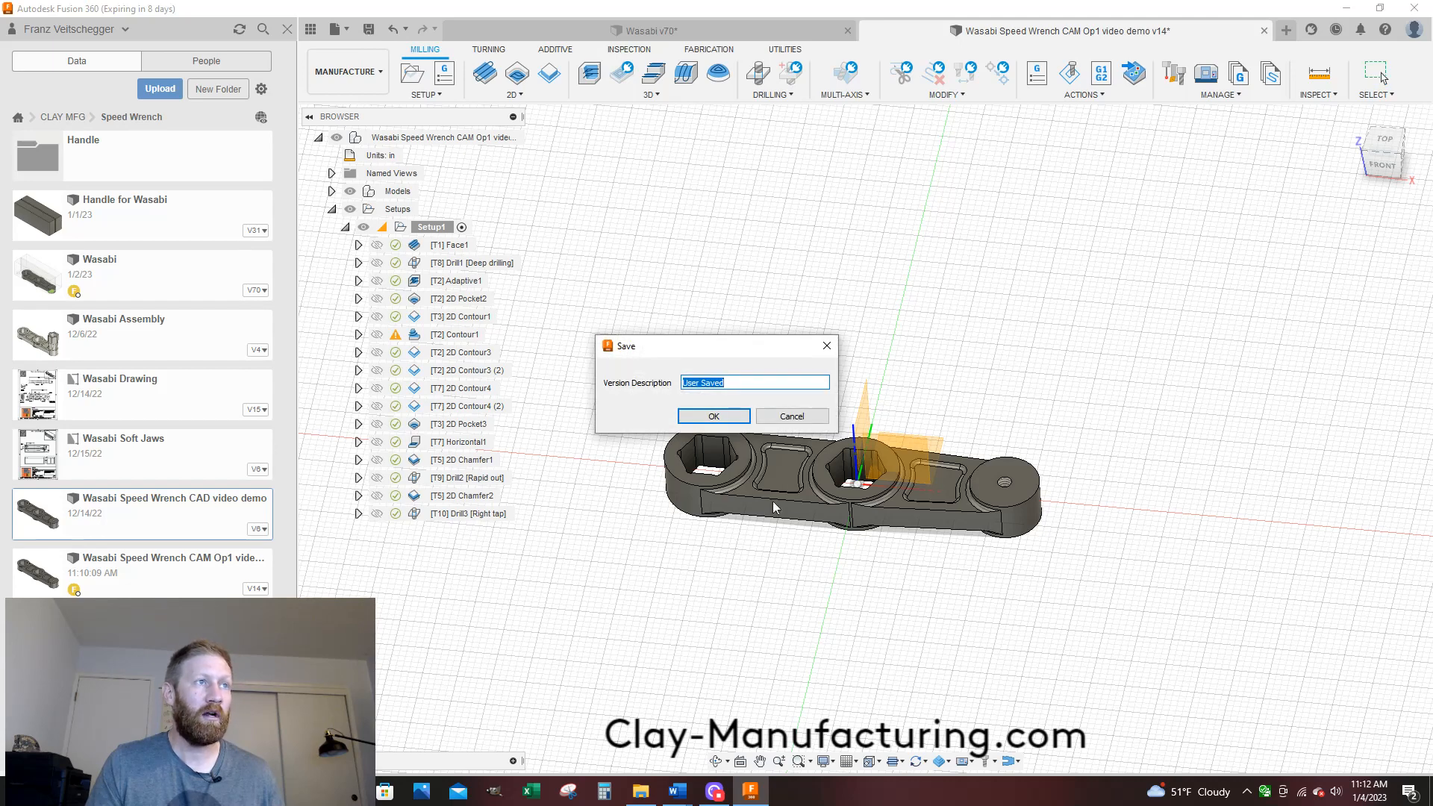
pyautogui.click(721, 415)
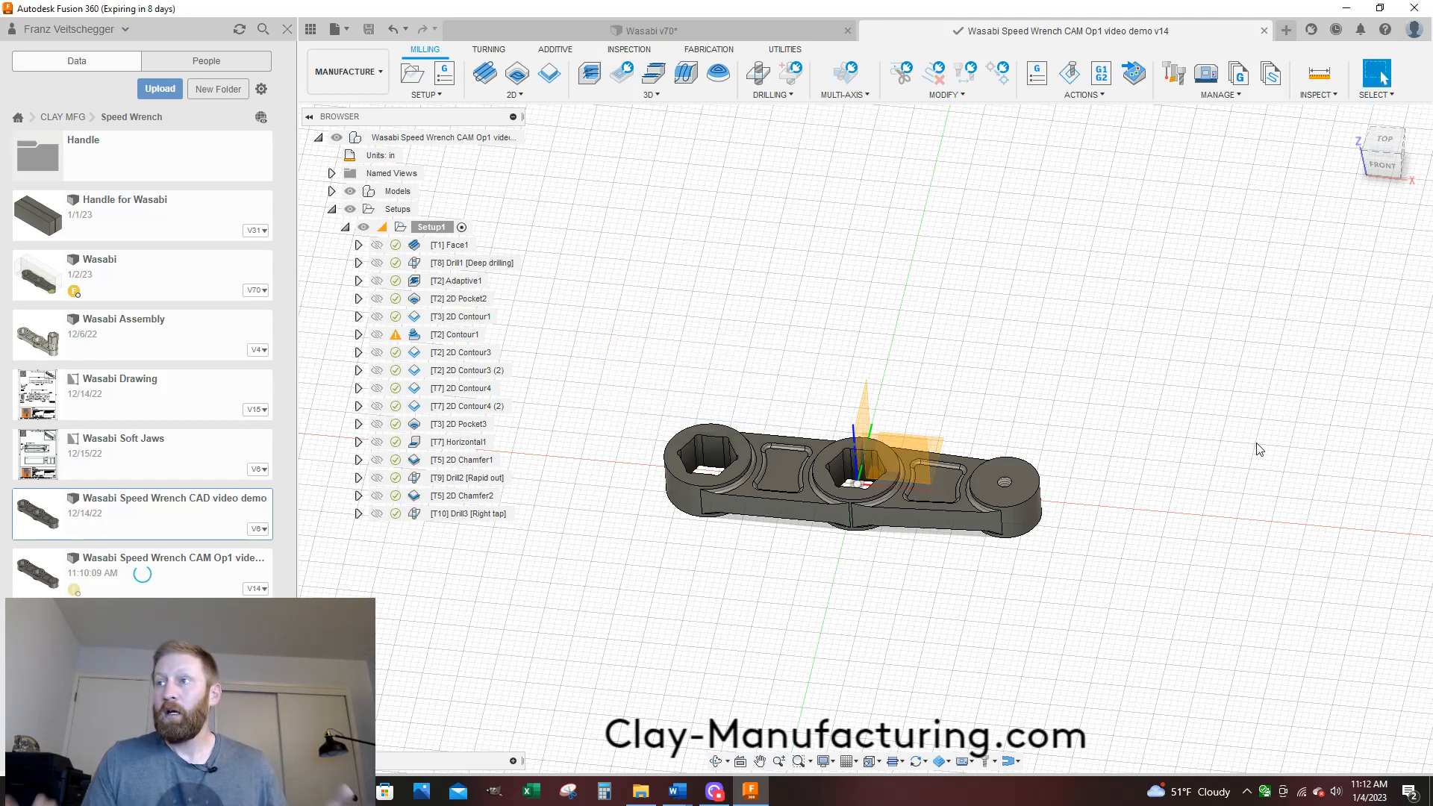